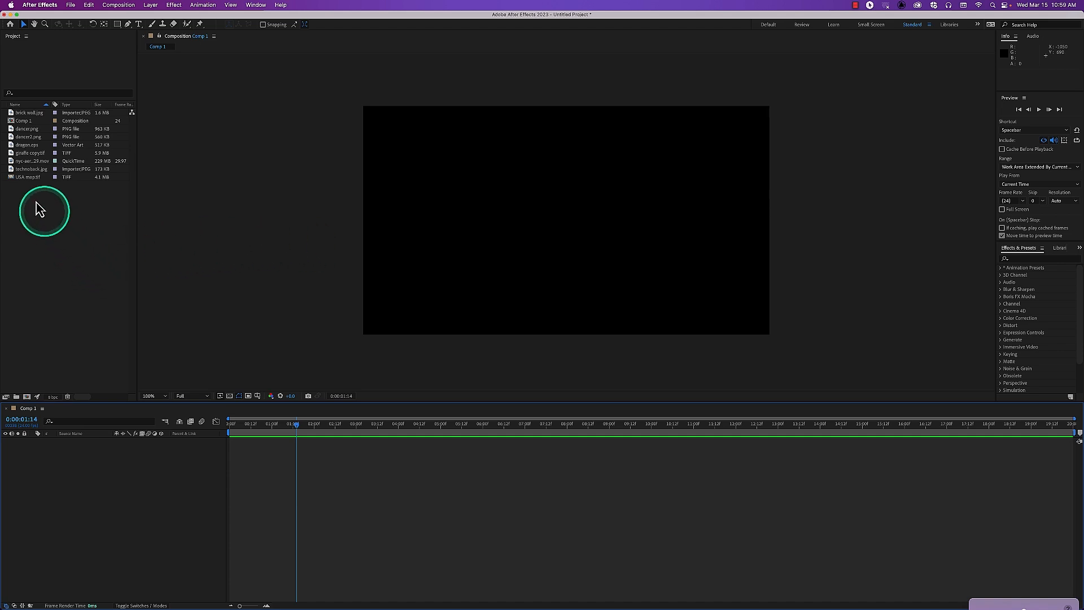
Add the NYC aerial .mov clip to Comp 1 and preview it from the start of the timeline
left_click_drag(28, 161, 106, 466)
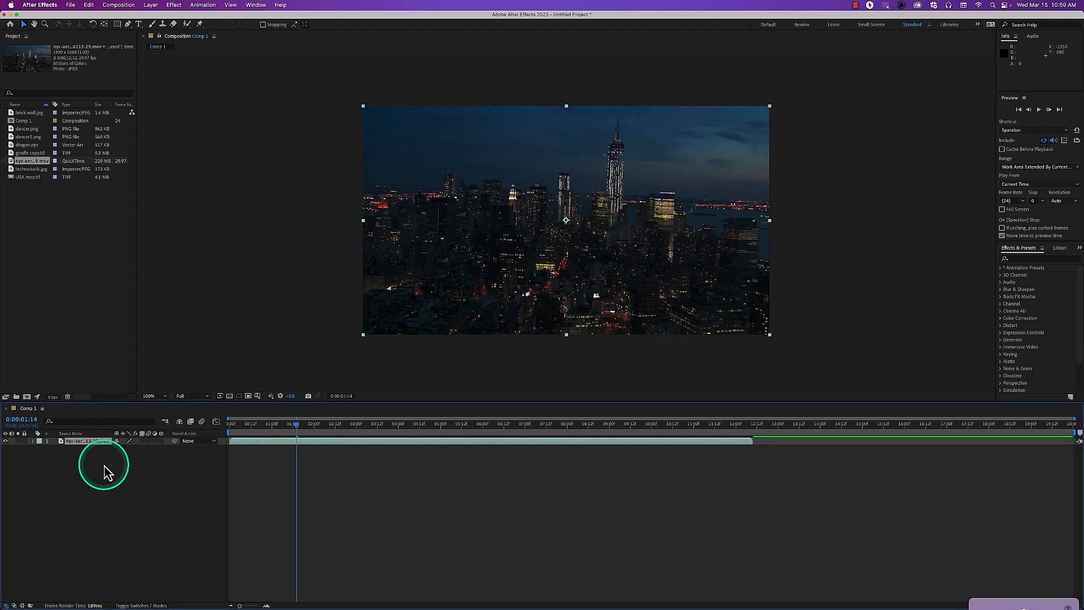
left_click_drag(273, 429, 226, 428)
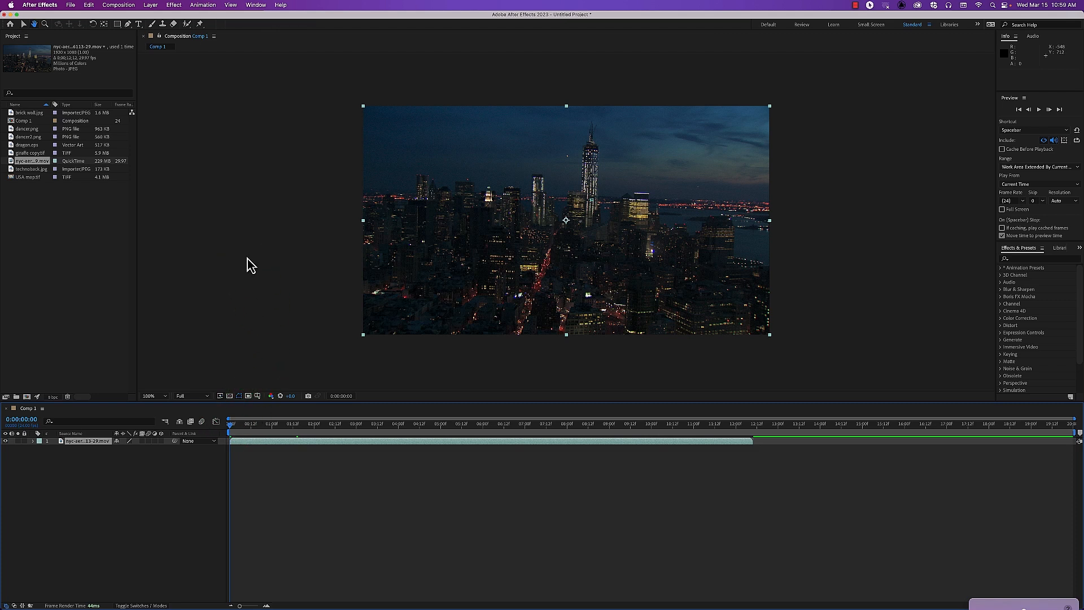
key("space")
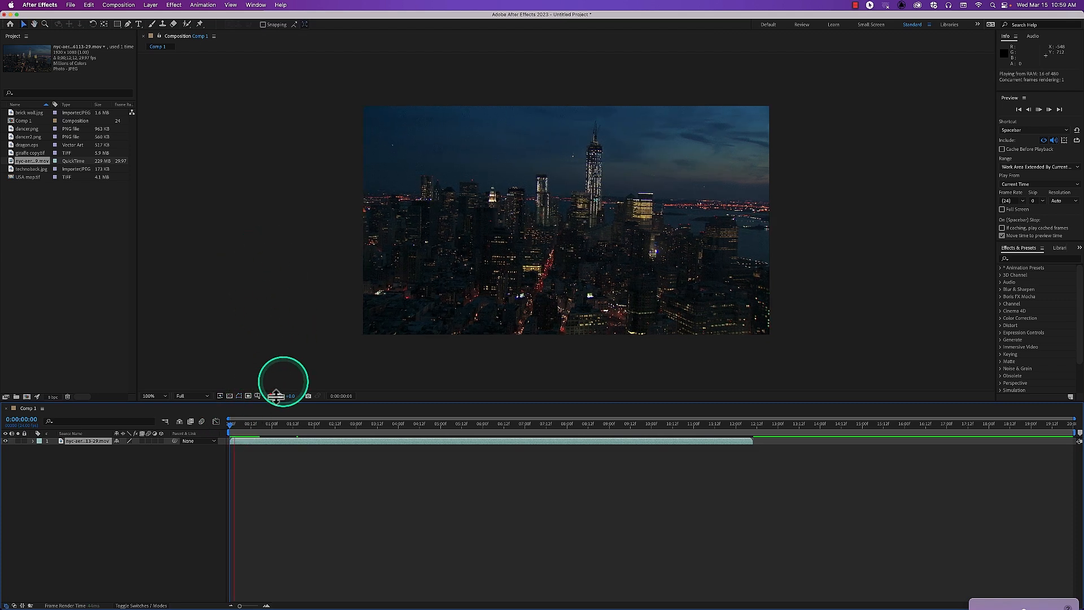
left_click(256, 431)
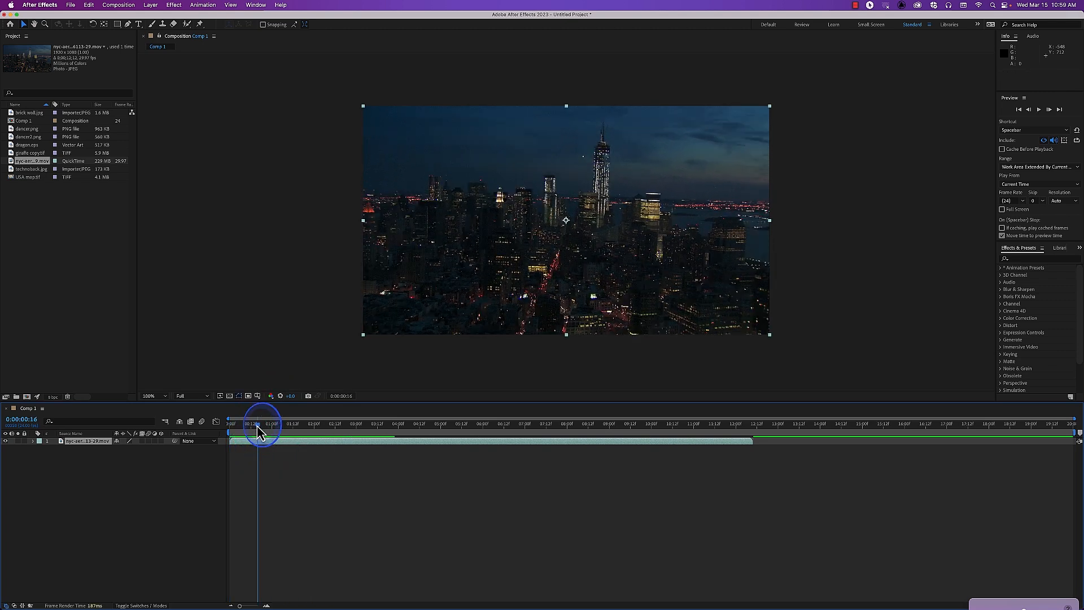
Add a Spot light with default settings to the composition and delete it again
left_click(152, 5)
mouse_move(152, 18)
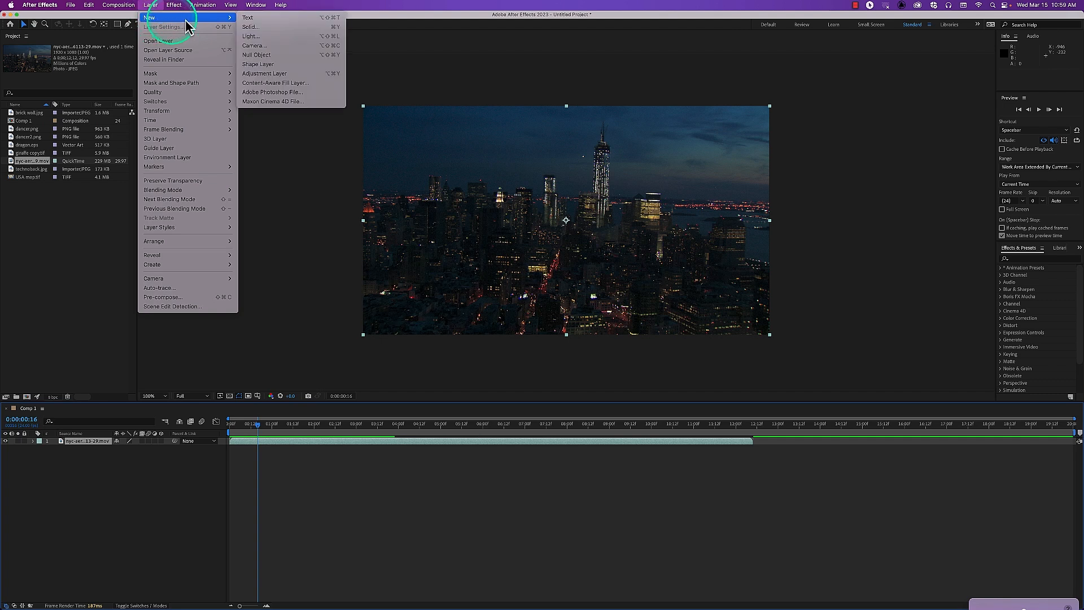
left_click(257, 36)
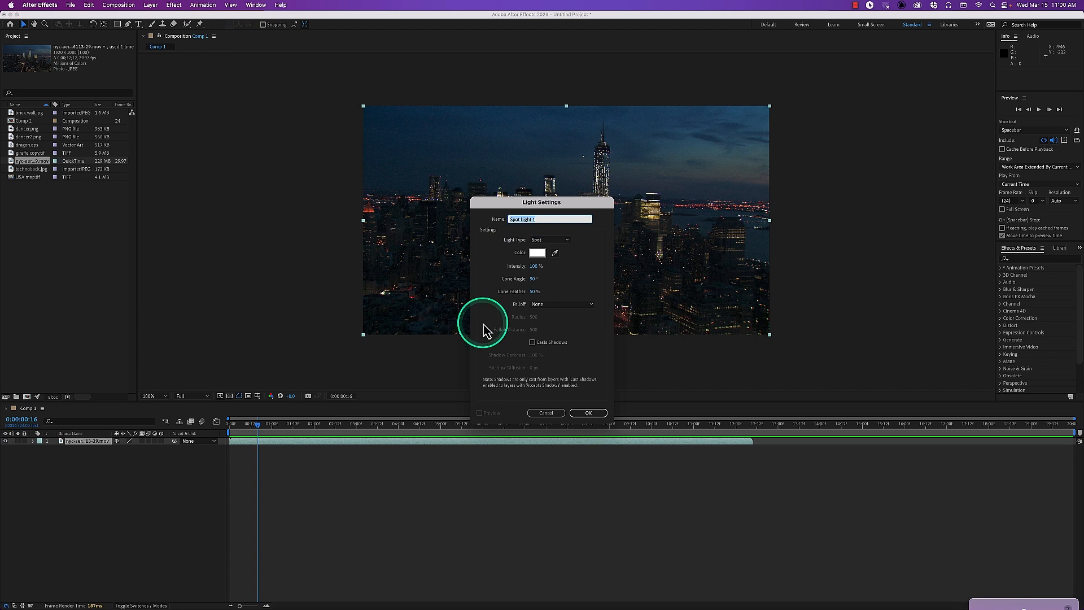
left_click_drag(507, 204, 419, 173)
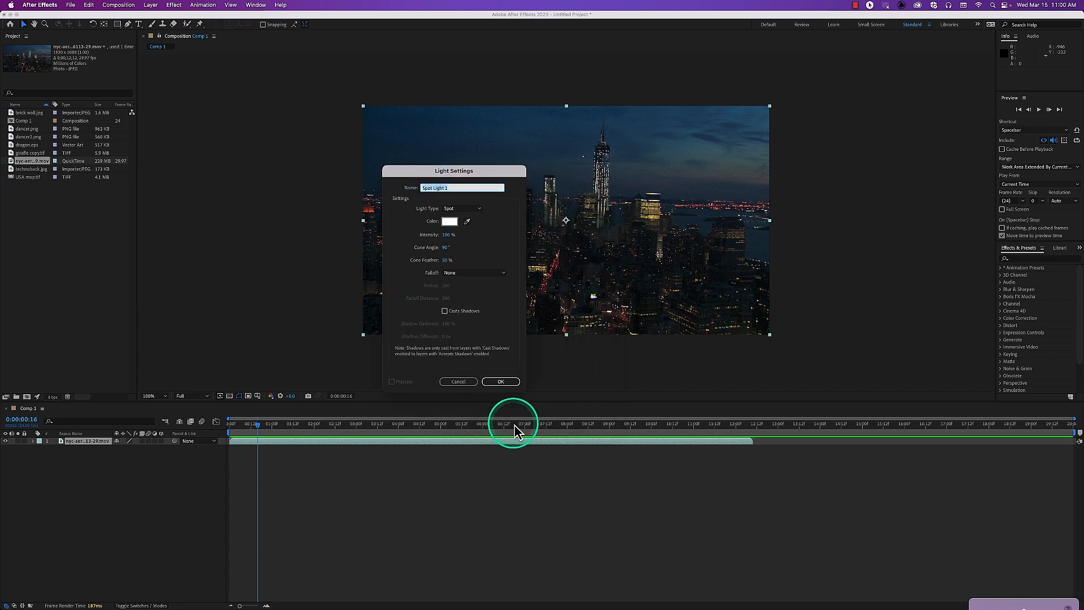
left_click(501, 381)
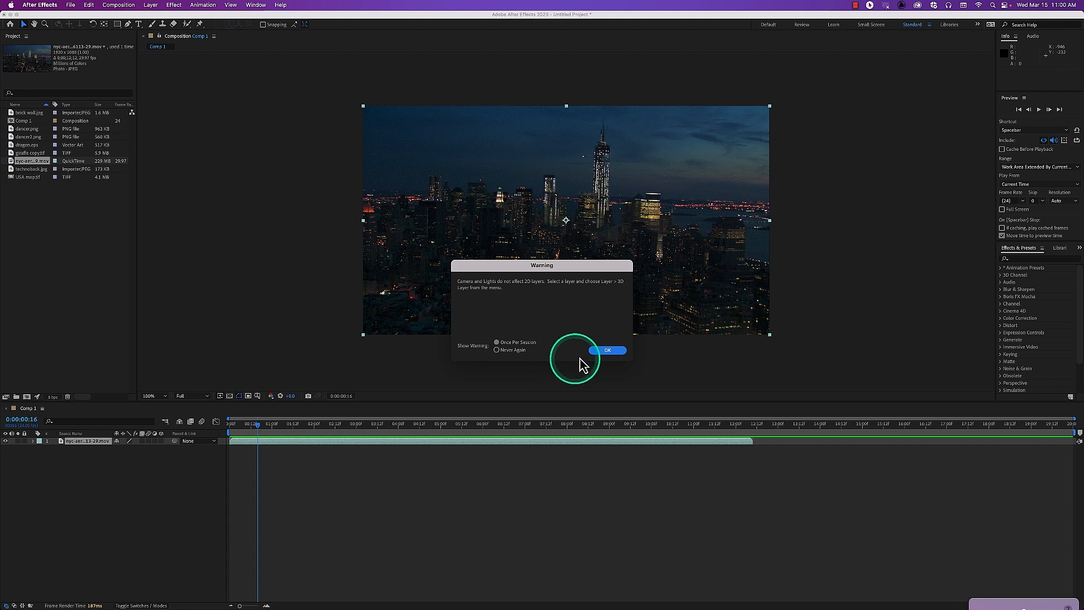
left_click(603, 351)
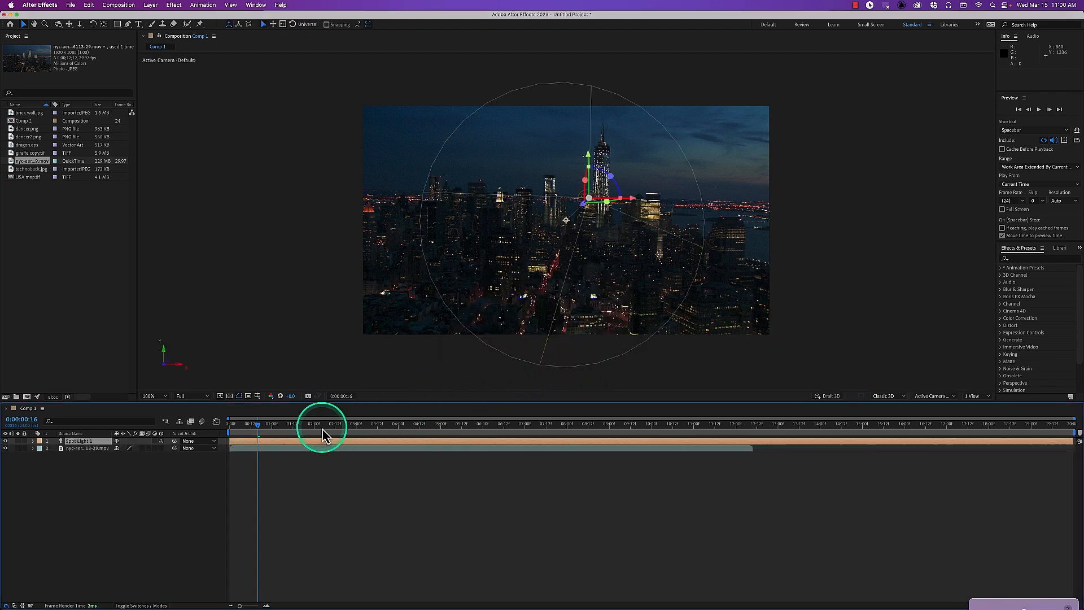
left_click(101, 440)
key("Delete")
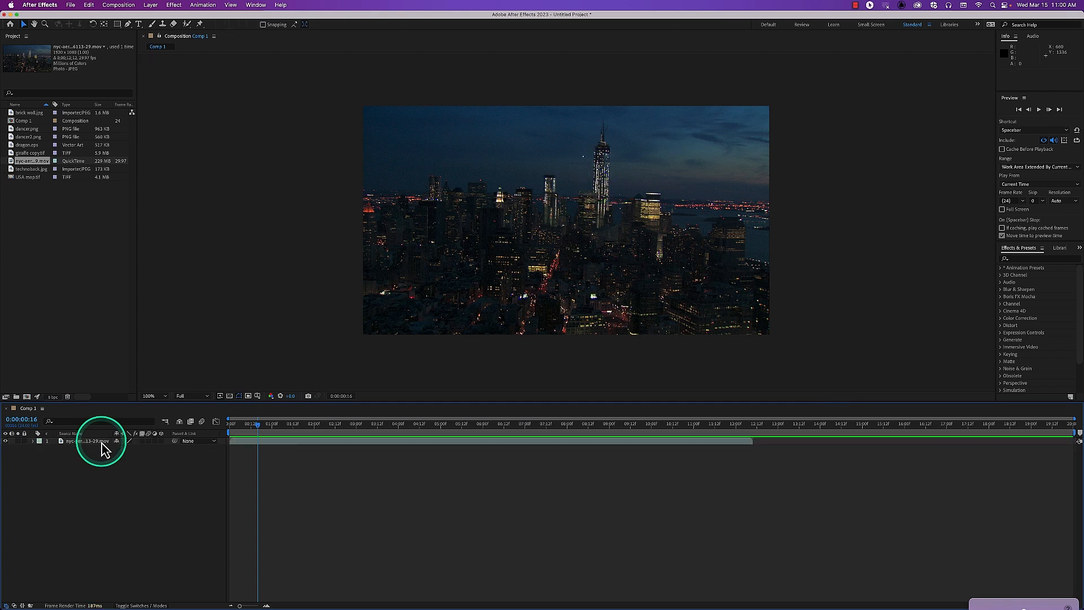
Turn the NYC aerial clip into a 3D layer and remove that layer from Comp 1
left_click(78, 443)
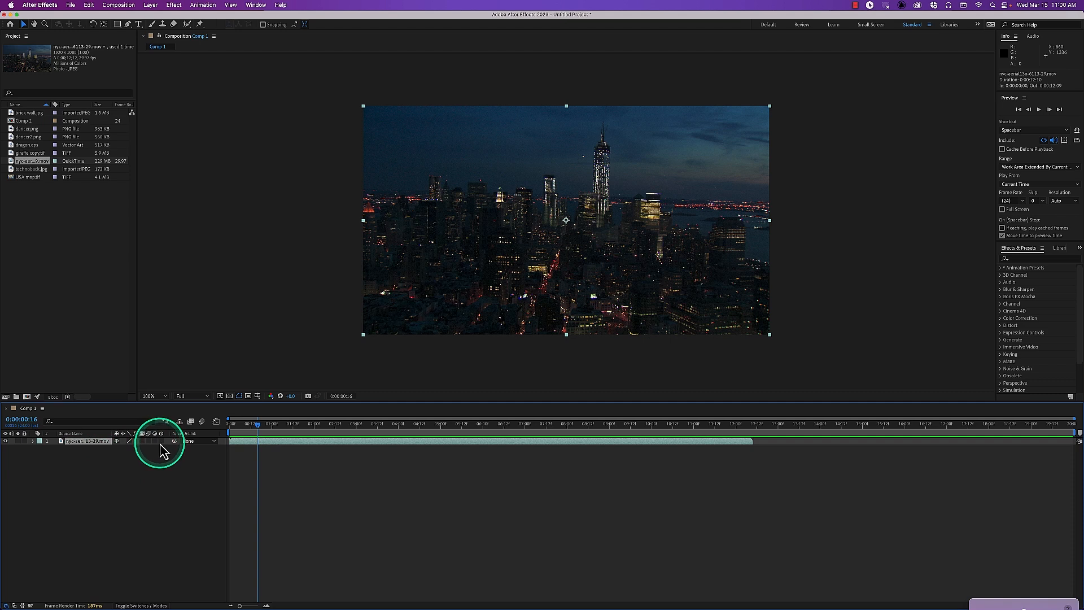
left_click(96, 443)
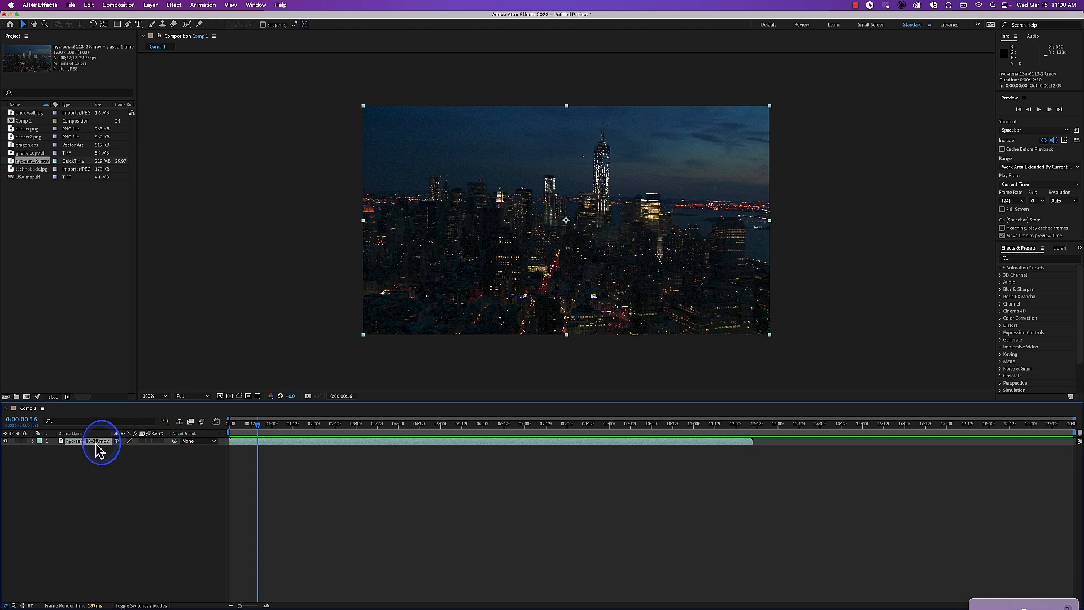
left_click(150, 6)
left_click(177, 509)
left_click(161, 442)
left_click(94, 442)
key("Delete")
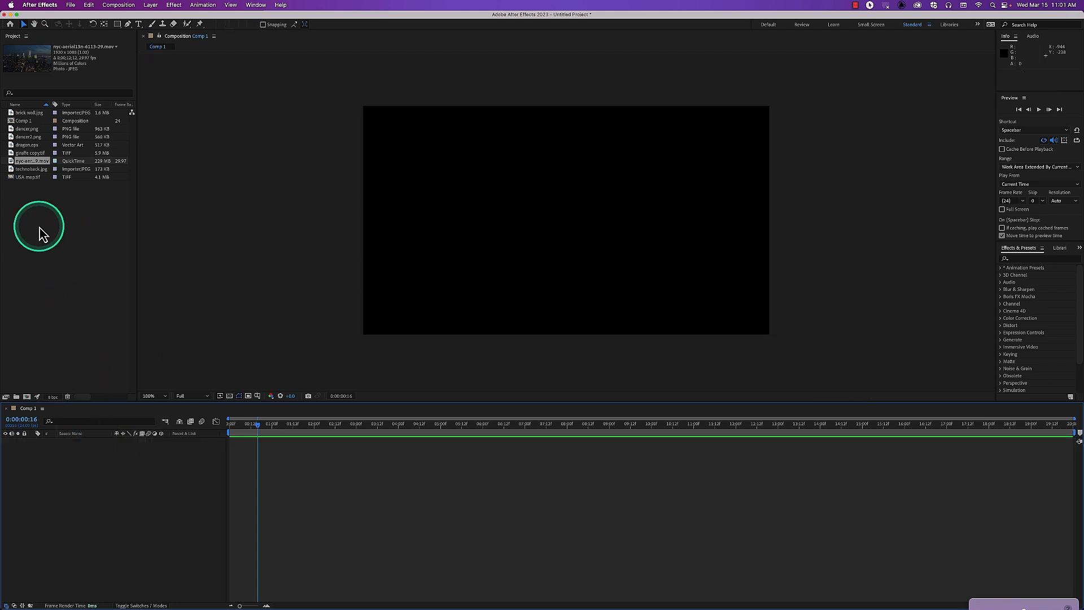
Add USA map.tif to the composition as a 3D layer at Z position 1000, rotated about 36° around its Y axis
left_click_drag(33, 179, 107, 479)
left_click(162, 442)
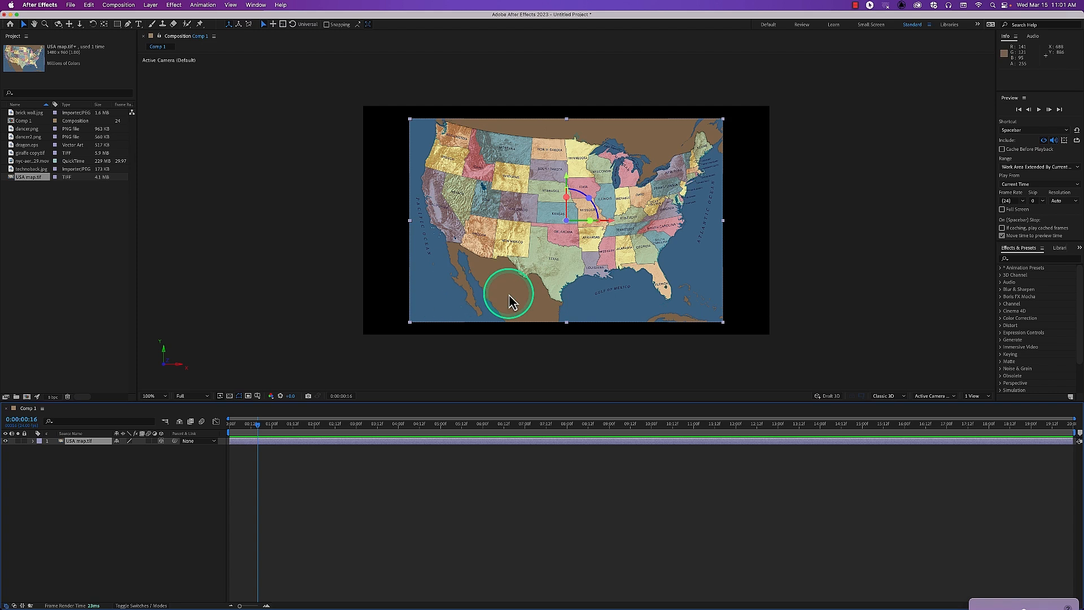
key("p")
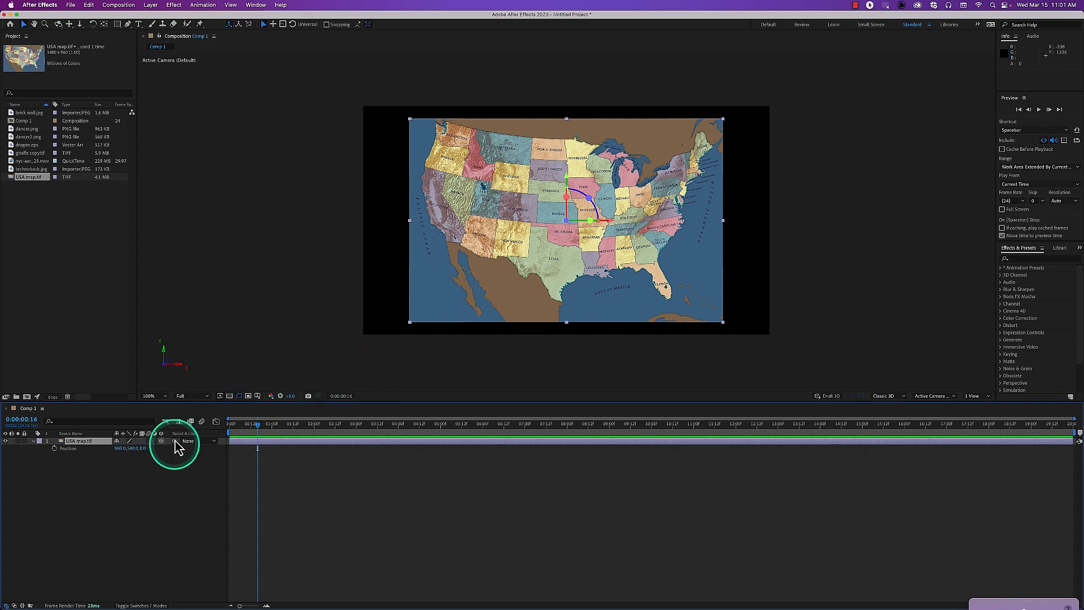
left_click_drag(144, 455, 372, 452)
left_click(145, 449)
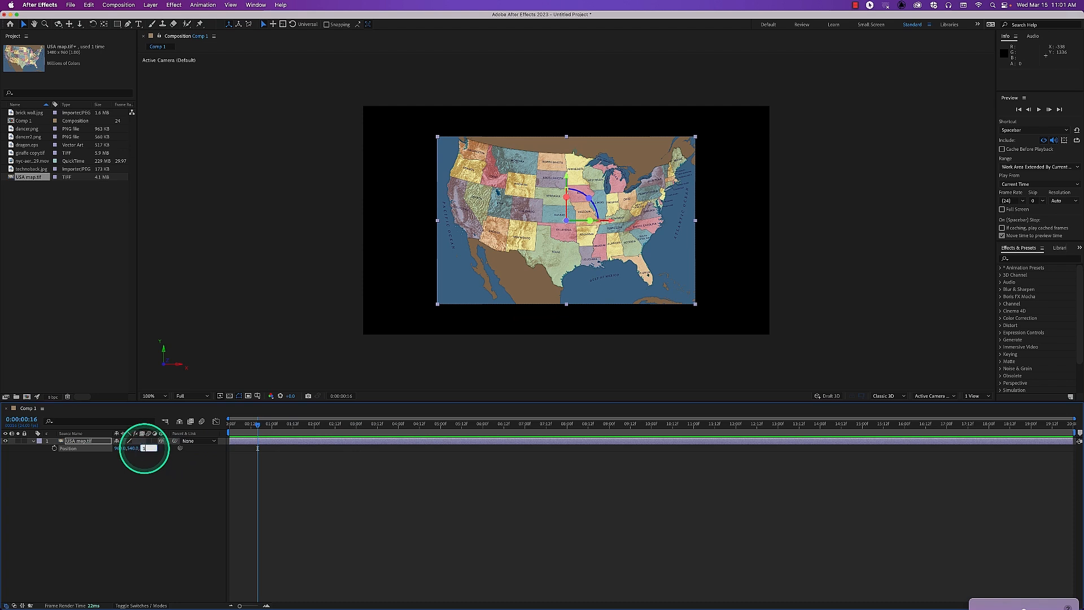
type("1000")
key("Return")
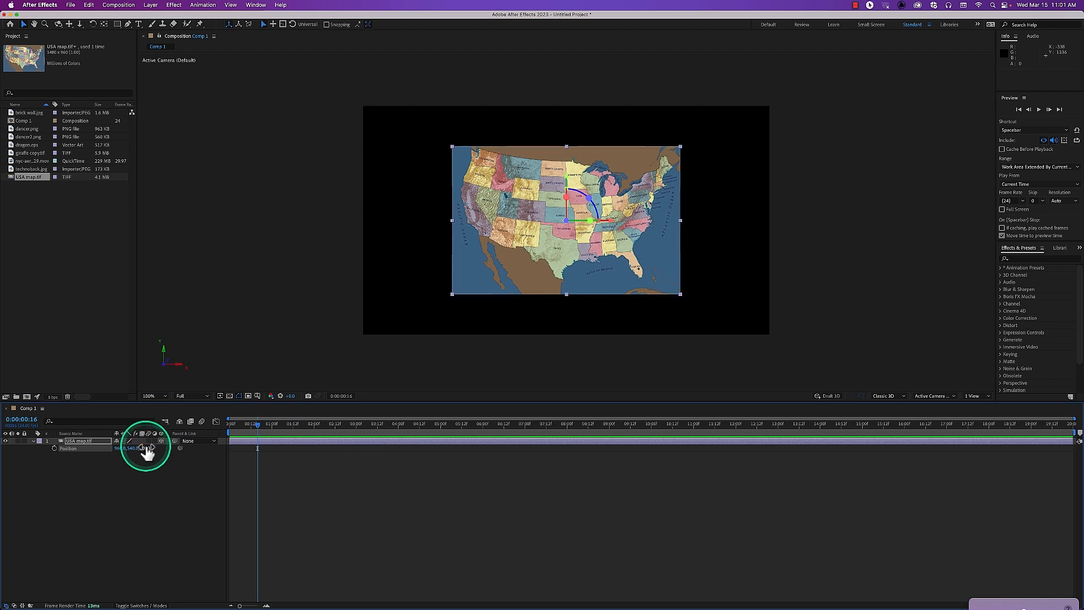
left_click_drag(590, 222, 578, 226)
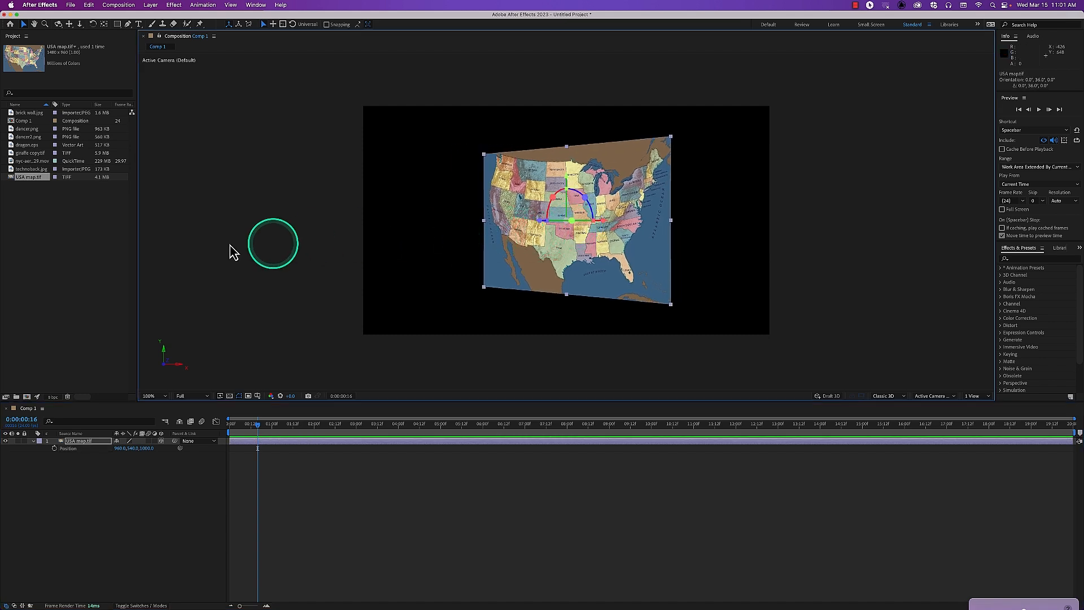
Add giraffe copy.tif as a 3D layer at Z position 500, moved down and left to about X 378, Y 744
left_click_drag(28, 153, 547, 222)
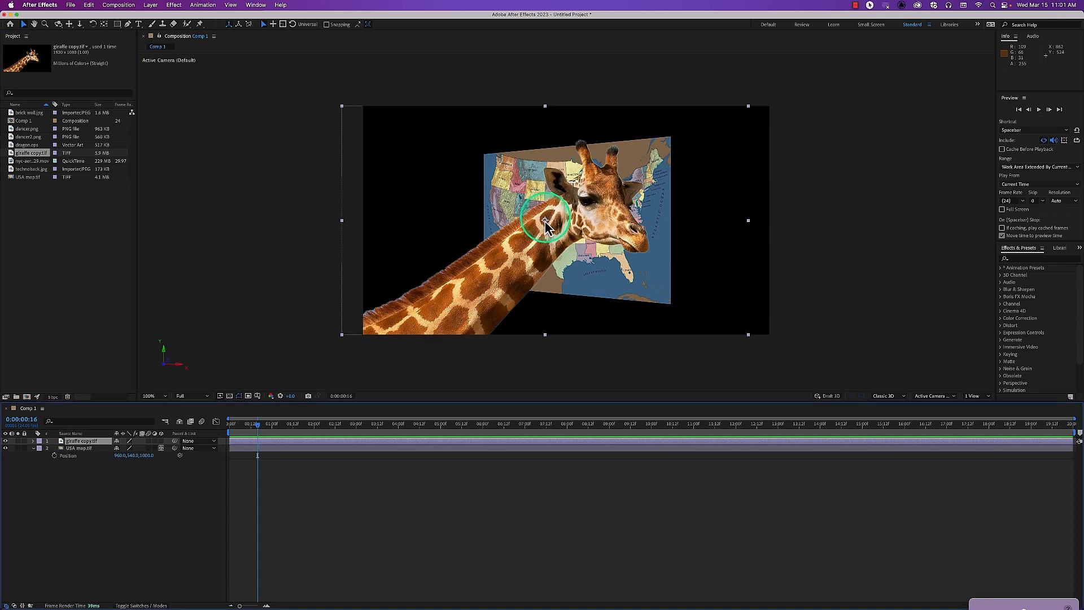
left_click(161, 441)
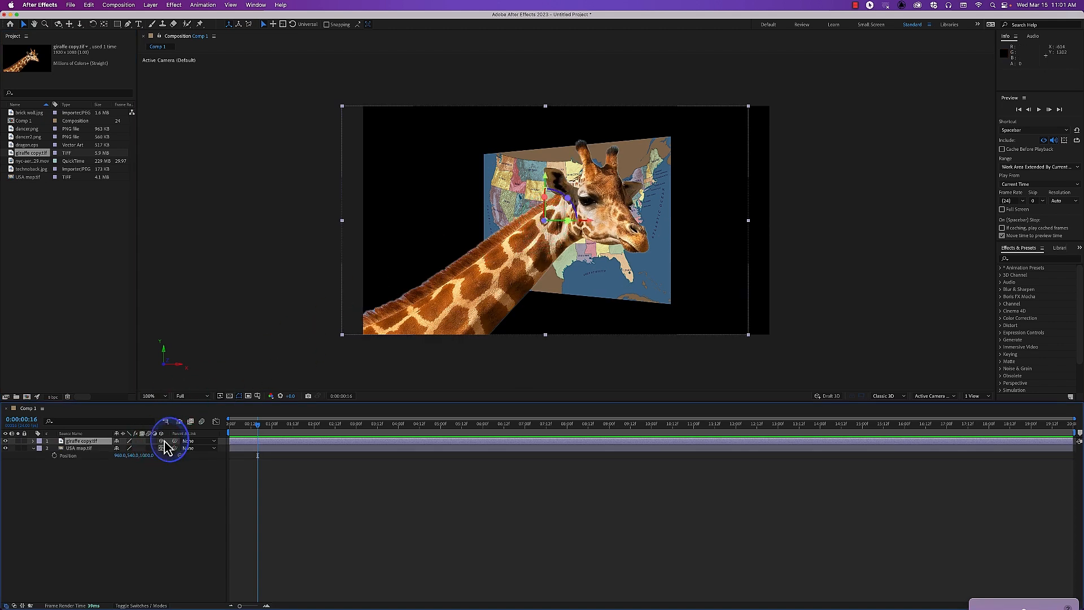
key("p")
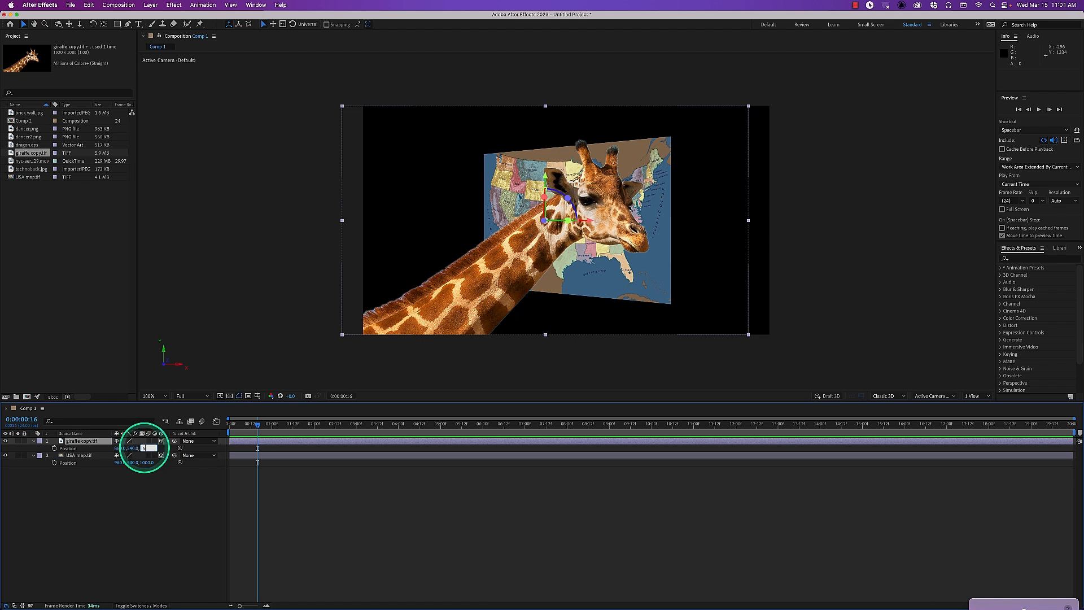
key("Return")
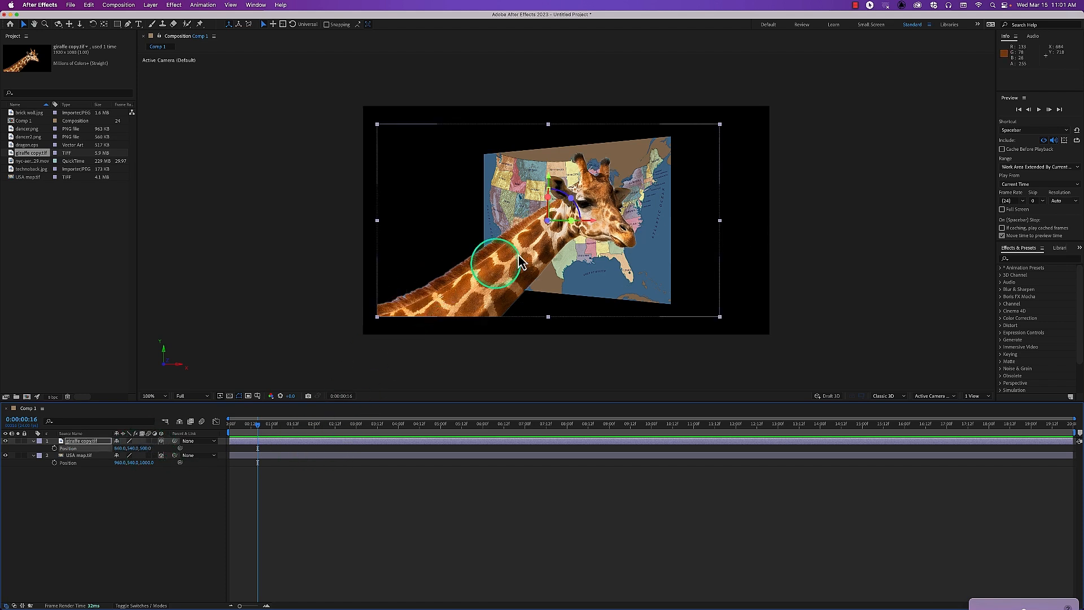
left_click_drag(639, 183, 552, 218)
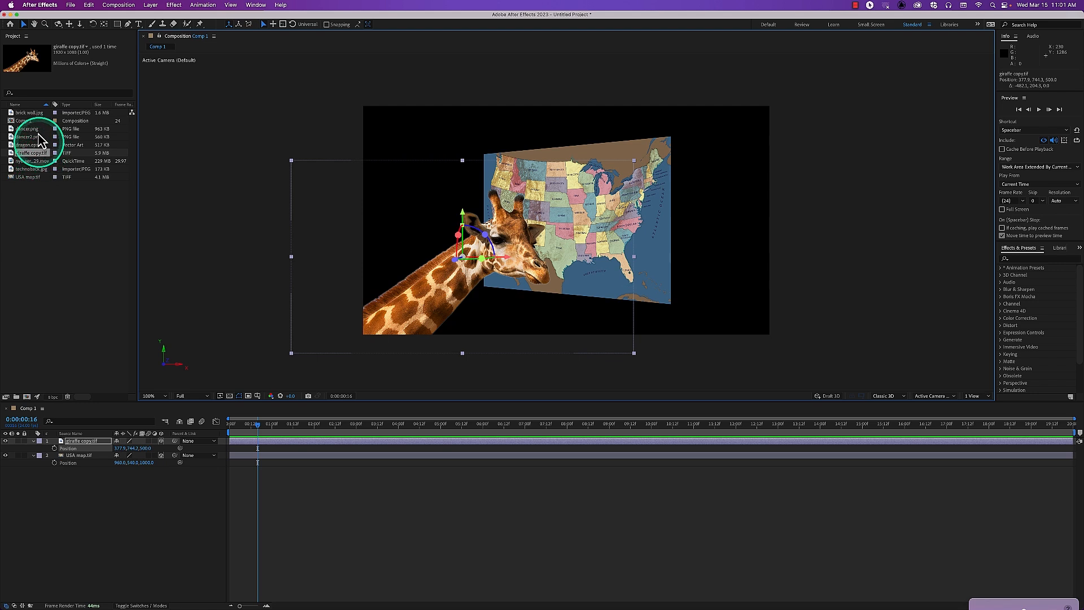
Add brick wall.jpg beneath the other layers of the composition and make it a 3D layer
left_click(33, 113)
left_click_drag(33, 116, 103, 495)
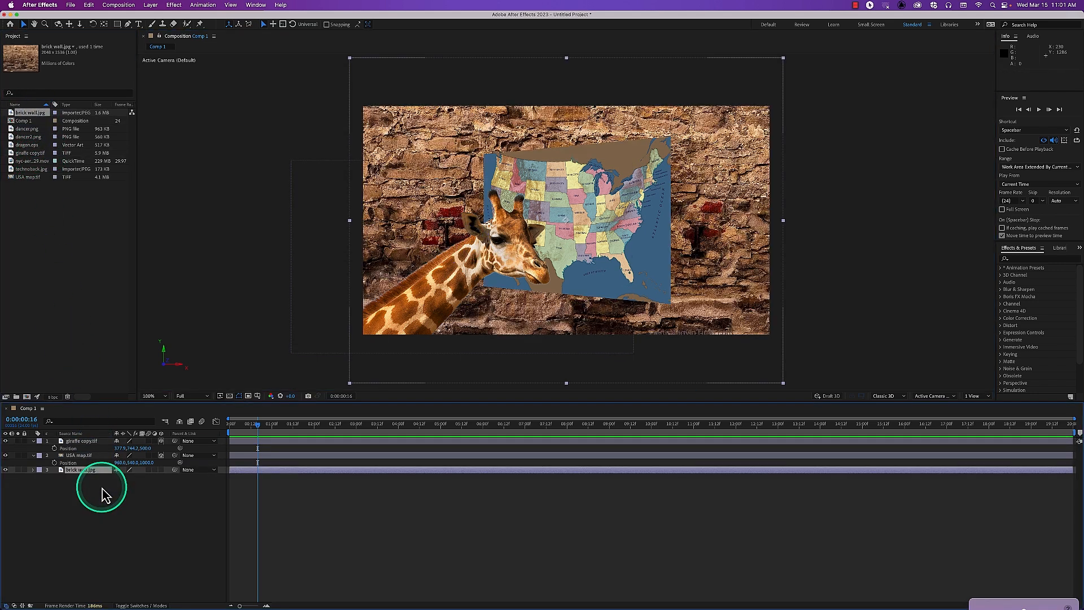
left_click(161, 469)
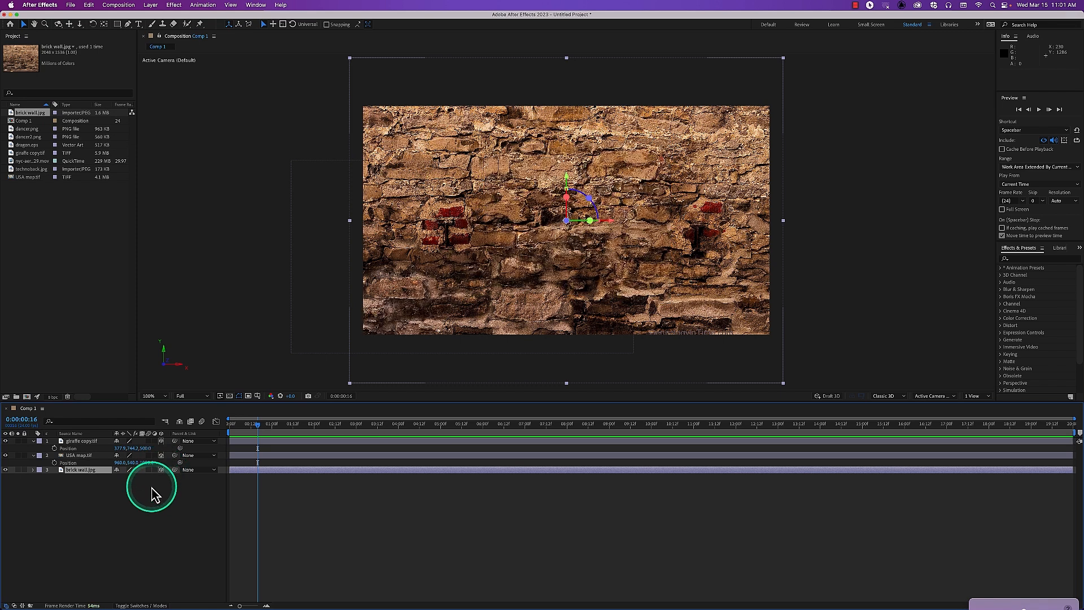
Set the brick wall's Z position to 2000 and enlarge its scale to 165% so it fills the frame
key("p")
left_click(144, 477)
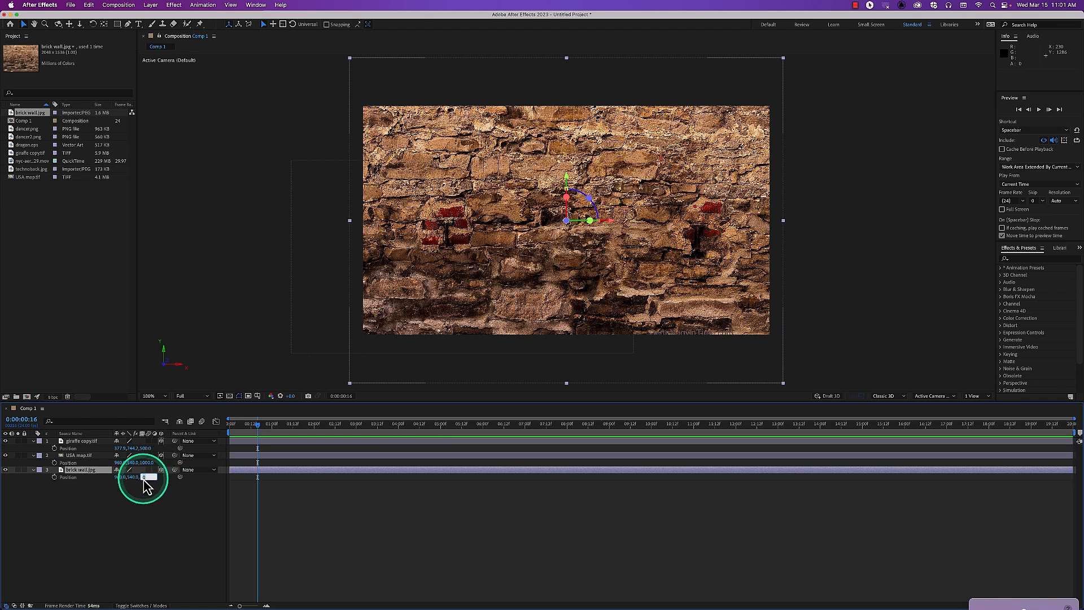
type("2000")
key("Return")
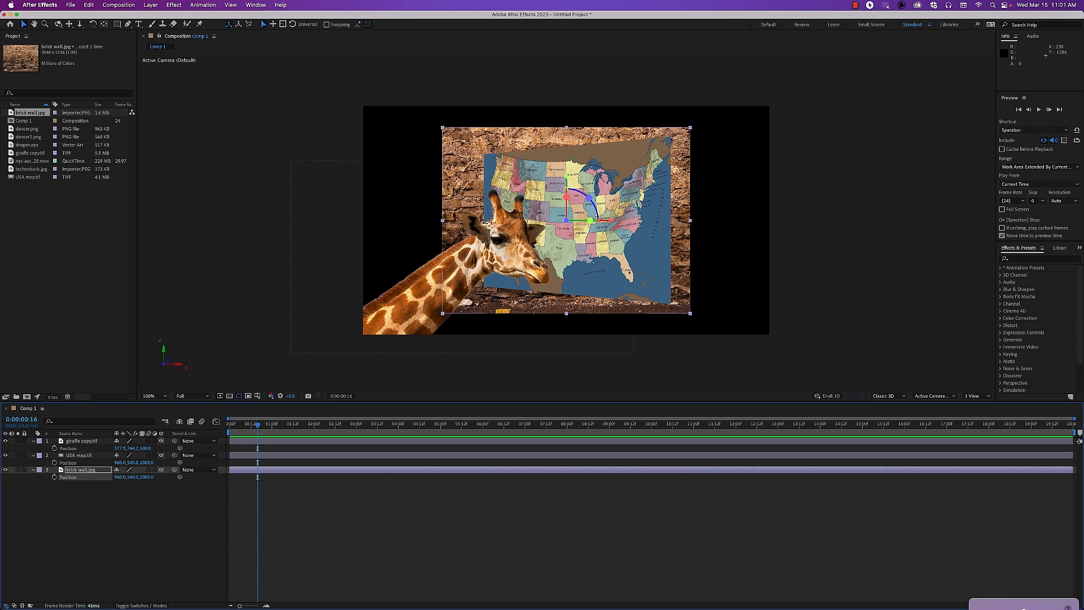
key("s")
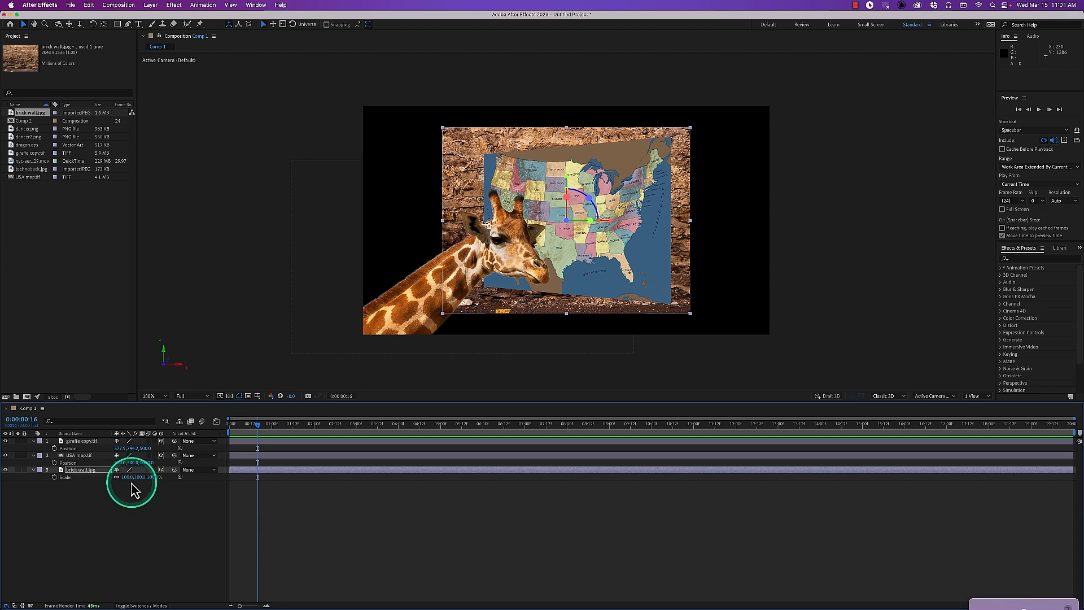
left_click_drag(129, 477, 157, 478)
Assign label colors to the layers: Red for the giraffe, Yellow for the USA map and Blue for the brick wall
left_click(39, 441)
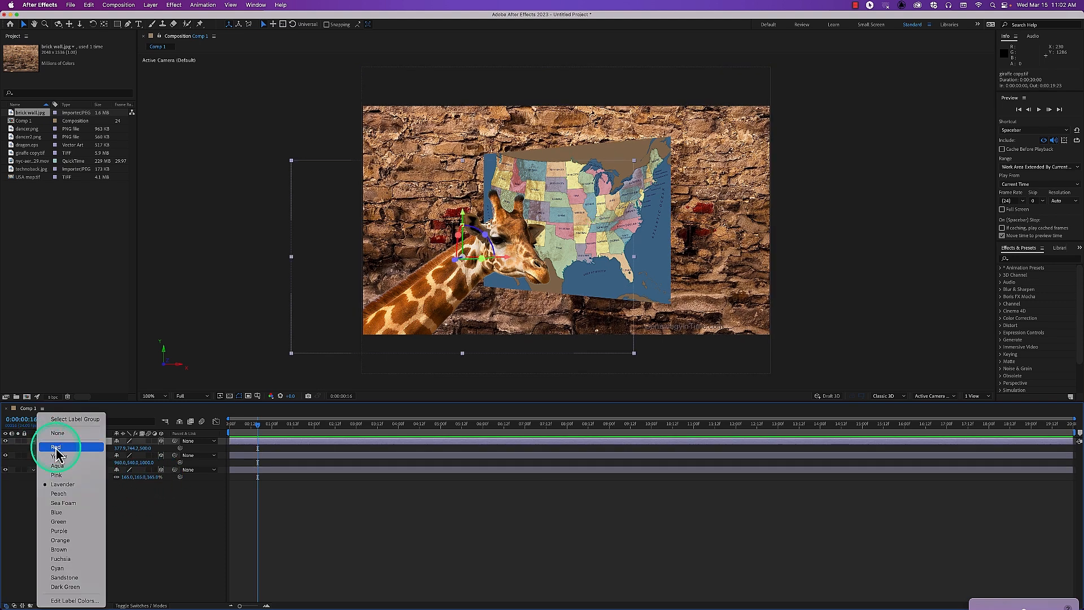
left_click(56, 447)
left_click(40, 456)
left_click(59, 457)
left_click(39, 470)
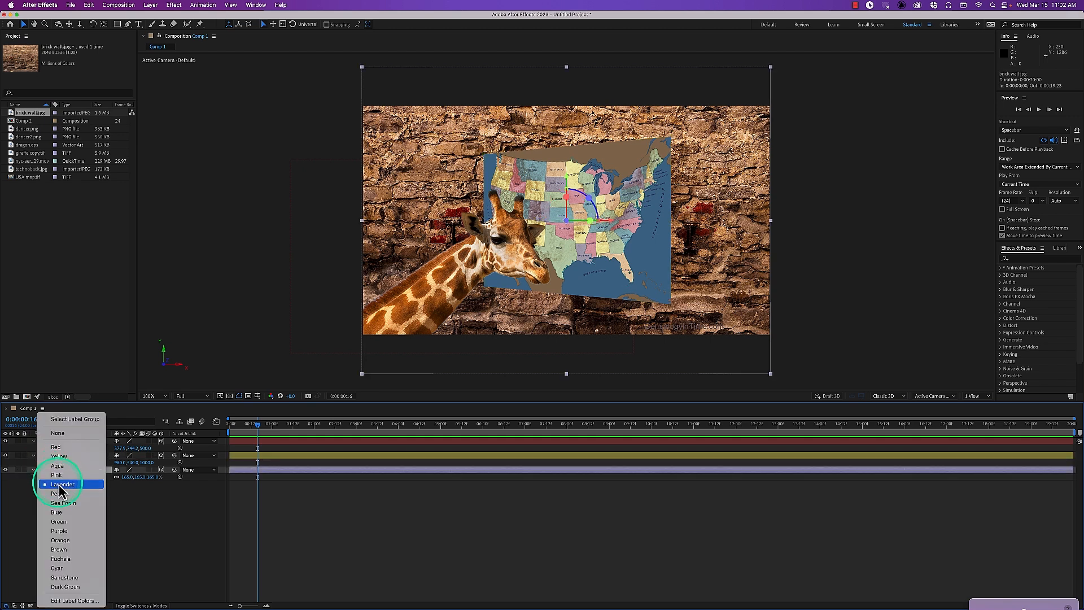
left_click(72, 512)
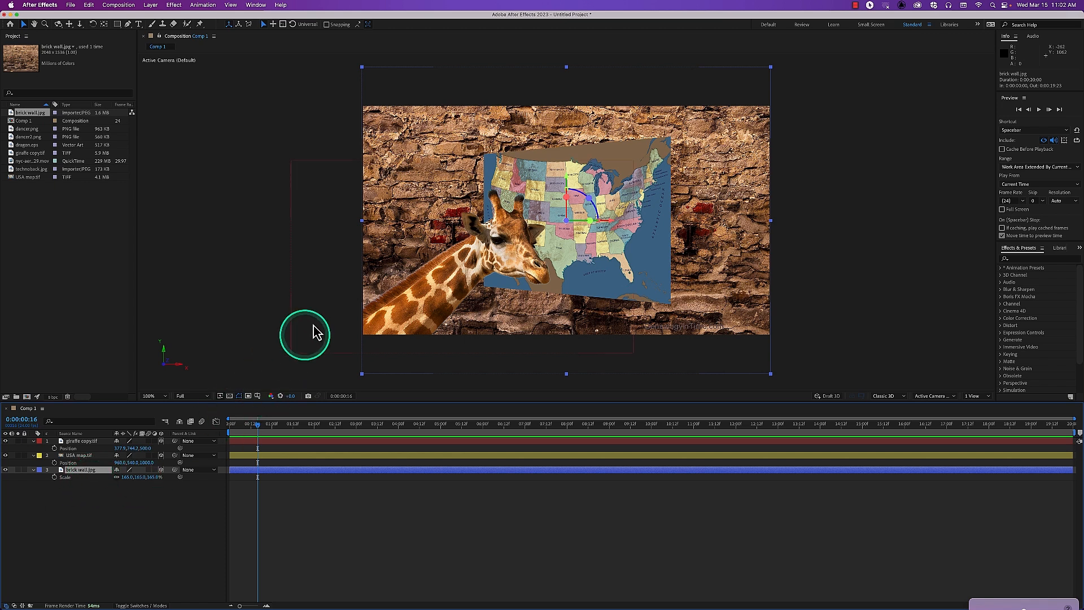
Select the giraffe, the map and the brick wall in turn in the composition view to compare their colored outlines
left_click(329, 303)
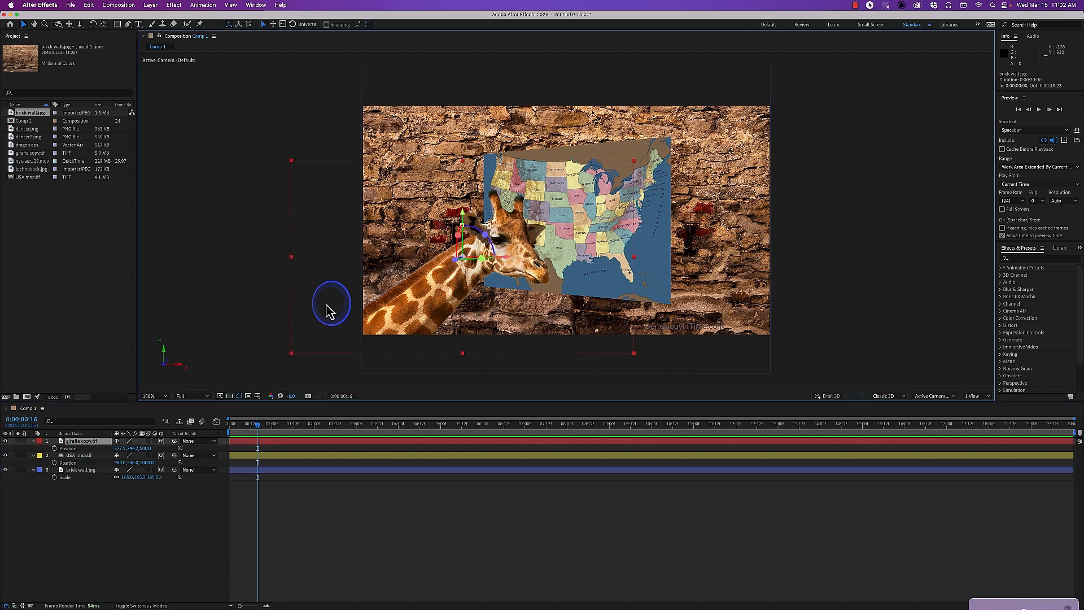
left_click(637, 148)
left_click(586, 95)
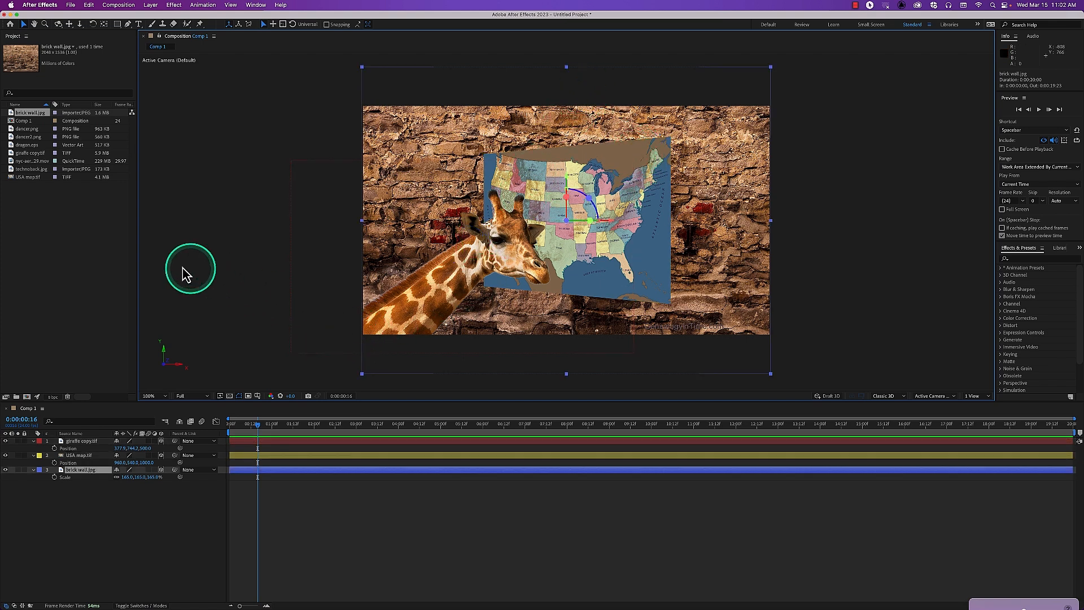
Place dragon.eps over the map's east side as a top 3D layer labeled Orange, with its Y orientation at about 343°
left_click_drag(23, 146, 649, 234)
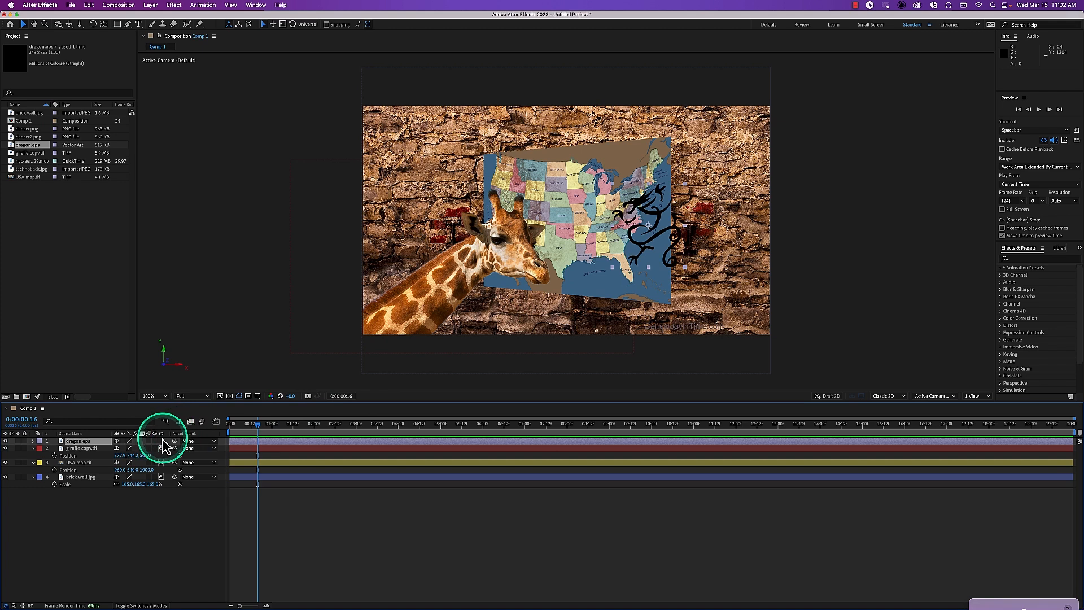
left_click(39, 440)
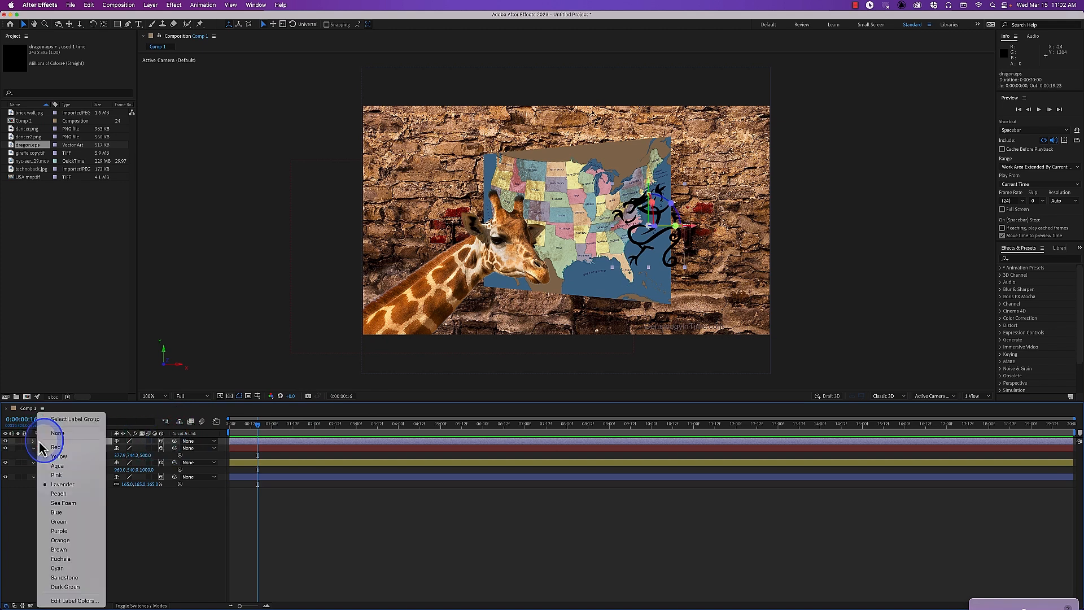
left_click(73, 540)
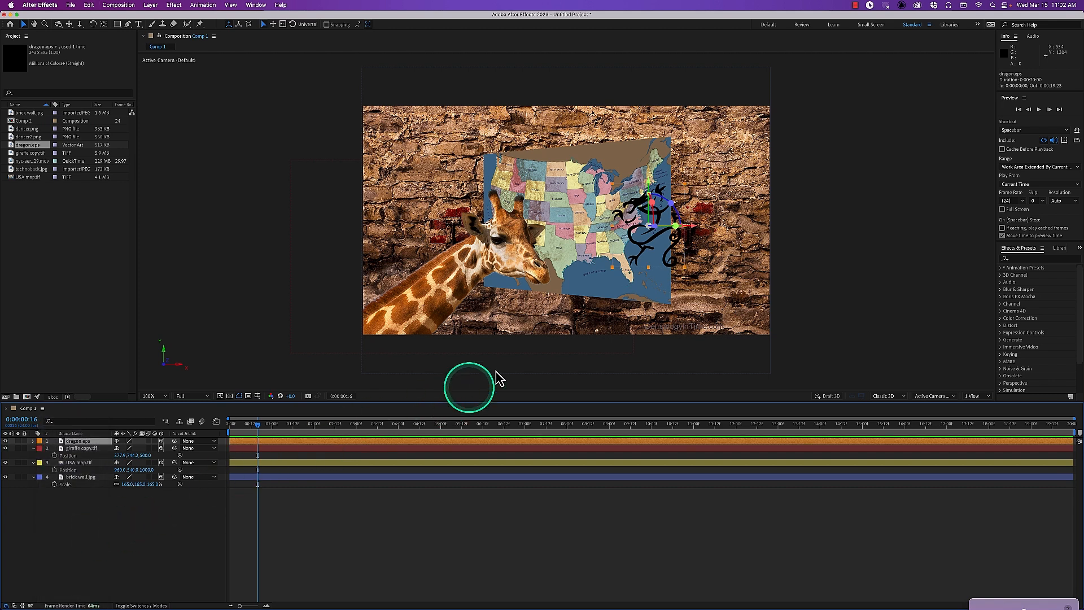
left_click_drag(675, 226, 683, 225)
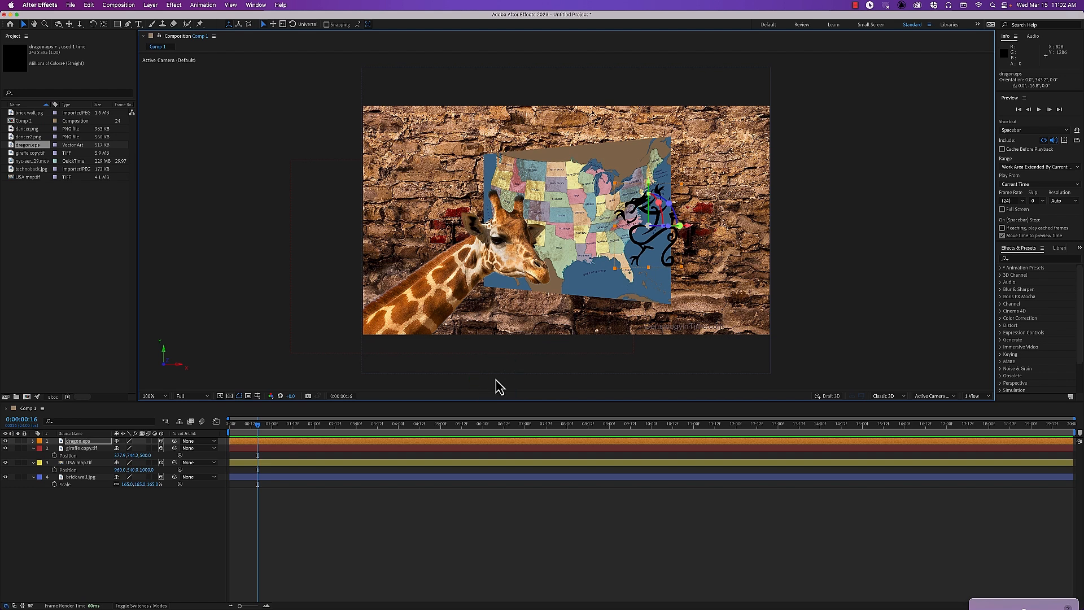
Create a white Ambient light at 100% intensity
key("super+alt+shift+l")
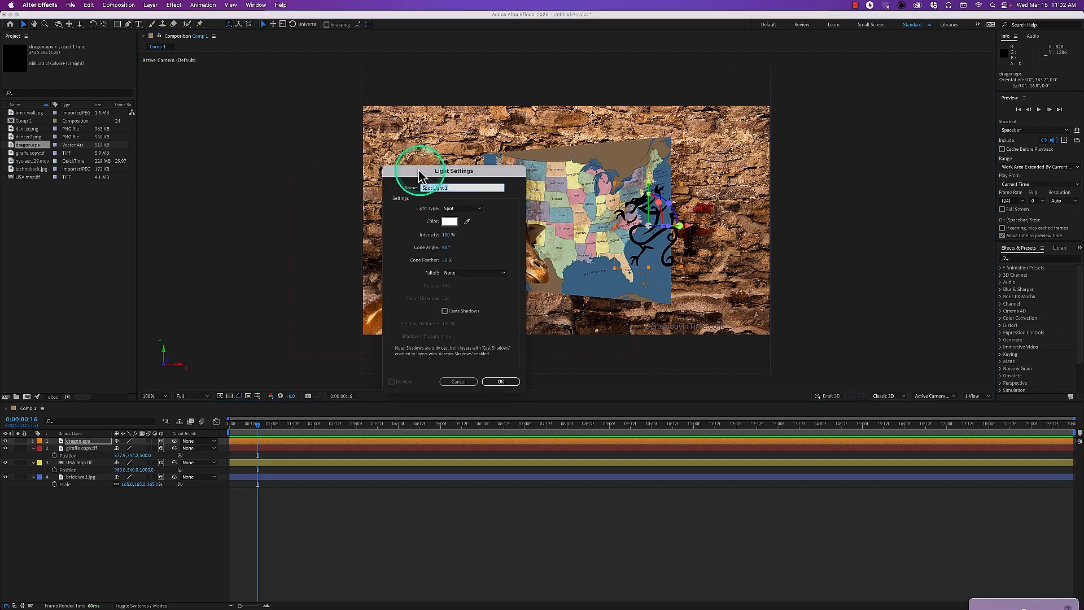
left_click_drag(422, 175, 448, 113)
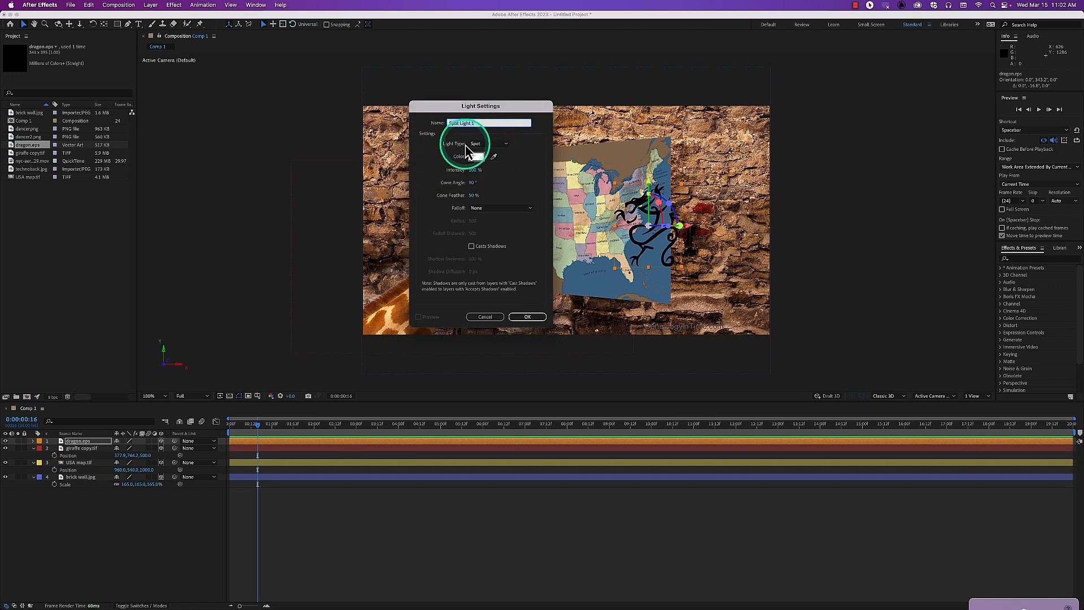
left_click(485, 145)
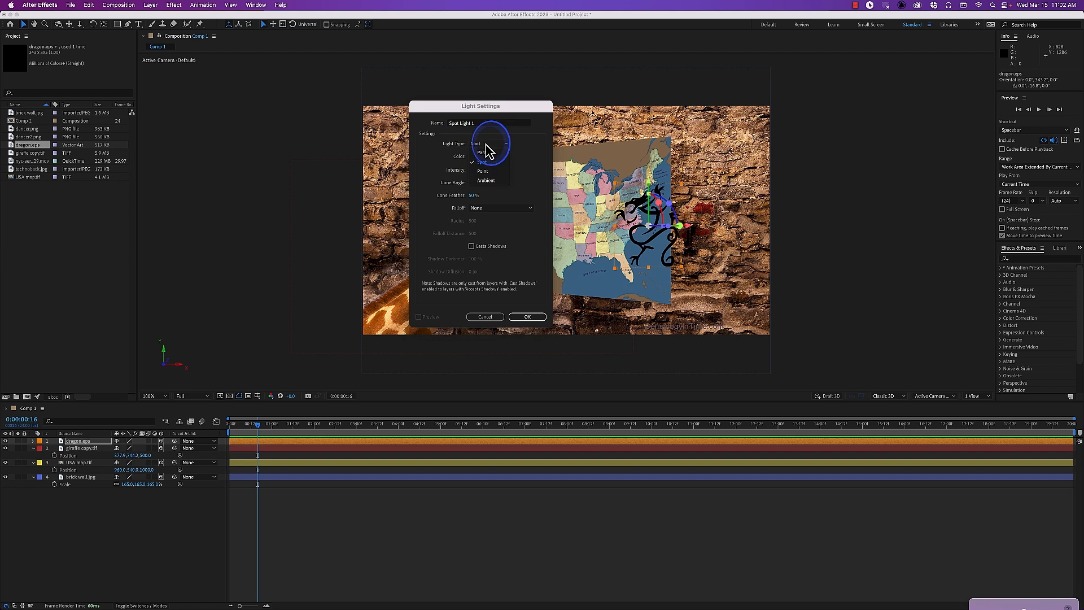
left_click(489, 180)
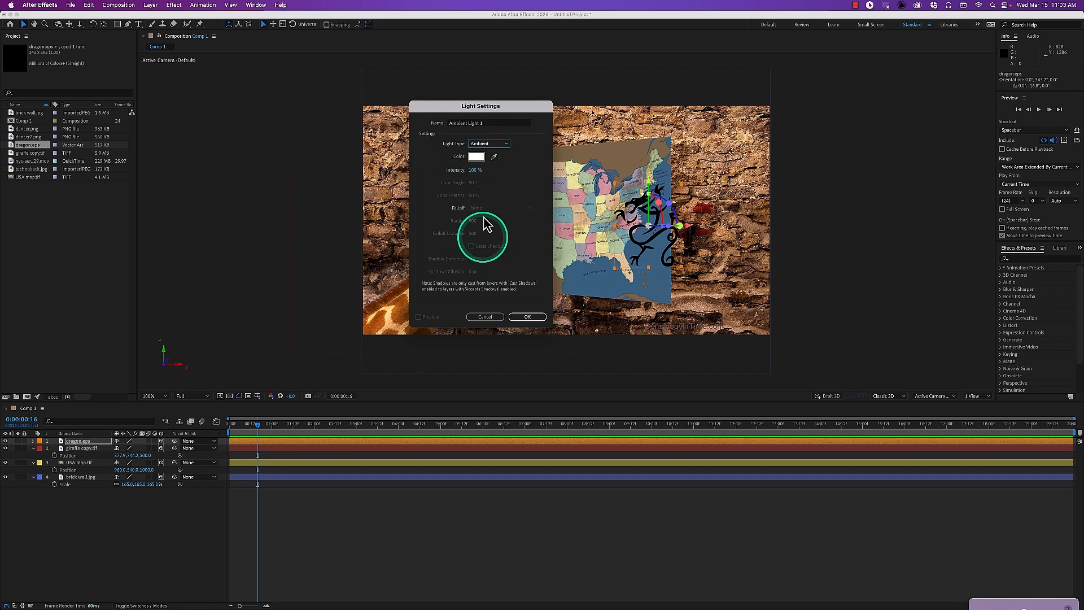
left_click(527, 318)
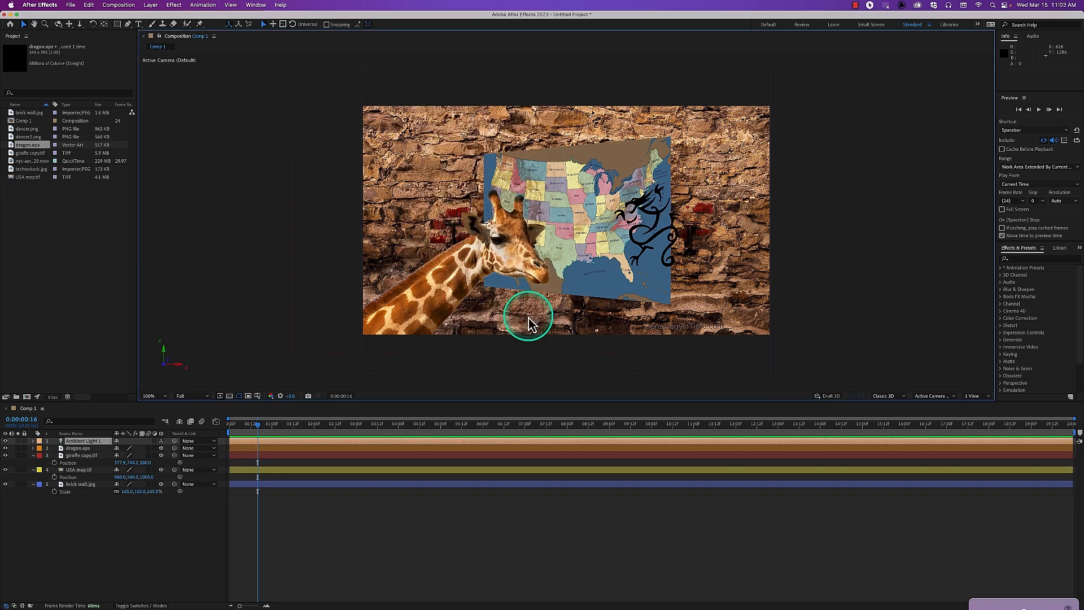
Expand the ambient light's options to show its intensity and color, declining the request to enable Dictation
left_click(72, 443)
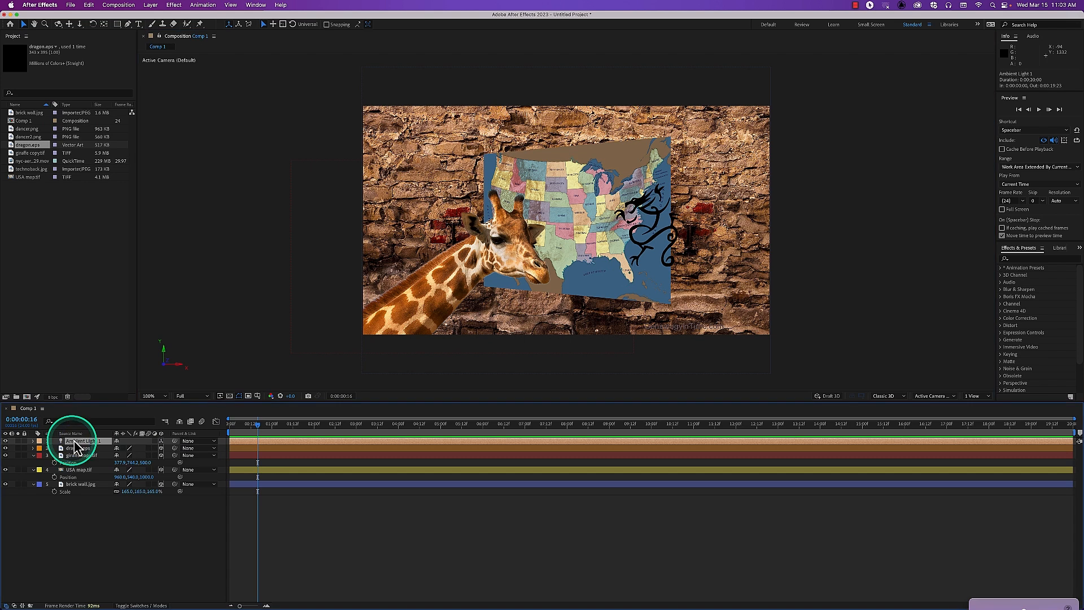
left_click(34, 442)
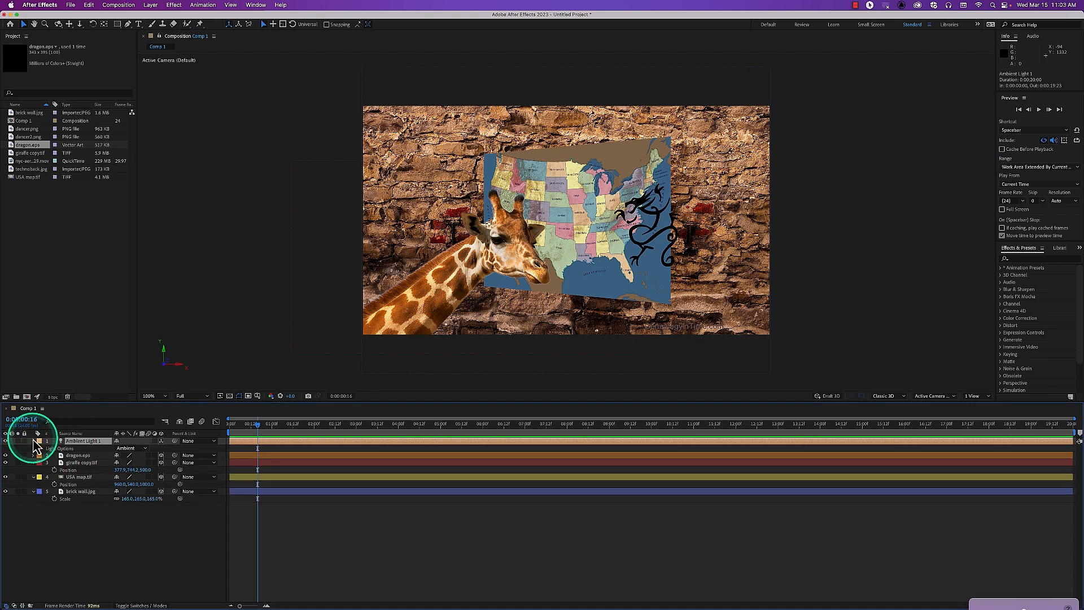
key("ctrl")
key("ctrl")
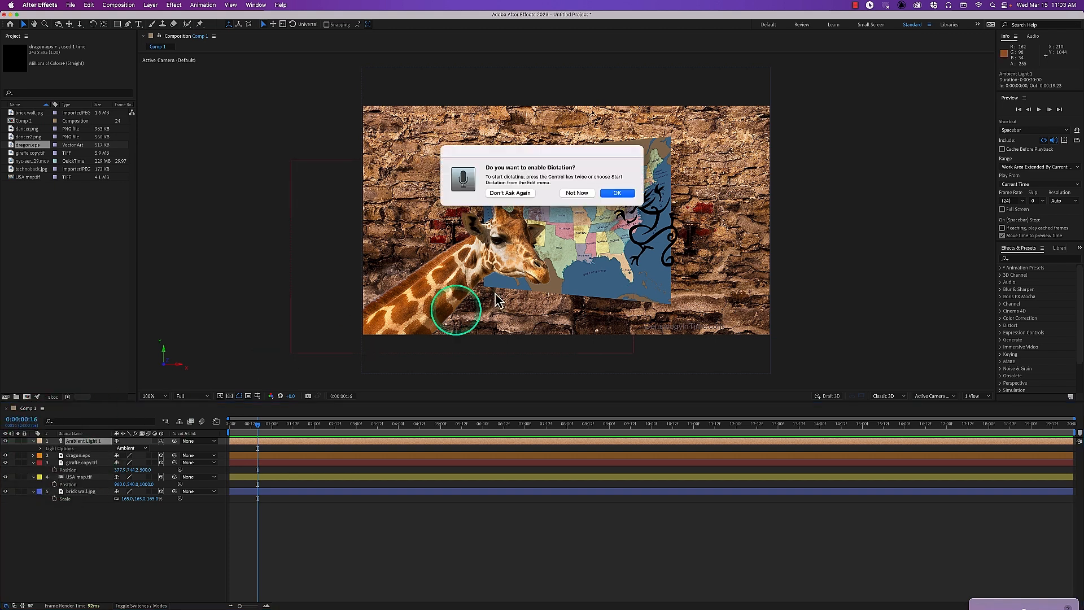
left_click(577, 193)
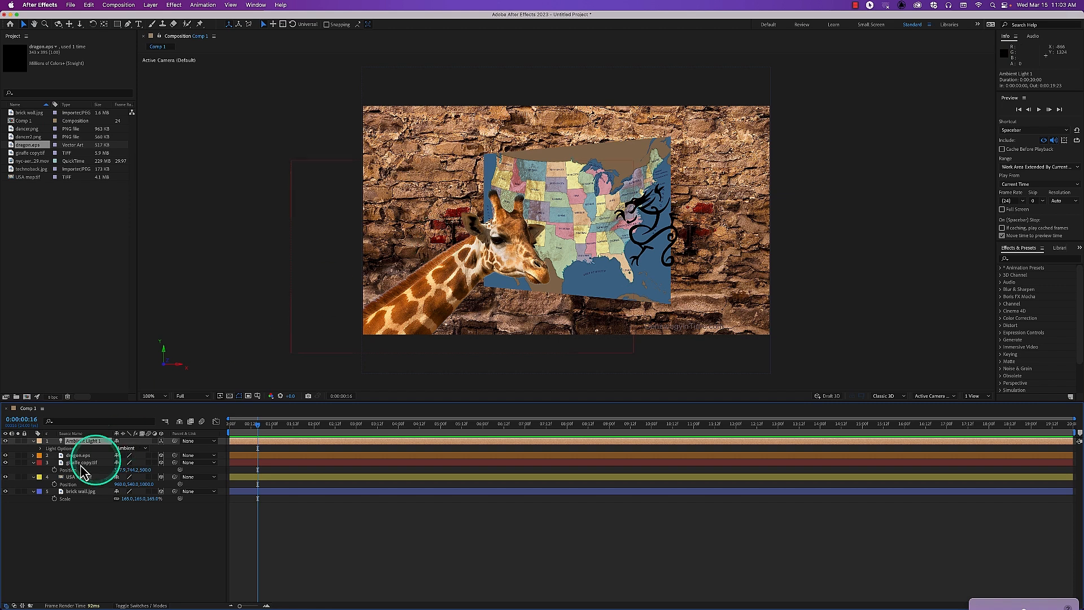
left_click(40, 449)
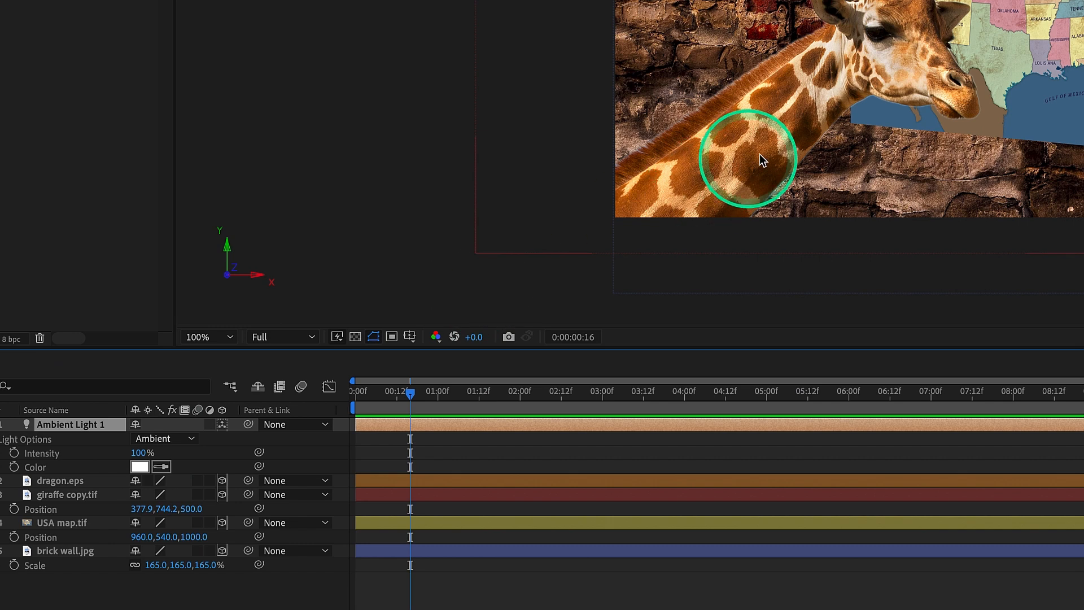
Vary the ambient light's intensity up to 243%, back down, and up again to 197%
left_click_drag(774, 162, 315, 291)
key("comma")
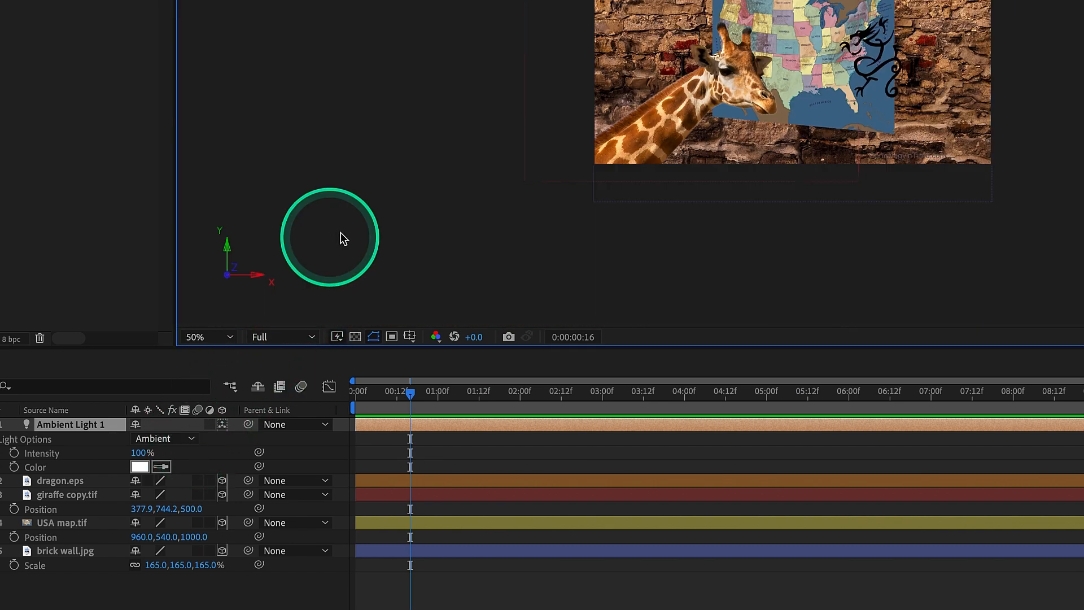
left_click_drag(718, 137, 395, 257)
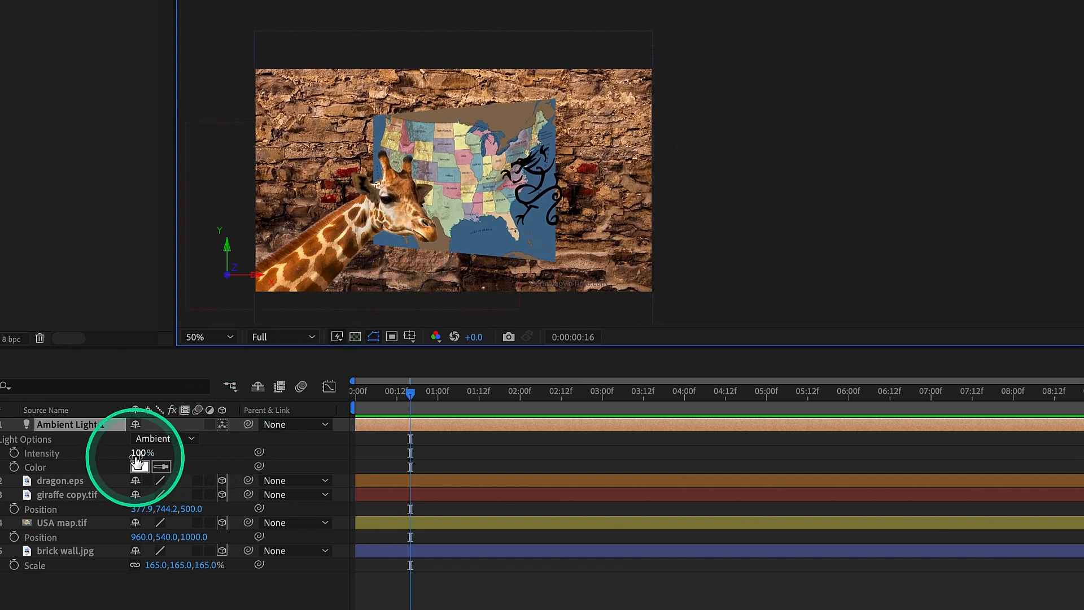
left_click_drag(138, 452, 192, 455)
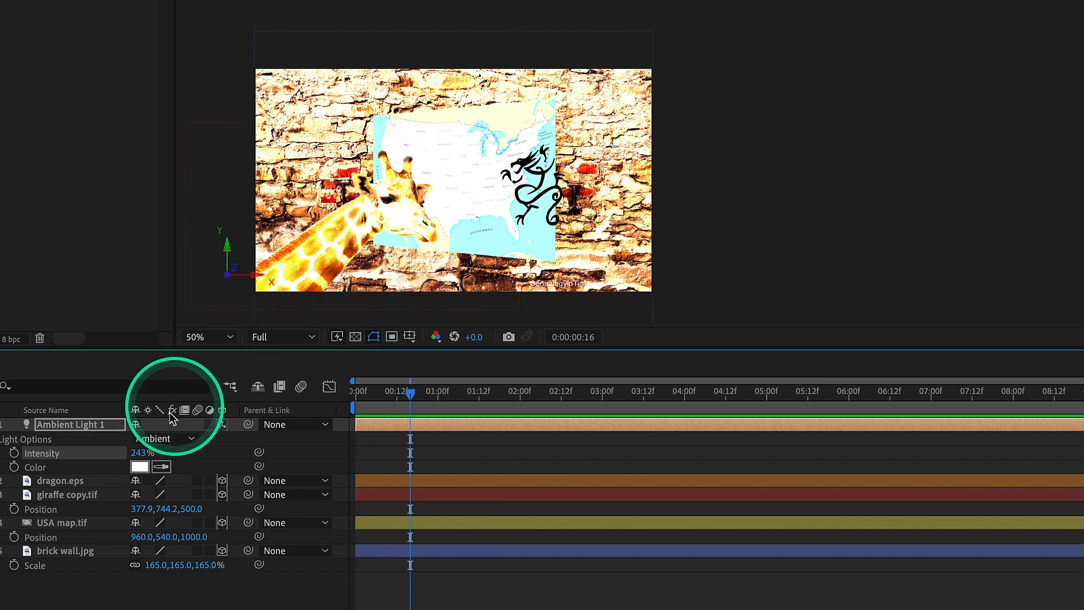
left_click_drag(142, 452, 34, 443)
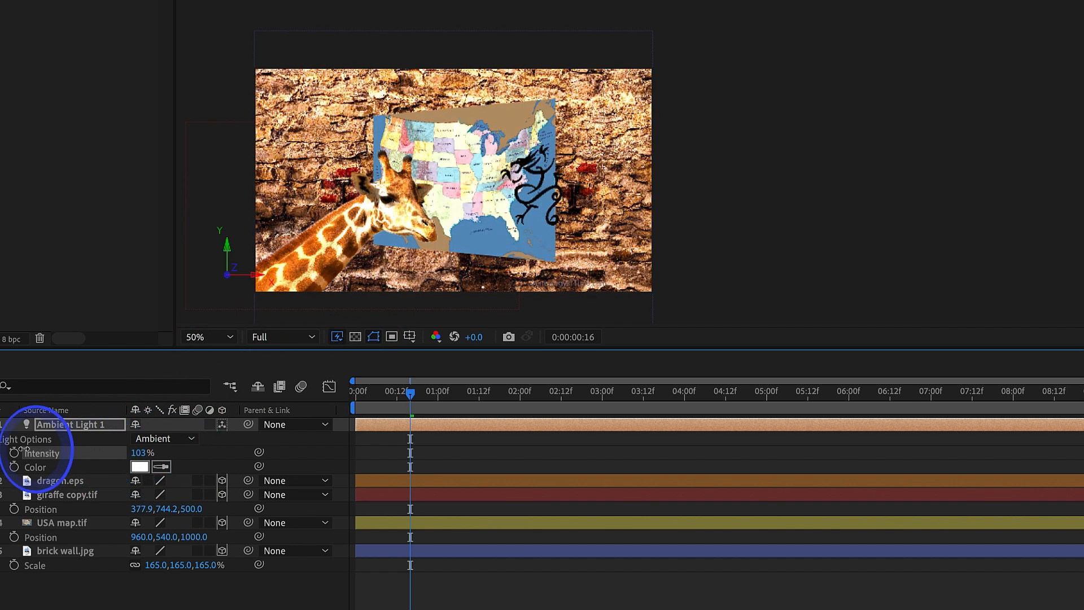
left_click_drag(137, 448, 181, 461)
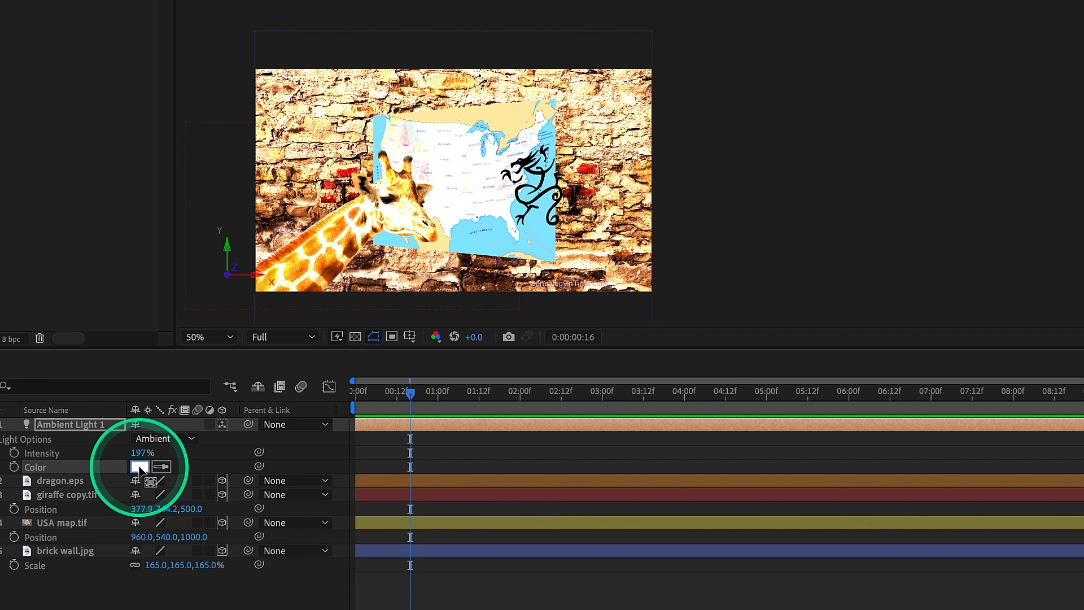
Change the ambient light's color to purple A418C3 and raise its intensity to 1409%
left_click(139, 467)
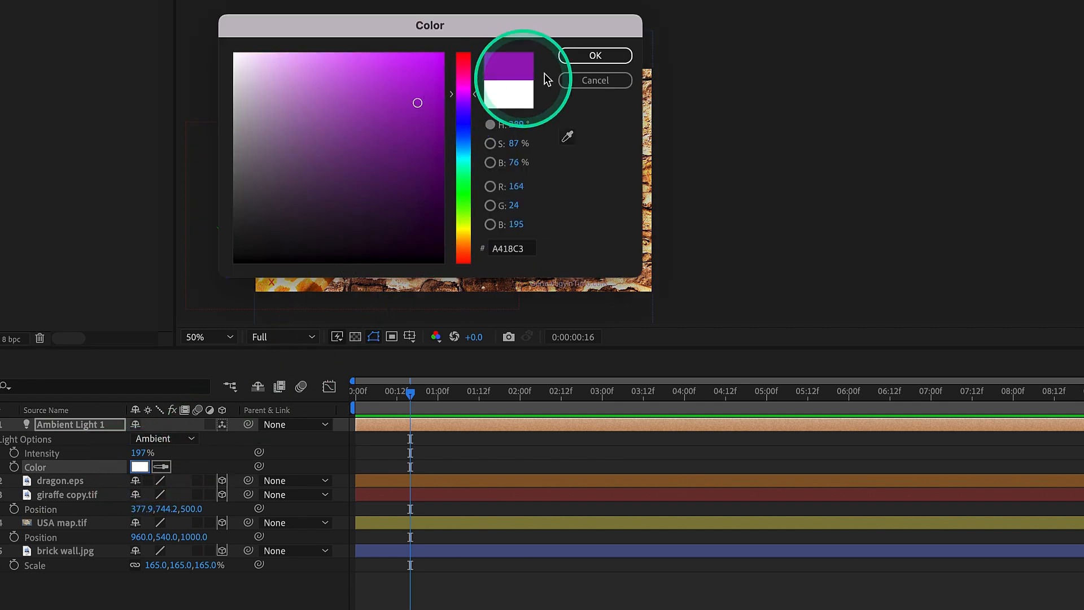
left_click(575, 56)
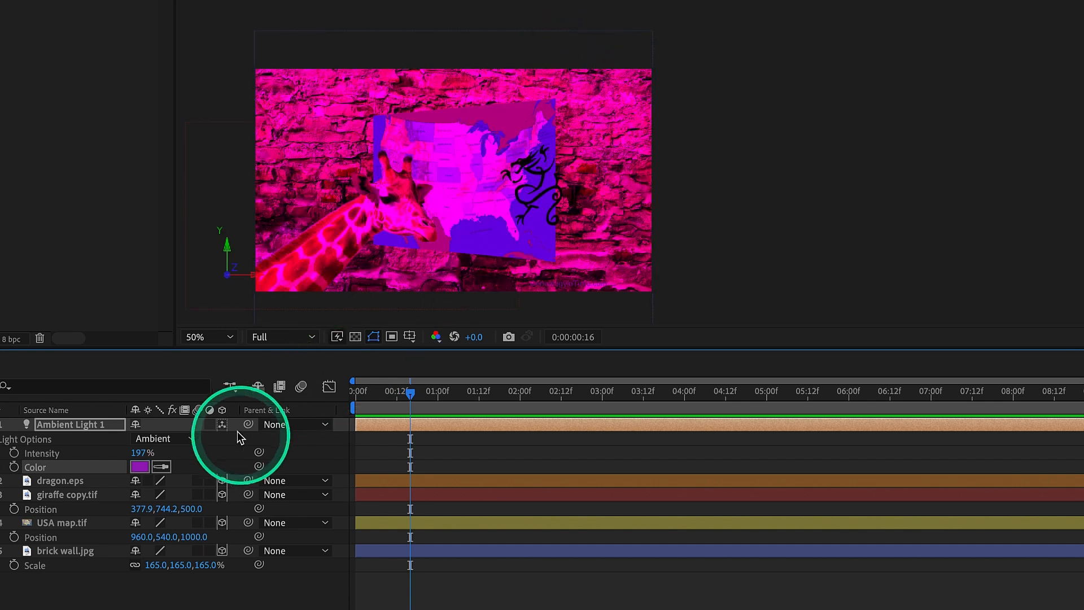
left_click_drag(140, 454, 175, 451)
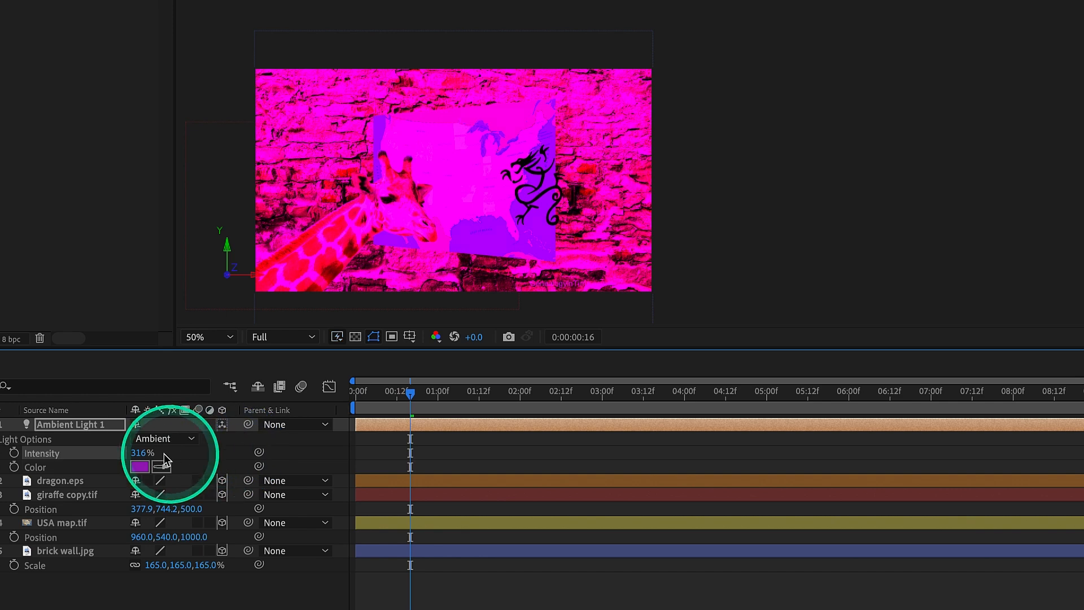
left_click_drag(133, 448, 845, 444)
left_click_drag(142, 451, 170, 442)
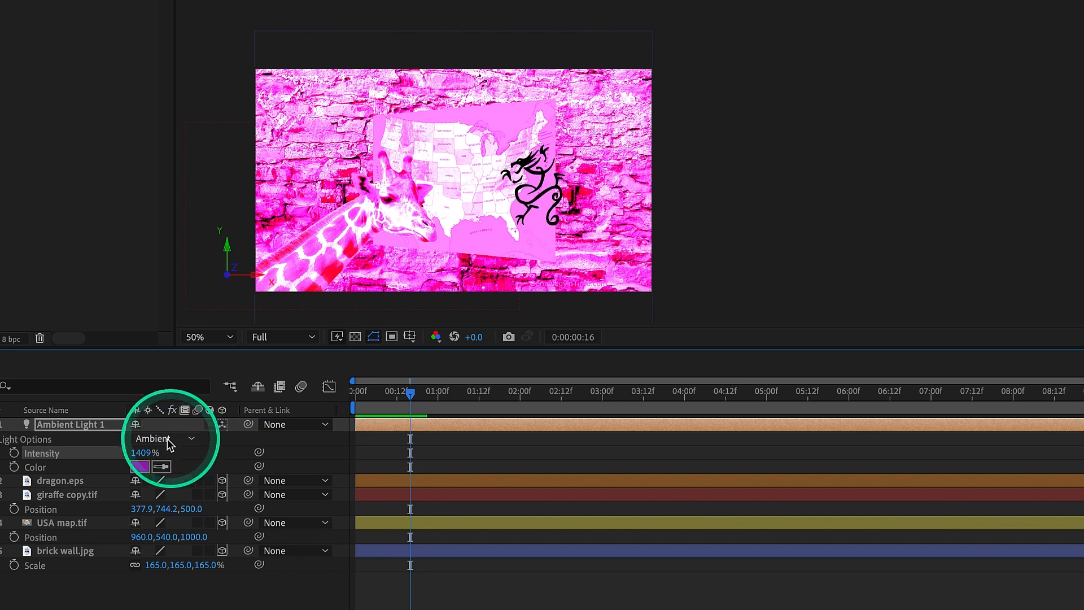
Reset the ambient light's intensity to 100% and its color to white FFFFFF
left_click(142, 454)
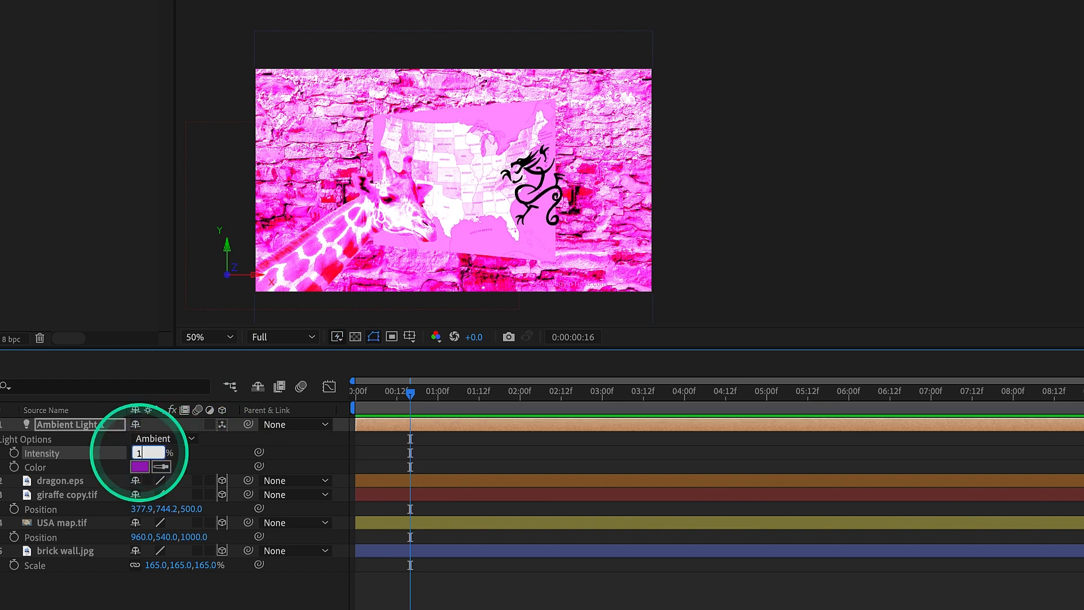
key("Return")
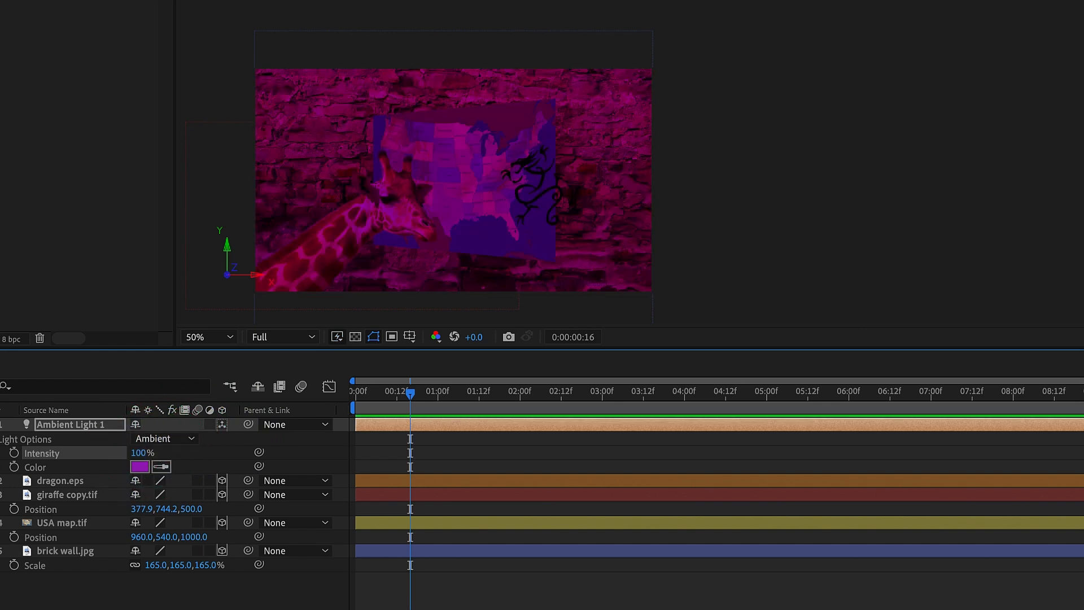
left_click(140, 467)
left_click_drag(280, 123, 242, 43)
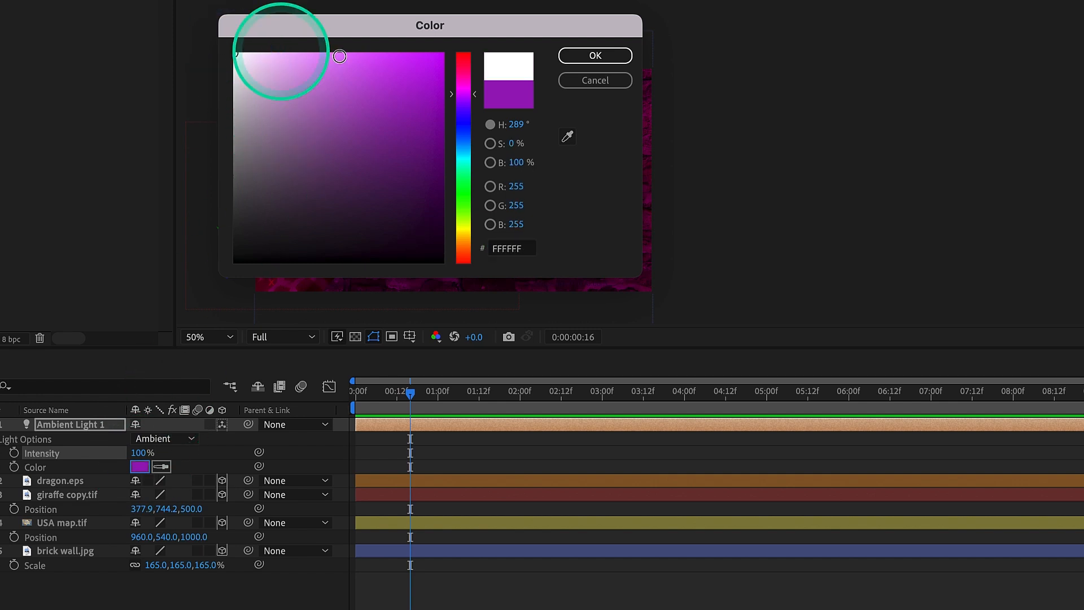
left_click(615, 59)
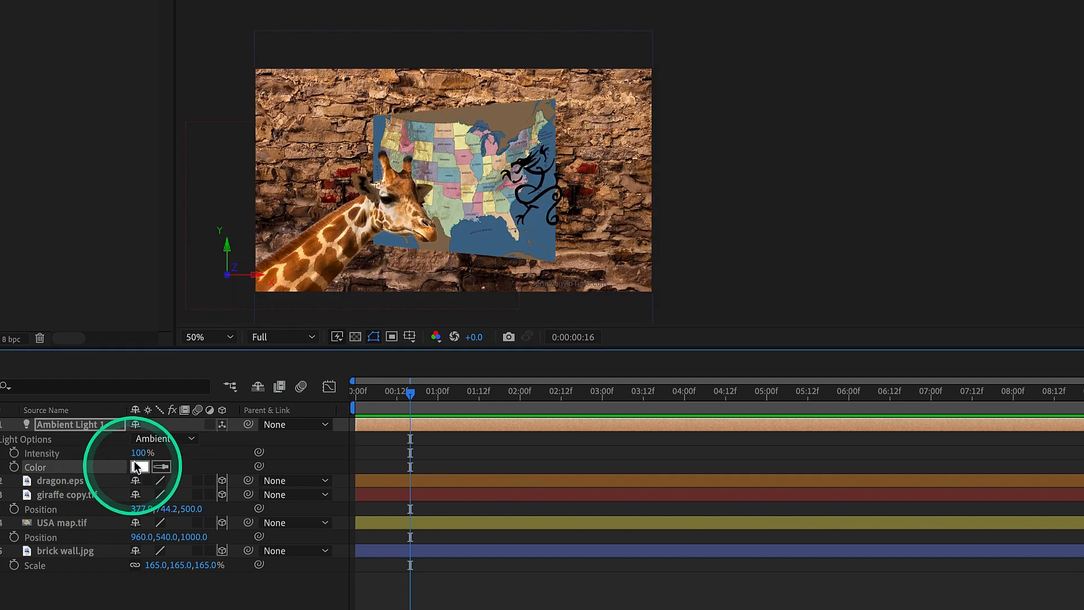
Raise the ambient light's intensity well above 100% to overexpose the scene, and delete the light layer
left_click_drag(135, 456, 261, 449)
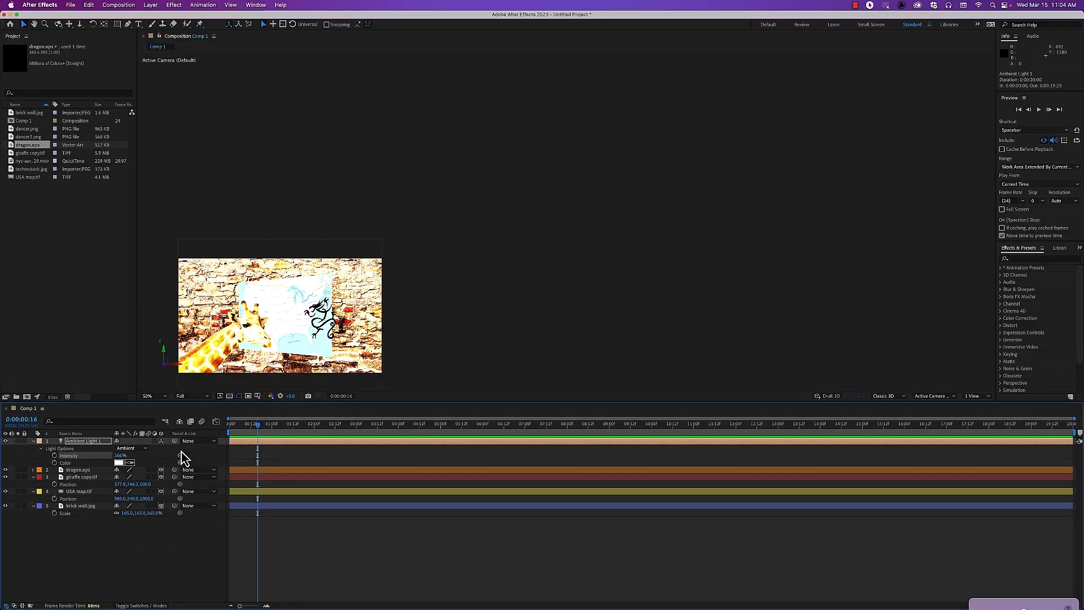
left_click(84, 441)
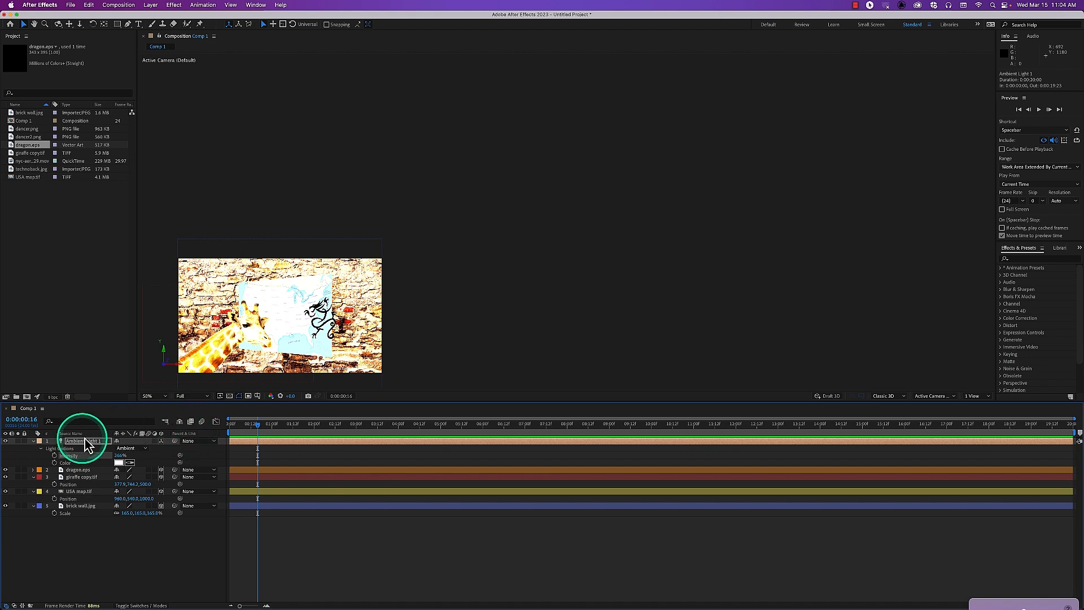
key("Delete")
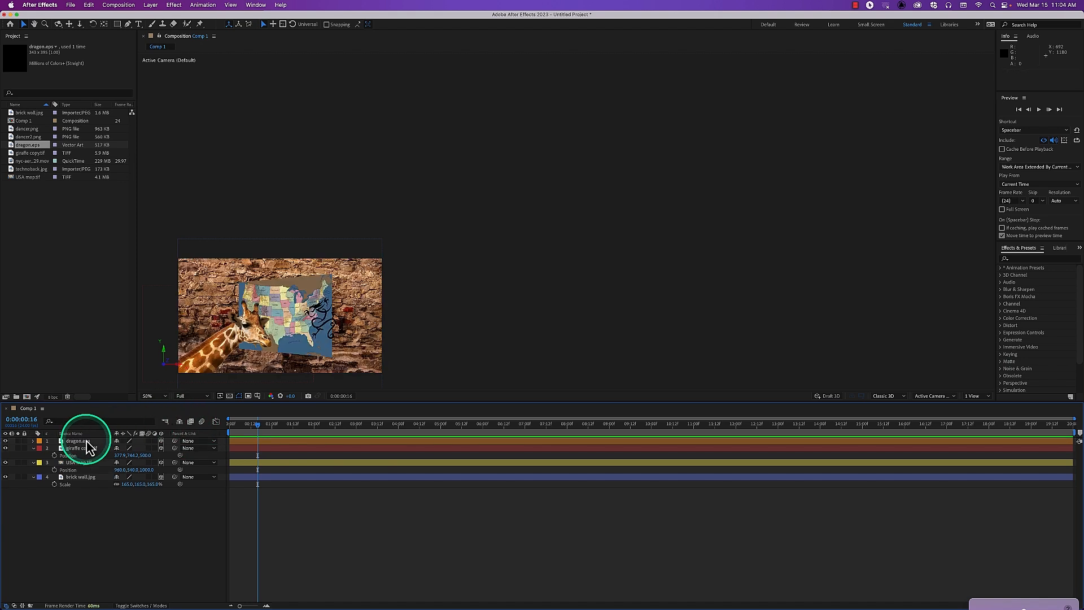
Re-center the composition in its view at 100% magnification using the Hand tool, and return to the Selection tool
left_click(35, 24)
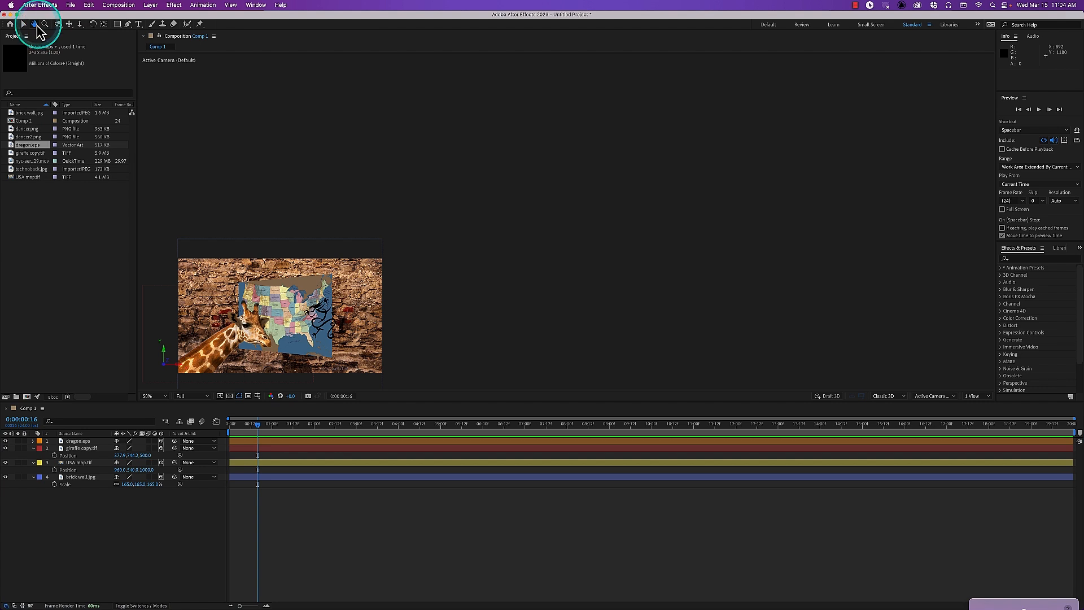
left_click_drag(254, 310, 523, 203)
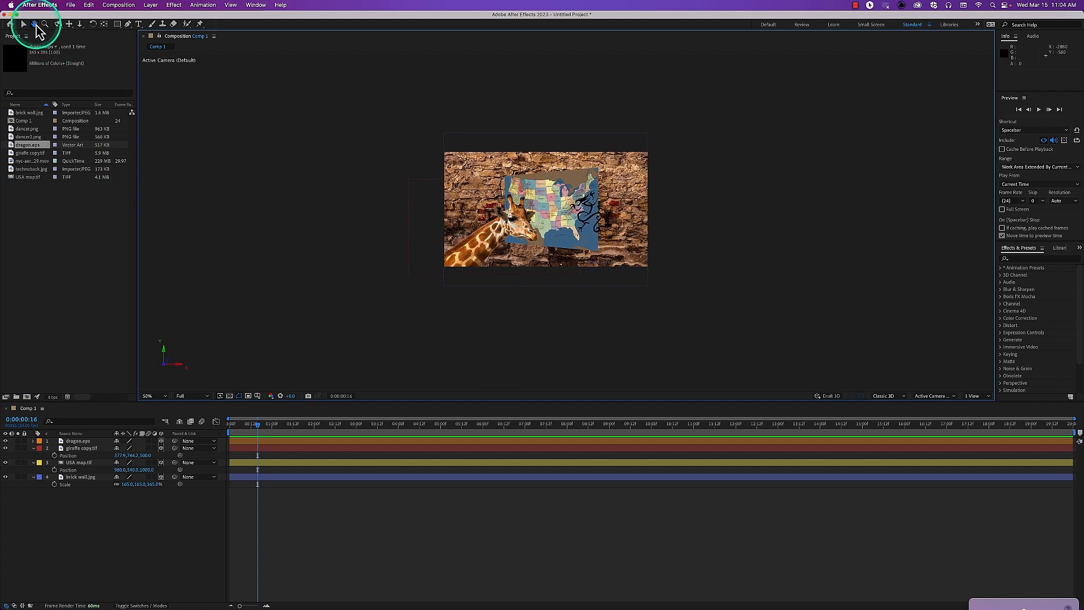
double_click(35, 24)
scroll(533, 213, "down", 2)
scroll(534, 212, "up", 5)
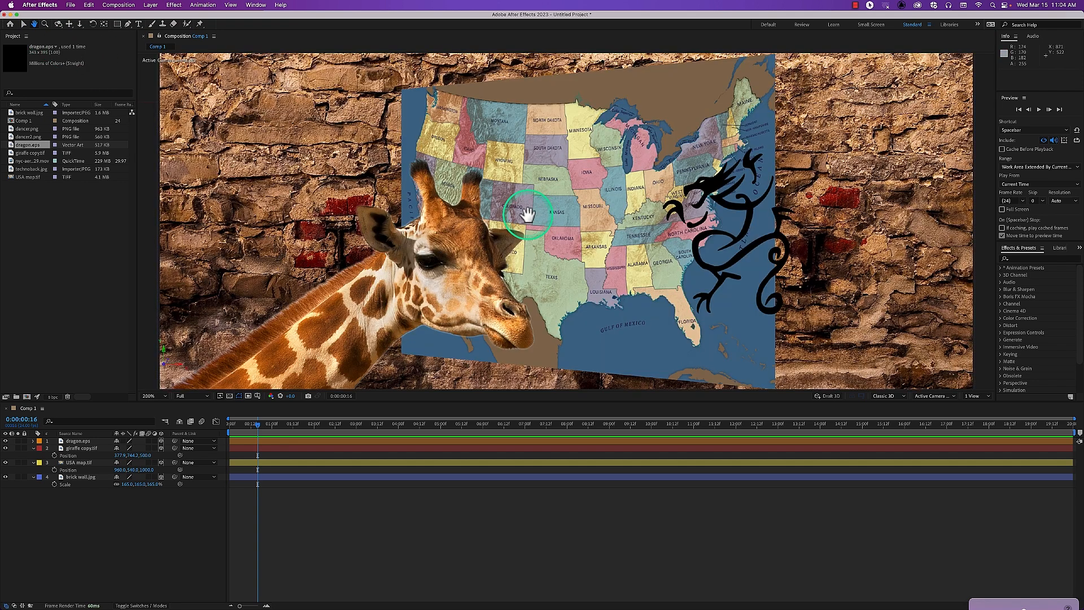
key("v")
key("slash")
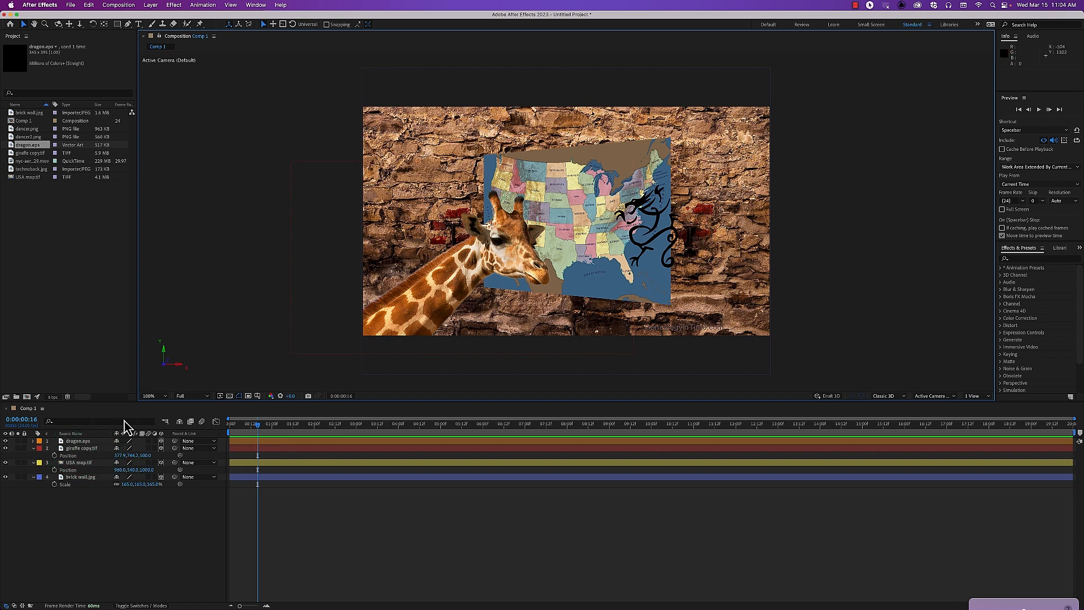
Add a point light layer with white color, 100% intensity, no falloff and shadow casting off
left_click(150, 5)
mouse_move(157, 20)
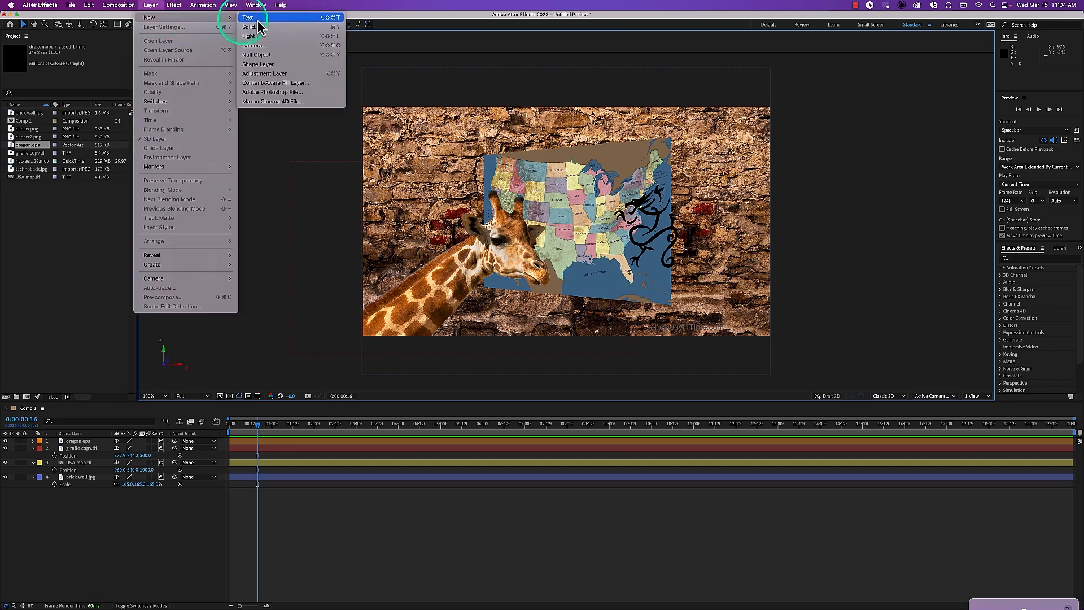
left_click(270, 37)
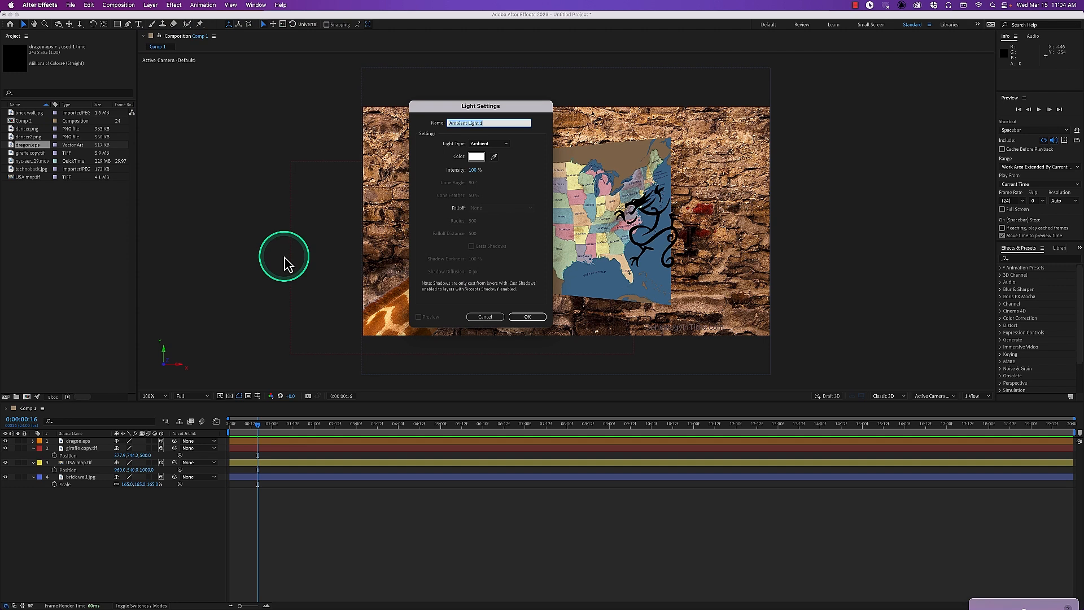
left_click(504, 148)
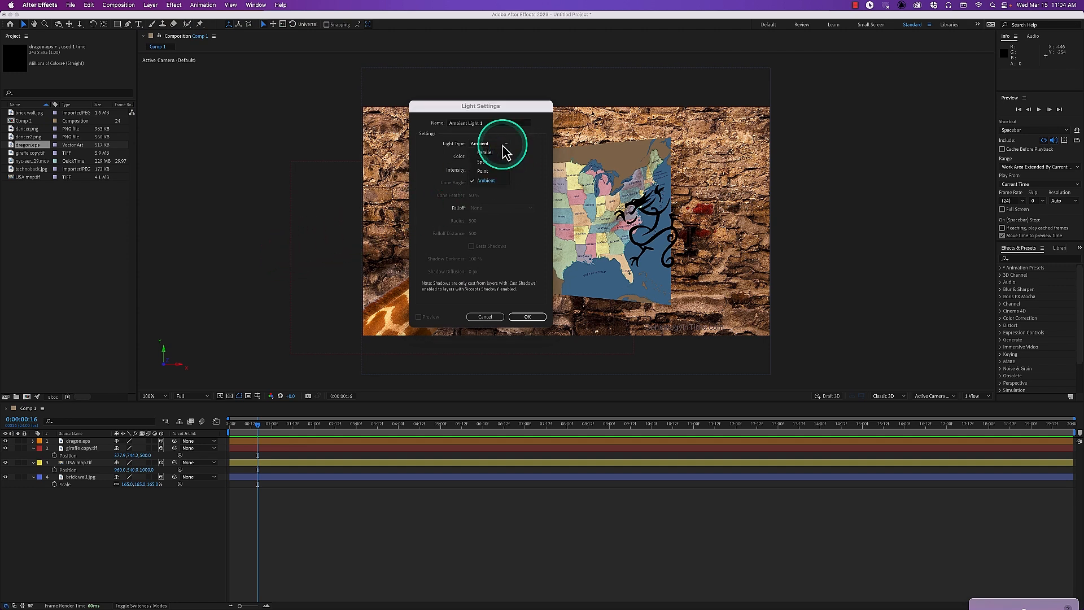
left_click(490, 173)
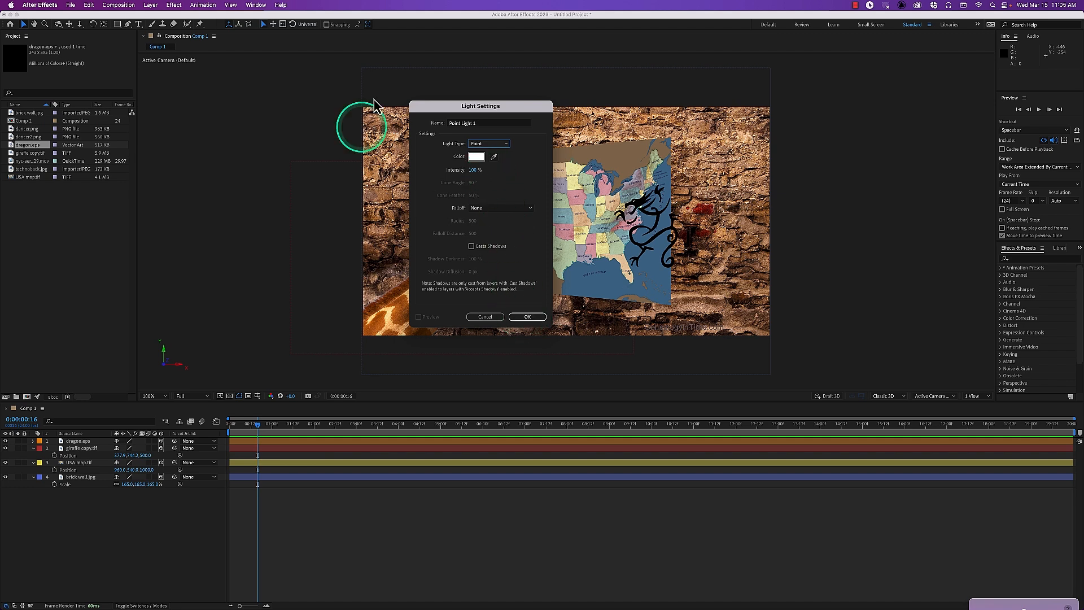
left_click(527, 317)
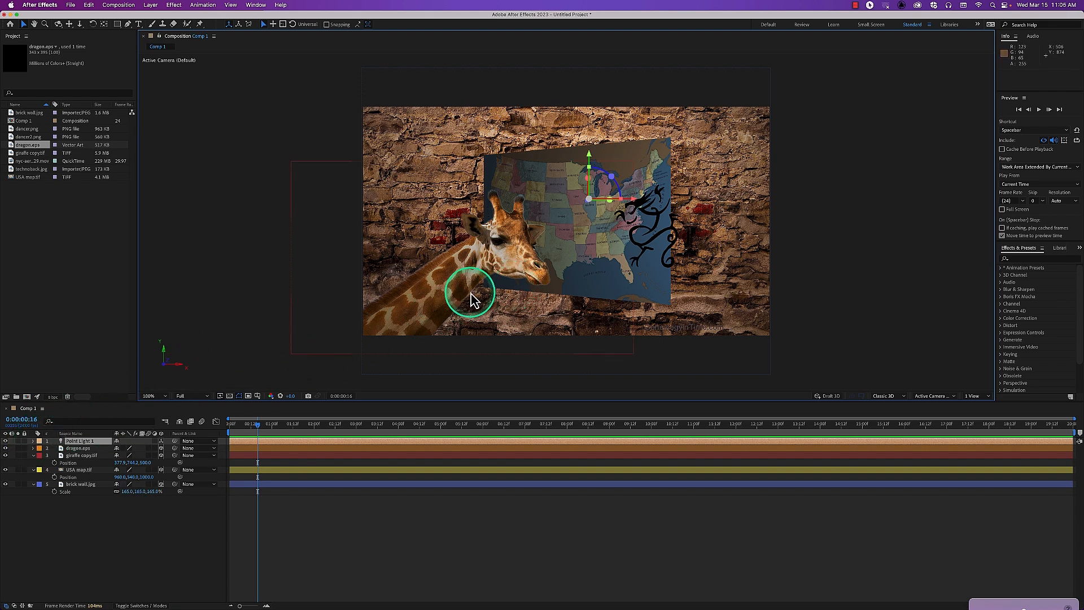
Set the point light's Position to X 457 and Y 541 in its Transform properties
left_click_drag(491, 295, 267, 344)
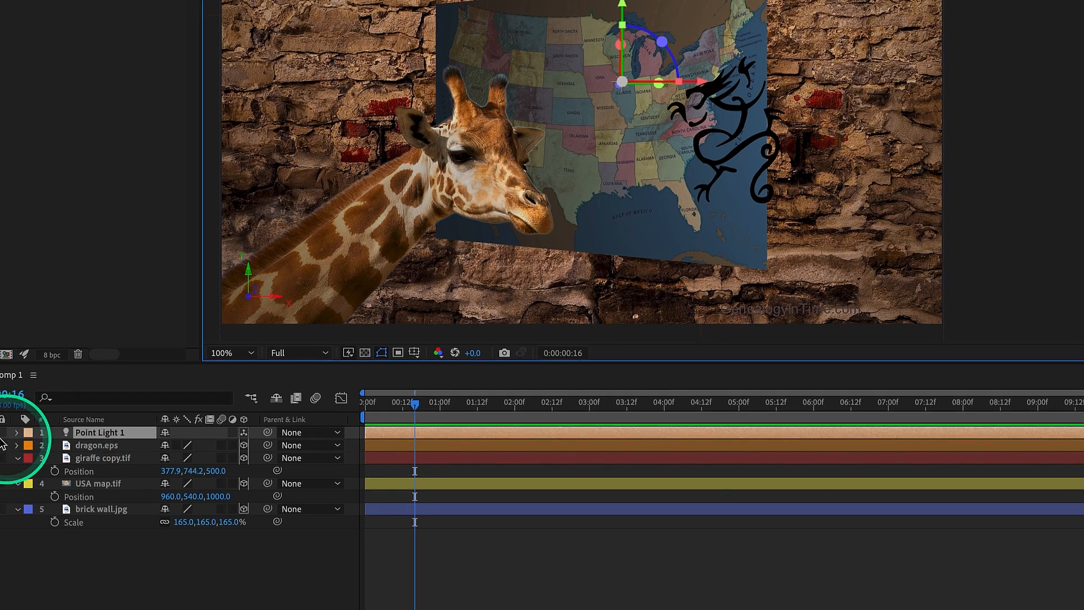
left_click(43, 433)
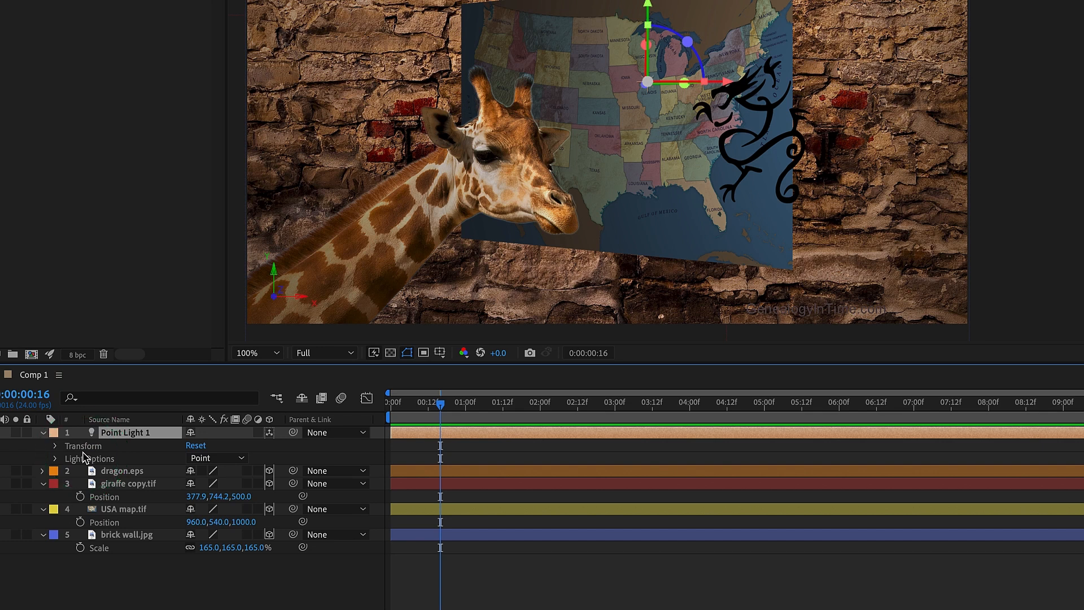
left_click(55, 446)
left_click(105, 460)
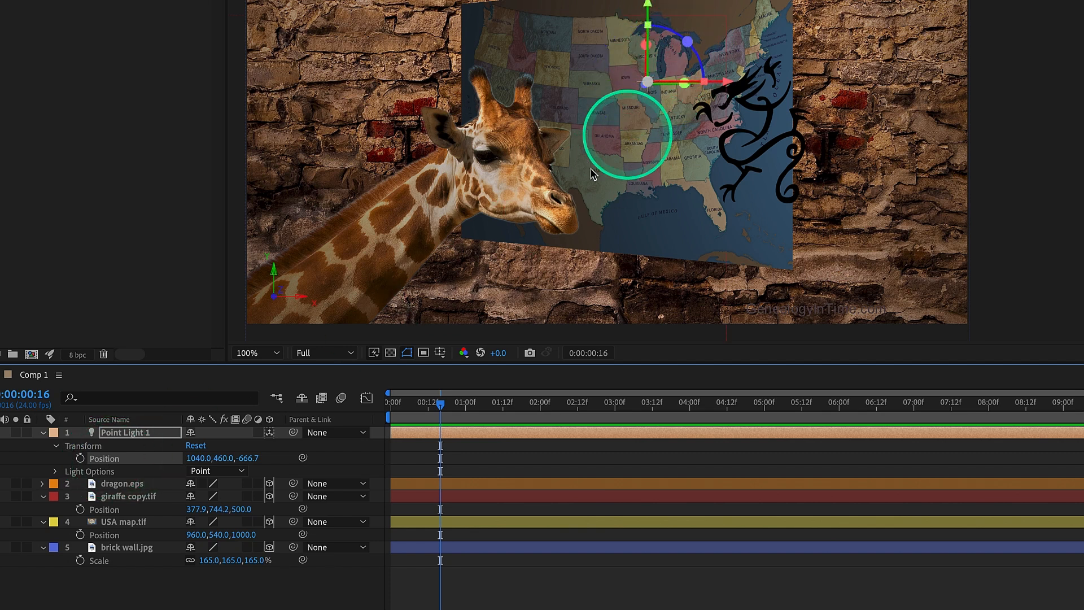
left_click(682, 42)
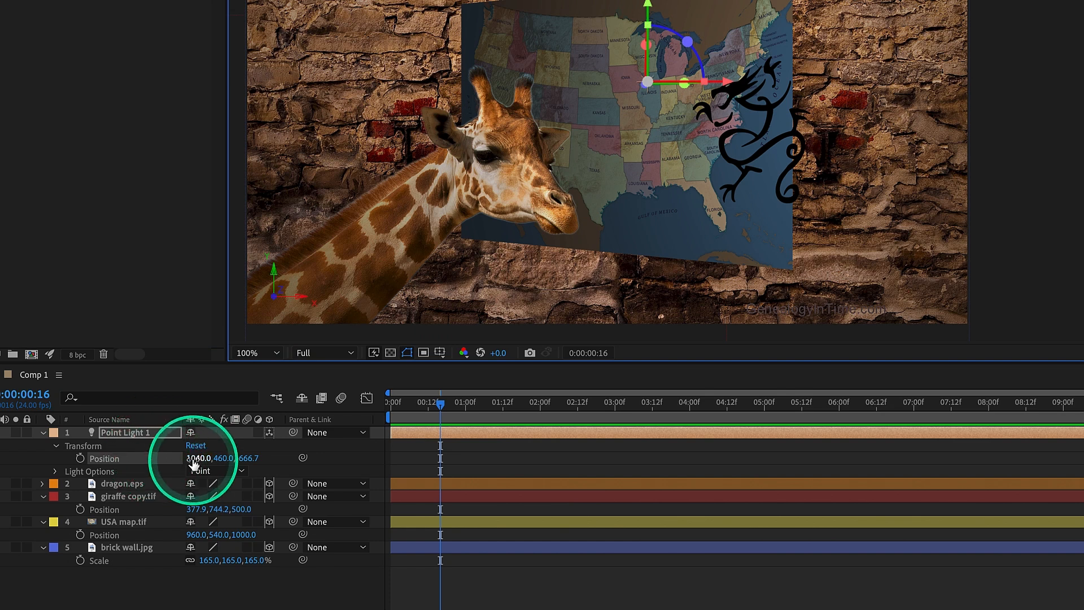
scroll(375, 242, "down", 2)
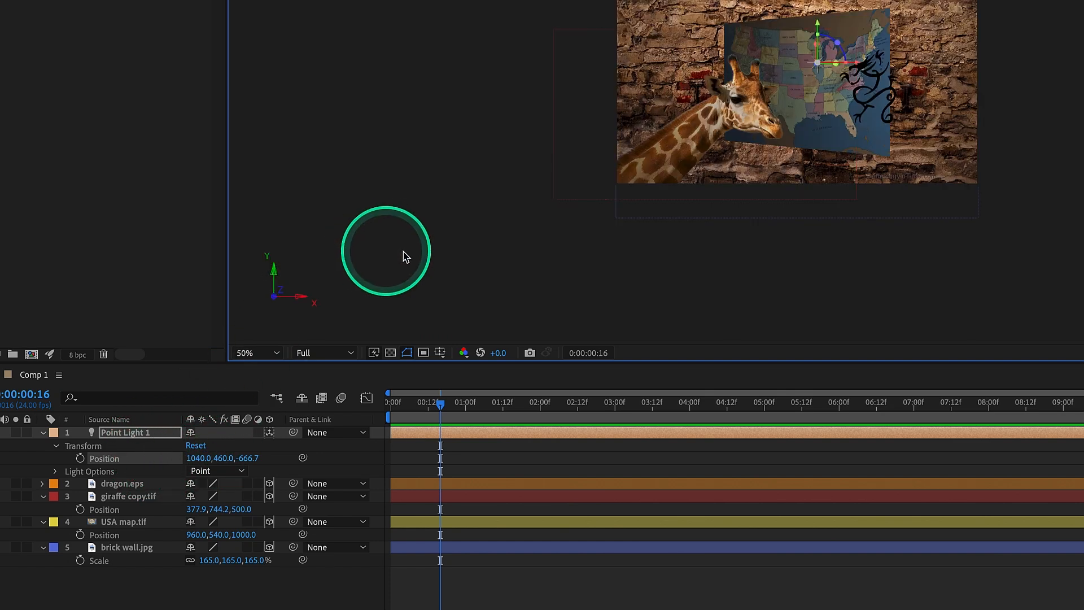
left_click_drag(695, 142, 446, 224)
left_click_drag(198, 458, 0, 459)
left_click_drag(180, 457, 92, 473)
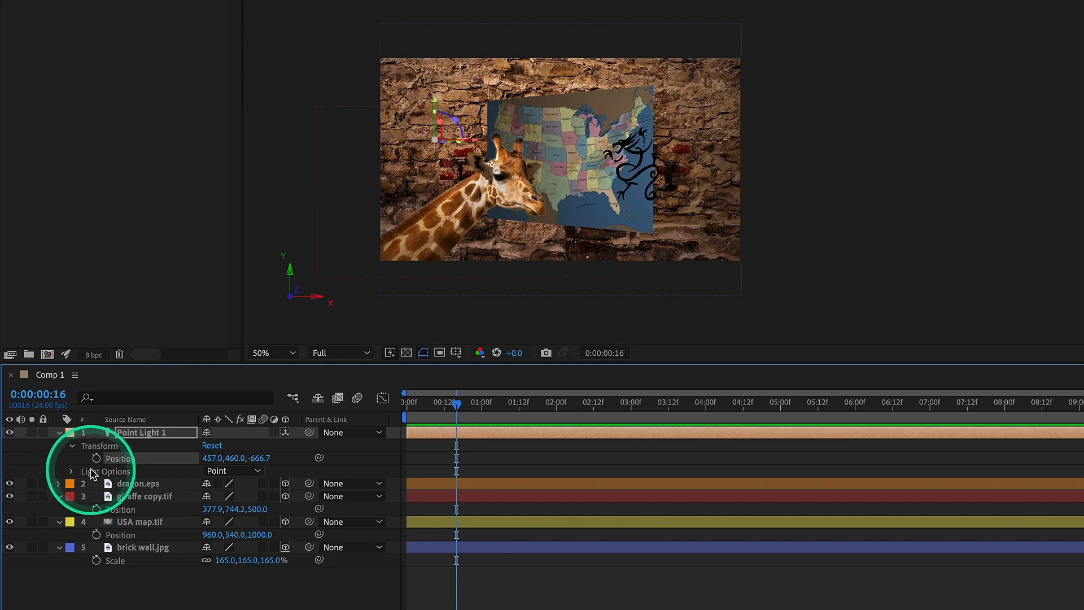
left_click_drag(236, 458, 298, 456)
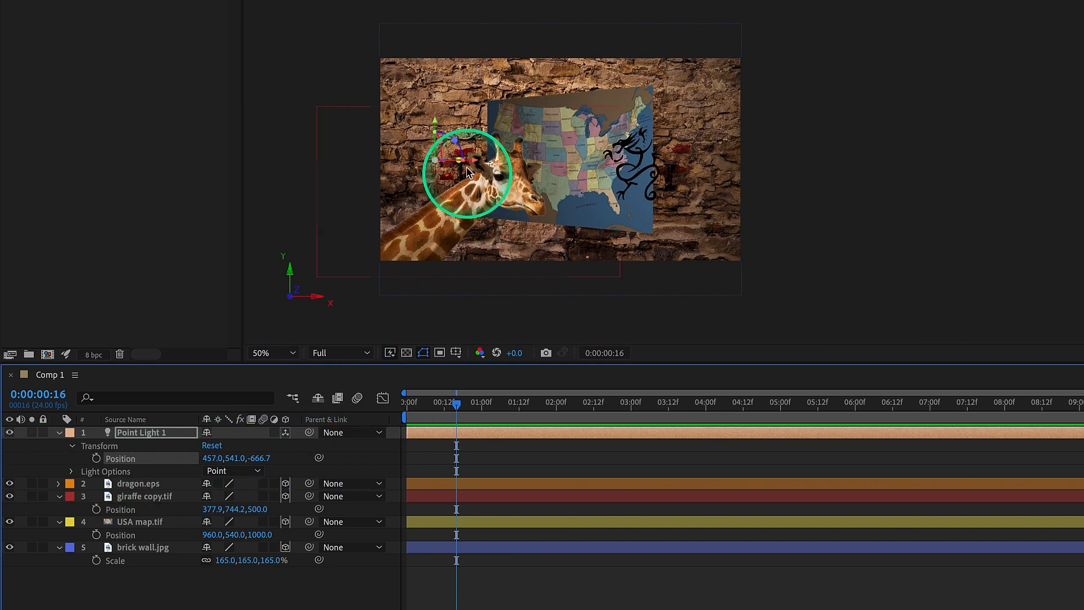
Move the point light along its axis handles in the composition to about 496, 316, -666.7
left_click_drag(474, 160, 672, 204)
left_click_drag(402, 200, 583, 215)
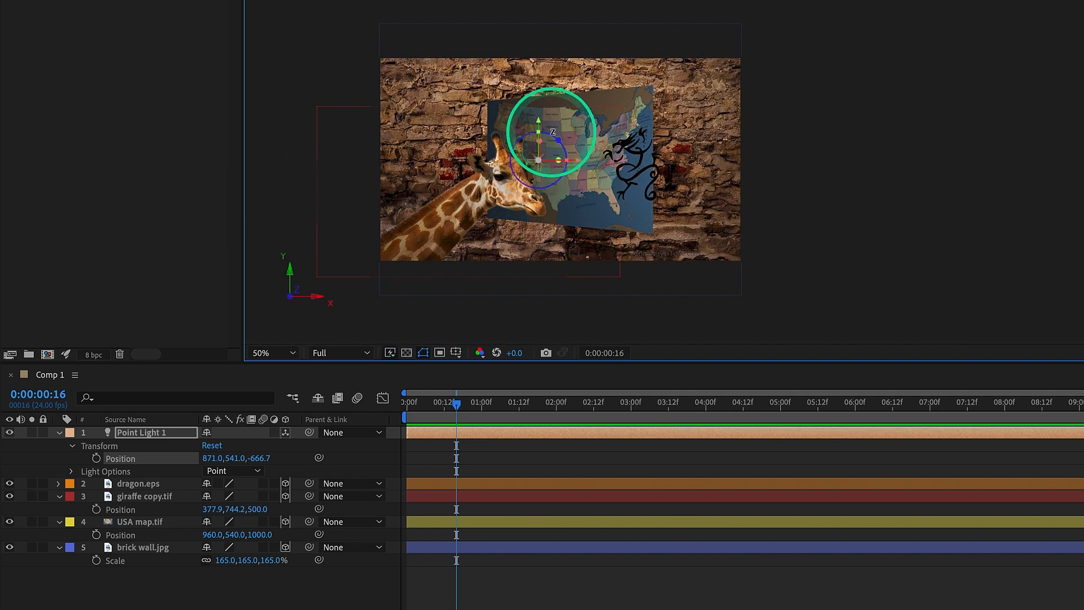
left_click_drag(540, 124, 540, 71)
left_click_drag(579, 107, 484, 159)
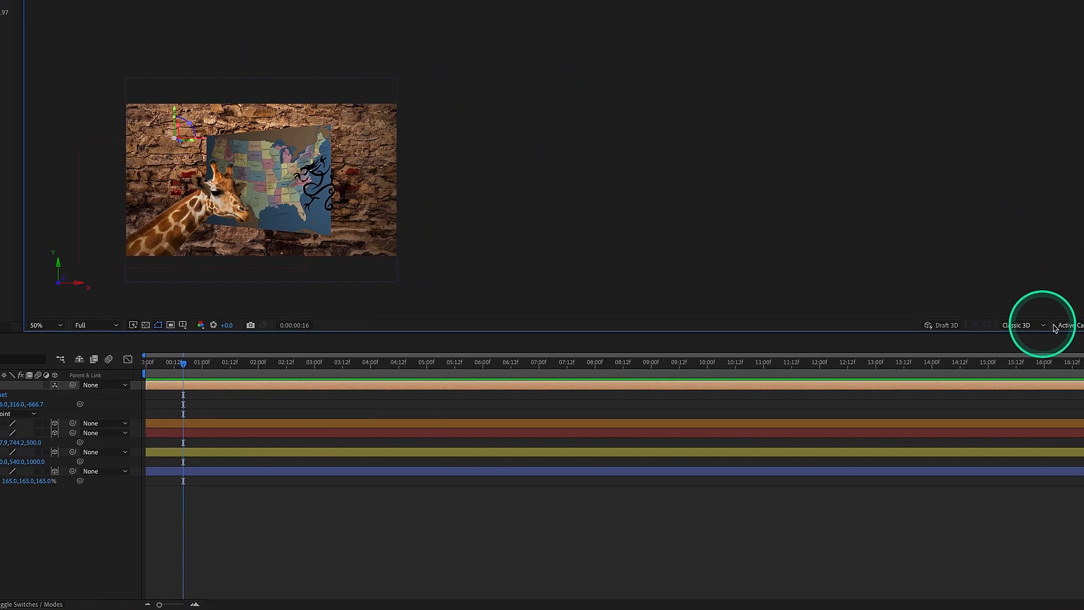
Switch to a two-view layout and set the second view to Active Camera (Default), with the composition centered in it
left_click(1027, 325)
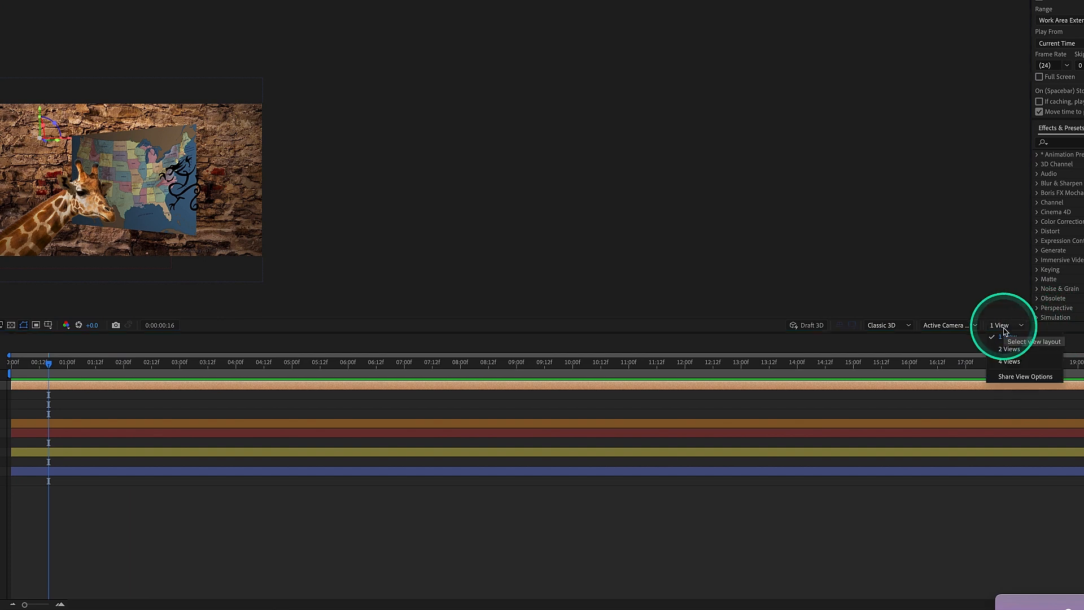
left_click(1010, 350)
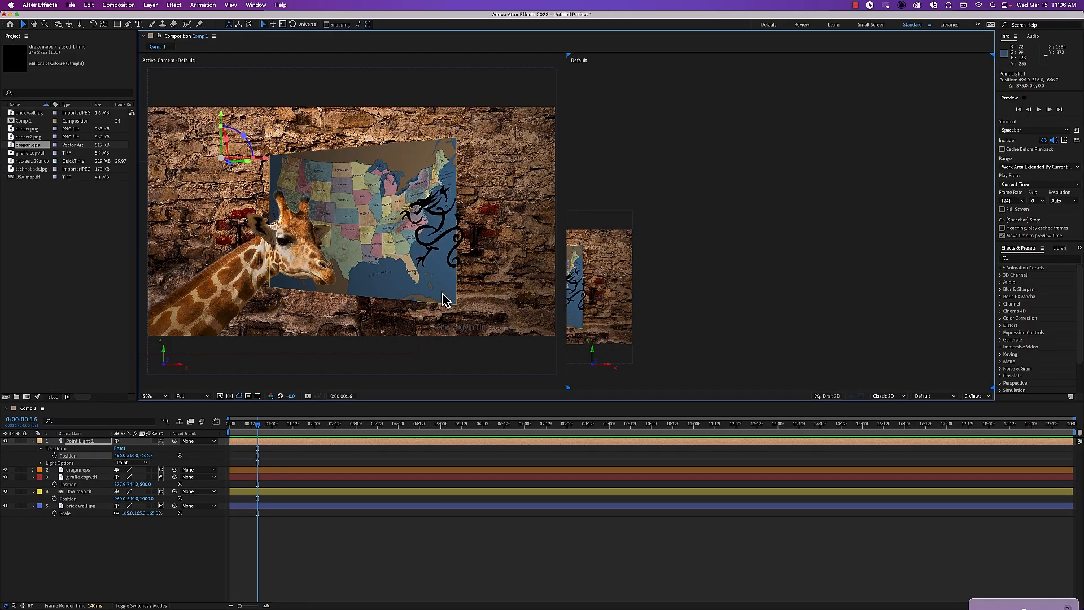
left_click(733, 279)
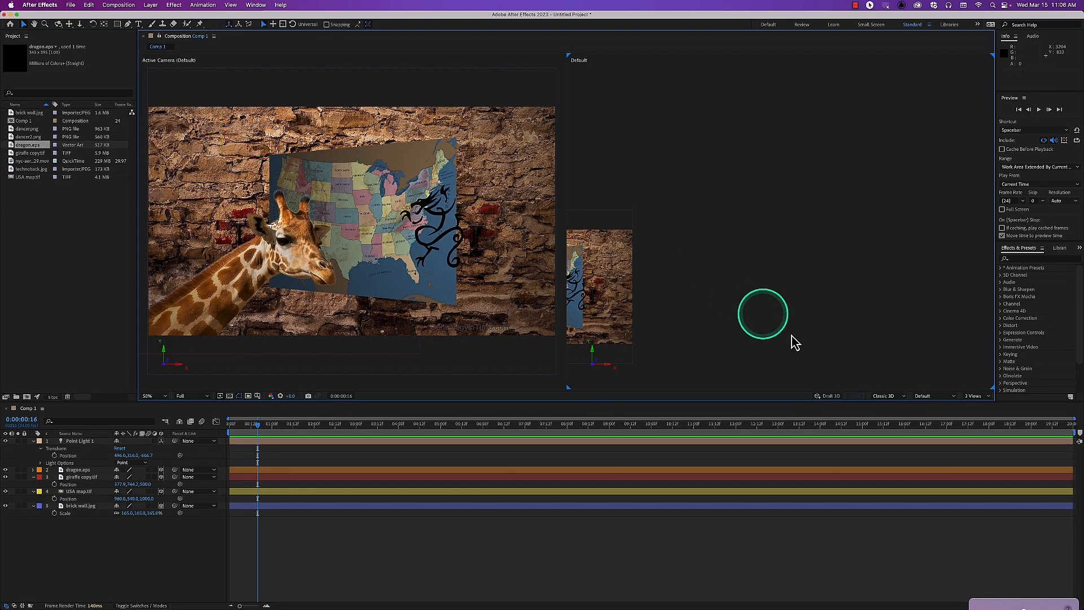
left_click(939, 400)
left_click(937, 411)
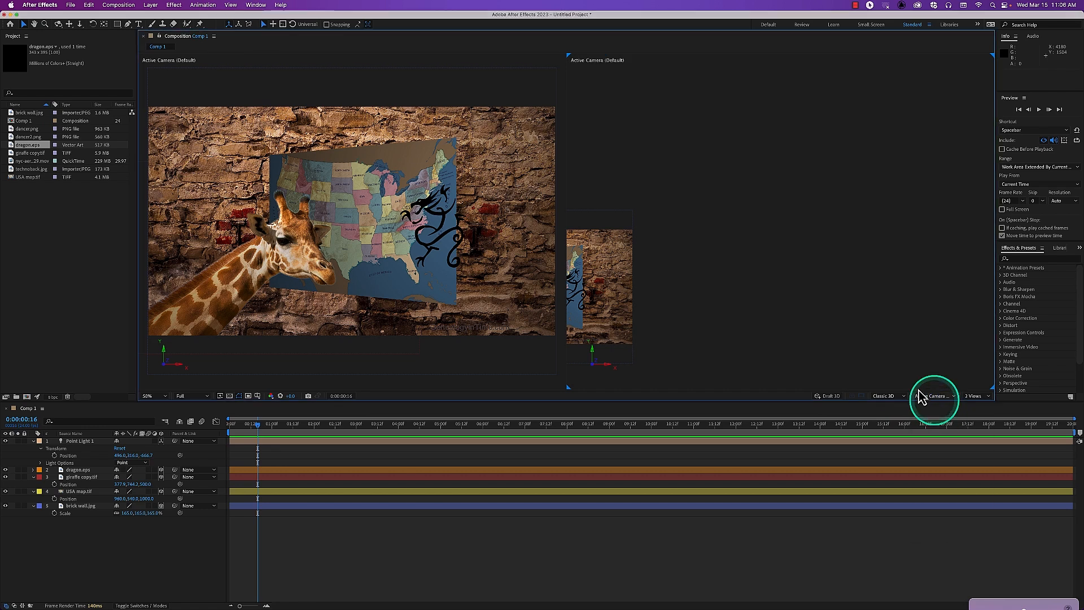
left_click_drag(648, 319, 889, 235)
Set the first view to Top and zoom it out to 50%
left_click(354, 246)
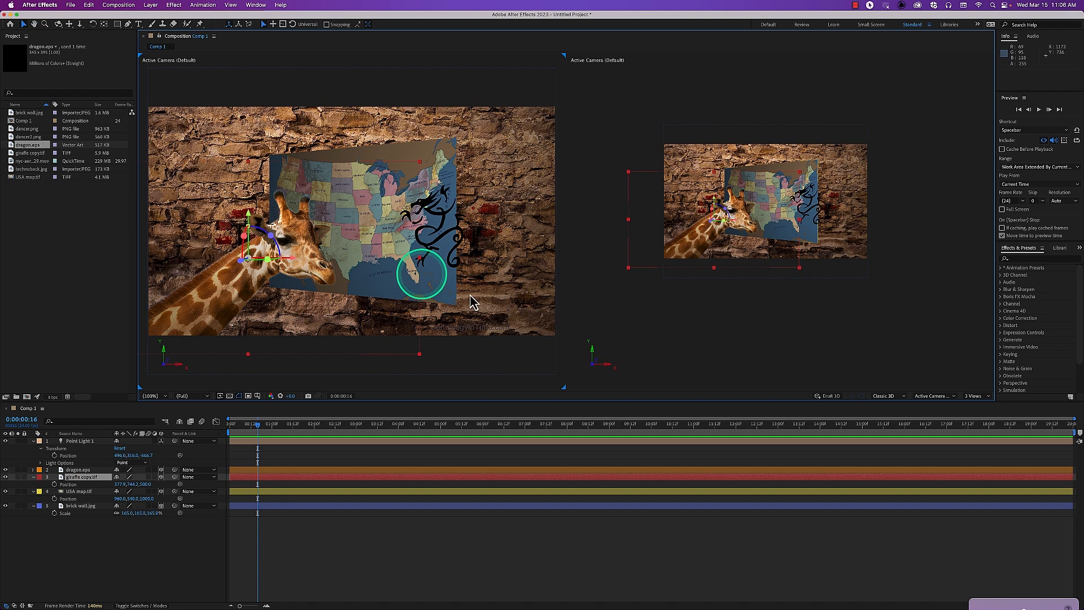
left_click(935, 398)
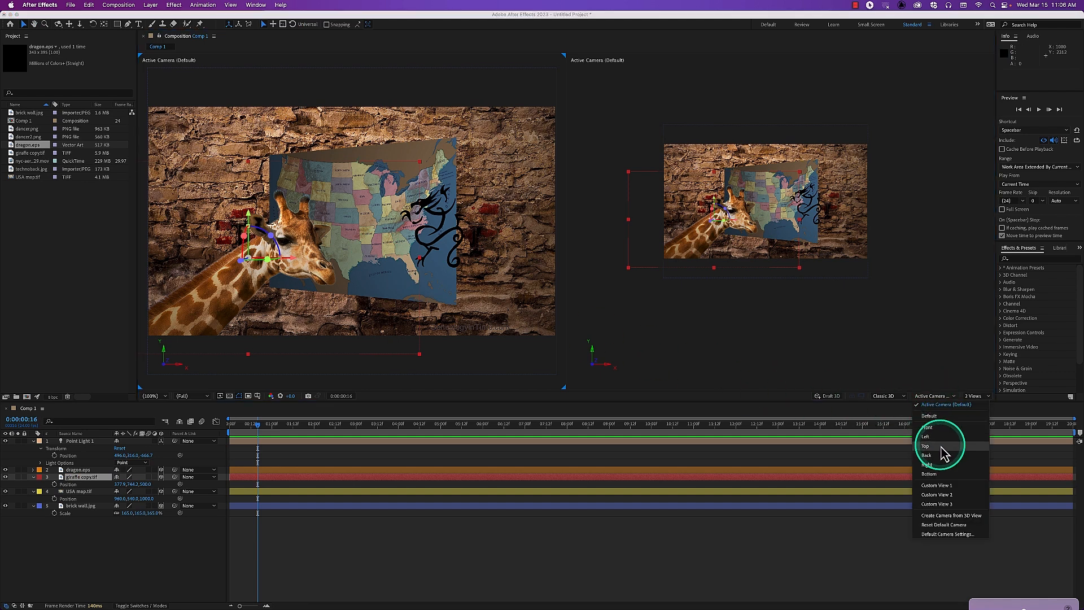
left_click(940, 446)
key("comma")
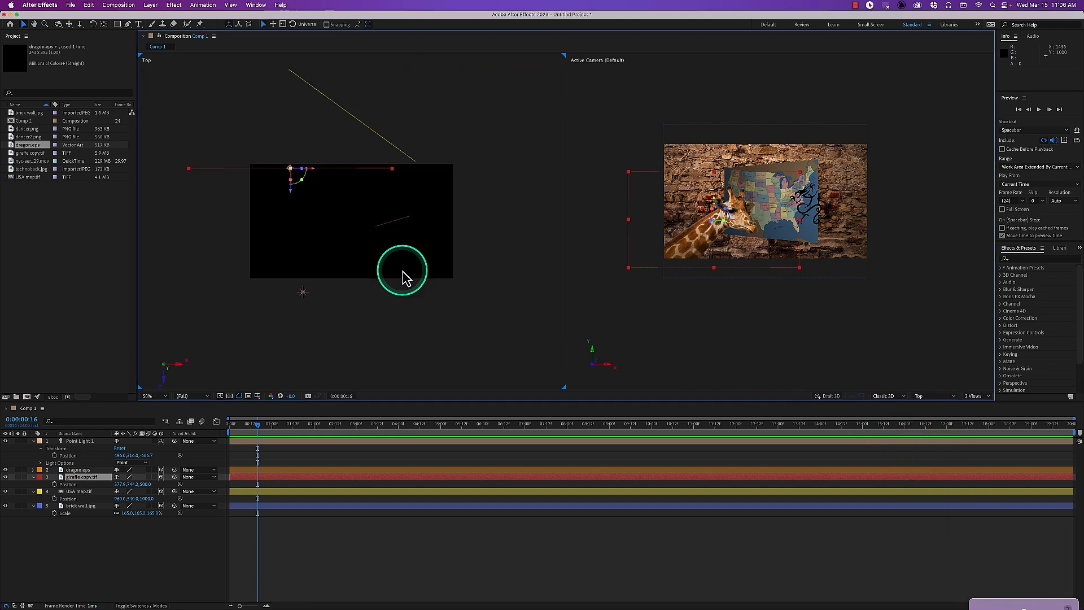
Move the point light in the Top view behind the giraffe, to about 824, 316, 609.3
left_click(303, 294)
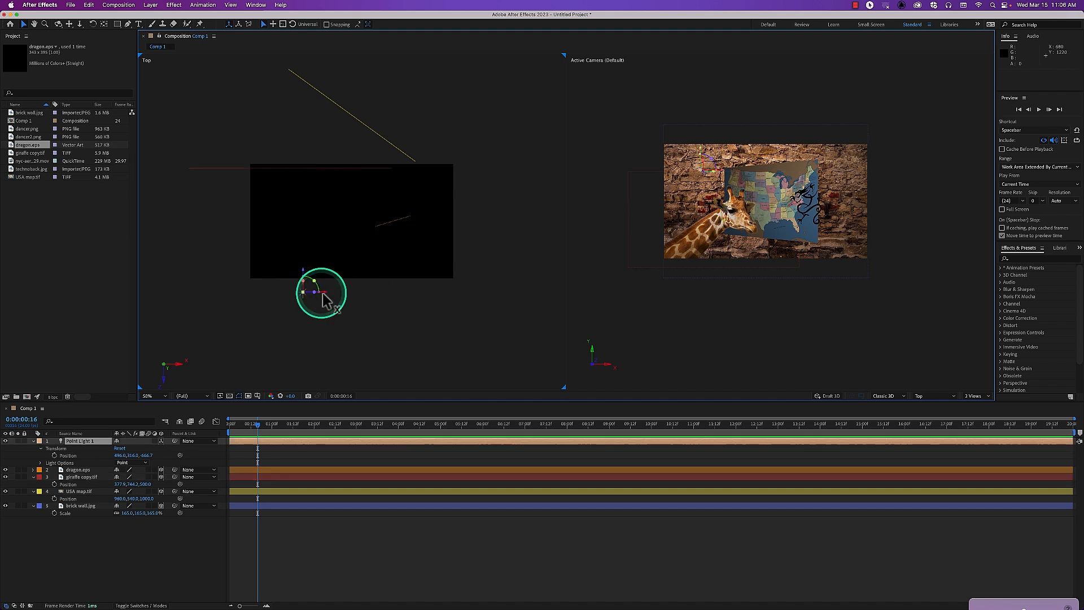
left_click_drag(327, 295, 391, 295)
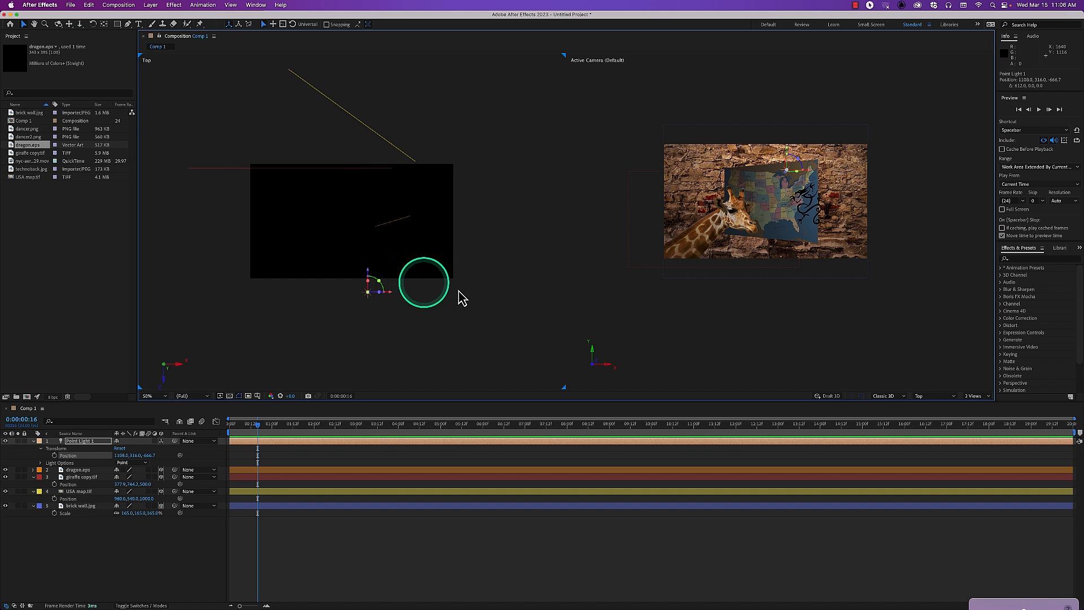
left_click_drag(496, 253, 510, 331)
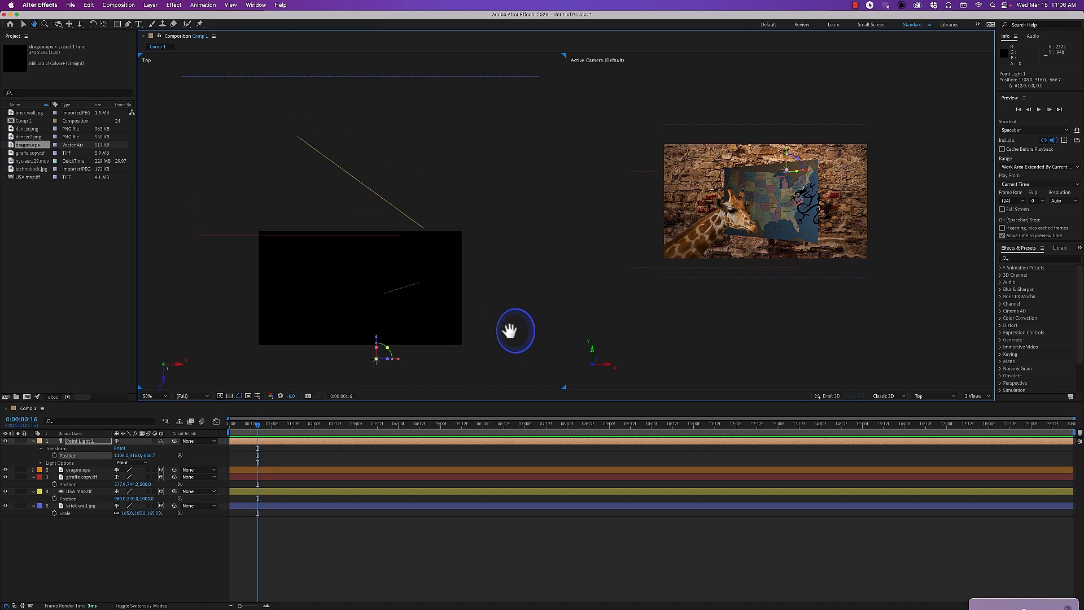
left_click_drag(376, 337, 366, 210)
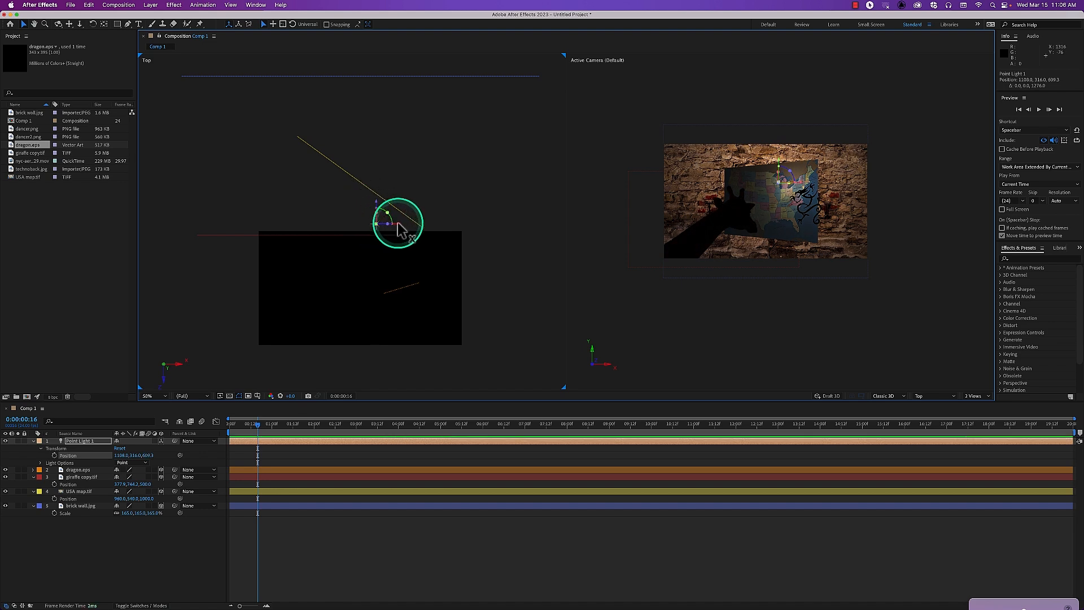
left_click_drag(395, 224, 368, 225)
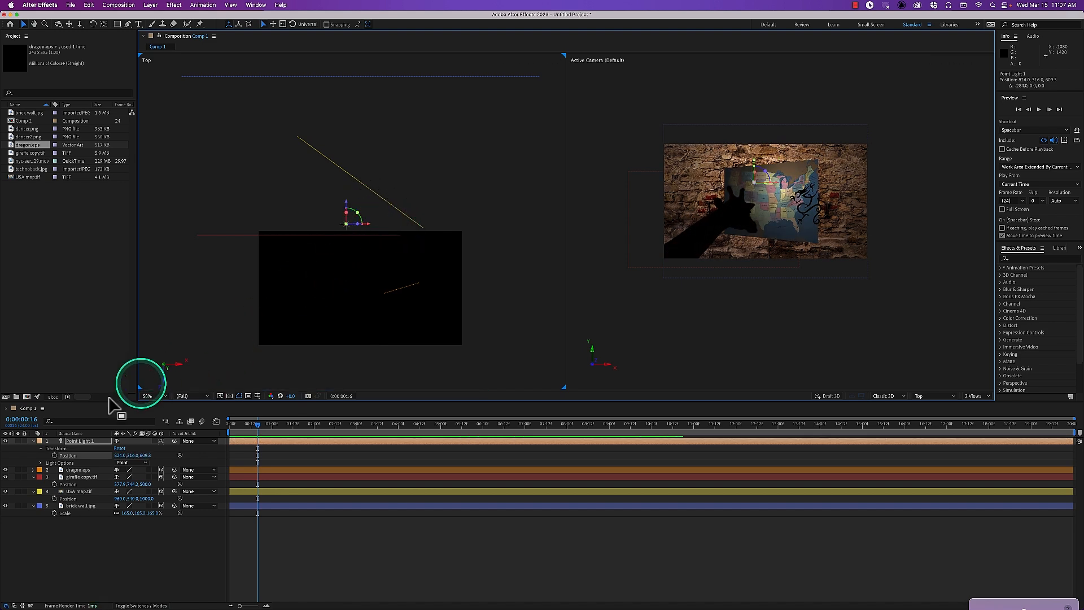
Compare the enlarged Active Camera view with the point light hidden and shown, leaving the light on
left_click(6, 441)
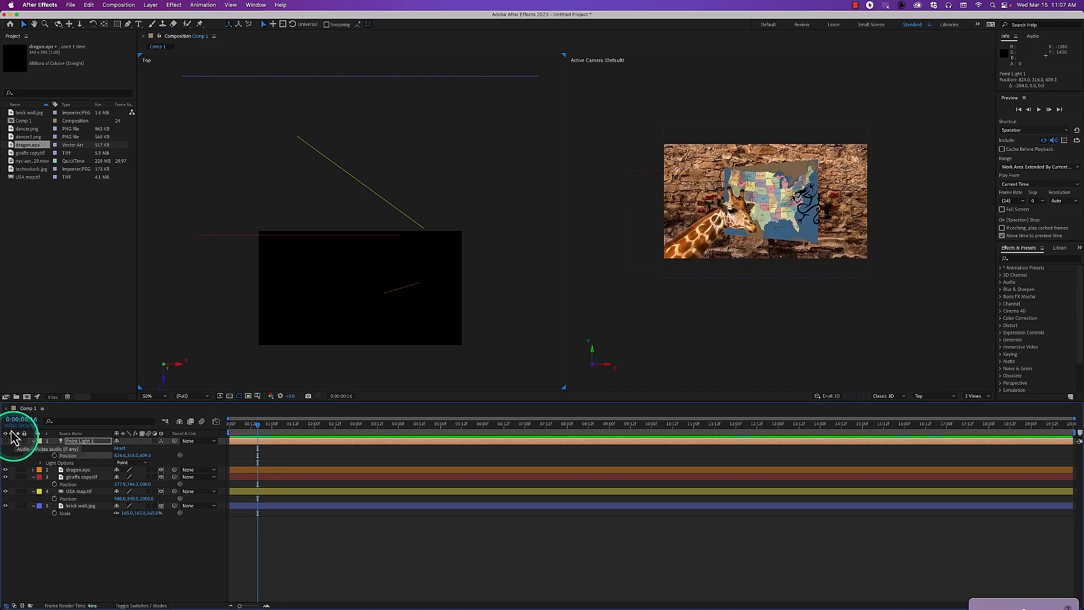
scroll(745, 232, "down", 2)
scroll(745, 233, "up", 3)
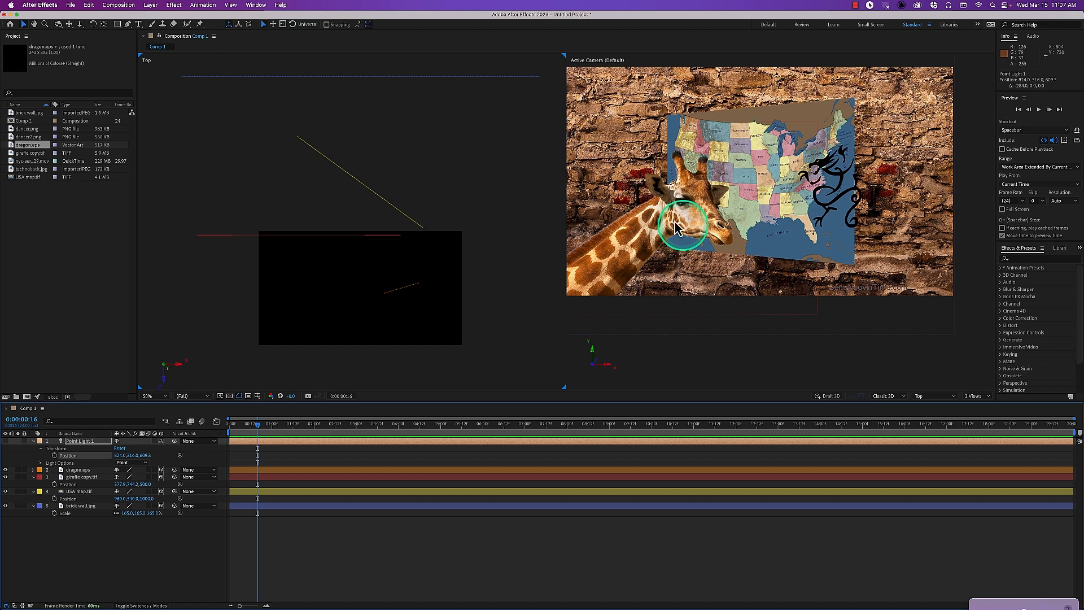
left_click_drag(739, 266, 782, 336)
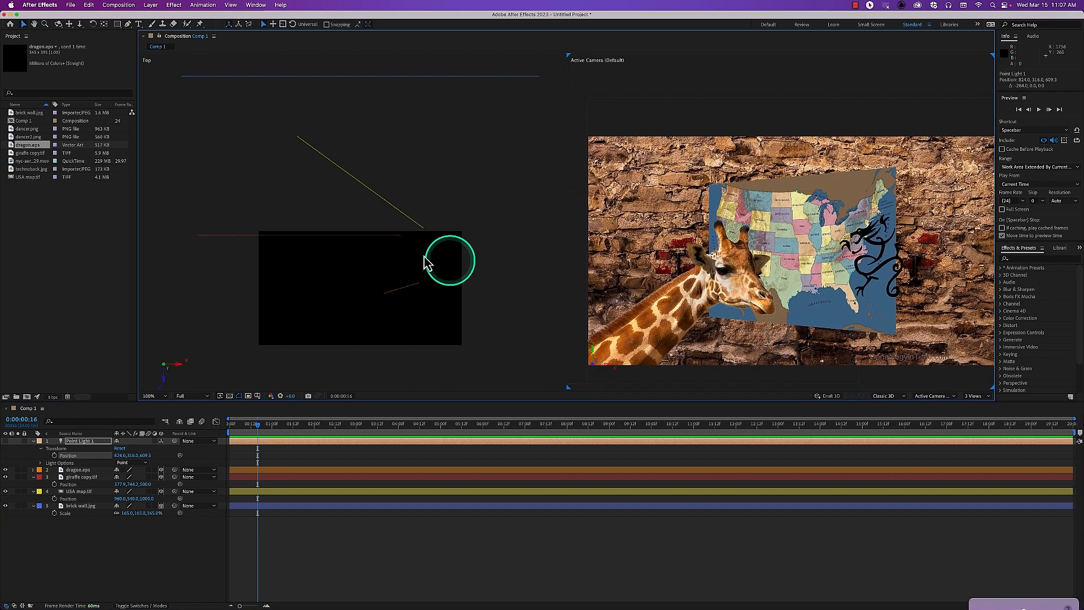
left_click(6, 441)
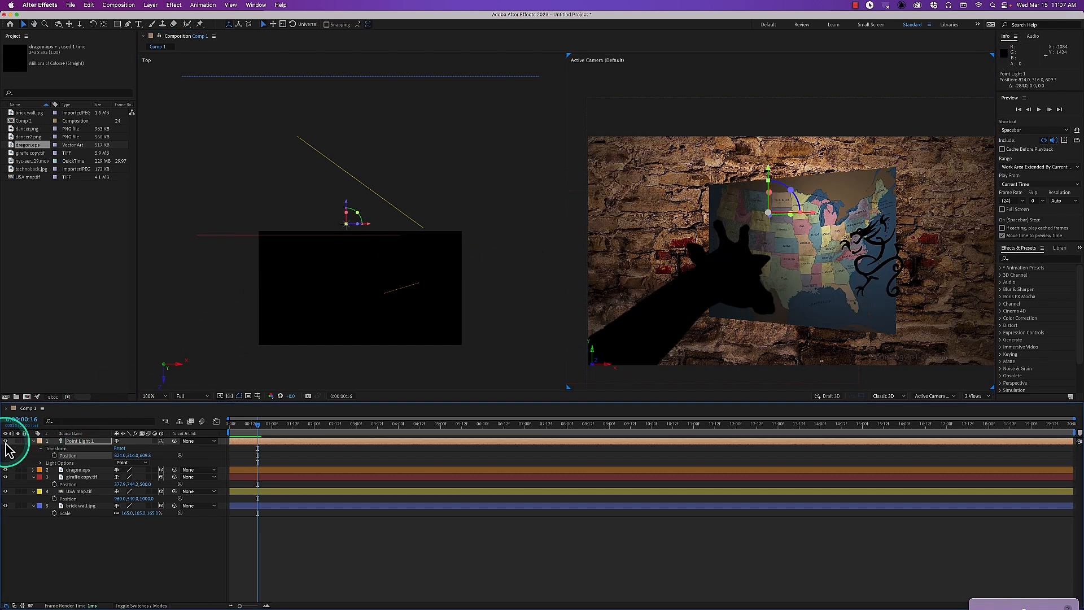
Move the point light in the Top view to the front of the giraffe, to about 716, 316, -606.7
left_click_drag(347, 212, 350, 339)
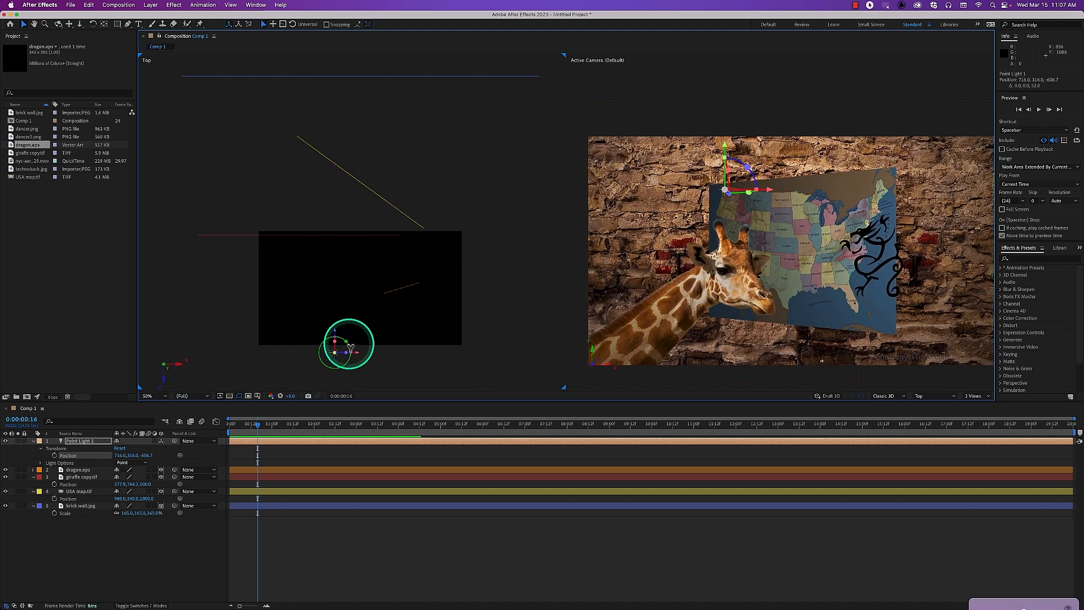
scroll(782, 263, "down", 3)
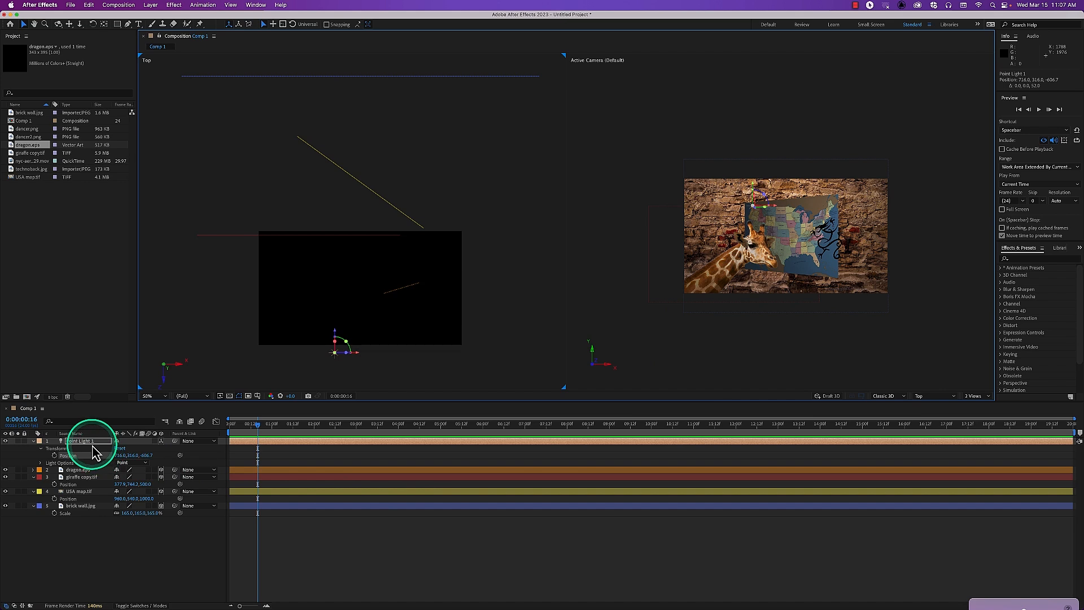
Try a higher intensity and a blue colour on the point light, and undo both changes
left_click(41, 463)
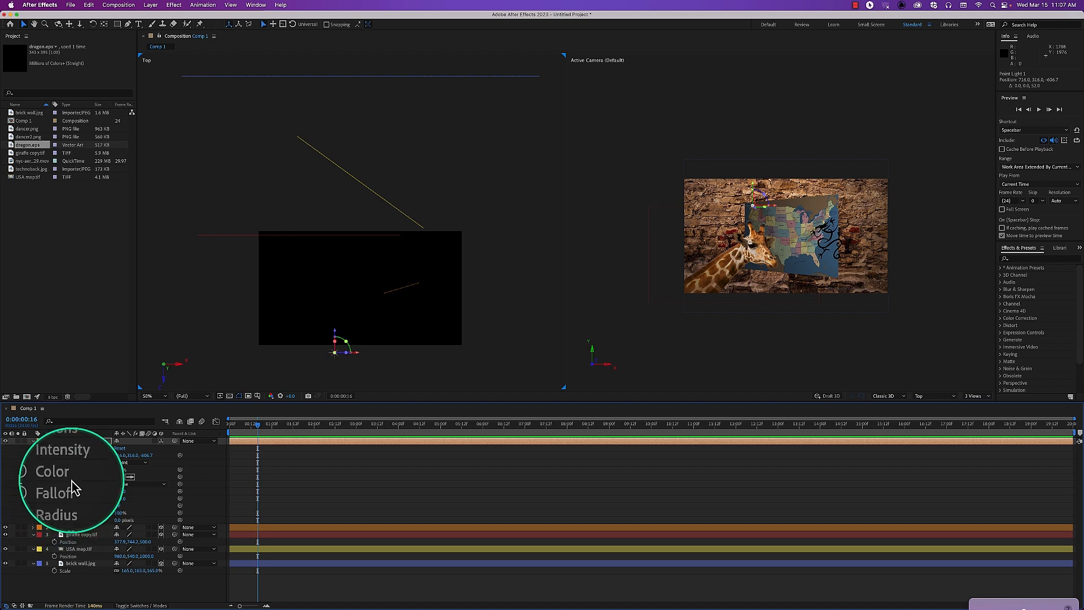
mouse_move(124, 470)
left_mouse_down()
mouse_move(194, 472)
mouse_move(125, 473)
left_mouse_up()
left_click(118, 477)
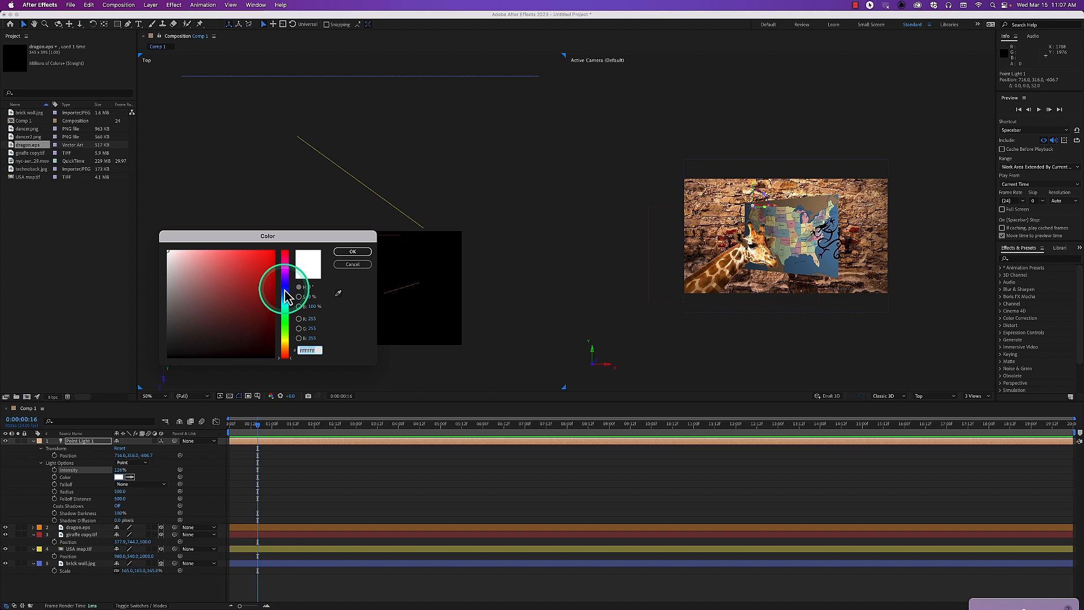
left_click_drag(286, 298, 284, 290)
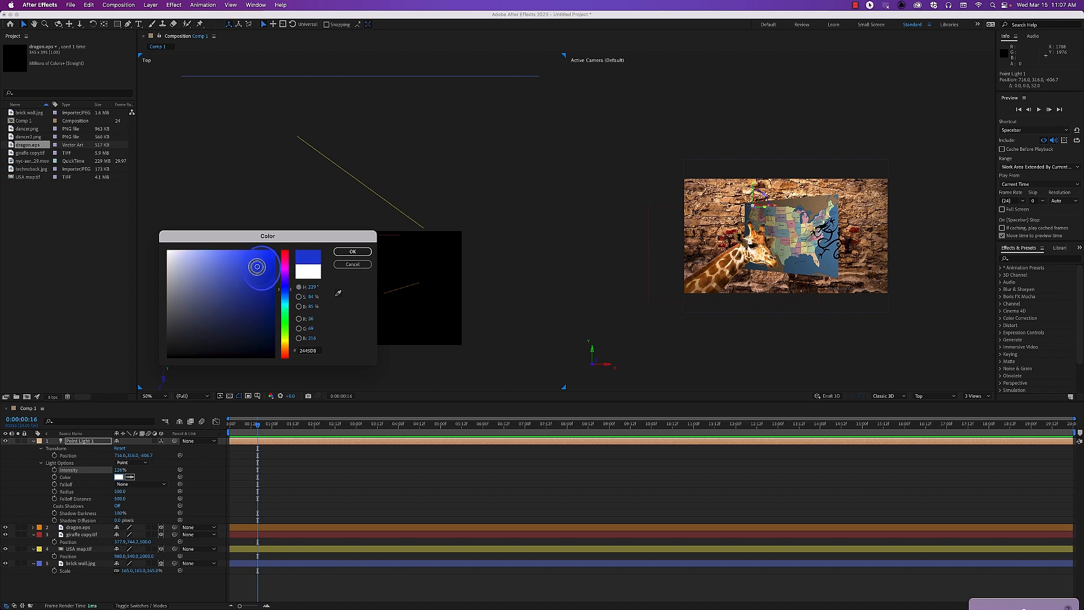
left_click(352, 251)
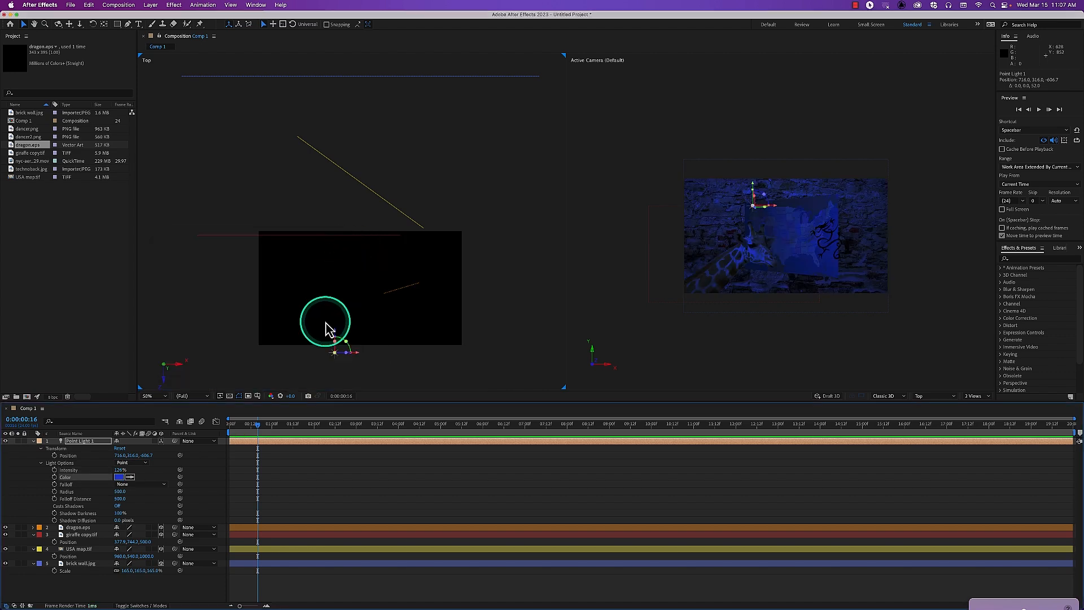
key("super+z")
key("super+z")
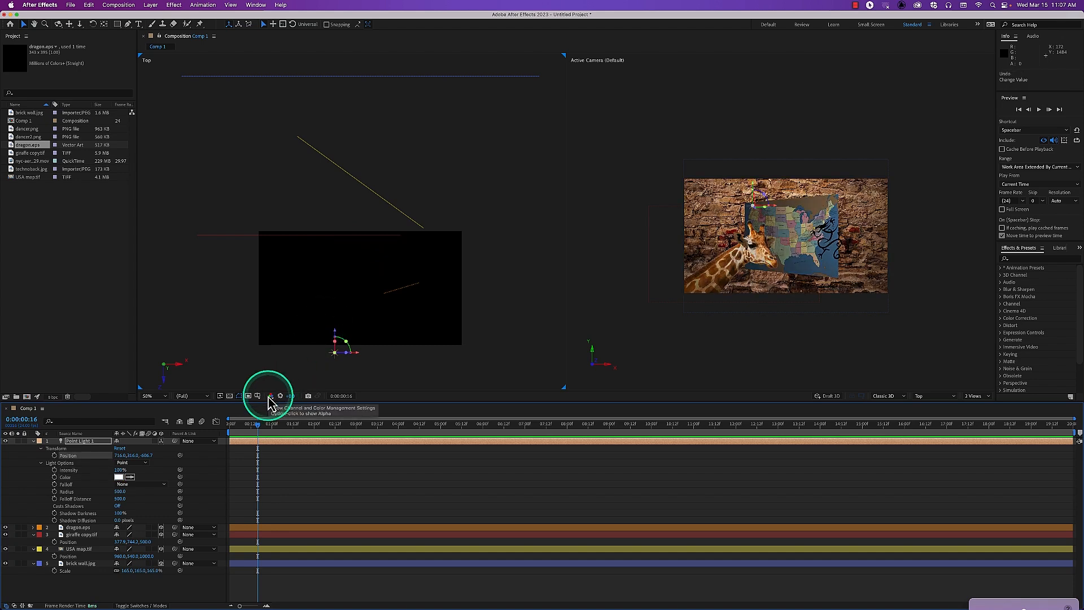
Review the shadow options in the point light's Light Settings and leave them unchanged
left_click(75, 506)
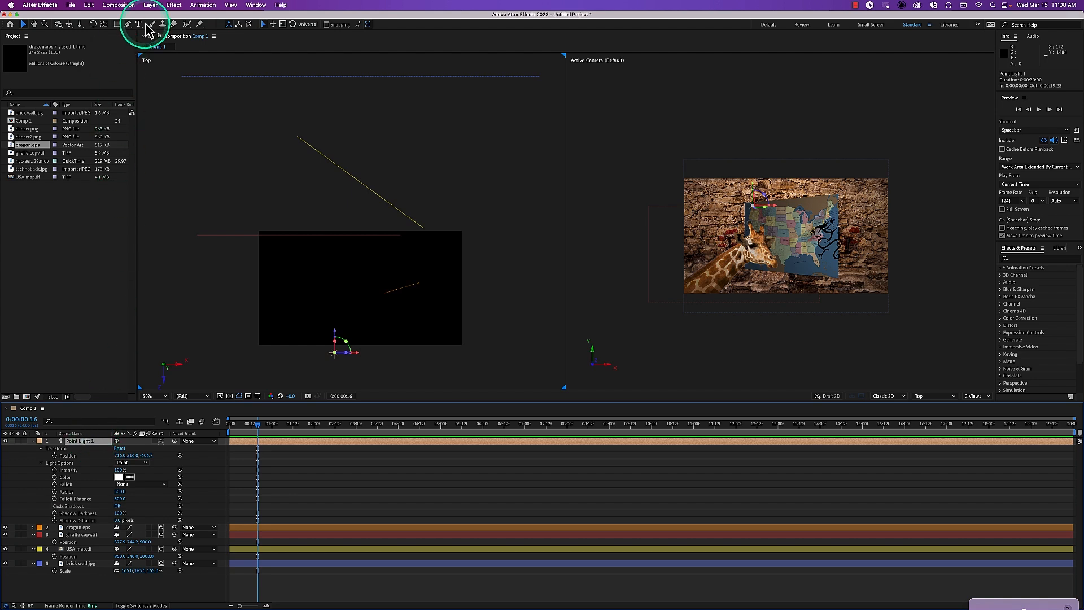
left_click(151, 5)
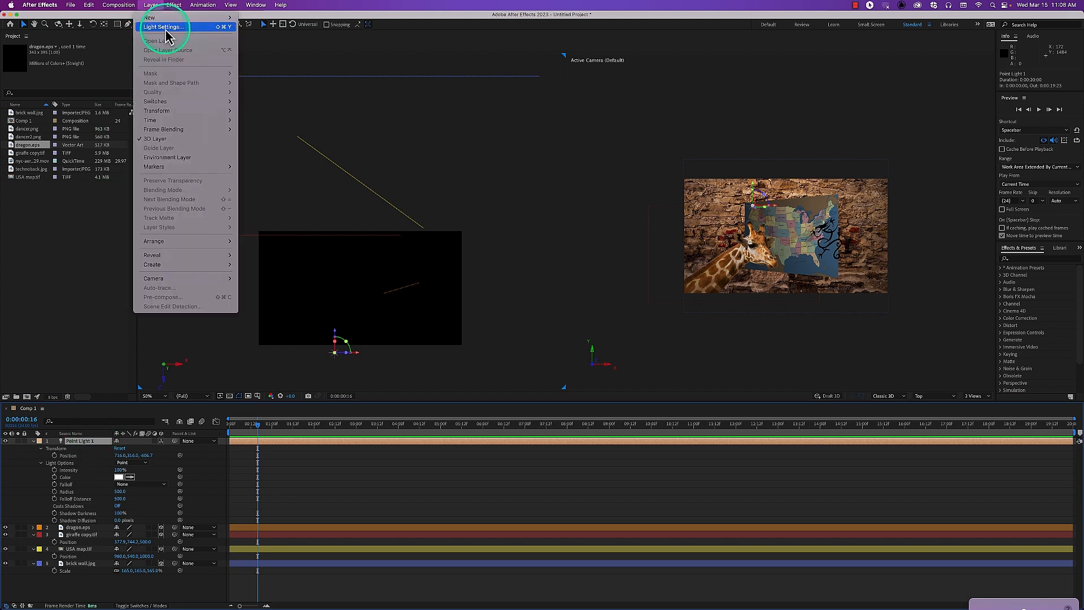
left_click(166, 31)
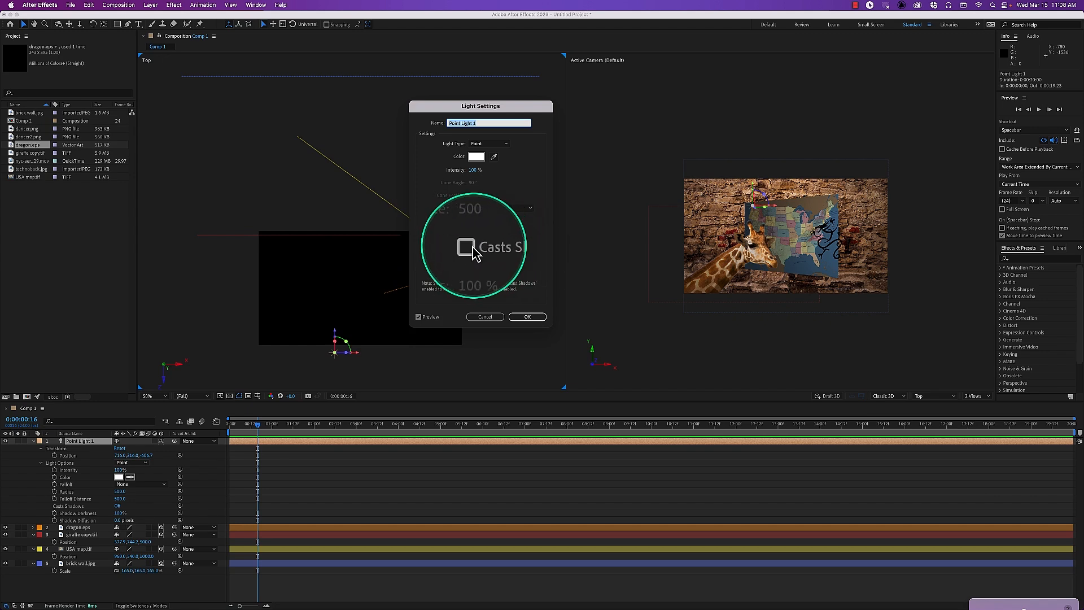
left_click(487, 316)
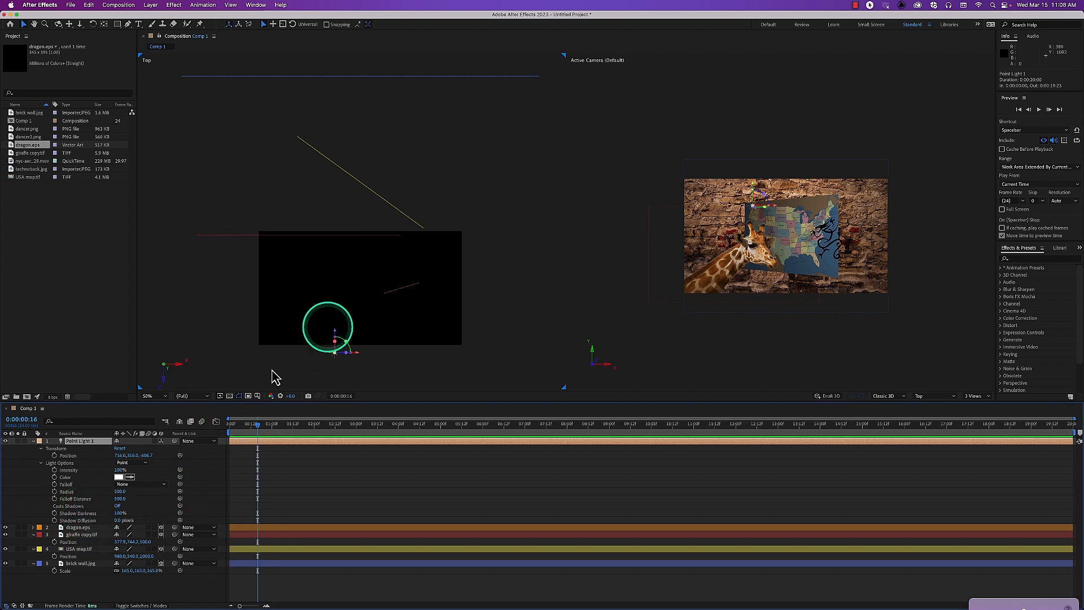
Turn on Casts Shadows for the point light and move it in the Top view to about 1224, 316, -378.7
left_click(84, 534)
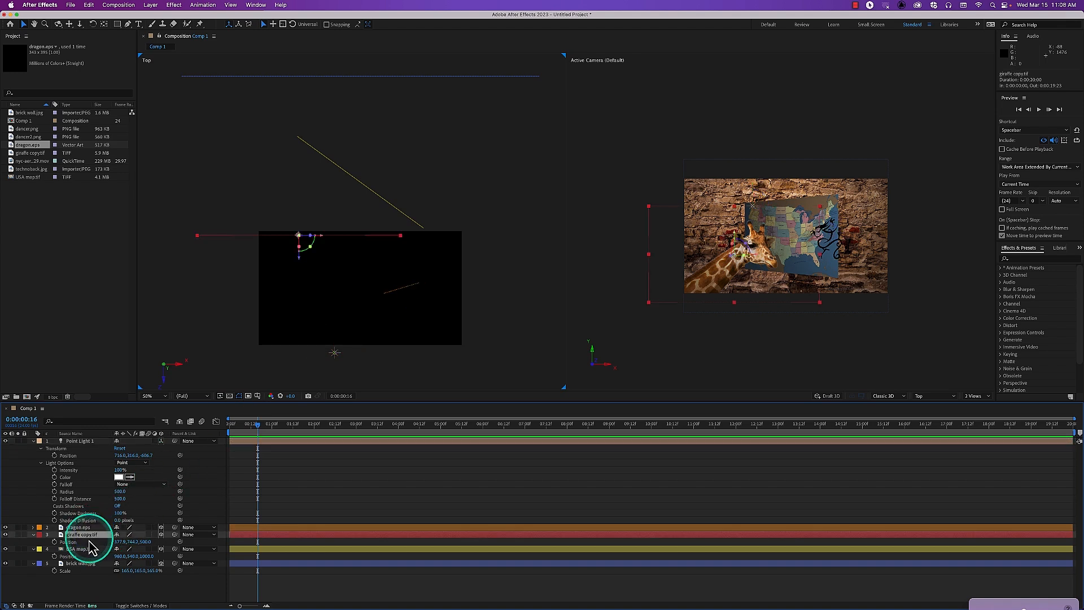
left_click(89, 548)
left_click(86, 563)
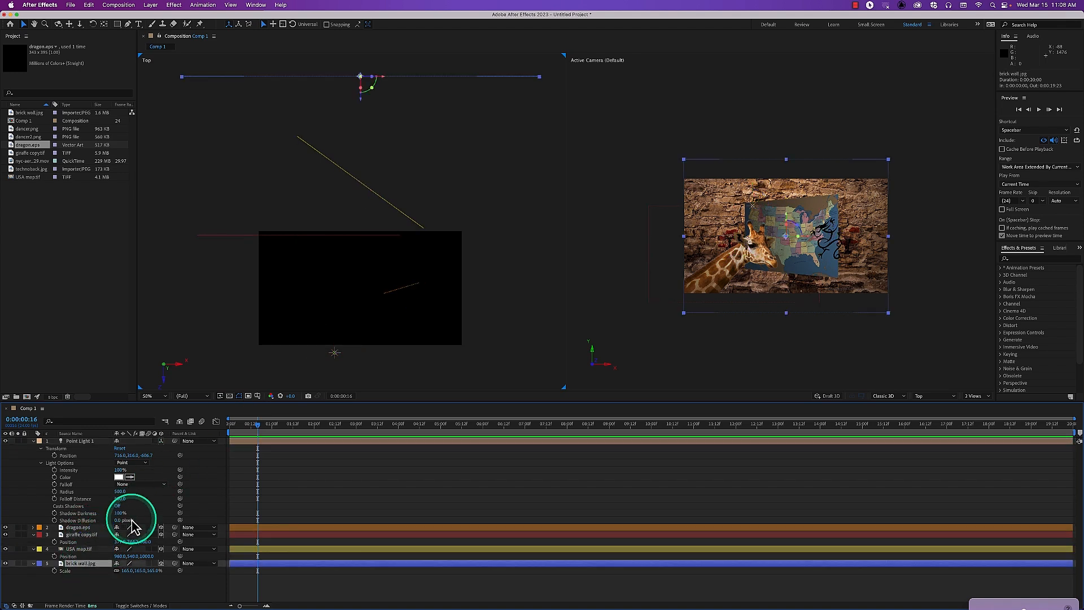
left_click(81, 441)
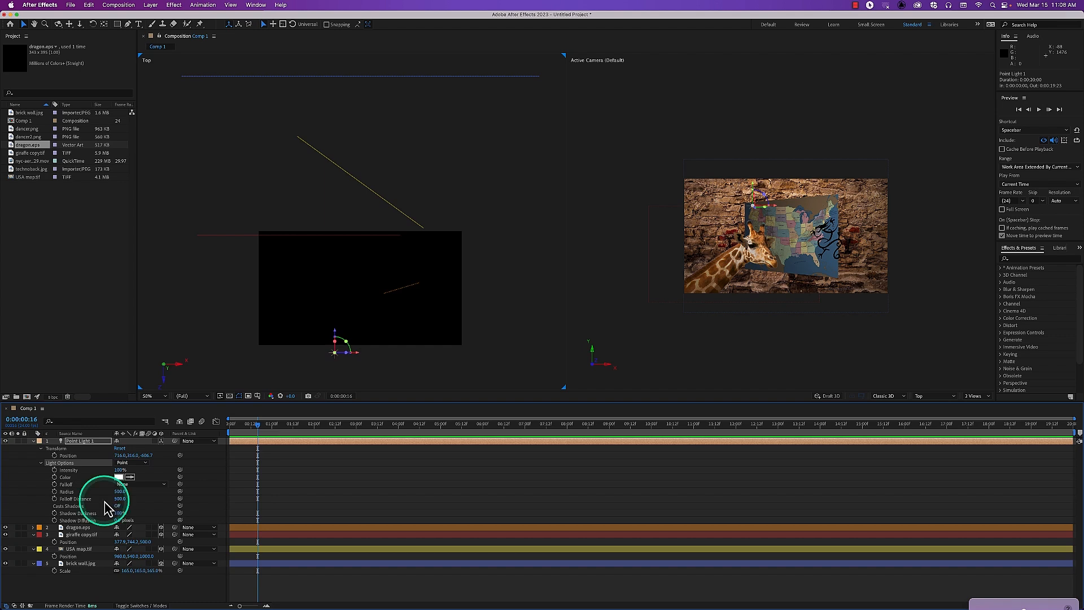
left_click(119, 506)
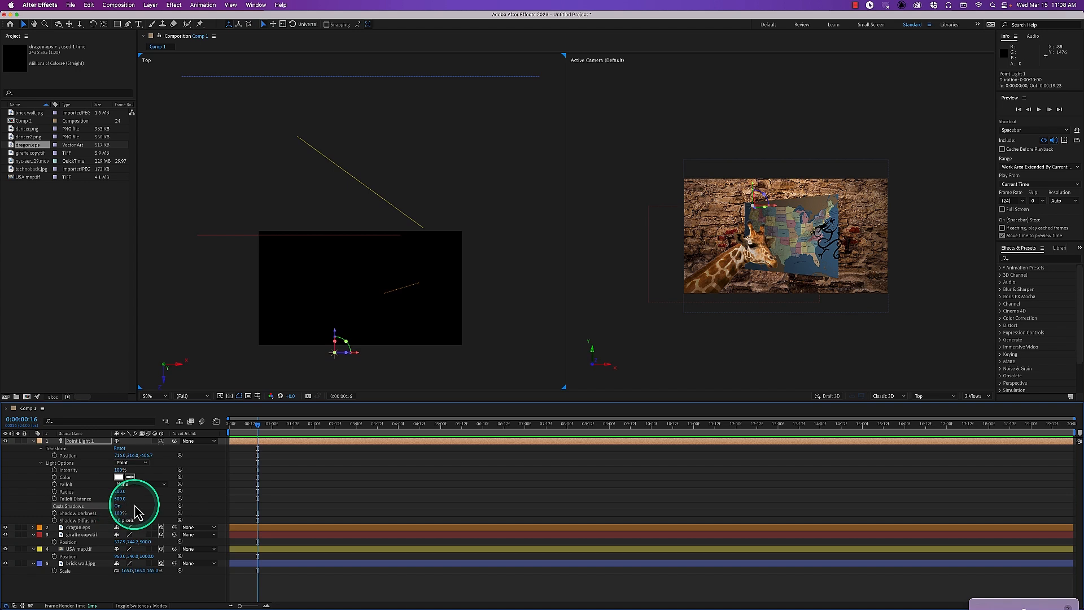
left_click_drag(334, 339, 416, 339)
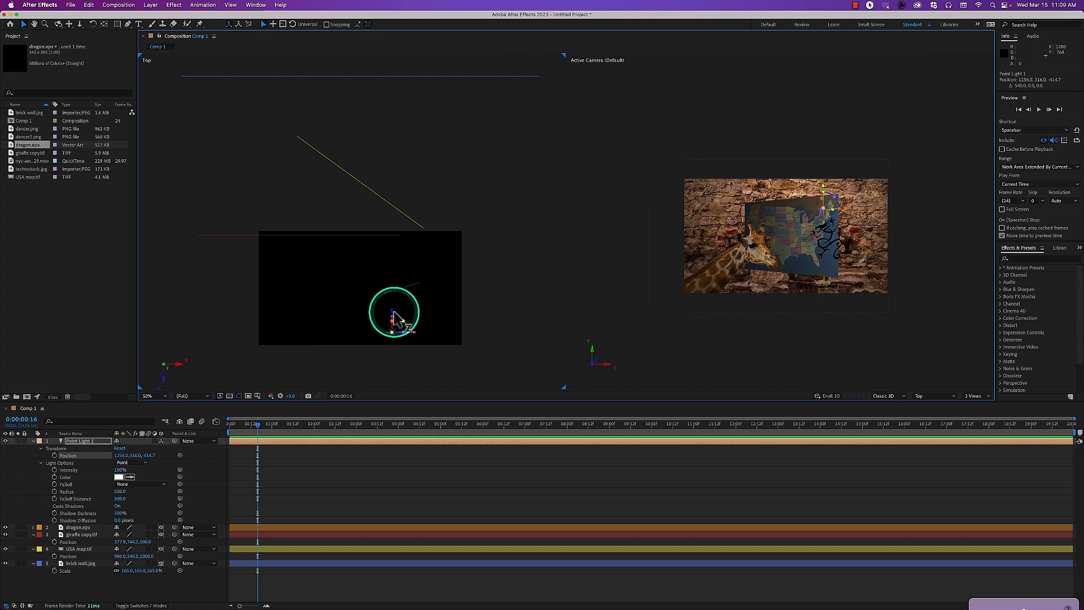
left_click_drag(393, 317, 409, 329)
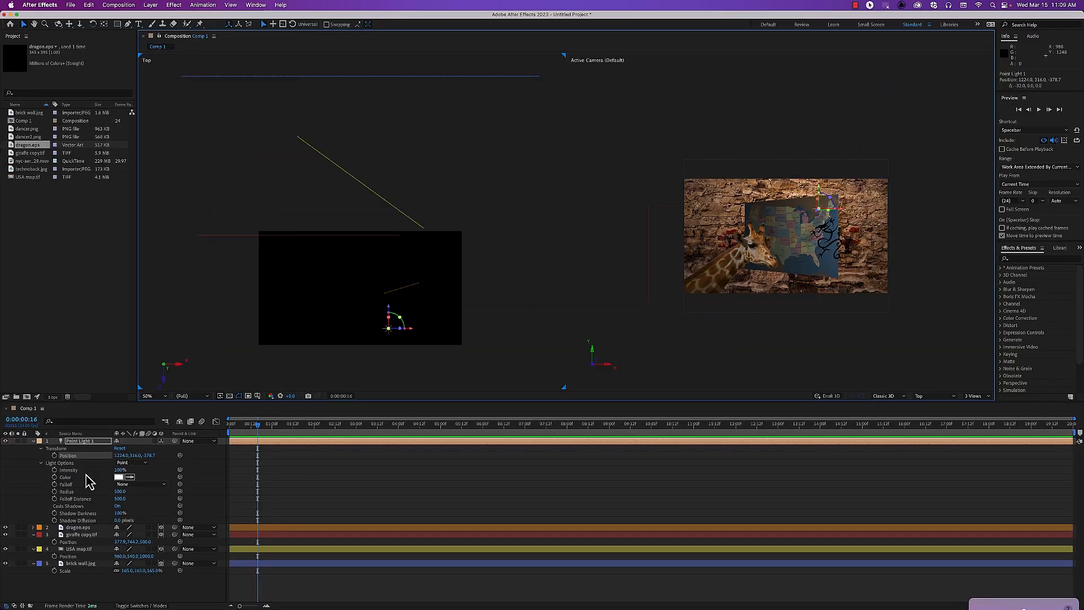
Show only the Active Camera view of the composition at 100% magnification, framed on the giraffe and map
left_click(948, 397)
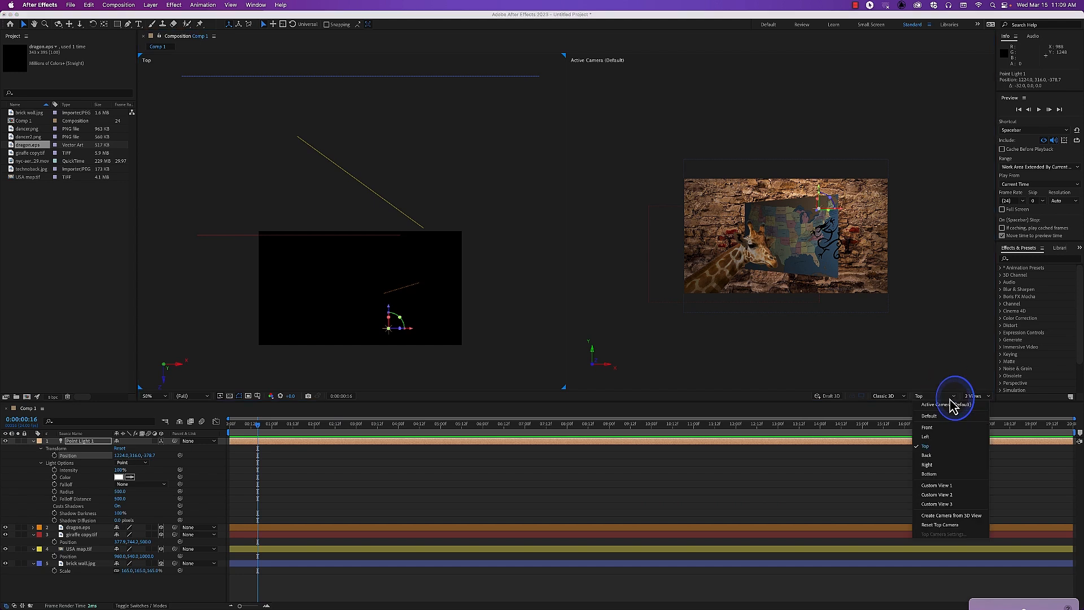
left_click(948, 376)
left_click(974, 396)
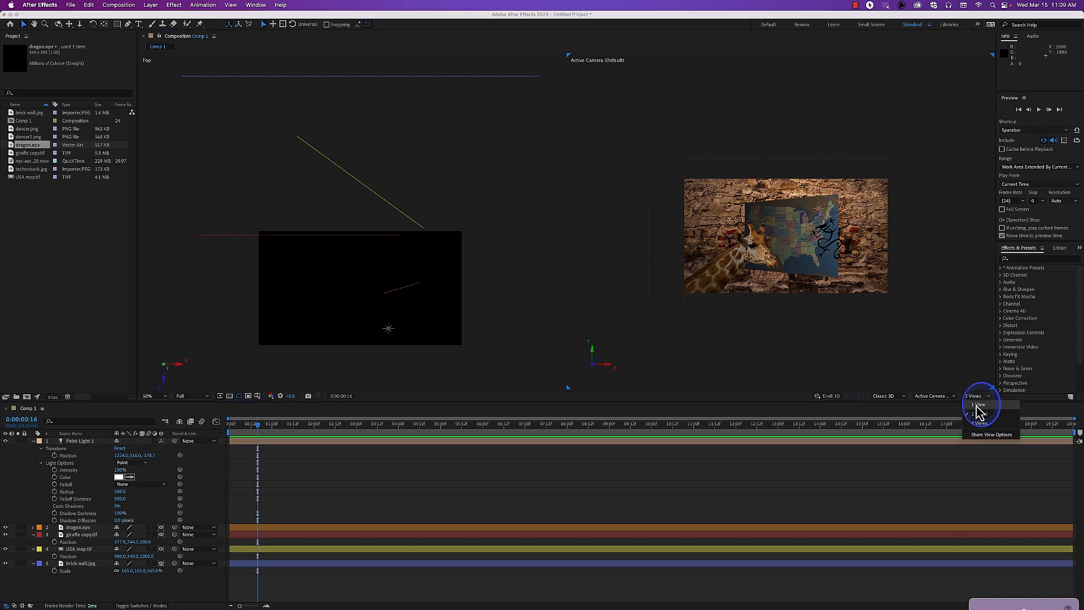
left_click(978, 404)
key("slash")
key("h")
left_click_drag(539, 314, 312, 351)
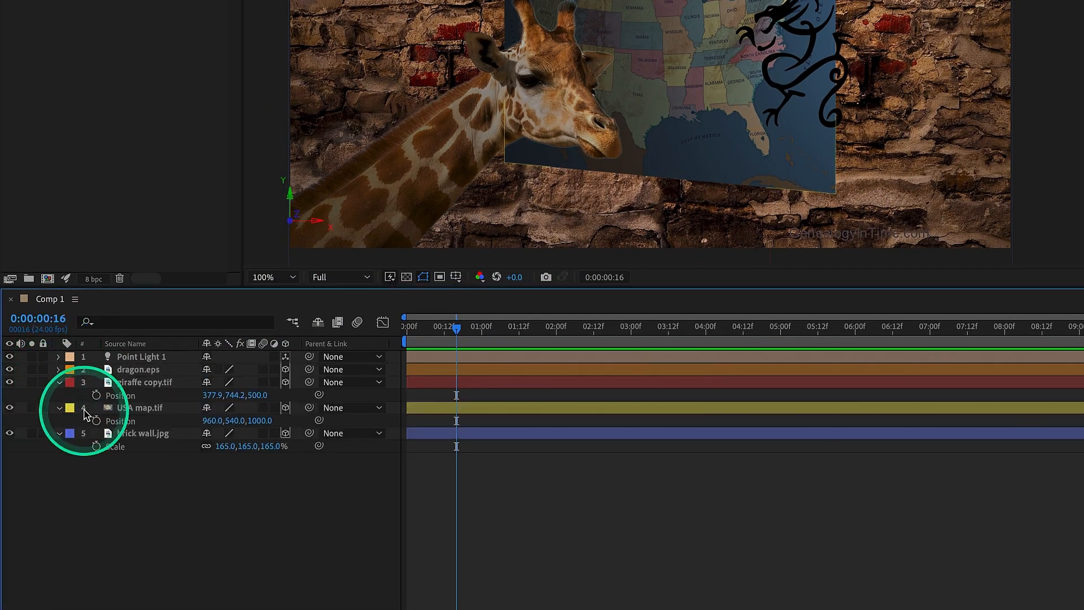
Compare the dragon layer's properties with its 3D switch off and on, and review its Material Options
left_click(136, 370)
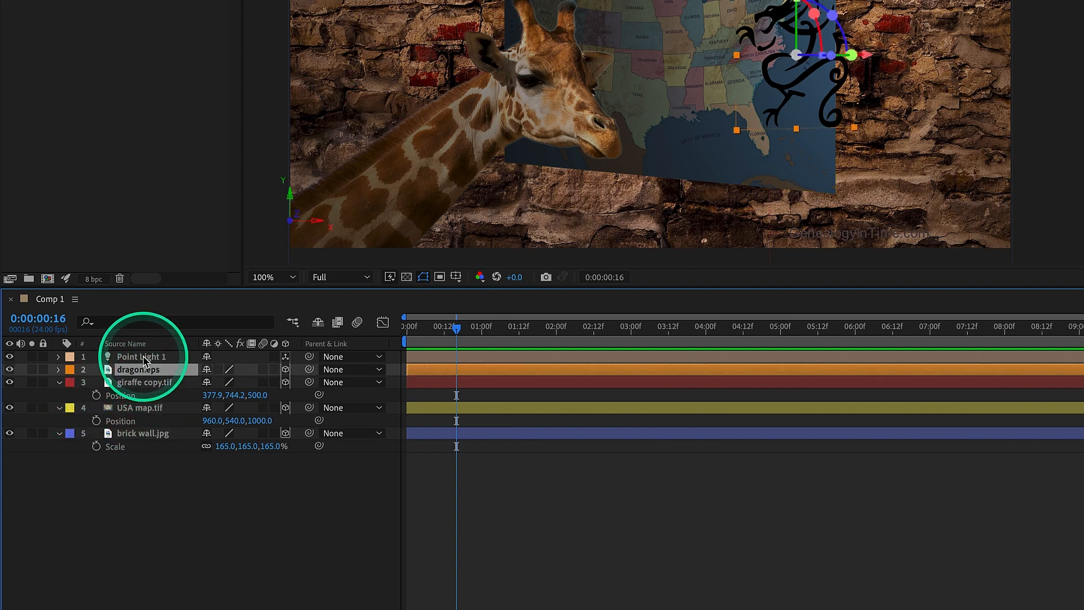
left_click(143, 359)
left_click(137, 371)
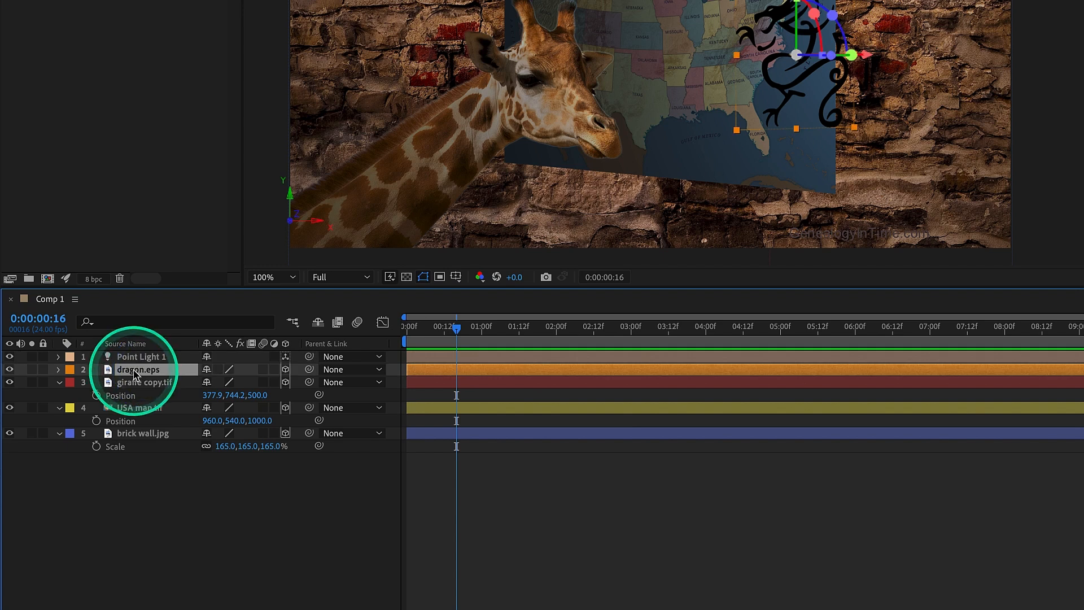
left_click(58, 371)
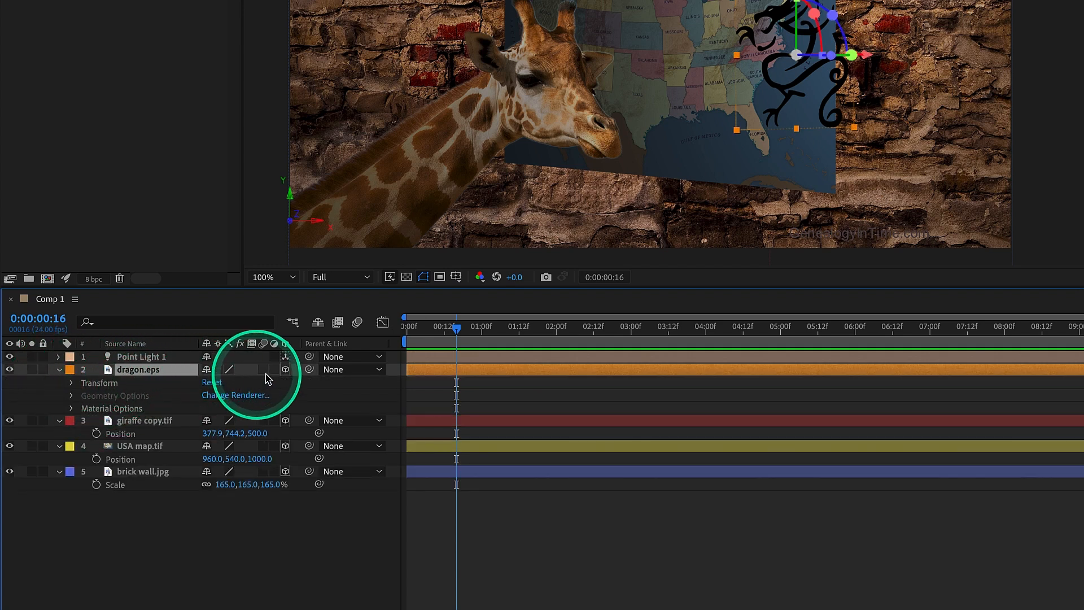
left_click(286, 370)
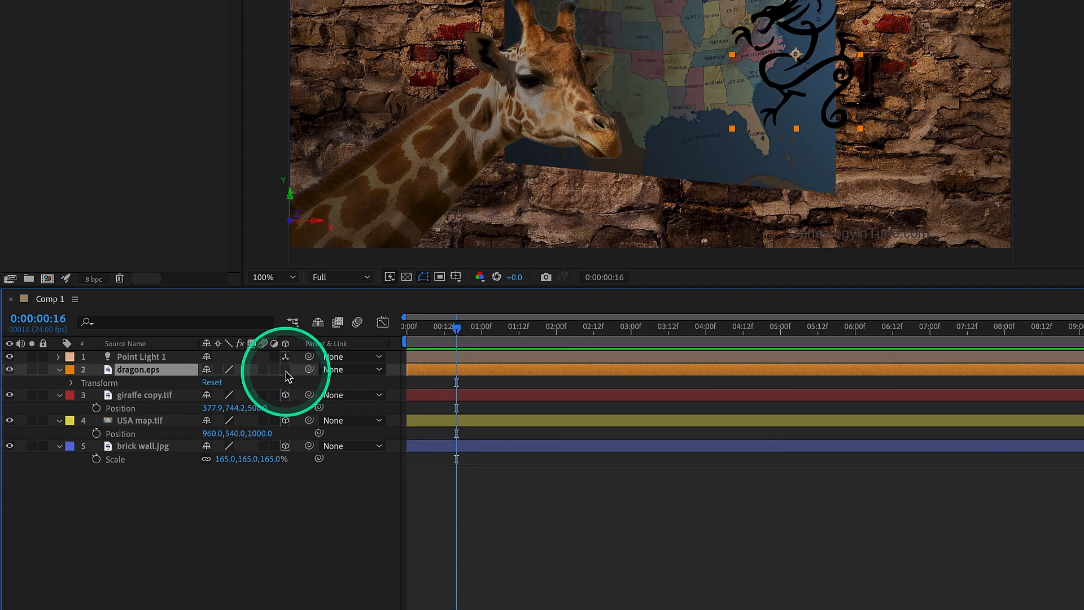
left_click(286, 370)
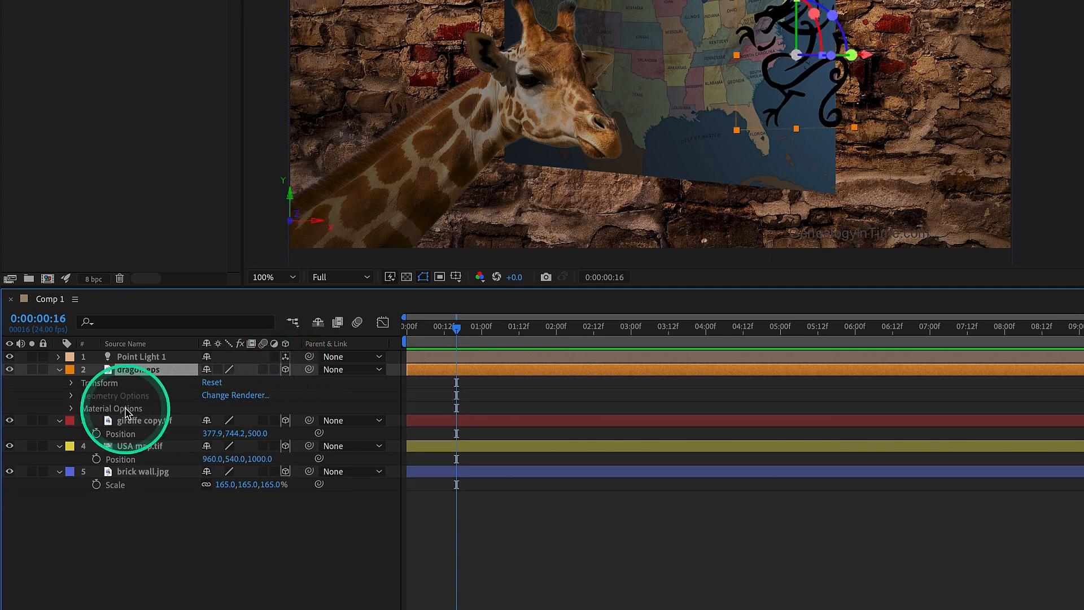
left_click(71, 409)
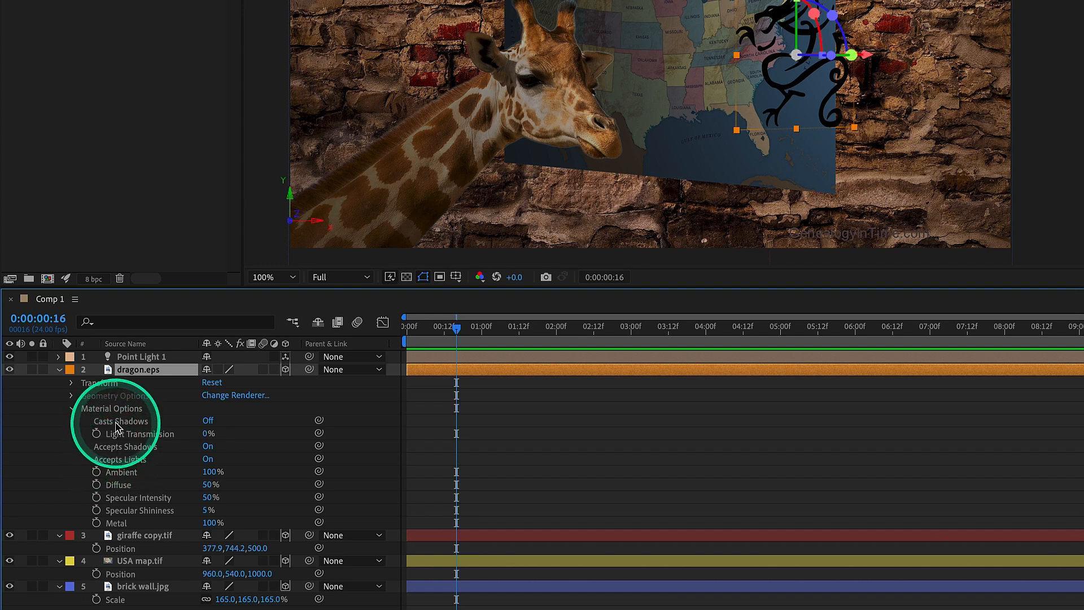
left_click(59, 370)
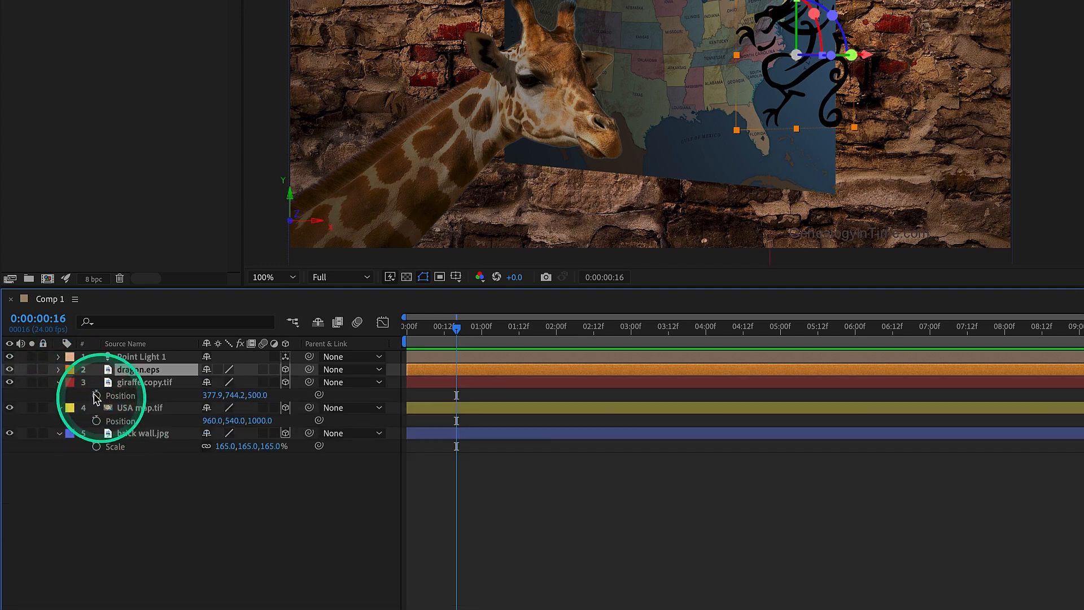
Turn on Casts Shadows in the giraffe layer's Material Options
left_click(59, 383)
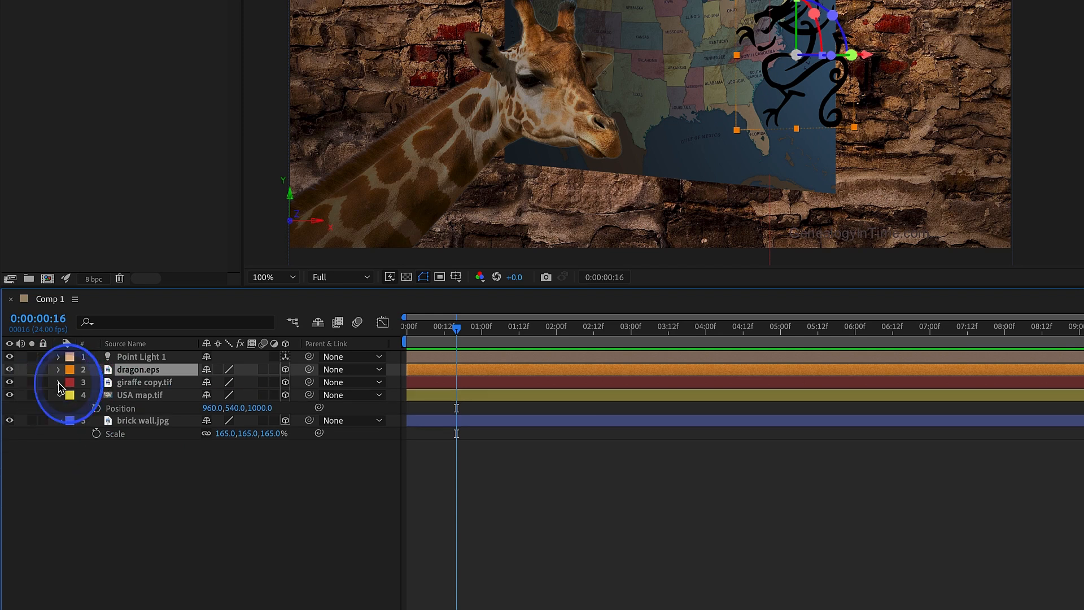
left_click(60, 384)
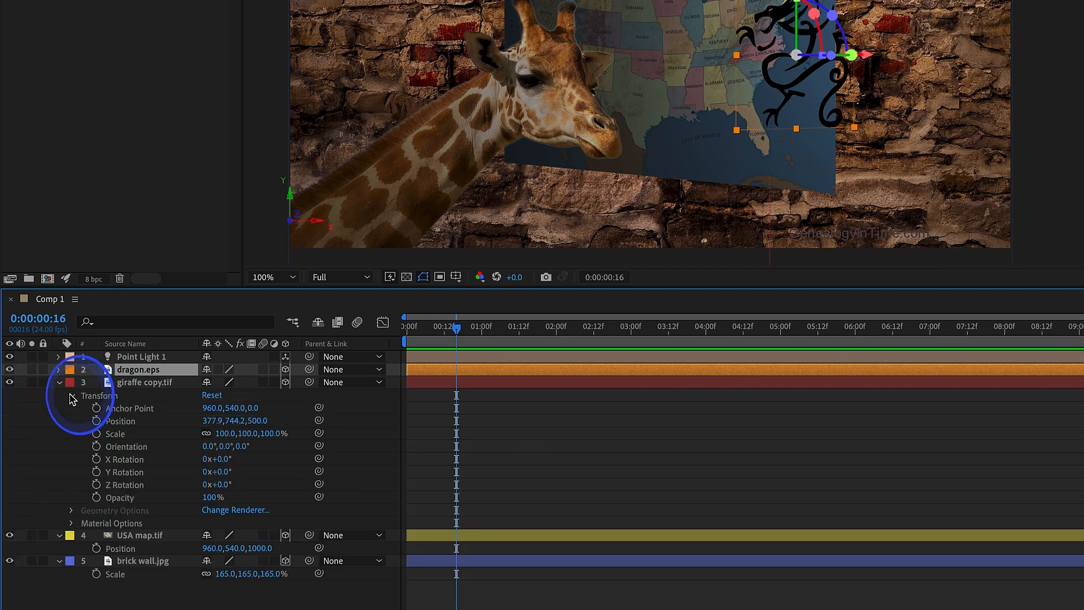
left_click(72, 399)
left_click(71, 420)
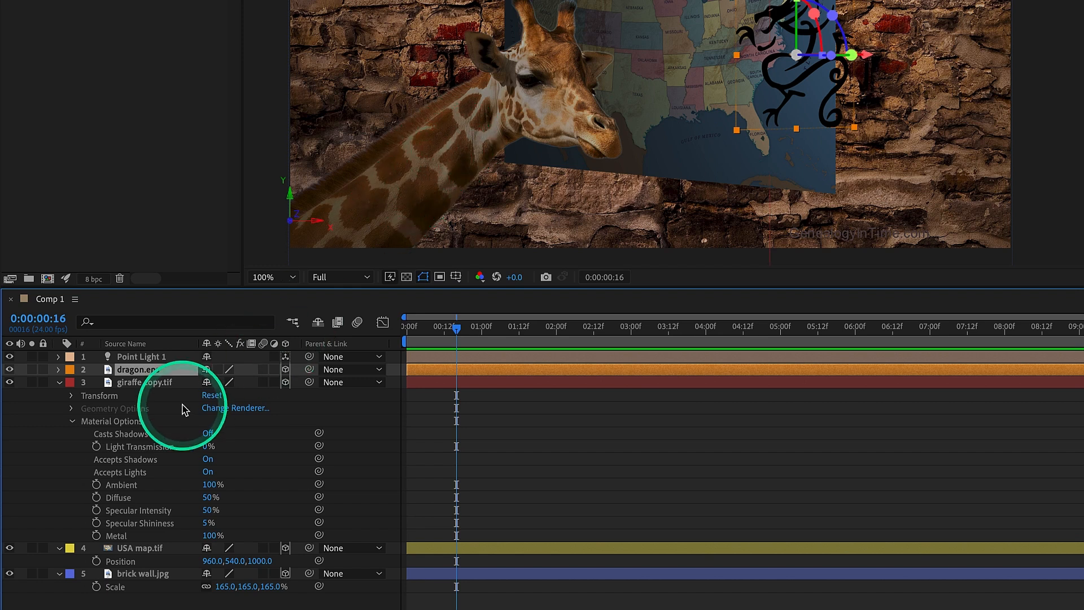
left_click(125, 437)
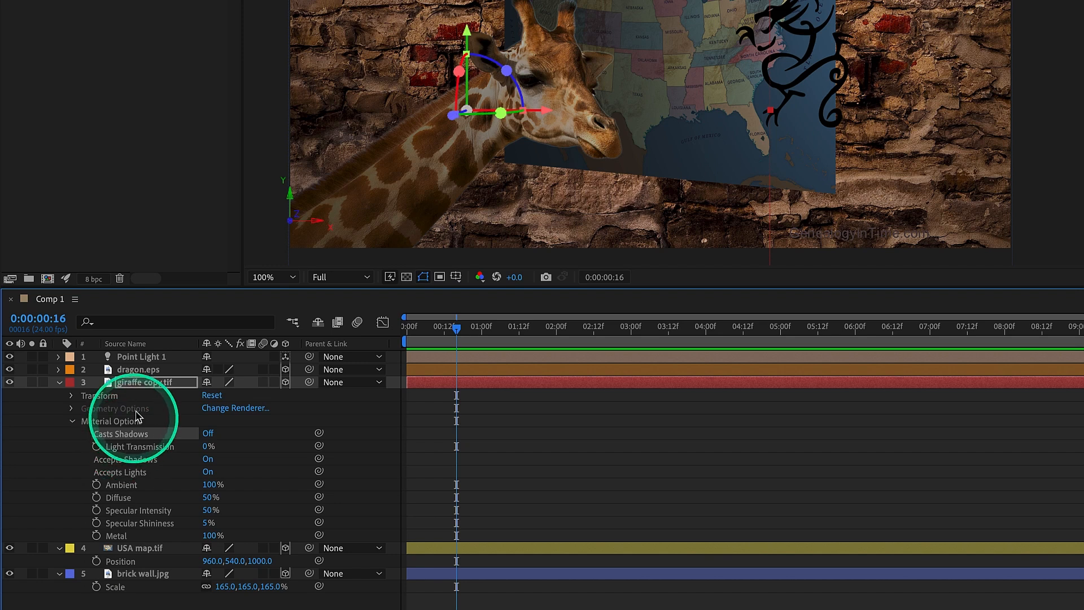
left_click(207, 435)
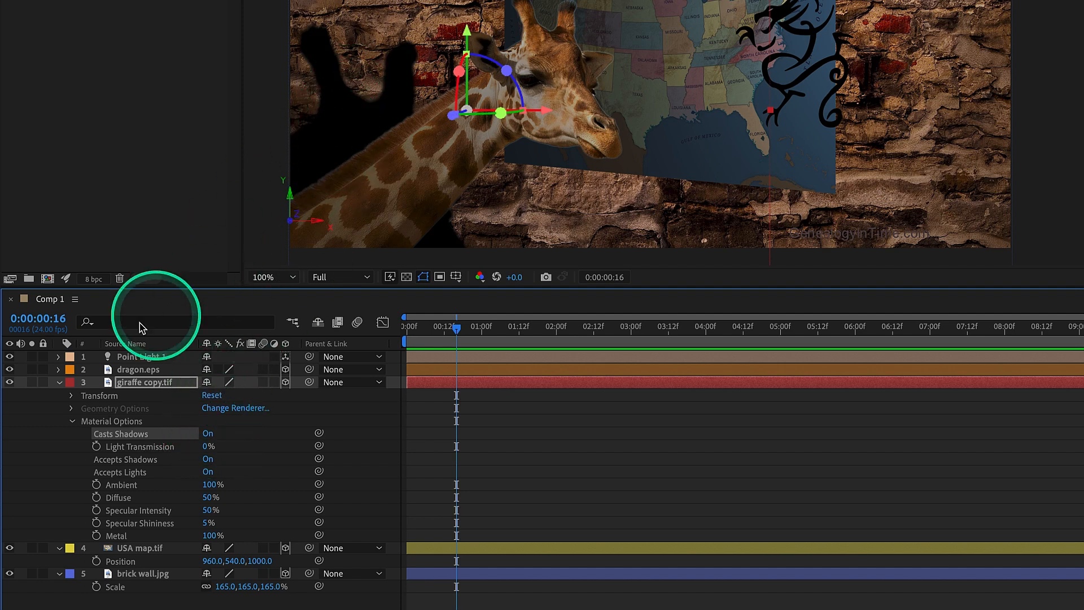
Reposition the point light in front of the giraffe, to about 595.4, 695, -576.7
left_click(59, 357)
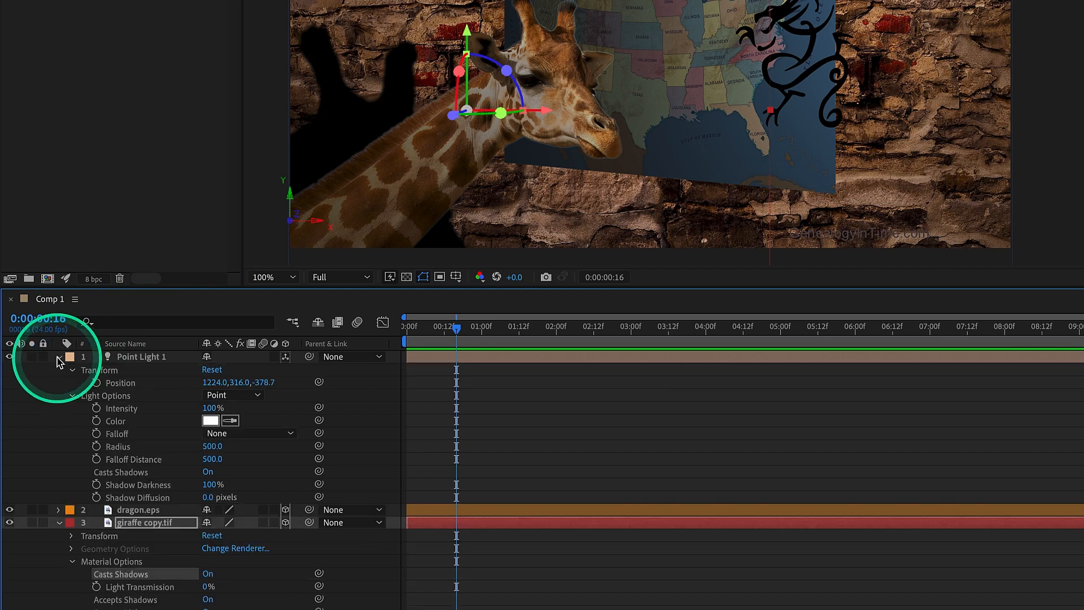
left_click_drag(213, 386, 14, 399)
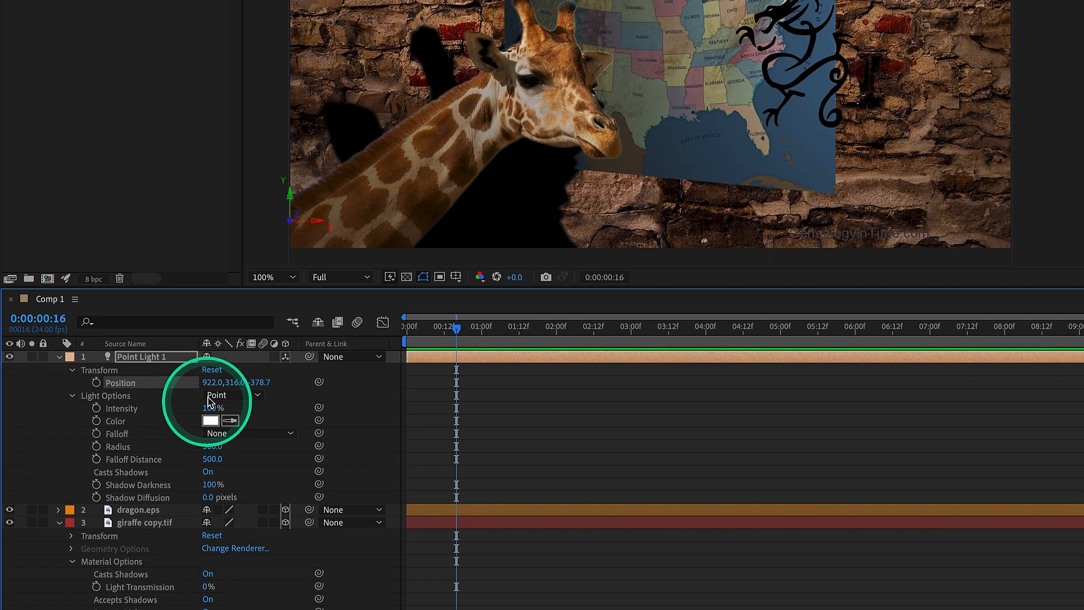
left_click_drag(212, 383, 127, 401)
left_click_drag(229, 388, 508, 388)
left_click_drag(606, 121, 573, 170)
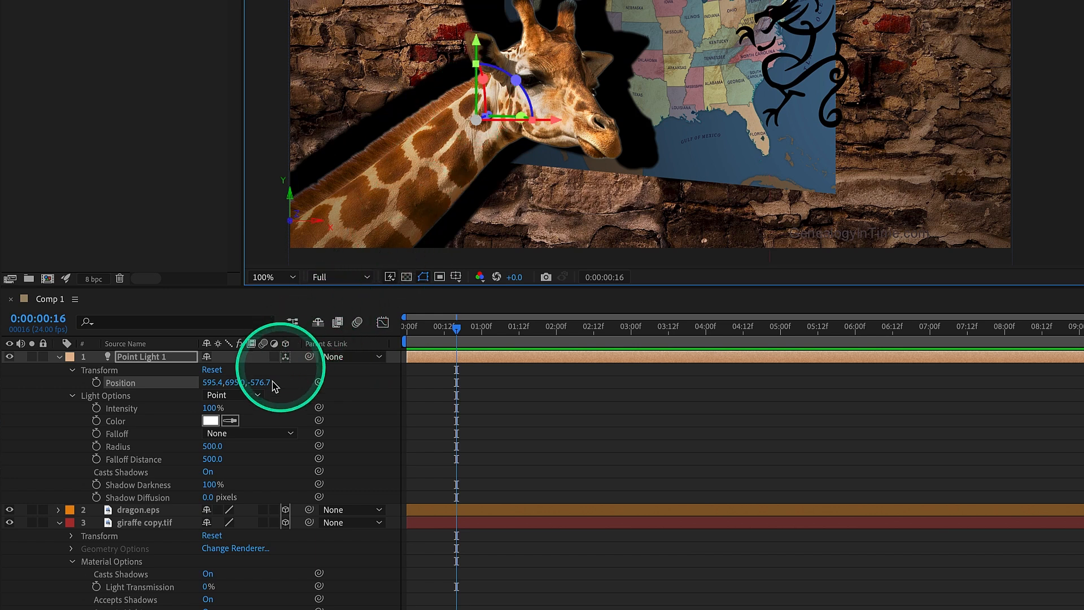
Set the point light's Shadow Darkness to 50%
left_click(139, 473)
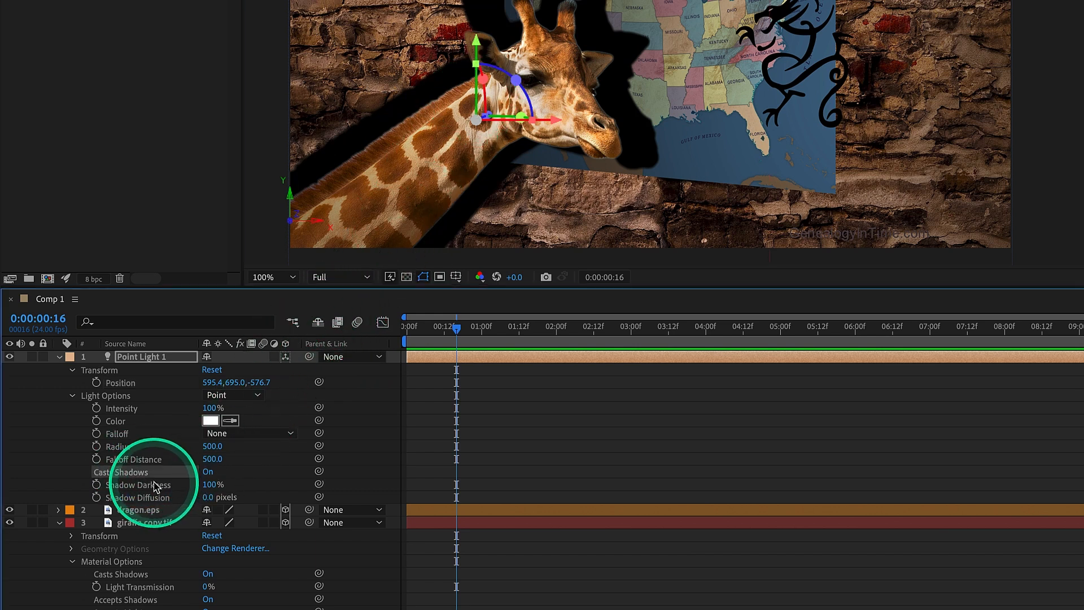
left_click(158, 485)
left_click_drag(210, 485, 236, 488)
left_click(212, 486)
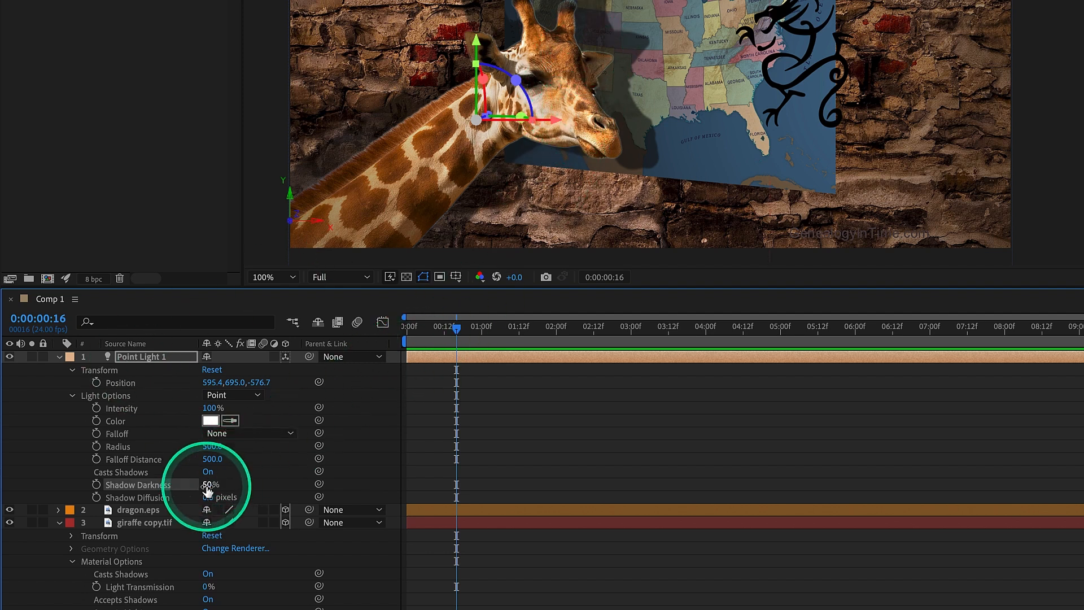
Set the point light's Shadow Darkness to 59% and adjust its Shadow Diffusion up and down, ending at 65 pixels
left_click_drag(211, 484, 219, 484)
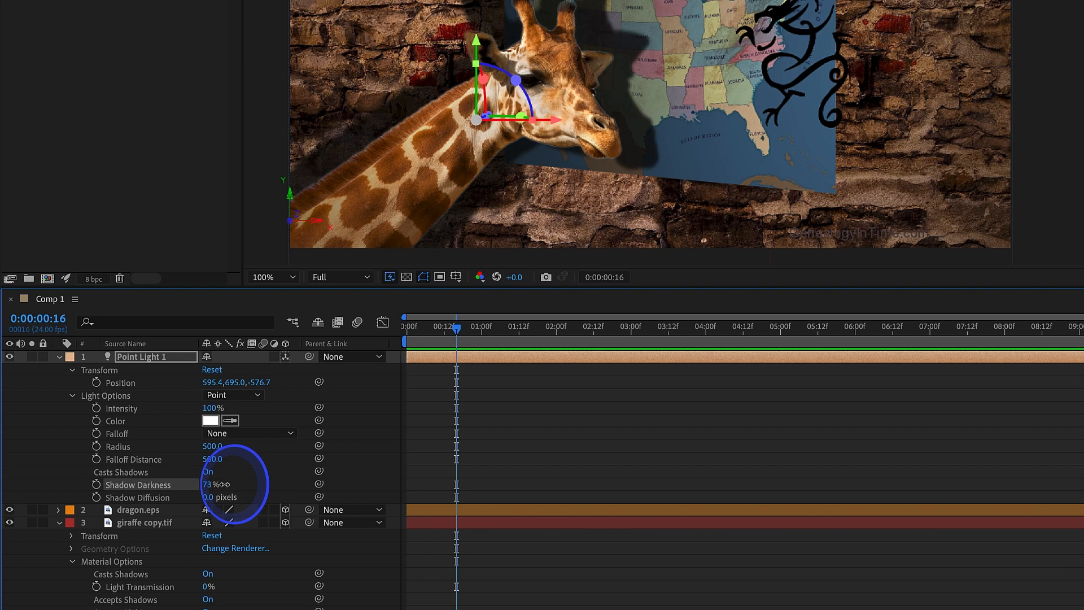
left_click_drag(231, 484, 205, 491)
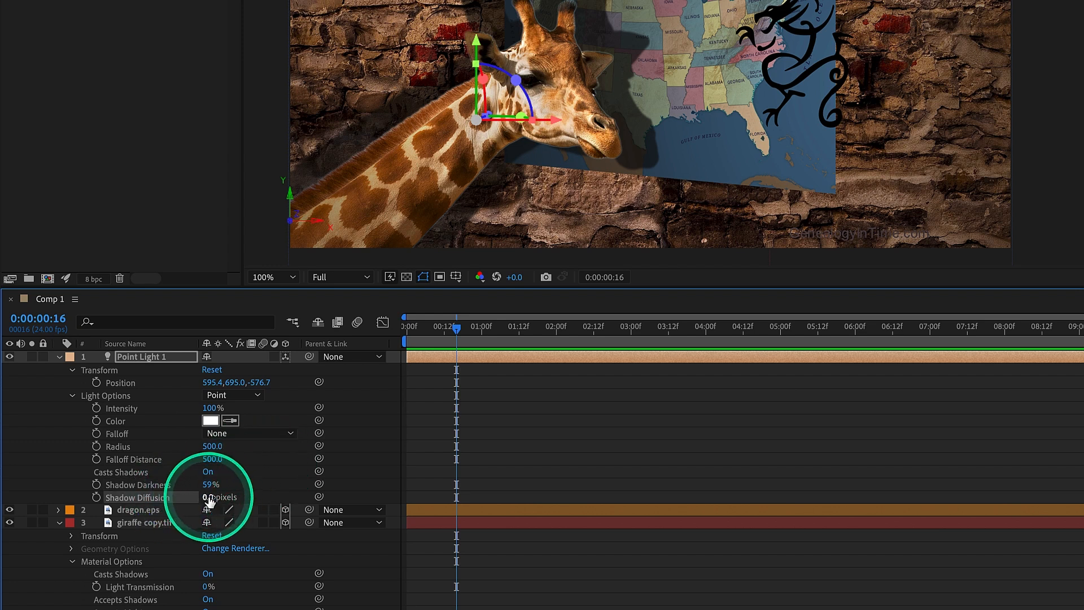
left_click_drag(209, 497, 225, 499)
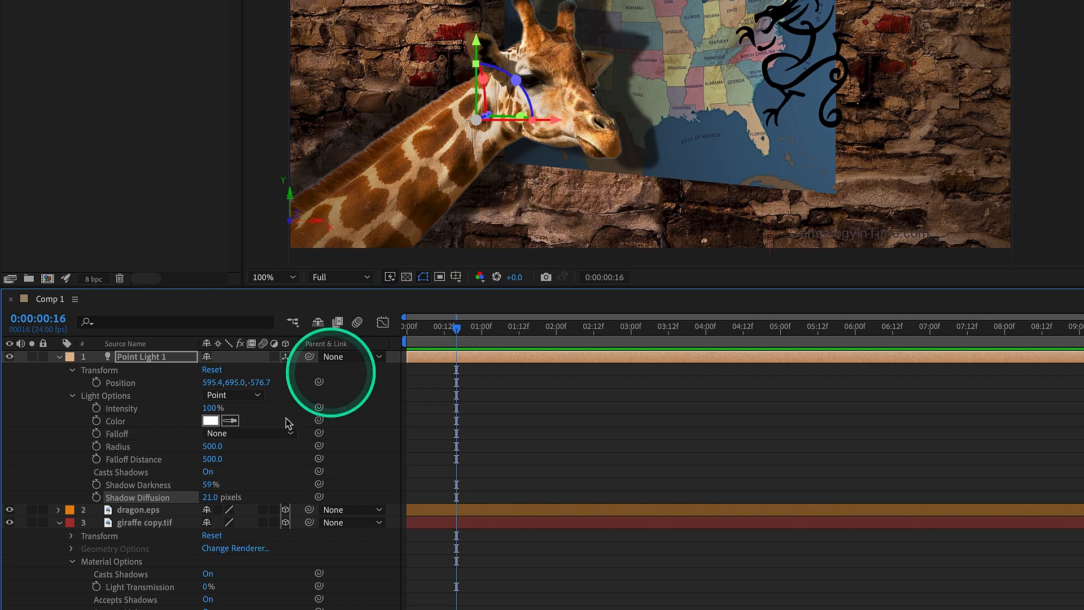
left_click_drag(214, 497, 278, 460)
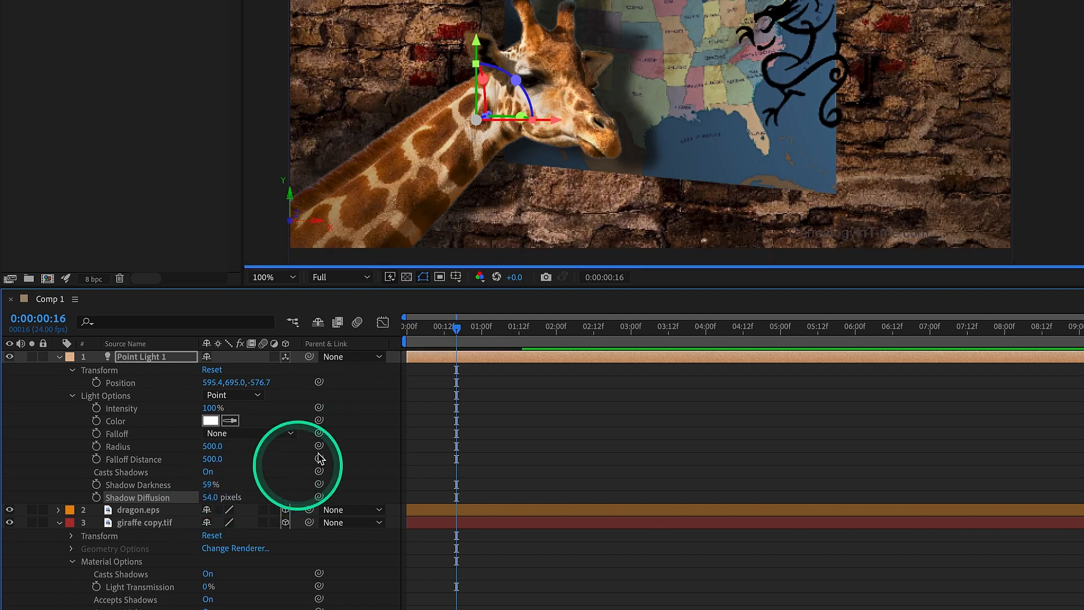
left_click_drag(209, 499, 214, 499)
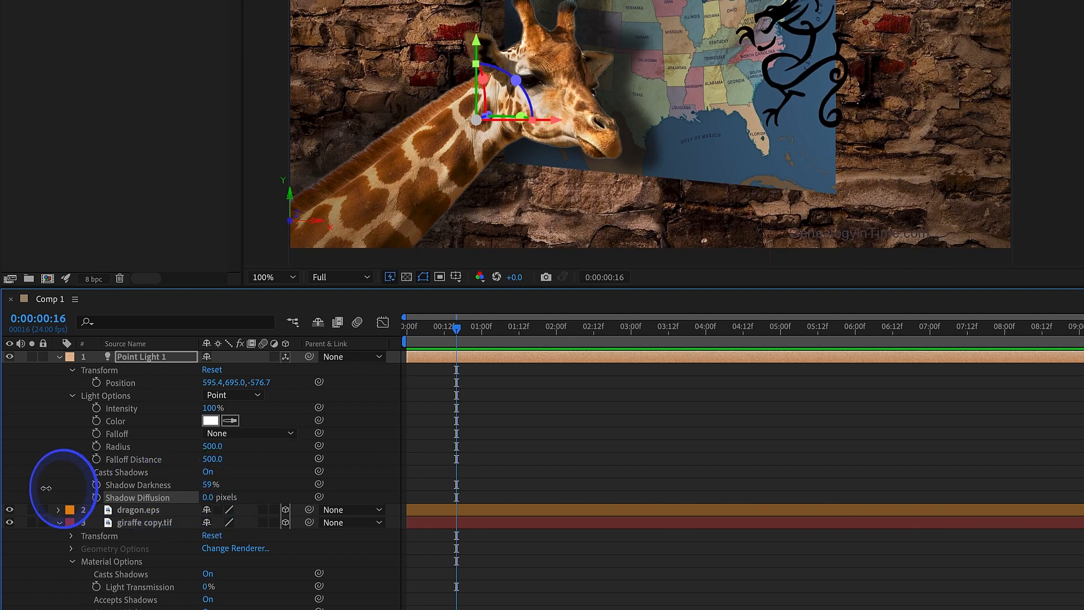
left_click_drag(45, 488, 46, 488)
left_click_drag(207, 495, 259, 497)
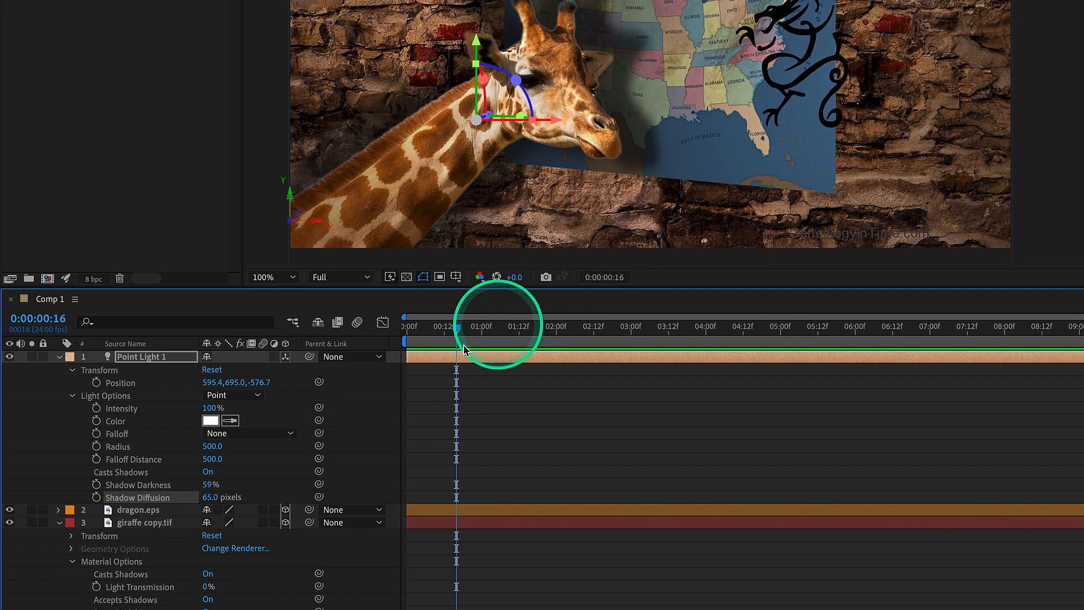
Adjust the point light's Shadow Darkness to 98% and down to 56%, and switch its Casts Shadows option off and back on
left_click_drag(208, 485, 233, 484)
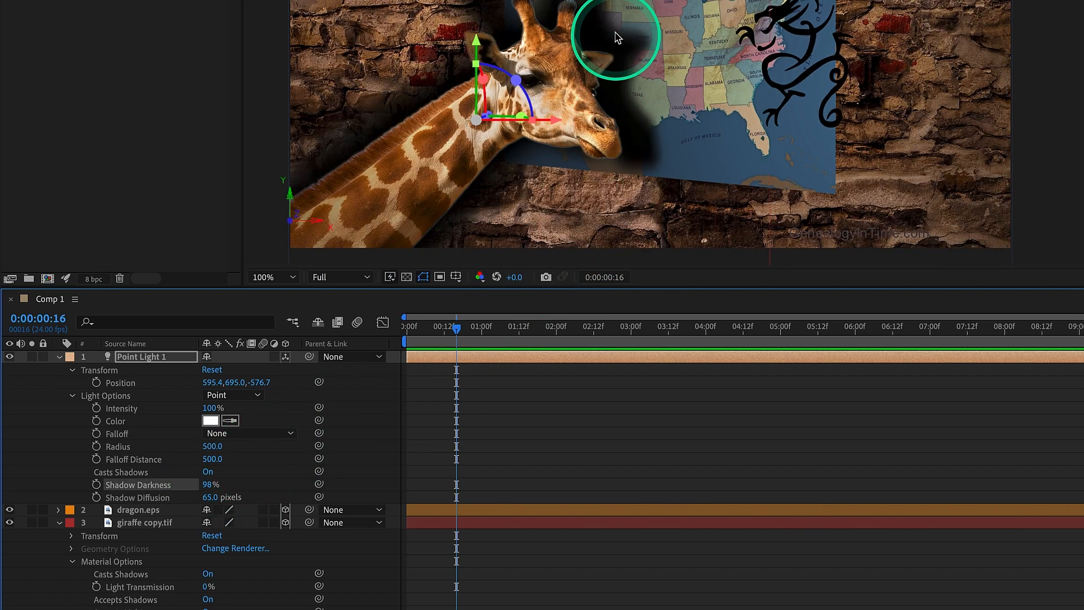
left_click_drag(205, 486, 183, 485)
left_click(209, 473)
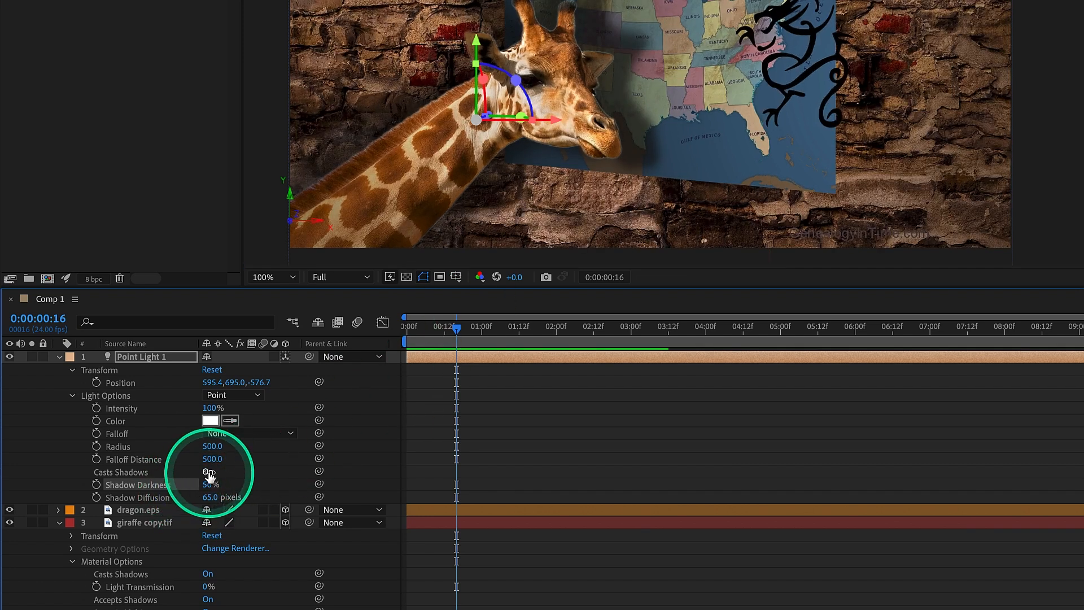
left_click(210, 472)
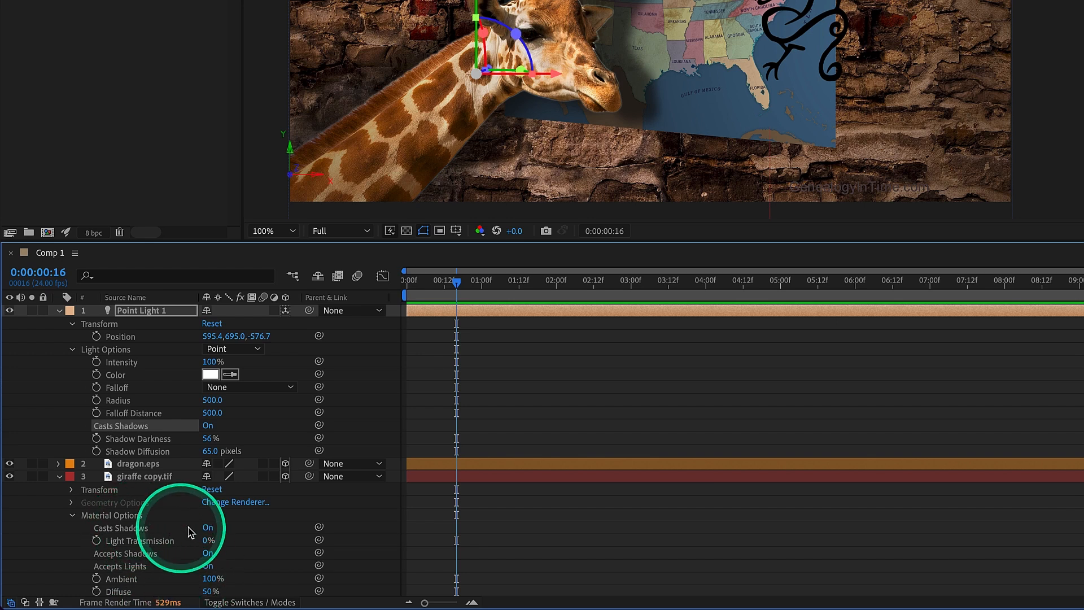
Collapse the expanded properties of the giraffe, USA map and point light layers
left_click(58, 476)
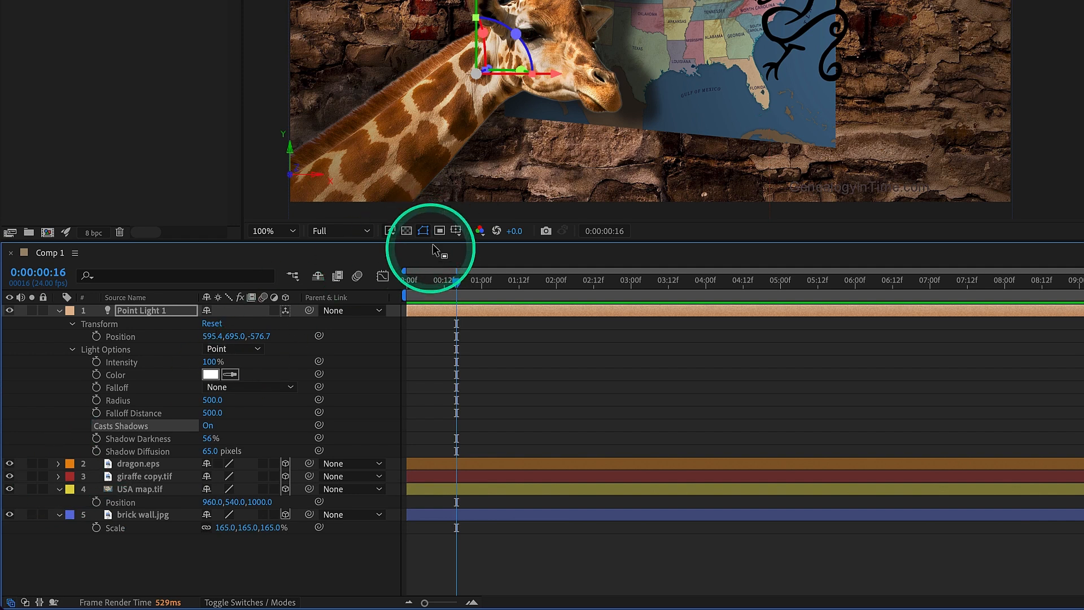
scroll(511, 155, "down", 2)
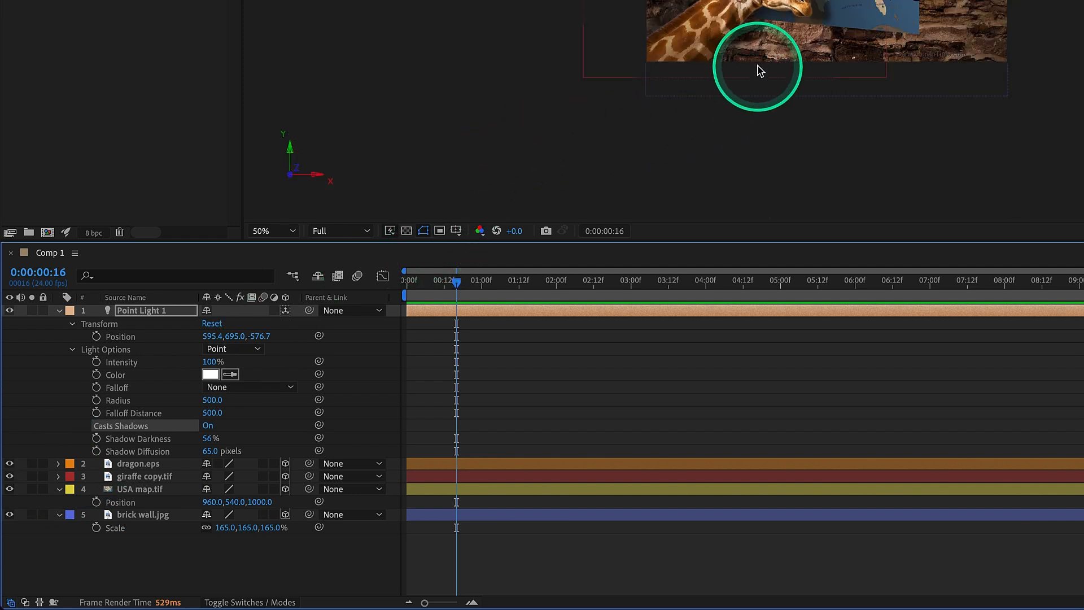
left_click_drag(781, 48, 518, 218)
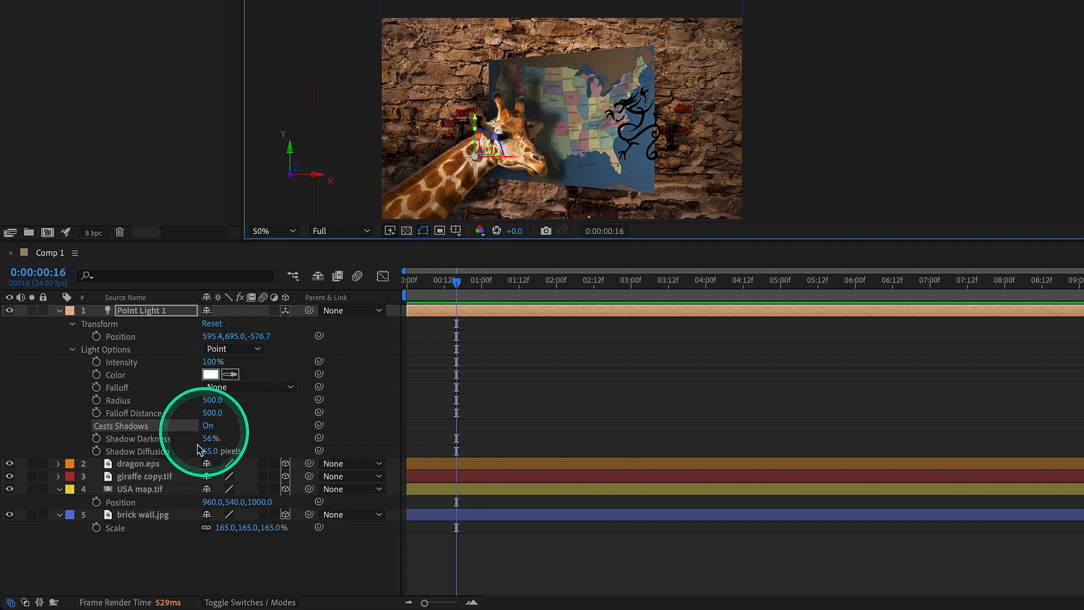
left_click(144, 489)
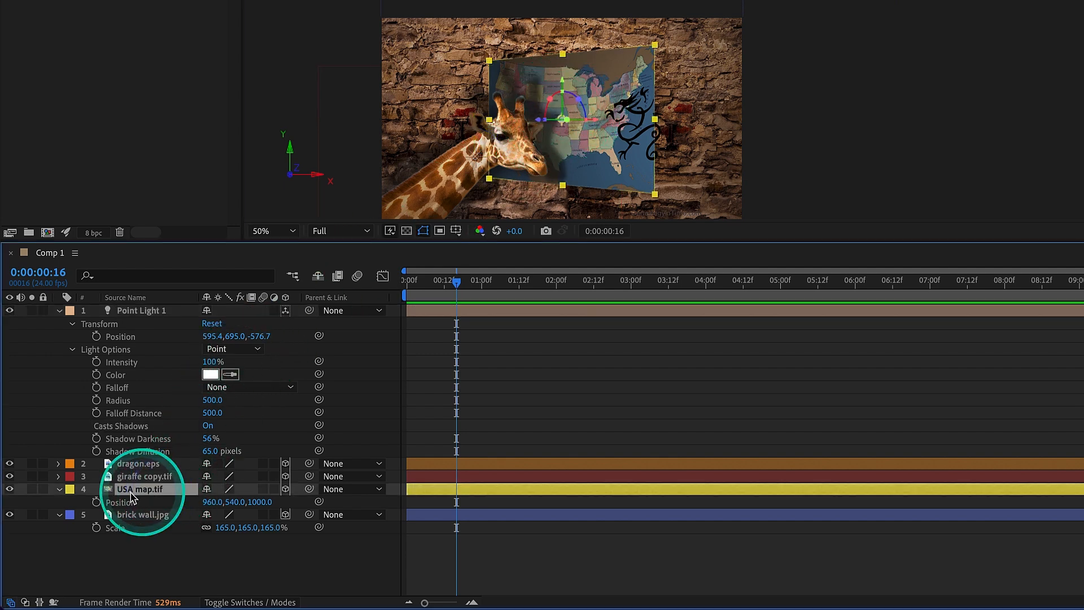
left_click(58, 490)
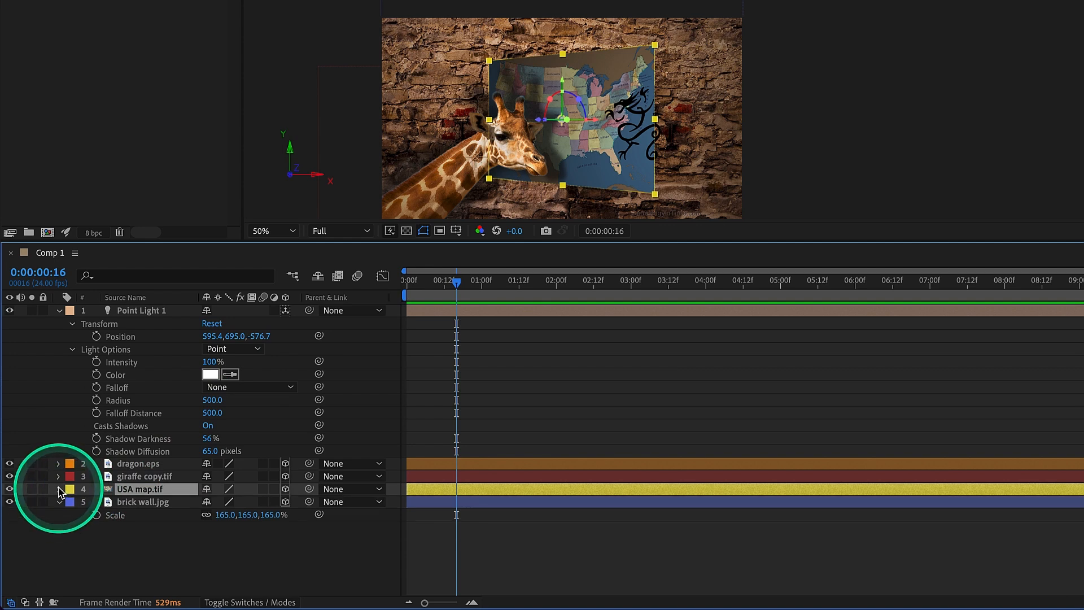
left_click(150, 310)
left_click(60, 311)
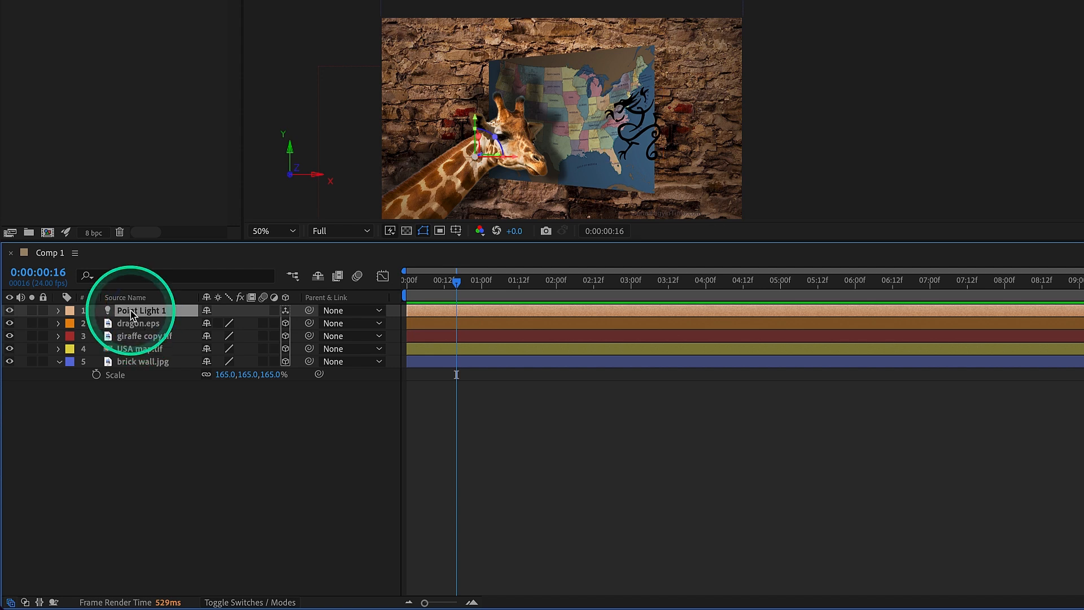
Reveal and hide the point light layer's Light Options several times, leaving the layer collapsed
key("a")
key("a")
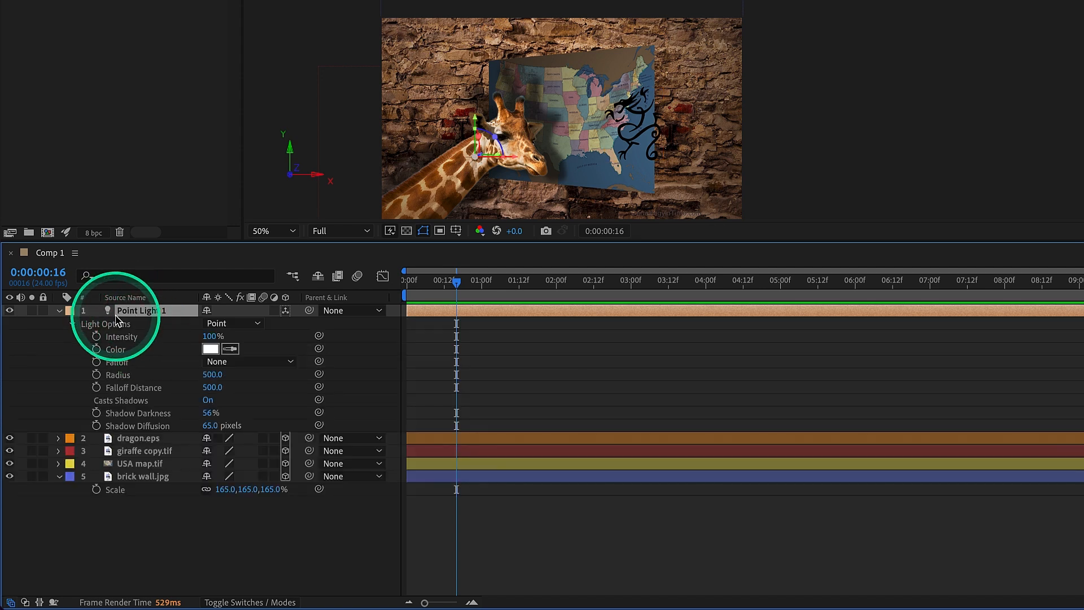
key("a")
key("a")
key("a")
key("a")
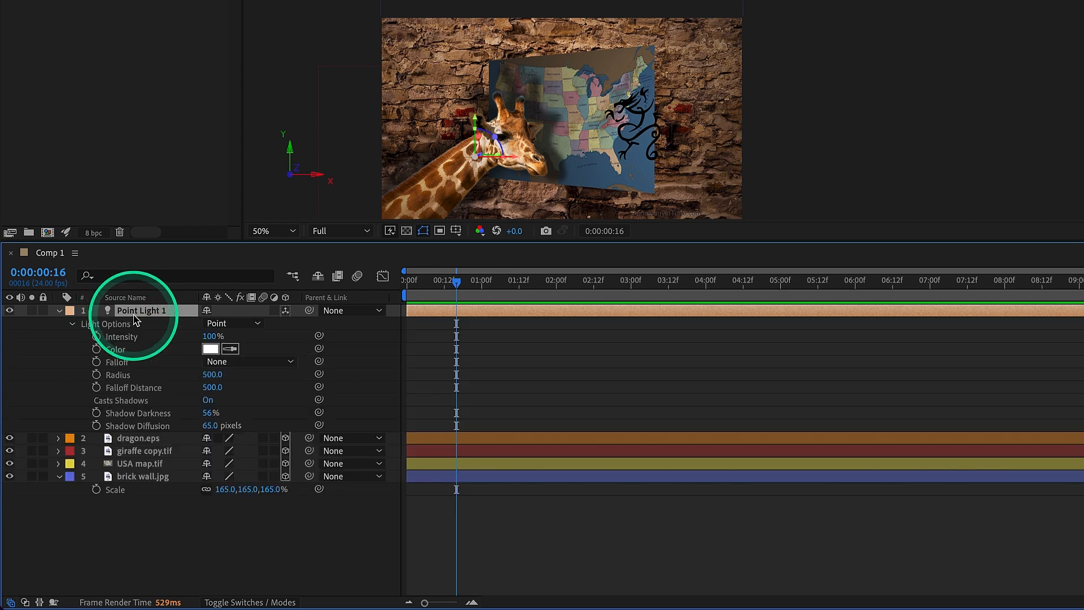
key("a")
key("a")
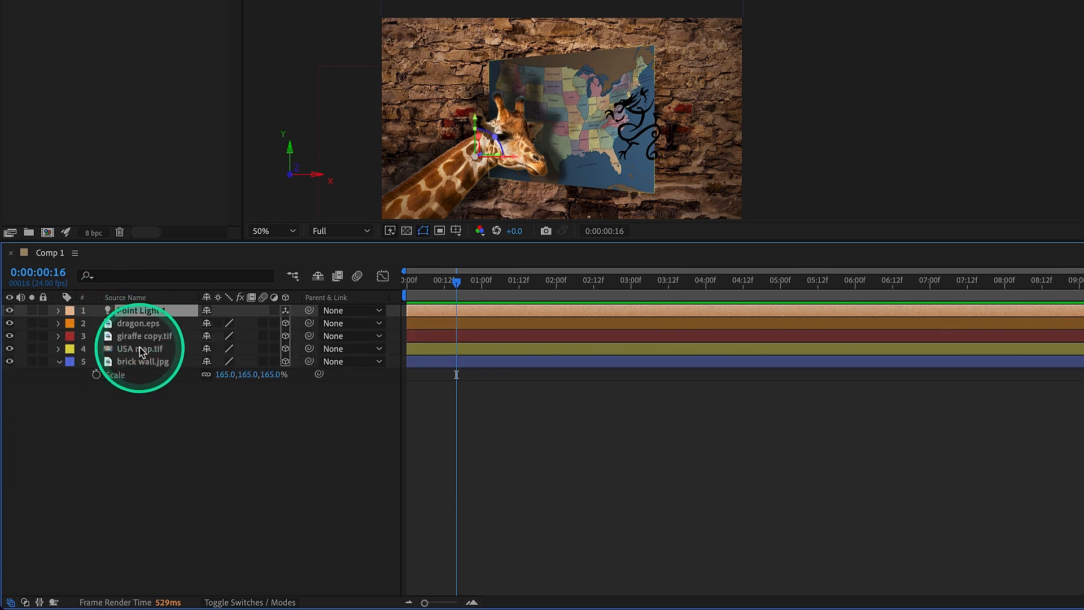
Reveal the USA map layer's Material Options and cycle its Casts Shadows setting through On and Only
left_click(150, 350)
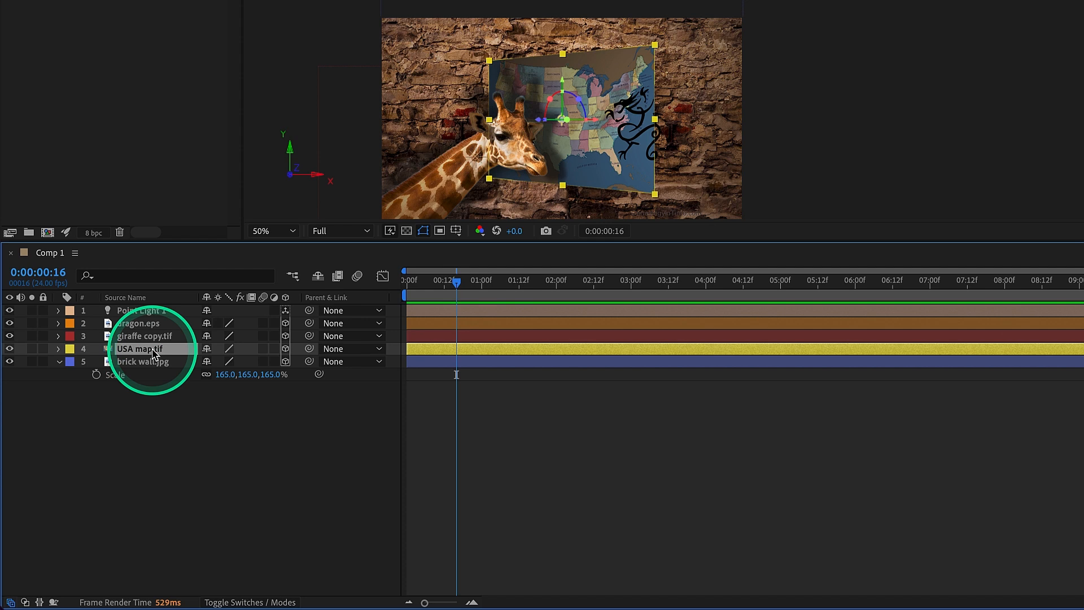
key("a")
key("a")
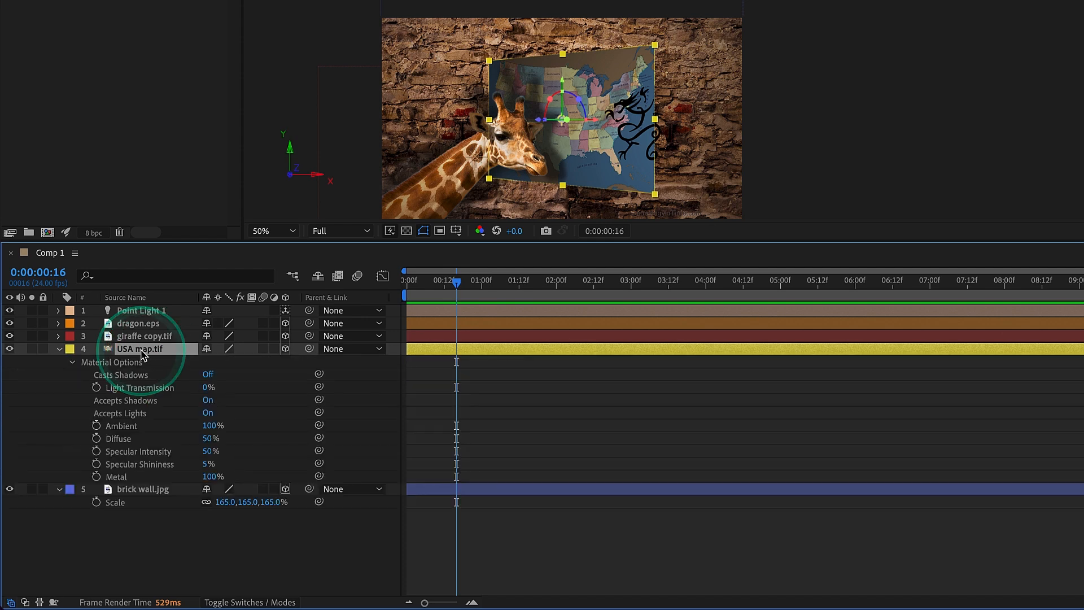
left_click(125, 375)
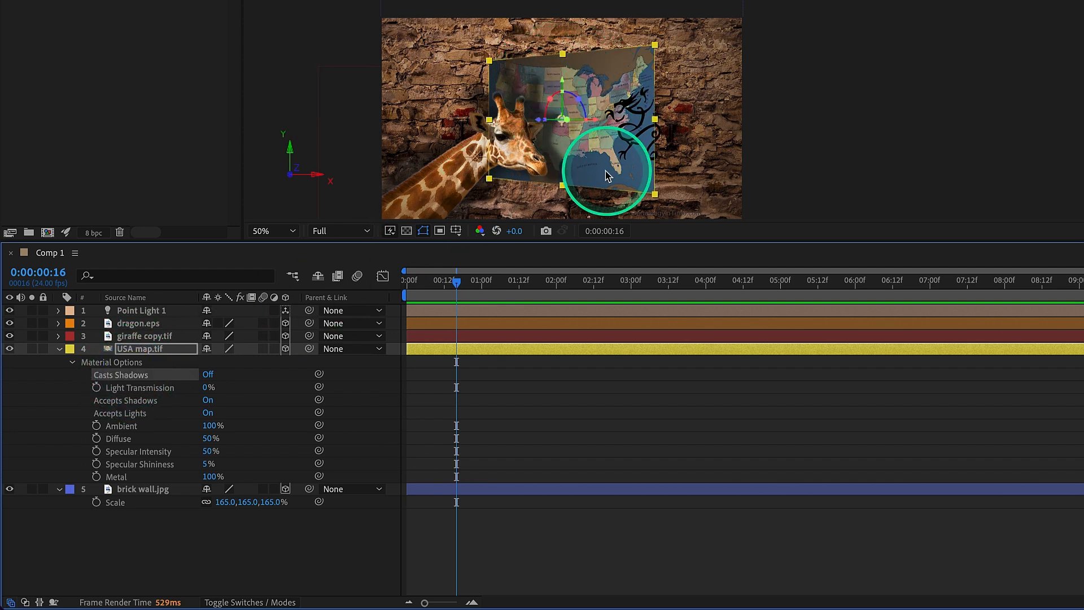
left_click(208, 376)
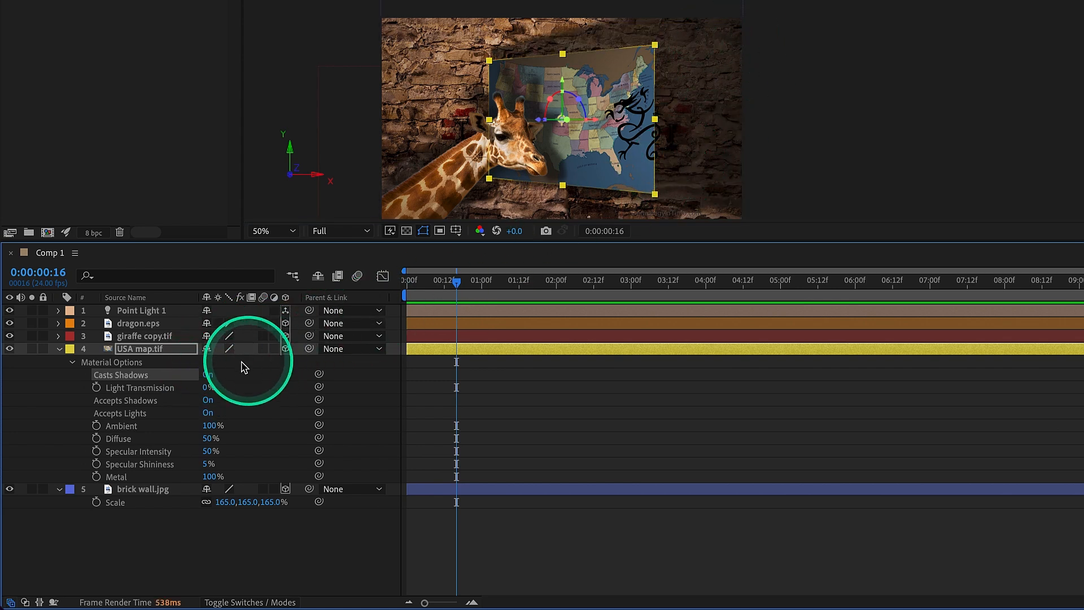
left_click(208, 375)
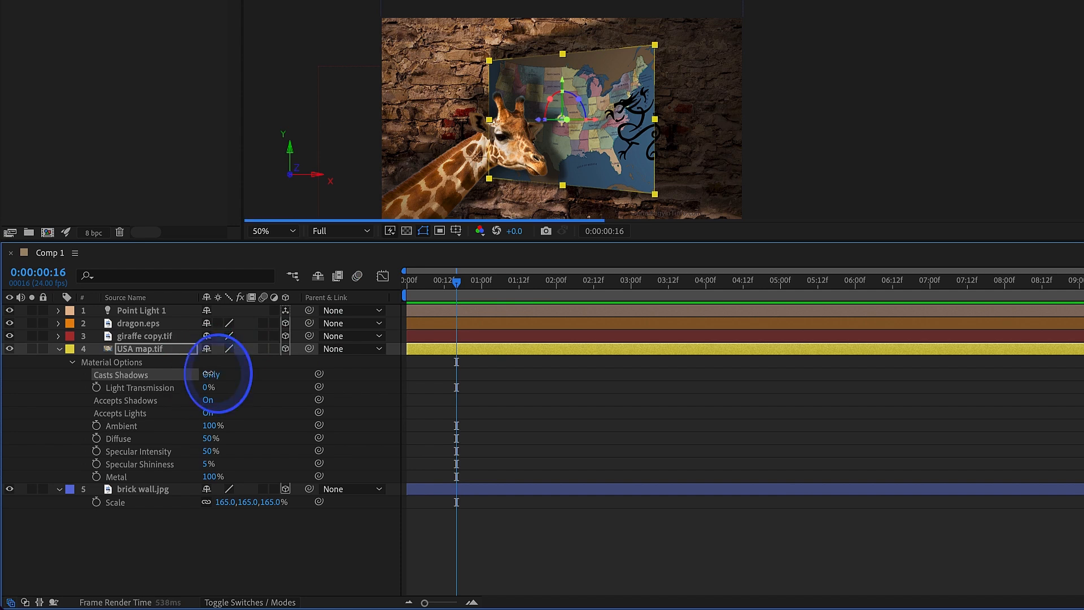
Turn off Accepts Shadows in the USA map layer's Material Options
left_click(158, 402)
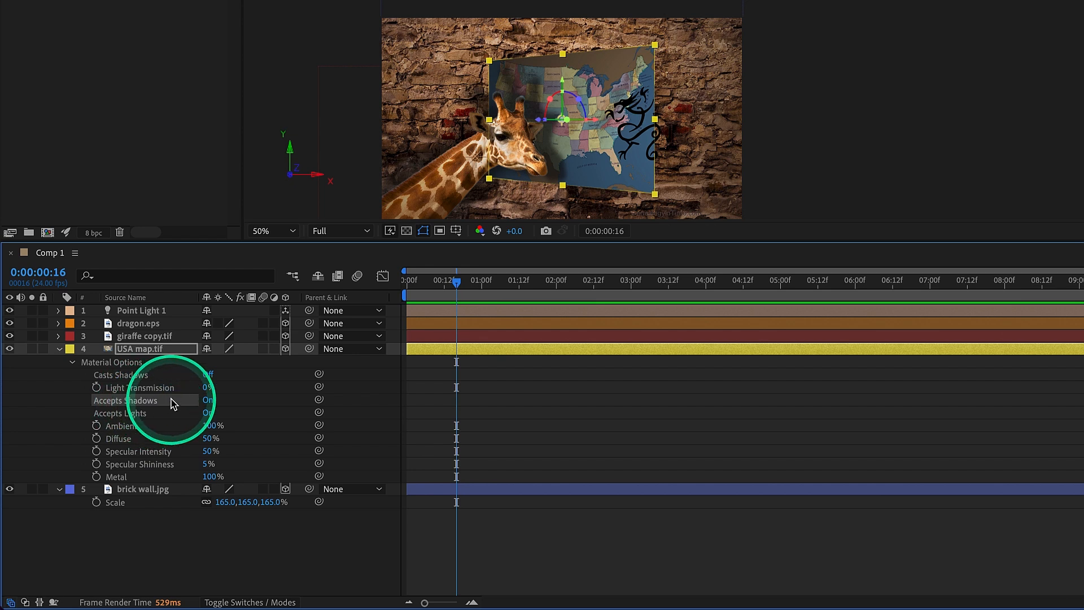
scroll(537, 148, "up", 2)
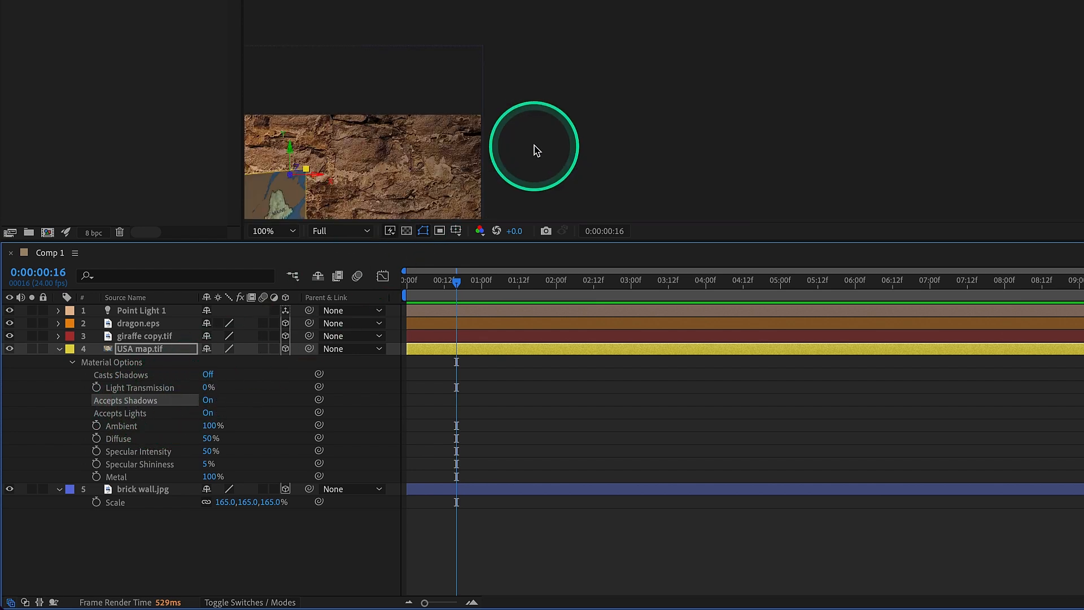
left_click_drag(442, 147, 784, 6)
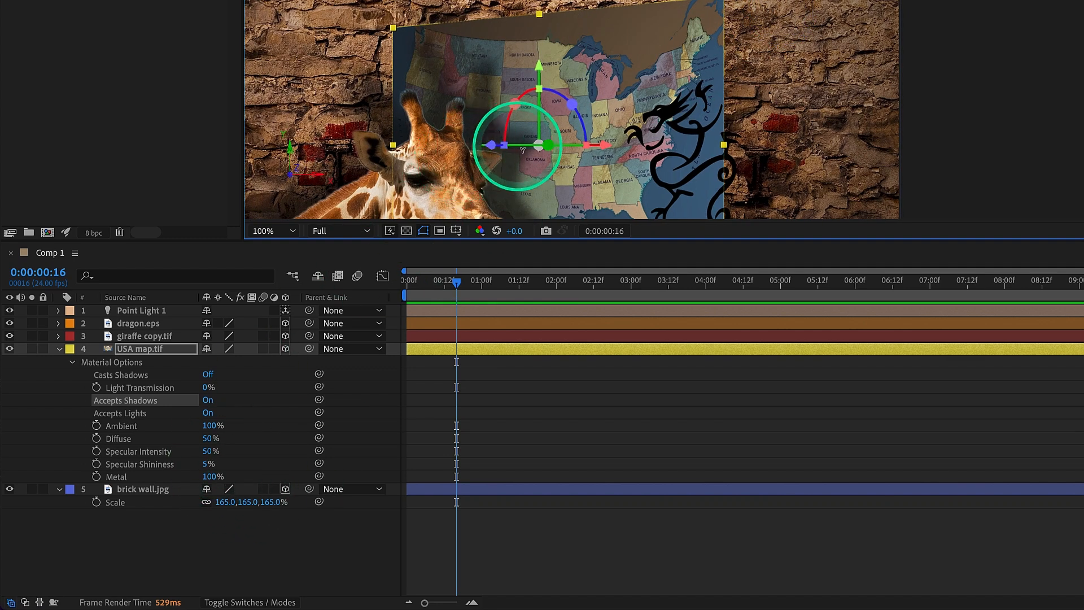
left_click_drag(541, 175, 562, 137)
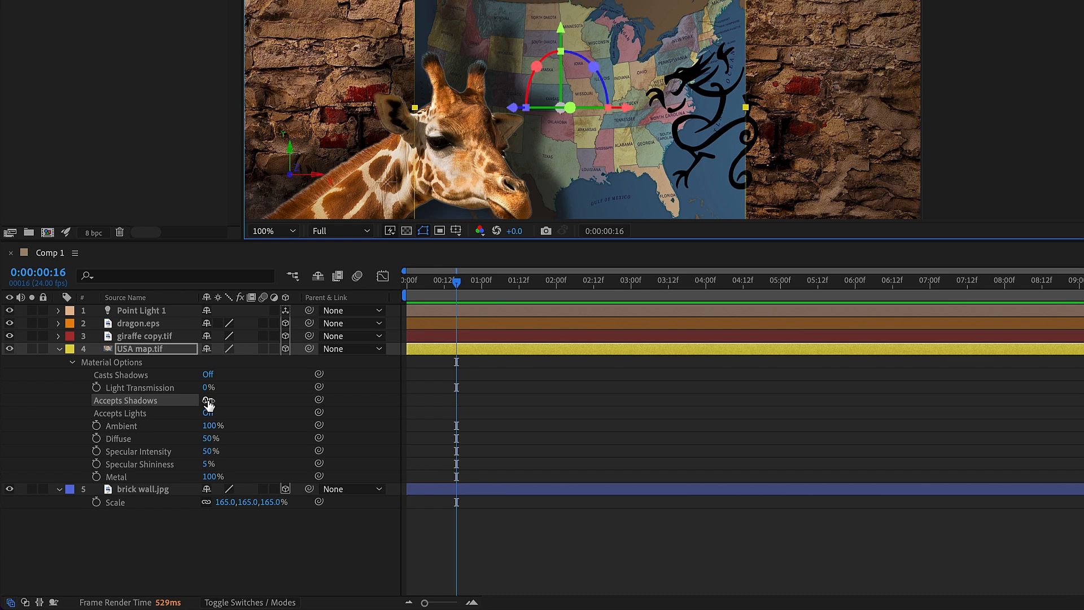
left_click(209, 400)
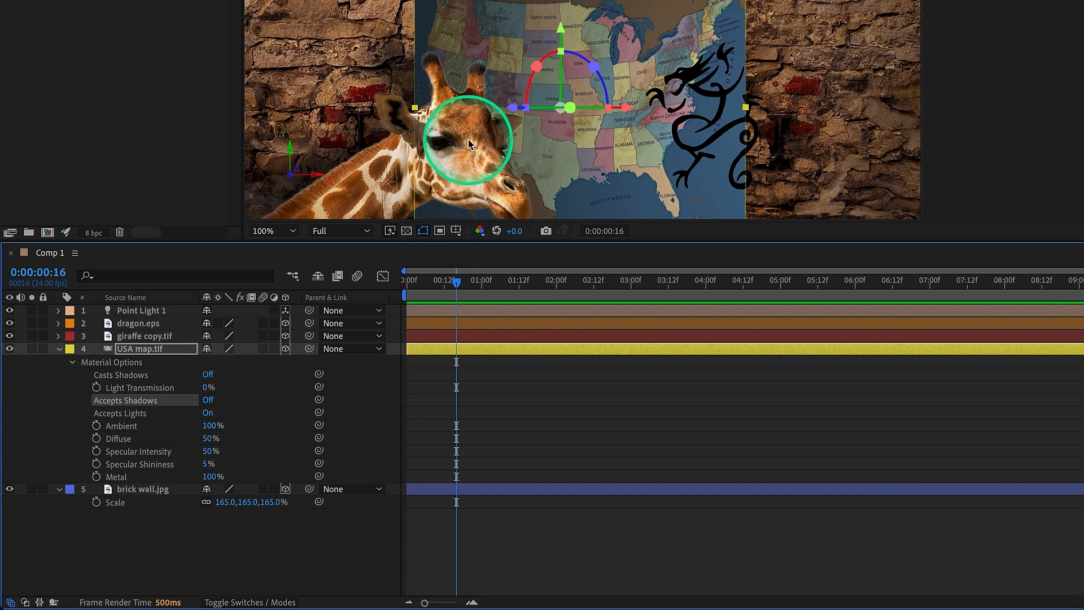
Slide the point light across the map and back over the giraffe's face, and turn the USA map's Accepts Shadows back on
left_click(167, 310)
left_click_drag(465, 179, 641, 164)
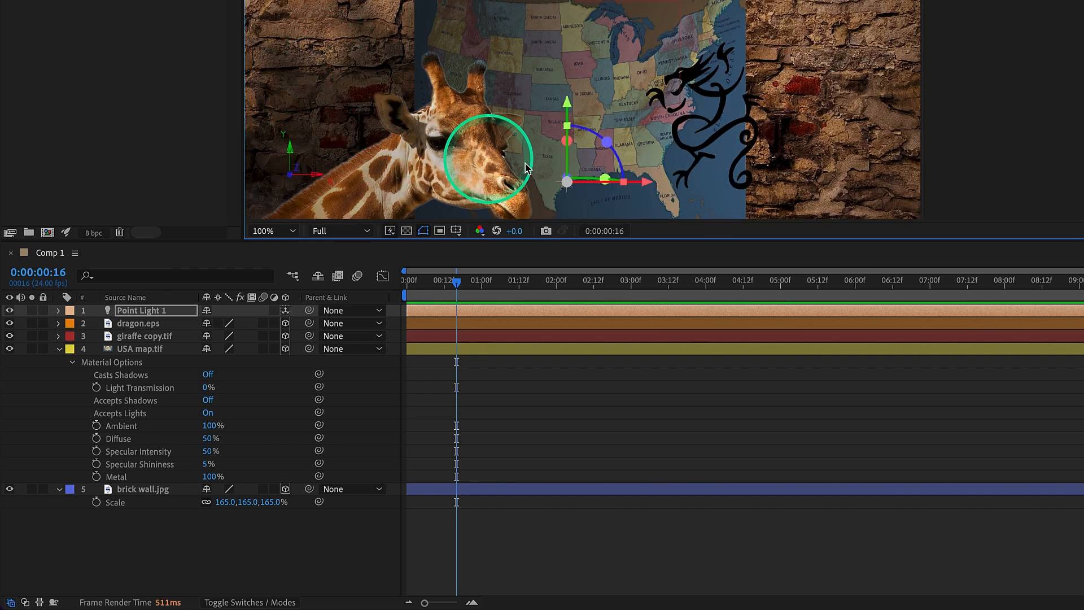
left_click_drag(641, 180, 516, 169)
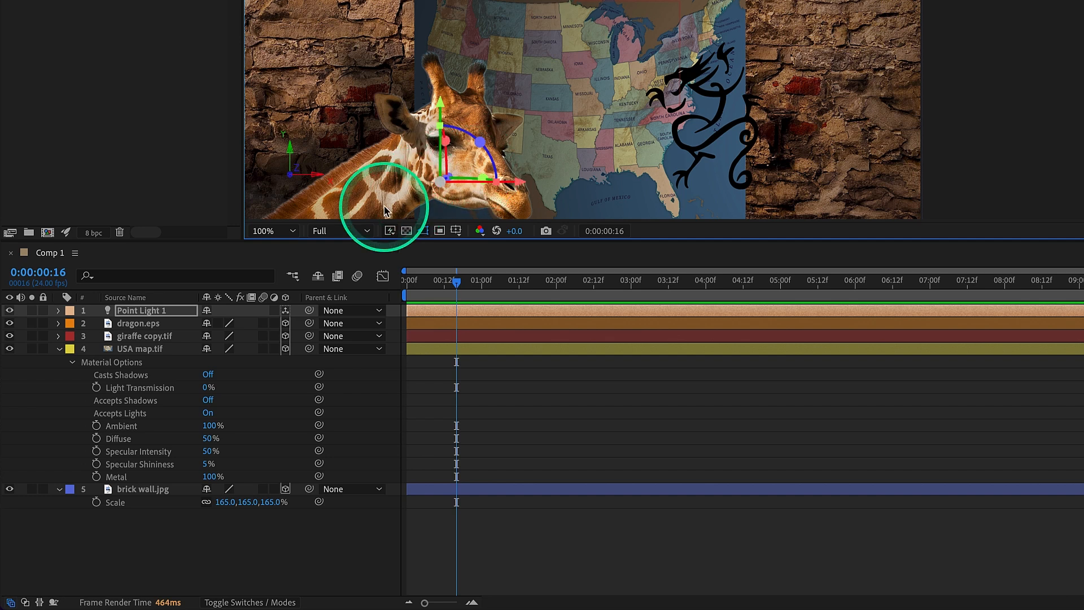
left_click(209, 400)
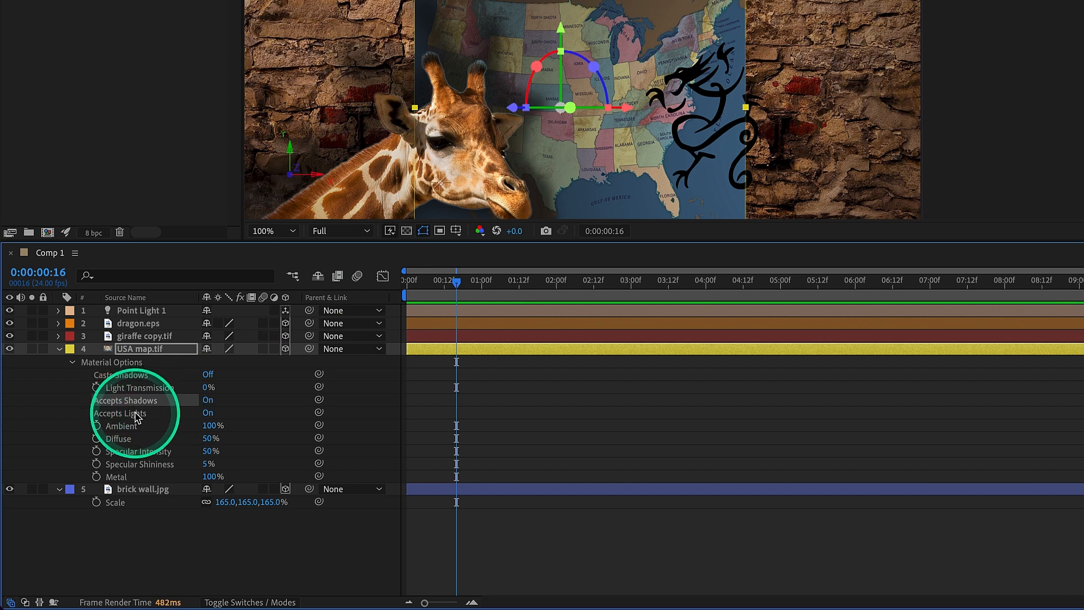
Set the point light's Intensity to 207% in its Light Options and turn off Accepts Lights for the USA map layer
left_click(146, 311)
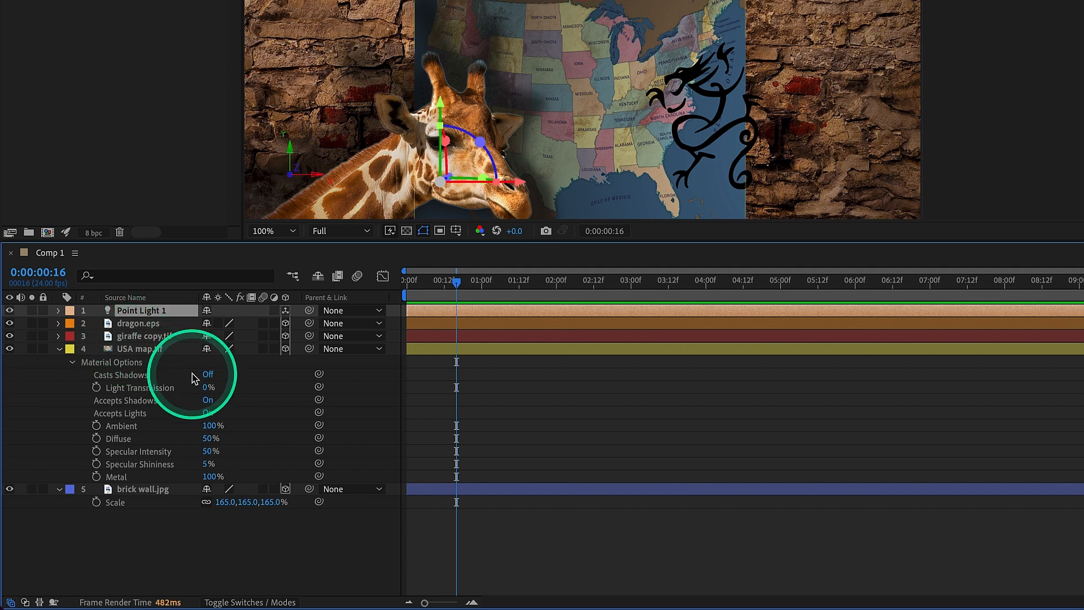
key("a")
key("a")
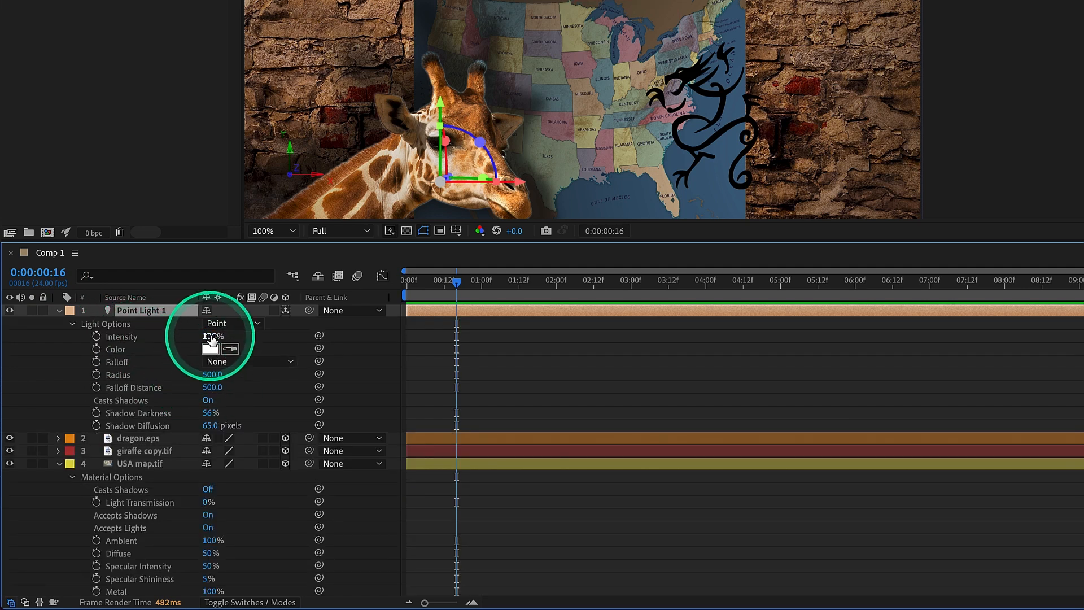
left_click_drag(210, 337, 293, 339)
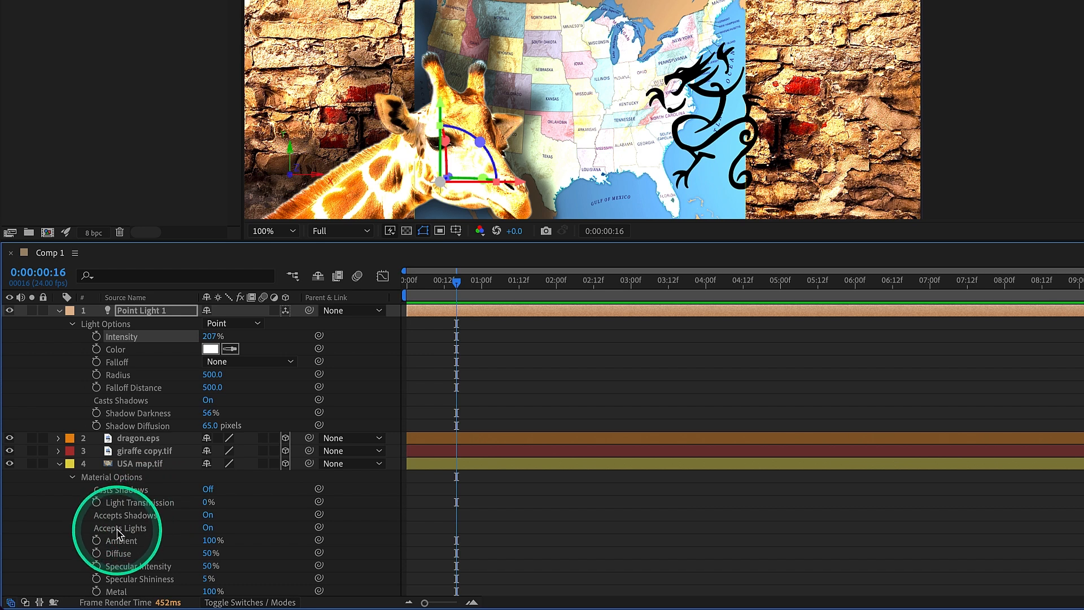
left_click(208, 528)
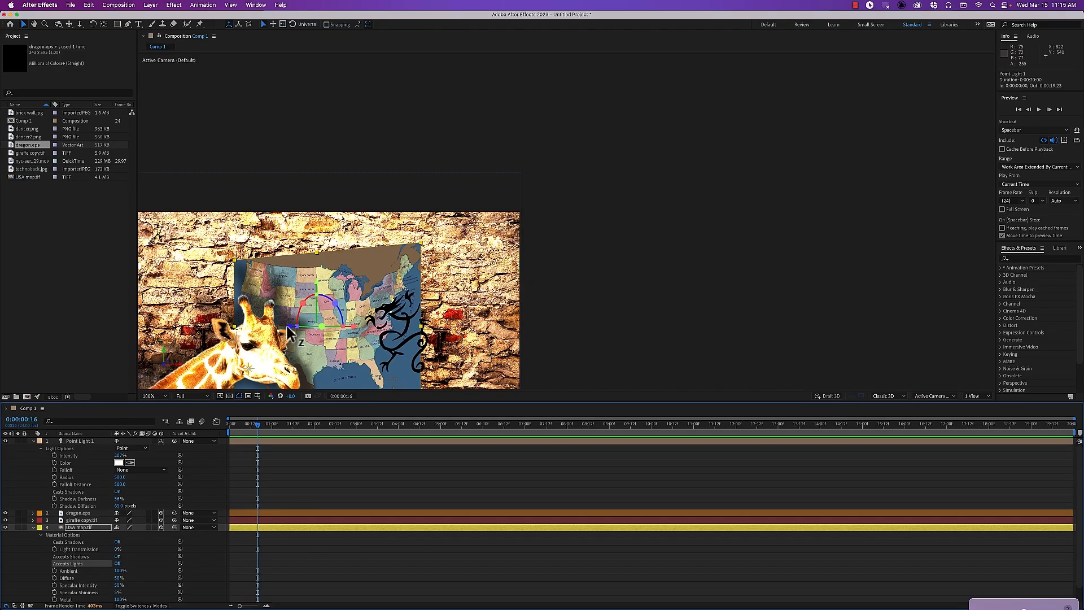
Collapse the USA map layer and reveal the giraffe layer's Material Options
key("space")
left_click_drag(294, 308, 487, 188)
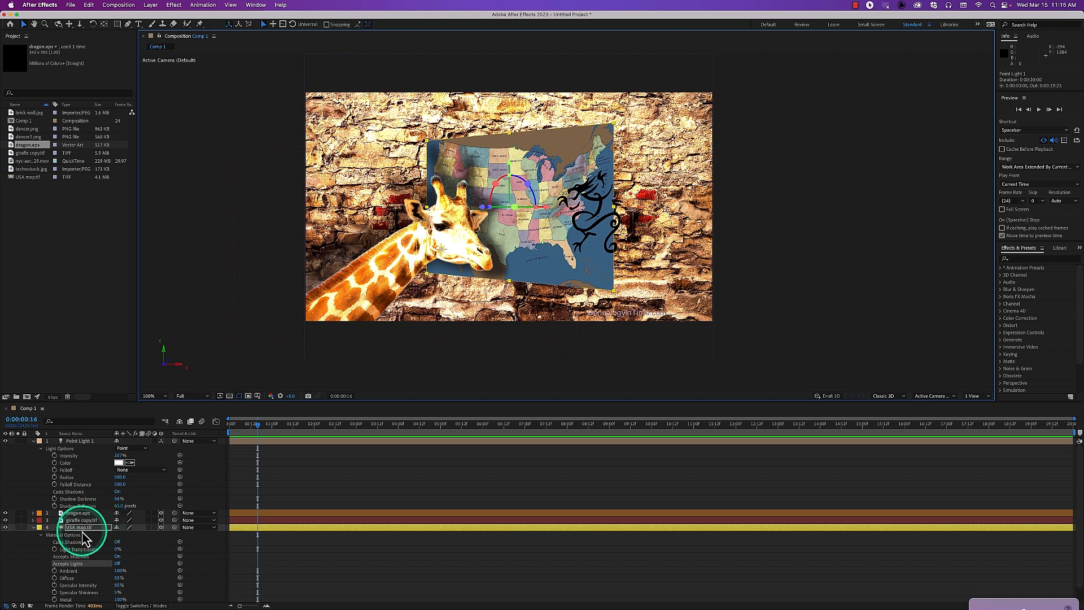
left_click(32, 528)
left_click(69, 520)
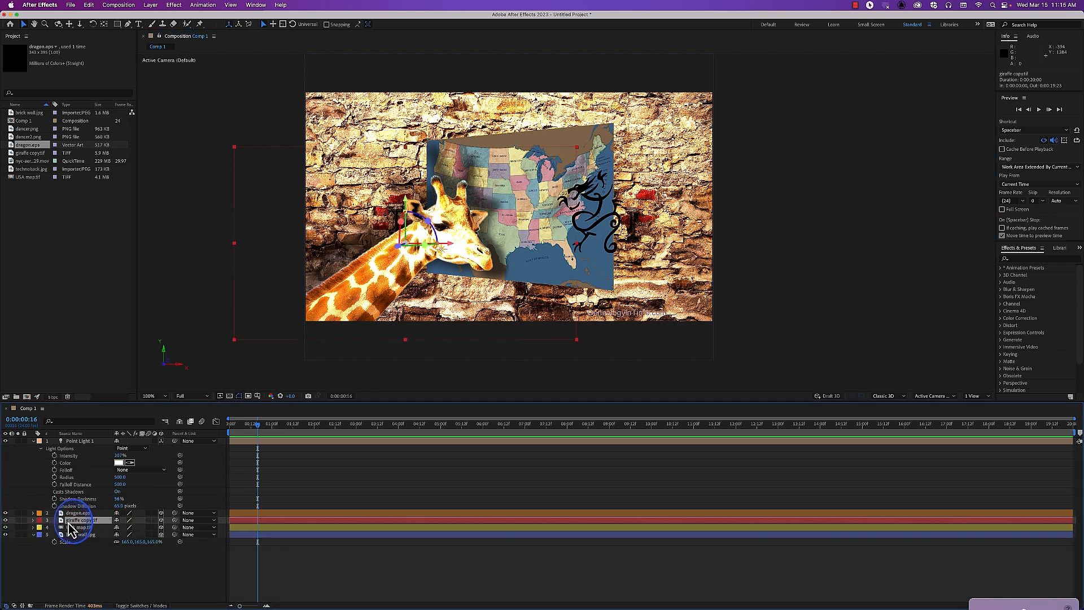
key("a")
key("a")
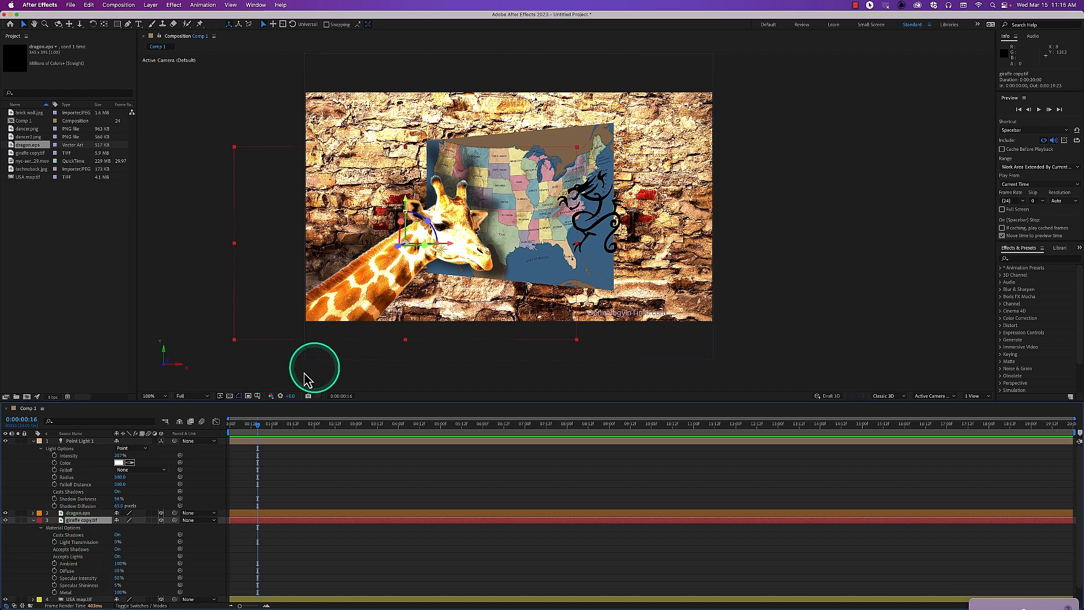
Set the point light's Shadow Diffusion to 0 and raise it again to 11 pixels
left_click_drag(120, 506, 56, 500)
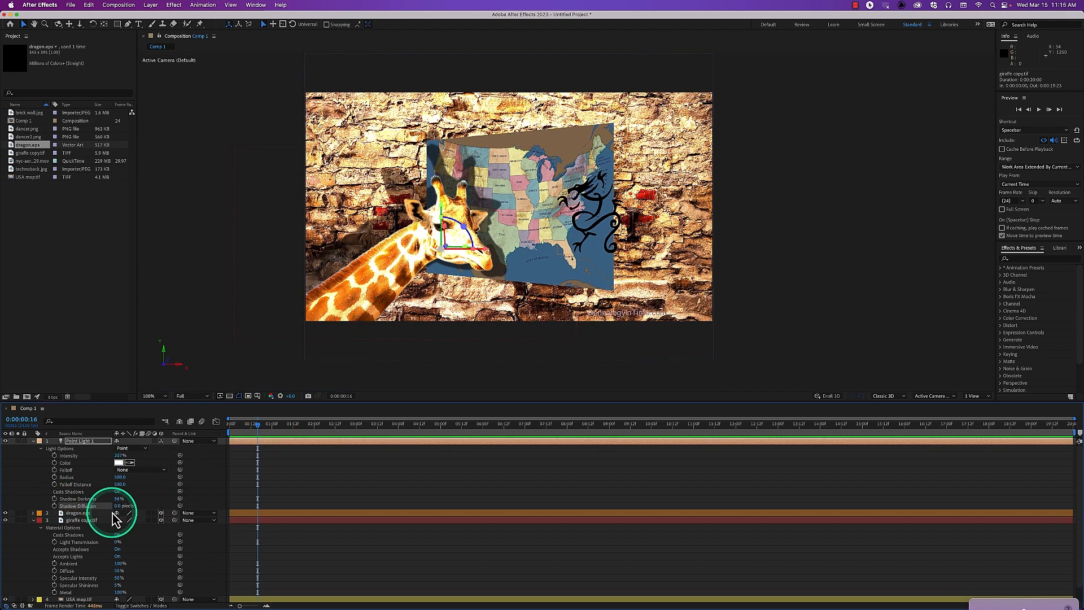
left_click_drag(137, 506, 140, 506)
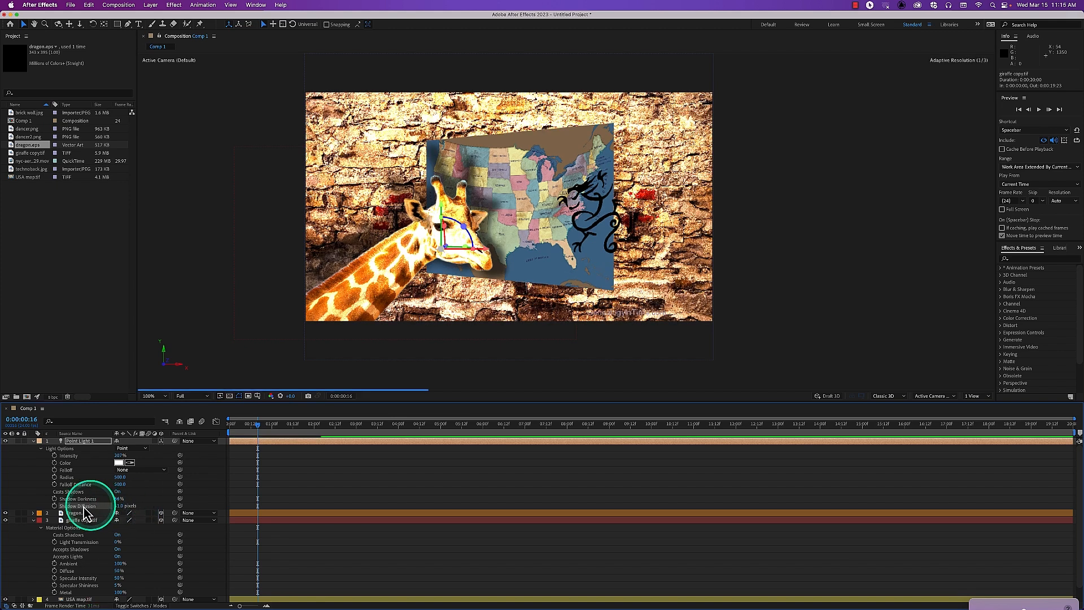
Collapse the giraffe layer and reveal the dragon layer's Material Options
left_click(33, 520)
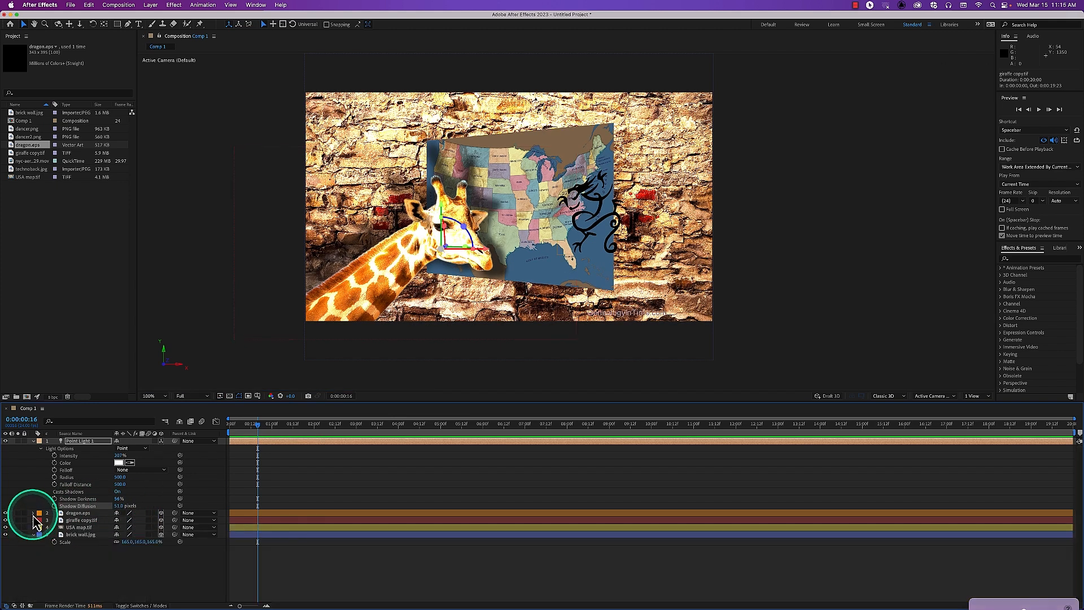
left_click(33, 512)
left_click(78, 512)
left_click(78, 514)
key("a")
key("a")
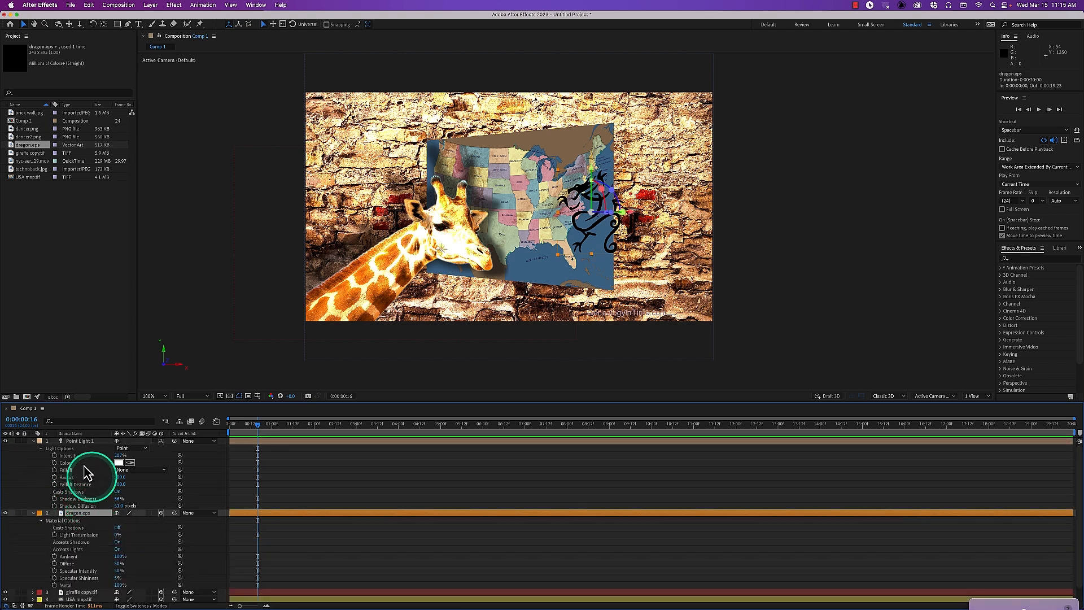
Set the point light's Shadow Diffusion to 0 pixels and turn on Casts Shadows for the dragon layer
left_click(37, 441)
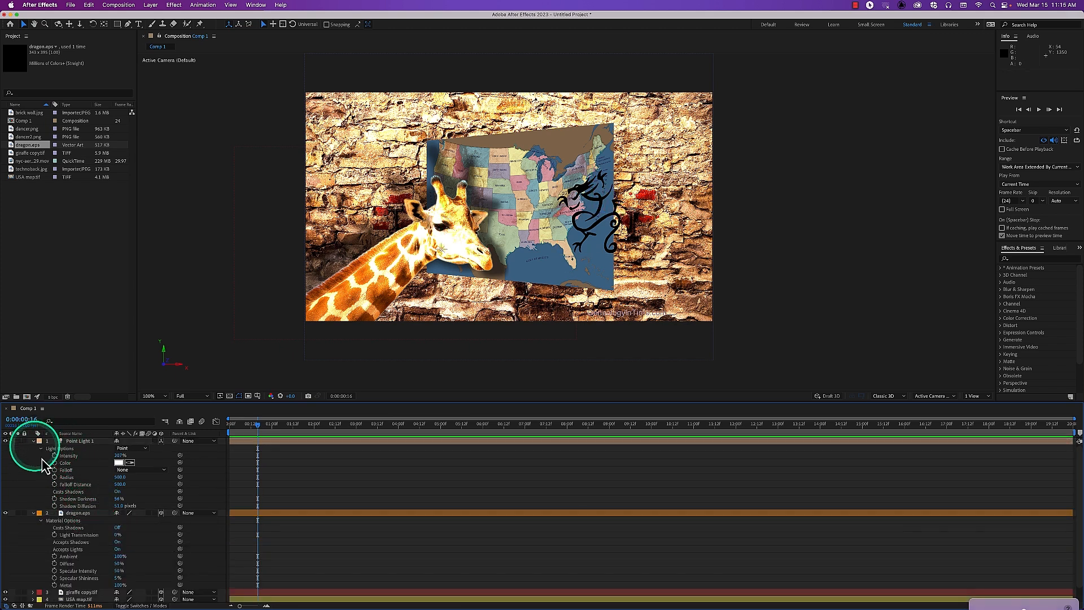
left_click_drag(117, 505, 92, 508)
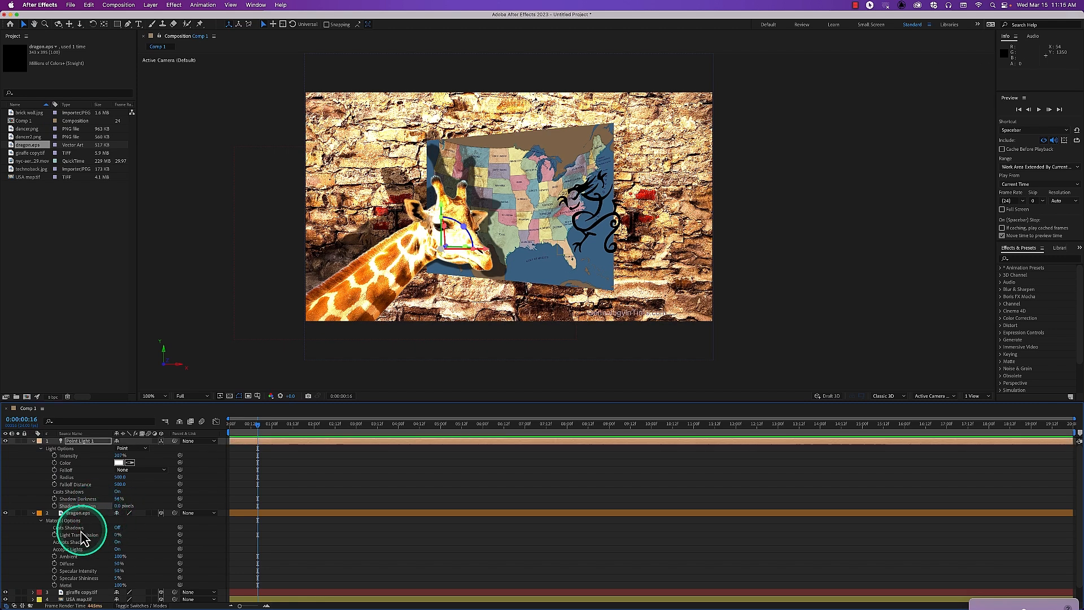
left_click(118, 528)
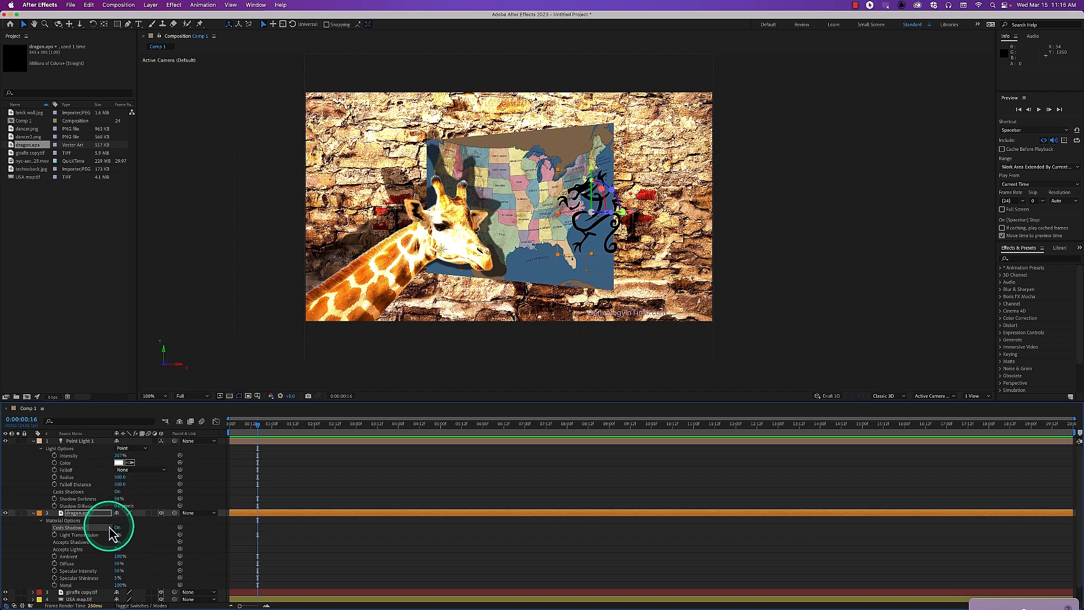
Slide the point light along its X axis to about X 1269, near the dragon
left_click(90, 441)
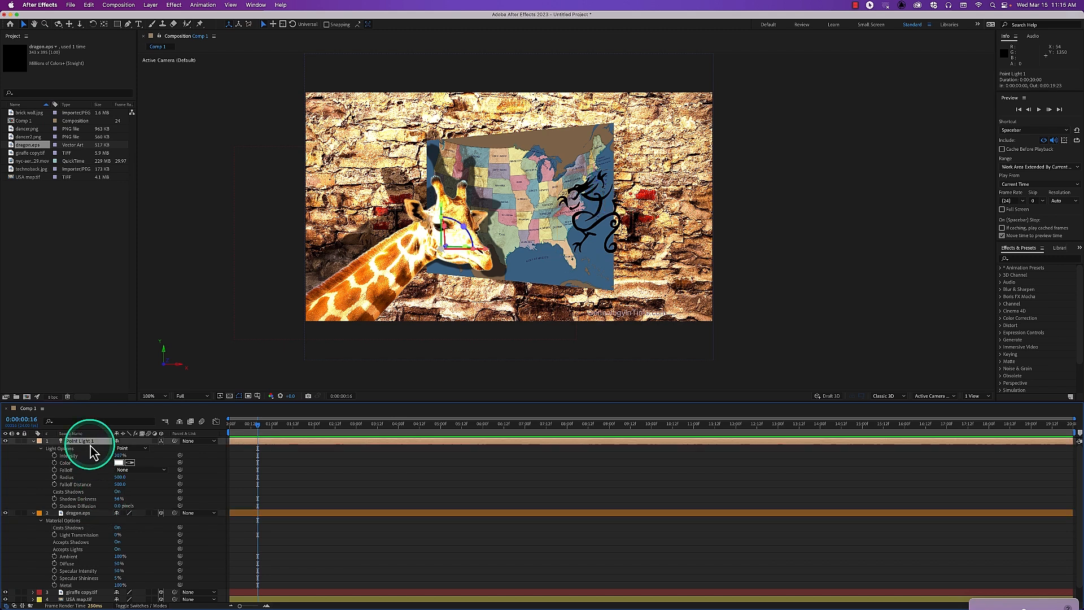
left_click_drag(484, 253, 585, 261)
left_click_drag(638, 258, 637, 248)
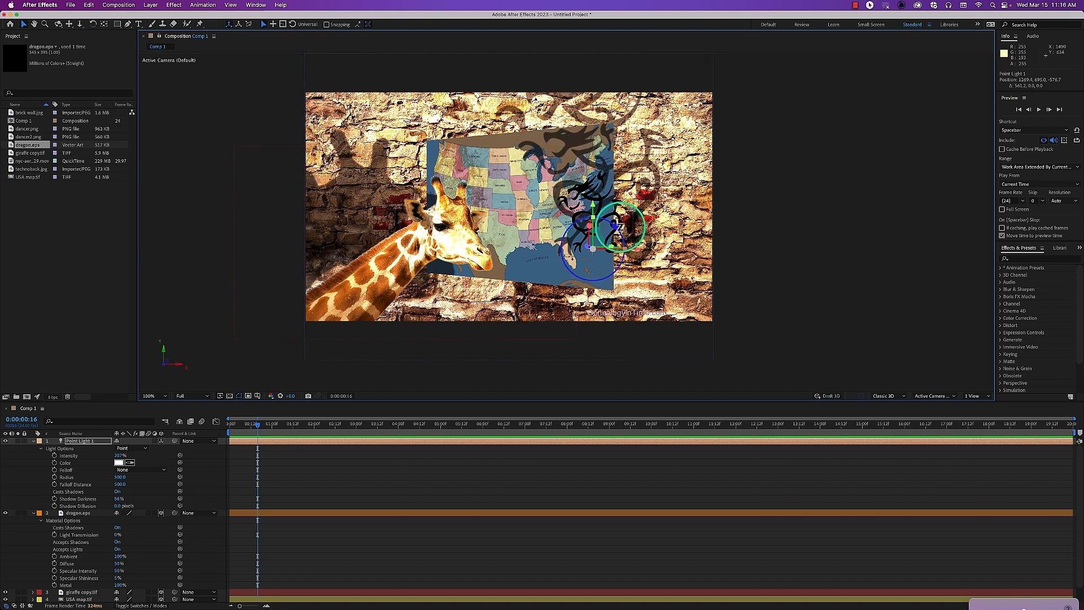
Hide and reshow the dragon layer, and cycle its Casts Shadows setting through Only to Off
left_click(97, 514)
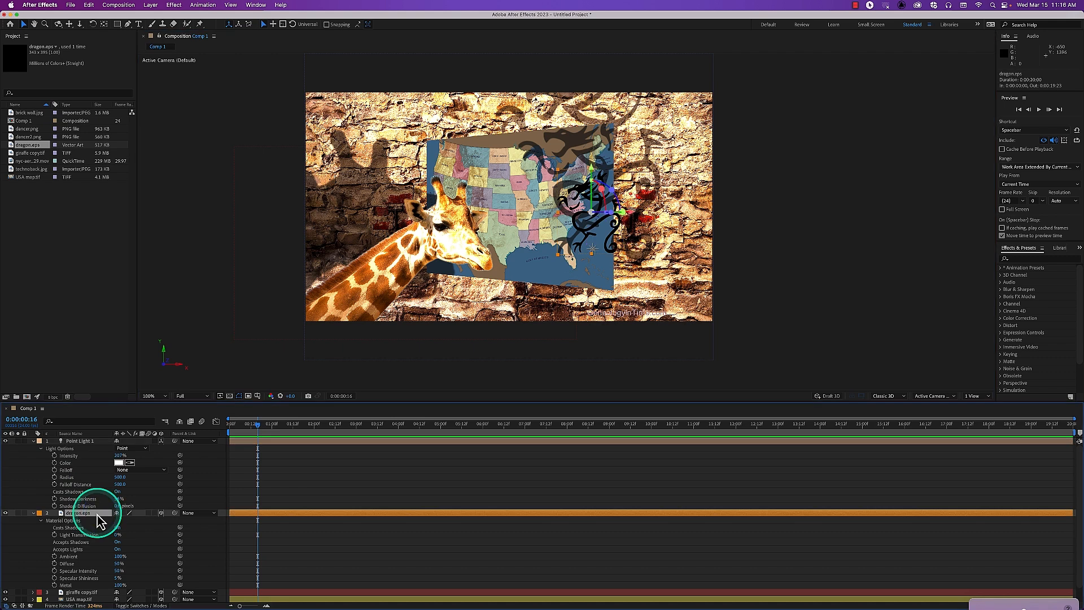
left_click(7, 514)
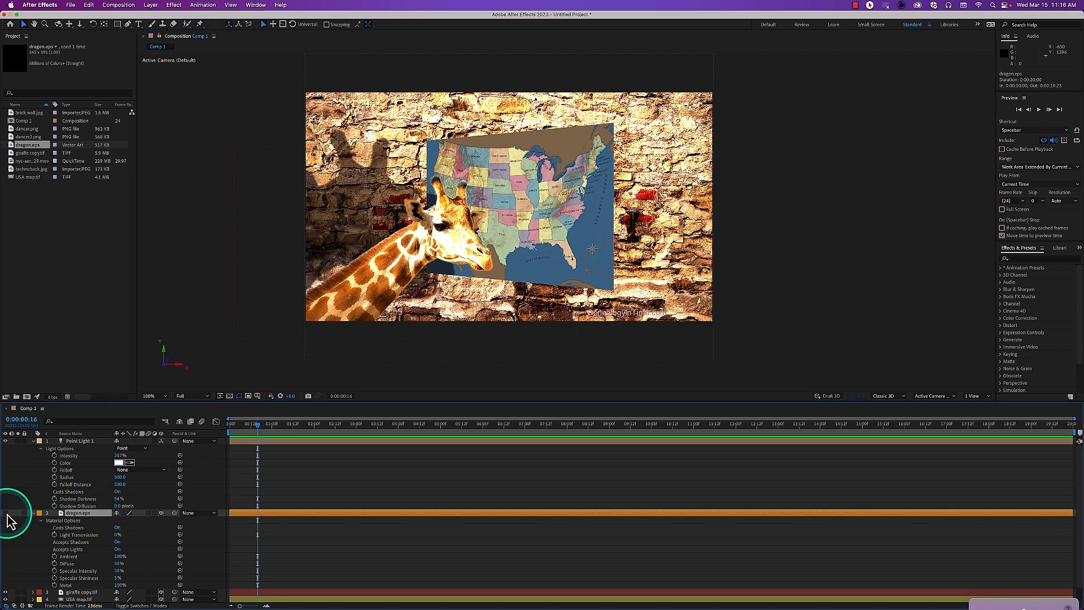
left_click(7, 513)
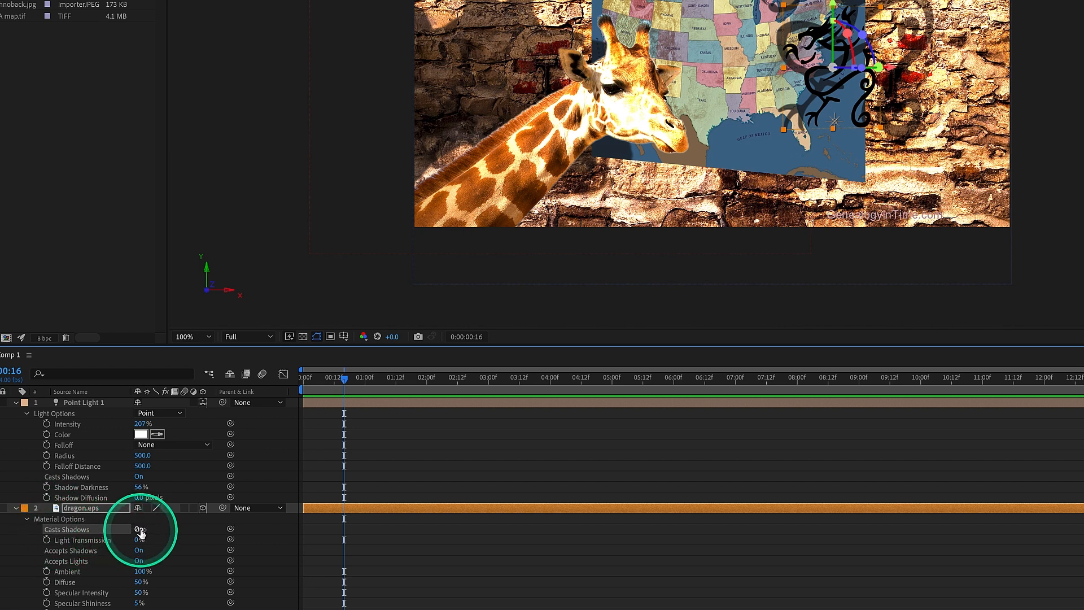
left_click(141, 530)
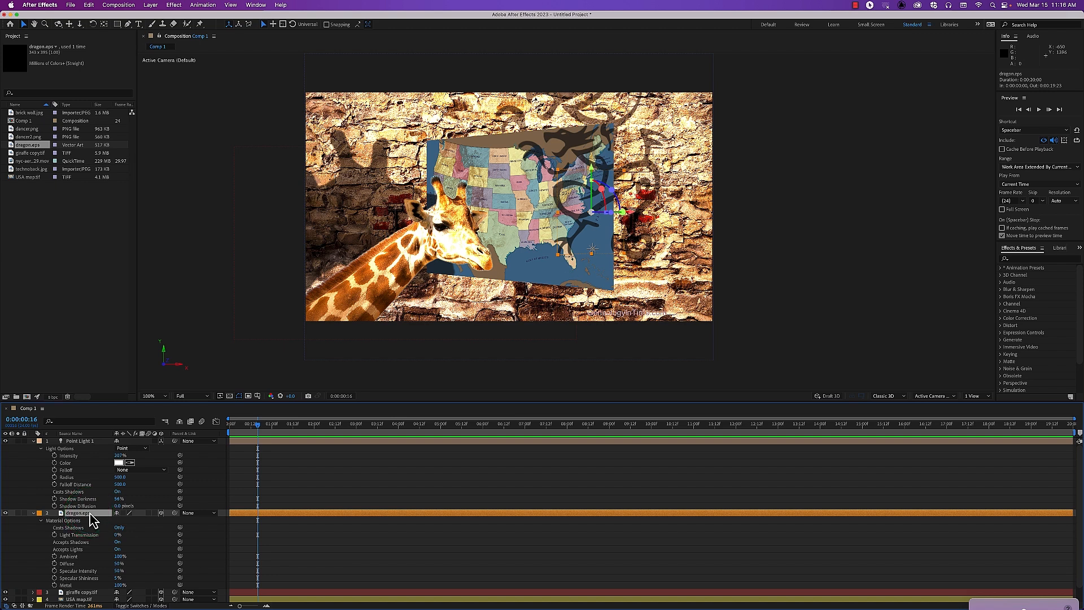
left_click(118, 528)
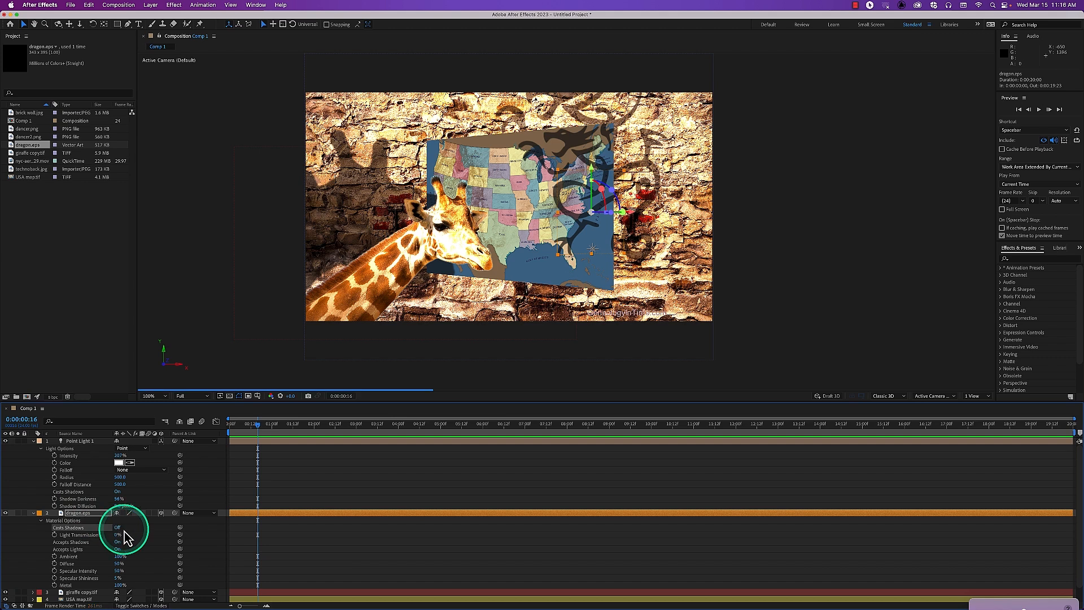
Apply the Generate category's Fill effect to the dragon layer with its default red color
left_click(177, 5)
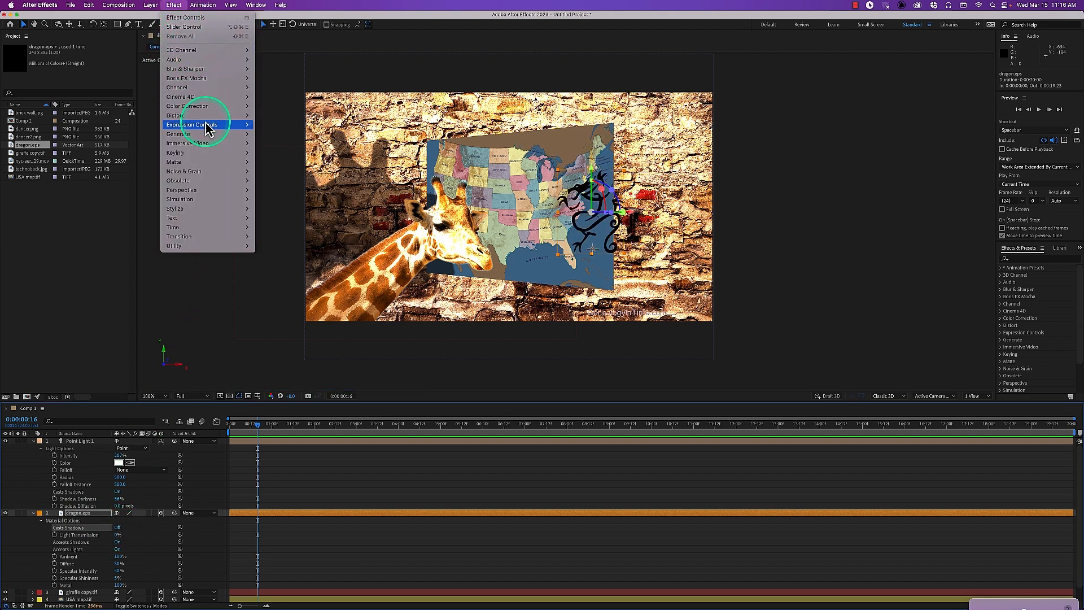
mouse_move(202, 138)
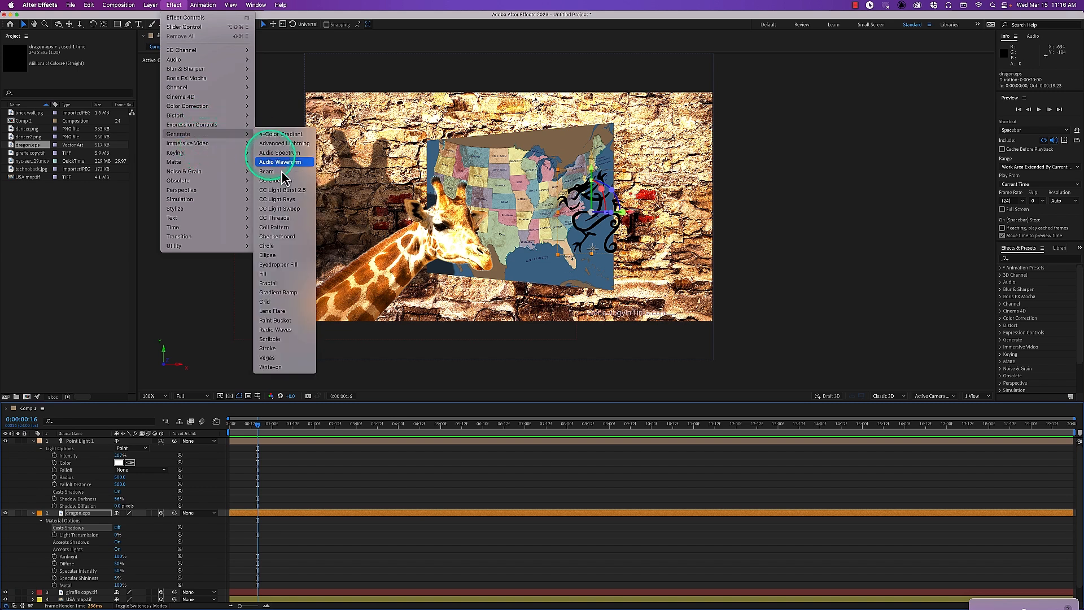
left_click(289, 275)
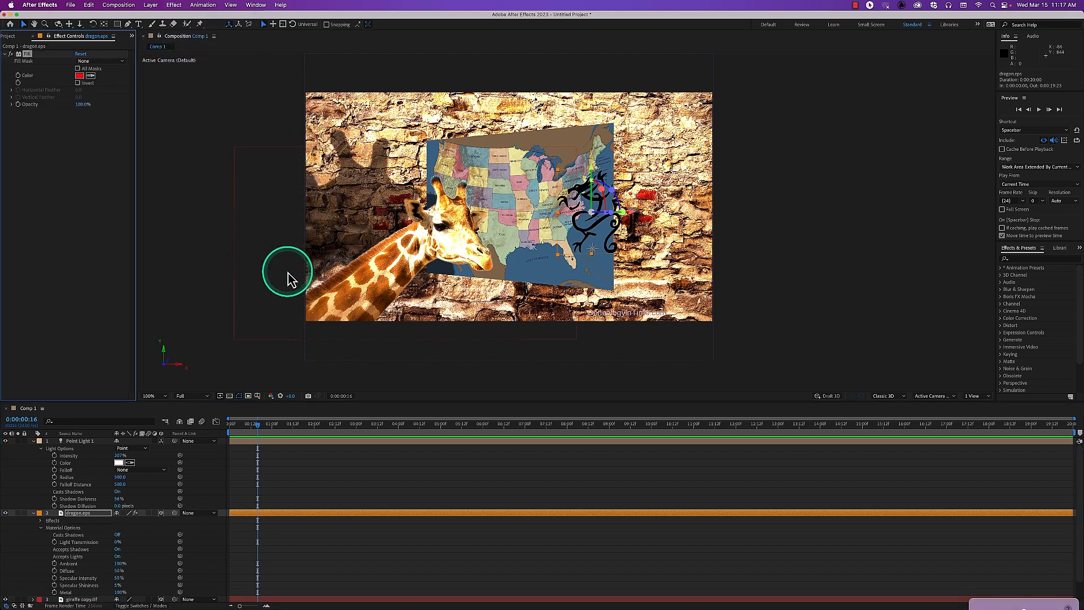
Set the dragon layer's Casts Shadows to Only and slide the point light along its X axis to about X 1171
left_click(118, 535)
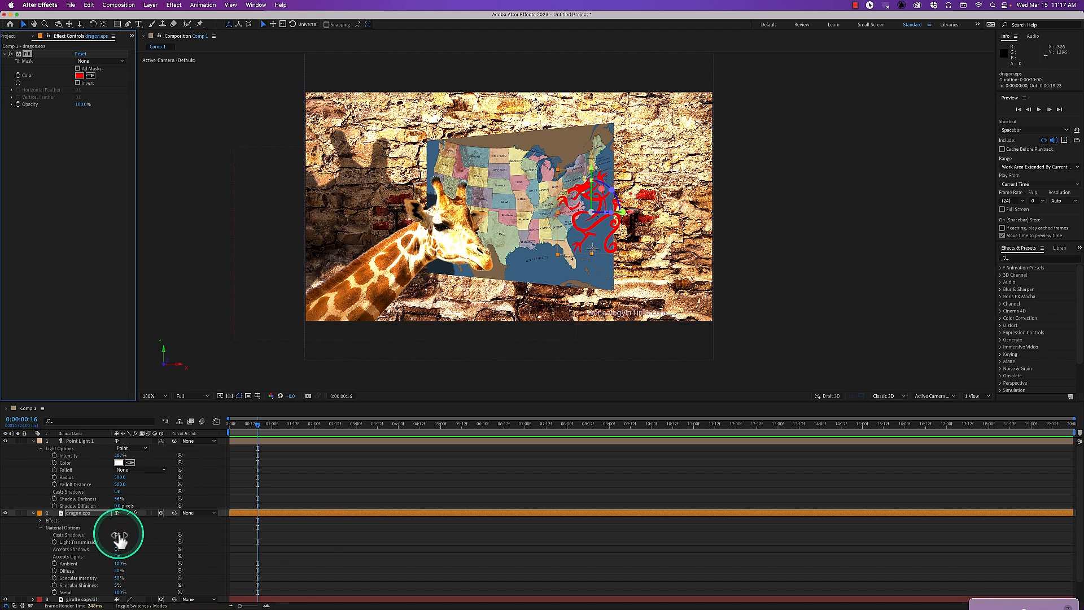
left_click(118, 536)
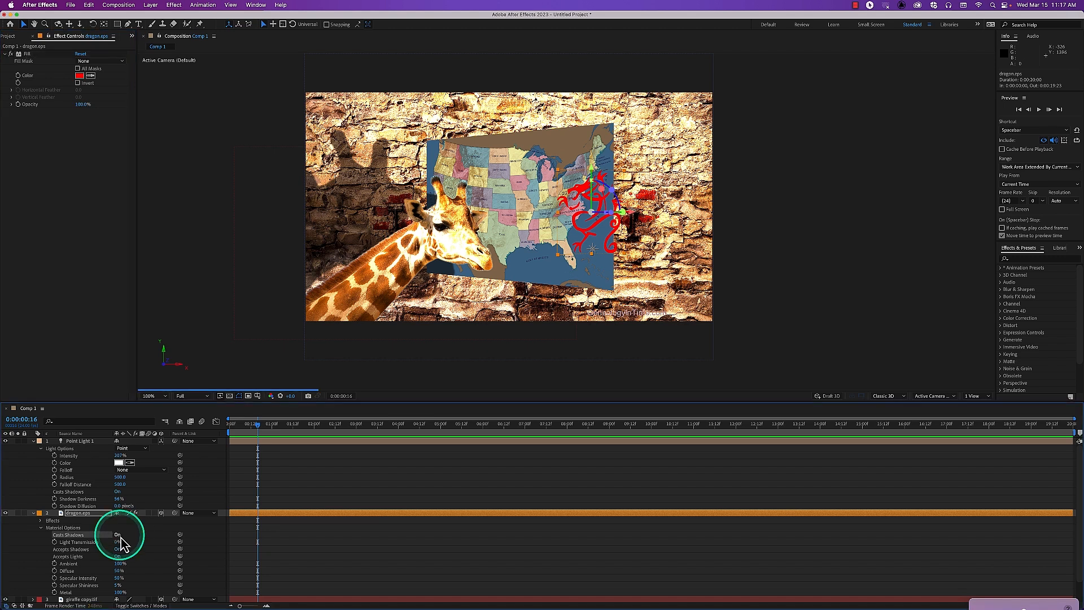
left_click(118, 534)
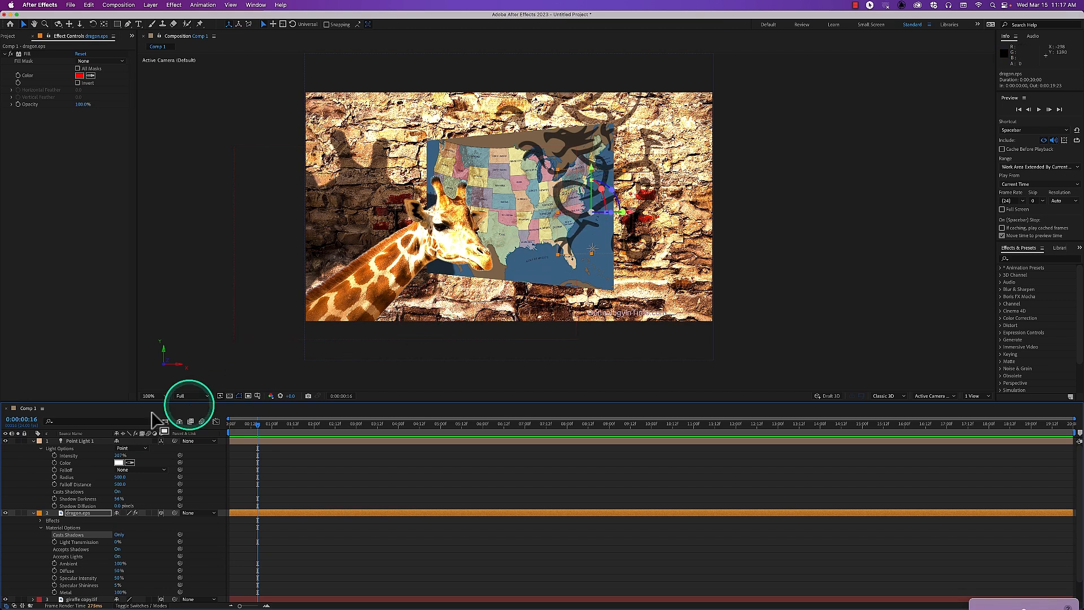
left_click(83, 442)
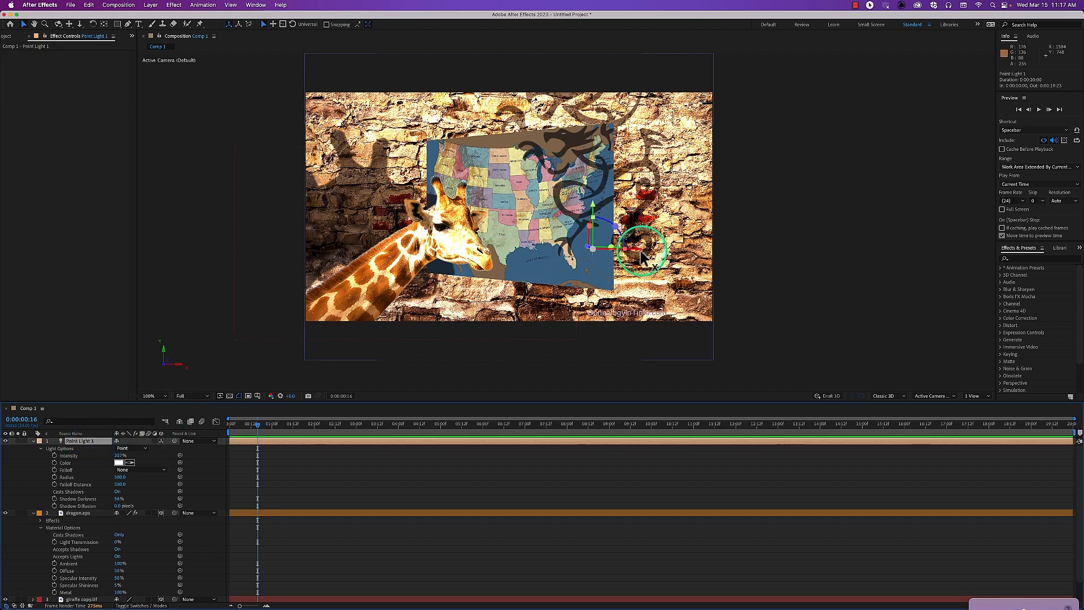
left_click_drag(639, 254, 606, 297)
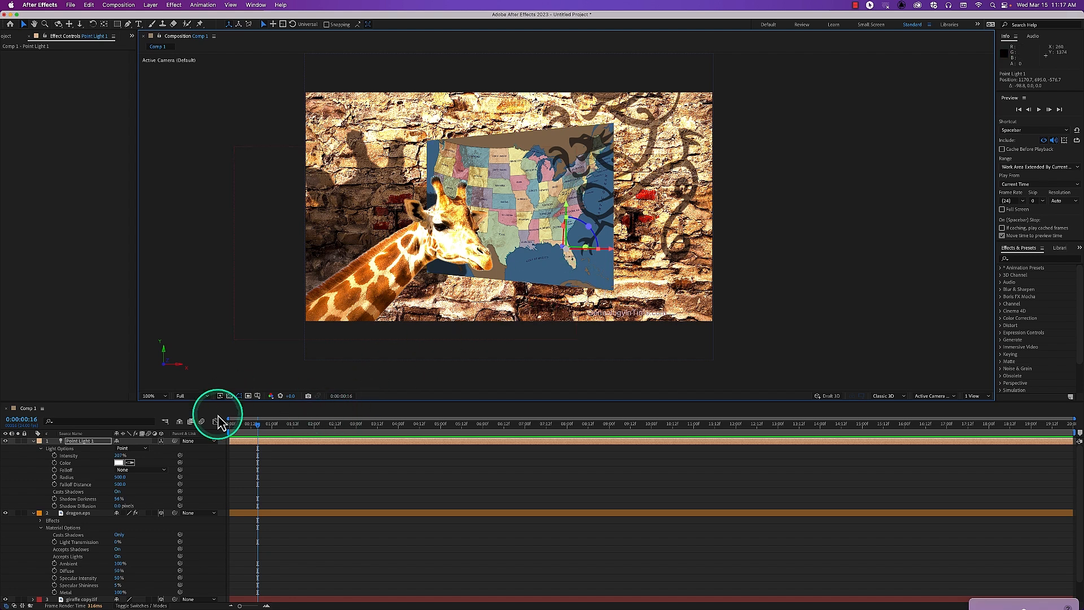
Collapse the dragon layer and set Accepts Shadows to Only in the USA map layer's Material Options
left_click(33, 513)
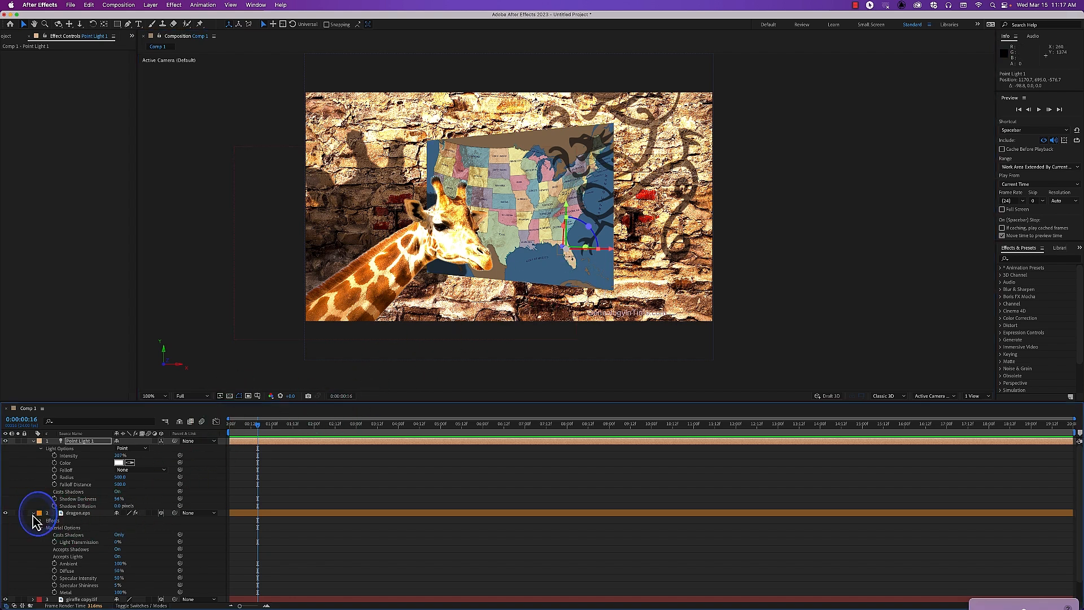
left_click(79, 520)
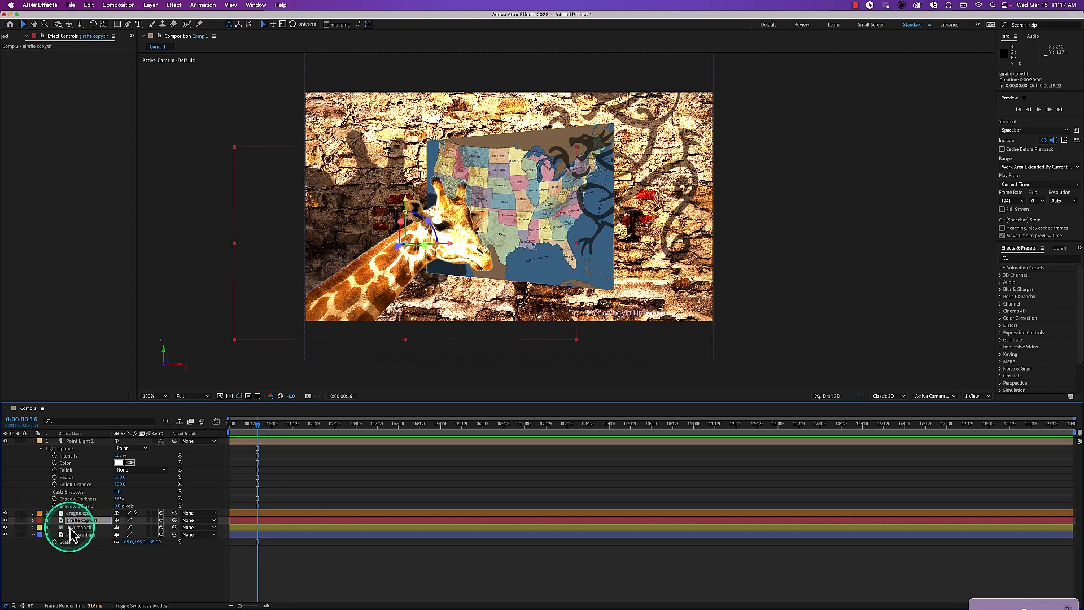
left_click(75, 528)
key("a")
key("a")
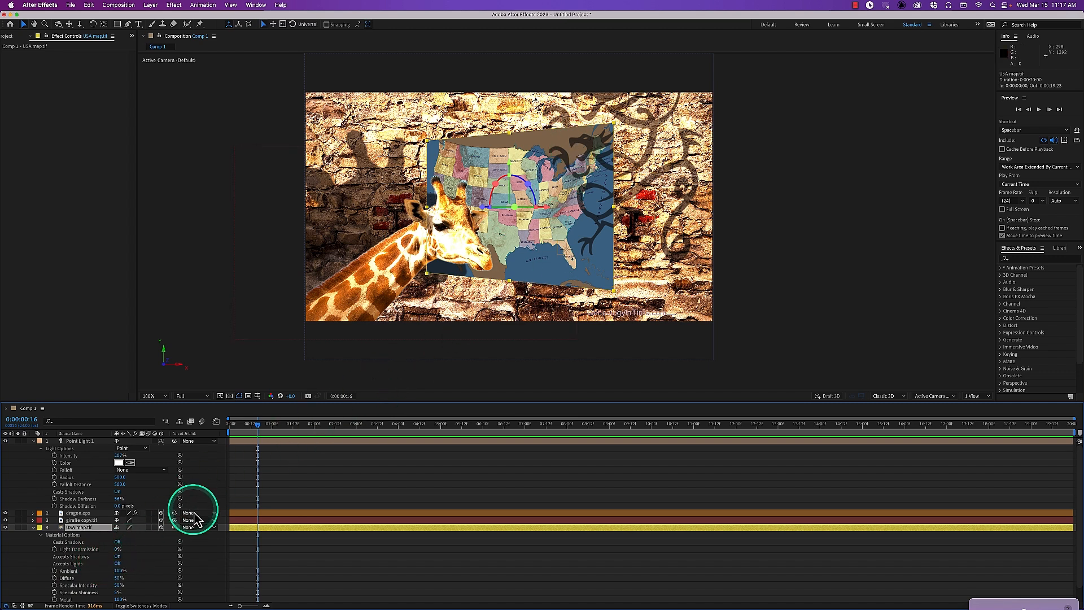
left_click(119, 556)
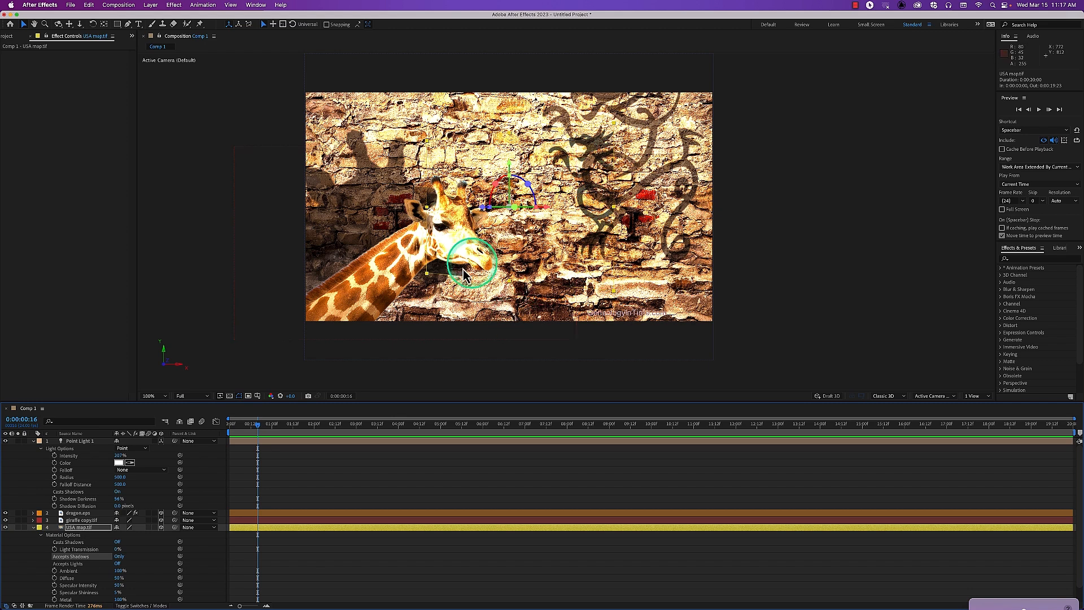
Slide the point light to about X 1235 and set its Shadow Darkness to 91%
left_click(103, 440)
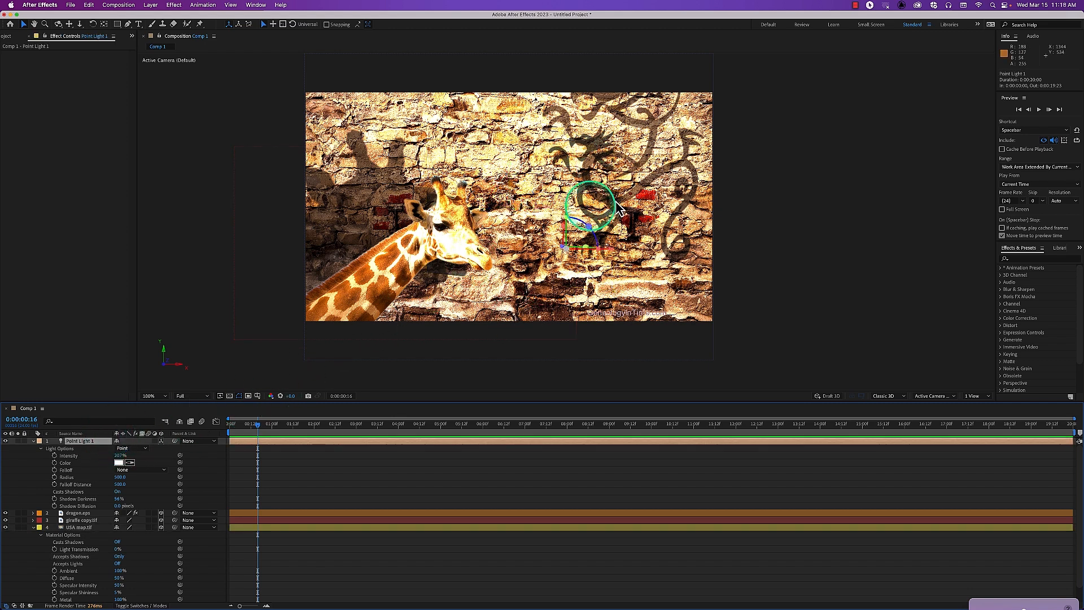
left_click_drag(616, 248, 577, 252)
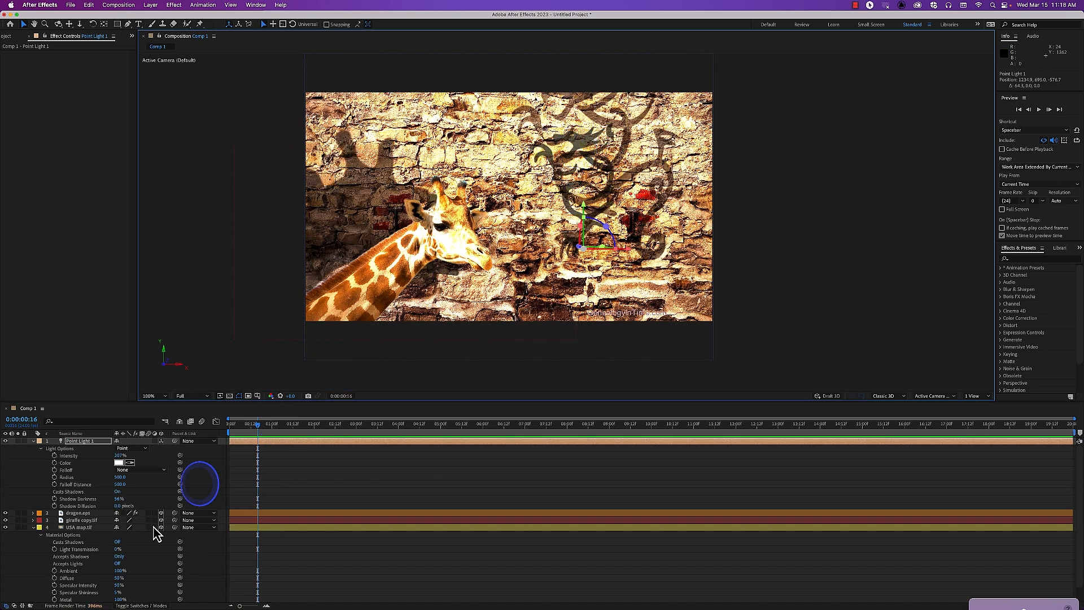
mouse_move(119, 503)
left_mouse_down()
mouse_move(181, 502)
mouse_move(131, 503)
left_mouse_up()
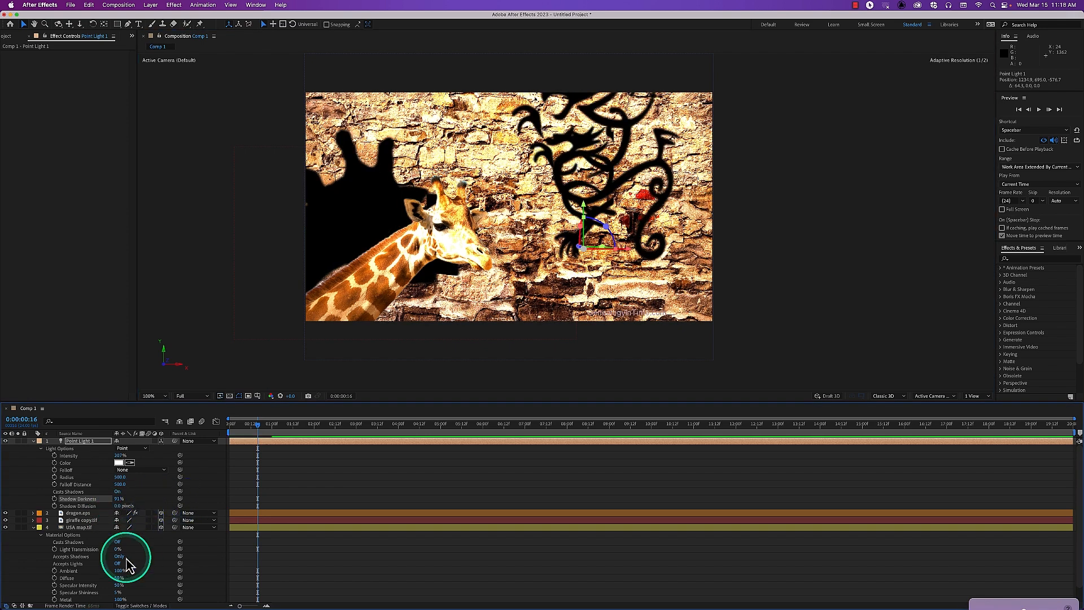
Slide the point light to about X 1506 and turn off Accepts Shadows for the USA map layer
left_click(86, 443)
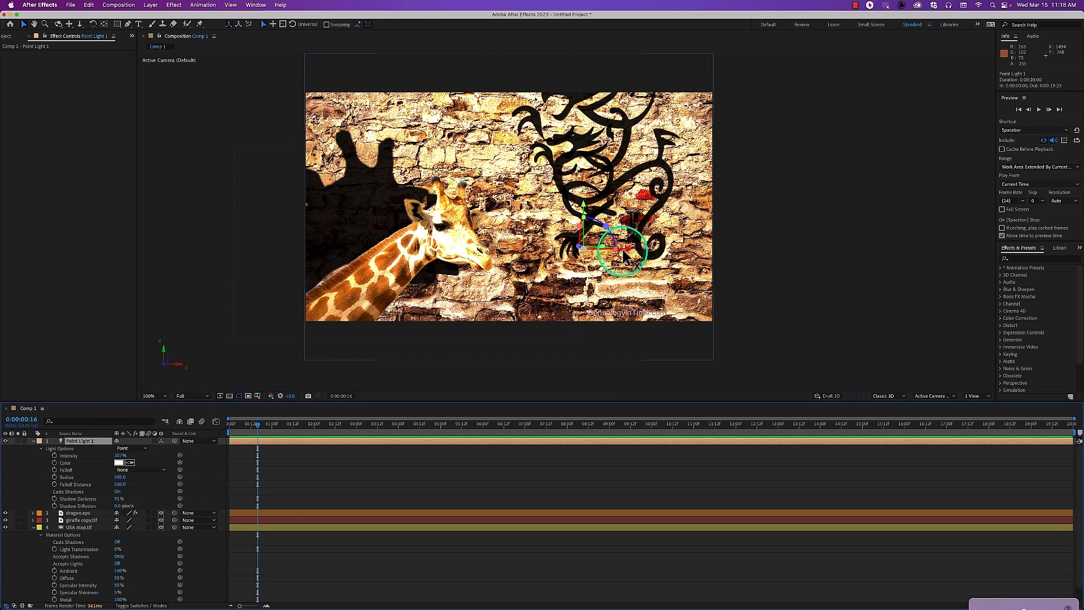
left_click_drag(629, 255, 680, 285)
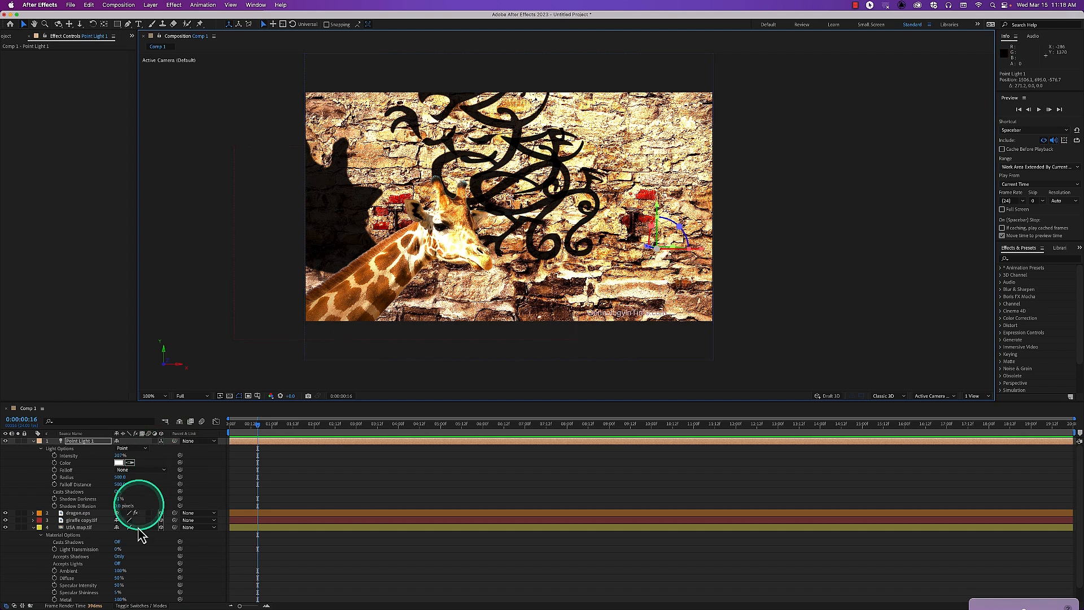
left_click(118, 557)
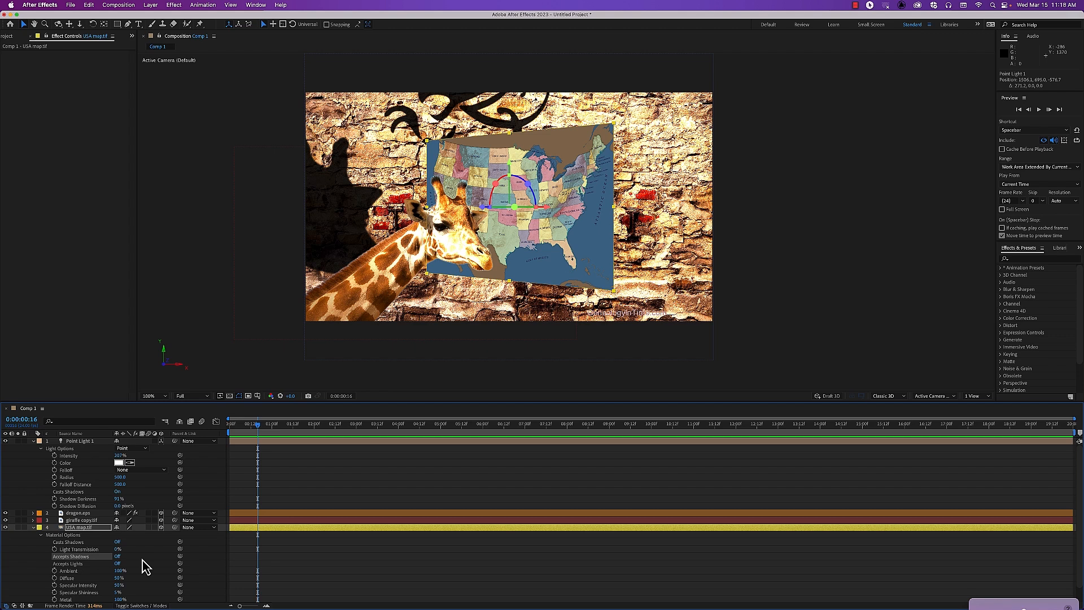
Set the giraffe layer's Casts Shadows to Only and slide the point light along its X axis to about X 1149
left_click(93, 520)
key("a")
key("a")
left_click(117, 535)
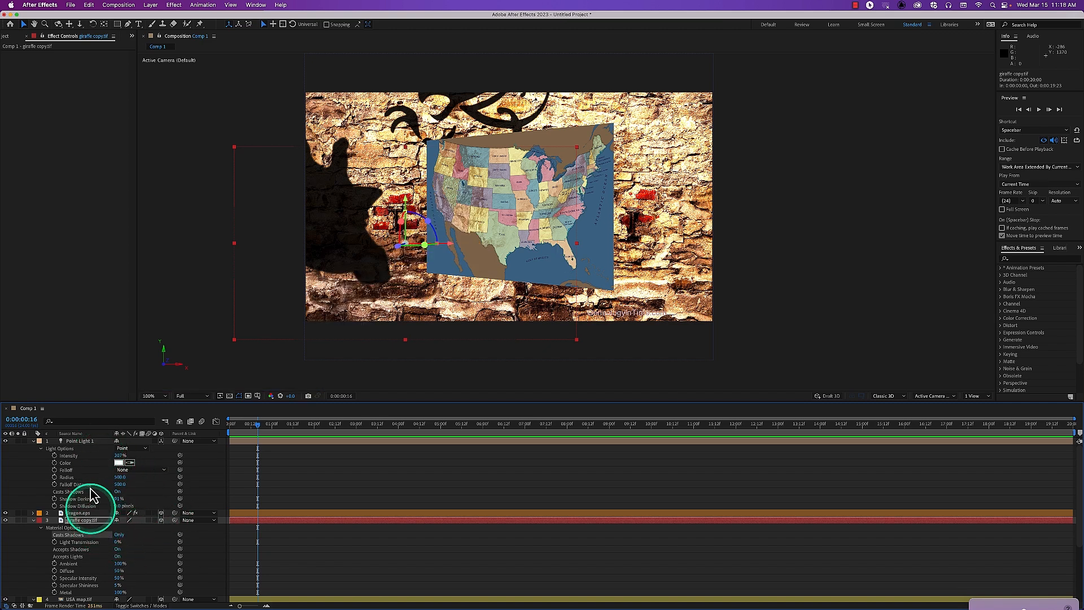
left_click(90, 441)
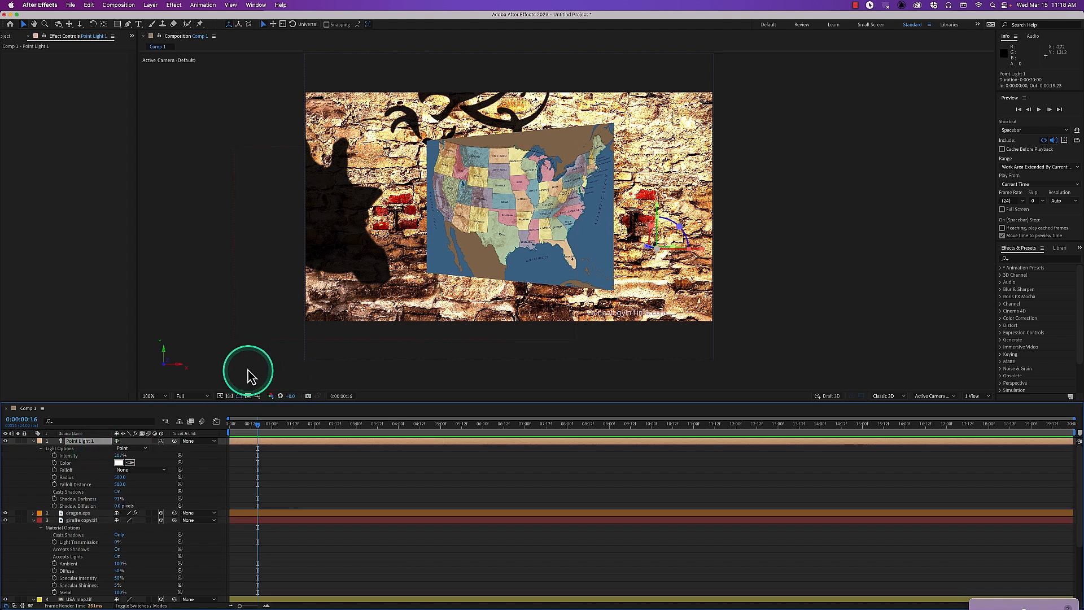
left_click_drag(703, 257, 605, 275)
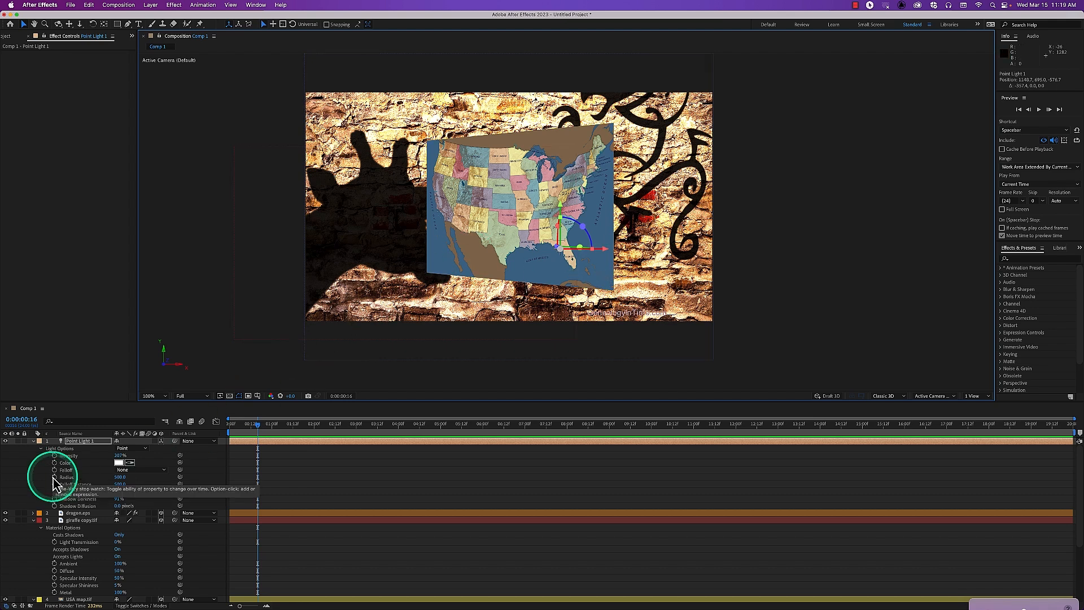
Set the point light's Falloff to Smooth, with Radius 673 and Falloff Distance 885
left_click(87, 442)
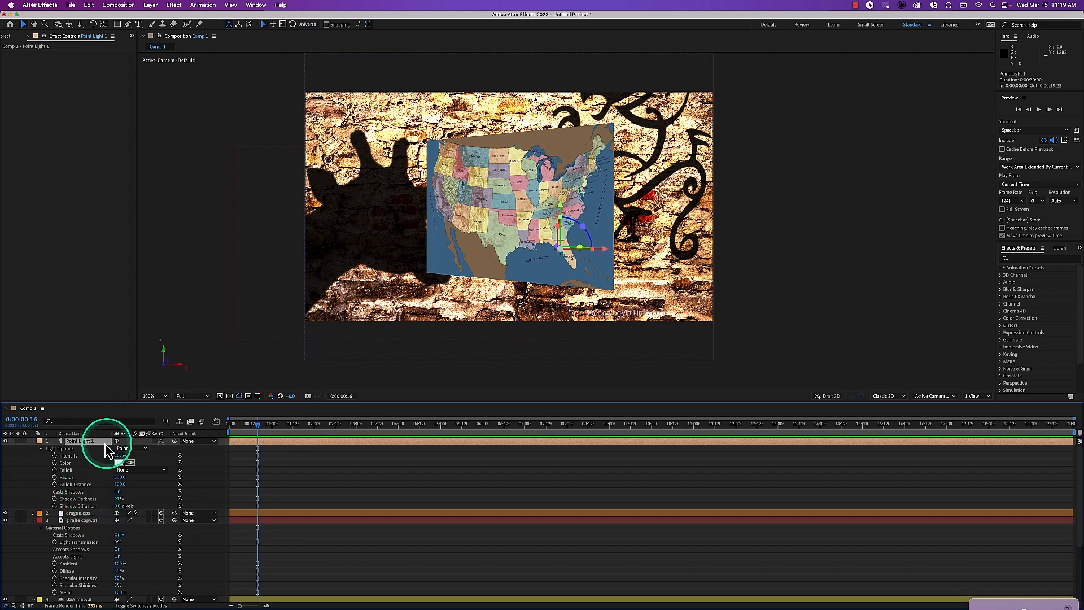
left_click(69, 470)
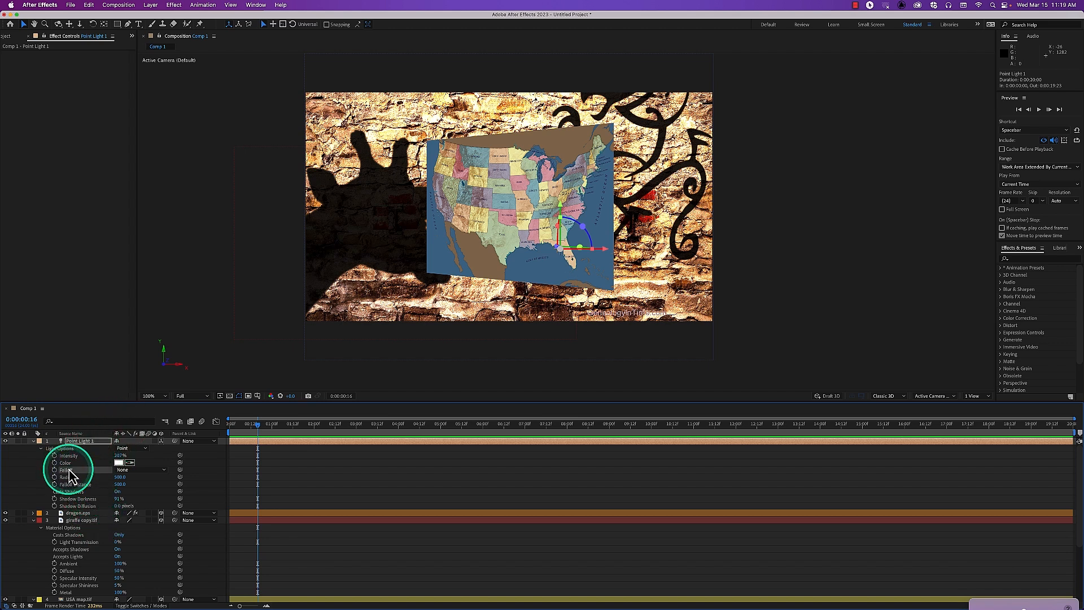
key("h")
left_click_drag(375, 295, 274, 333)
key("v")
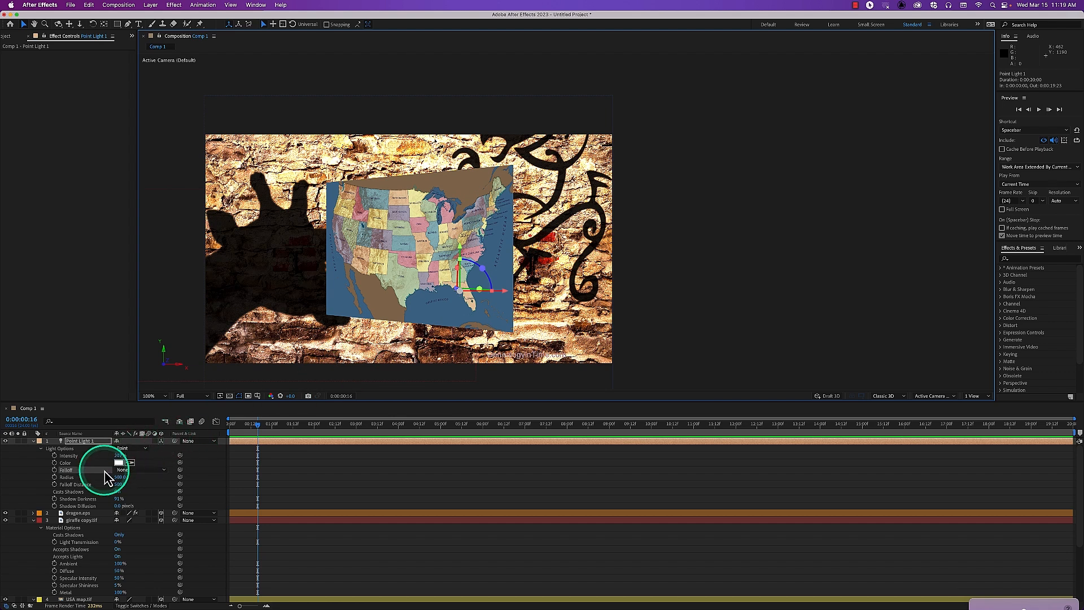
left_click(121, 471)
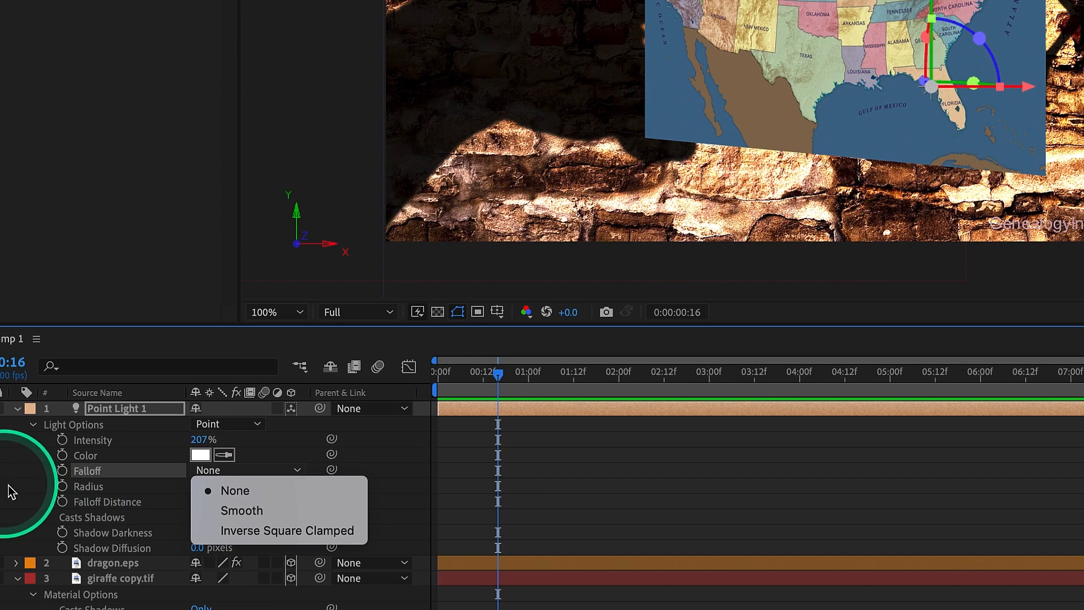
left_click(245, 511)
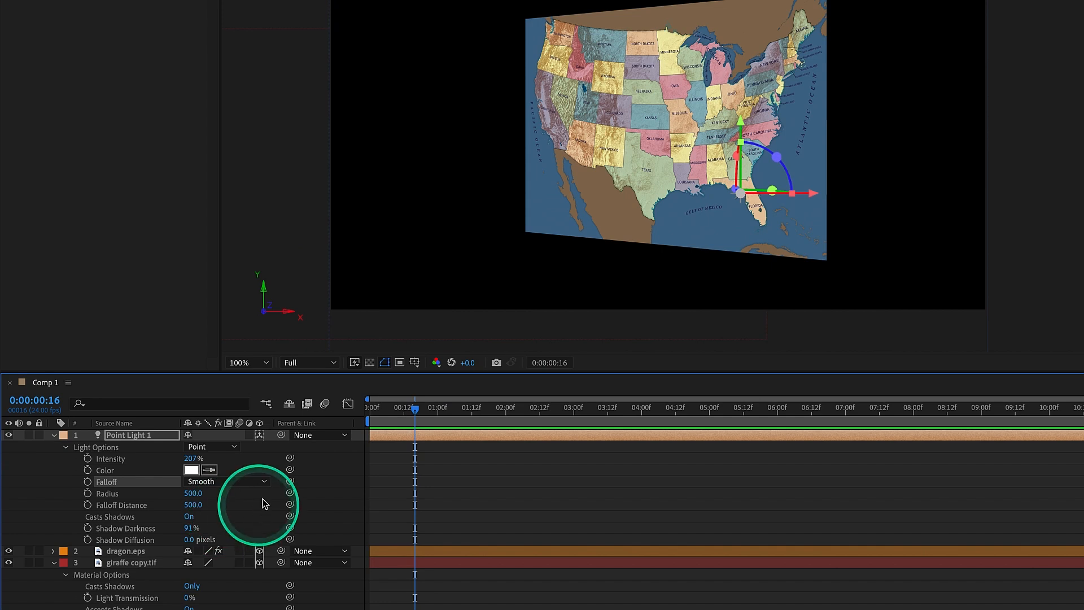
left_click_drag(193, 494, 557, 240)
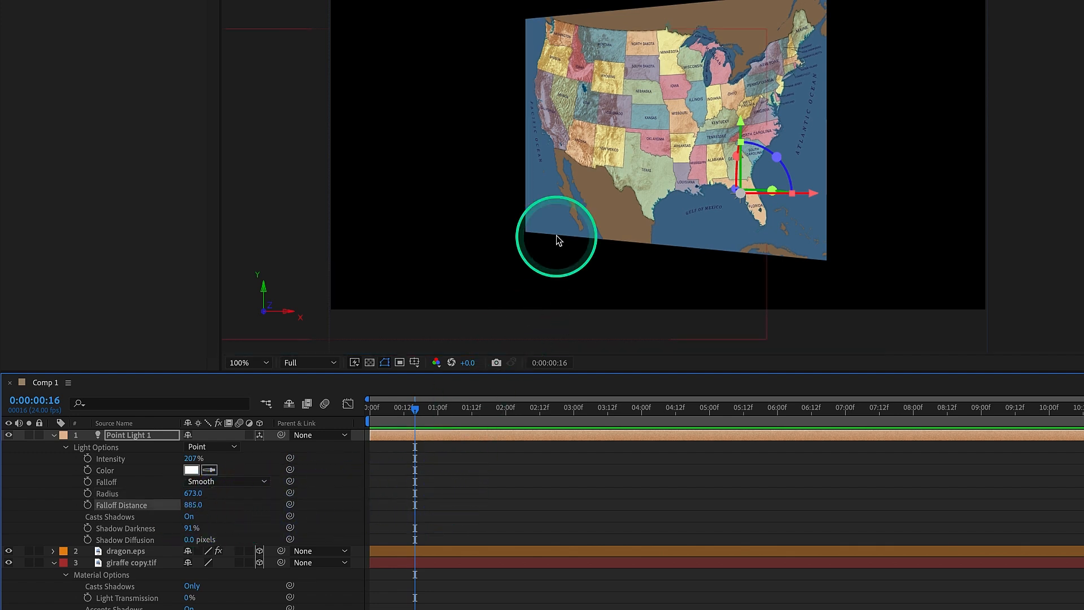
Show the composition in two views and move the point light to about X 845 and Z -2301
left_click_drag(668, 298, 501, 339)
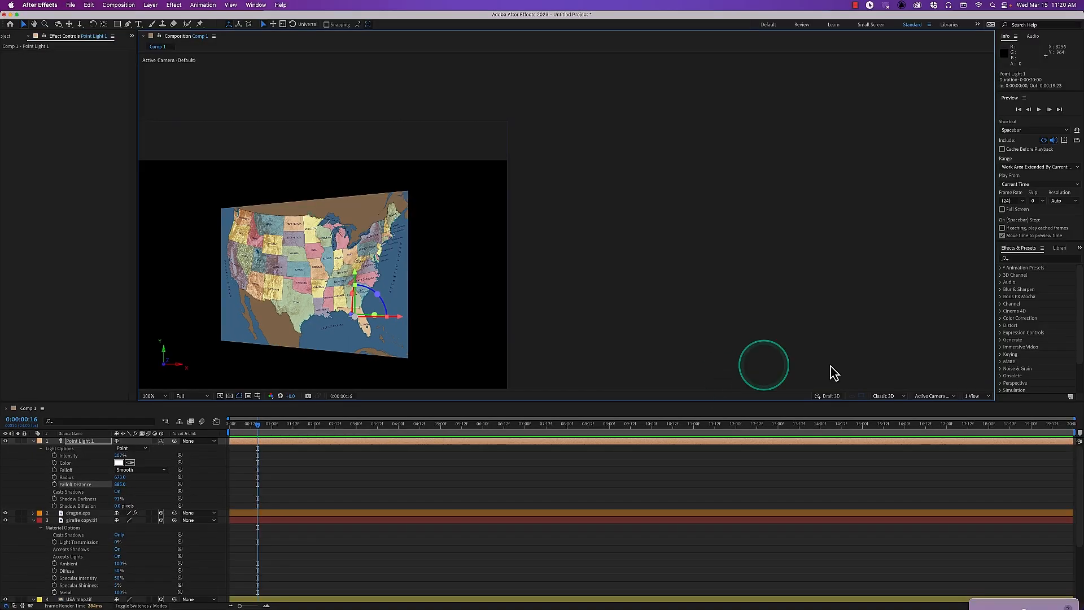
left_click(975, 397)
left_click(979, 413)
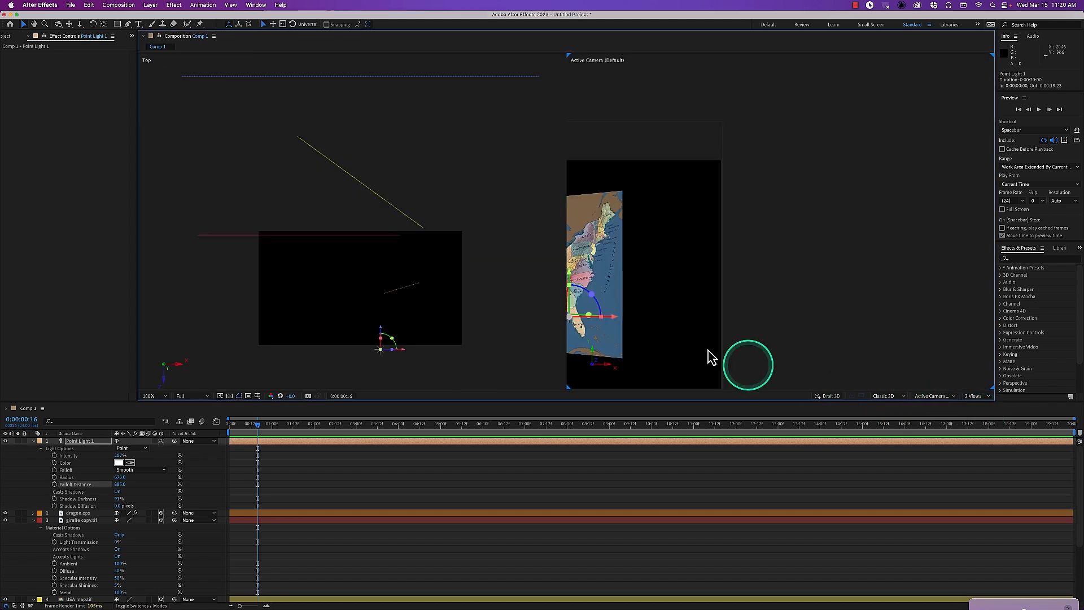
left_click_drag(398, 350, 365, 353)
key("space")
left_click_drag(651, 317, 796, 274)
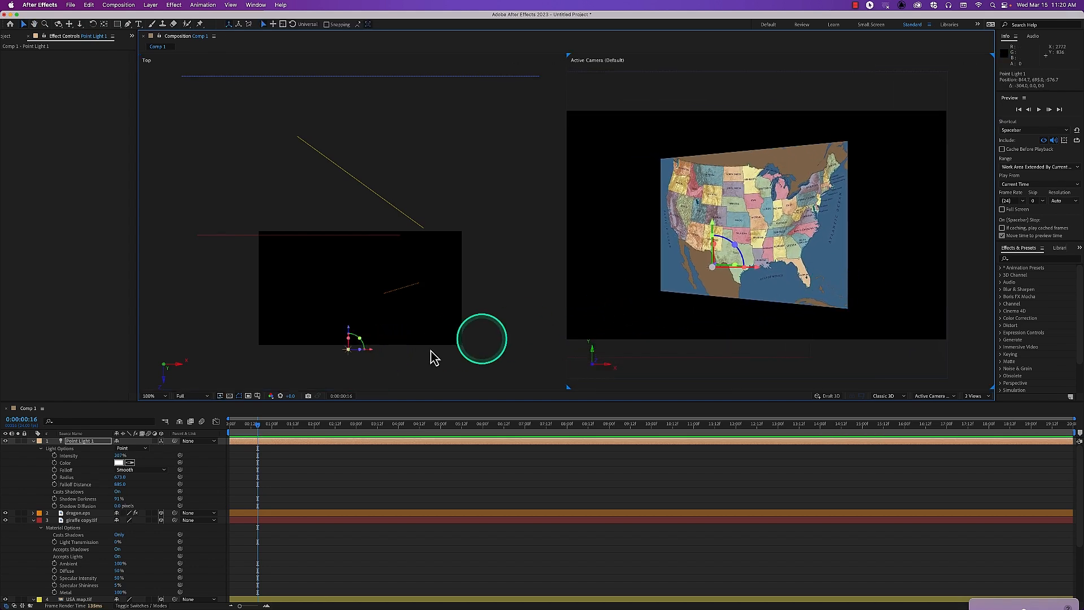
left_click_drag(355, 331, 344, 525)
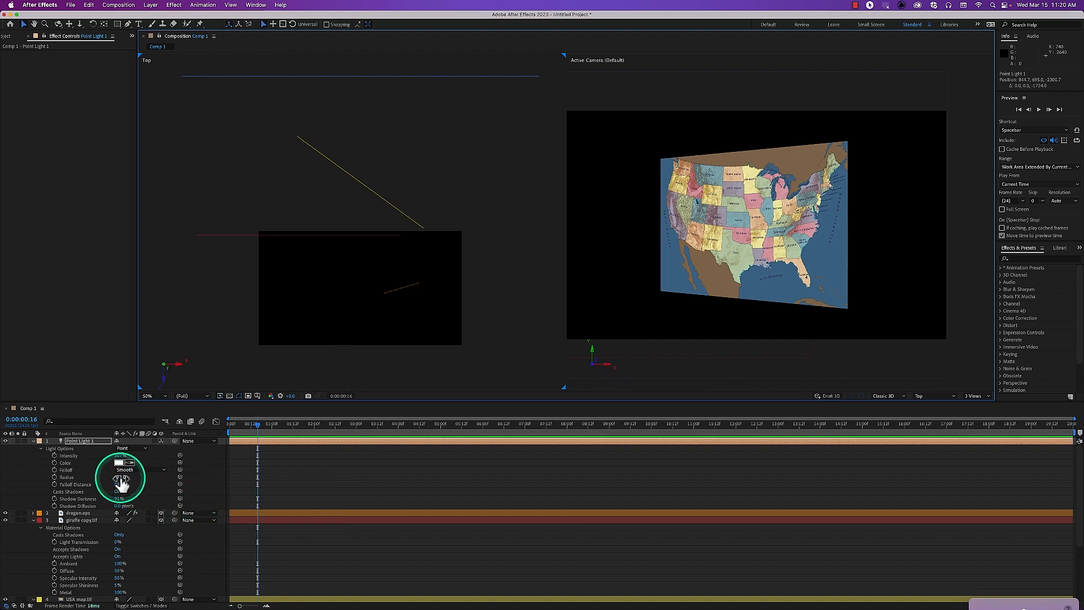
Raise the point light's Radius to about 3949 and pull the light back to about Z -2485
left_click_drag(121, 480, 180, 487)
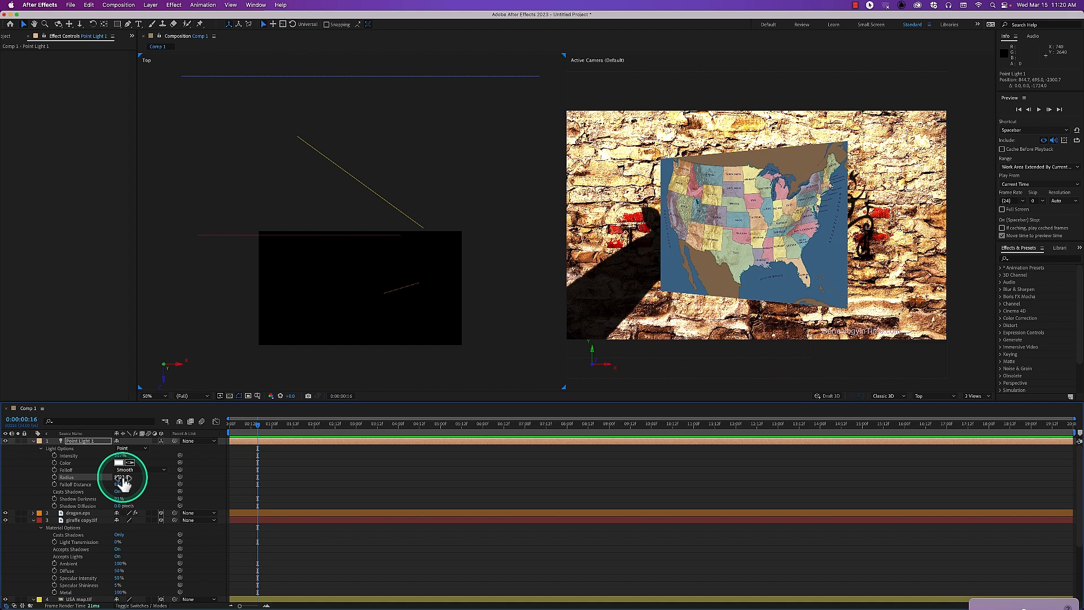
left_click_drag(121, 478, 82, 488)
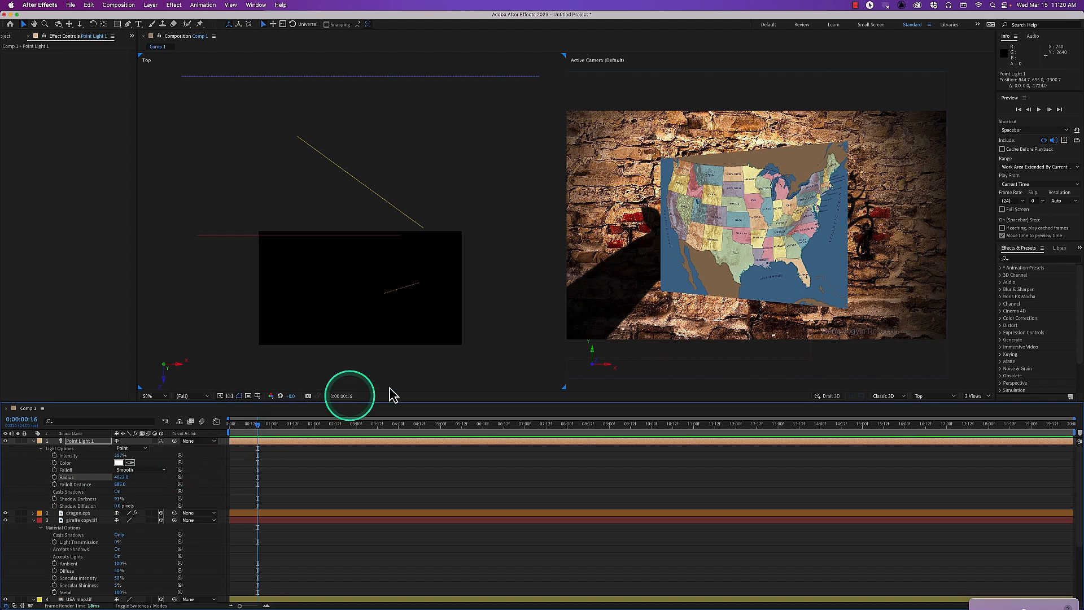
key("comma")
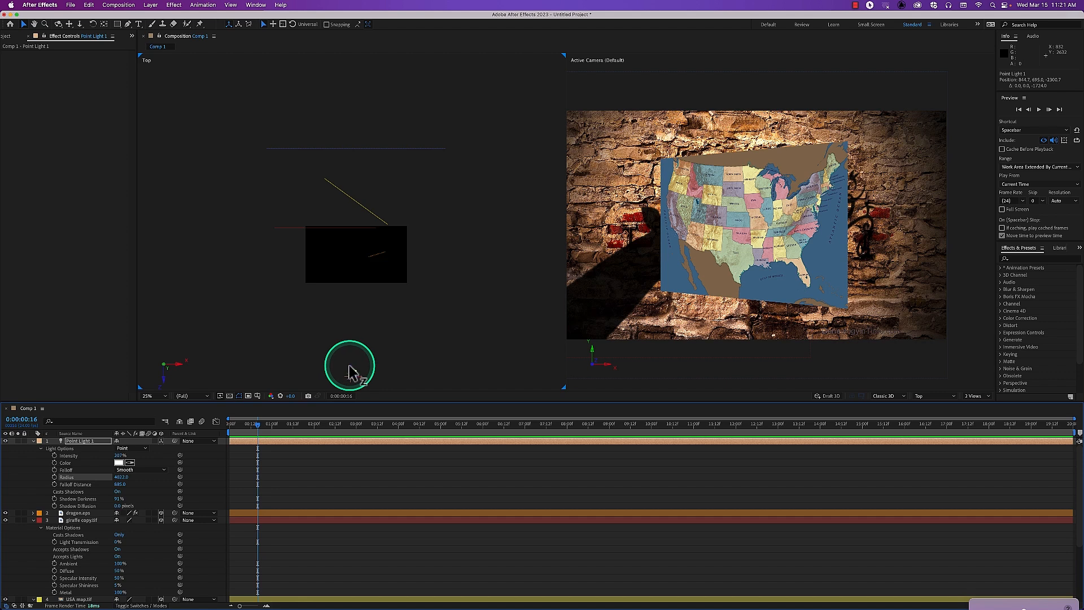
mouse_move(351, 373)
left_mouse_down()
mouse_move(352, 362)
mouse_move(351, 375)
left_mouse_up()
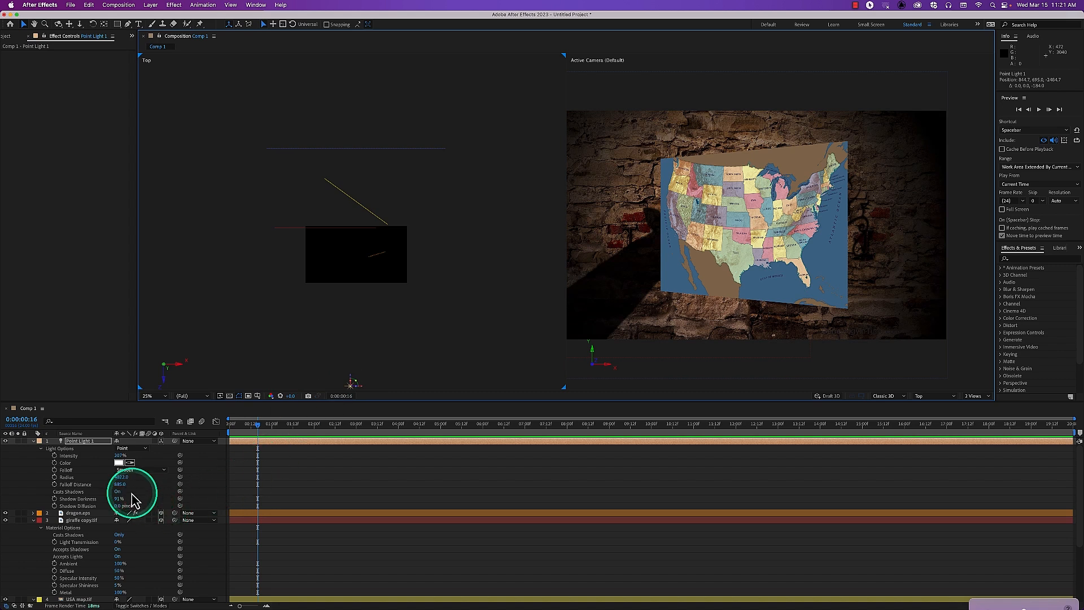
left_click_drag(119, 483, 90, 477)
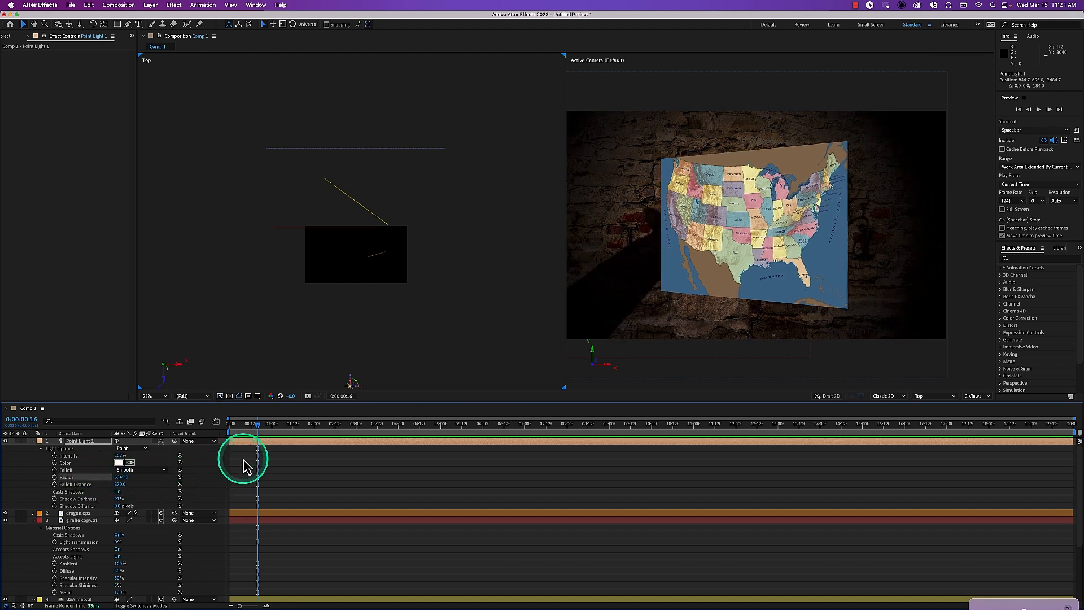
Switch the point light's Falloff to None and back to Smooth to compare the lighting
left_click(141, 470)
left_click(144, 480)
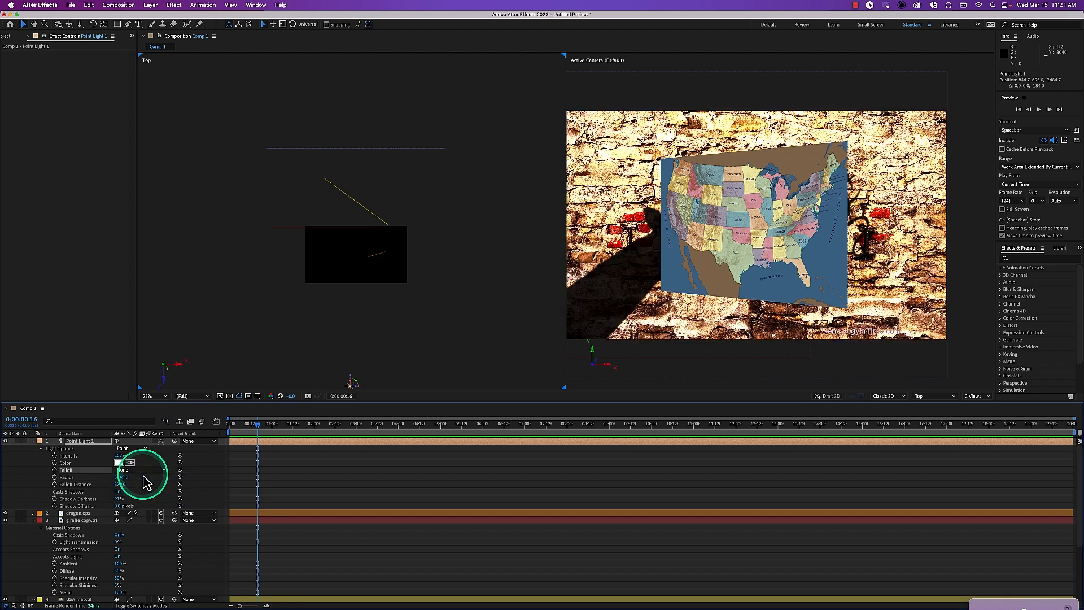
left_click(139, 470)
left_click(143, 489)
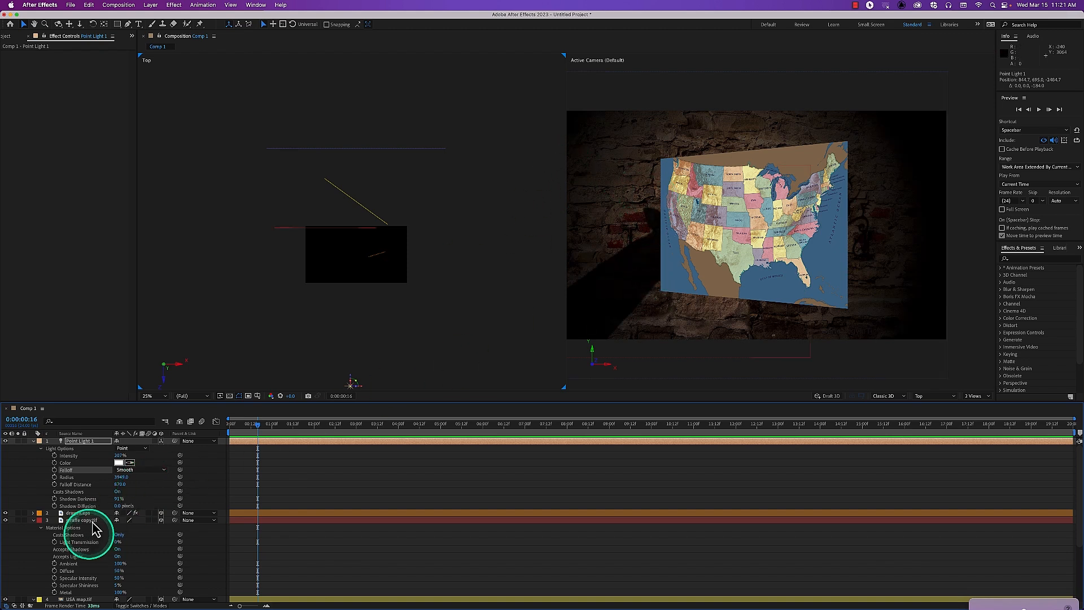
Set the point light's Falloff to Inverse Square Clamped, reduce its Radius to about 2063 and pull it back to about Z -3157
left_click(140, 469)
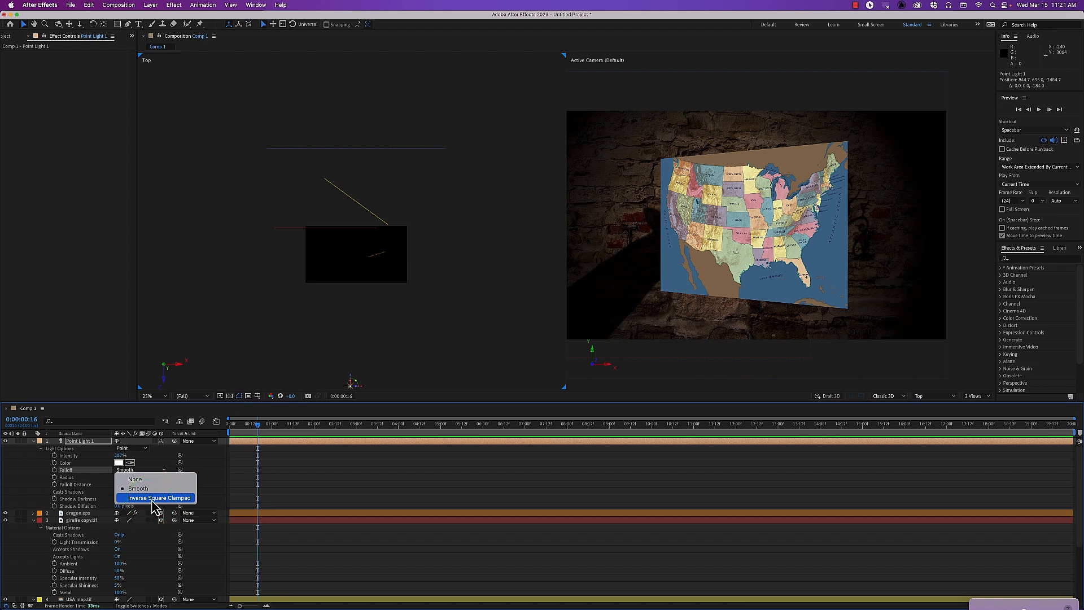
left_click(156, 498)
left_click(125, 484)
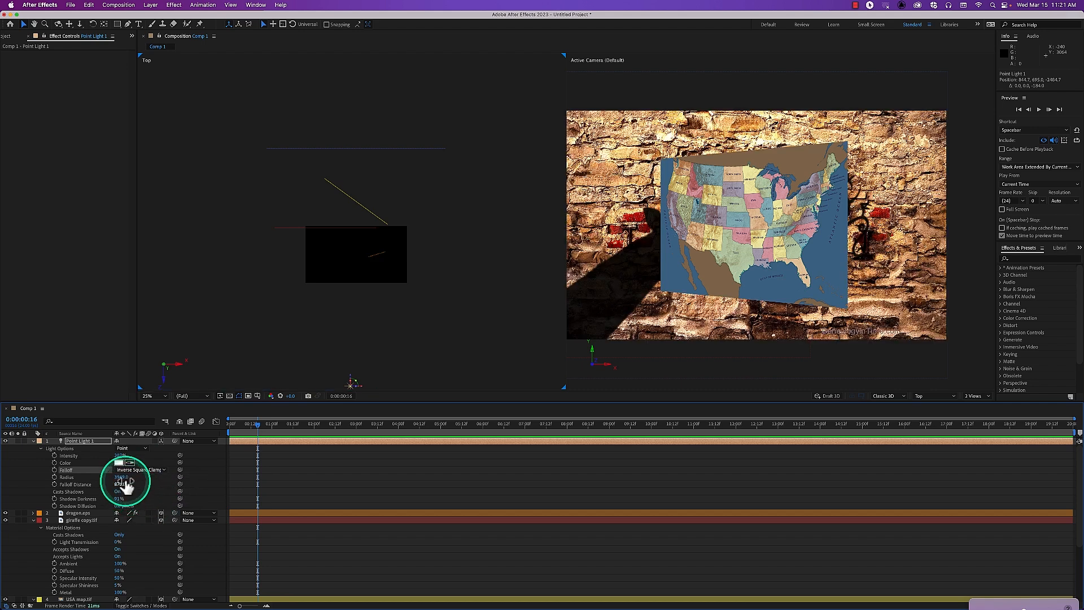
left_click_drag(124, 478, 31, 477)
mouse_move(125, 478)
left_mouse_down()
mouse_move(58, 484)
mouse_move(126, 484)
mouse_move(67, 481)
mouse_move(116, 478)
left_mouse_up()
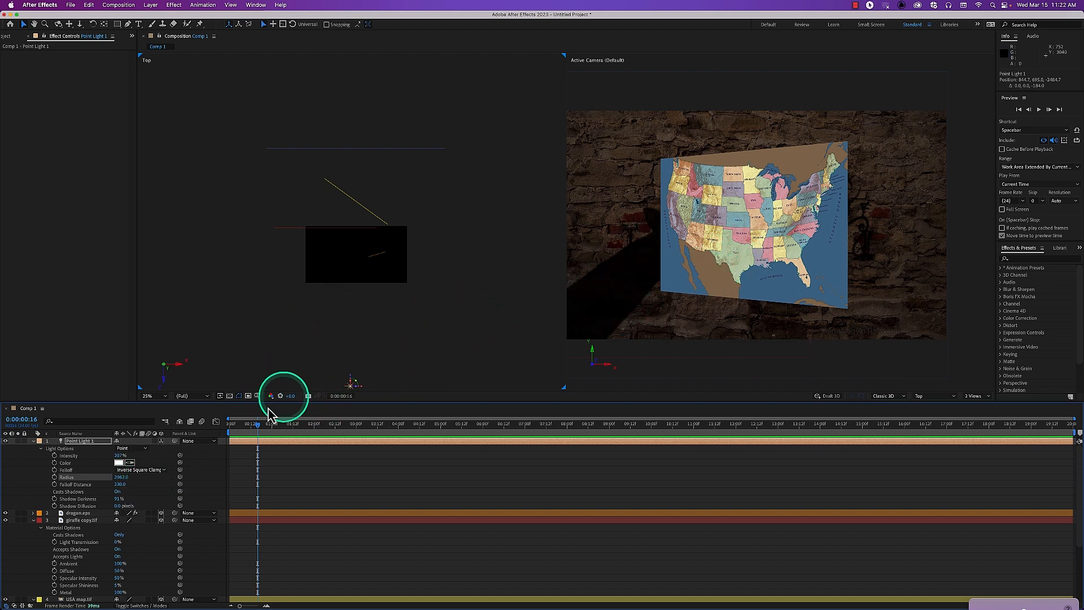
left_click_drag(351, 379, 344, 405)
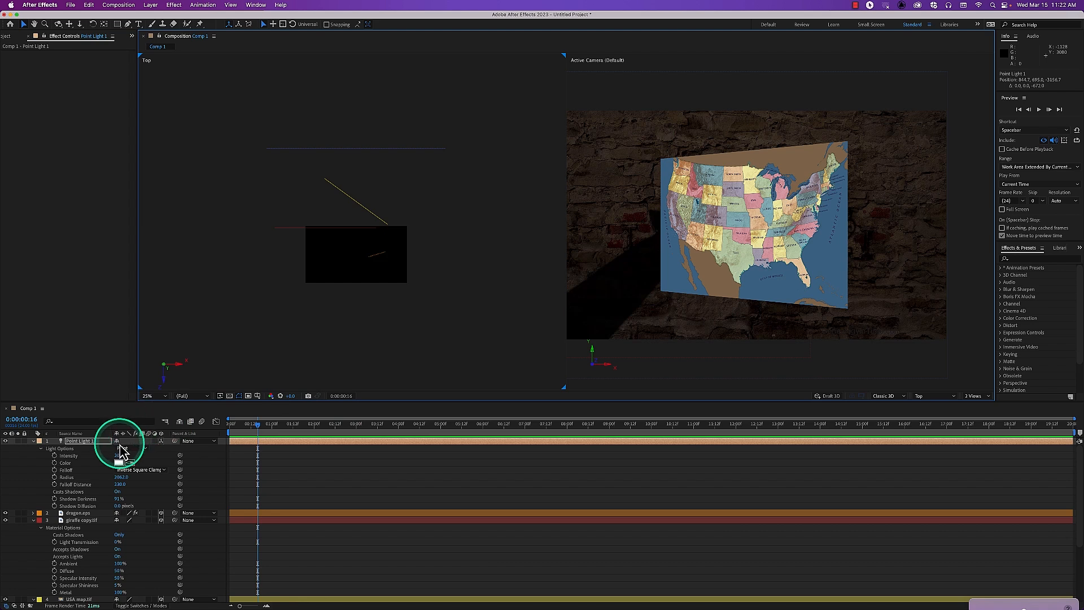
Collapse all expanded layers in the timeline and delete the point light layer
left_click(33, 441)
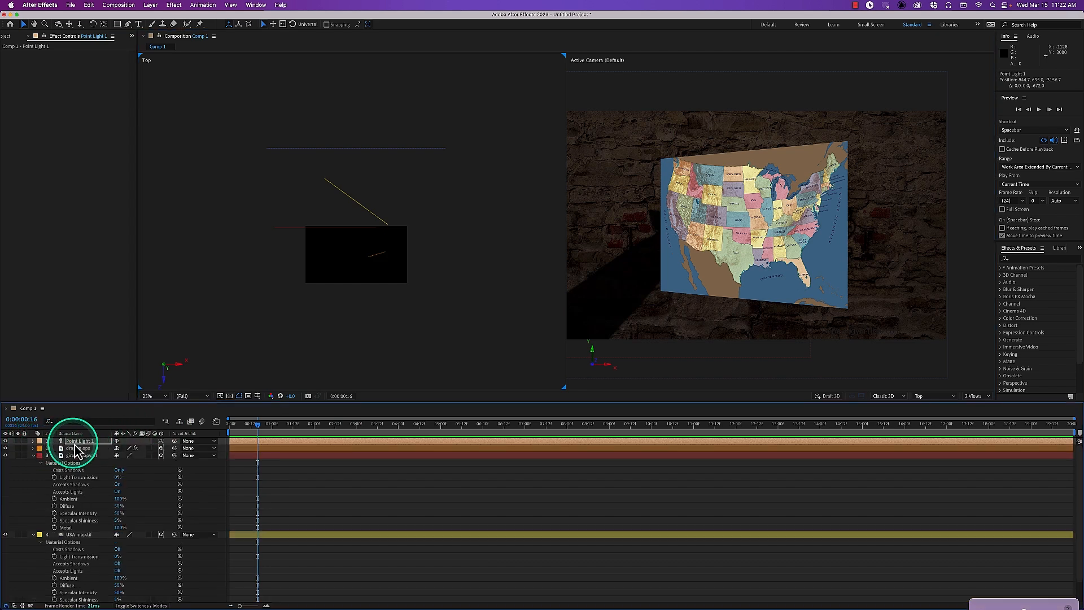
left_click(32, 455)
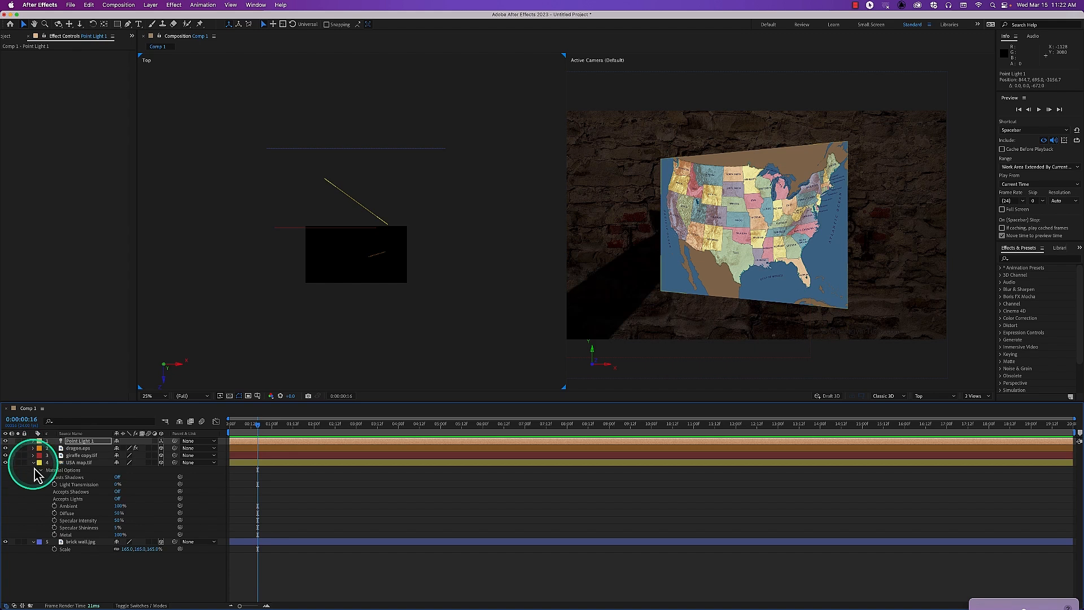
left_click(33, 463)
left_click(34, 469)
left_click(79, 441)
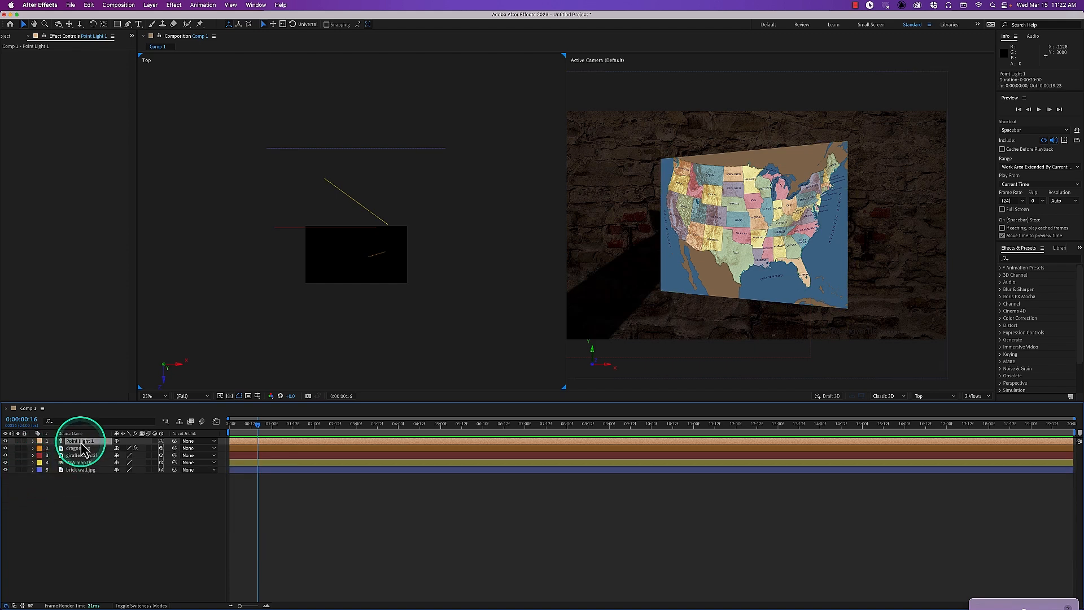
key("Delete")
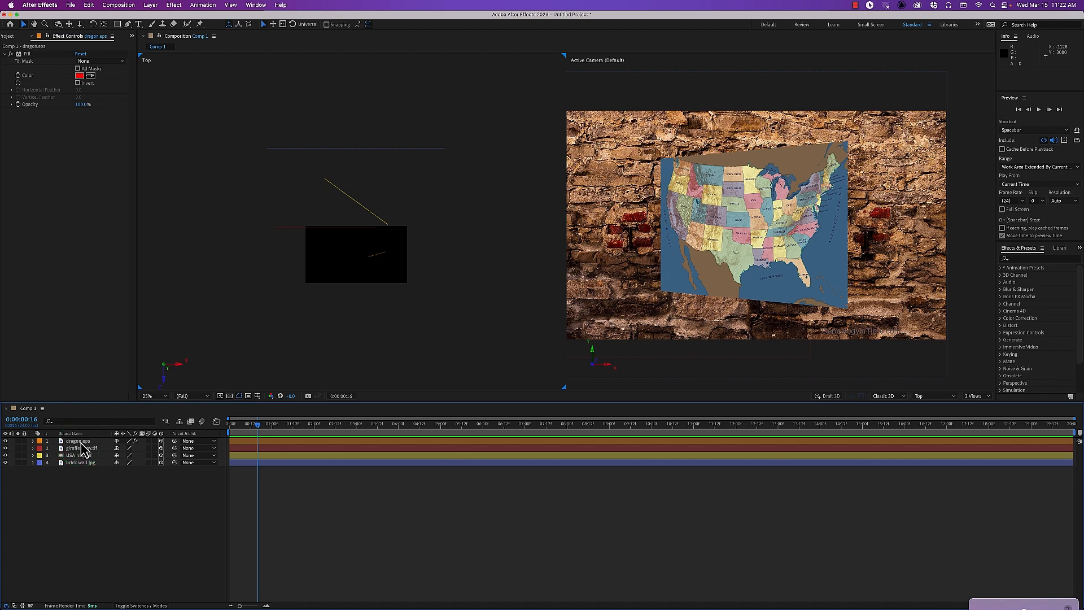
Add a new Spot light with 100% intensity, Falloff None and Casts Shadows off
key("super+alt+shift+l")
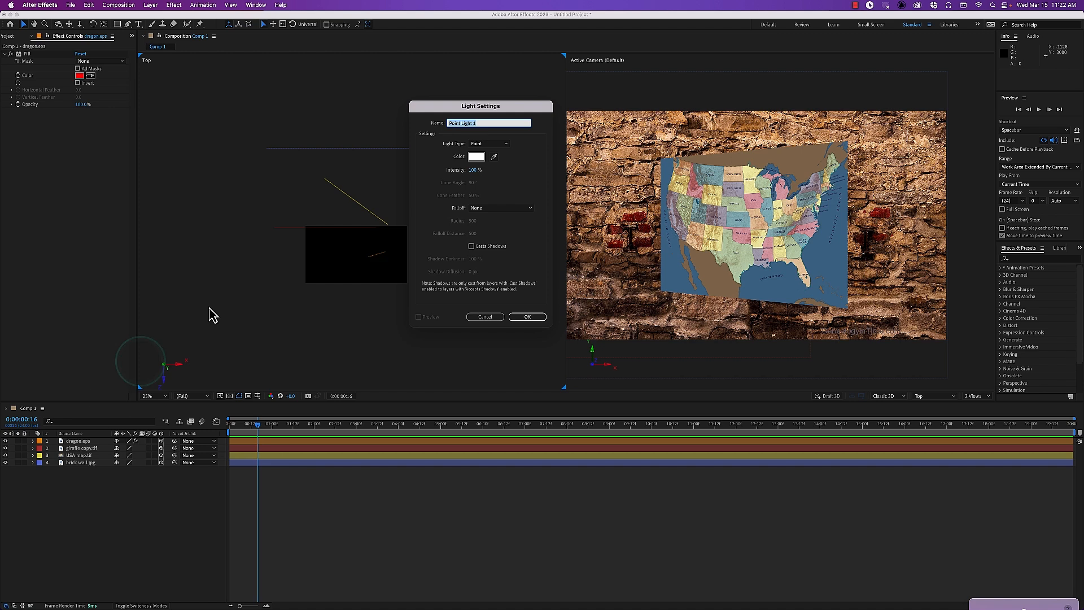
left_click(492, 145)
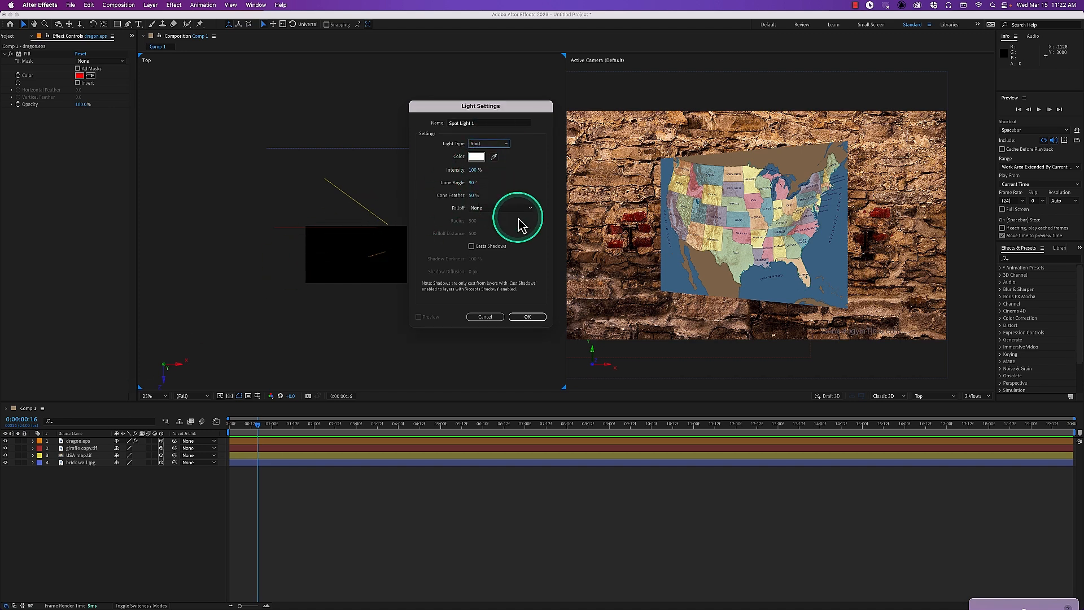
left_click(527, 317)
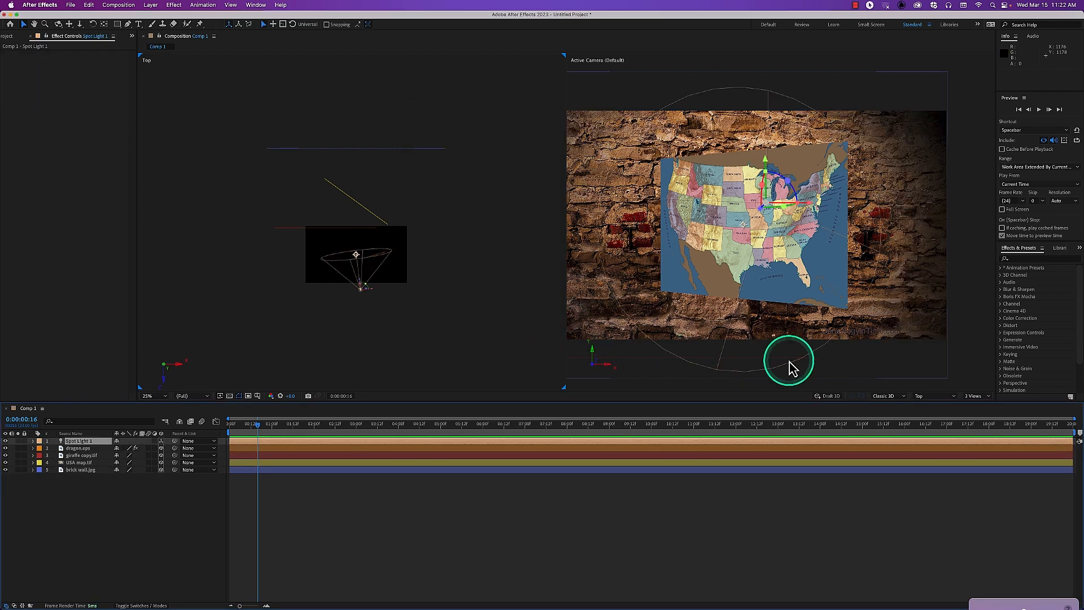
Return the composition to a single view and expand the spot light layer's properties
left_click(950, 397)
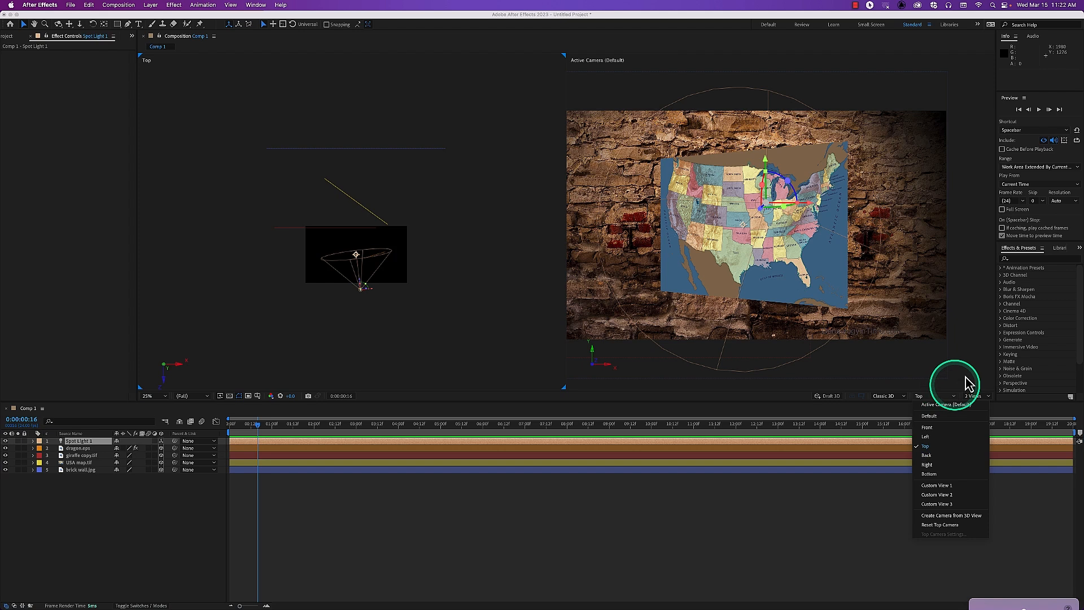
left_click(973, 381)
left_click(977, 398)
left_click(979, 406)
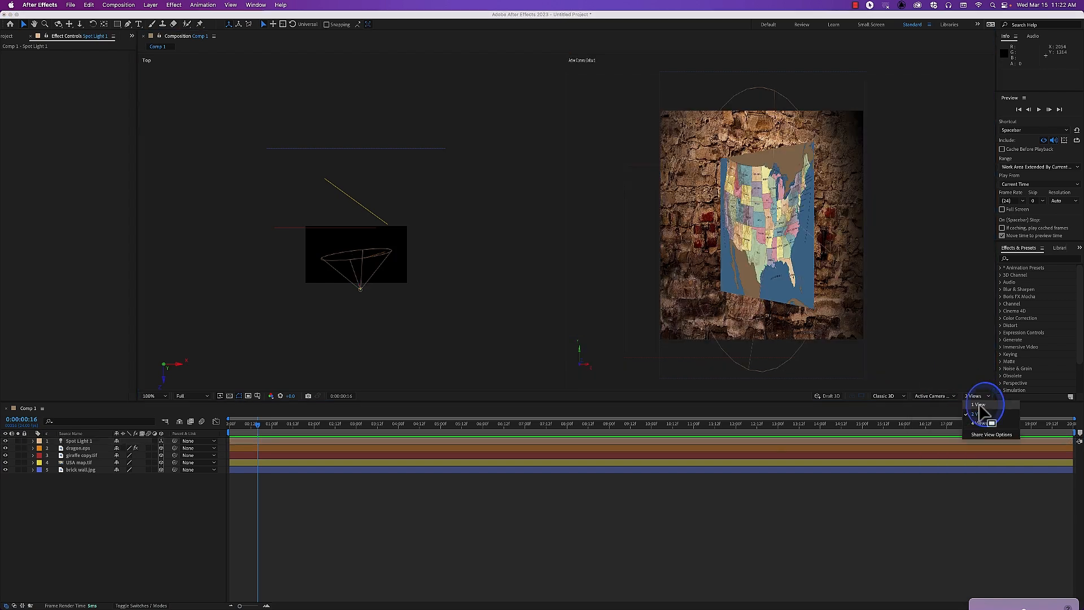
left_click(92, 441)
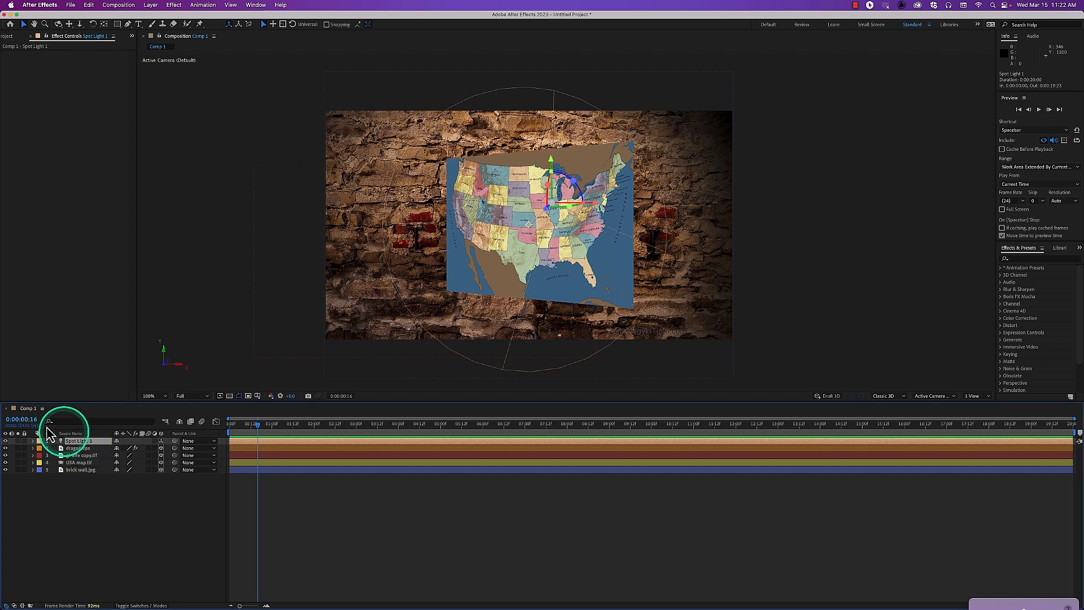
left_click(33, 441)
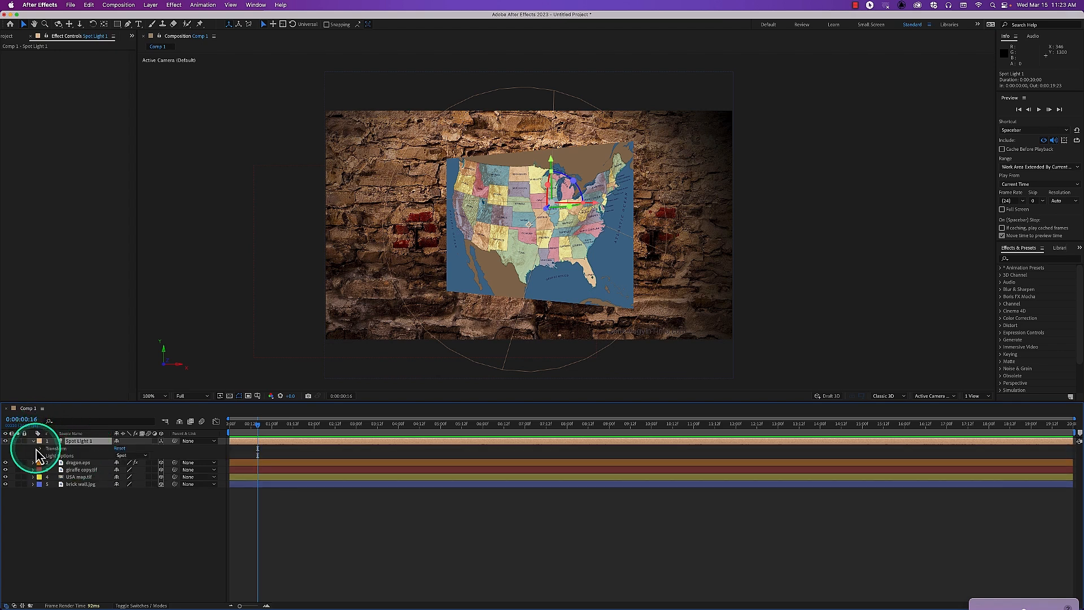
Try moving the spot light and rotating it on X, Y and Z, and reset its transform
left_click(41, 449)
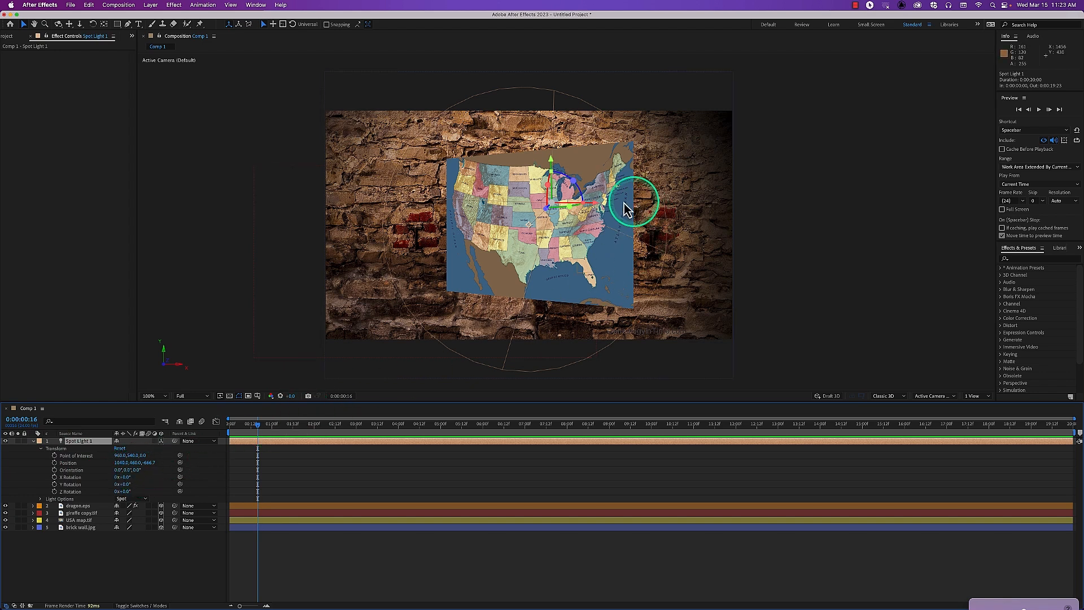
left_click_drag(597, 202, 560, 218)
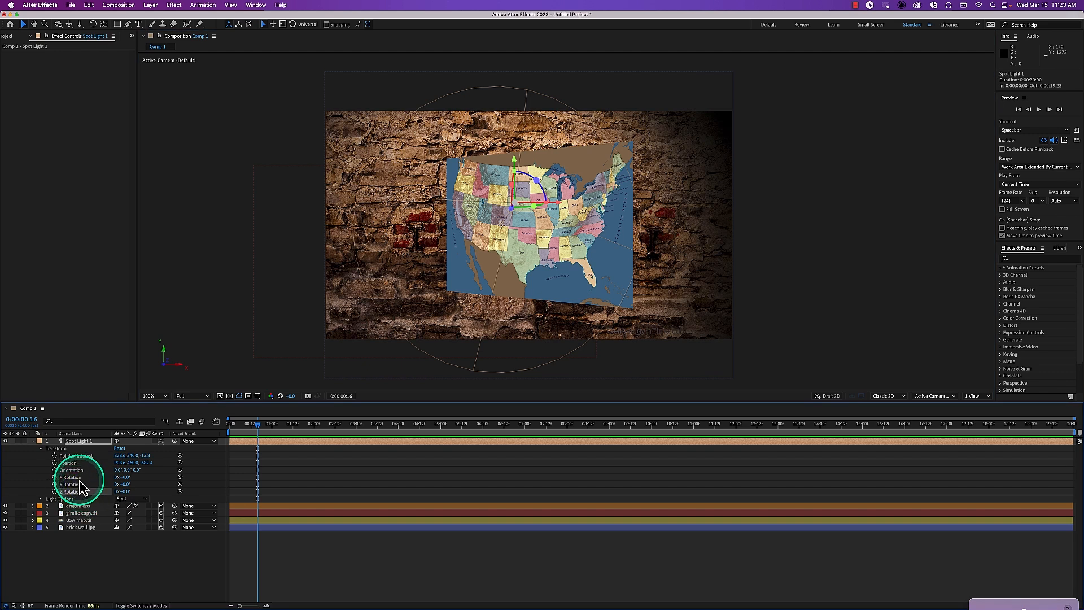
left_click_drag(125, 478, 253, 496)
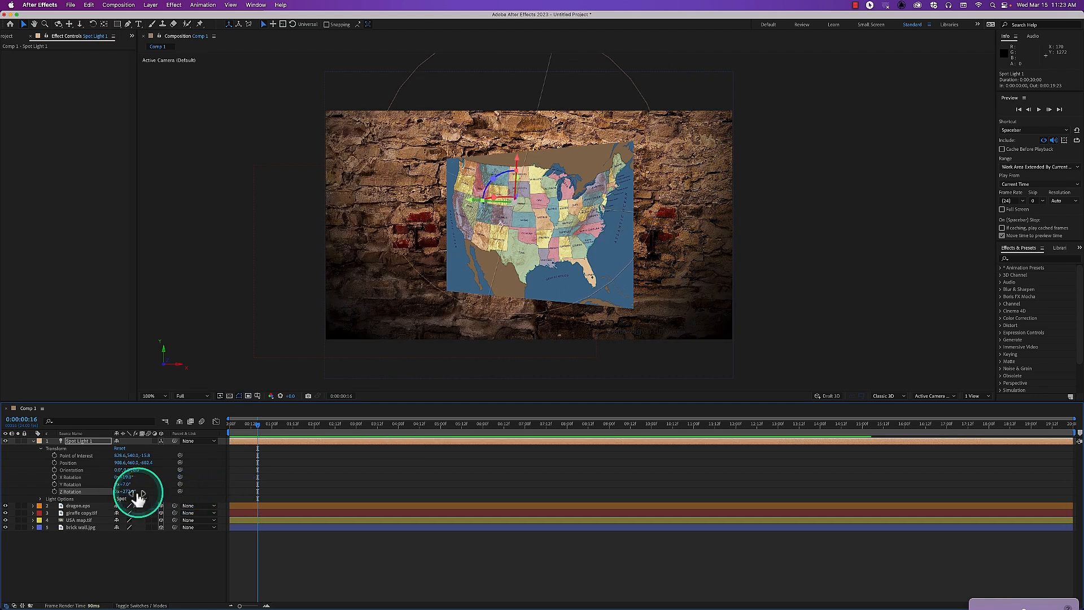
left_click(122, 452)
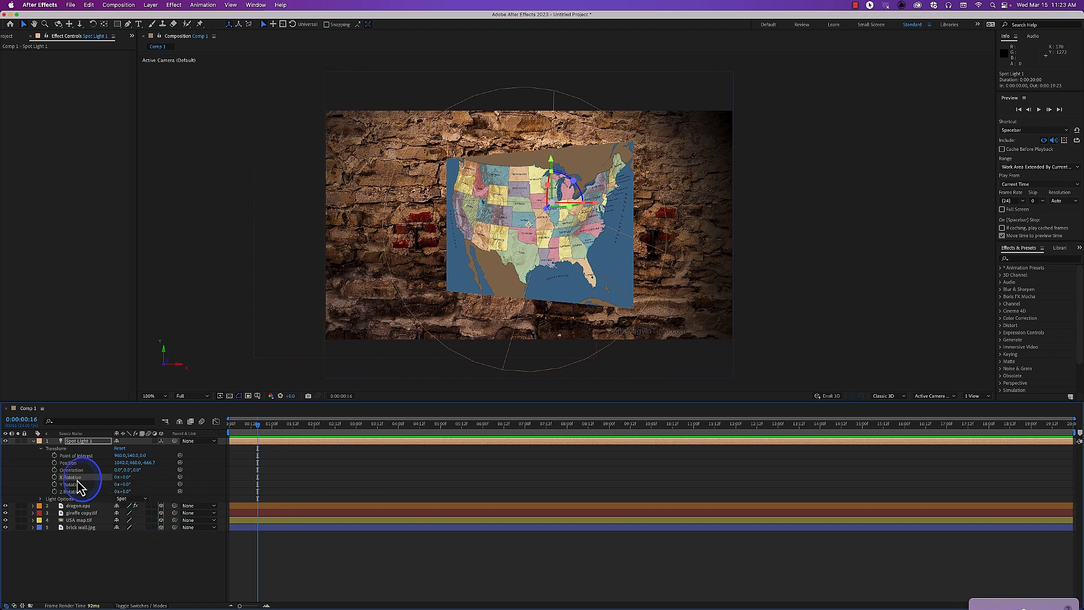
mouse_move(127, 470)
left_mouse_down()
mouse_move(141, 471)
mouse_move(117, 471)
mouse_move(121, 459)
left_mouse_up()
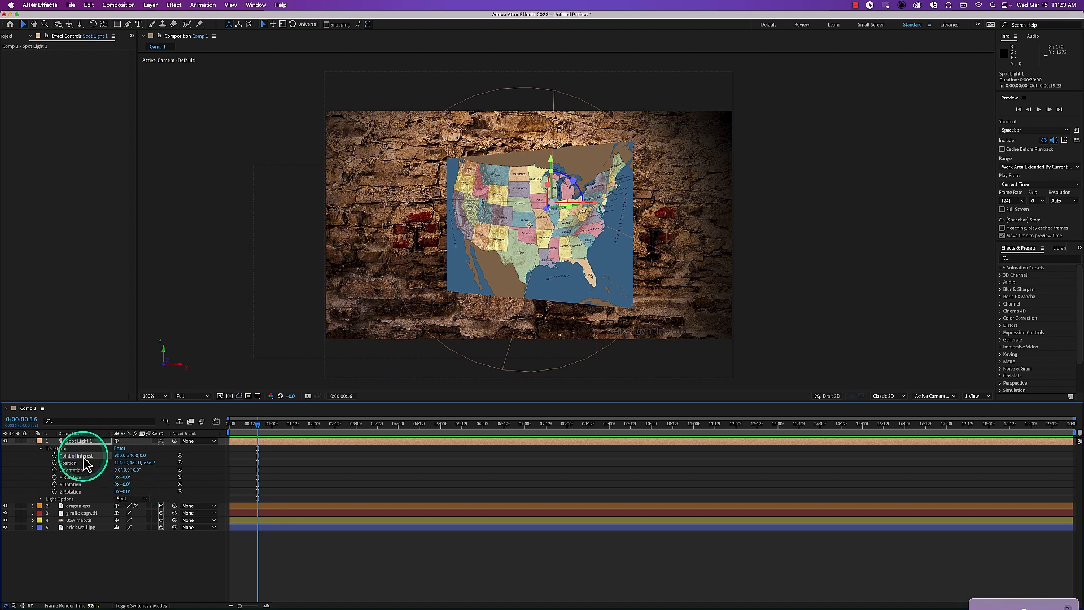
Give the spot light layer a yellow label and move its point of interest to about 884, 526, 0
left_click_drag(120, 455, 151, 458)
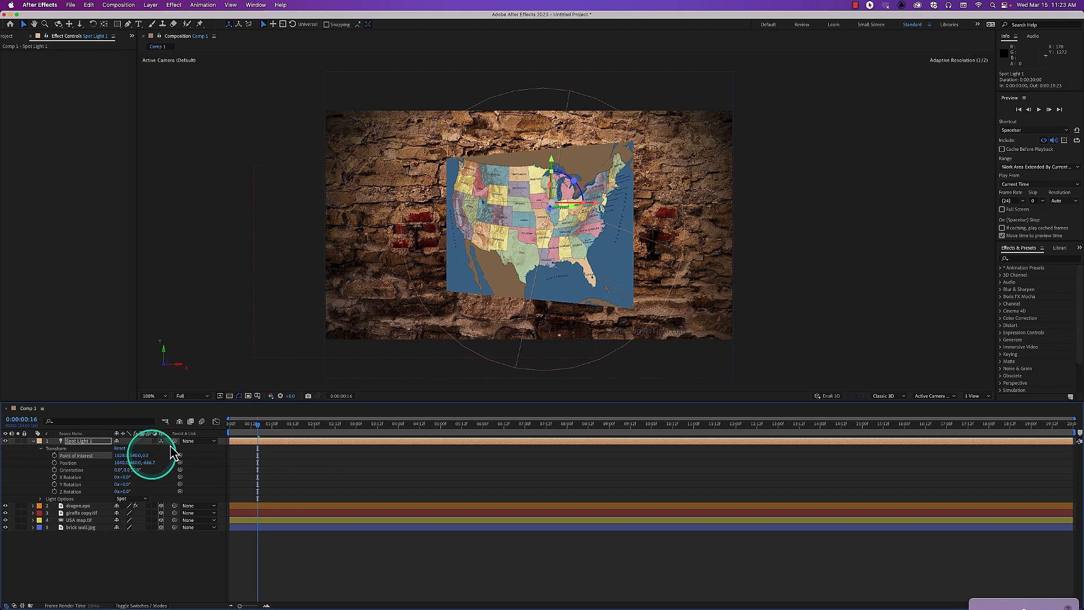
left_click(39, 441)
left_click(56, 456)
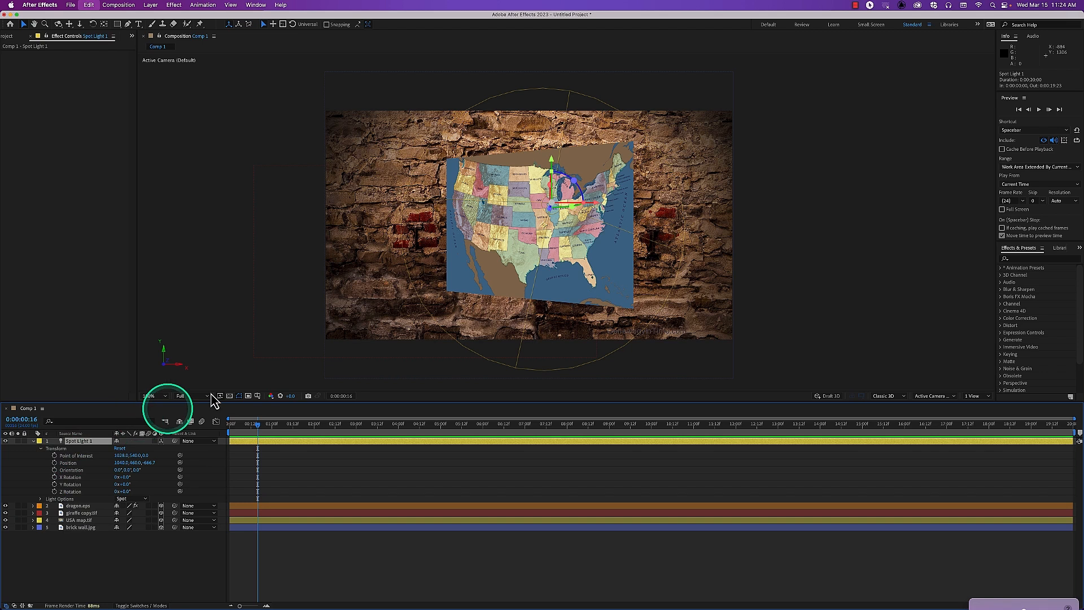
left_click_drag(541, 228, 477, 247)
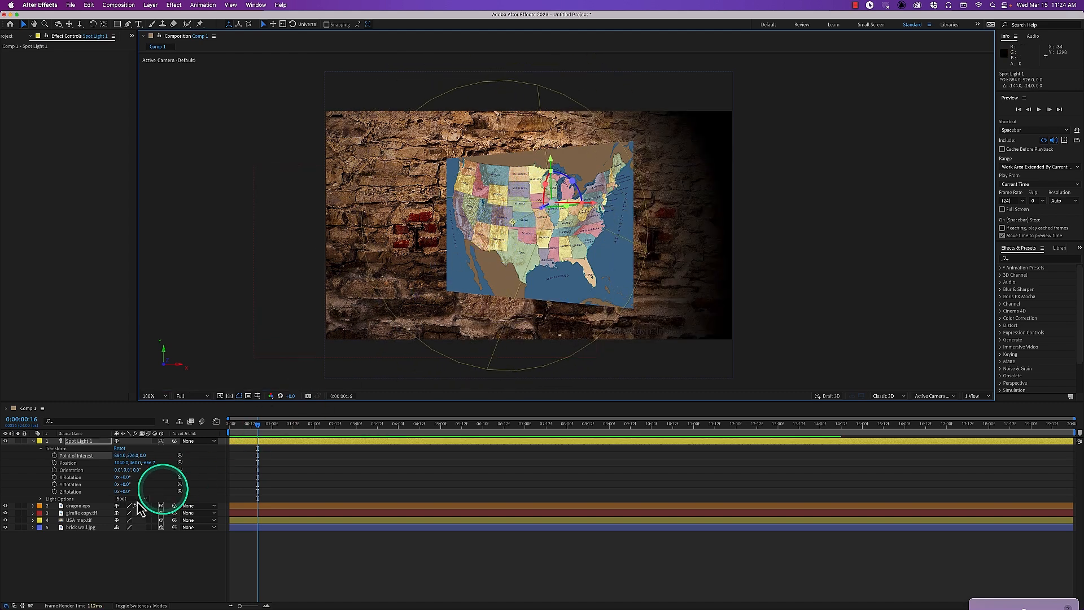
Set Casts Shadows to Off in the Material Options of the giraffe copy.tif layer
left_click(92, 514)
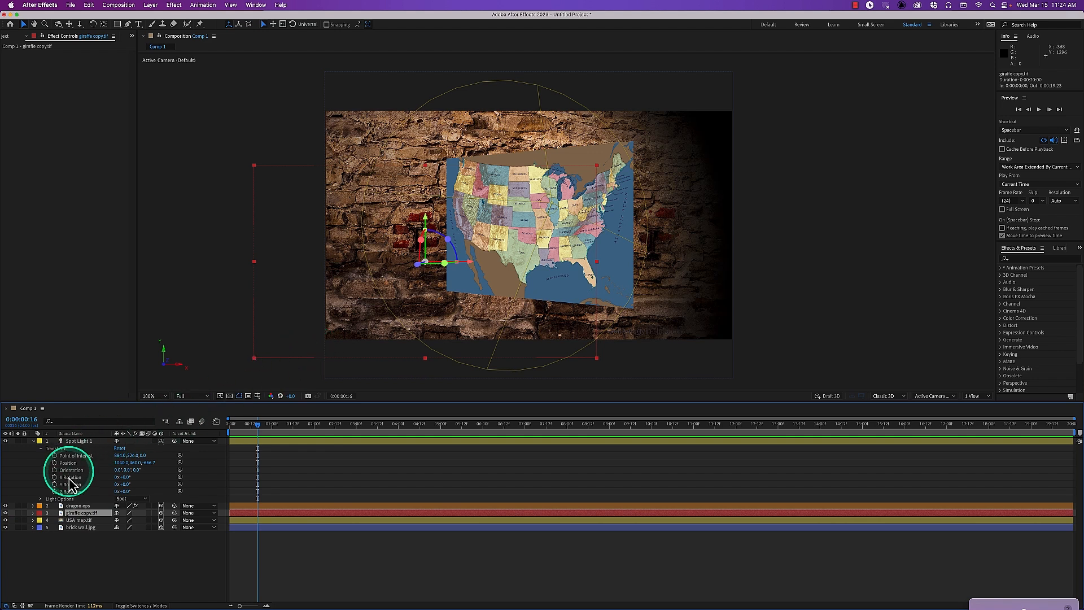
left_click(84, 441)
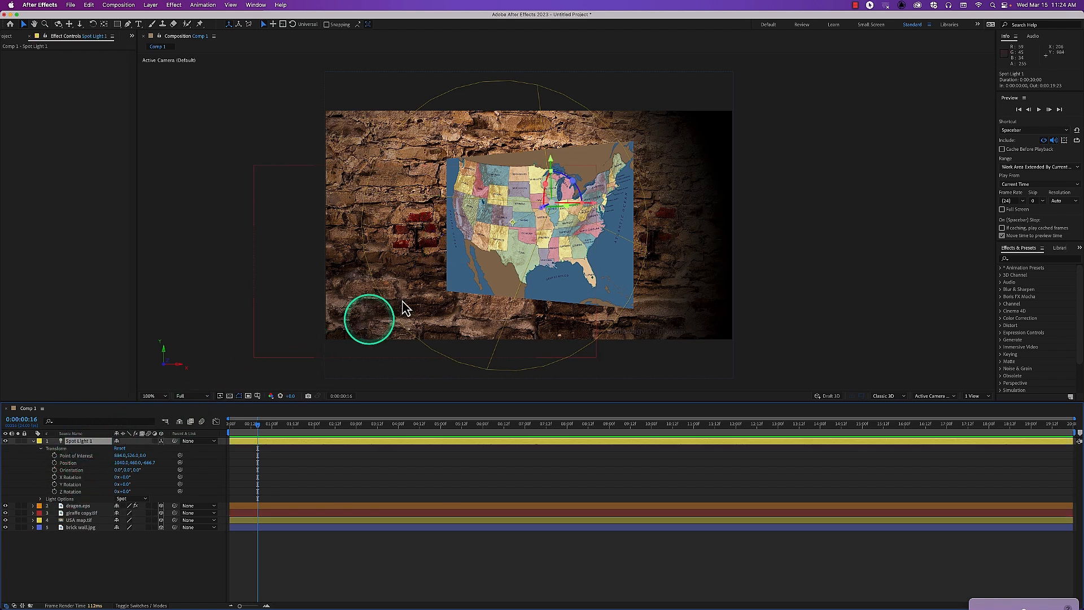
key("comma")
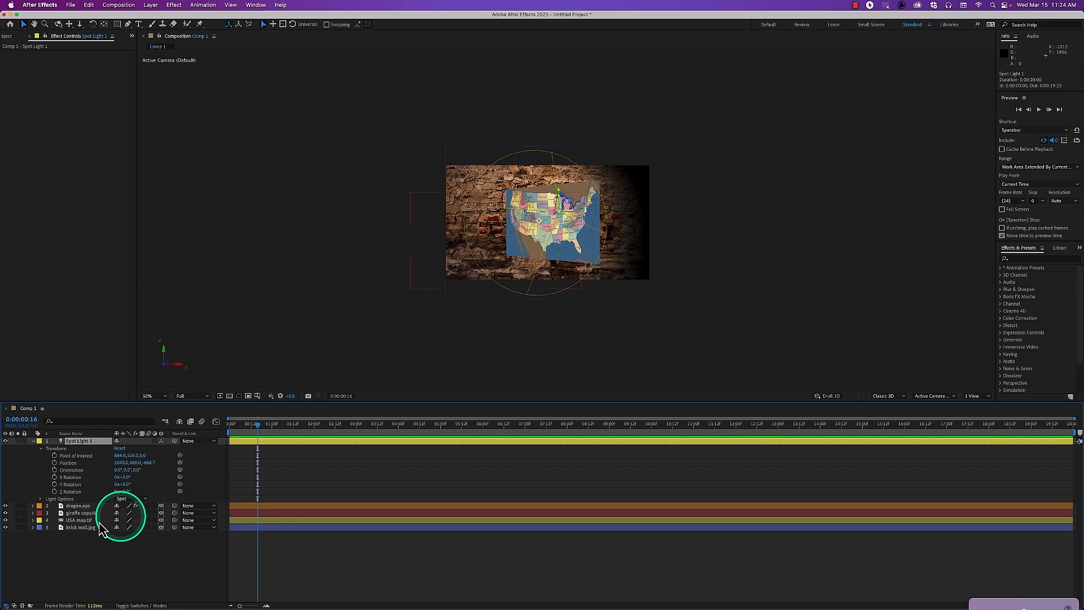
left_click(81, 513)
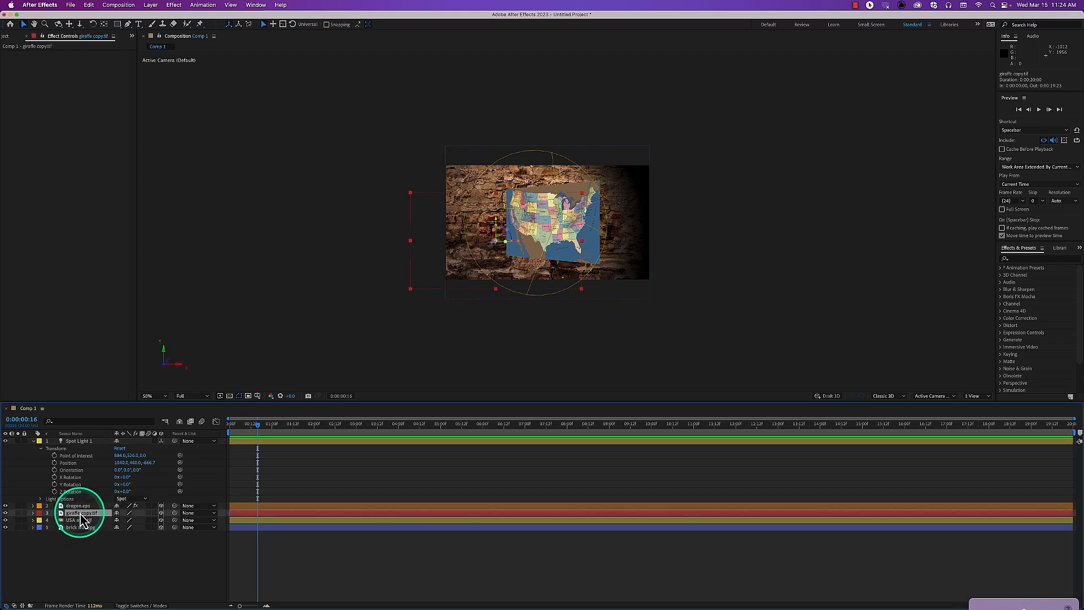
key("a")
key("a")
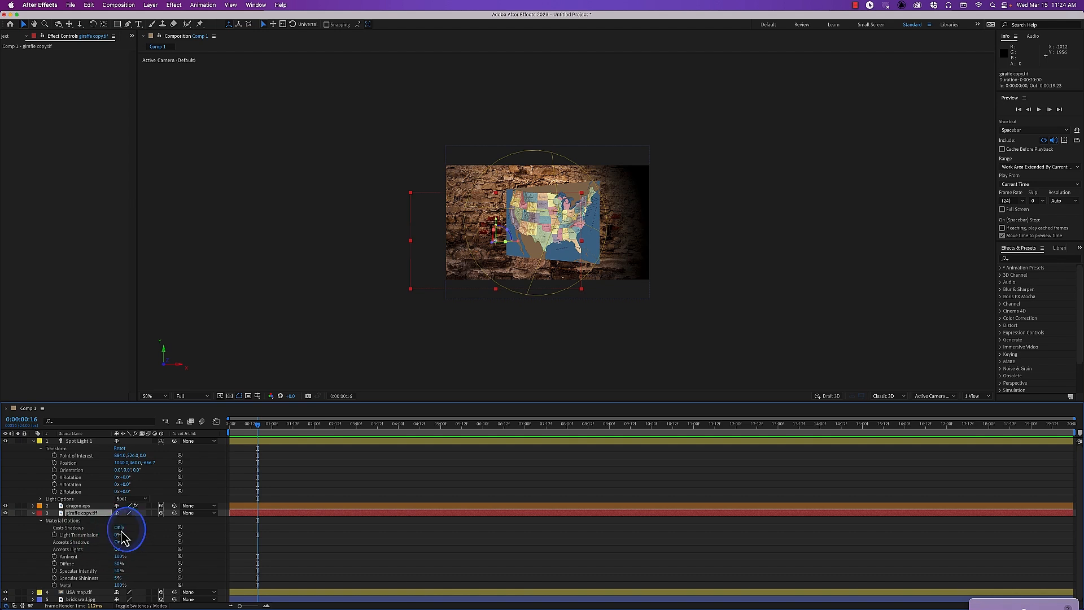
left_click(120, 528)
scroll(411, 330, "up", 1)
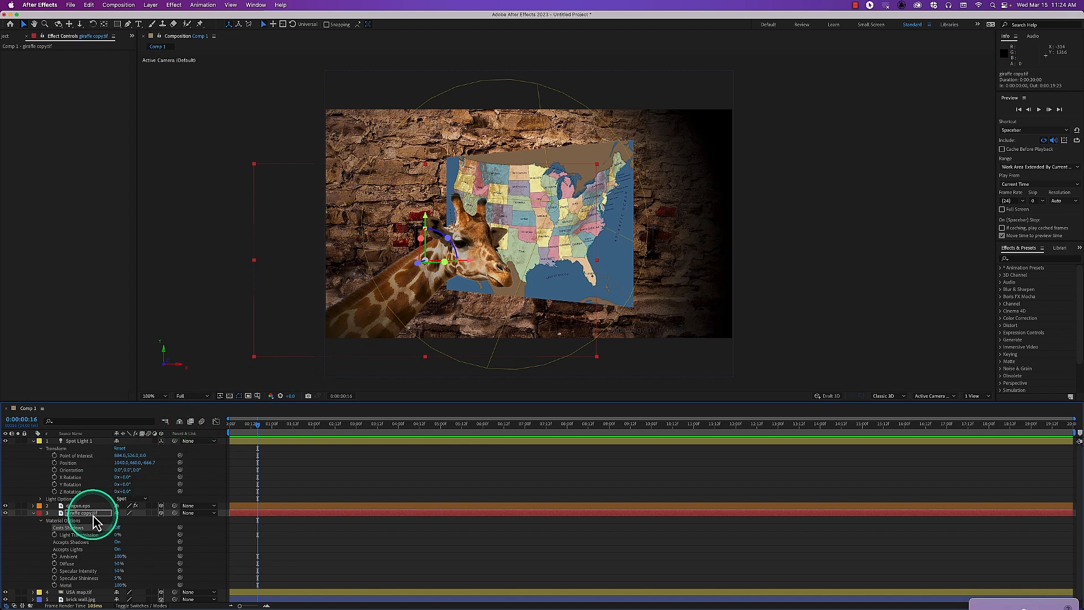
Delete the giraffe layer and add dancer2.png to the composition in its place, discarding a trial placement of dancer.png
key("Delete")
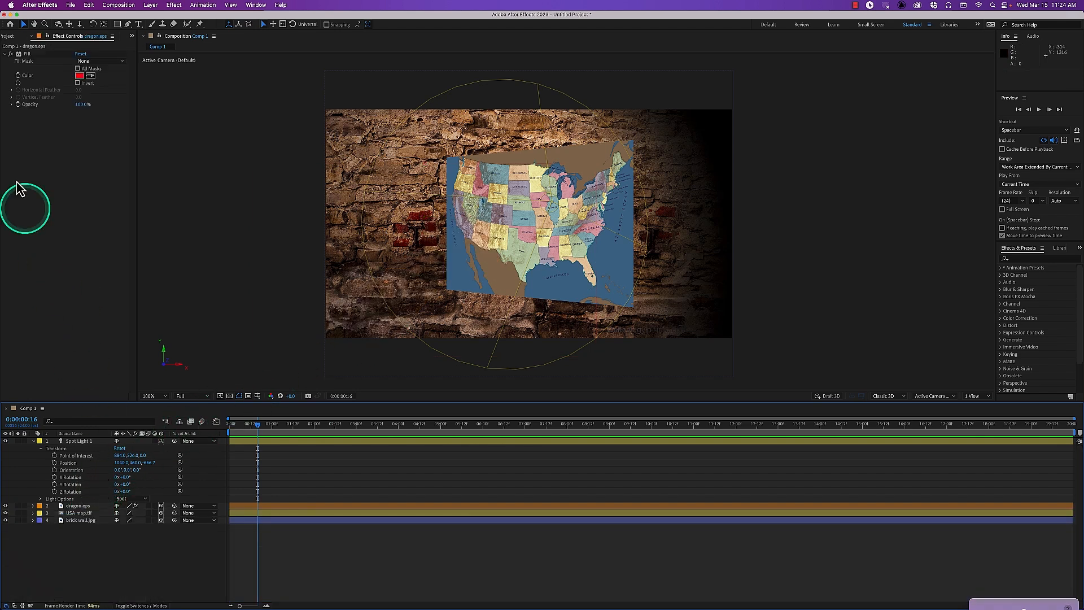
left_click(8, 38)
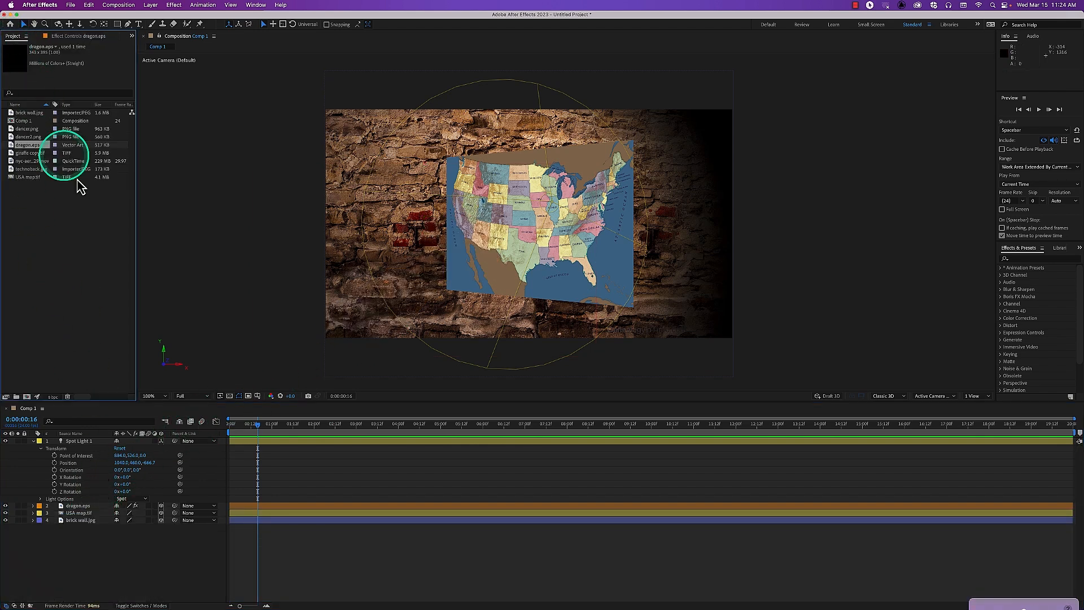
left_click(30, 129)
left_click_drag(100, 157, 479, 240)
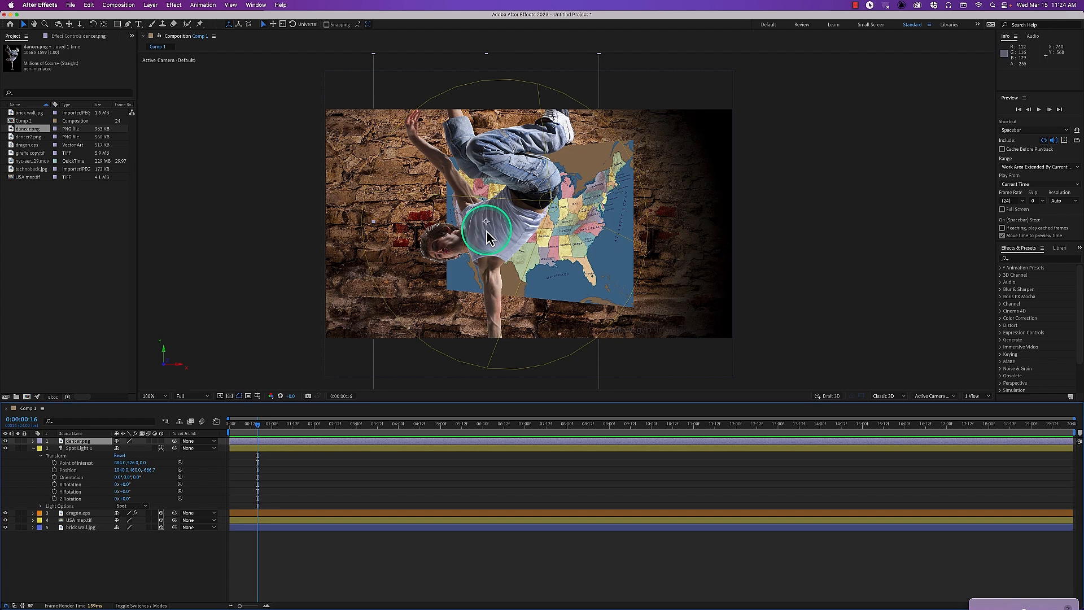
key("Delete")
left_click_drag(28, 137, 461, 259)
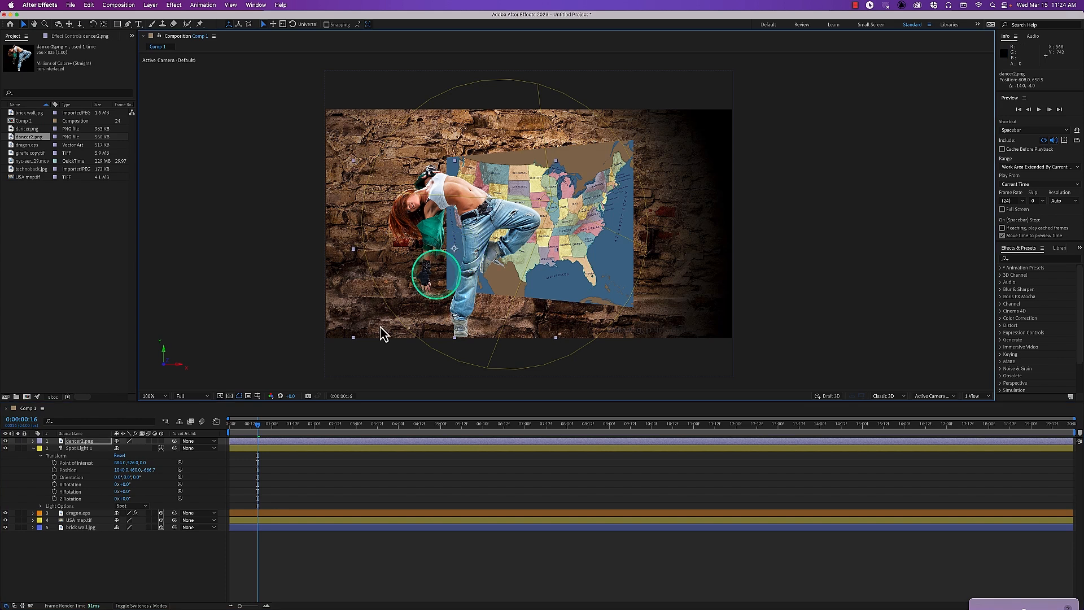
Make dancer2.png a 3D layer at about X 229, Y 812, Z 700 and move the spot light above it in the layer order
left_click(161, 440)
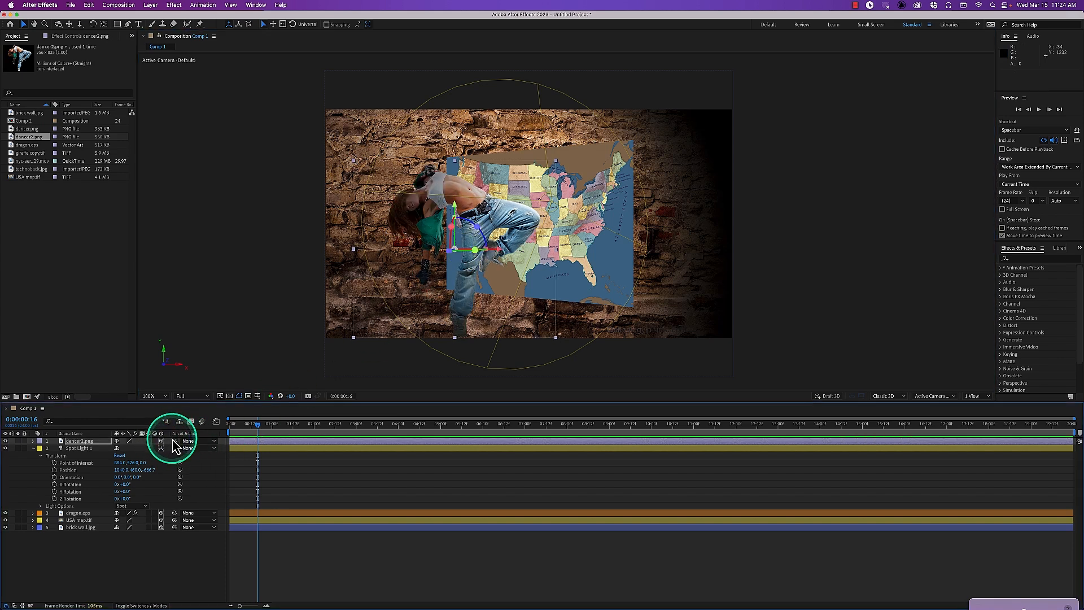
key("p")
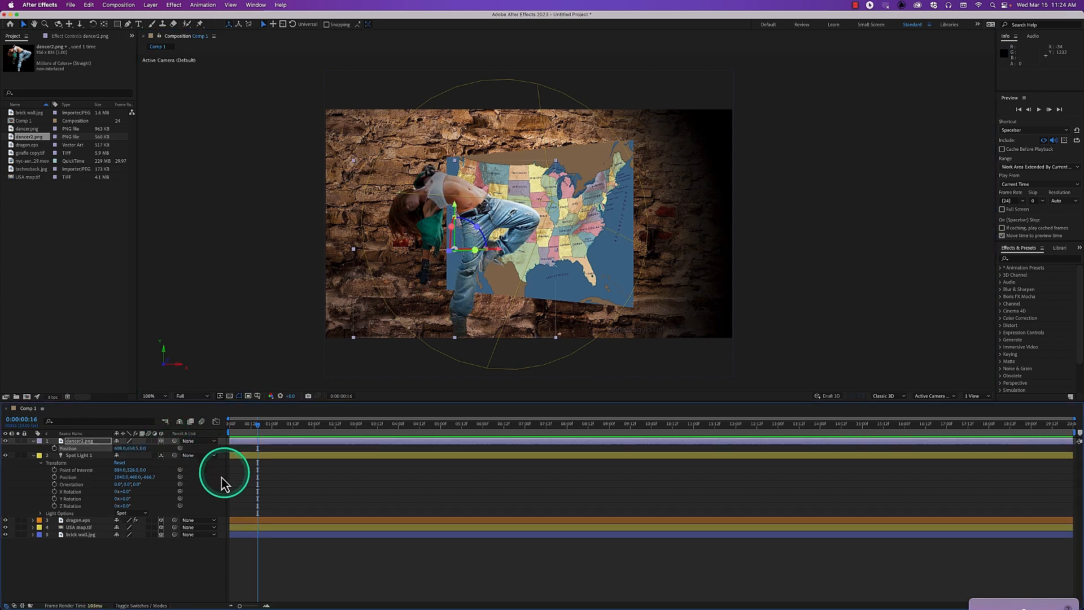
left_click_drag(144, 448, 465, 450)
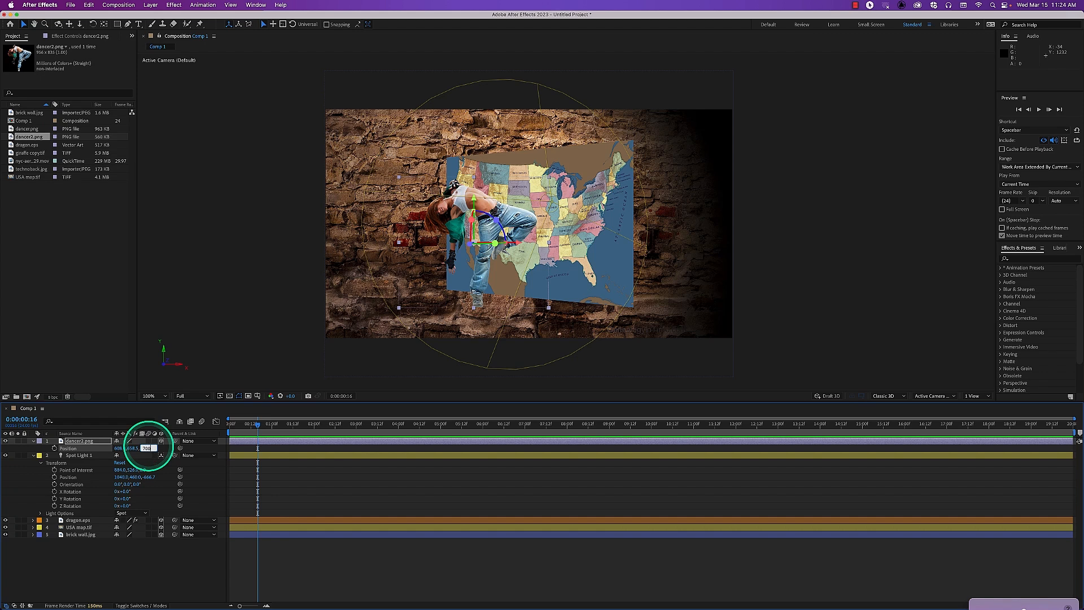
key("Return")
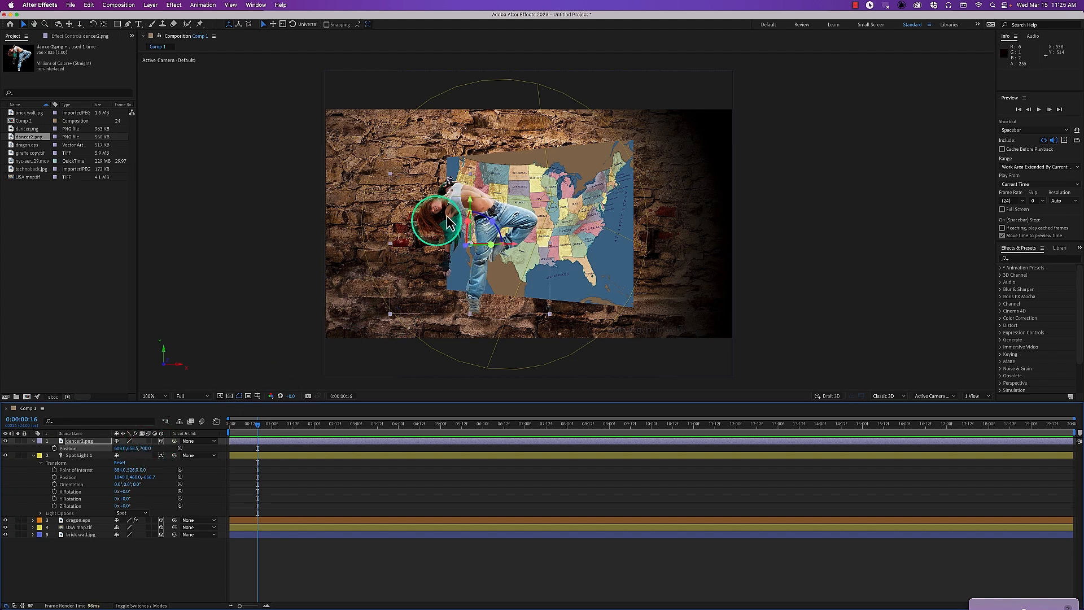
left_click_drag(460, 200, 458, 230)
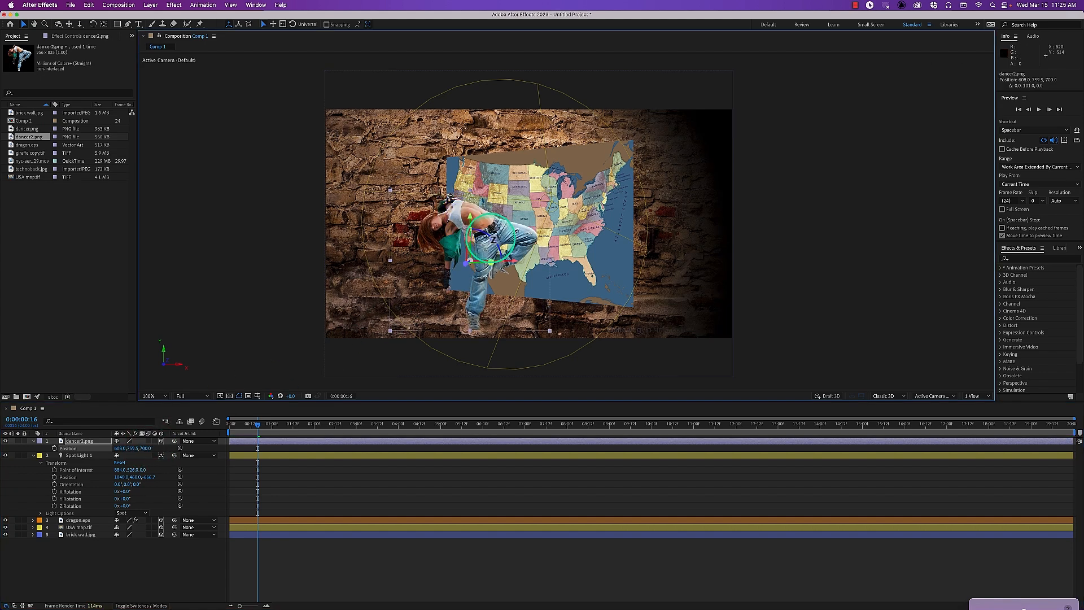
left_click_drag(514, 266, 407, 227)
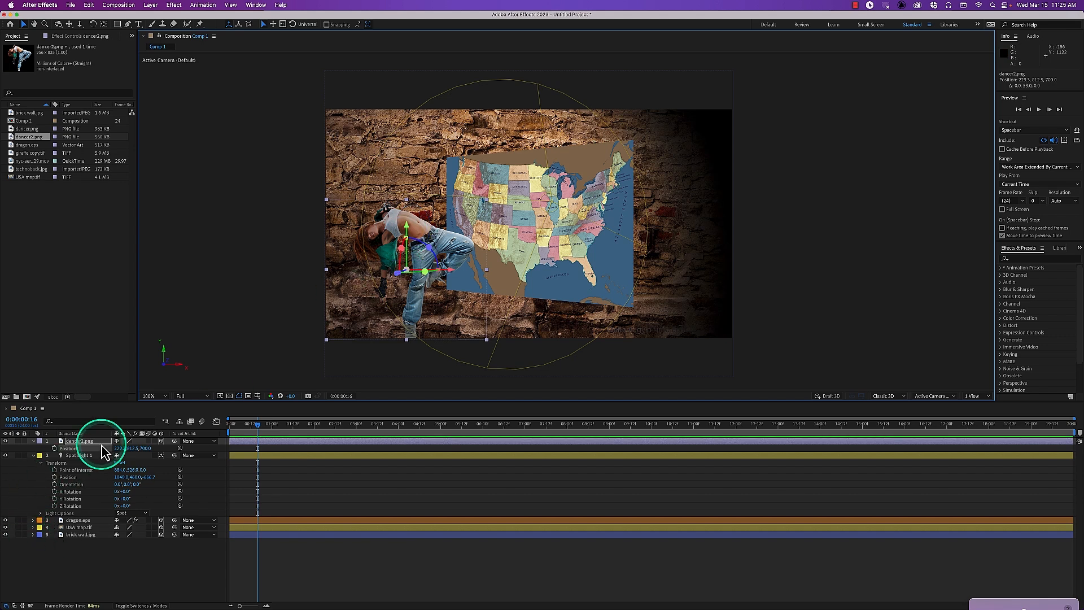
left_click_drag(90, 457, 90, 441)
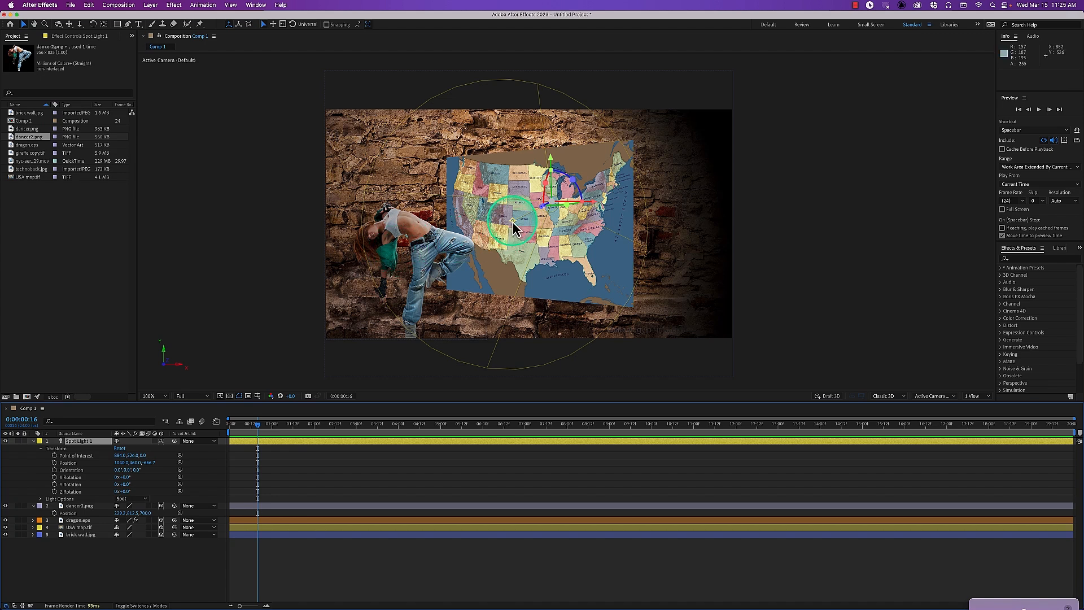
Aim the spot light's point of interest at about 236, 570, 0 over the dancer and set its Cone Angle to 47°
left_click_drag(513, 222, 378, 236)
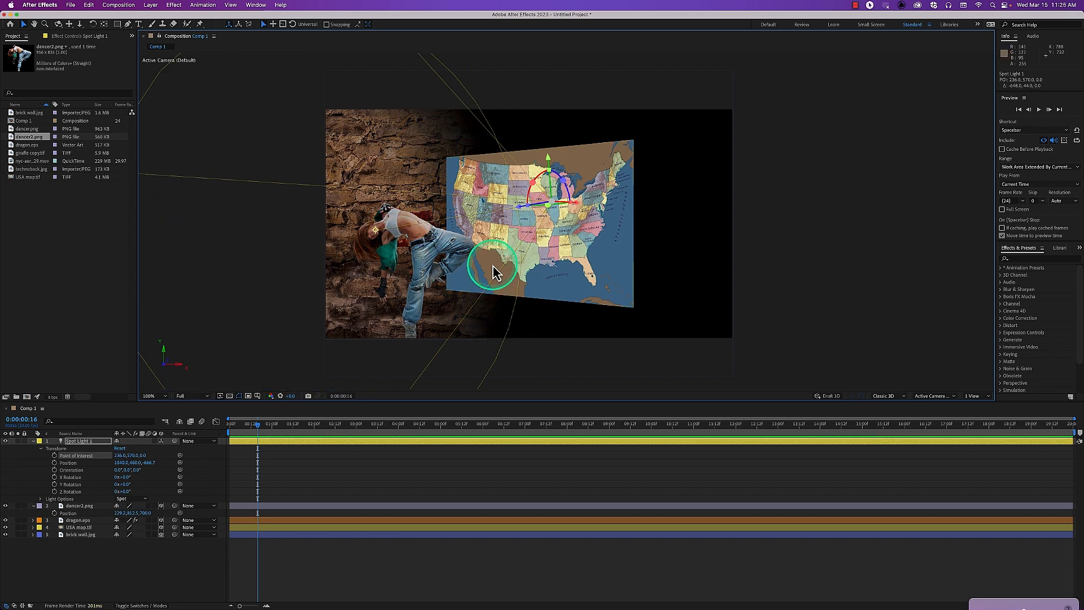
left_click(41, 448)
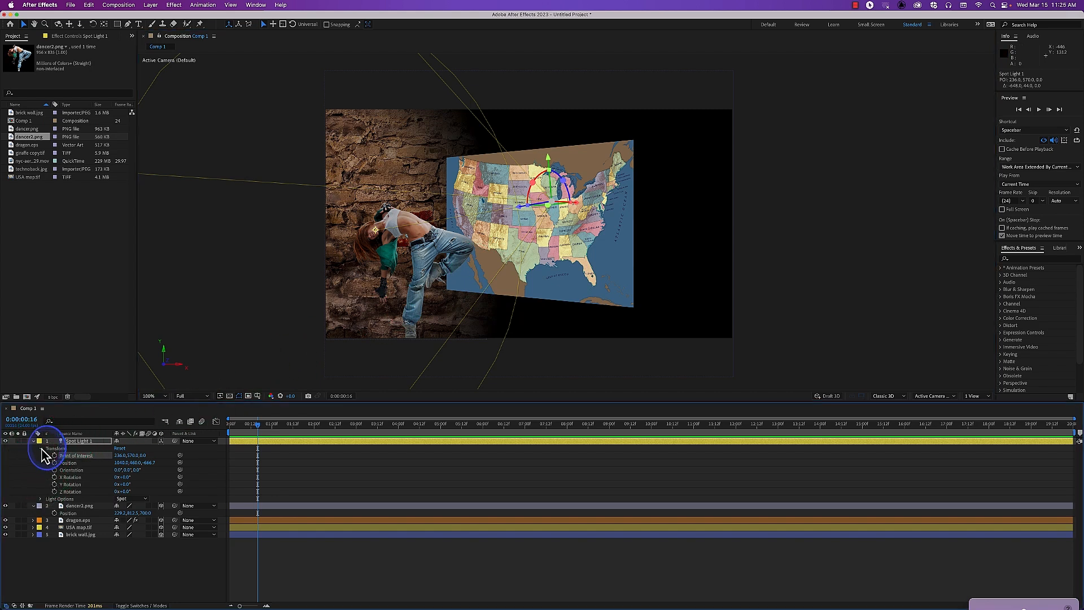
left_click(40, 455)
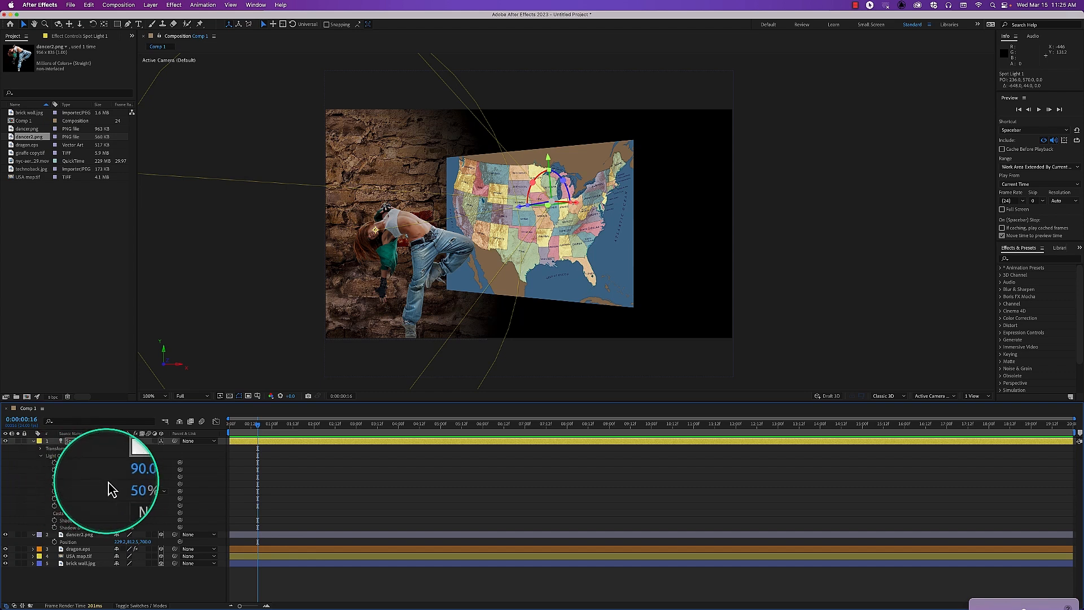
left_click_drag(120, 478, 104, 480)
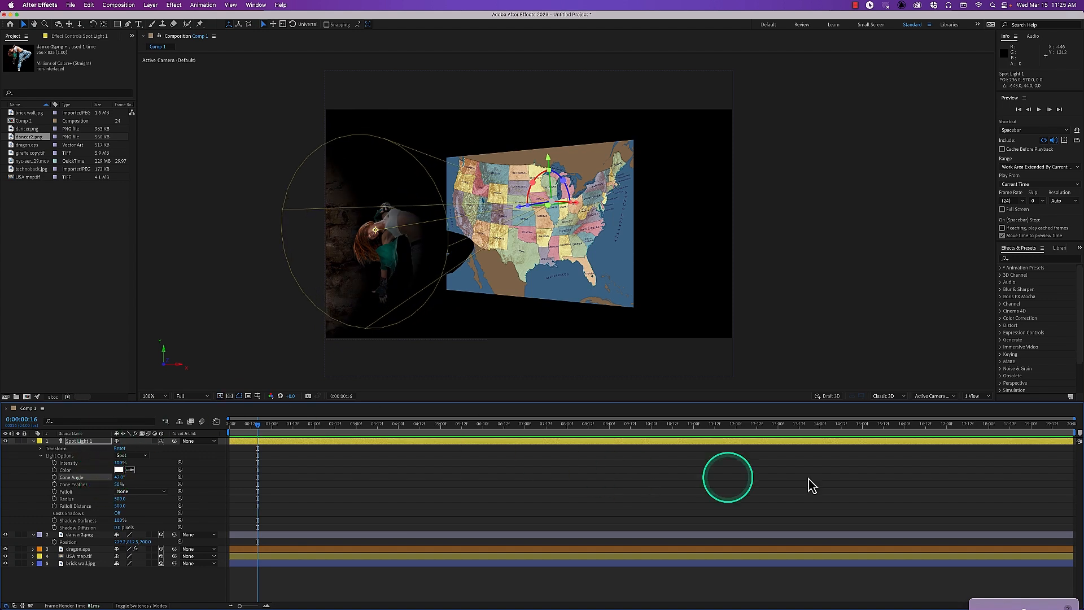
Move the spot light's point of interest back to the dancer's depth in Top view, then refine it in Active Camera view to about 47, 567.5, 698
left_click(950, 398)
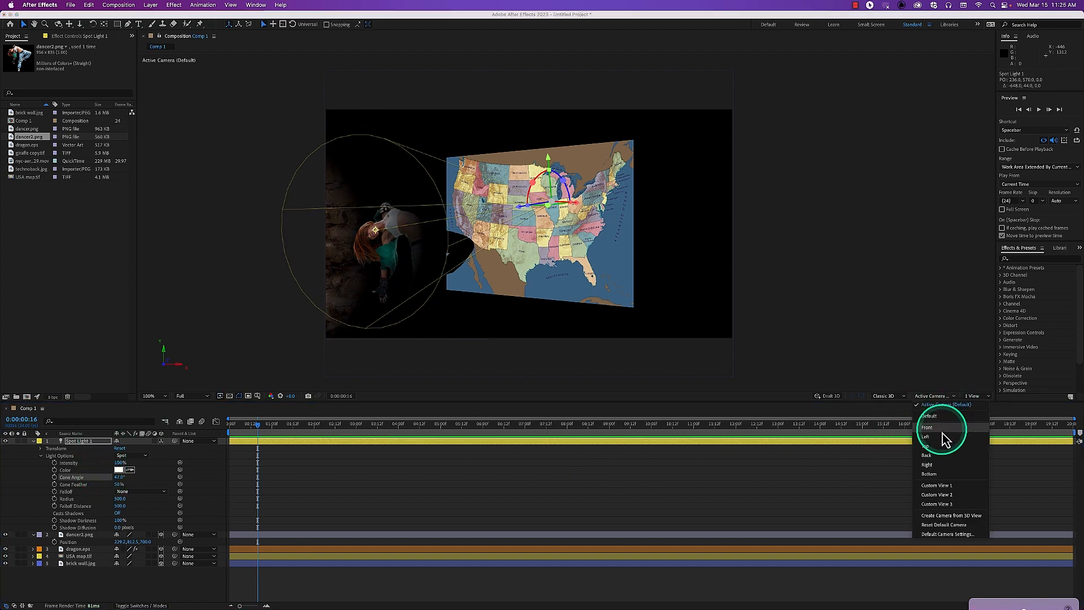
left_click(944, 447)
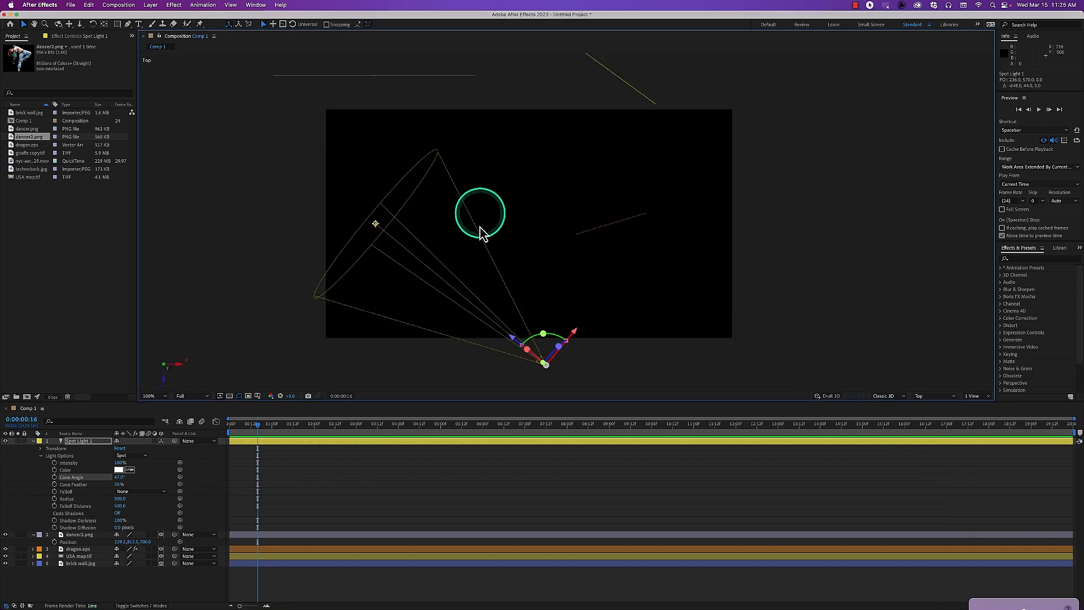
left_click(82, 534)
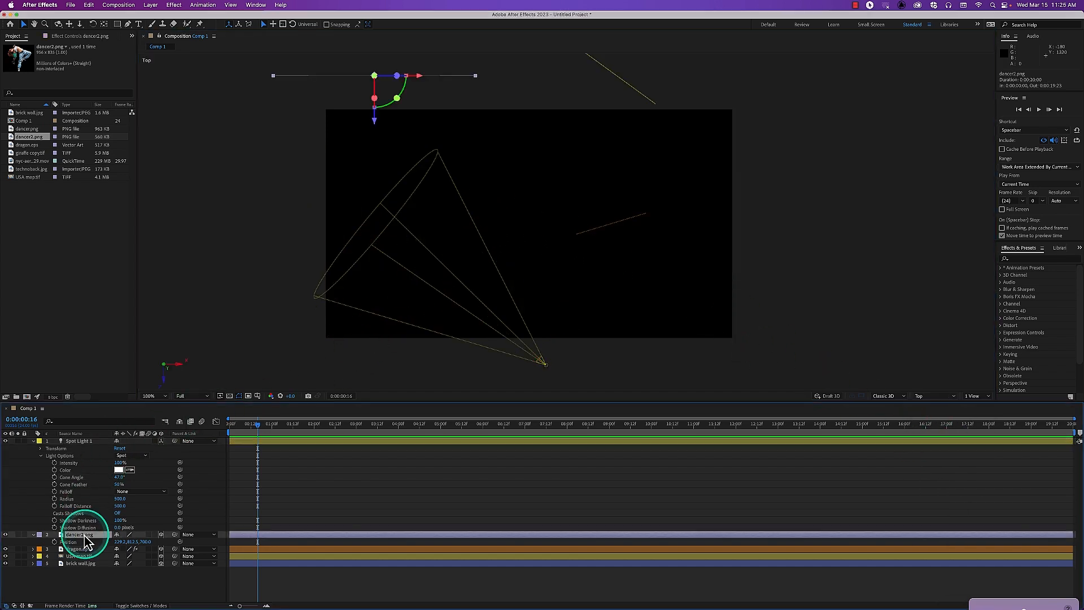
left_click(80, 441)
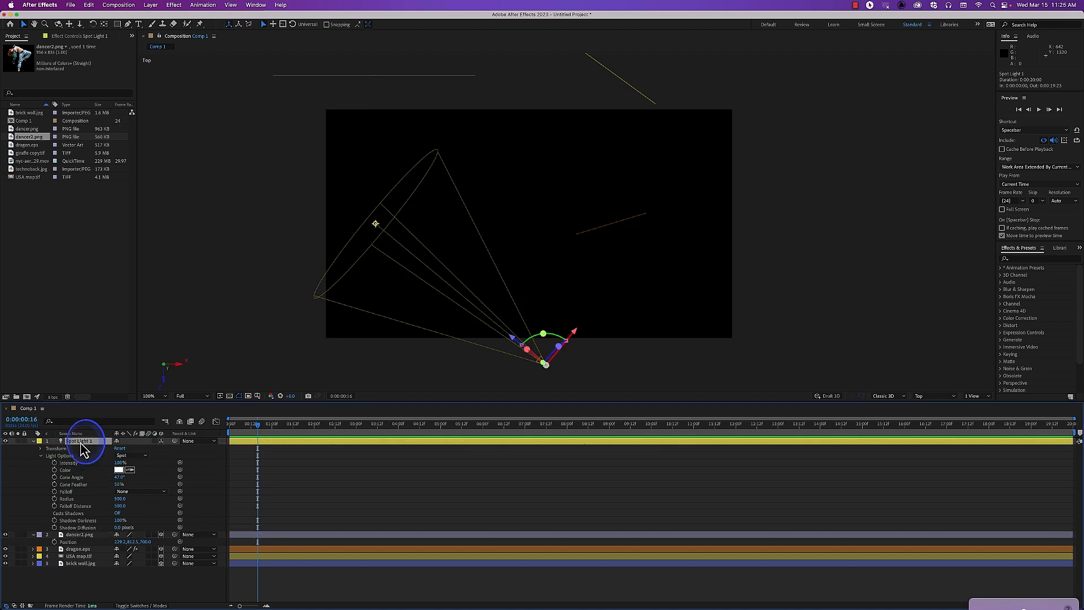
left_click_drag(382, 236, 345, 74)
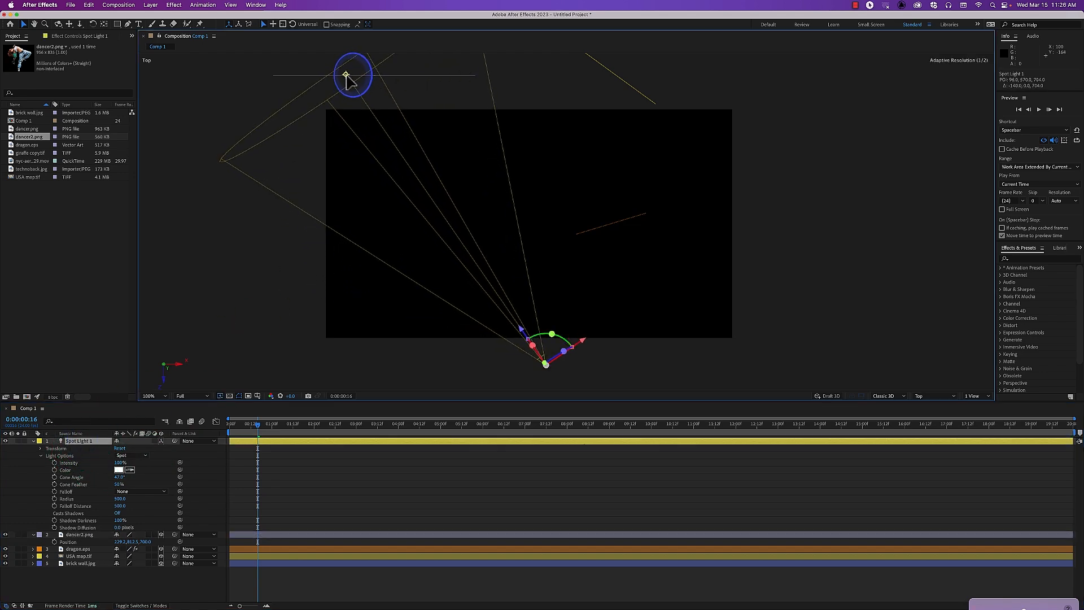
left_click(948, 396)
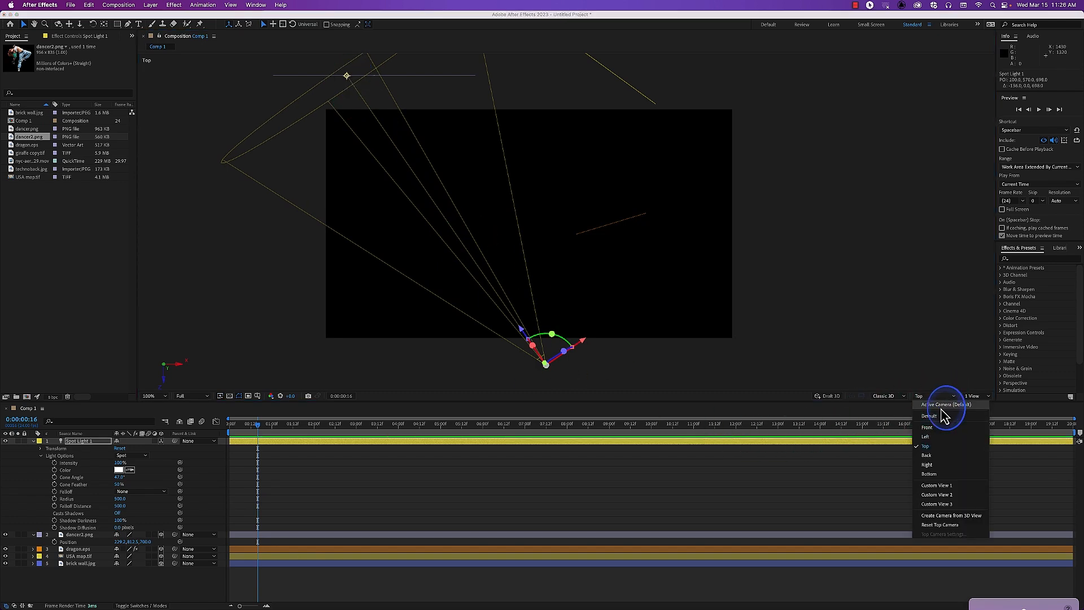
left_click(942, 404)
left_click_drag(389, 230, 388, 288)
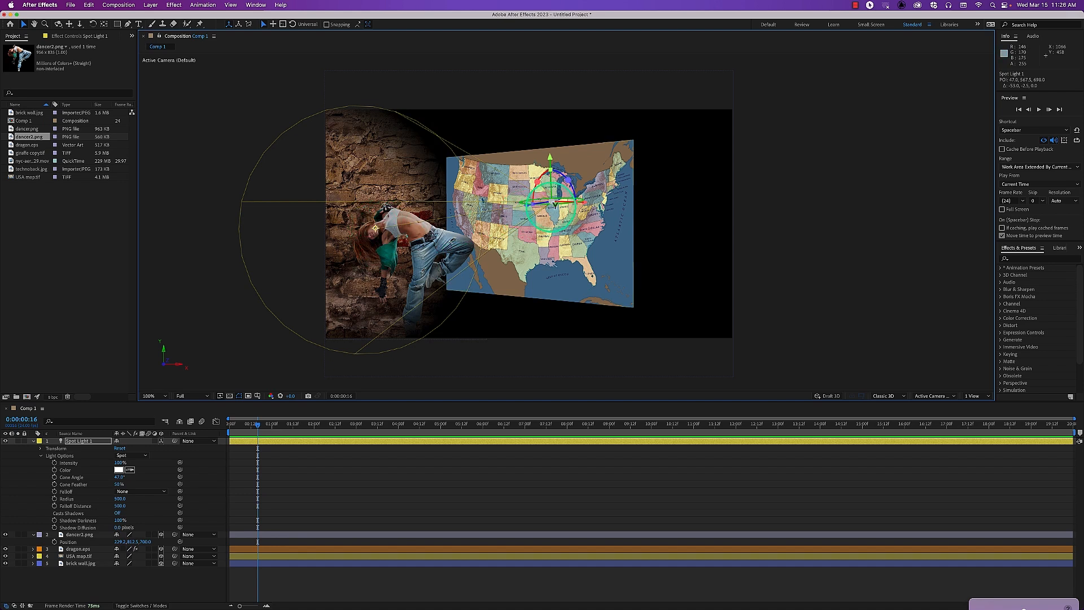
Show the spot light's Position and shift the light to about X 259, Y 262 above the dancer, first trying X at -91 and 529
left_click(98, 442)
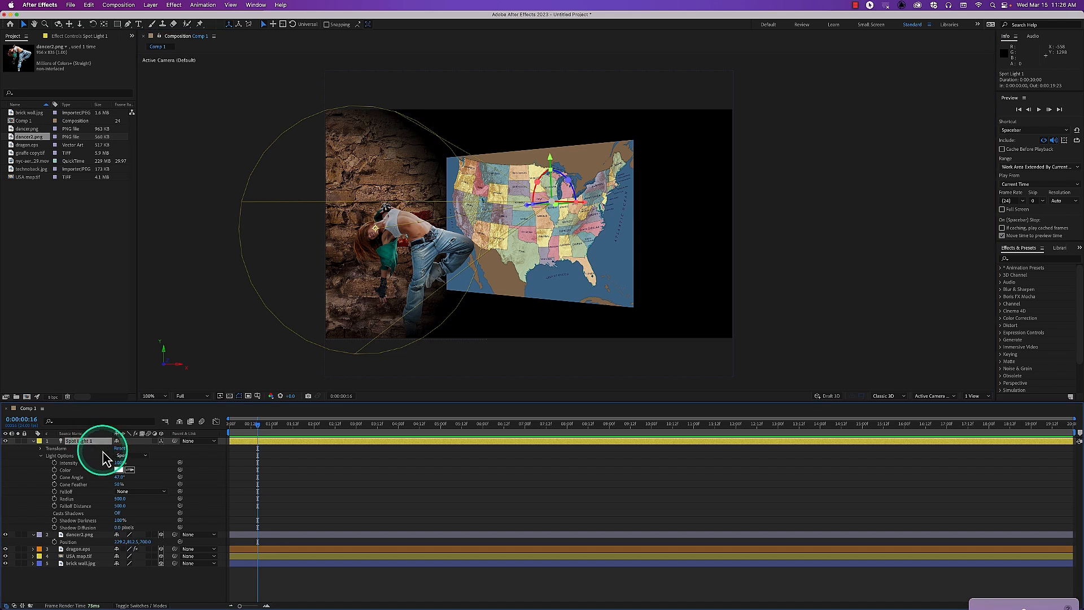
key("p")
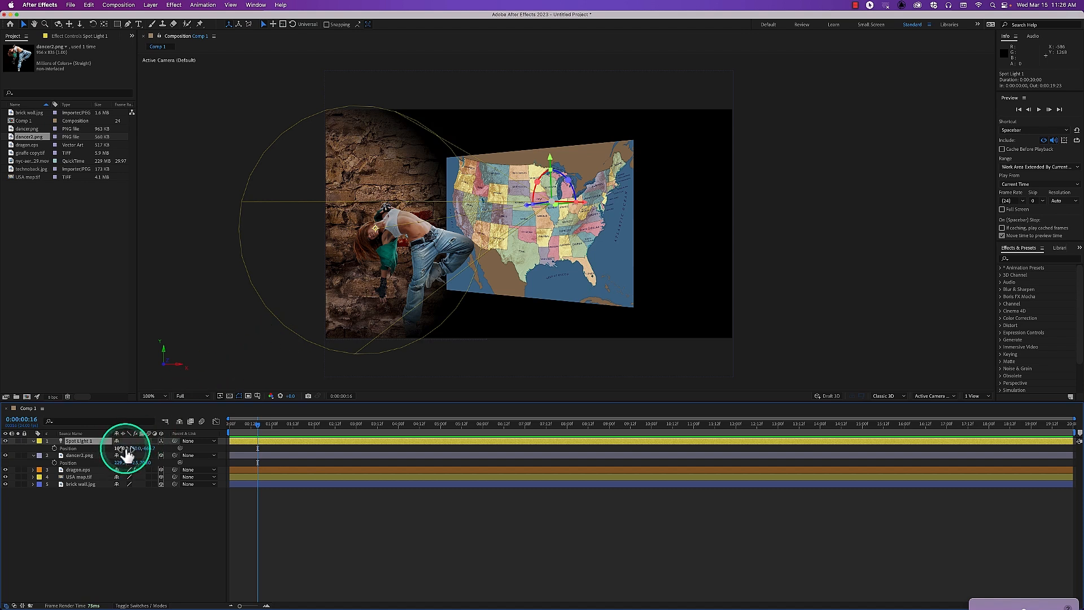
left_click_drag(126, 454, 5, 464)
left_click_drag(124, 450, 91, 452)
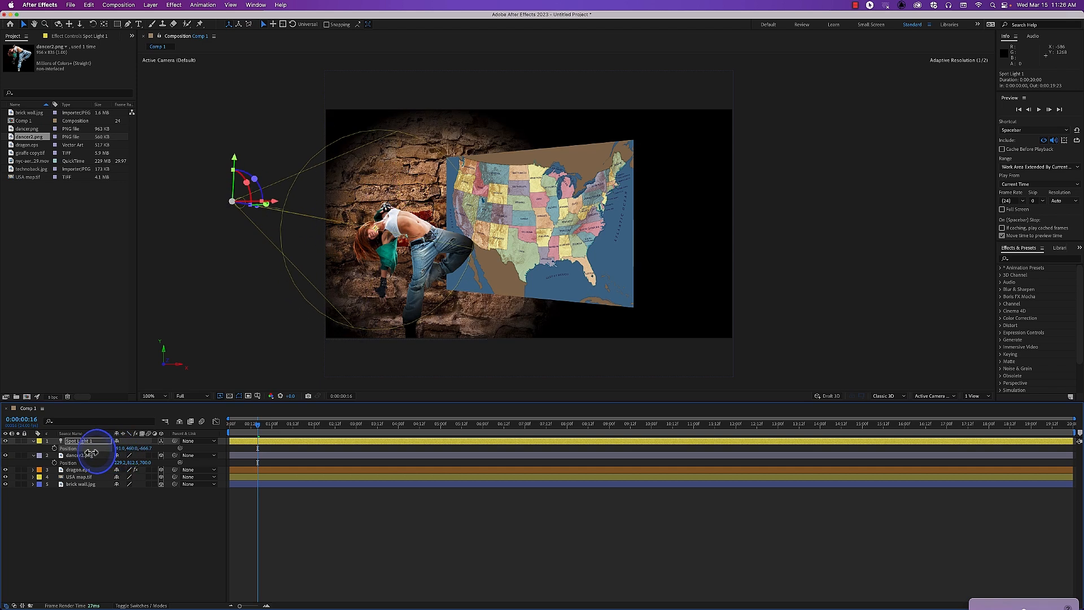
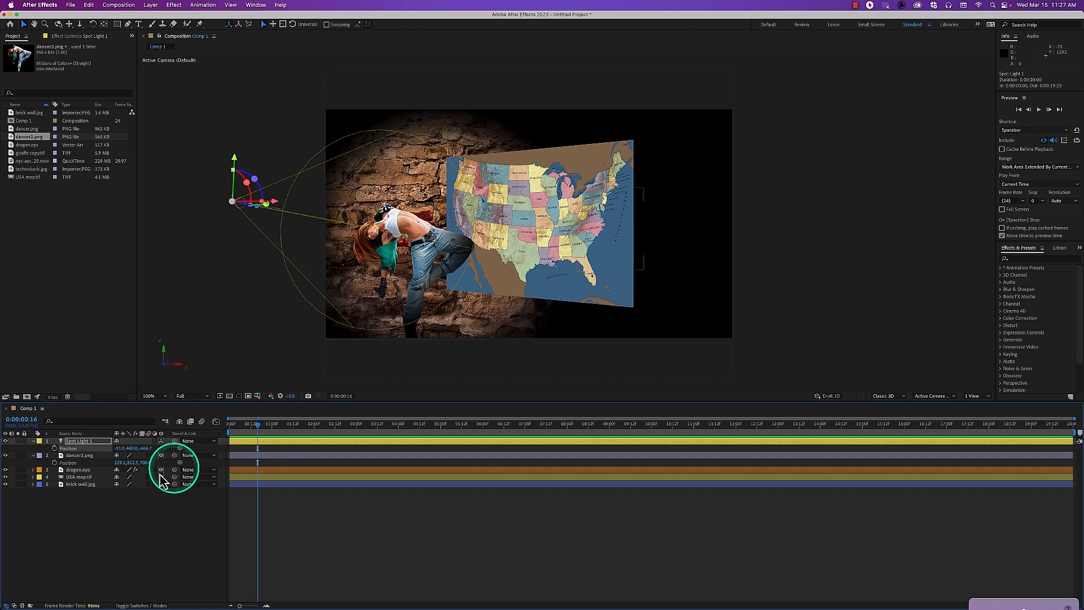
left_click(125, 448)
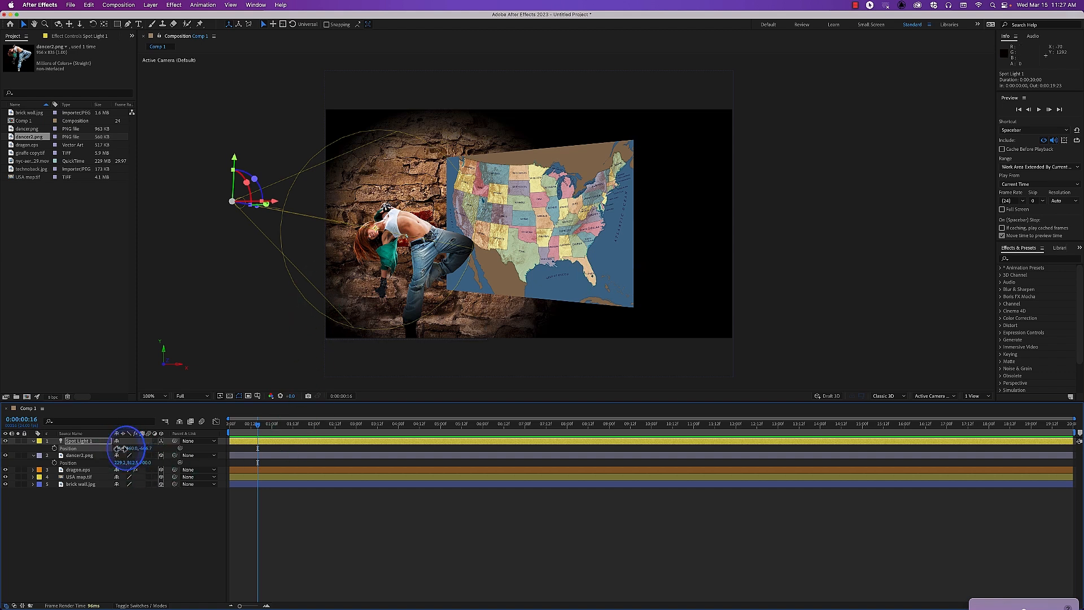
mouse_move(123, 448)
left_mouse_down()
mouse_move(176, 448)
mouse_move(102, 448)
left_mouse_up()
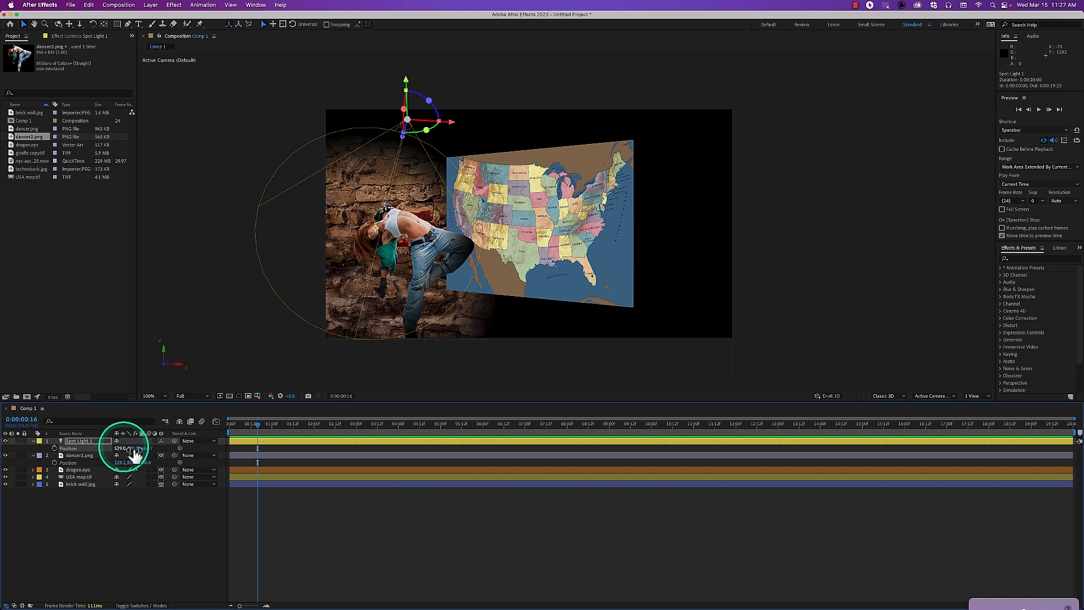
left_click_drag(136, 448, 114, 452)
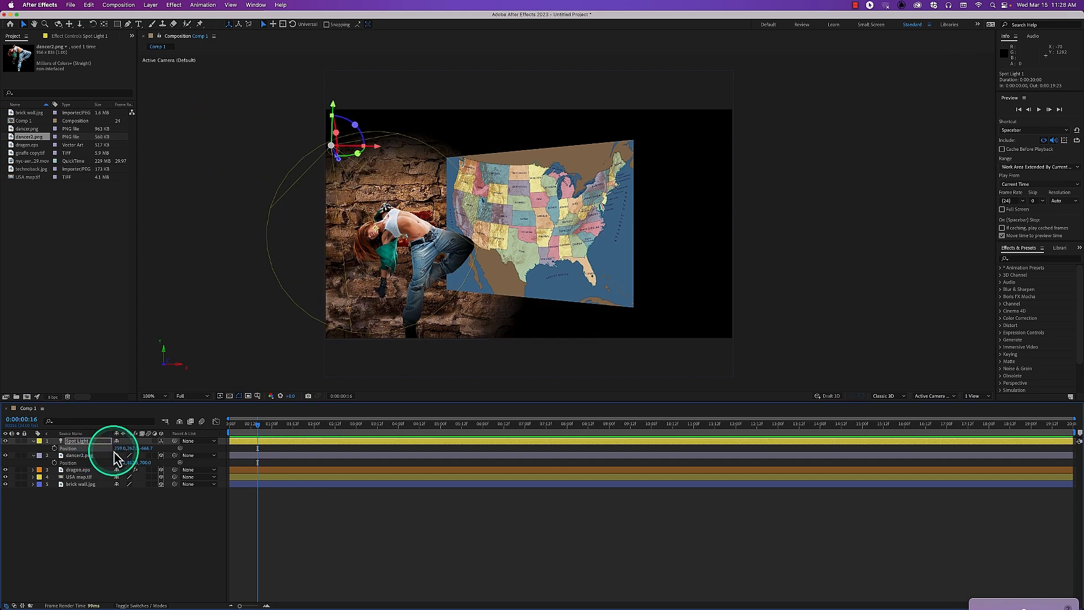
Display the spot light's rotation, Position and Point of Interest together, then set Position X to 297 and Point of Interest X to 67
key("r")
left_click(123, 463)
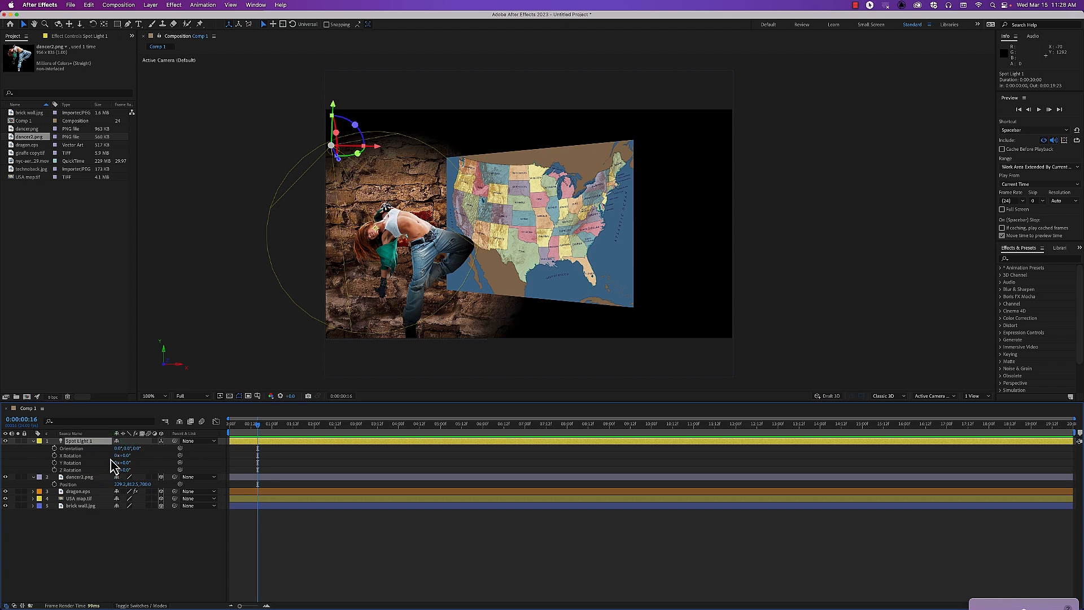
key("shift+p")
key("shift+a")
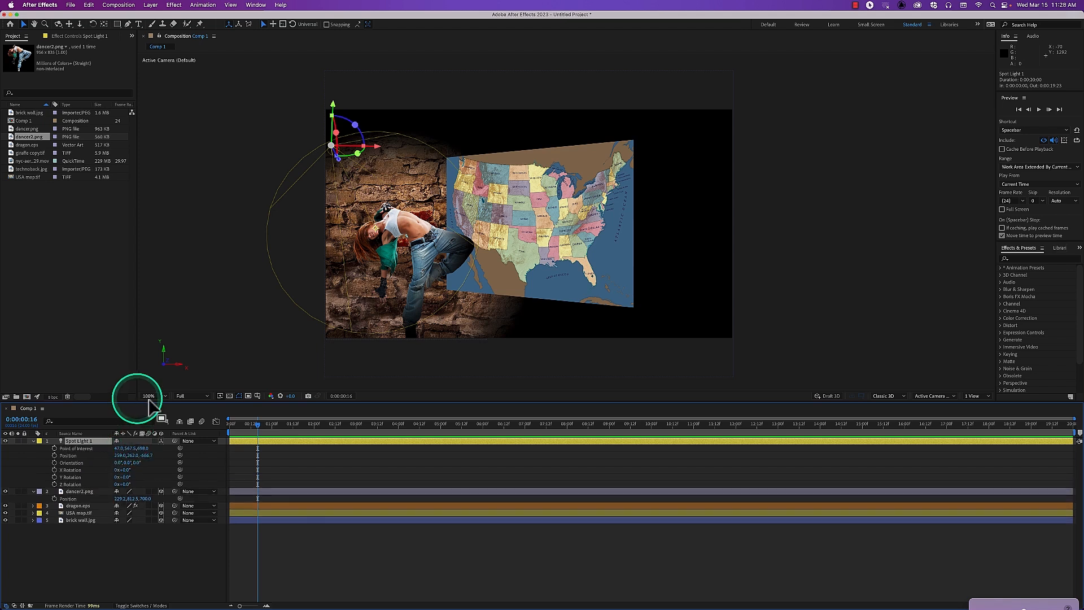
left_click_drag(117, 448, 284, 450)
left_click(341, 354)
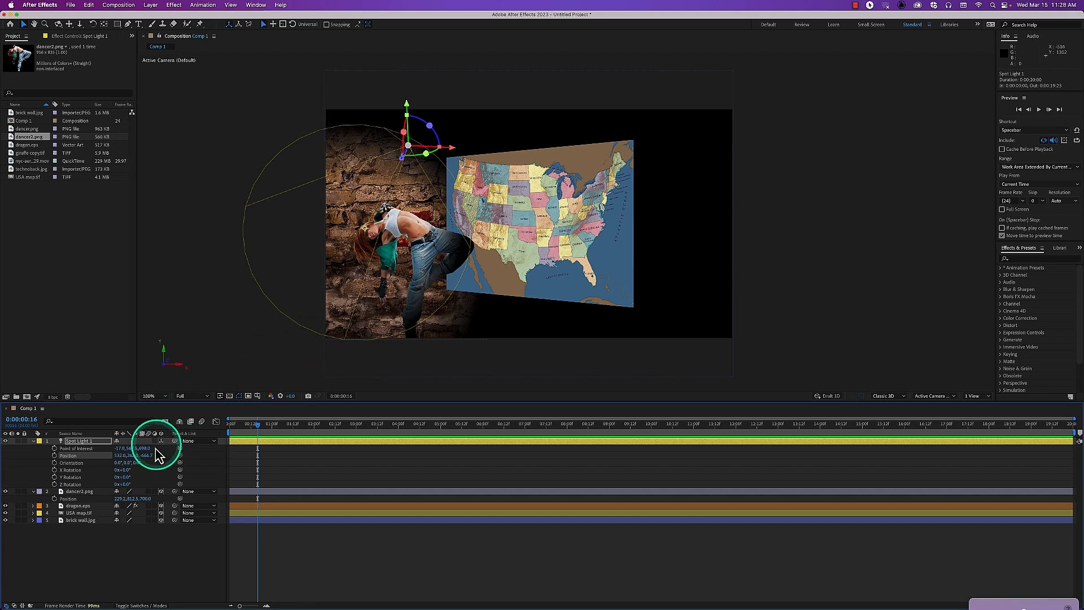
left_click_drag(122, 461, 20, 450)
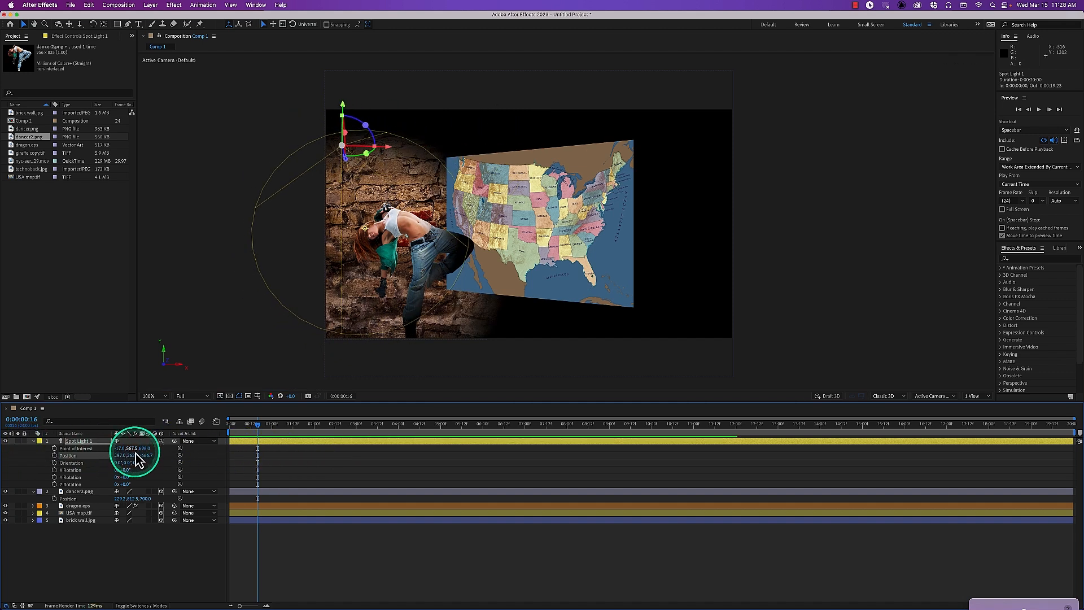
left_click_drag(121, 448, 162, 454)
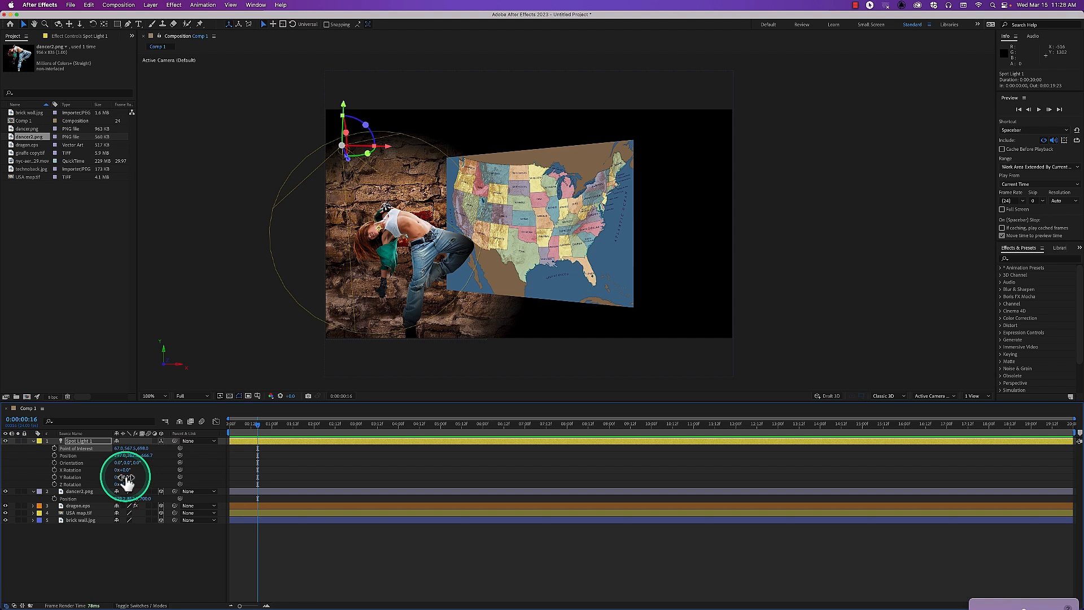
Rotate the spot light to X Rotation 12° and Y Rotation 36°
left_click_drag(127, 471, 132, 470)
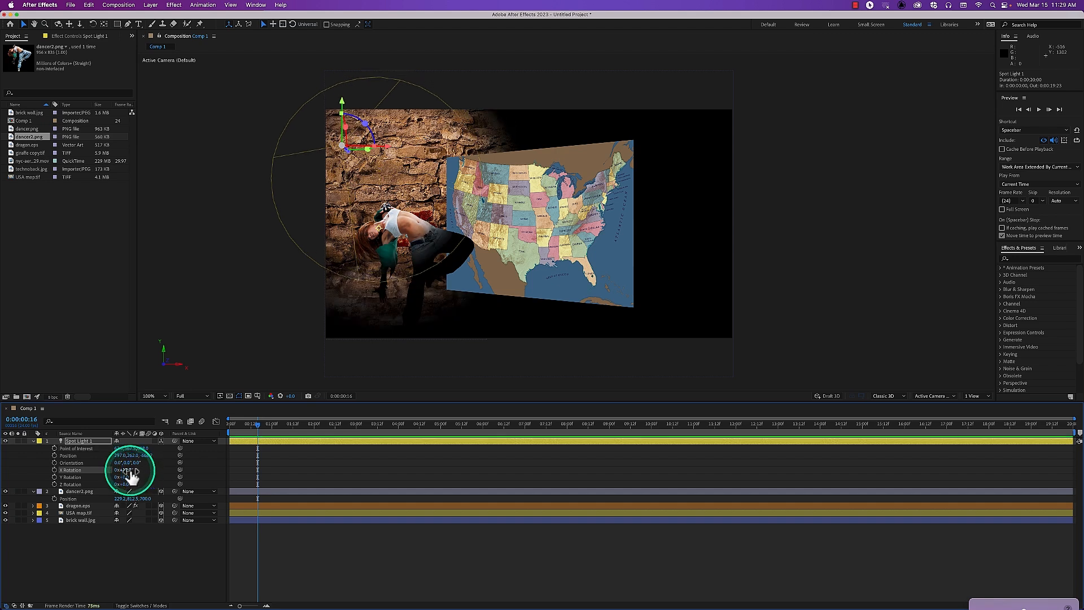
left_click(379, 229)
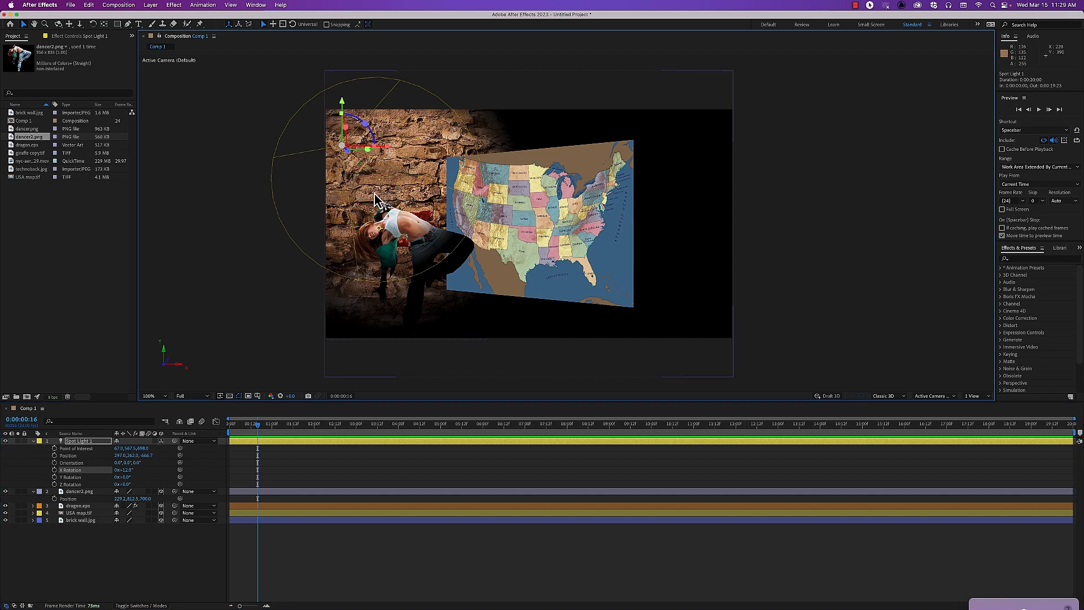
left_click(130, 477)
left_click_drag(130, 477, 150, 465)
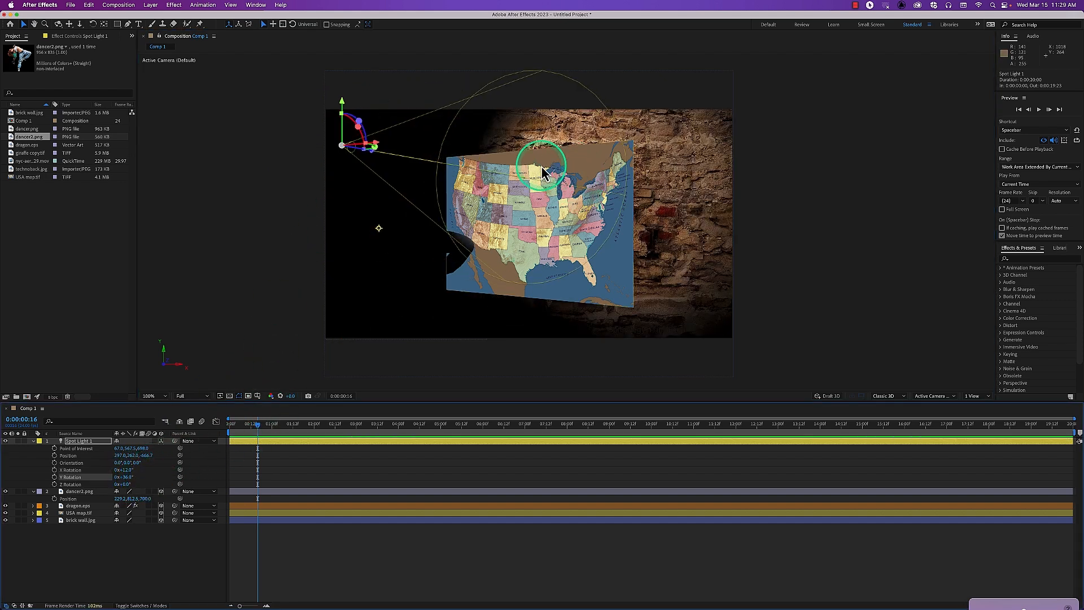
Move the spot light's point of interest to about -265, 600, 698, with Position X 425 and X Orientation 315°
left_click(379, 231)
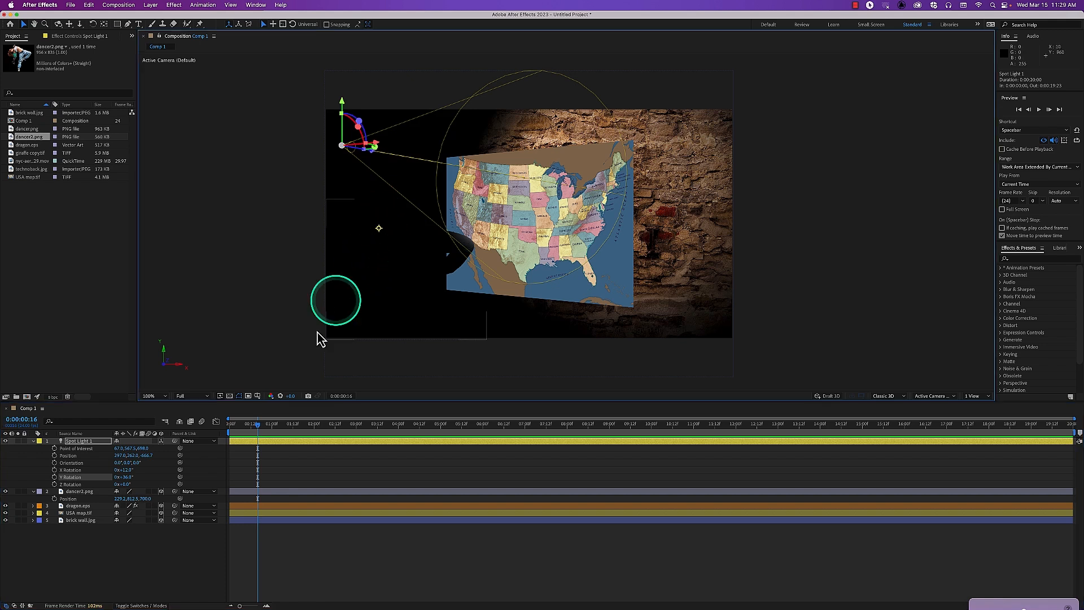
mouse_move(380, 231)
left_mouse_down()
mouse_move(298, 232)
mouse_move(371, 239)
left_mouse_up()
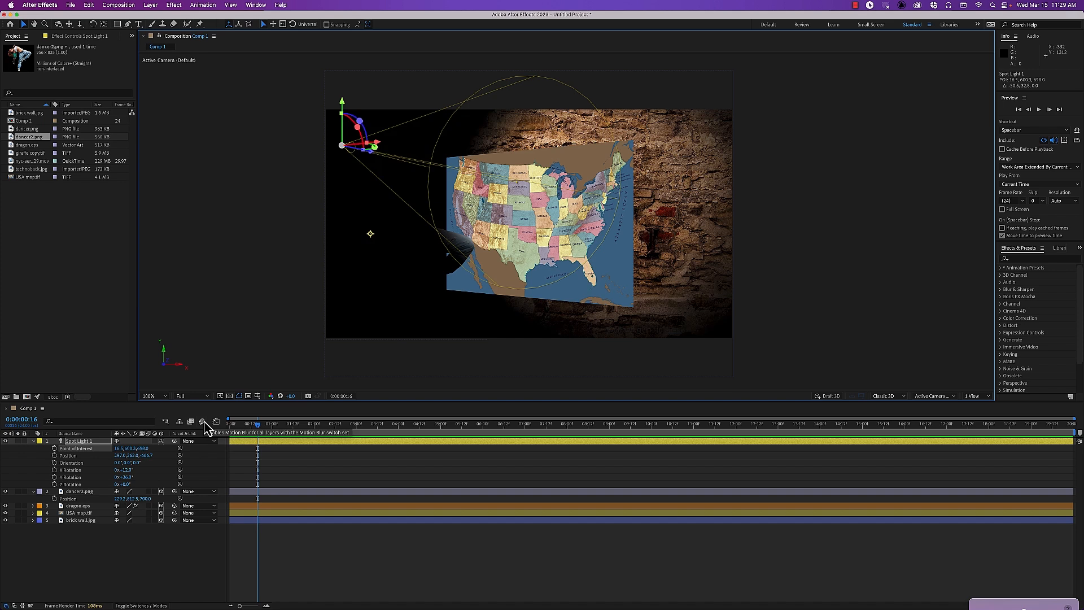
mouse_move(118, 463)
left_mouse_down()
mouse_move(97, 462)
mouse_move(170, 459)
mouse_move(10, 452)
left_mouse_up()
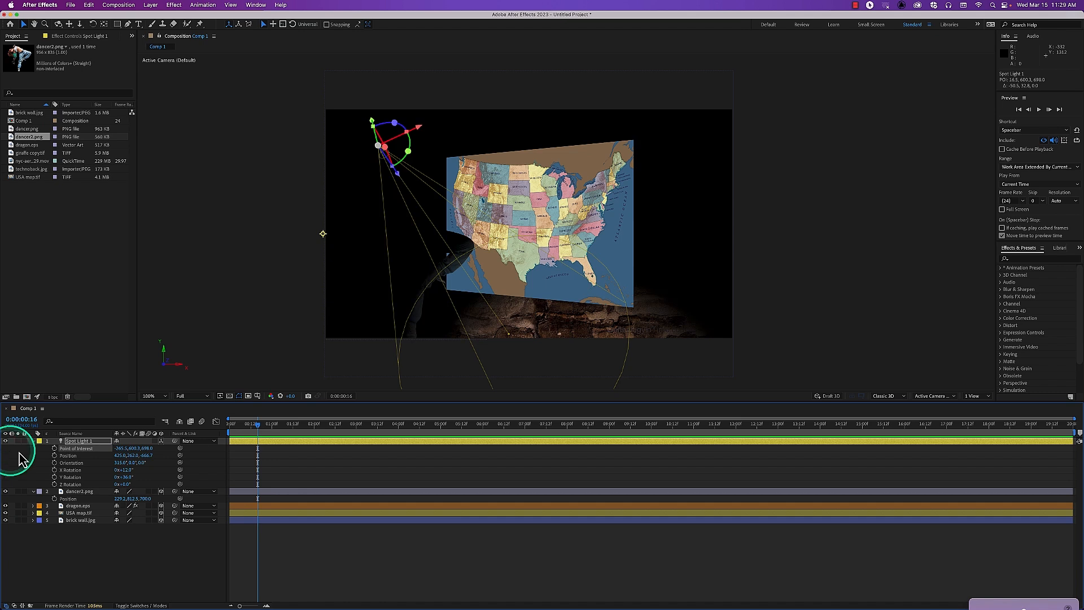
Reset the spot light's Point of Interest, then reset all of its Transform properties
right_click(80, 450)
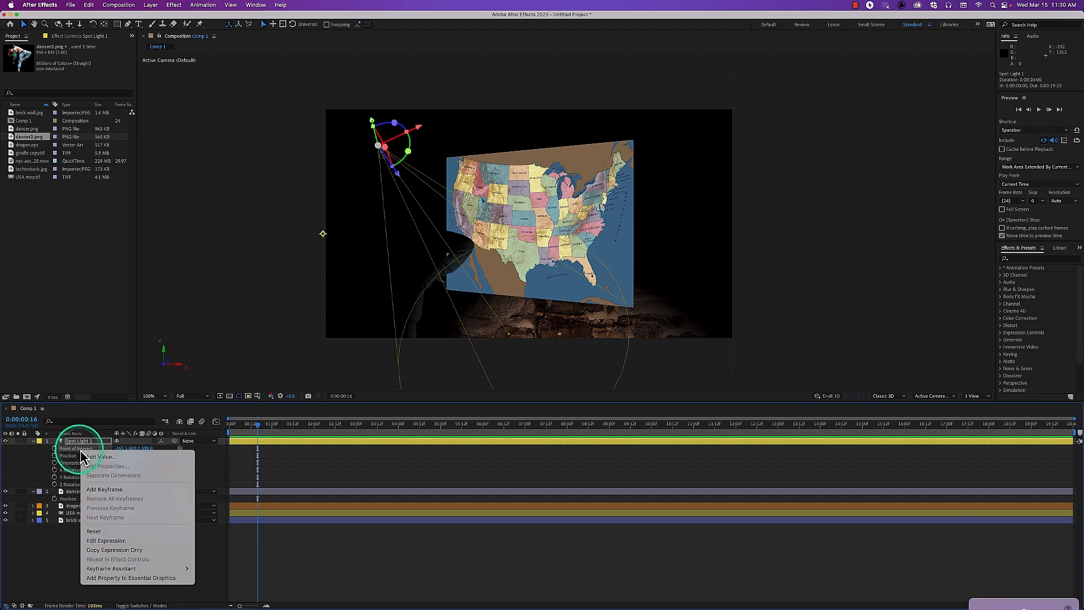
left_click(99, 532)
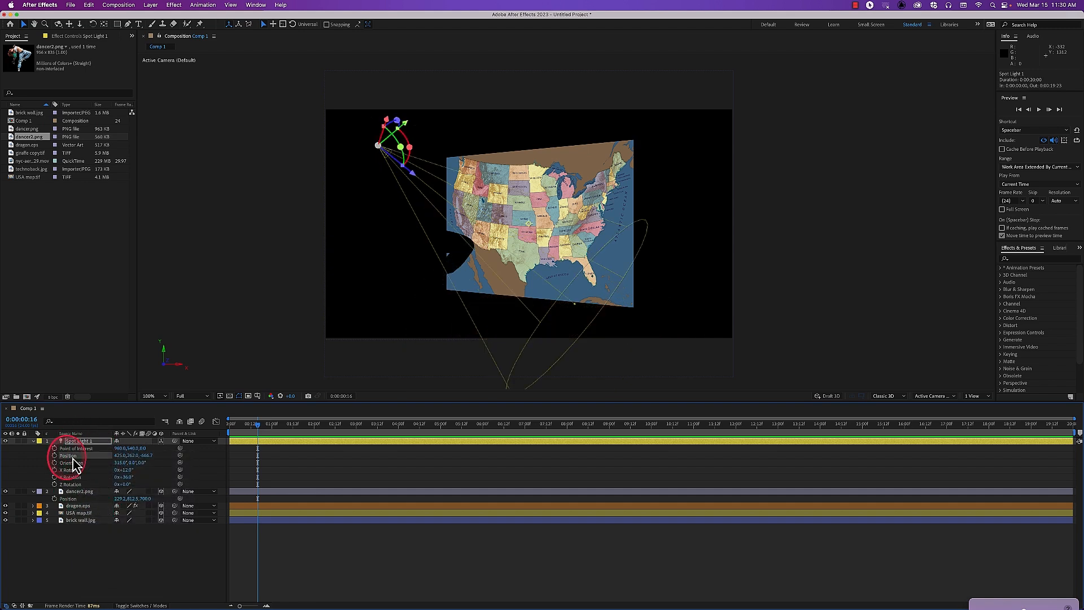
right_click(75, 457)
left_click(101, 540)
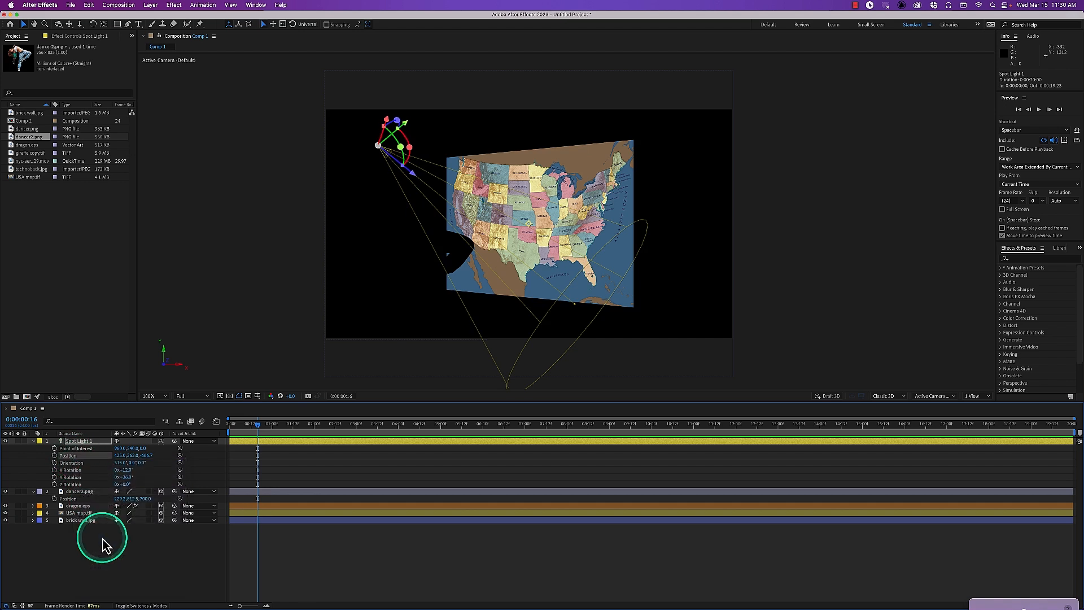
left_click(33, 441)
left_click(34, 441)
left_click(120, 448)
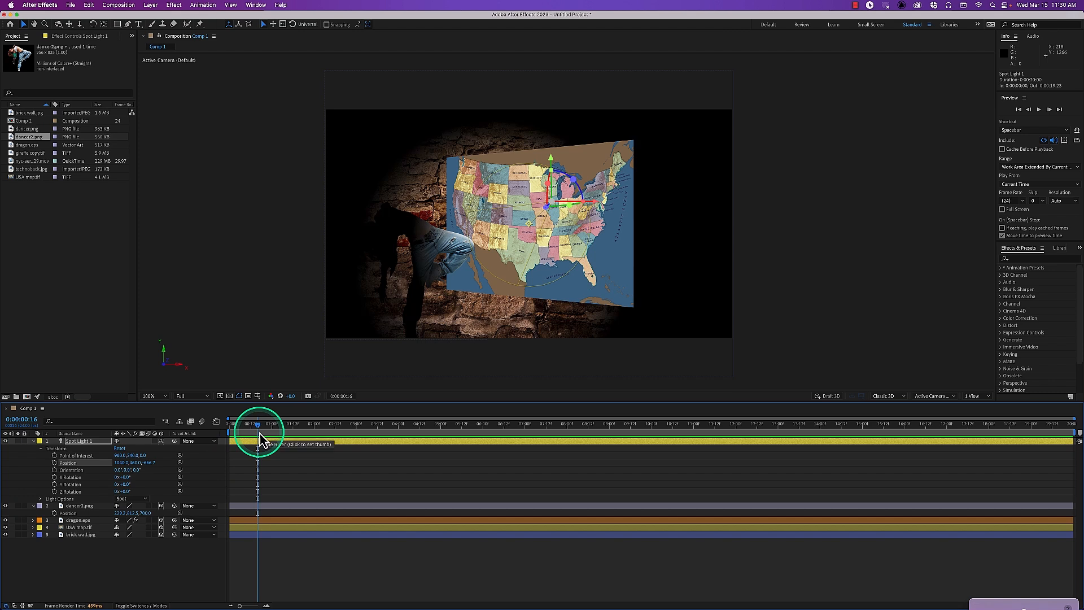
Set the spot light's Cone Angle to 49° and its Cone Feather to about 73%, after trying a feather of 0%
left_click(42, 499)
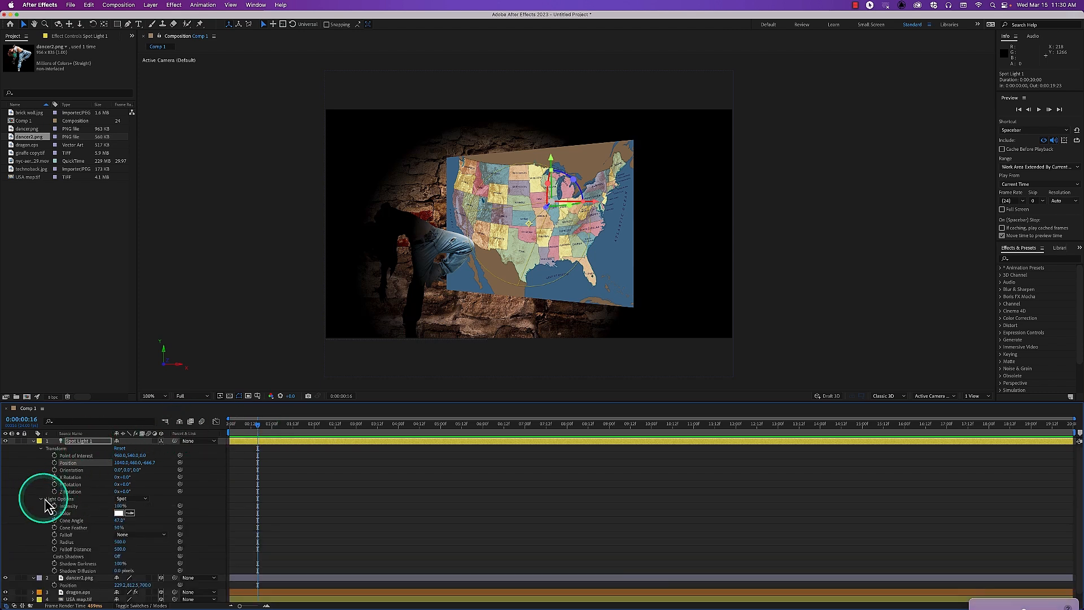
left_click_drag(120, 520, 121, 522)
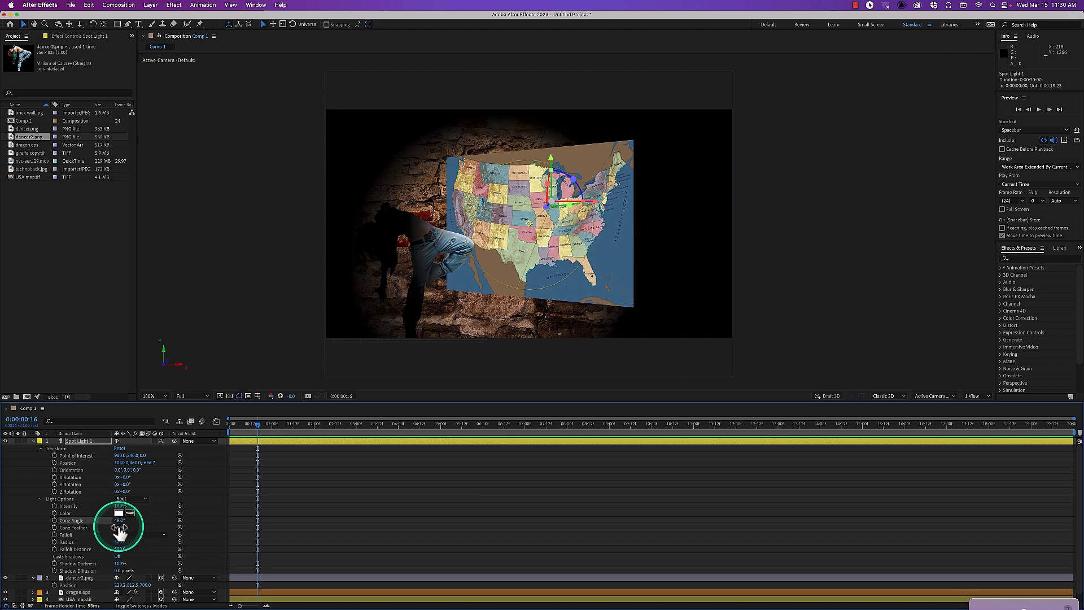
left_click_drag(118, 528, 60, 522)
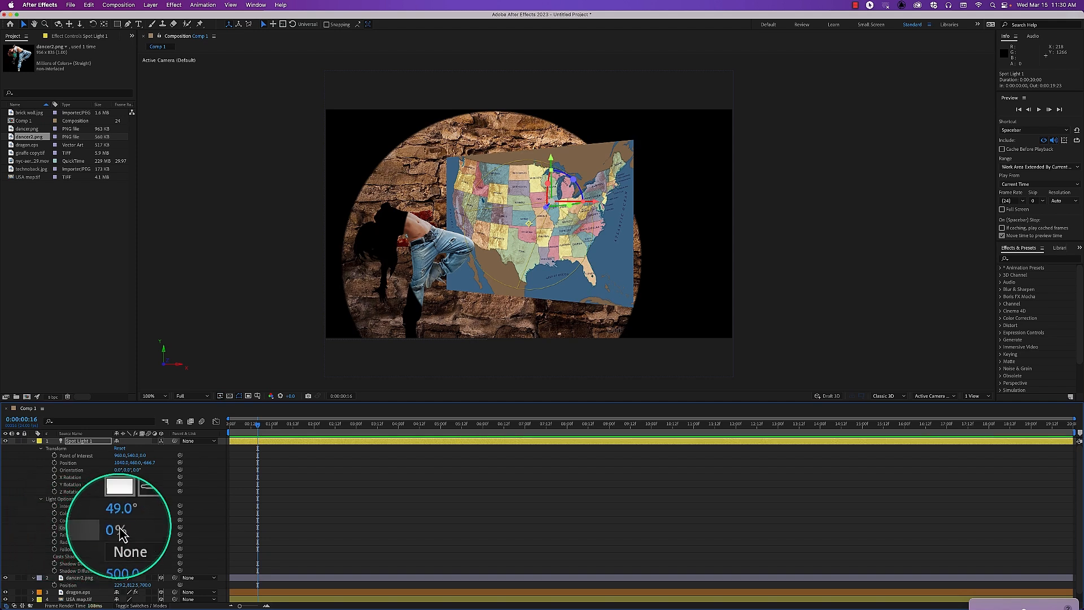
left_click_drag(119, 528, 151, 528)
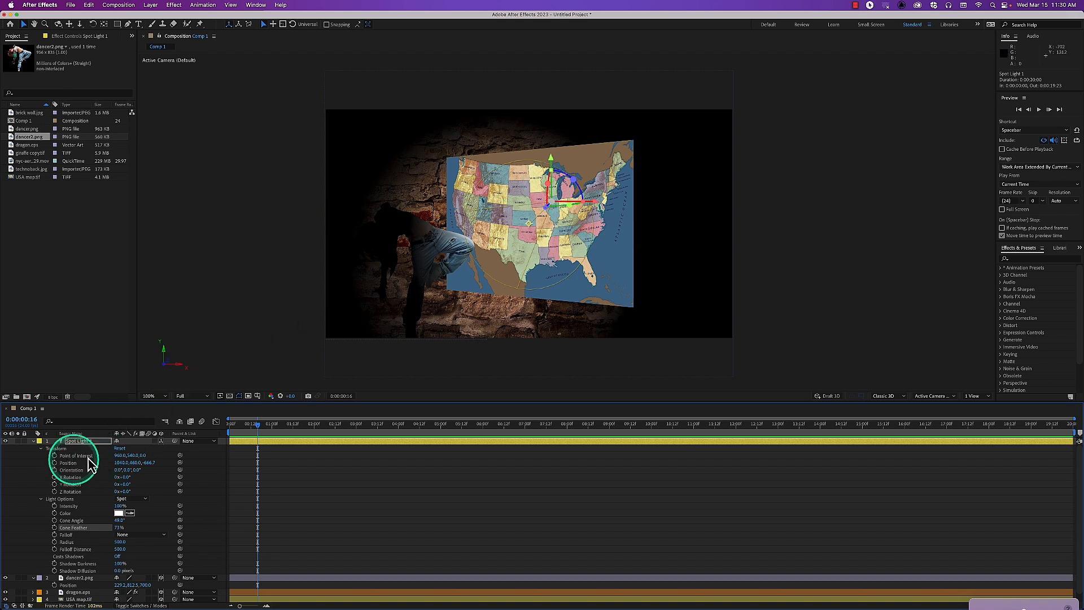
Set the spot light's Point of Interest X to 947, trying and undoing changes to its Position, Orientation and Y Rotation
left_click_drag(120, 458, 119, 486)
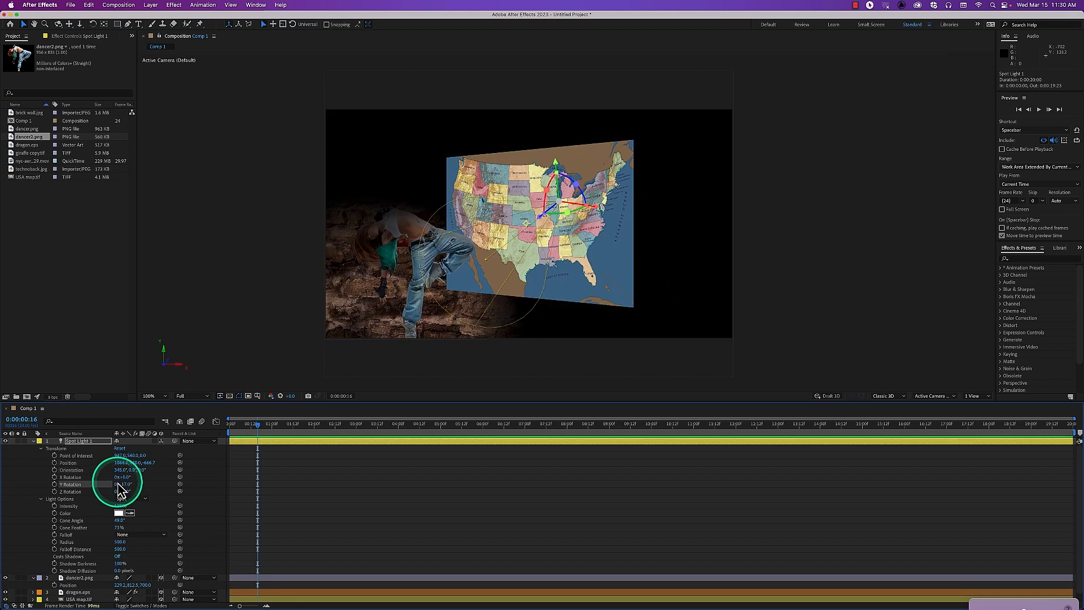
key("super+z")
key("super+z")
key("super+z")
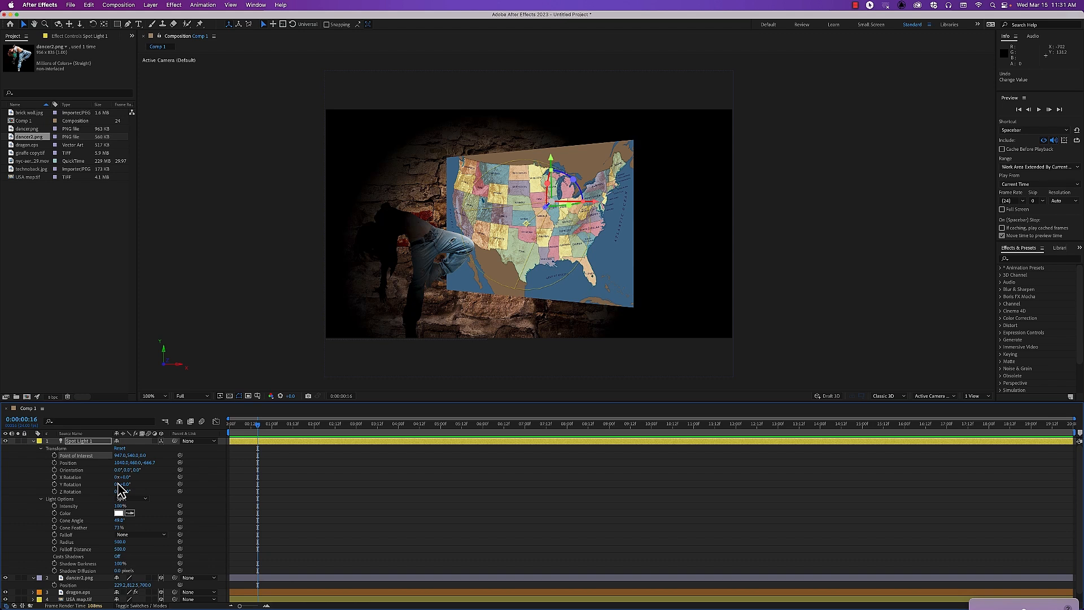
Move the spot light's point of interest onto the dancer at 281, 560, 0, and set its Position X to about 885
left_click(135, 456)
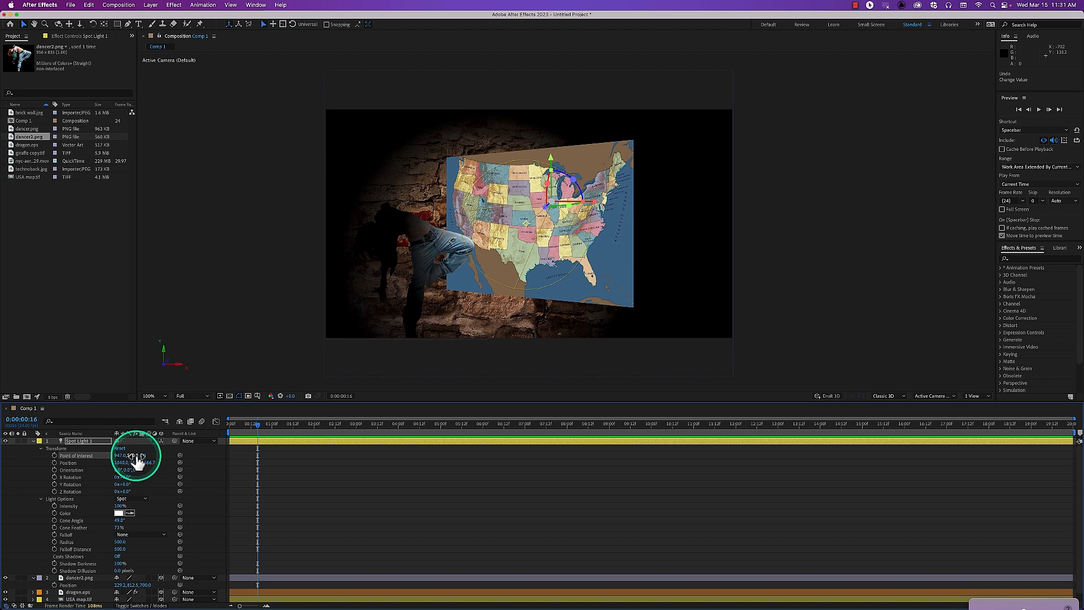
left_click_drag(526, 226, 386, 229)
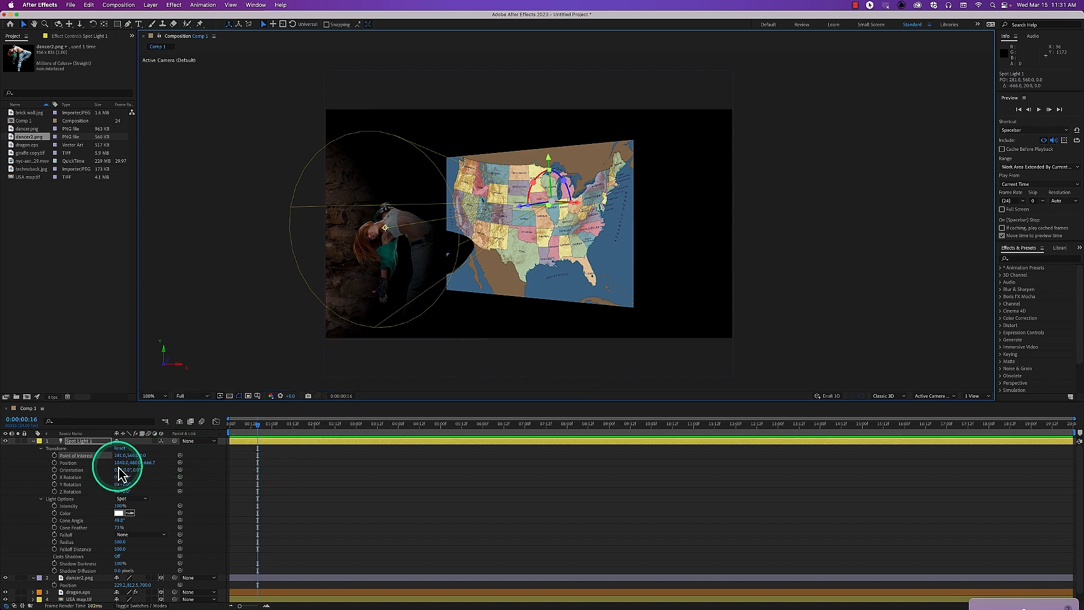
left_click_drag(124, 469, 4, 475)
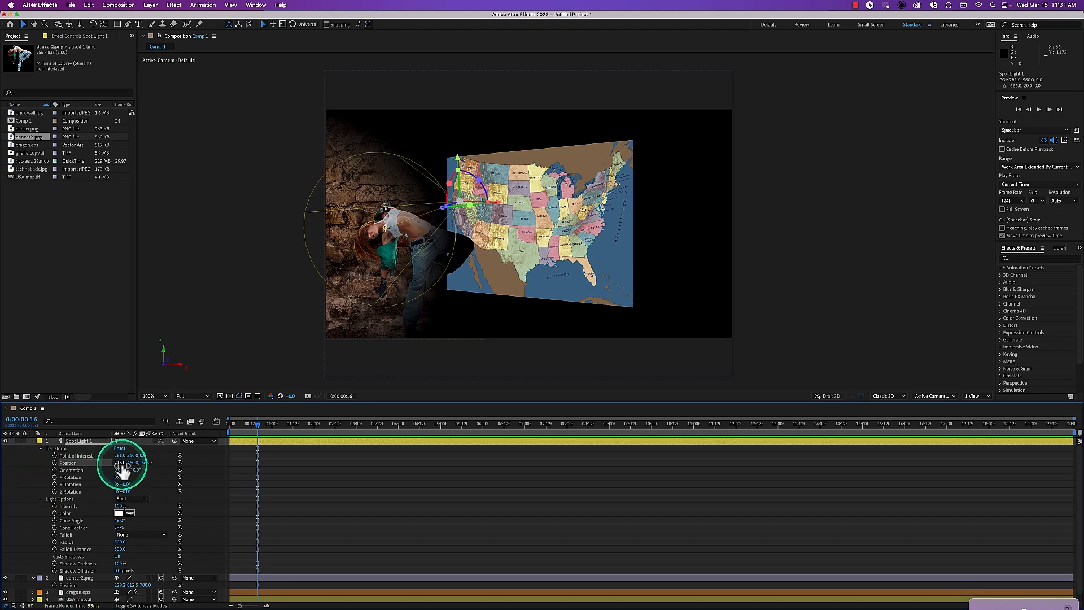
mouse_move(120, 464)
left_mouse_down()
mouse_move(154, 465)
mouse_move(94, 467)
mouse_move(134, 474)
left_mouse_up()
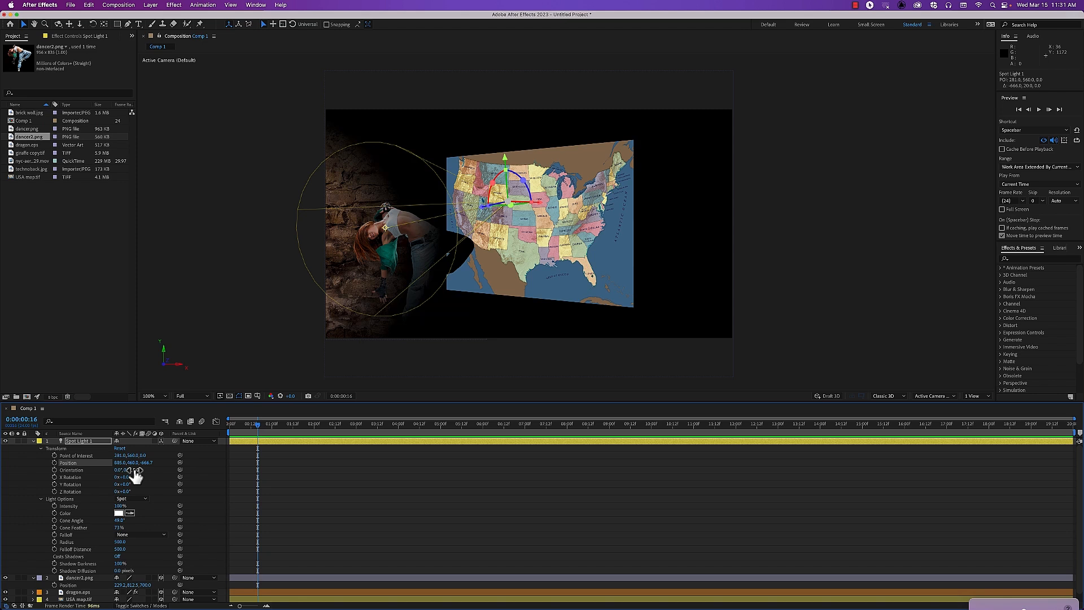
Turn off Auto-Orientation for the spot light so it no longer orients towards its point of interest
left_click(84, 442)
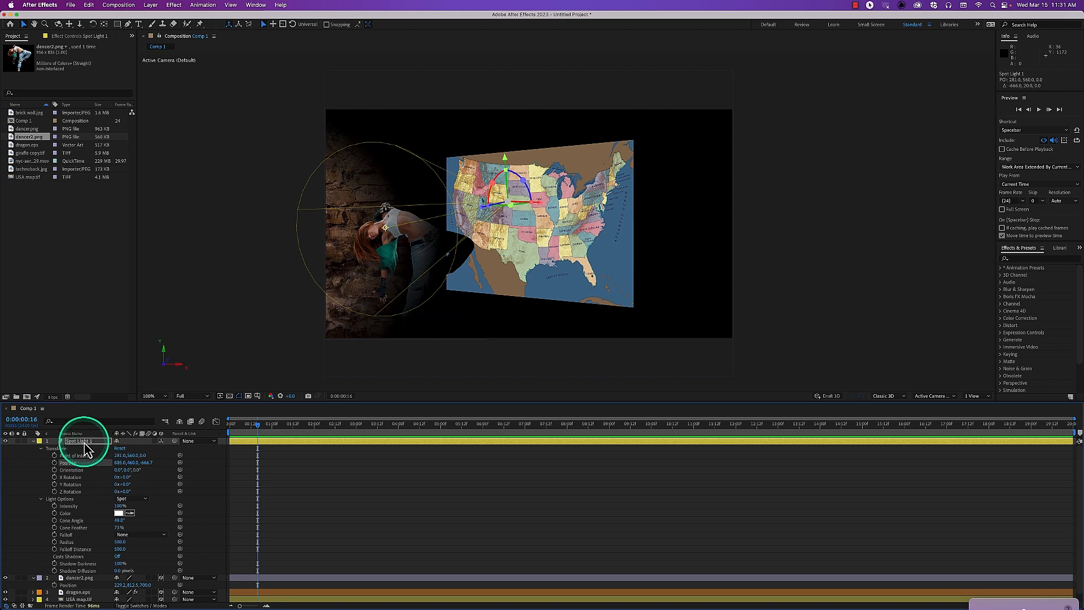
right_click(85, 448)
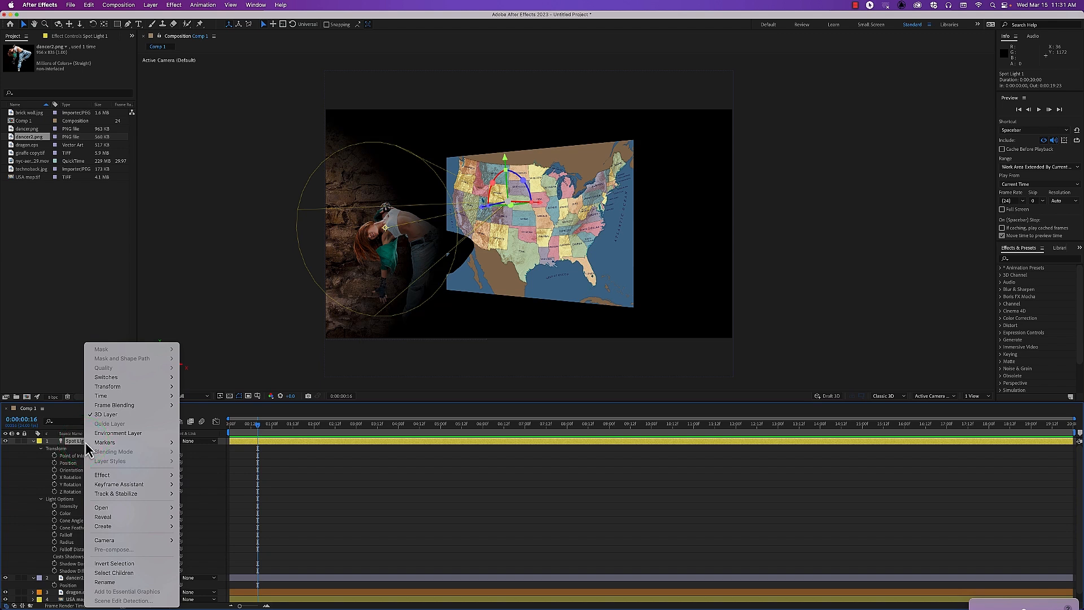
left_click(117, 386)
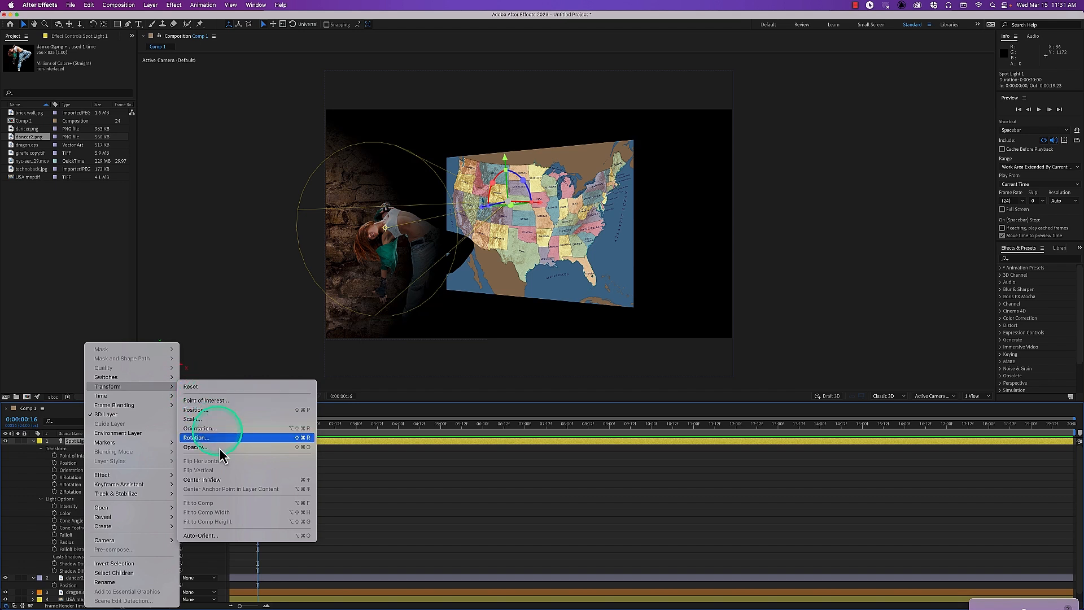
left_click(201, 537)
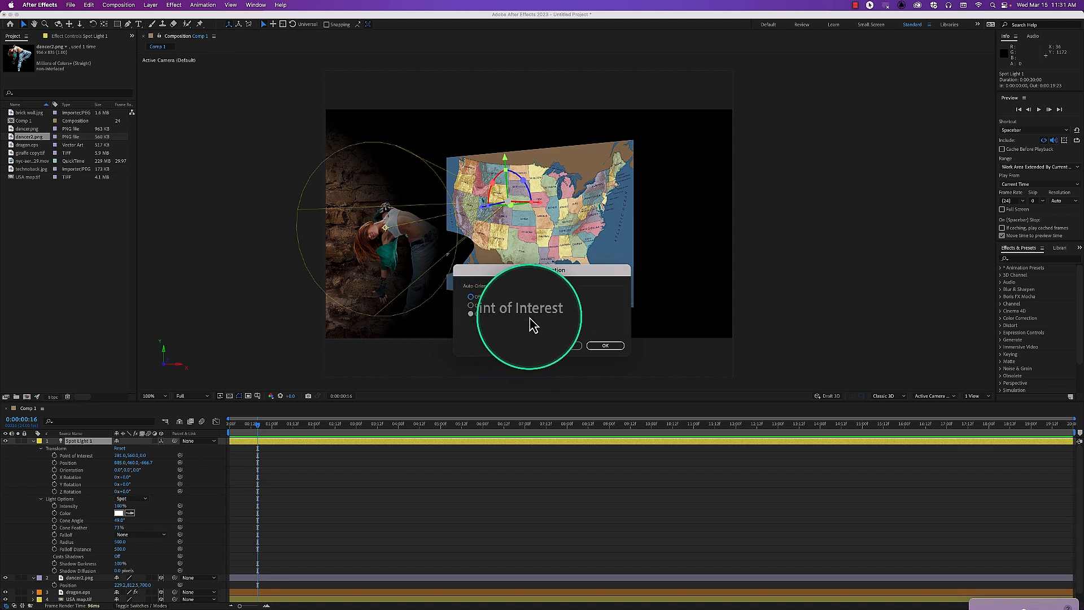
left_click(471, 298)
left_click(613, 346)
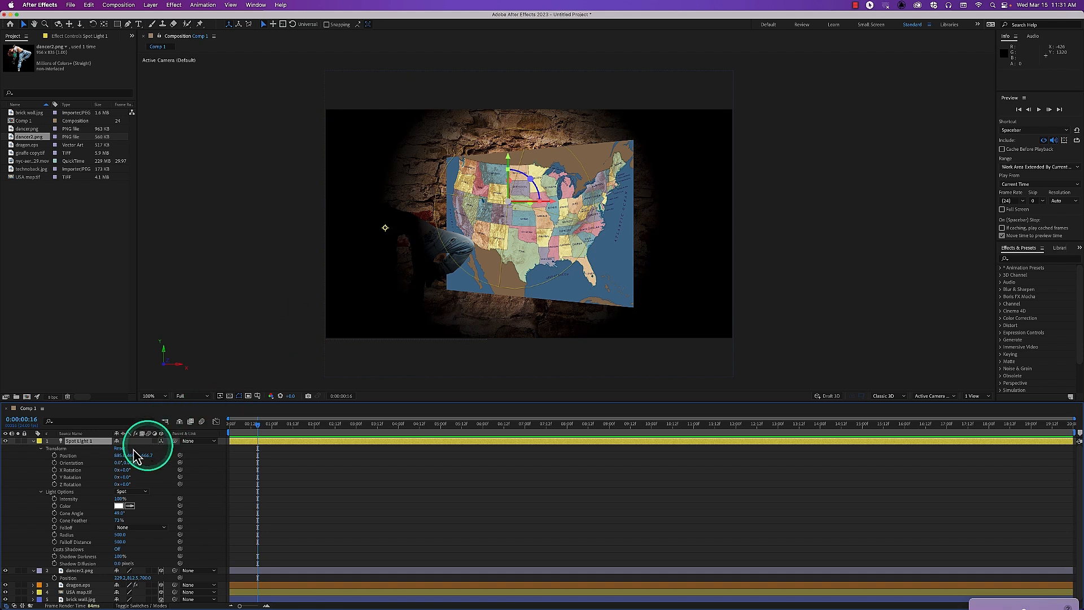
Move the spot light along its X axis, well beyond the map's east side, to an X position of about 2007
left_click_drag(120, 455, 6, 455)
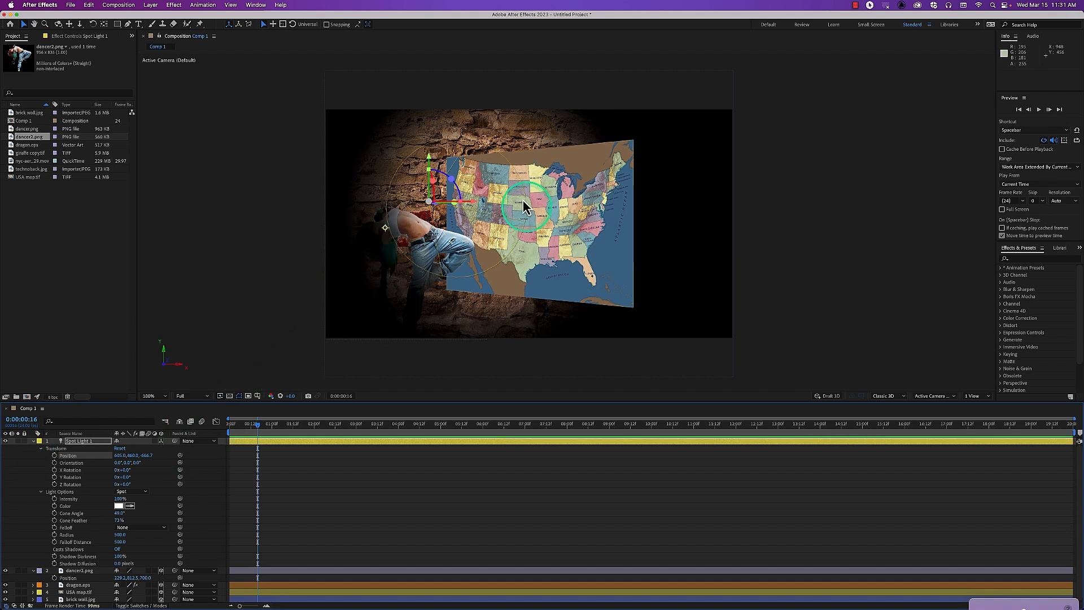
left_click_drag(472, 202, 504, 213)
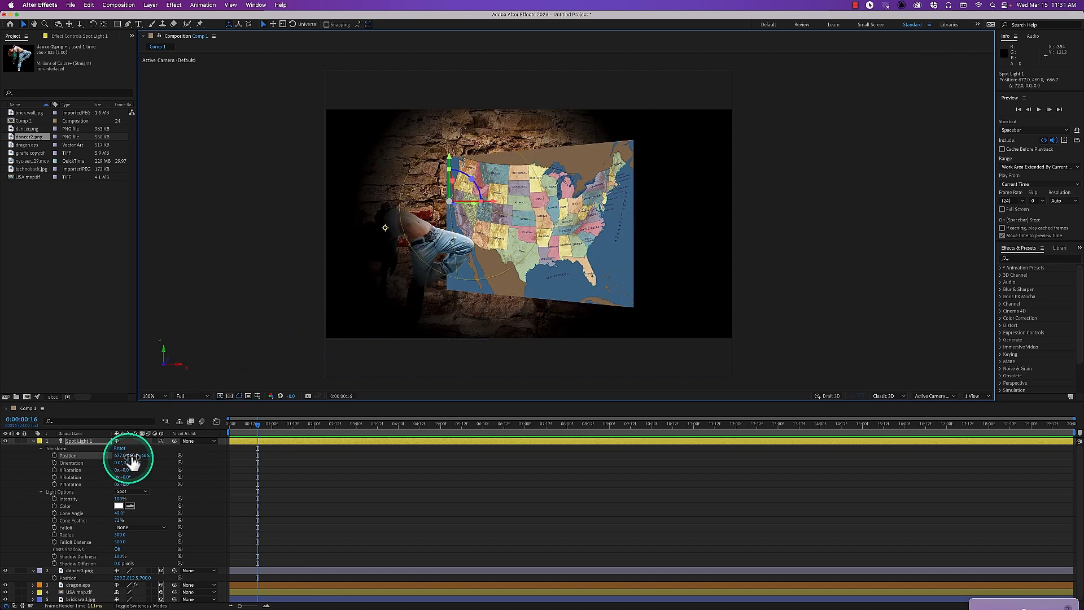
right_click(133, 456)
left_click(272, 477)
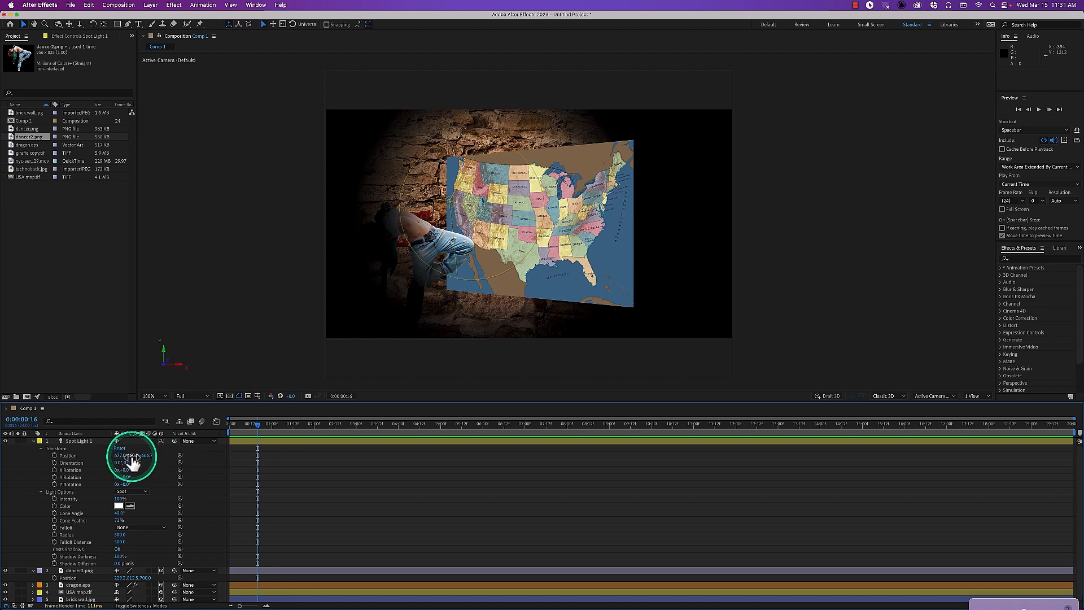
left_click_drag(145, 455, 181, 477)
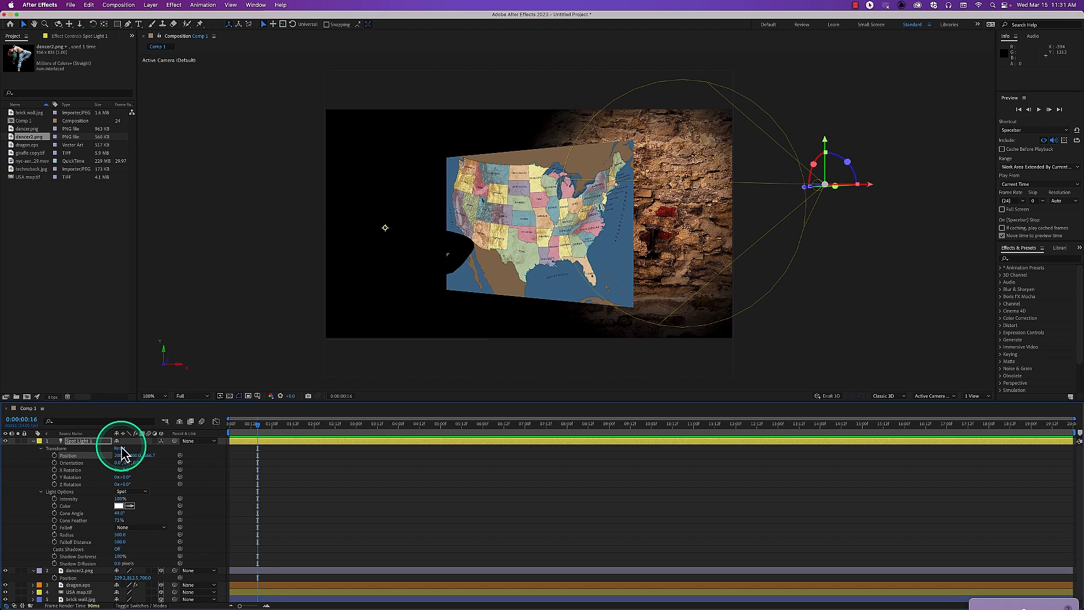
Set the spot light's auto-orientation to Orient Towards Point of Interest and aim it at the map's east side, about 1341, 504, 0
right_click(102, 444)
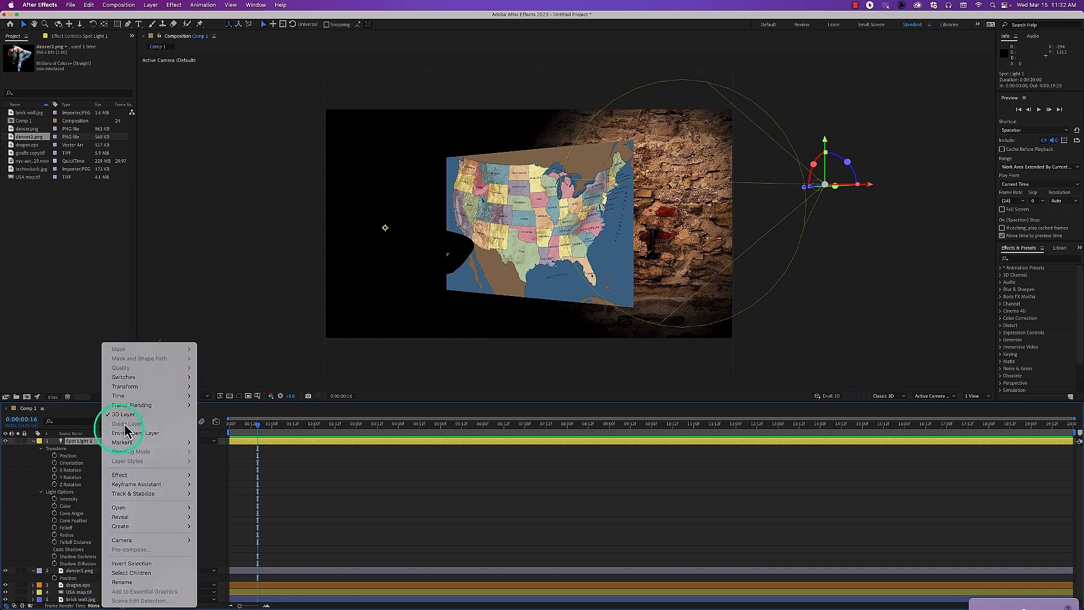
mouse_move(133, 387)
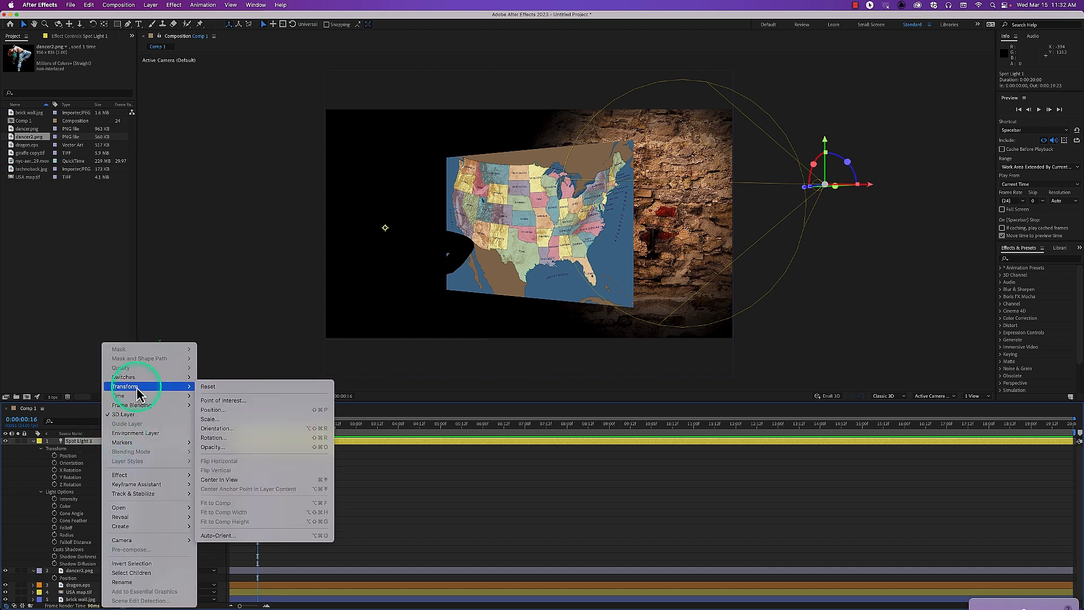
left_click(243, 536)
left_click(472, 314)
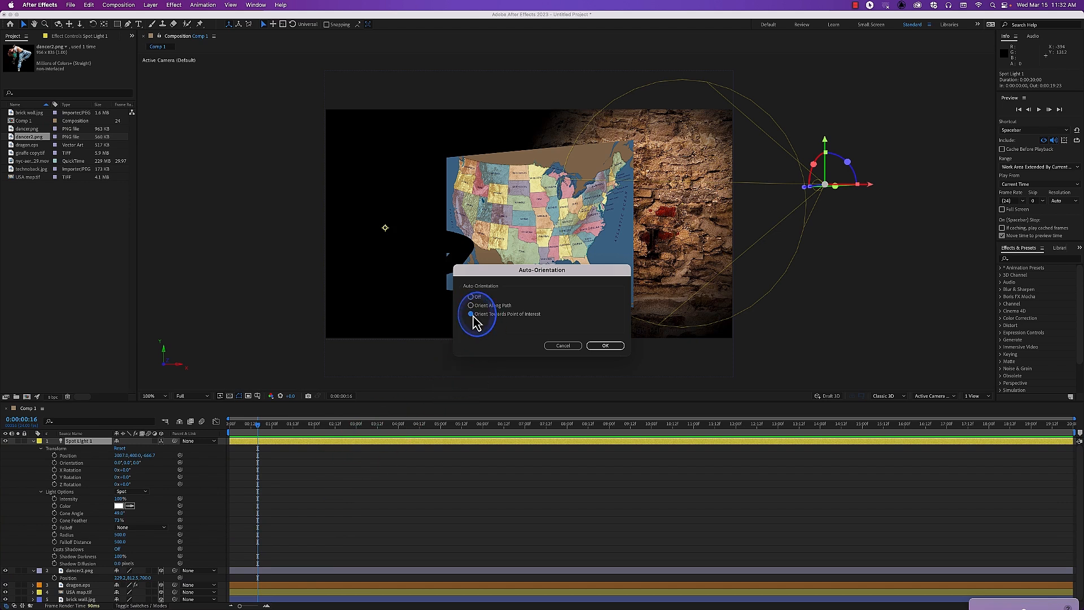
left_click(608, 346)
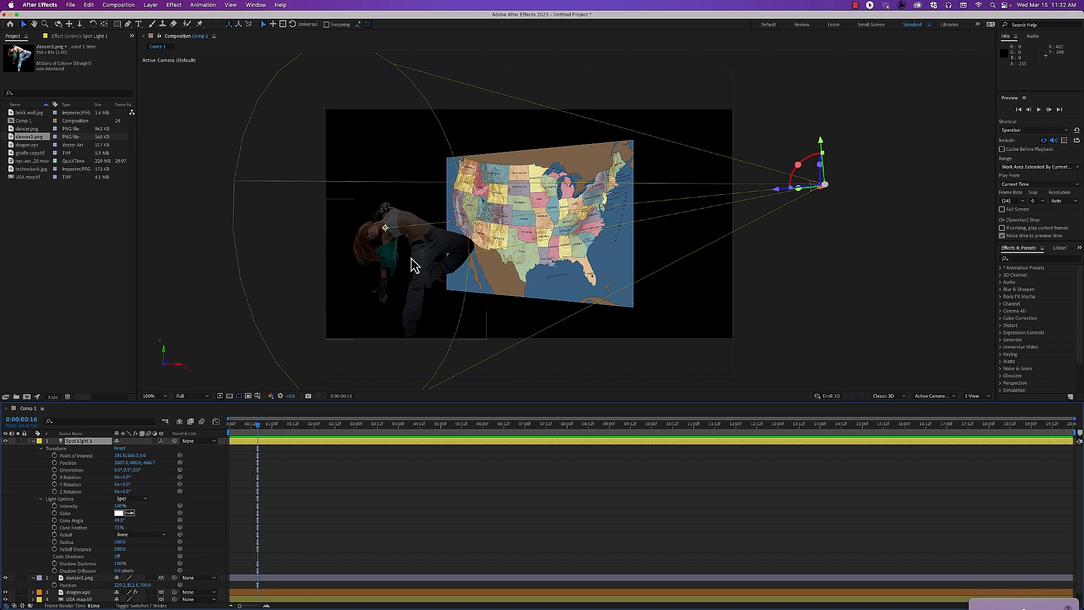
left_click_drag(385, 229, 610, 216)
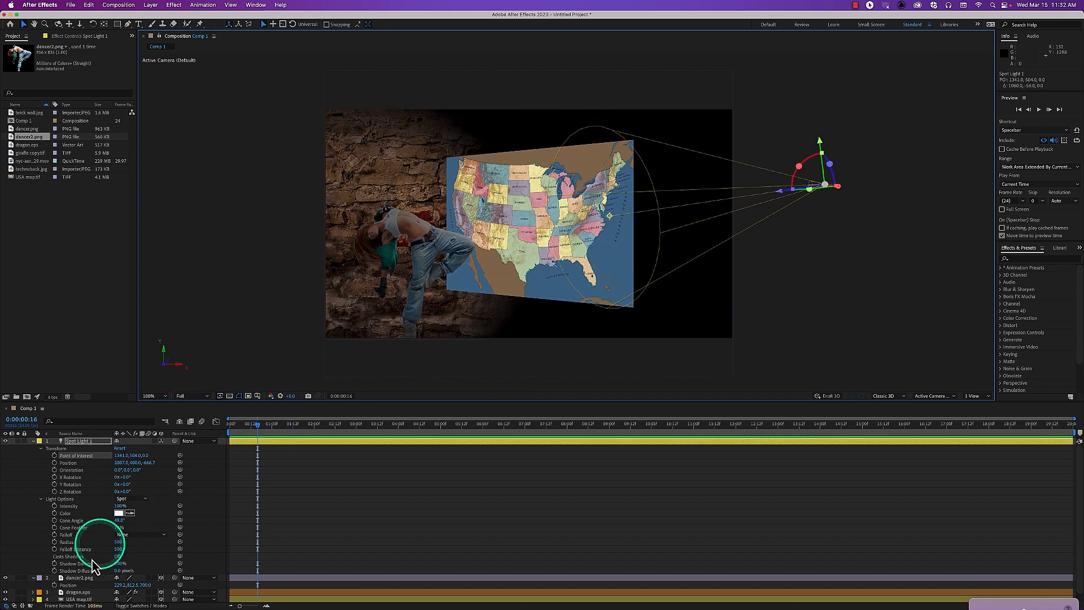
Set Casts Shadows to Off in the dragon.eps layer's material options
left_click(34, 592)
scroll(53, 588, "down", 3)
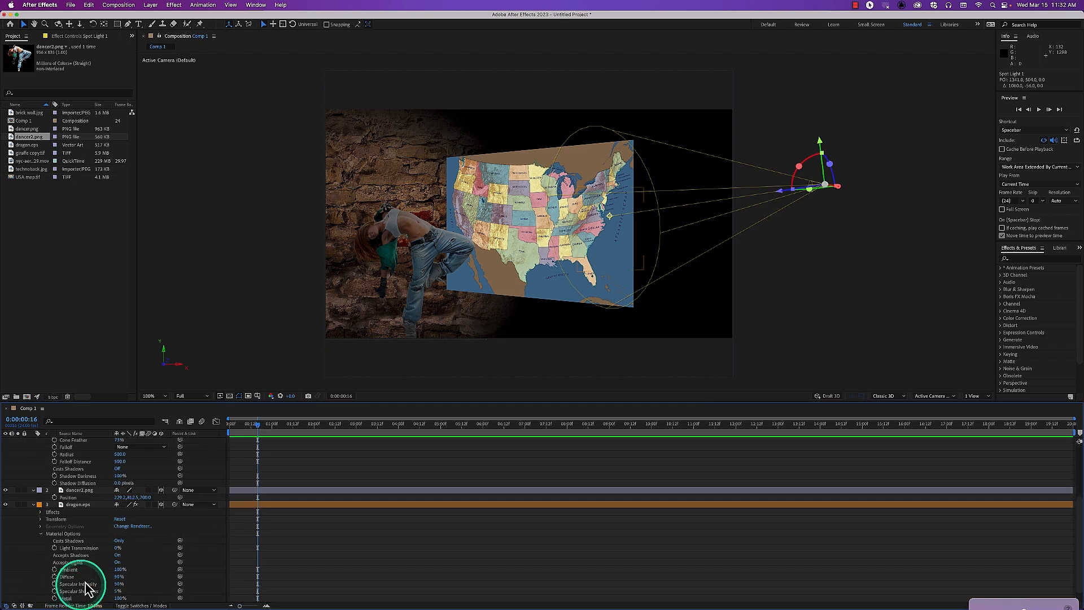
left_click(117, 541)
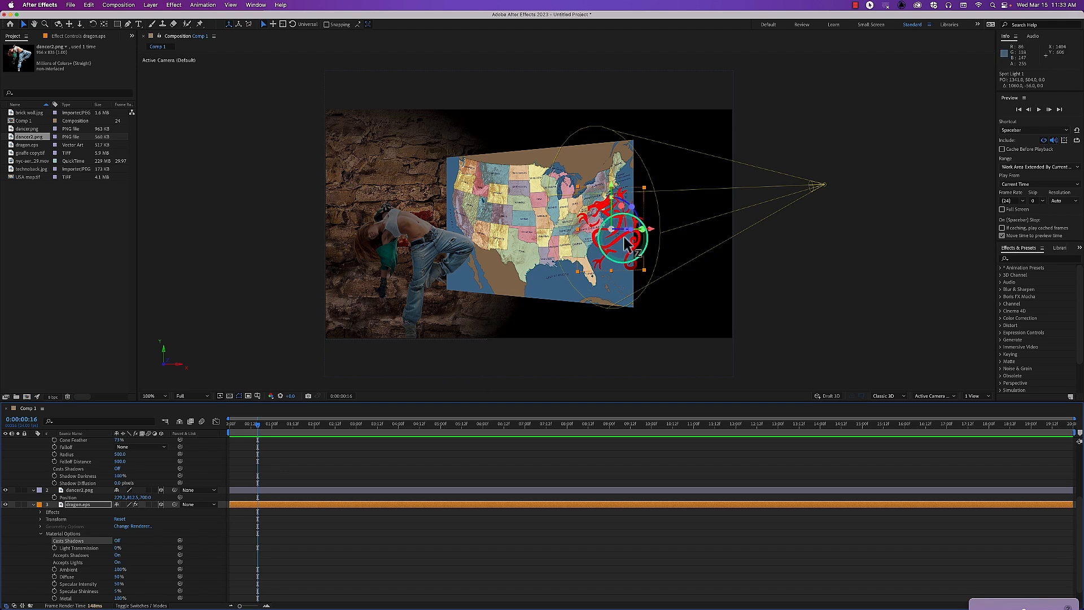
Aim the spot light's point of interest at the dragon, about 1279, 444, 0, and collapse the properties of all layers
left_click(78, 447)
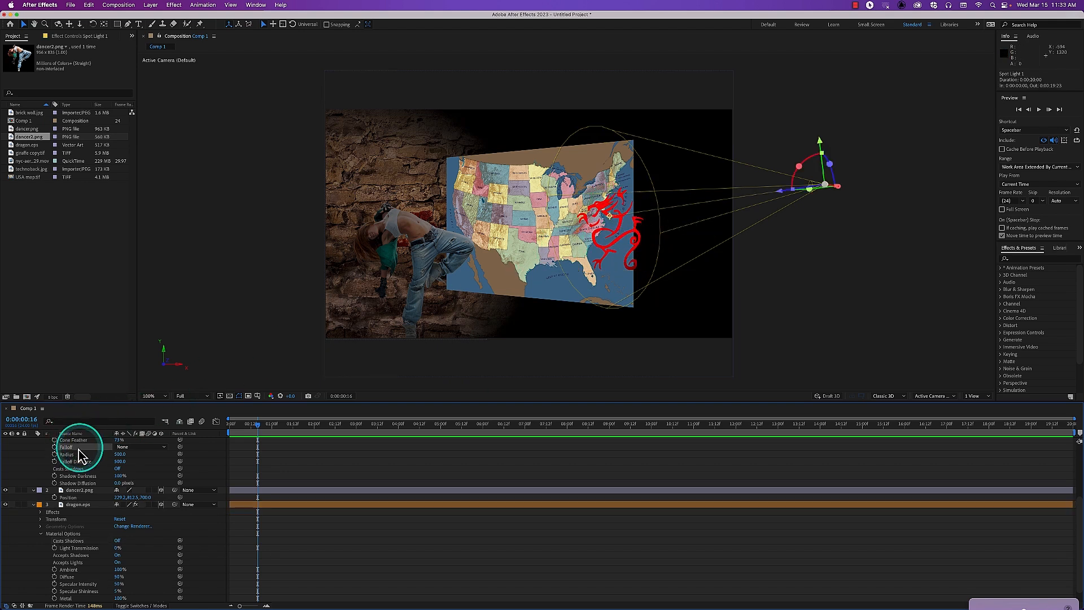
left_click_drag(610, 222, 598, 209)
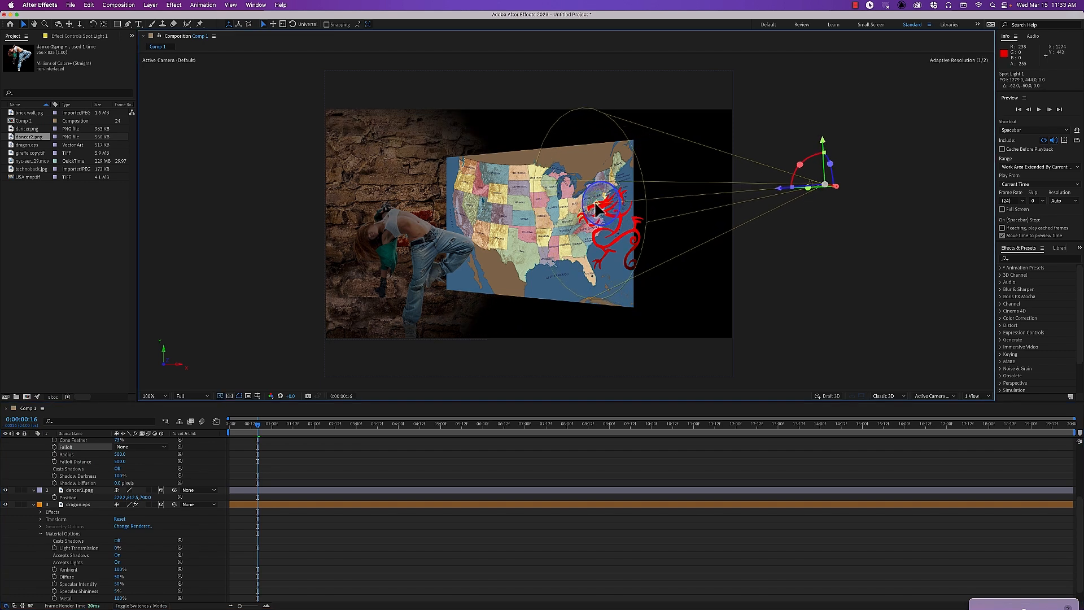
scroll(51, 468, "up", 5)
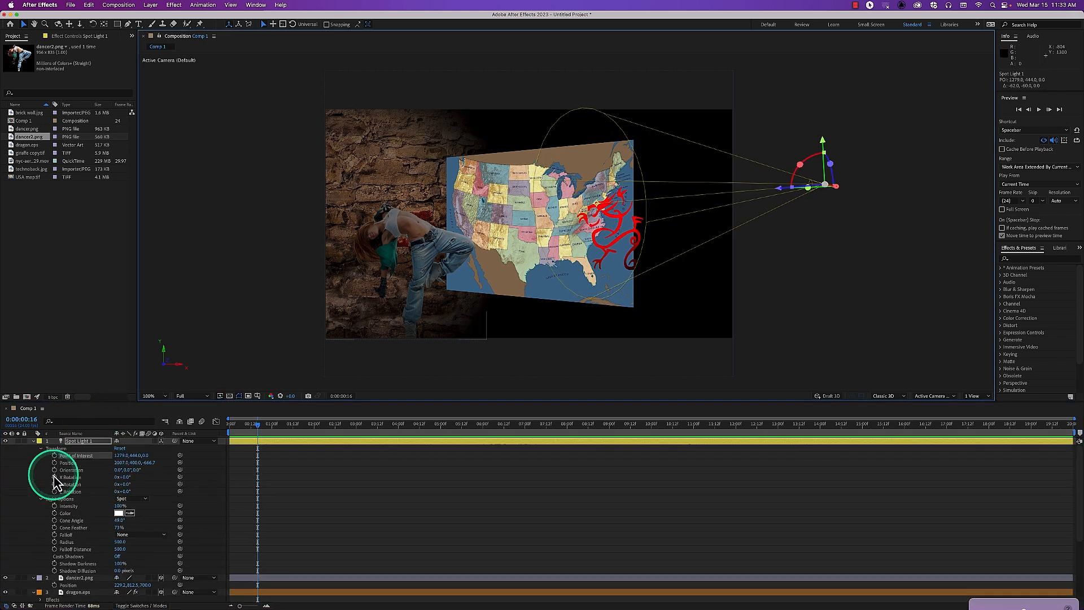
left_click(34, 442)
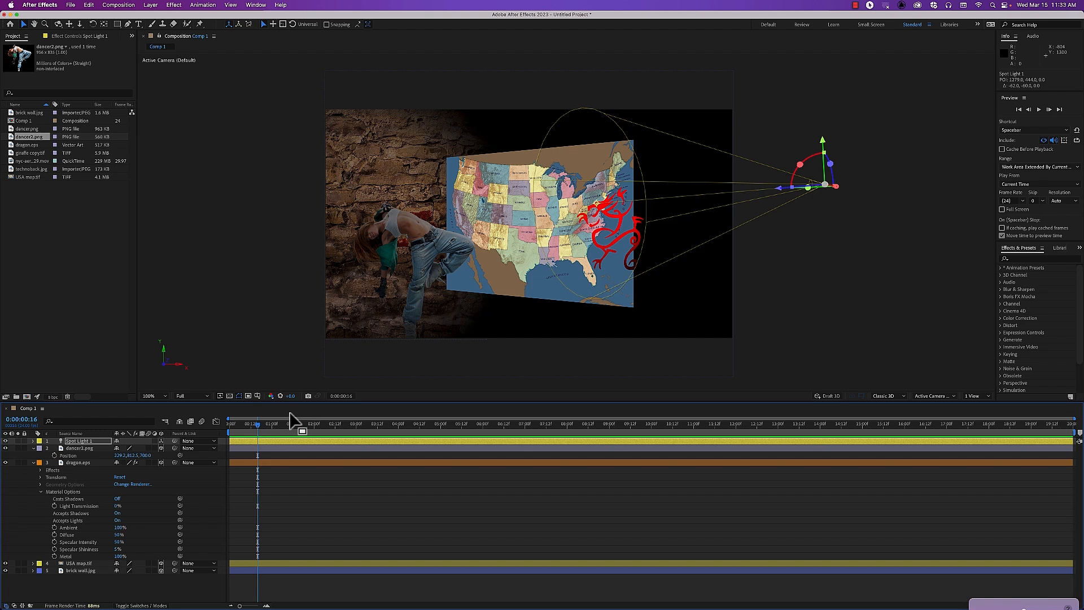
left_click(33, 448)
left_click(34, 456)
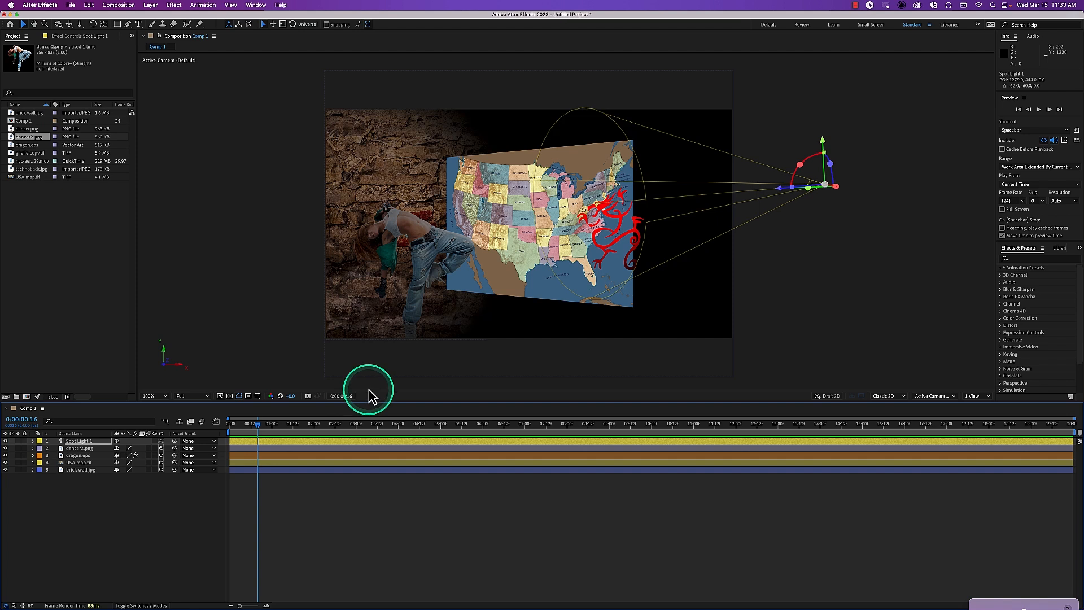
Show only the spot light's transform properties and move its point of interest onto the dancer, about 297, 564, 0
left_click(33, 441)
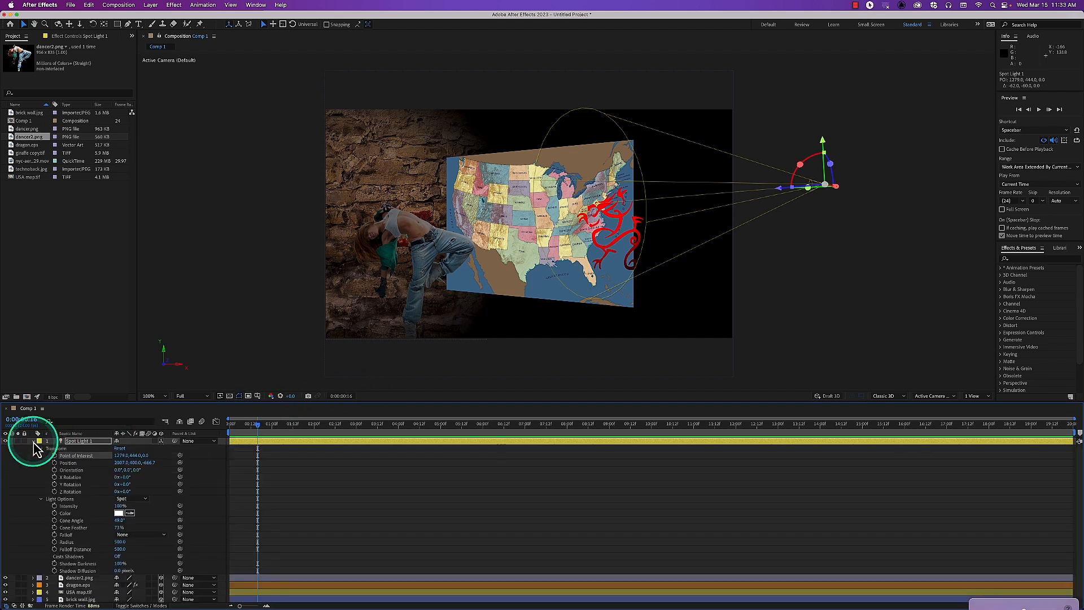
left_click(42, 499)
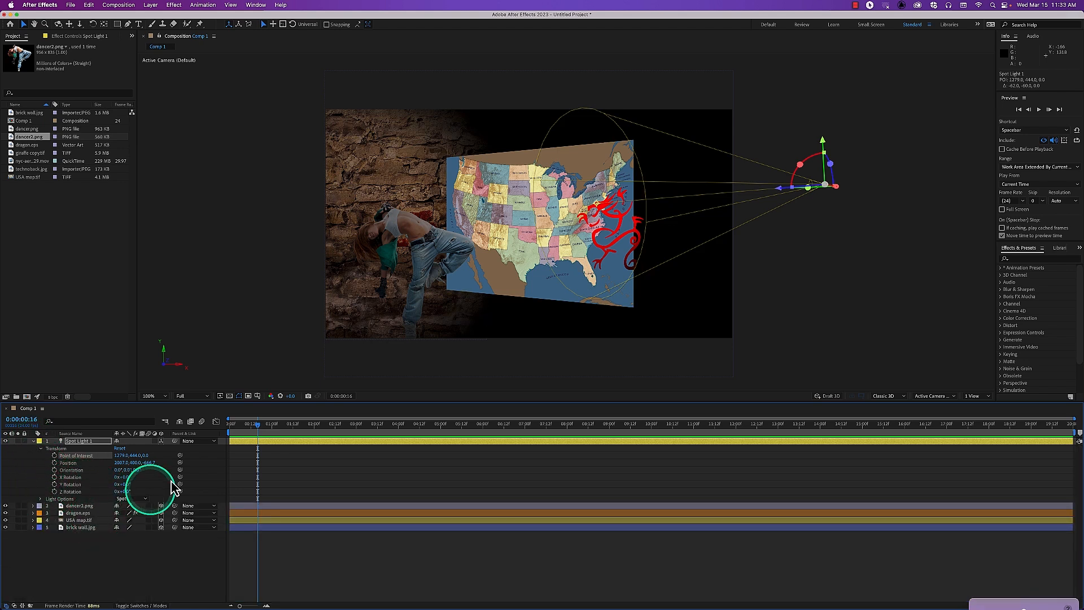
left_click_drag(598, 211, 388, 229)
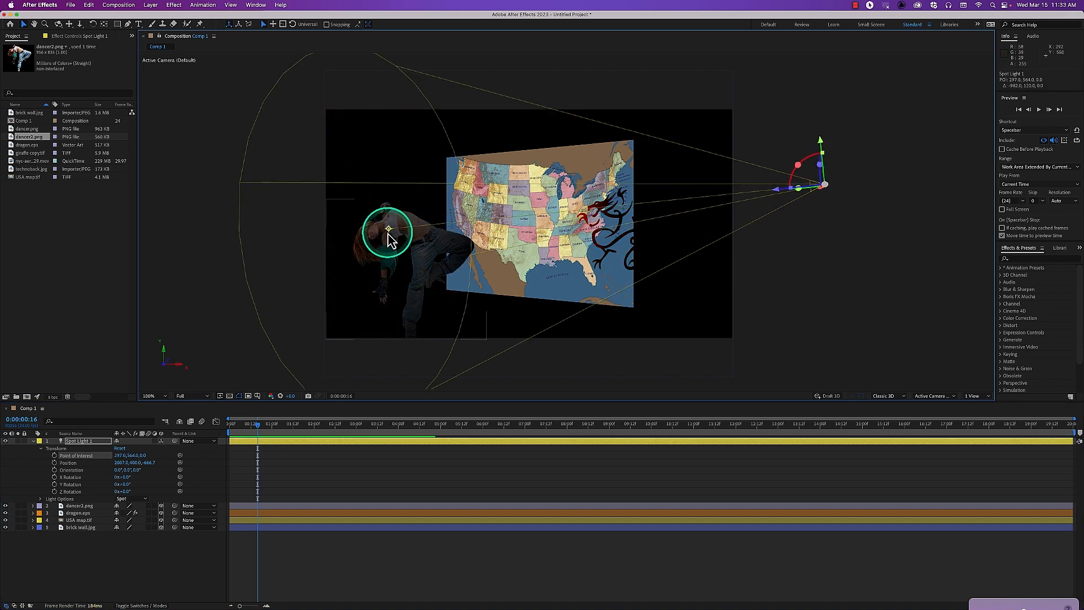
Link the spot light's point of interest to the dancer2.png layer's Position with an expression
left_click(82, 506)
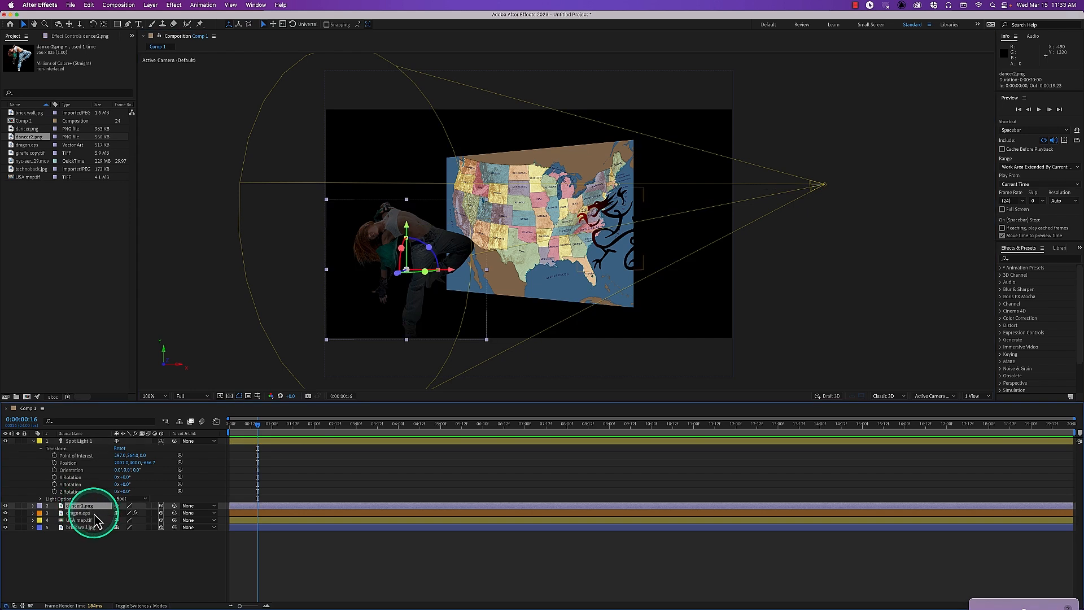
key("p")
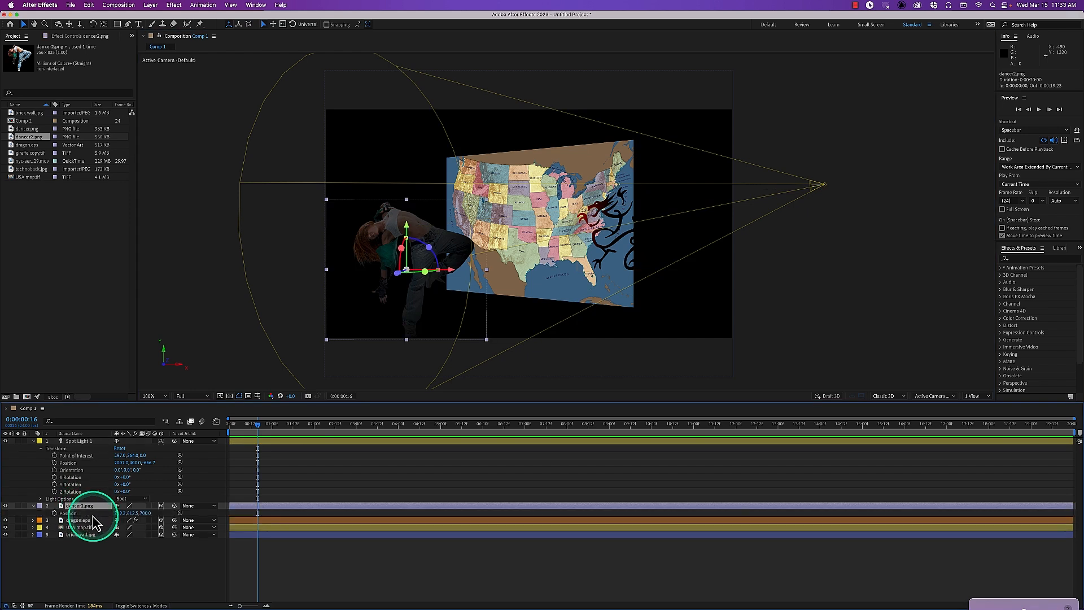
left_click(54, 455, "alt")
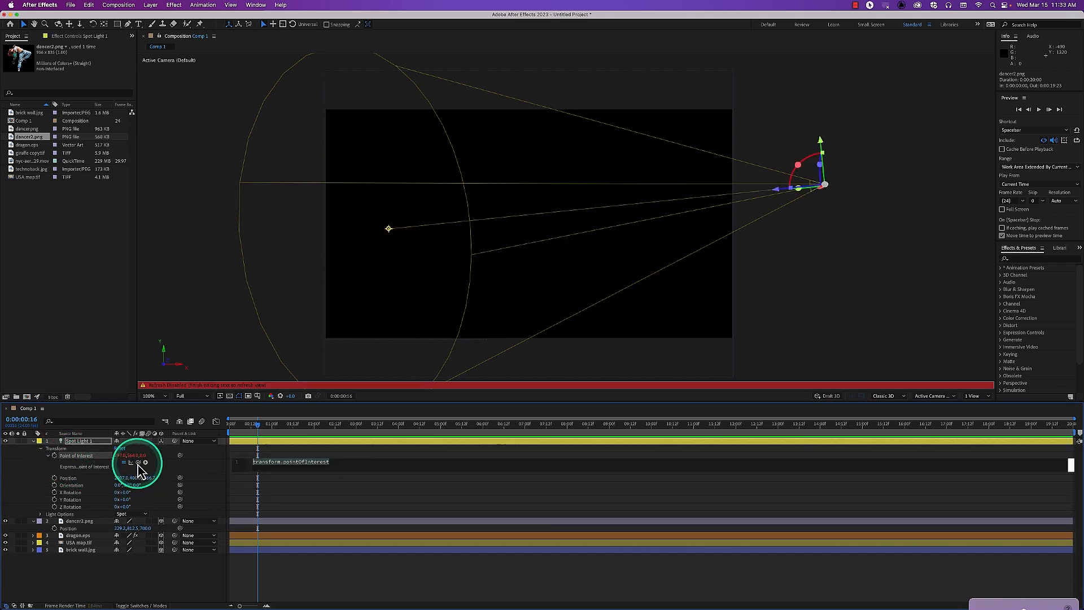
left_click_drag(138, 466, 76, 530)
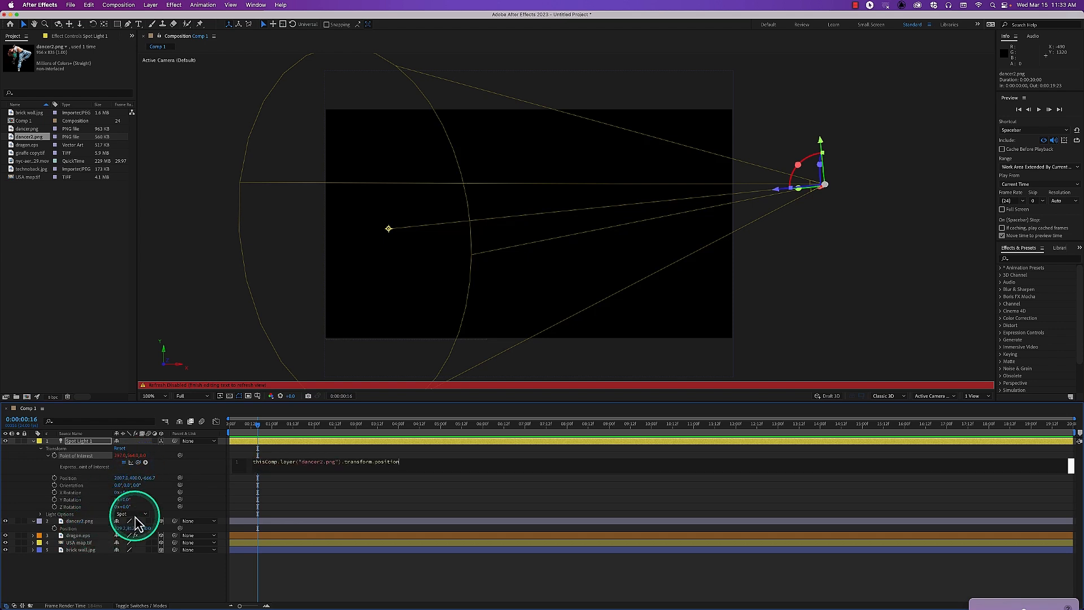
key("KP_Enter")
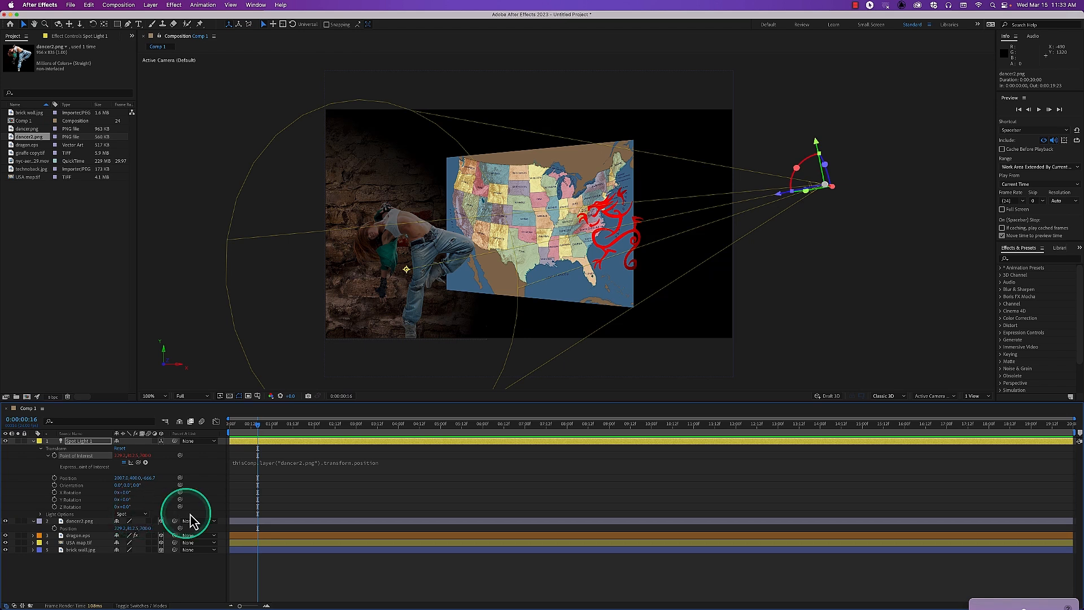
Move the dancer2.png layer in front of the map's west side, to about 636, 588, 700
left_click(82, 520)
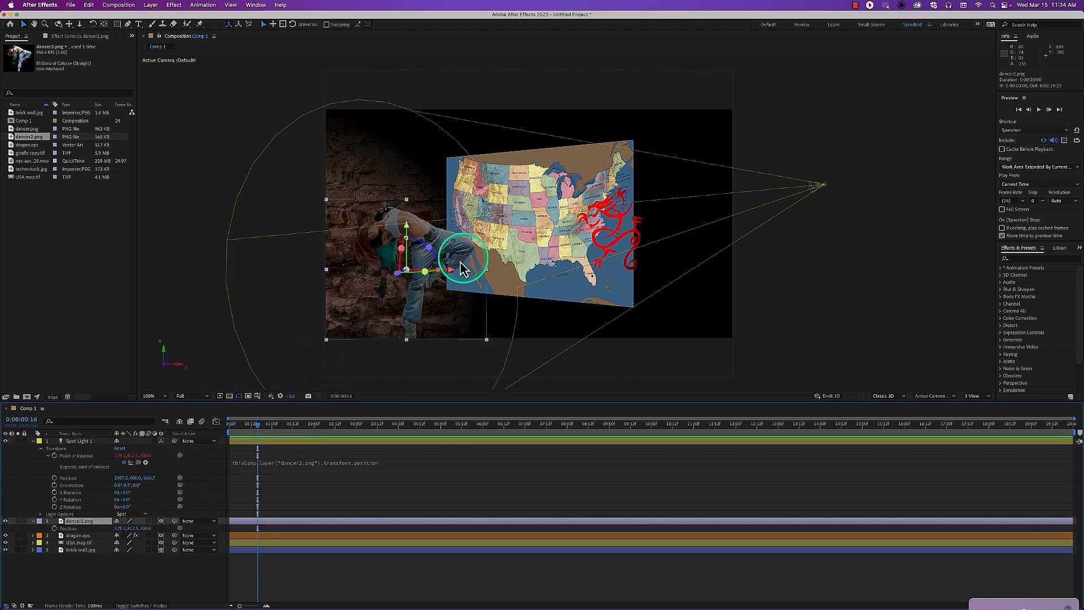
left_click_drag(451, 274, 511, 269)
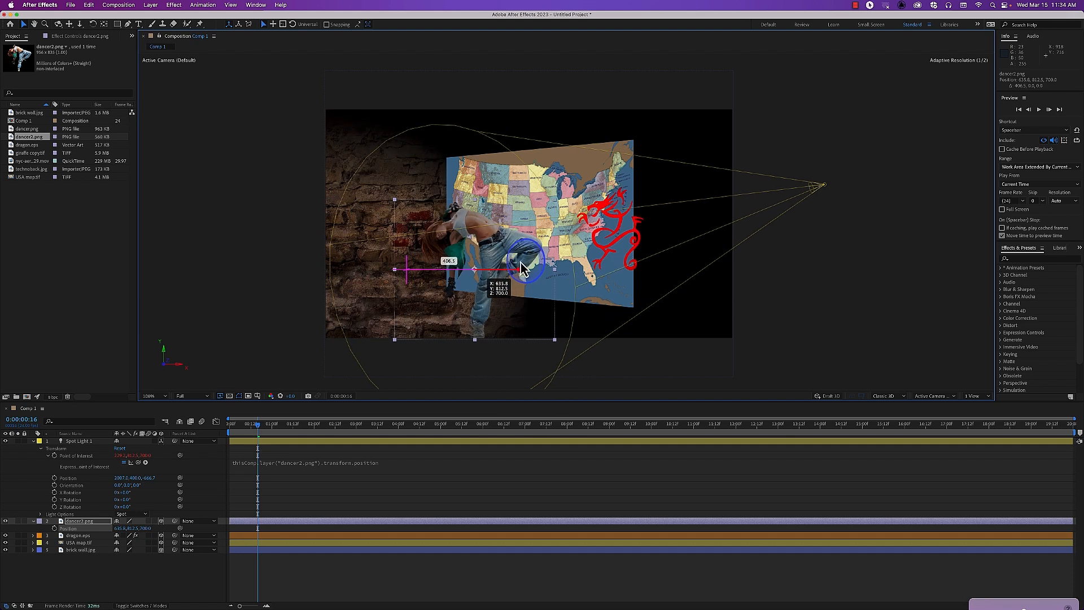
left_click_drag(474, 229, 475, 201)
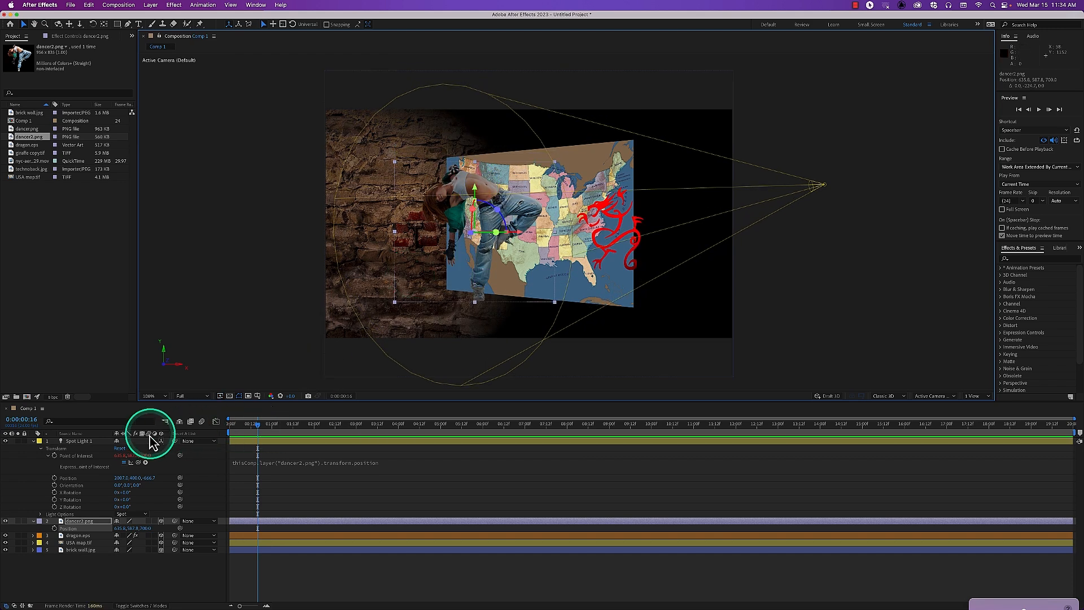
Remove the expression from the spot light's point of interest and reset the light's transform
left_click(54, 455, "alt")
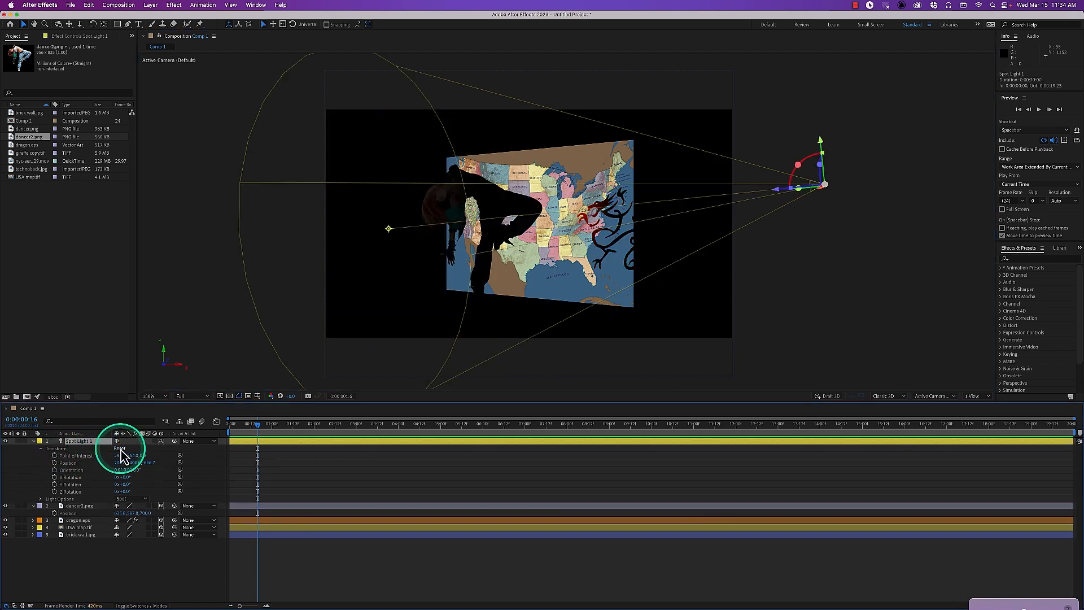
left_click(119, 450)
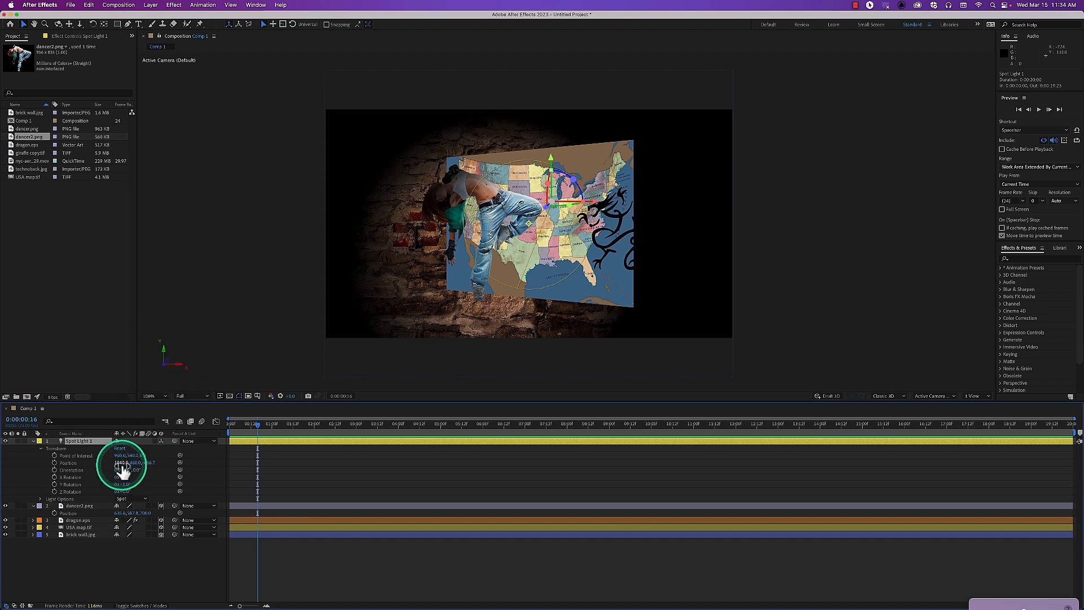
Aim the spot light at the dancer's head, about 532, 404, 0, and shift the light across to the far west side of the scene
left_click_drag(122, 463, 438, 301)
left_click_drag(529, 224, 439, 195)
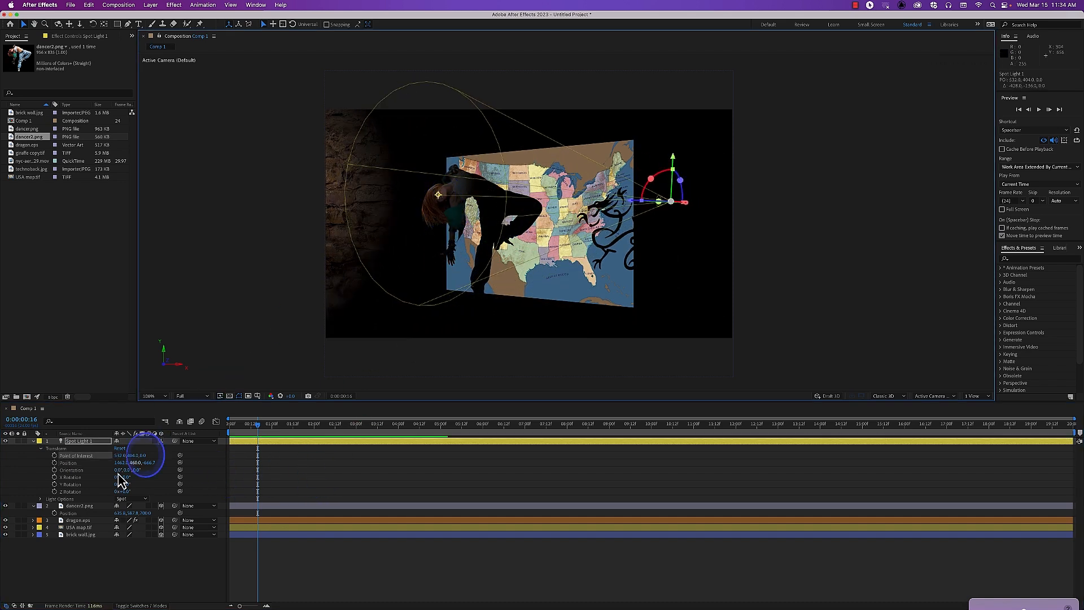
left_click_drag(124, 469, 26, 472)
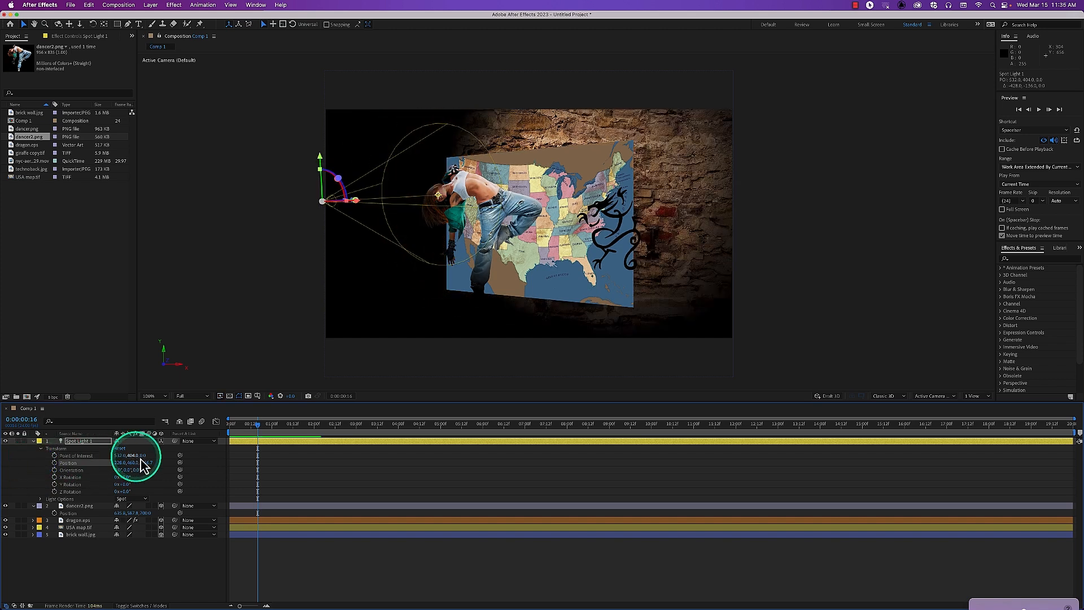
left_click_drag(148, 463, 125, 464)
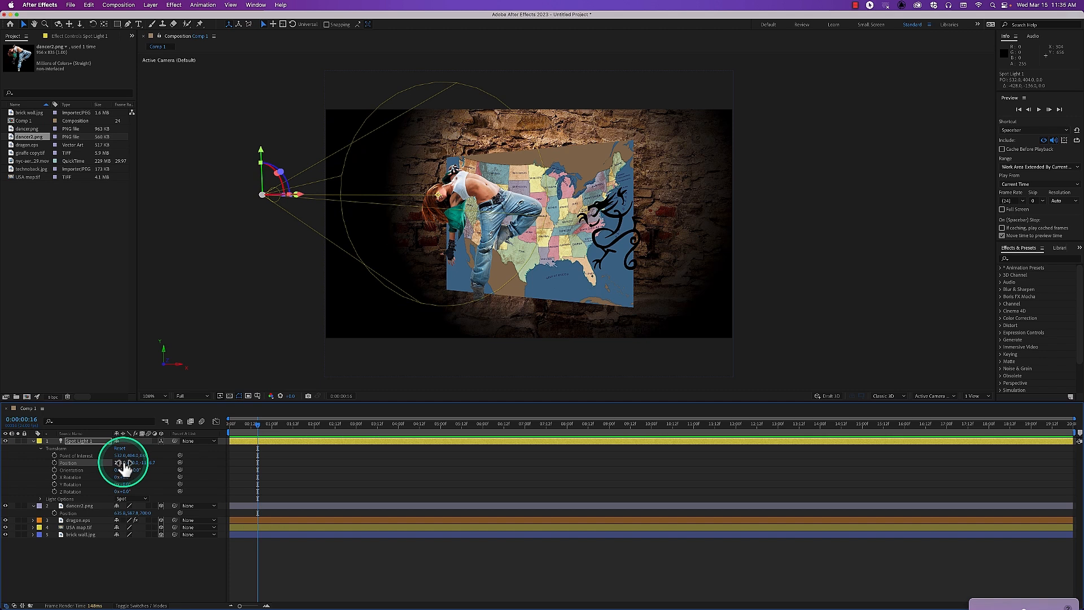
Reset the spot light's transform and move the light with its point of interest to a position of about 1154, 450, -687
left_click(120, 447)
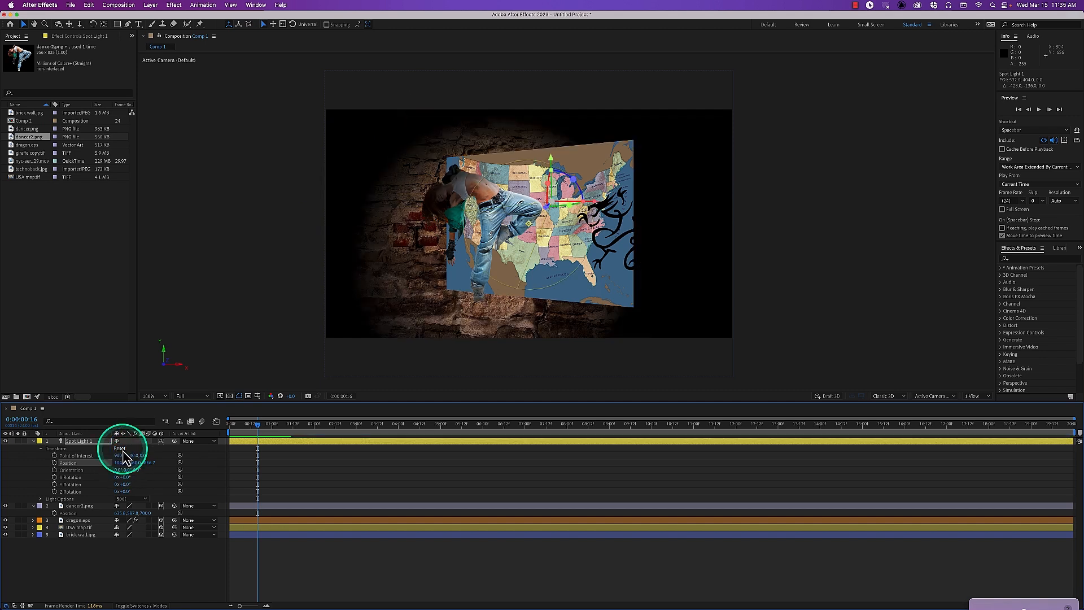
mouse_move(123, 469)
left_mouse_down()
mouse_move(151, 460)
mouse_move(112, 460)
mouse_move(129, 460)
left_mouse_up()
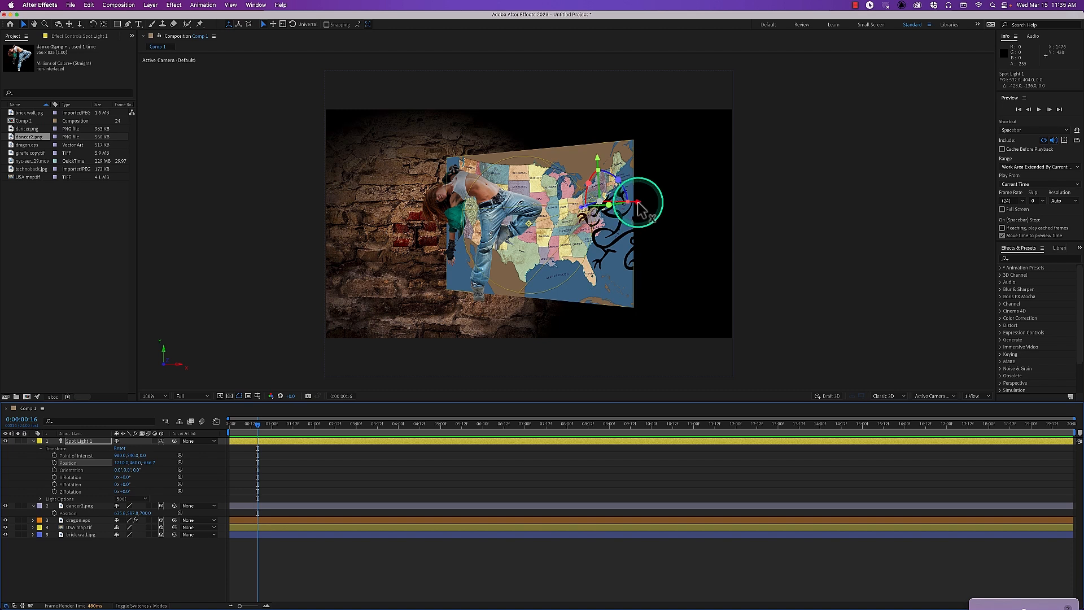
mouse_move(638, 203)
left_mouse_down()
mouse_move(468, 227)
mouse_move(379, 226)
mouse_move(629, 202)
left_mouse_up()
mouse_move(584, 165)
left_mouse_down()
mouse_move(580, 242)
mouse_move(581, 159)
left_mouse_up()
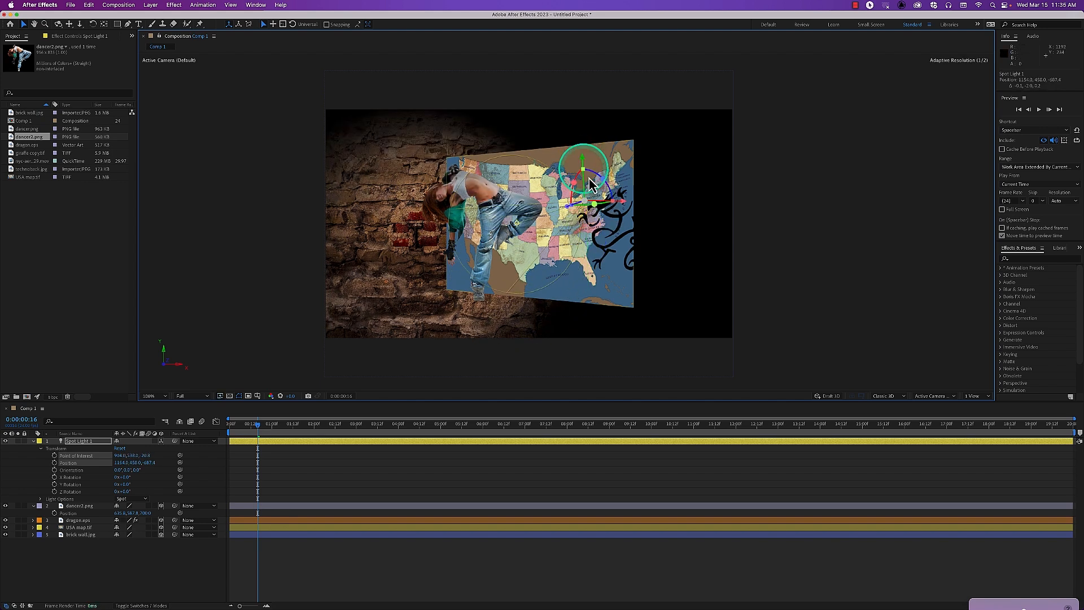
Shift the spot light to about 969, 442, -755 and move the USA map east, clear of the dancer
left_click_drag(624, 208, 570, 207)
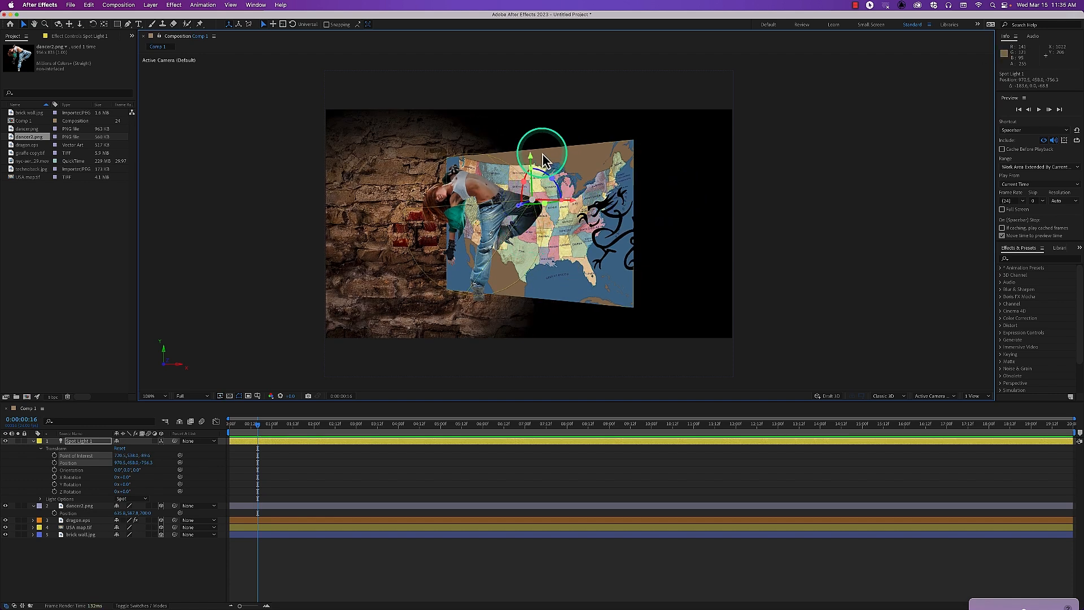
left_click_drag(530, 158, 602, 266)
left_click(589, 174)
left_click_drag(533, 242, 568, 232)
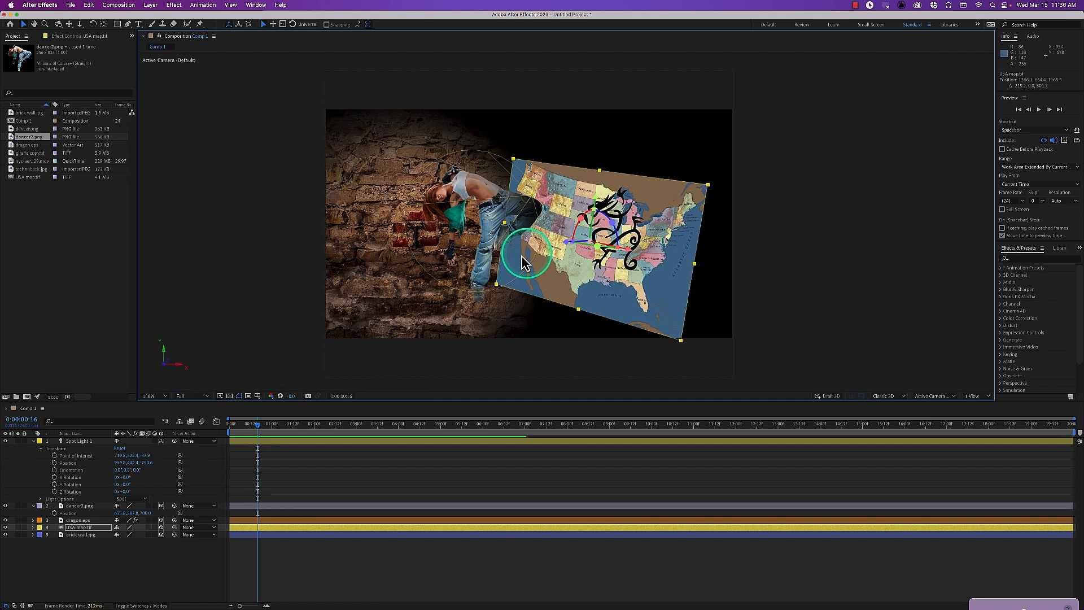
Move the spot light together with its point of interest eastward to a light position of about 1192, 442, -688
left_click(79, 441)
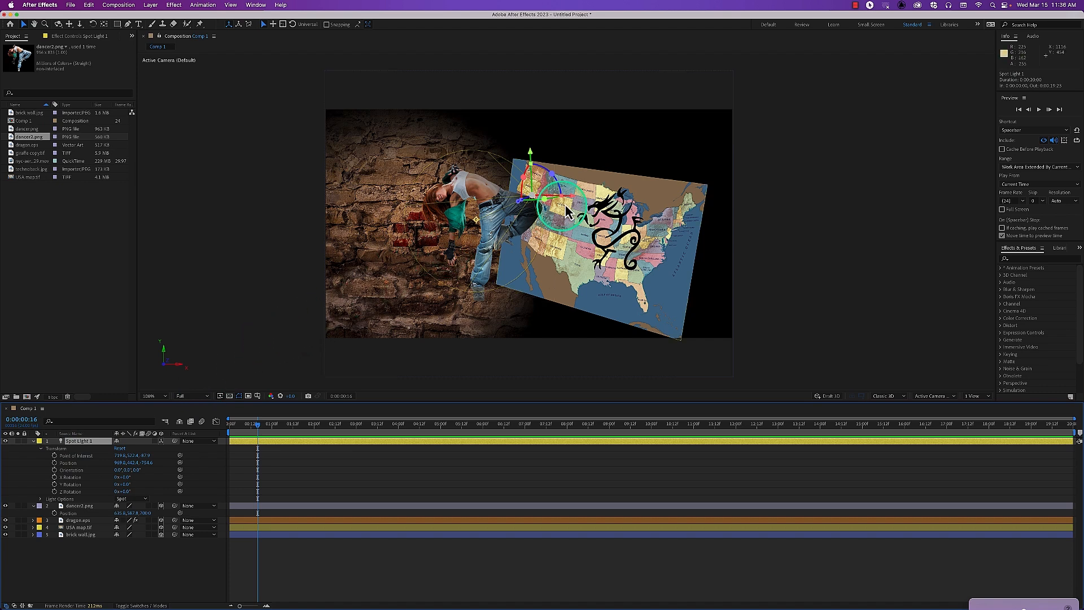
left_click_drag(574, 203, 611, 211)
left_click_drag(123, 469, 151, 474)
left_click(468, 341)
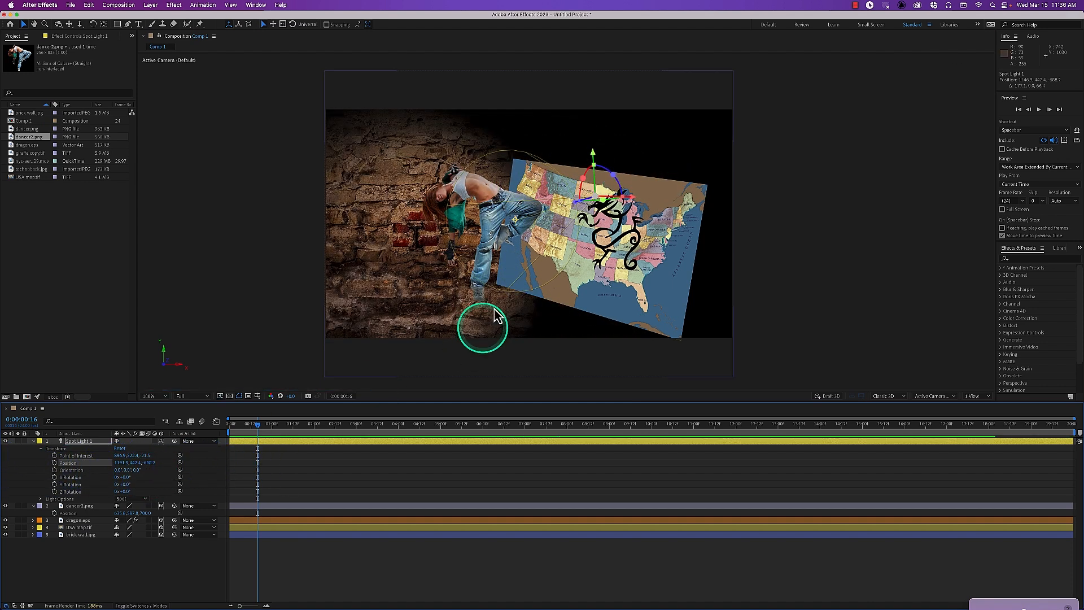
left_click_drag(474, 321, 275, 375)
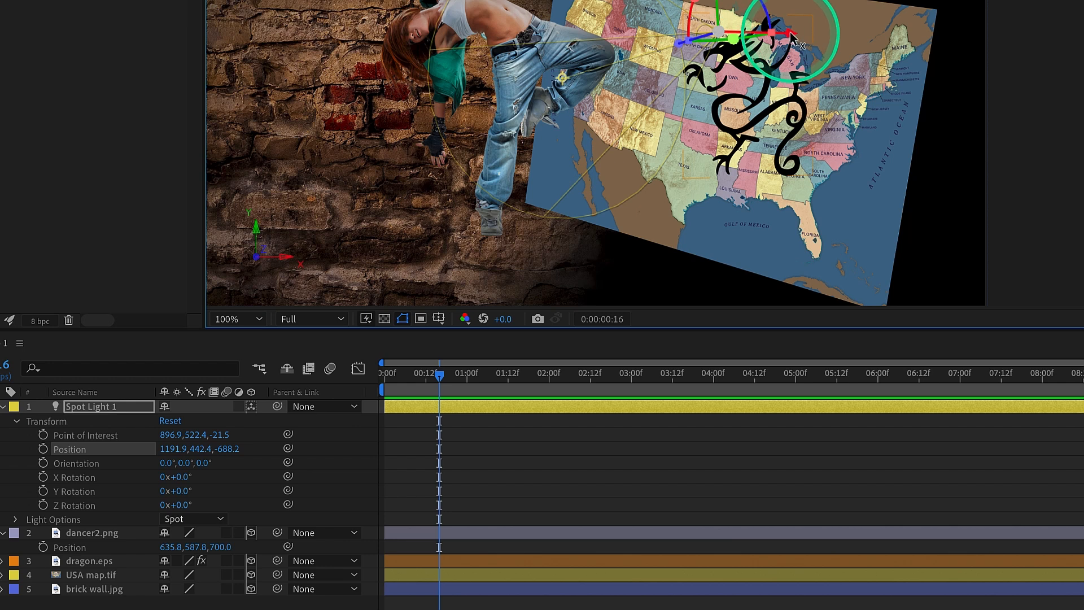
Shift the spot light and its point of interest to about 925, 442, -806, and from there up over the map's northeast at about 1345, 358, -936
left_click_drag(794, 41, 639, 100)
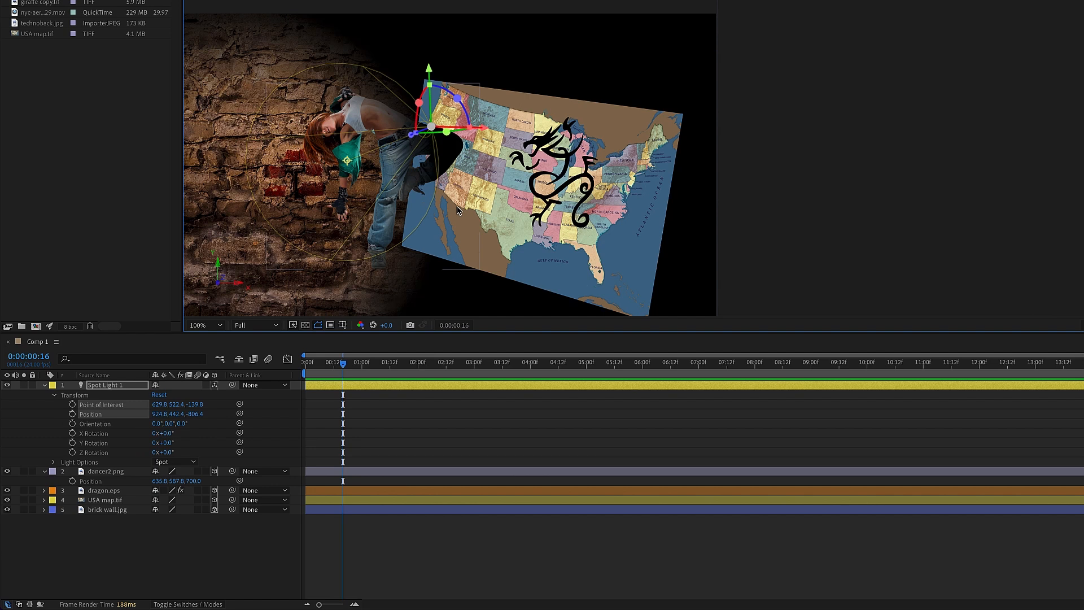
mouse_move(483, 130)
left_mouse_down()
mouse_move(435, 131)
mouse_move(568, 130)
mouse_move(501, 130)
left_mouse_up()
mouse_move(382, 161)
left_mouse_down()
mouse_move(499, 127)
mouse_move(616, 128)
mouse_move(665, 148)
mouse_move(600, 121)
left_mouse_up()
left_click(115, 451)
left_click(153, 413)
left_click_drag(159, 416, 212, 402)
left_click_drag(616, 69, 614, 32)
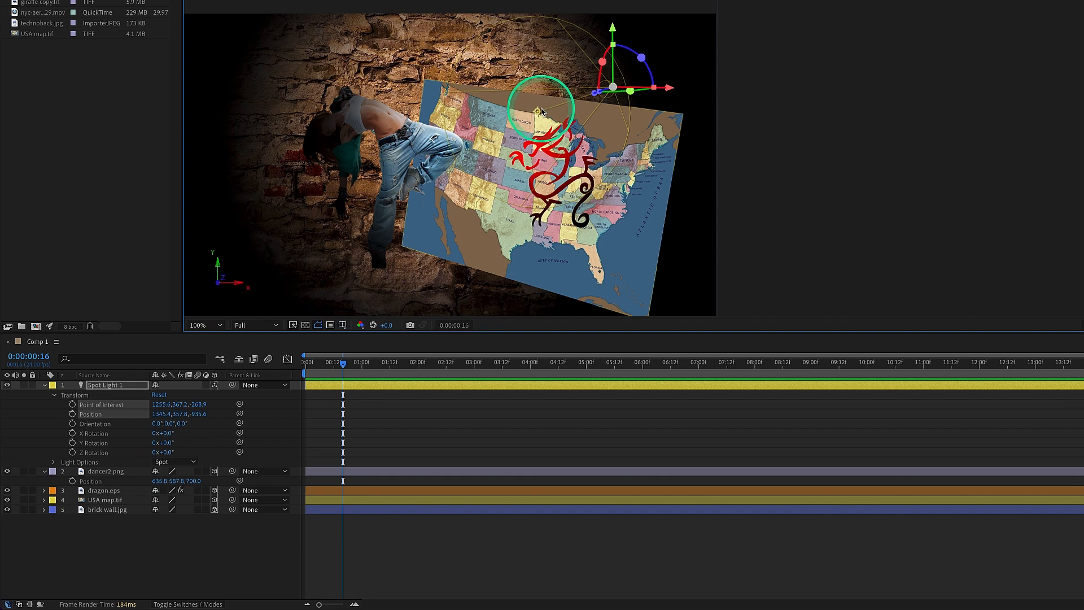
Aim the spot light's point of interest at the dragon's head and lower the light to about 1347, 414, -945
left_click_drag(537, 114, 536, 171)
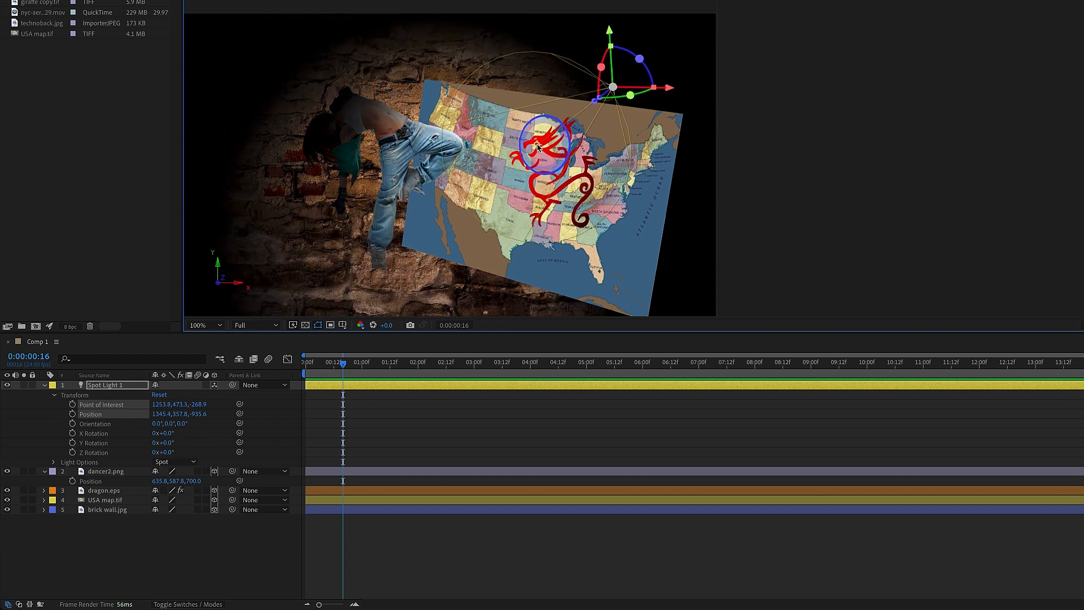
left_click_drag(611, 35, 597, 63)
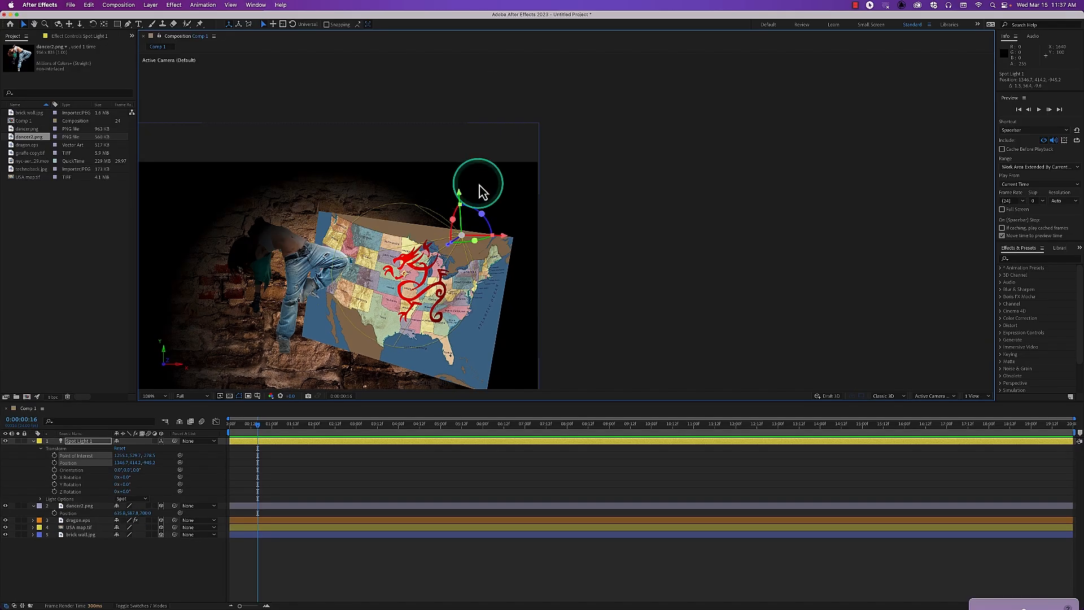
left_click_drag(358, 298, 537, 236)
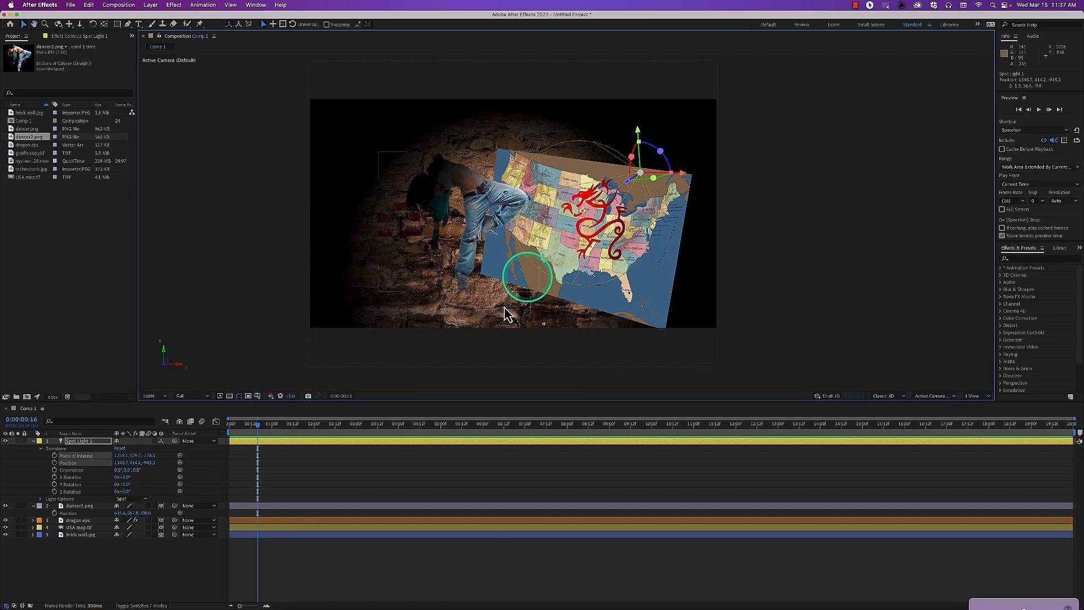
Delete the existing spot light and add a new Spot light with 100% intensity, 90° cone angle and 50% cone feather
left_click(95, 441)
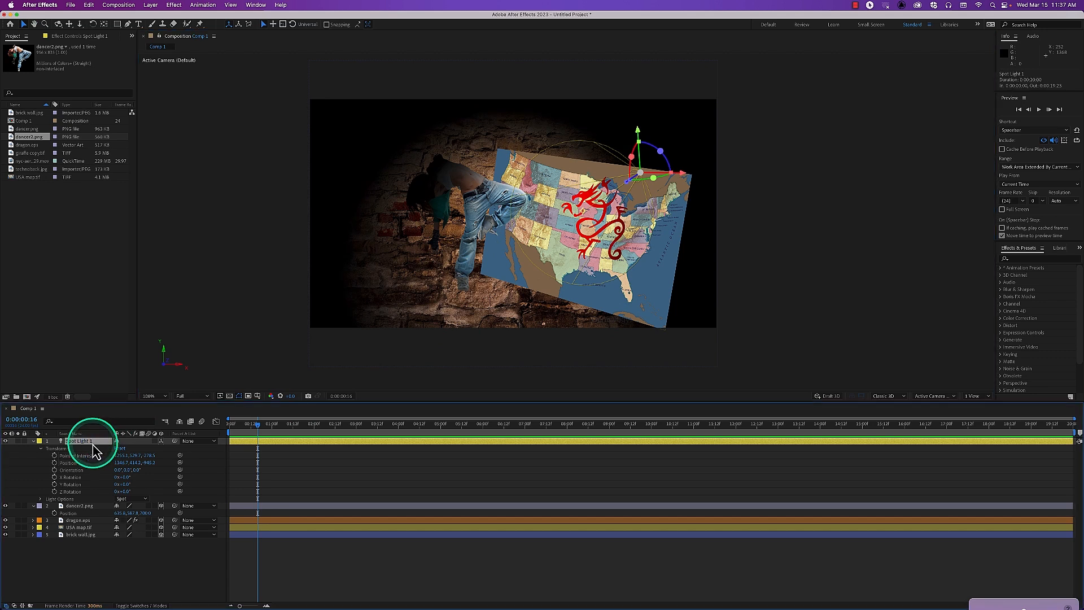
key("Delete")
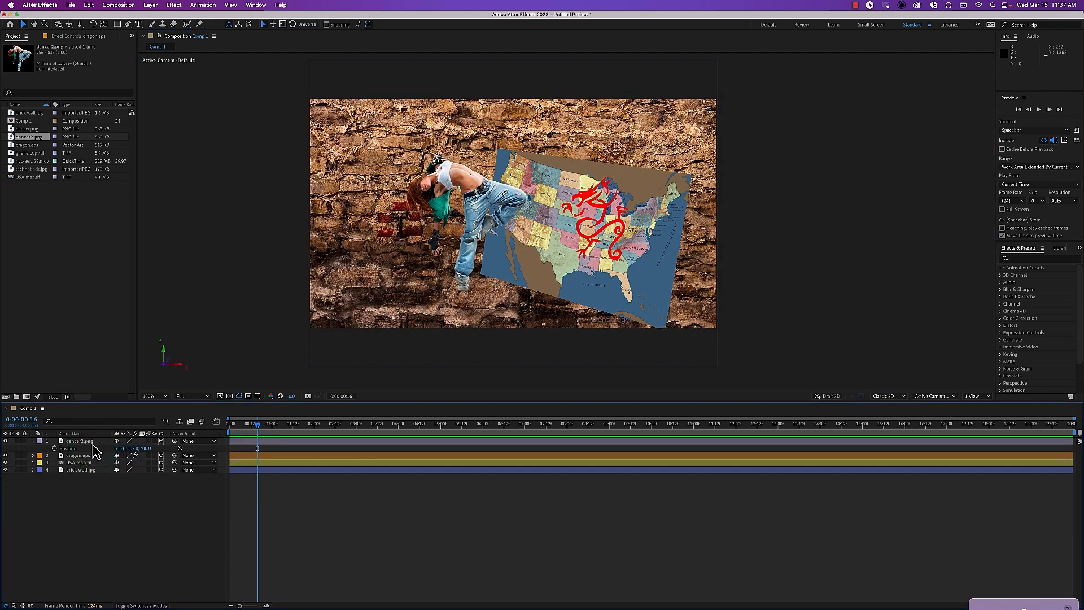
key("super+alt+shift+l")
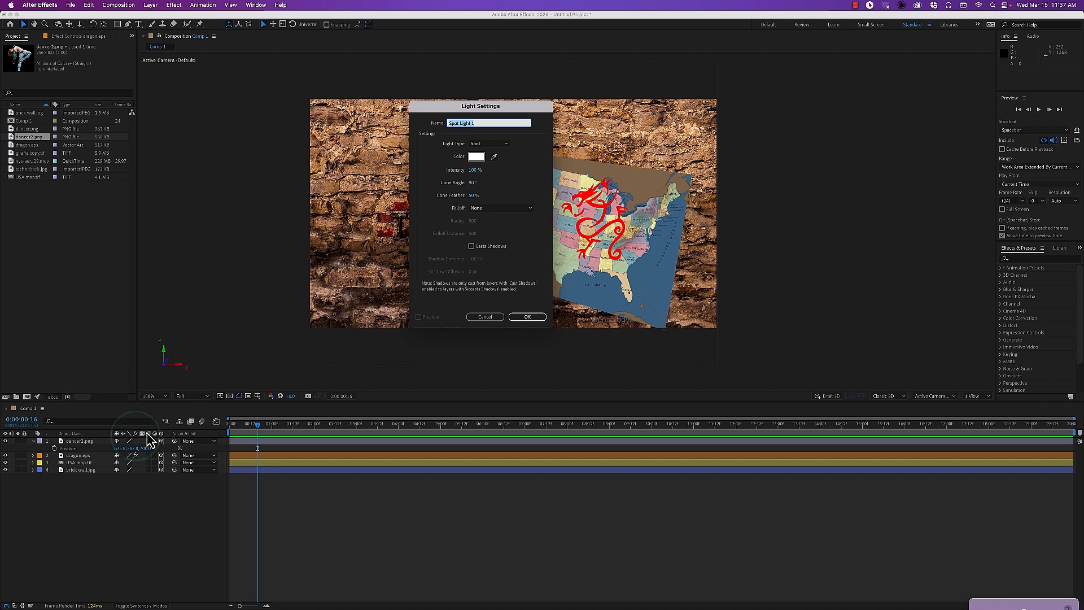
left_click(527, 317)
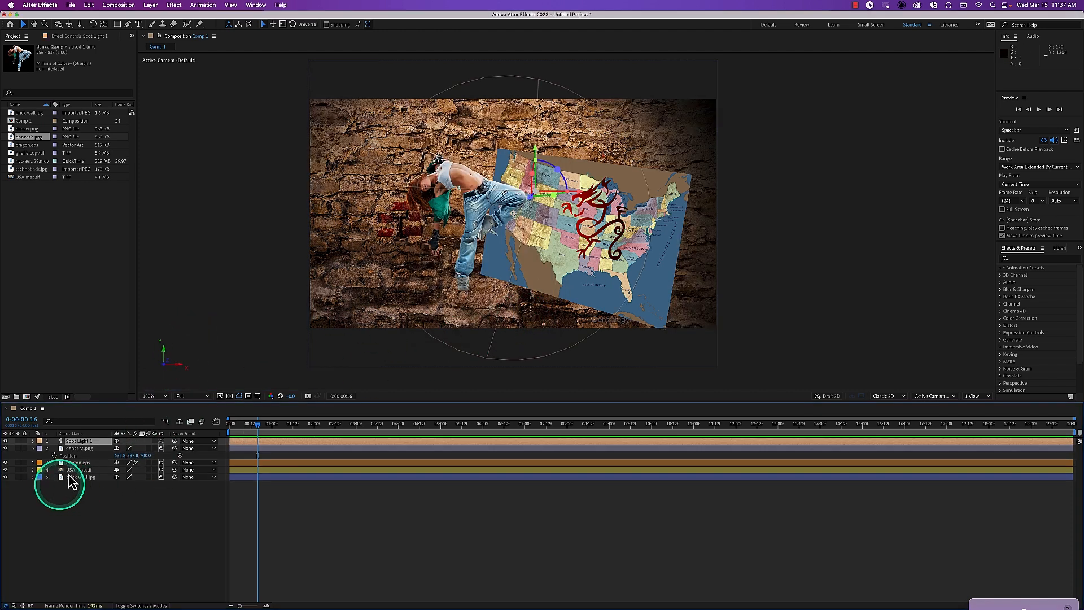
Delete the dancer2.png and dragon.eps layers from the composition
left_click(82, 449)
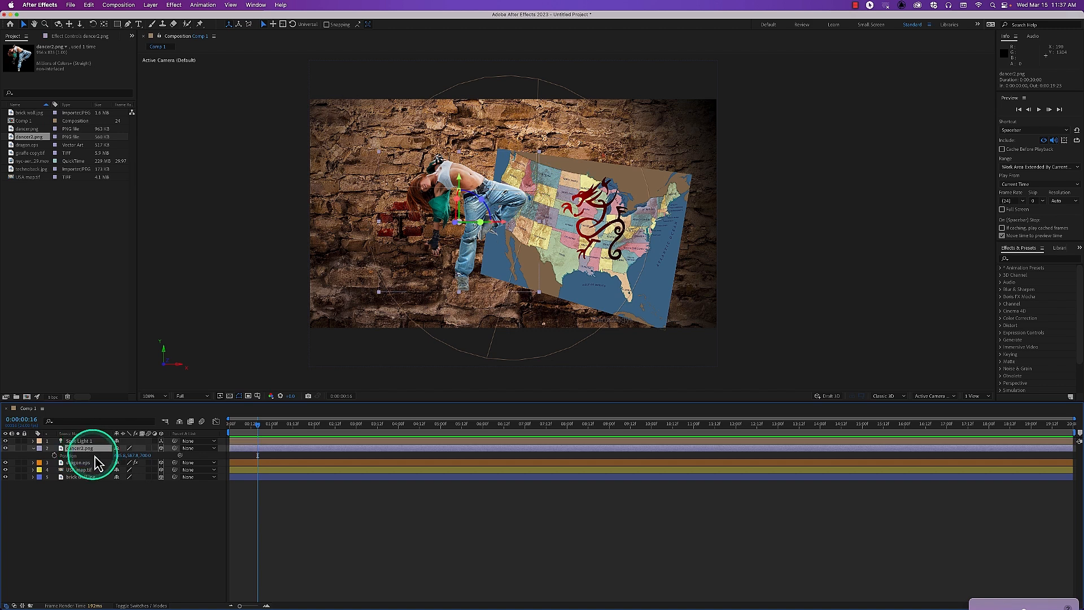
key("Delete")
left_click(86, 449)
key("Delete")
Reveal the Material Options of the USA map.tif layer in the timeline
left_click(86, 448)
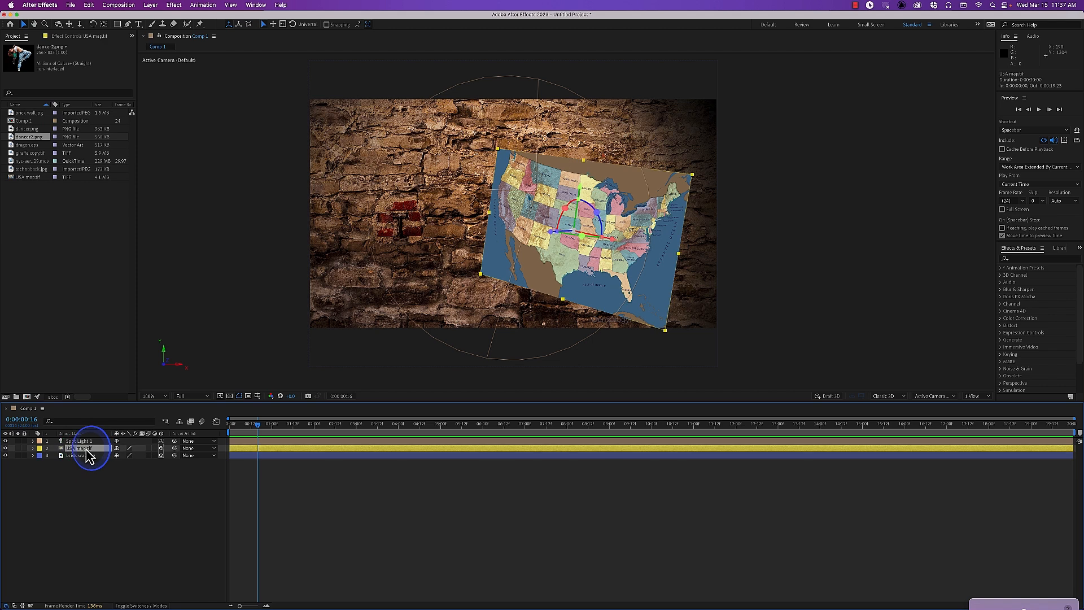
left_click(84, 456)
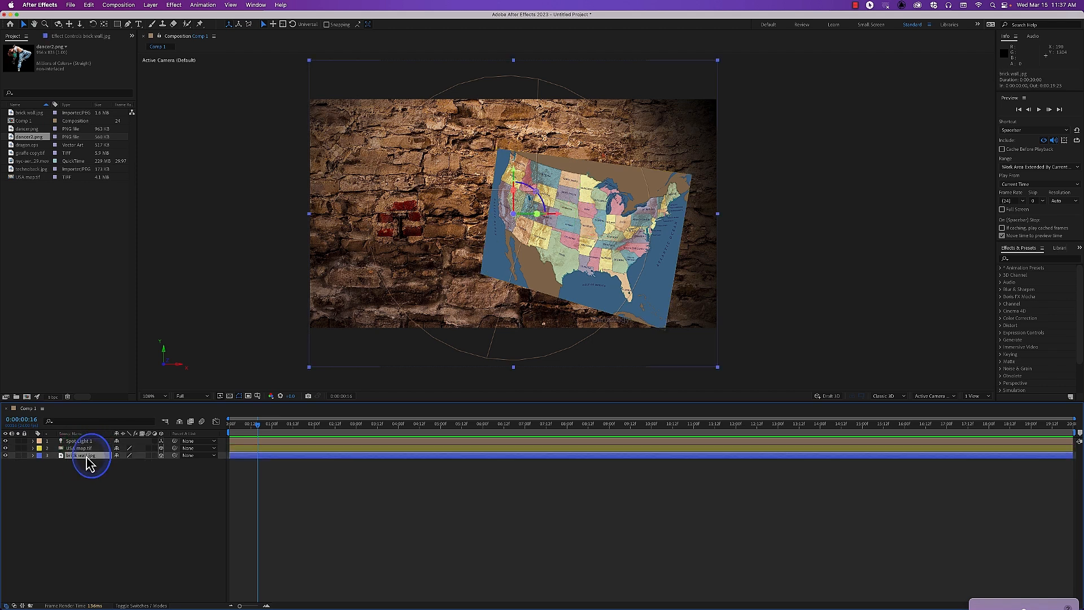
left_click(87, 441)
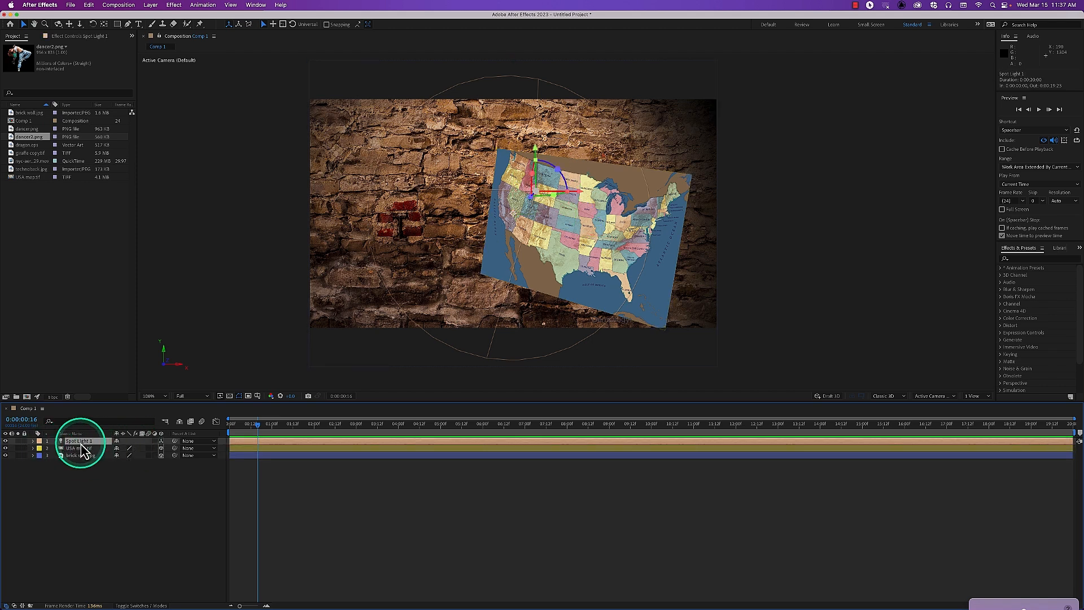
left_click(82, 448)
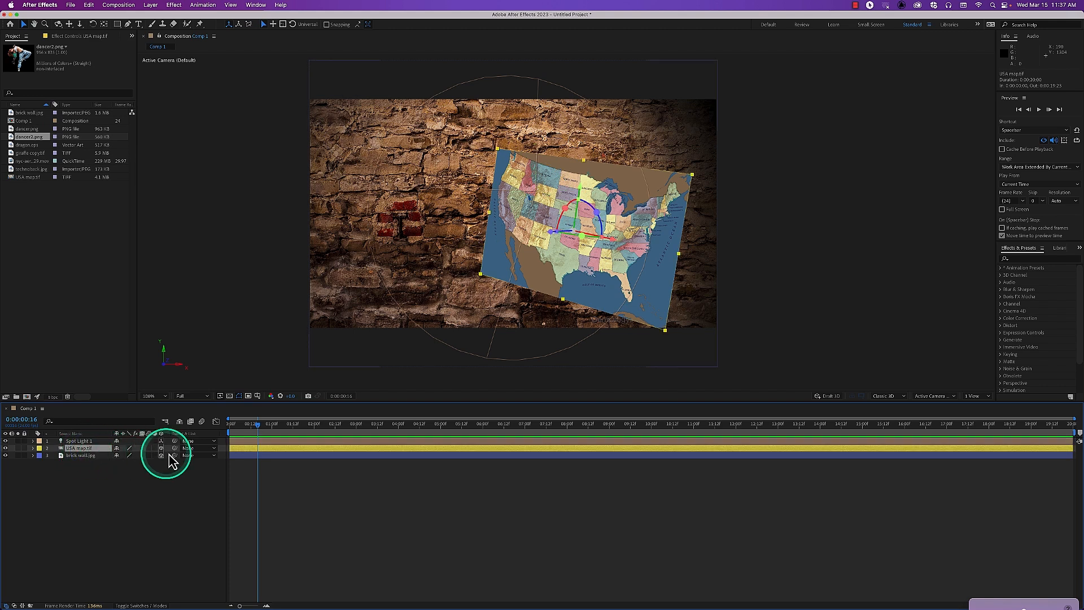
key("a")
key("a")
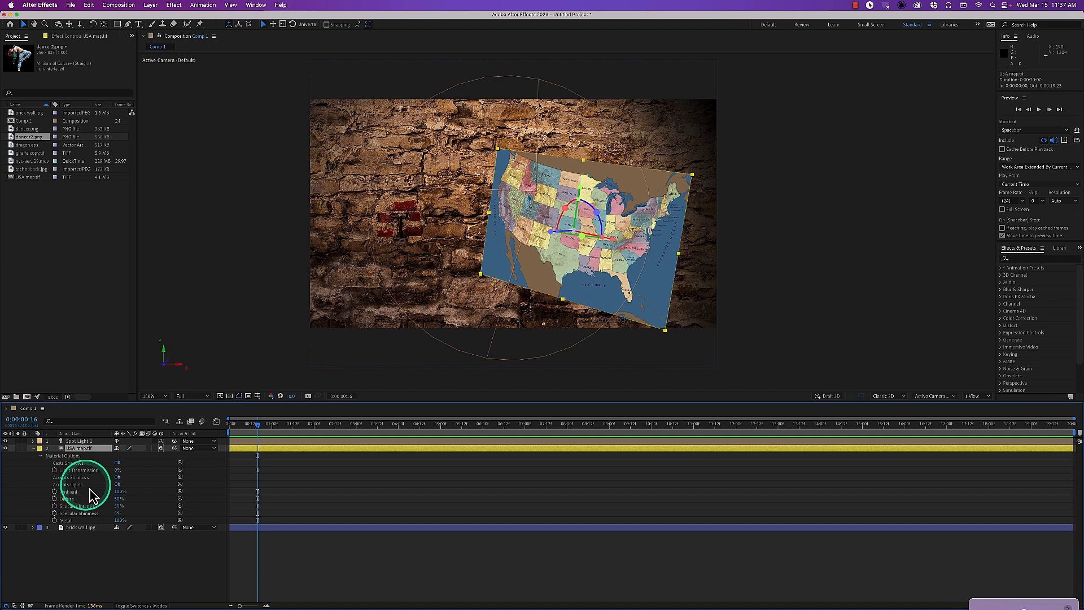
left_click_drag(451, 290, 283, 353)
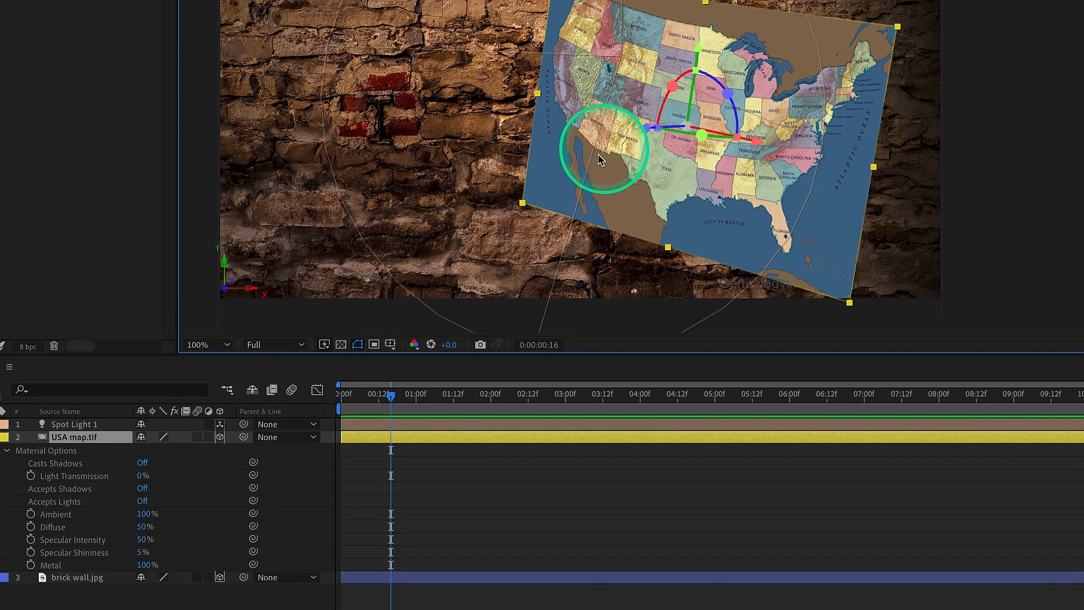
Reveal the spot light's Light Options and set its cone angle to 24° and intensity to 281%
left_click(105, 424)
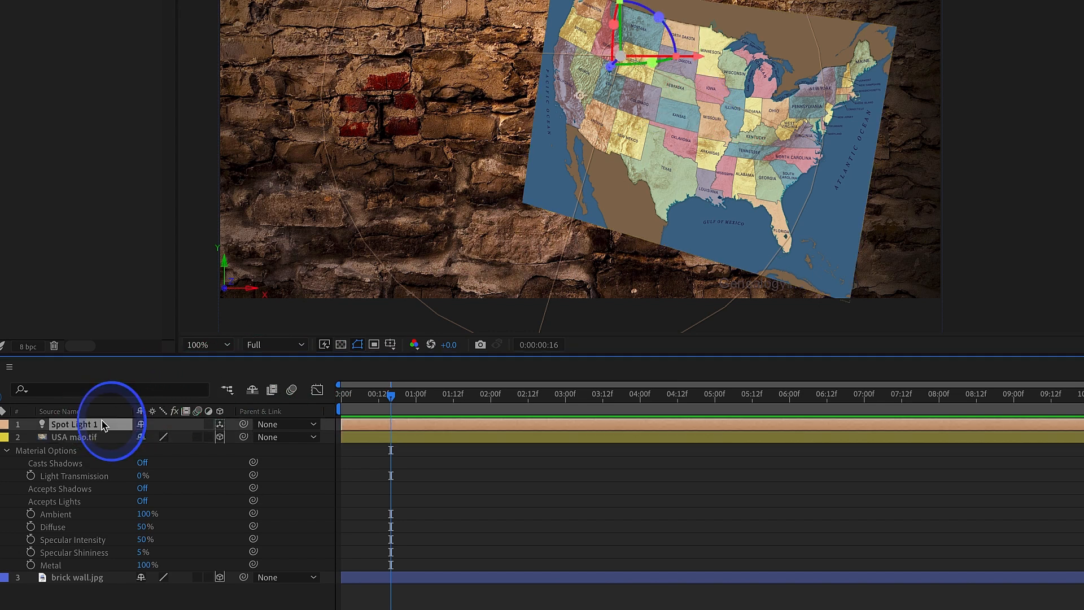
key("a")
key("a")
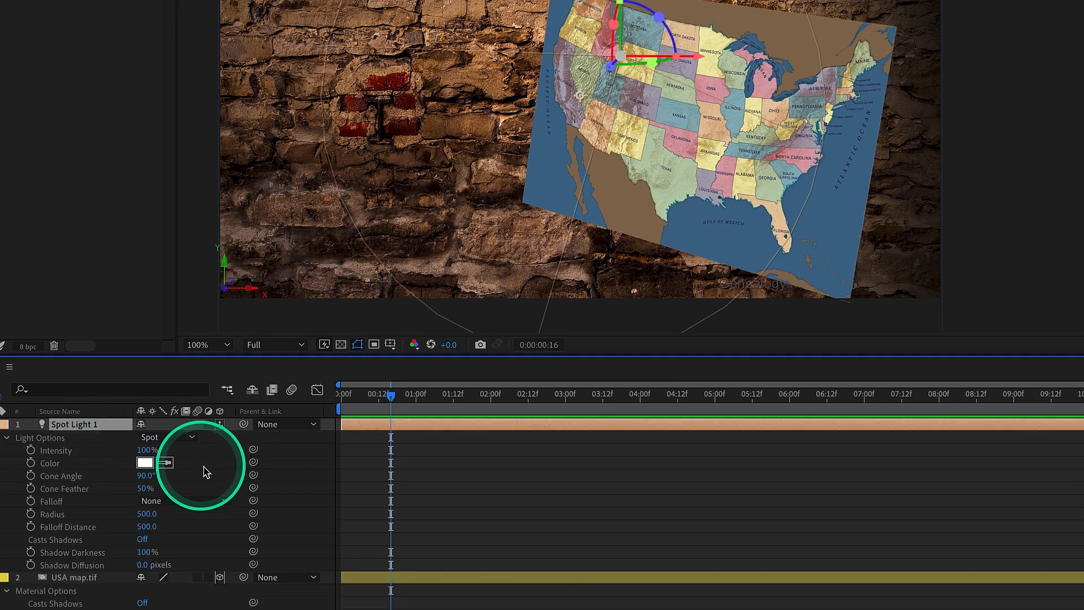
left_click_drag(146, 475, 101, 480)
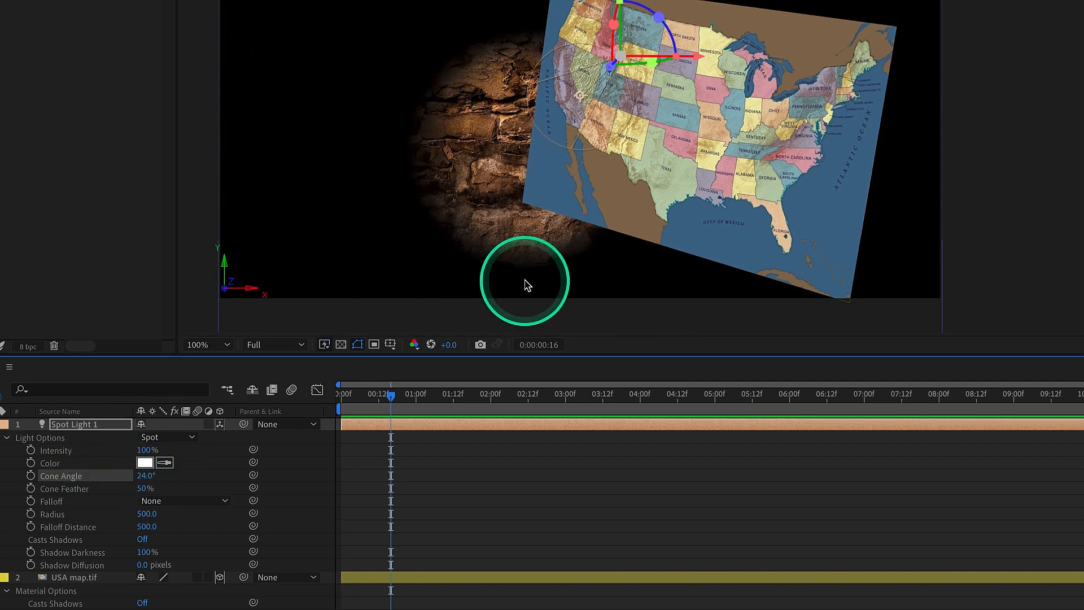
left_click_drag(145, 450, 692, 151)
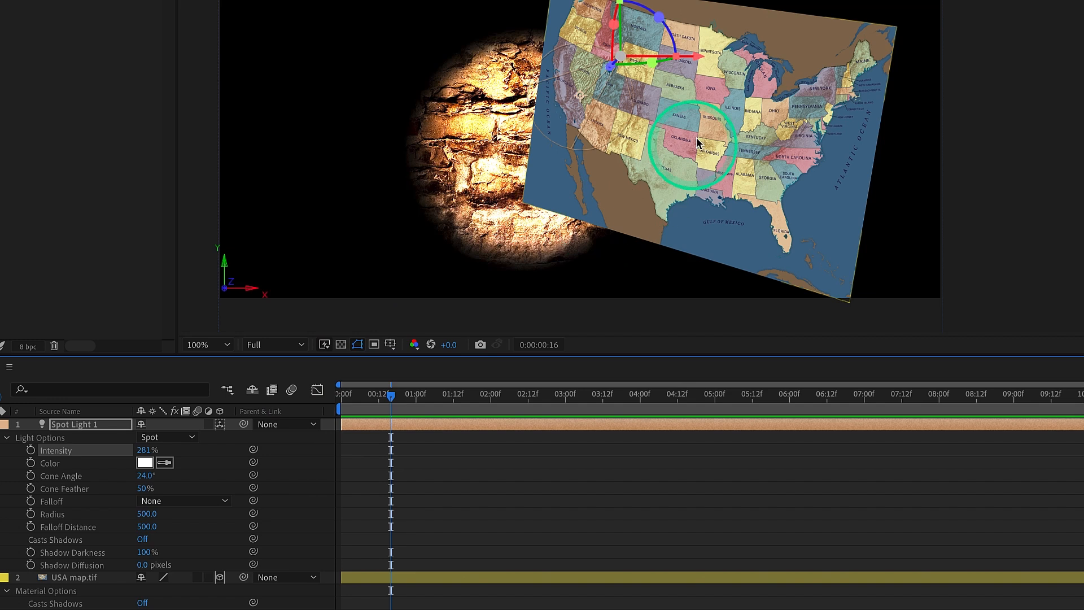
Turn on Accepts Lights for the USA map, inspect its lit west coast up close, and raise the spot light's intensity to 332%
scroll(102, 579, "down", 1)
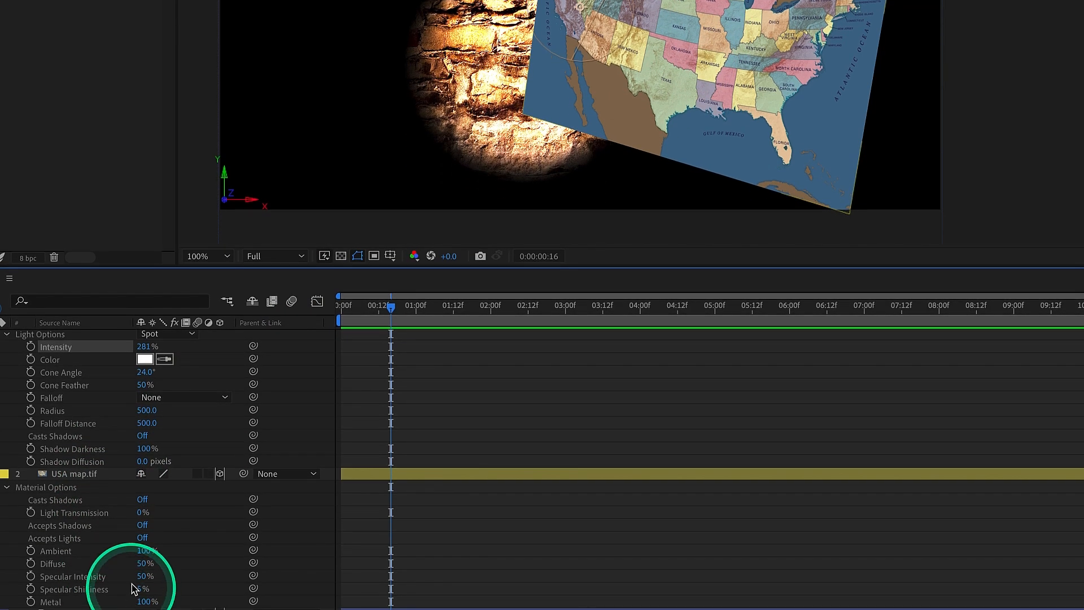
left_click(142, 538)
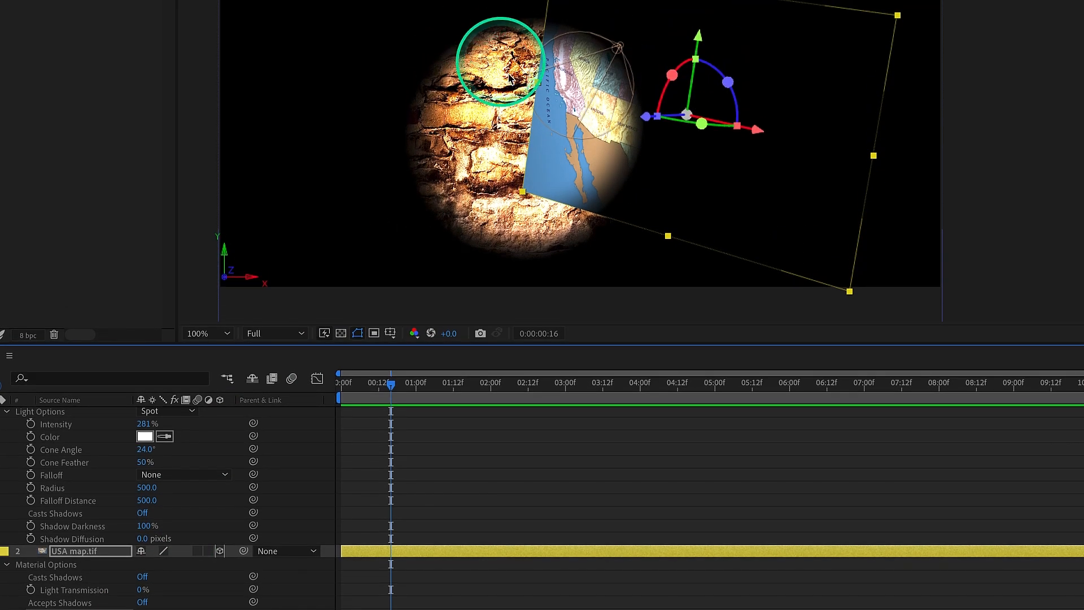
scroll(598, 131, "up", 2)
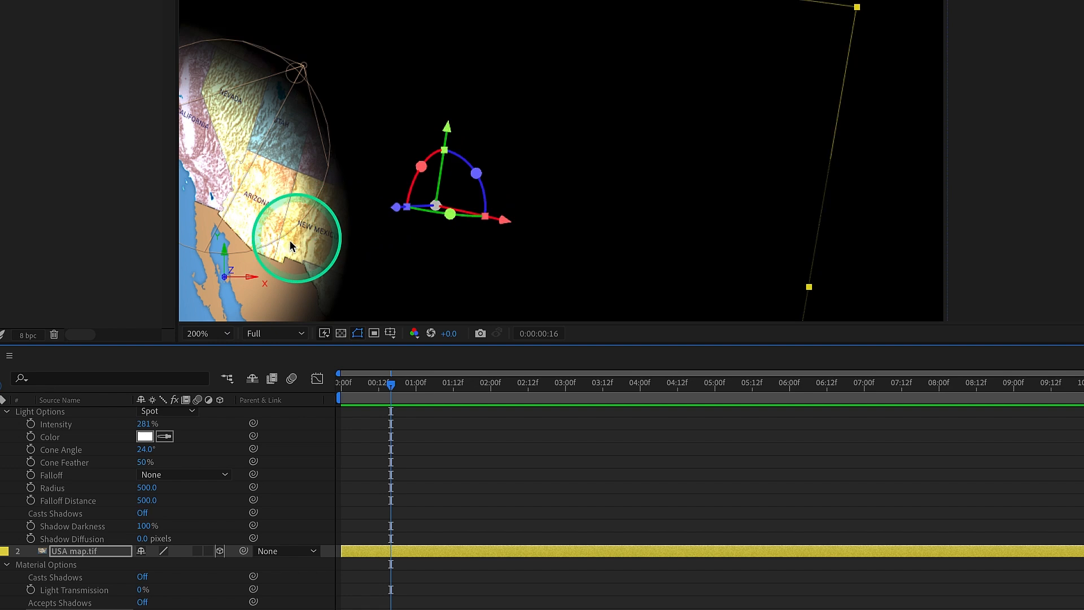
left_click_drag(331, 252, 671, 239)
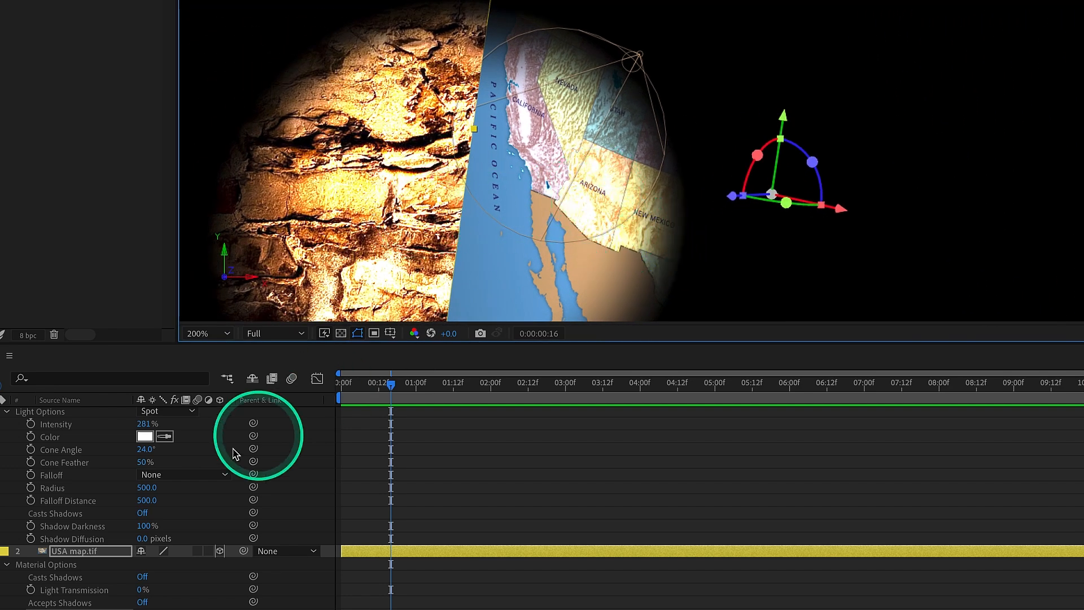
scroll(125, 545, "up", 1)
scroll(126, 545, "down", 1)
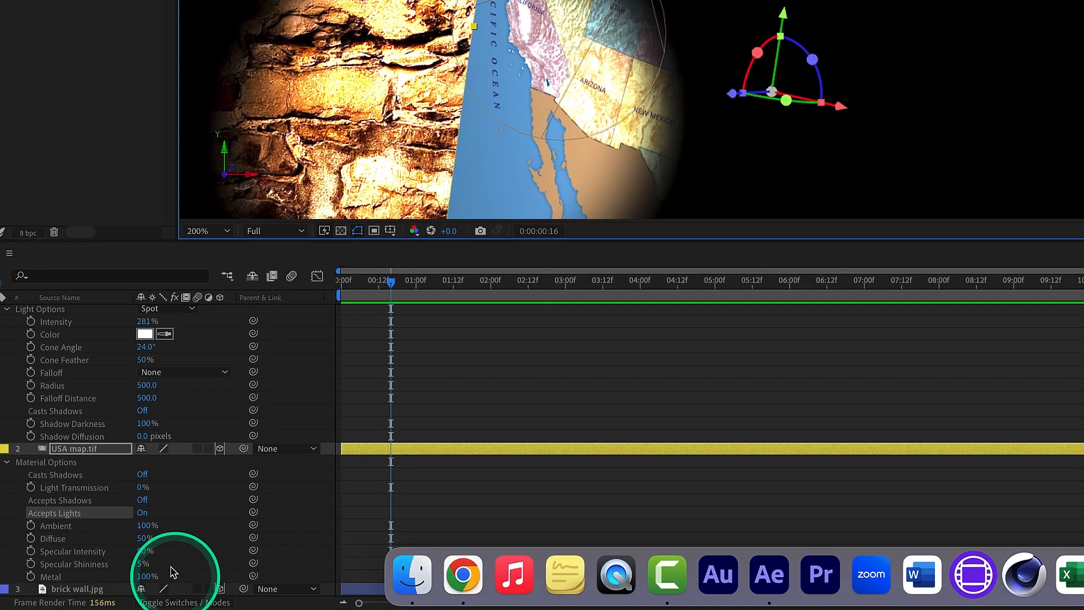
left_click_drag(145, 321, 185, 323)
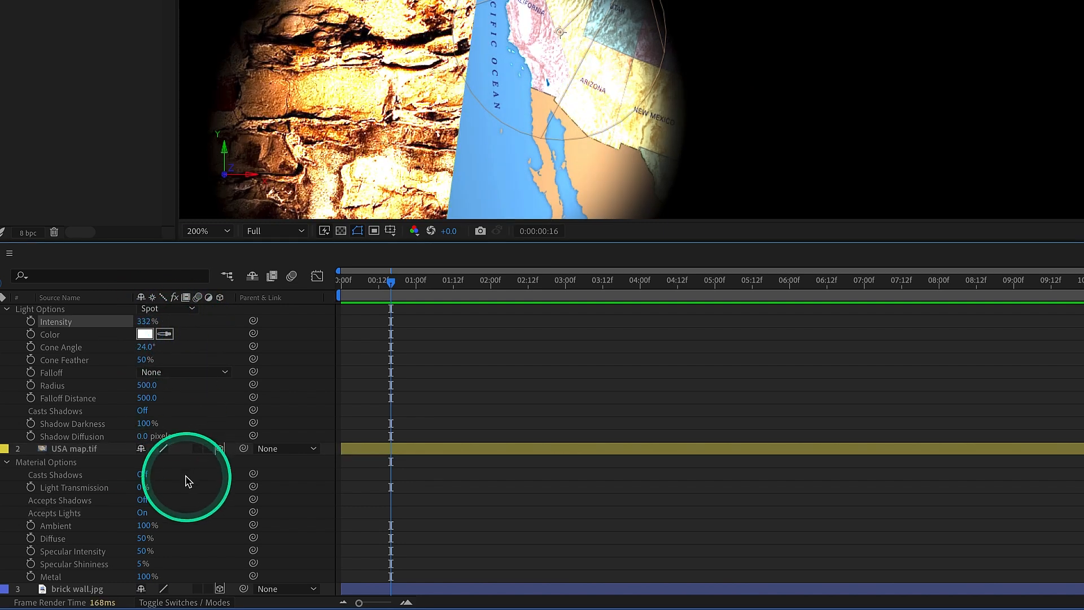
Go through the USA map's material properties from Ambient to Metal and set Ambient to 0%
left_click(61, 526)
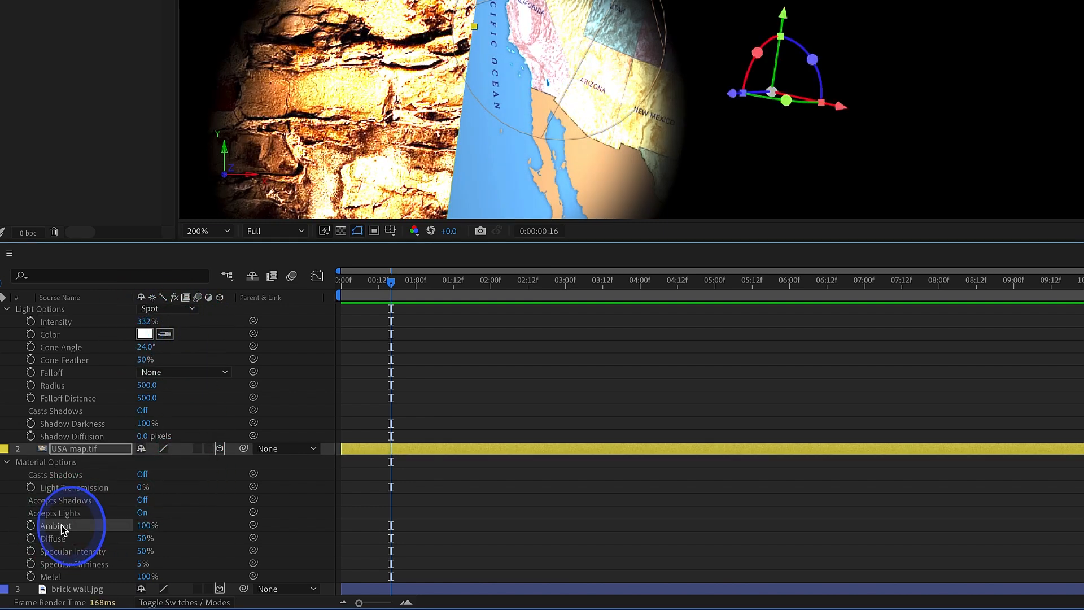
left_click(59, 541)
left_click(64, 555)
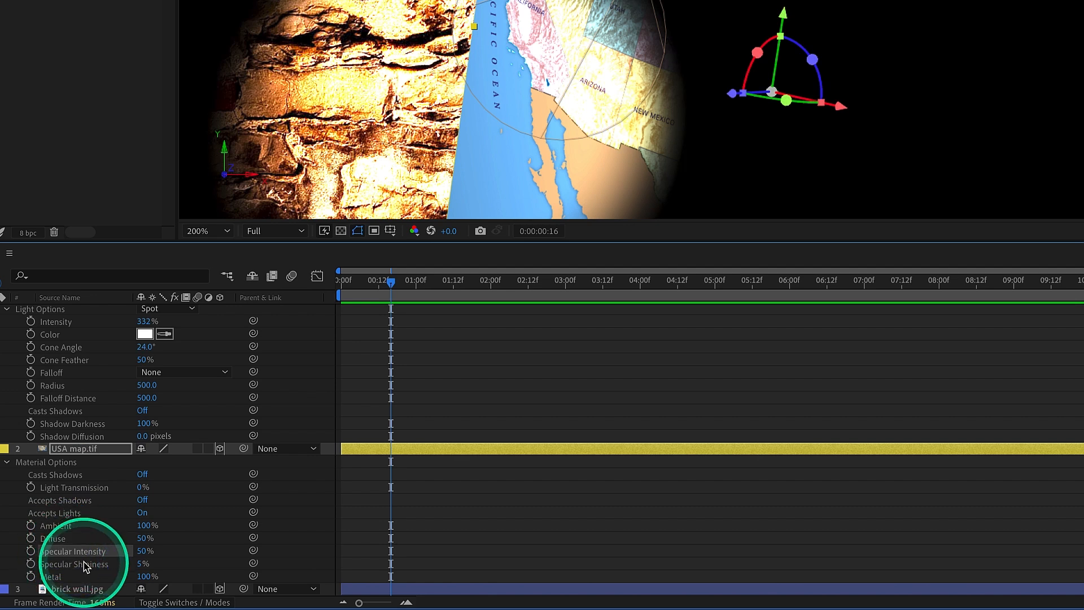
left_click(71, 563)
left_click(52, 577)
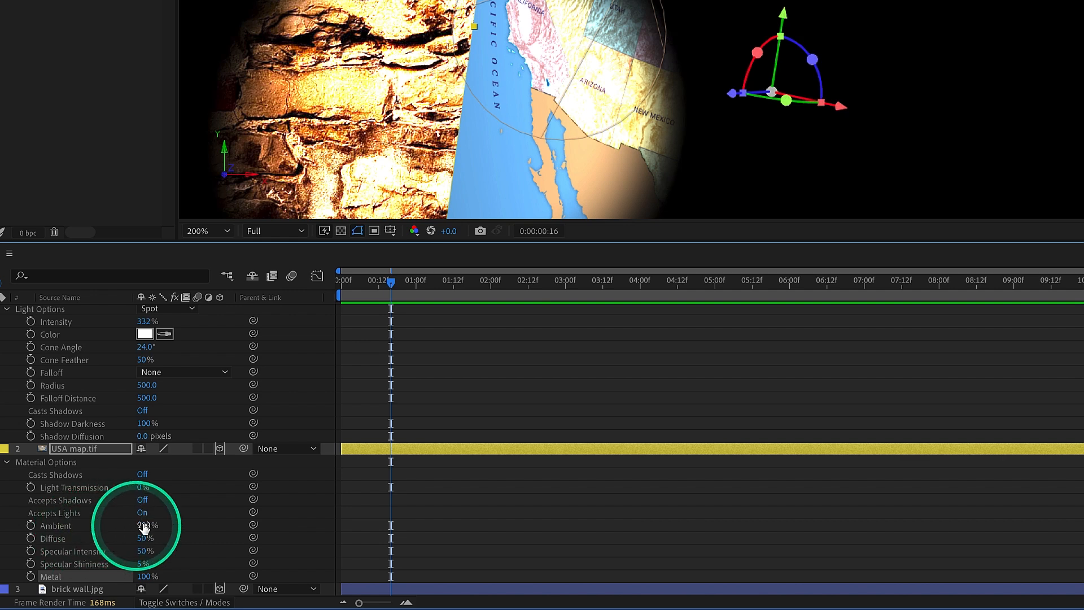
left_click_drag(138, 524, 49, 523)
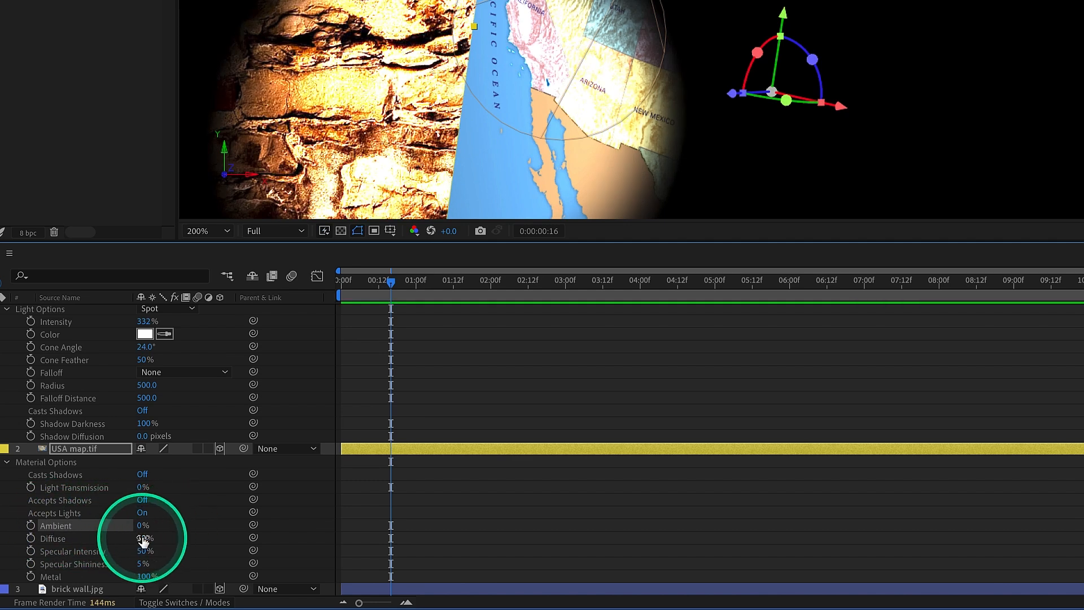
Vary the USA map's Diffuse and Ambient amounts to compare their lighting effect, setting Diffuse to 36% and Ambient to 100%
left_click_drag(140, 538, 116, 539)
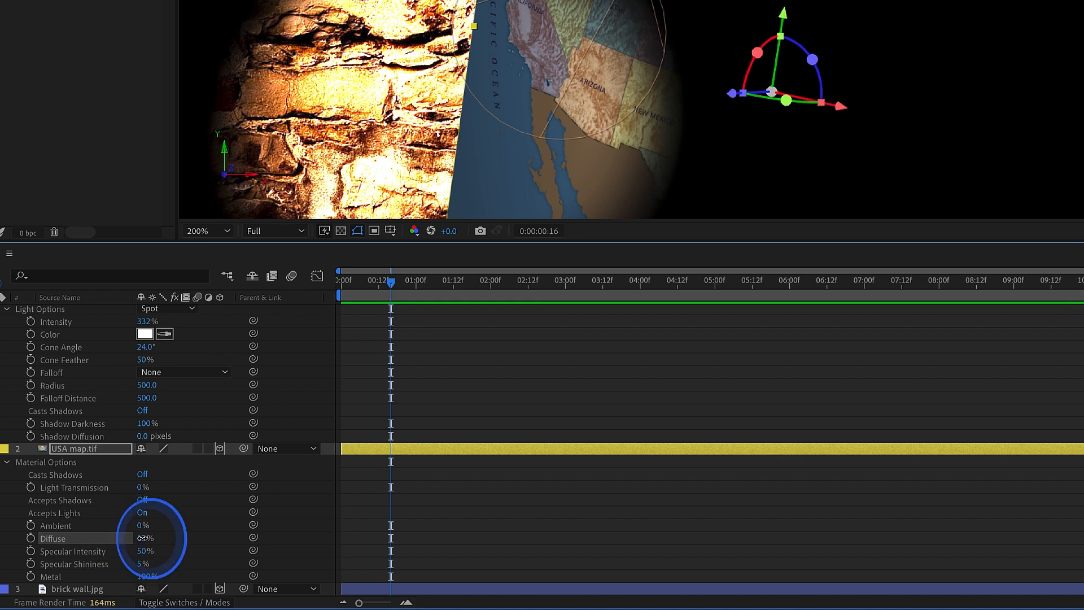
left_click_drag(141, 538, 169, 526)
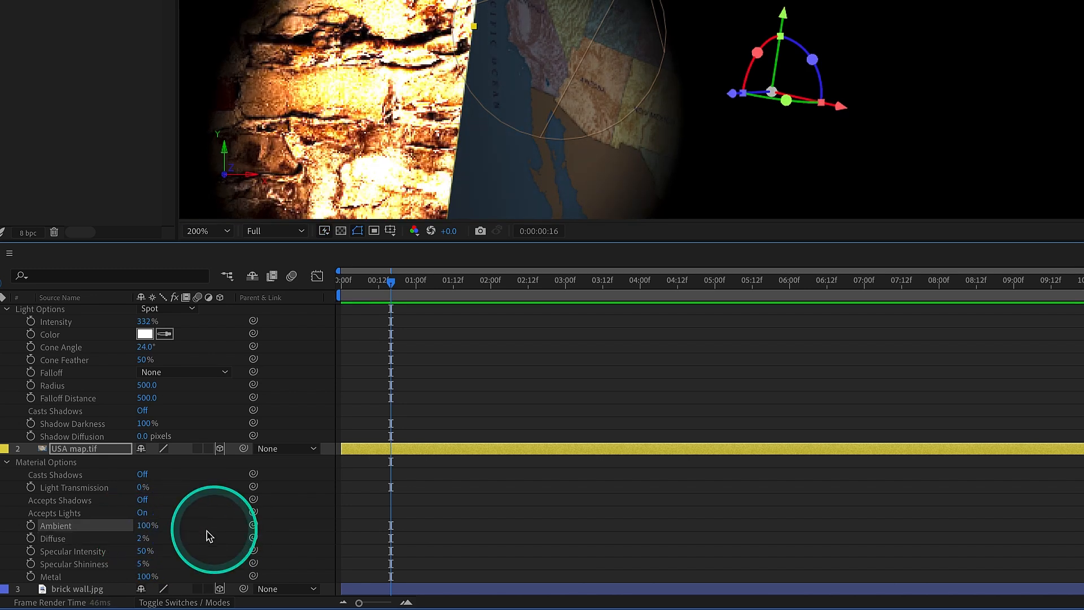
left_click_drag(139, 541, 152, 543)
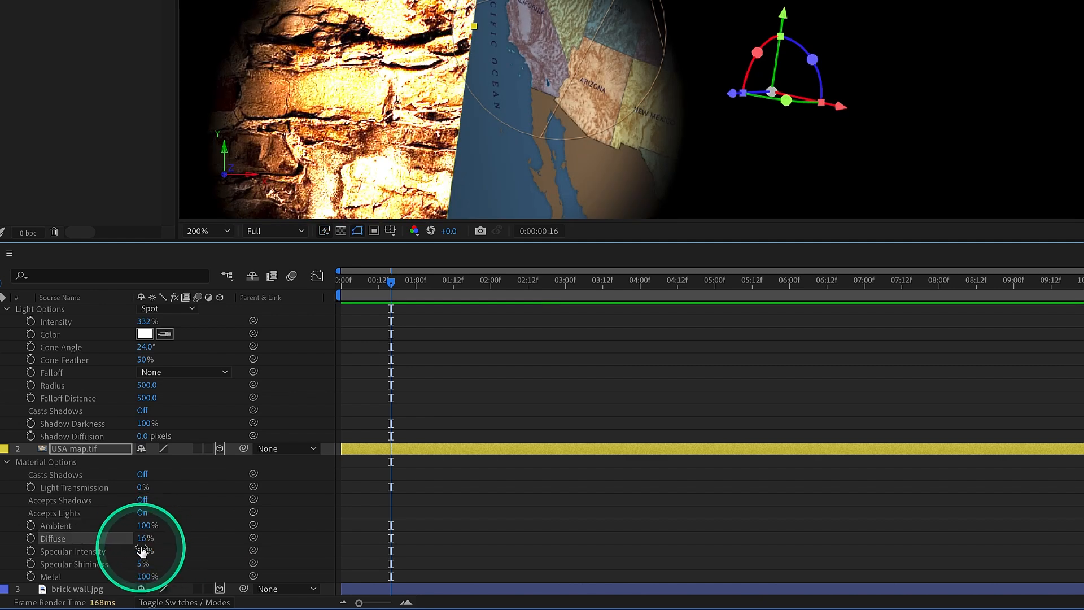
left_click_drag(141, 542, 177, 519)
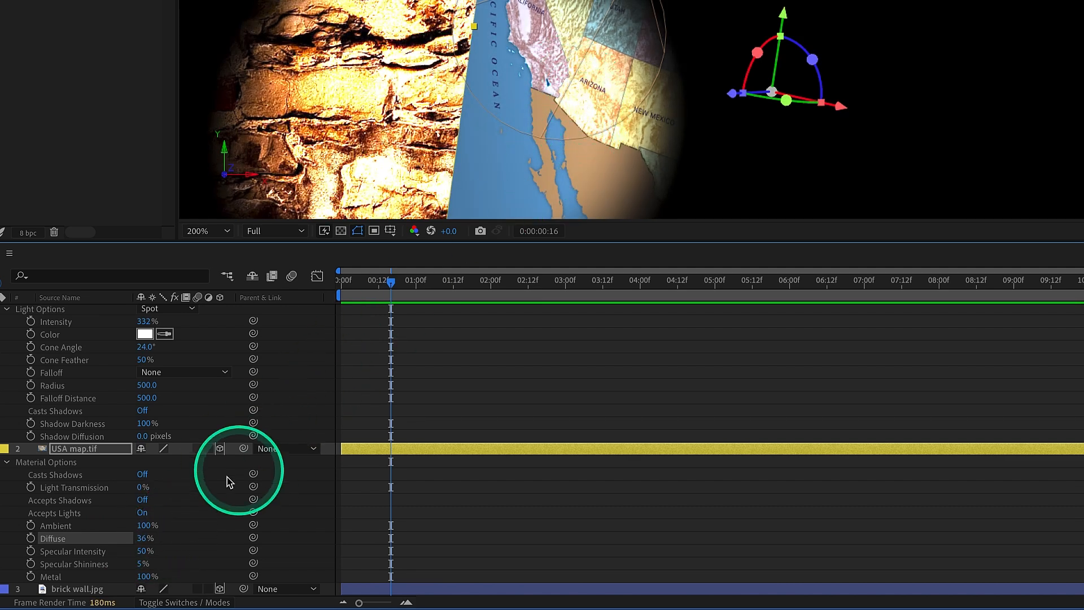
left_click_drag(127, 527, 242, 522)
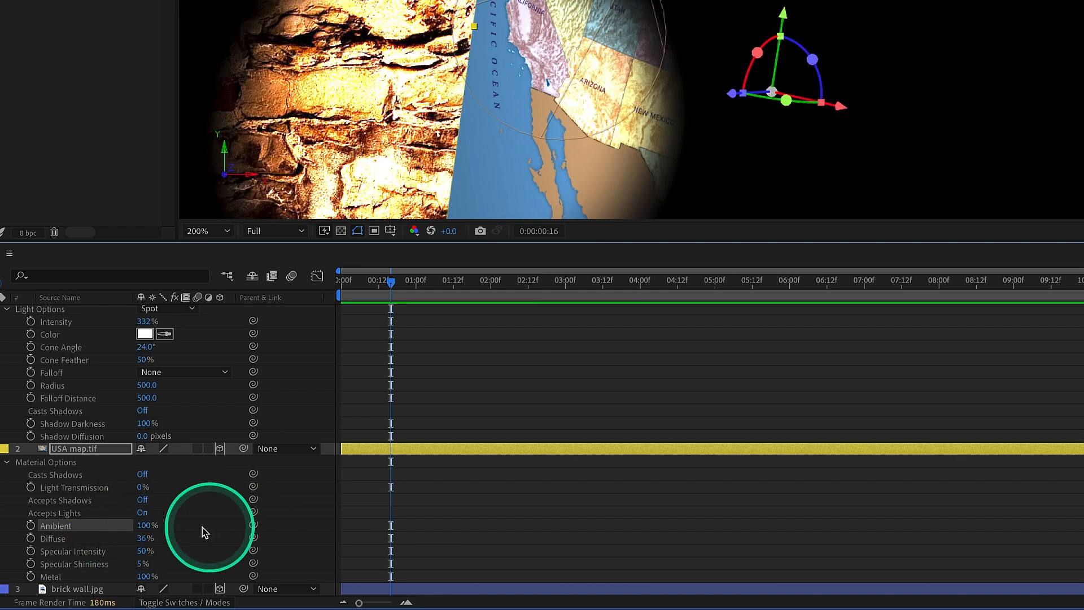
Set the USA map's Ambient to 99%, Diffuse to 64%, Specular Intensity to 0%, Specular Shininess to 28% and Metal to 67%
mouse_move(149, 529)
left_mouse_down()
mouse_move(143, 543)
mouse_move(162, 550)
mouse_move(112, 551)
mouse_move(186, 539)
mouse_move(157, 541)
mouse_move(145, 554)
mouse_move(158, 561)
mouse_move(97, 564)
mouse_move(135, 568)
mouse_move(167, 552)
mouse_move(162, 565)
mouse_move(161, 538)
left_mouse_up()
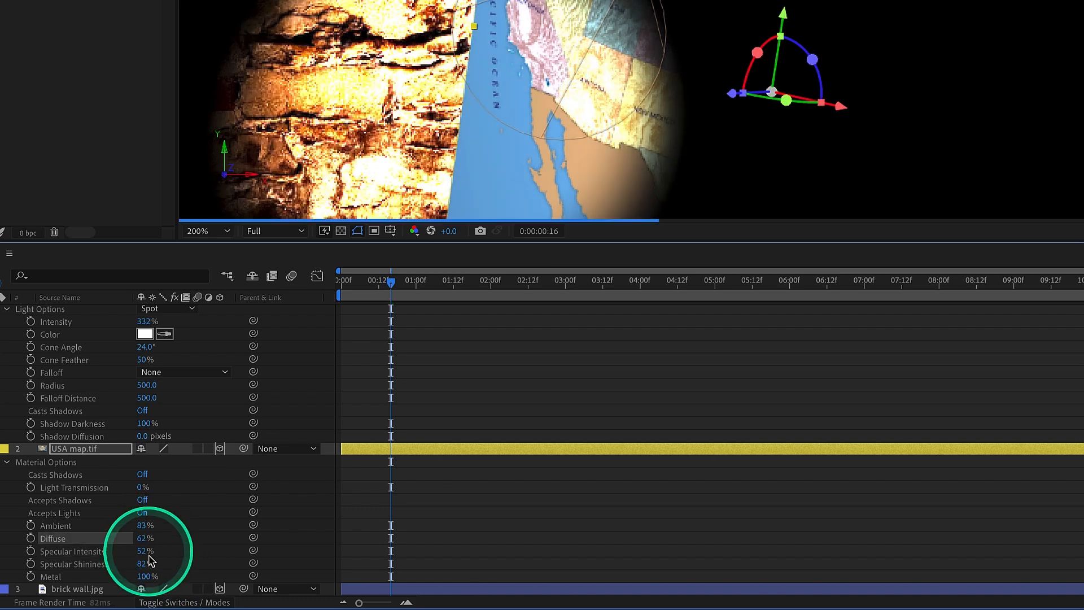
left_click_drag(144, 577, 207, 575)
left_click_drag(140, 576, 169, 576)
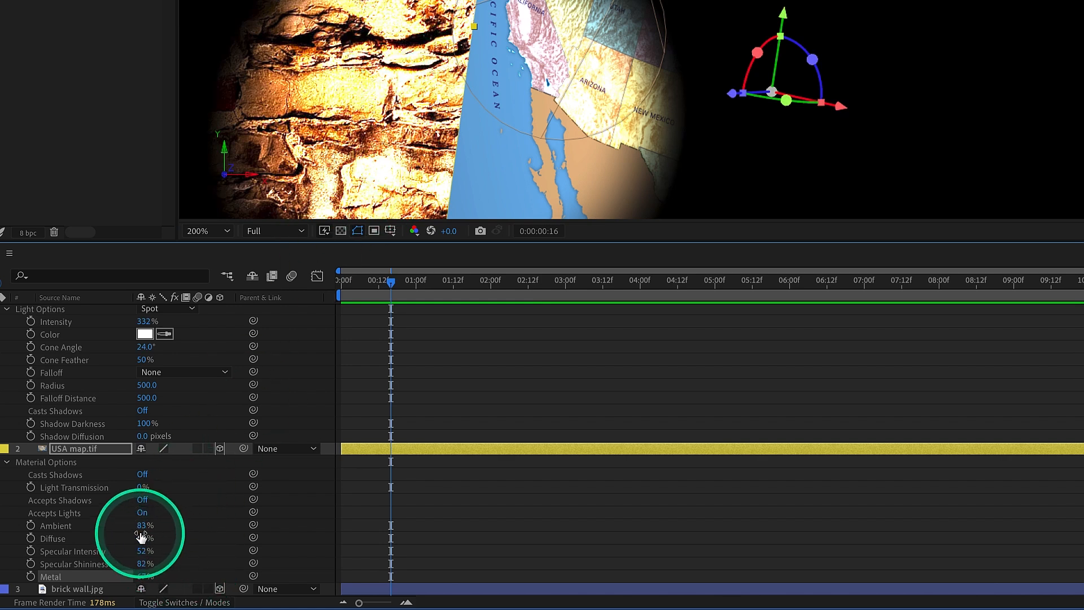
left_click_drag(141, 538, 193, 523)
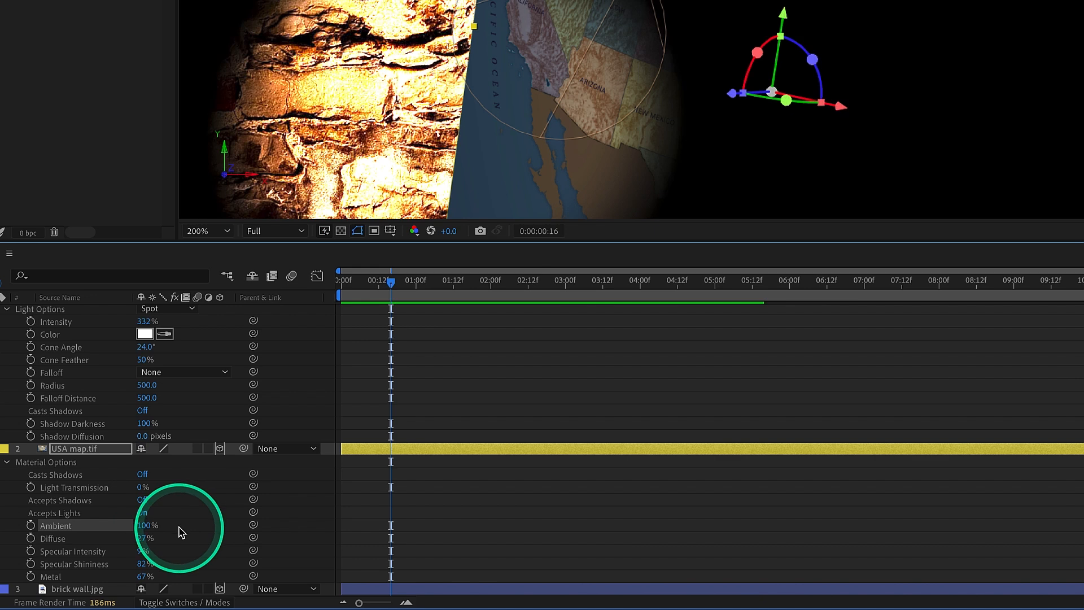
left_click_drag(144, 551, 53, 552)
left_click_drag(140, 539, 113, 551)
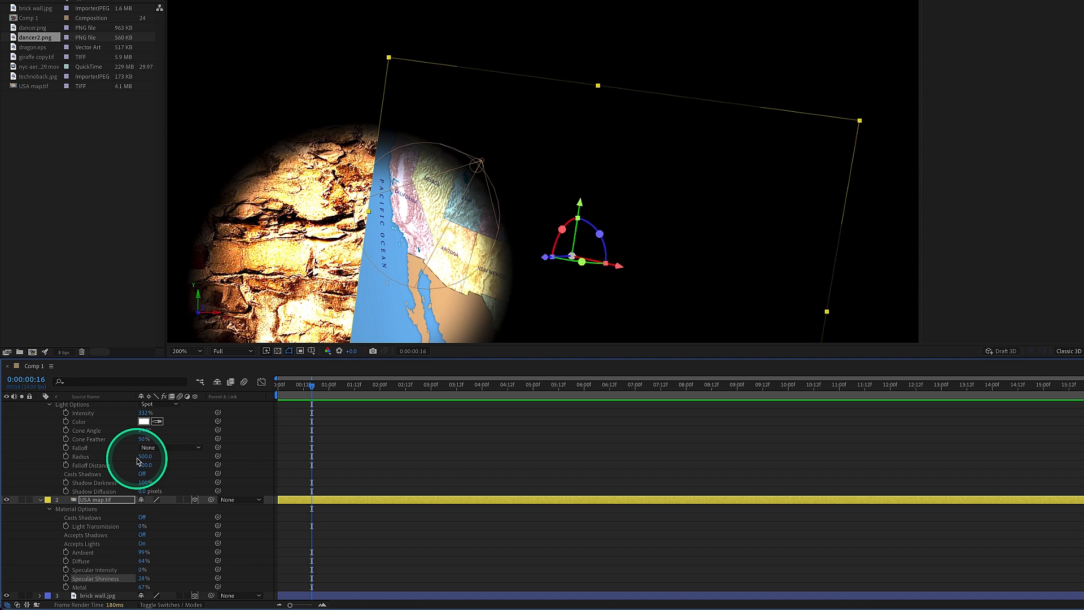
Create a second composition named Comp 2 at HD 1920x1080, 24 fps, lasting 20 seconds
key("ctrl+n")
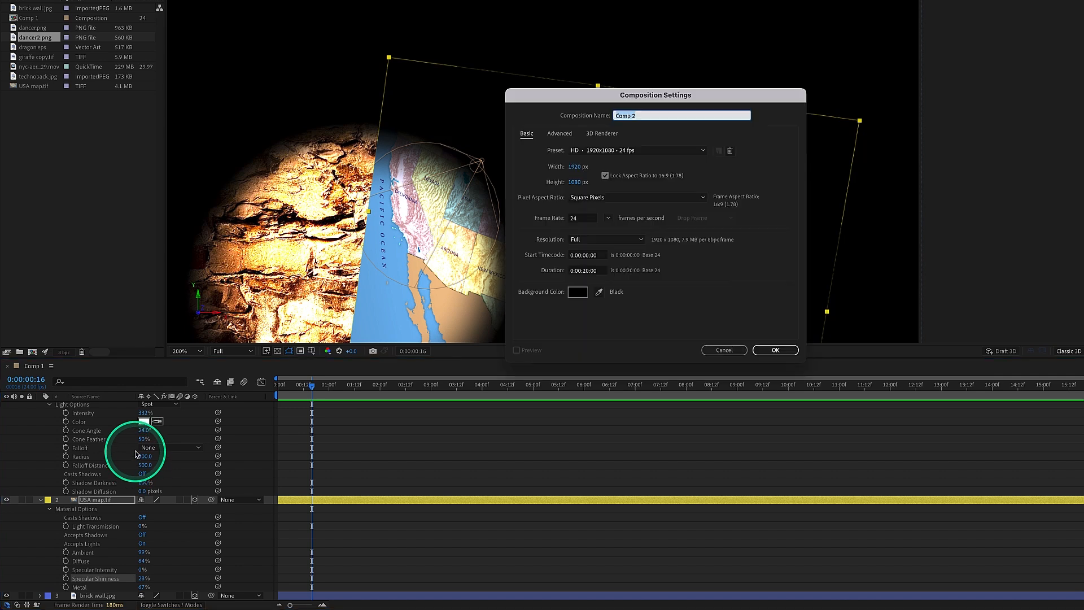
key("Return")
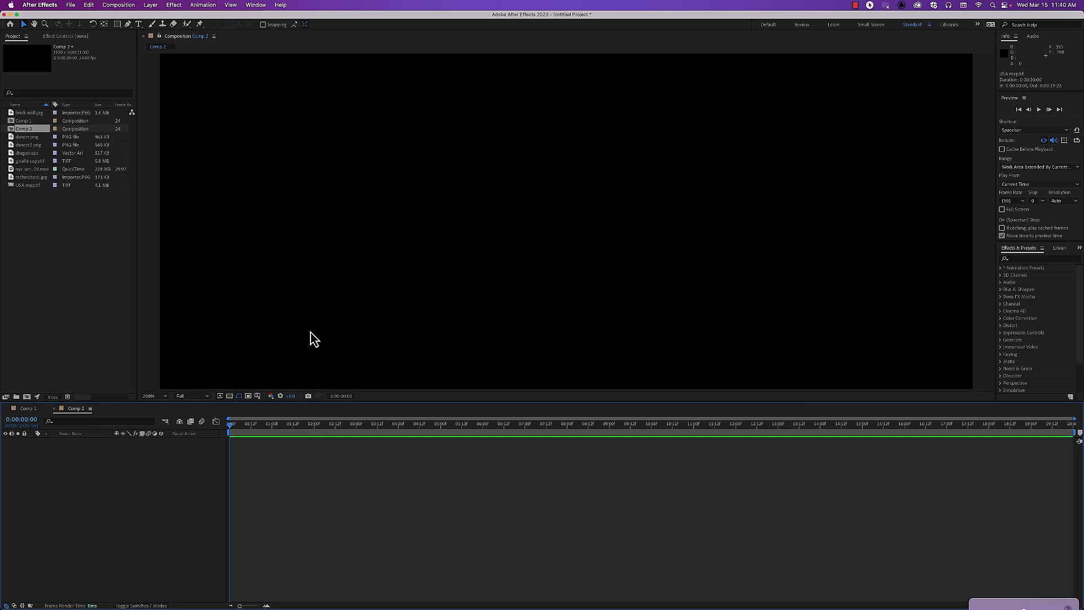
key("comma")
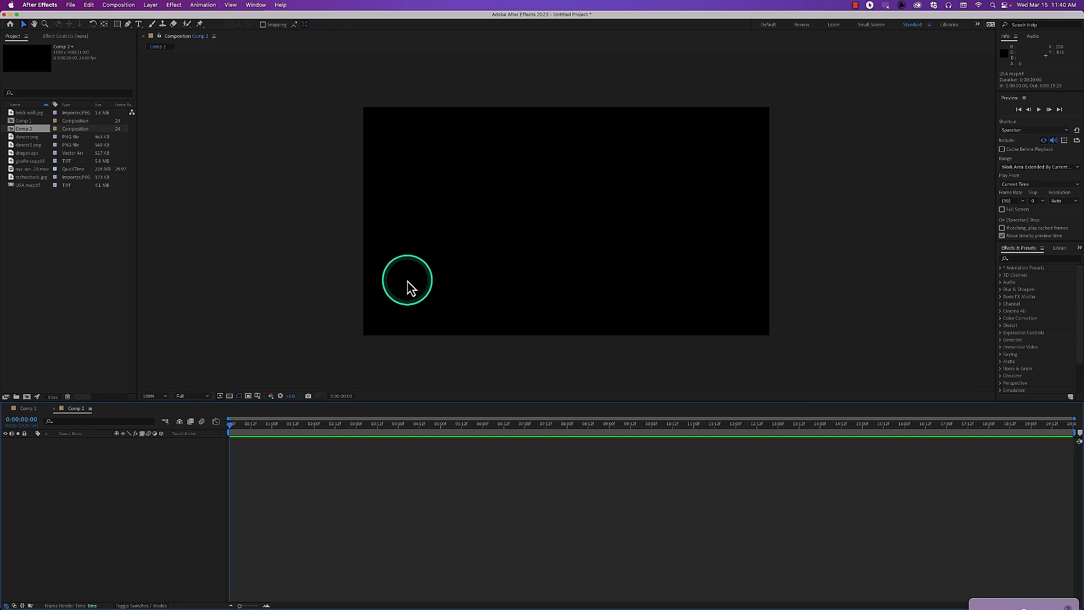
Add a white solid layer at full composition size to Comp 2
key("ctrl+y")
left_click(537, 348)
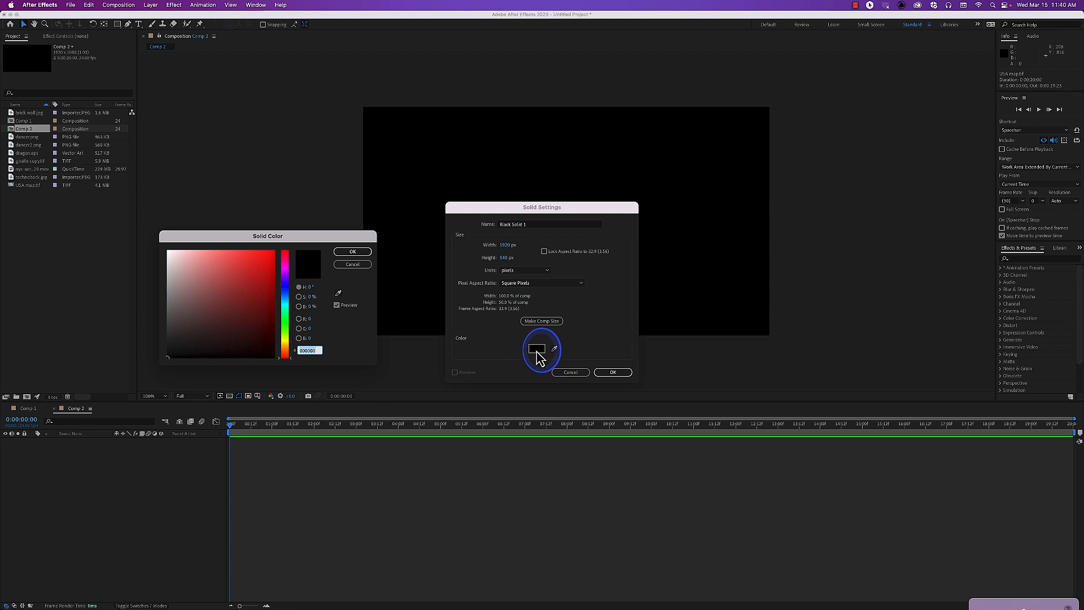
left_click_drag(237, 282, 145, 242)
left_click(362, 252)
left_click(539, 321)
left_click(612, 372)
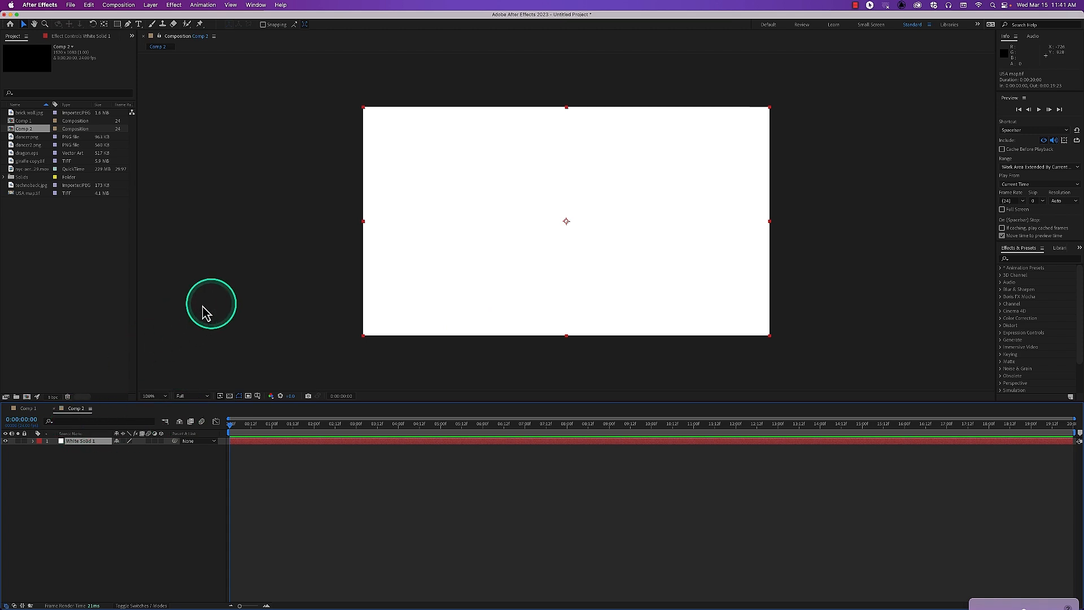
Make the white solid a 3D layer and add a white spot light with 100% intensity
left_click(161, 441)
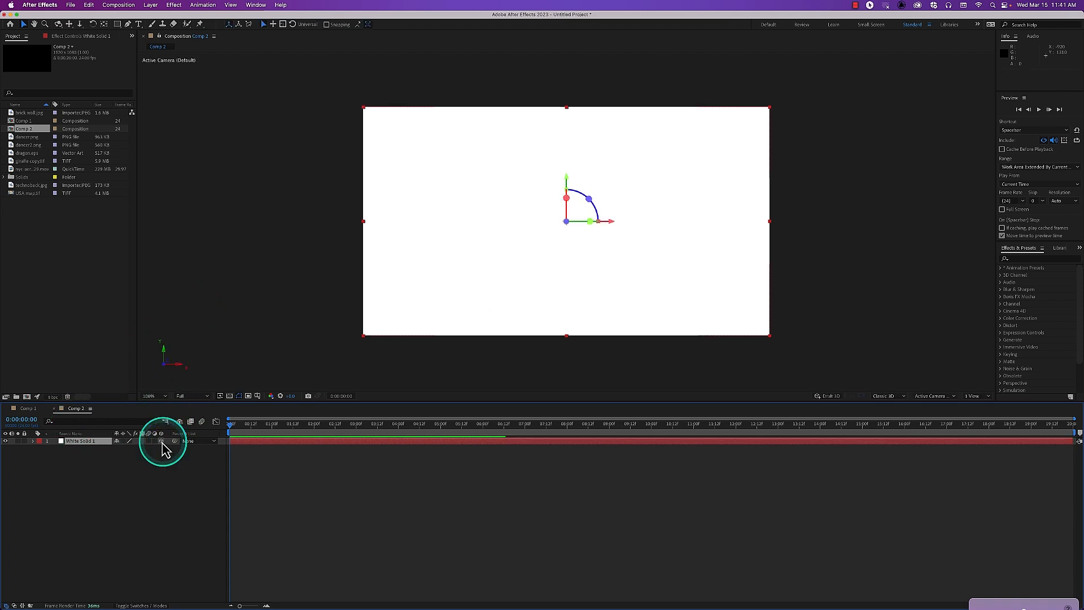
key("super+alt+shift+l")
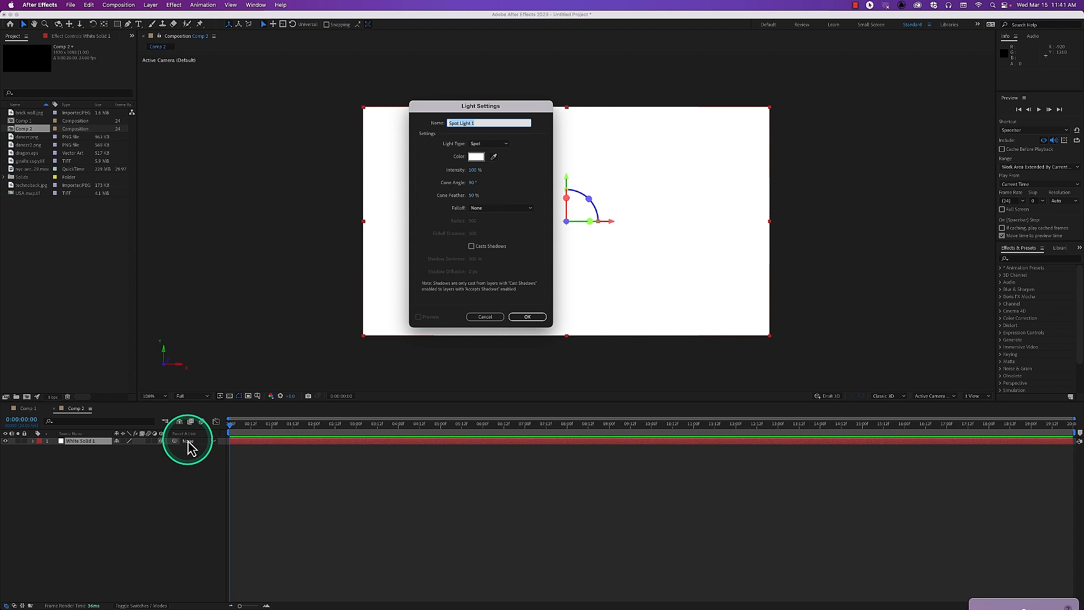
left_click(534, 316)
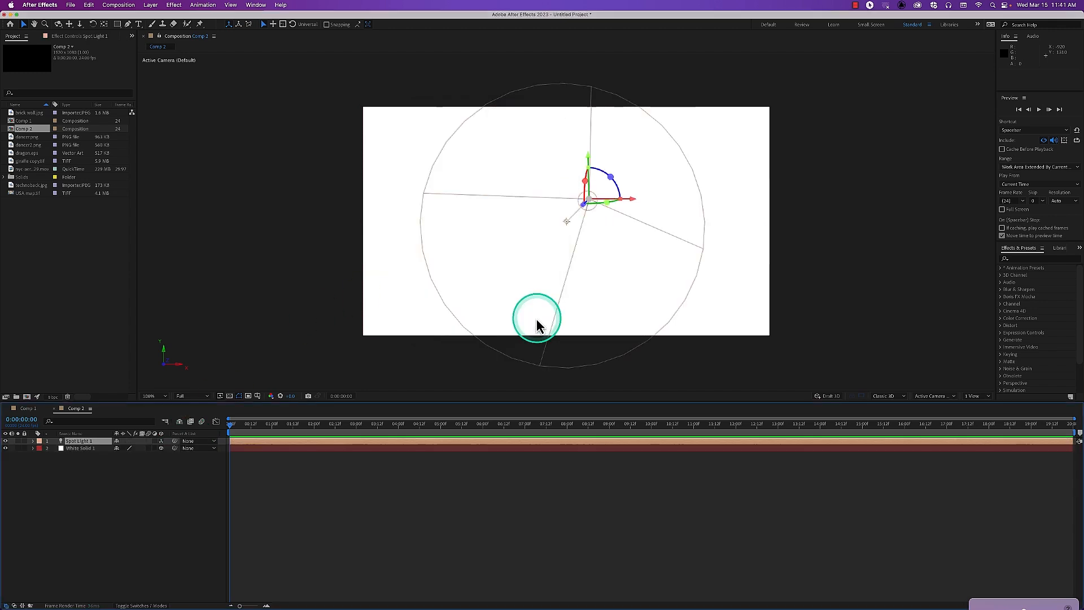
Reveal the white solid's Material Options and set its Diffuse to 100%
left_click(33, 448)
left_click(41, 470)
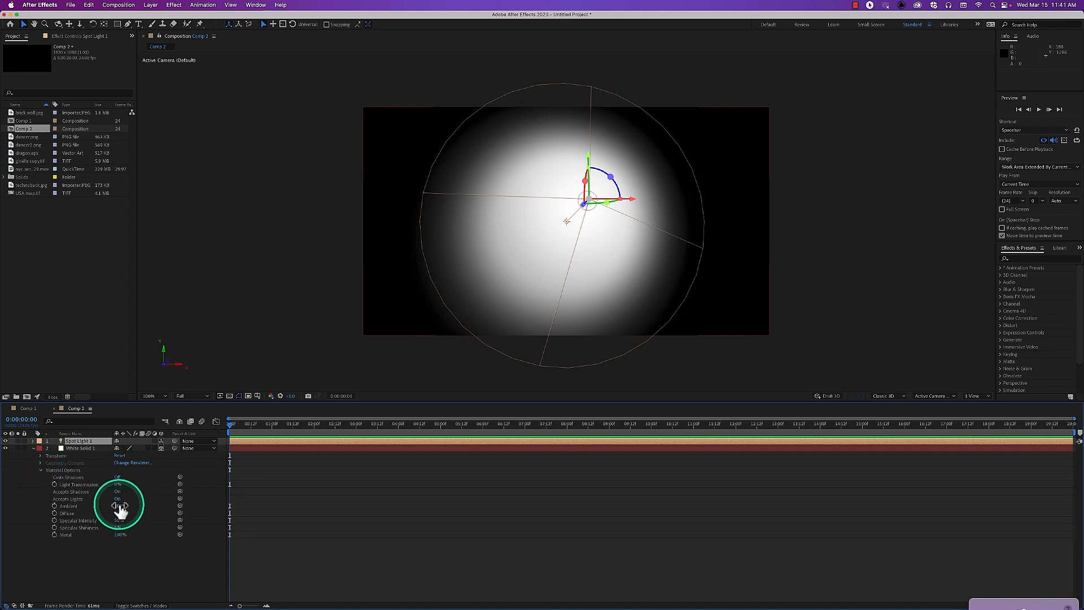
left_click_drag(119, 514, 154, 514)
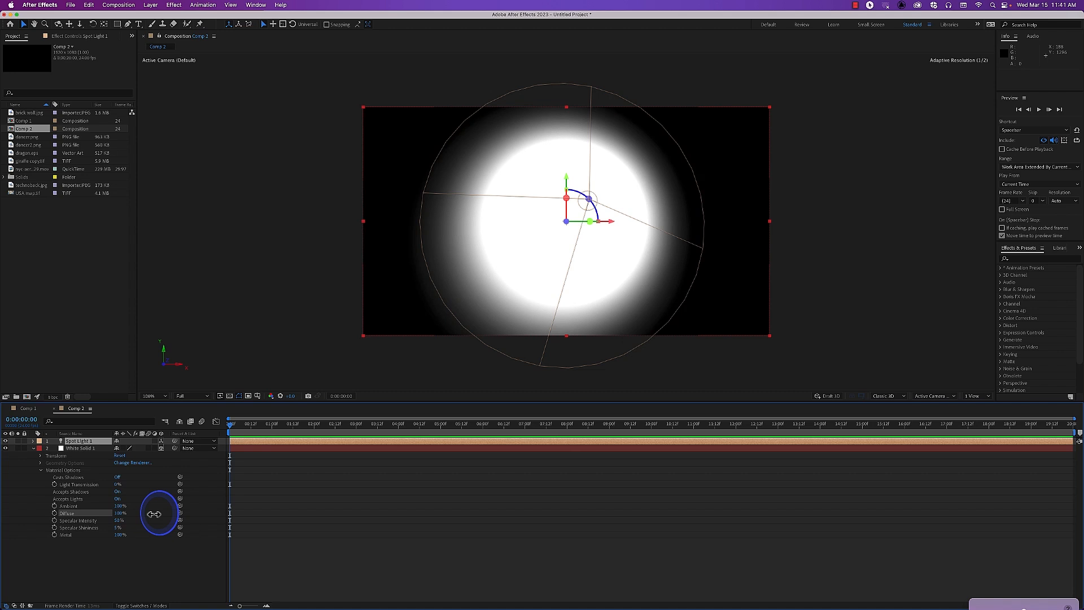
left_click(158, 521)
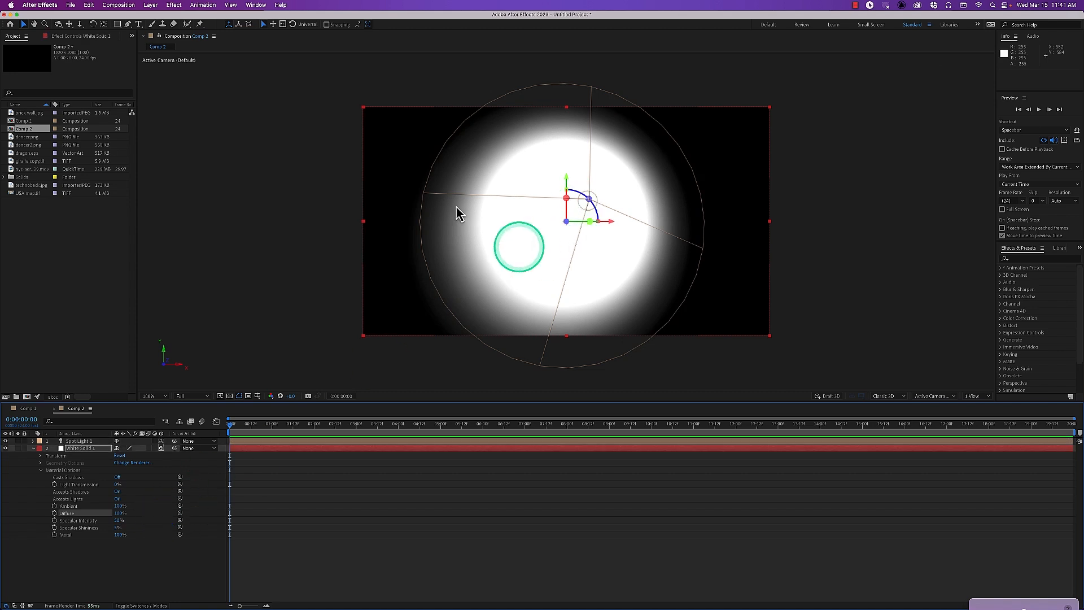
left_click(236, 440)
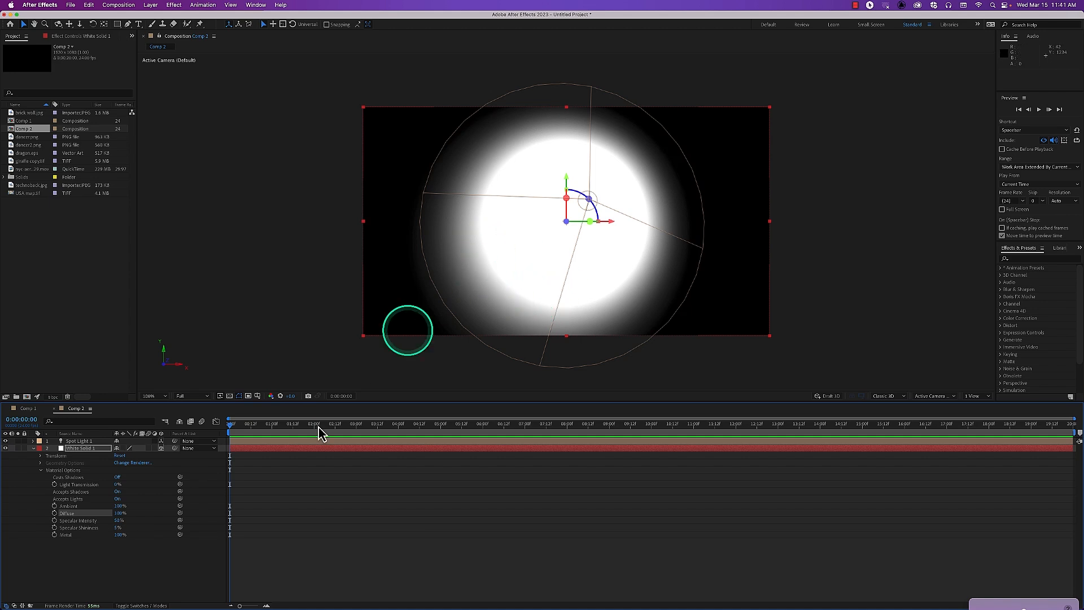
Set the white solid's Specular Intensity to 0%, Ambient to 41% and Diffuse to 93%, comparing how each changes the lit area
mouse_move(119, 525)
left_mouse_down()
mouse_move(95, 522)
mouse_move(142, 528)
mouse_move(105, 521)
left_mouse_up()
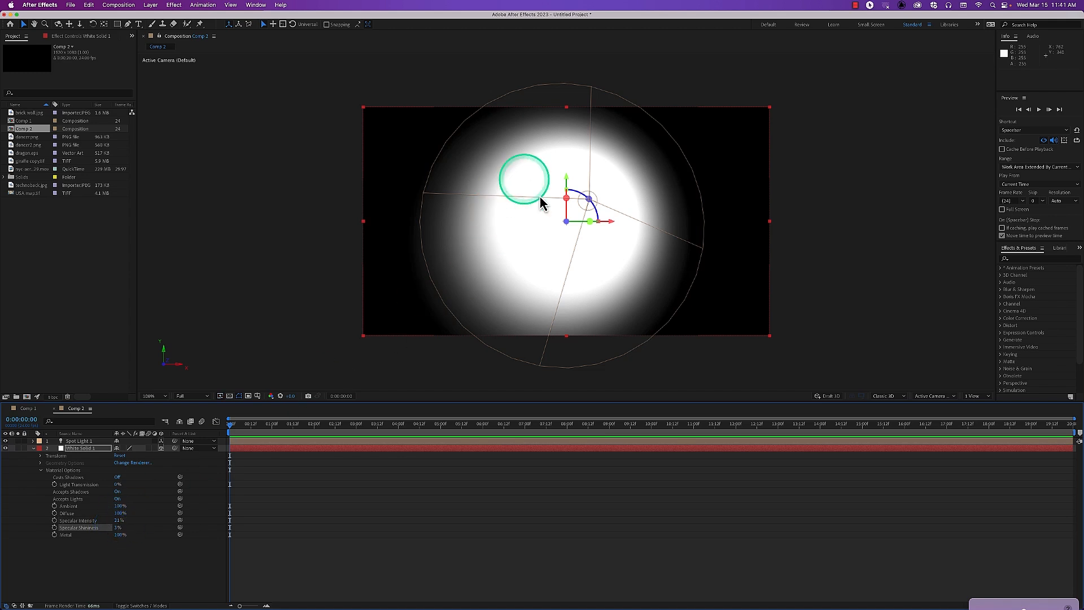
left_click_drag(113, 537, 45, 510)
left_click_drag(117, 507, 123, 537)
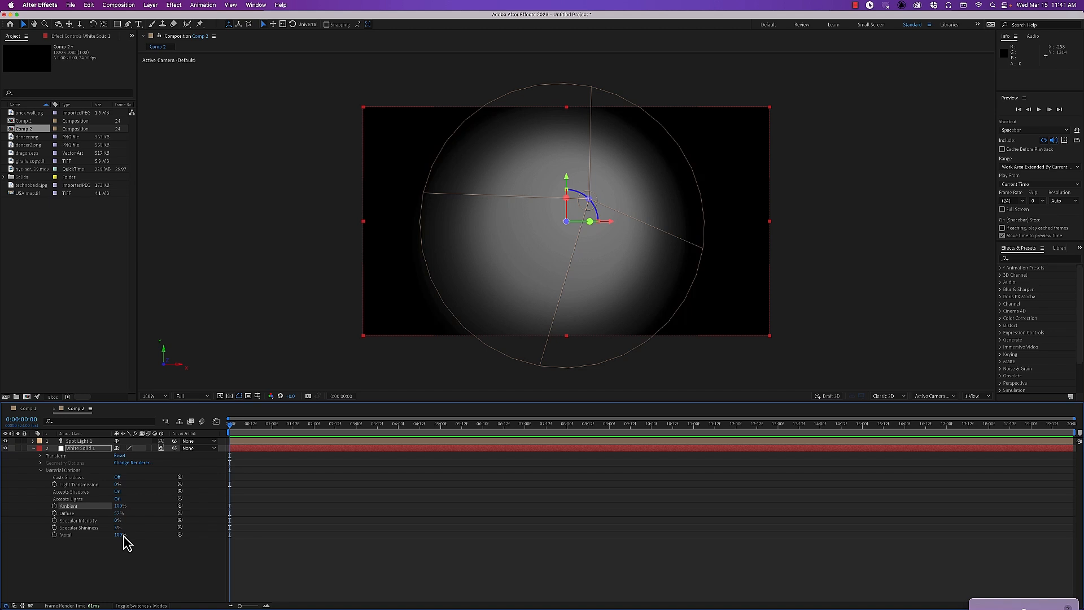
left_click(119, 535)
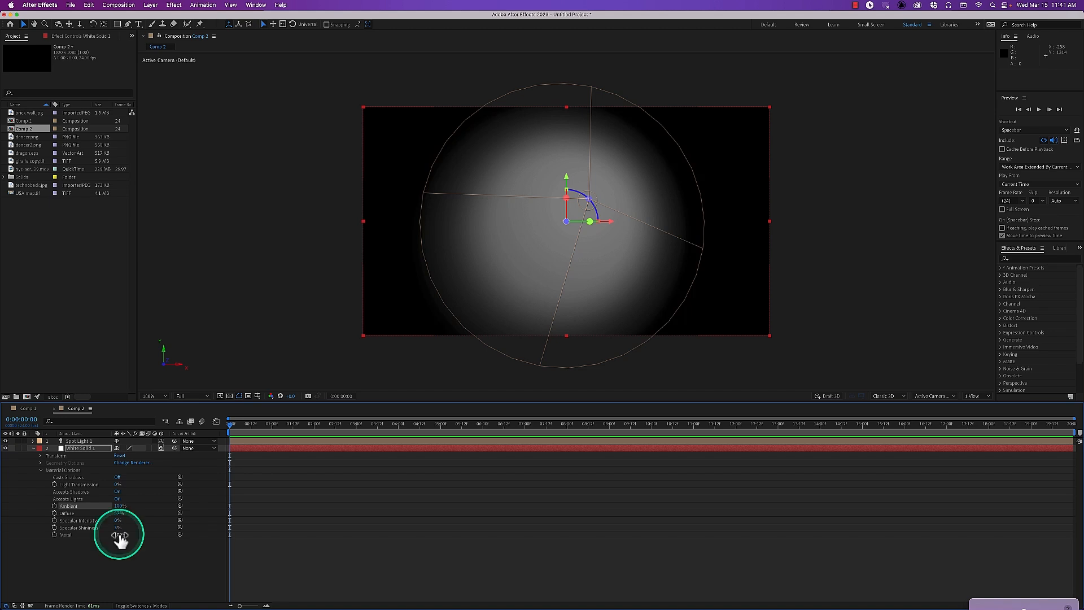
left_click_drag(118, 507, 158, 515)
left_click(96, 450)
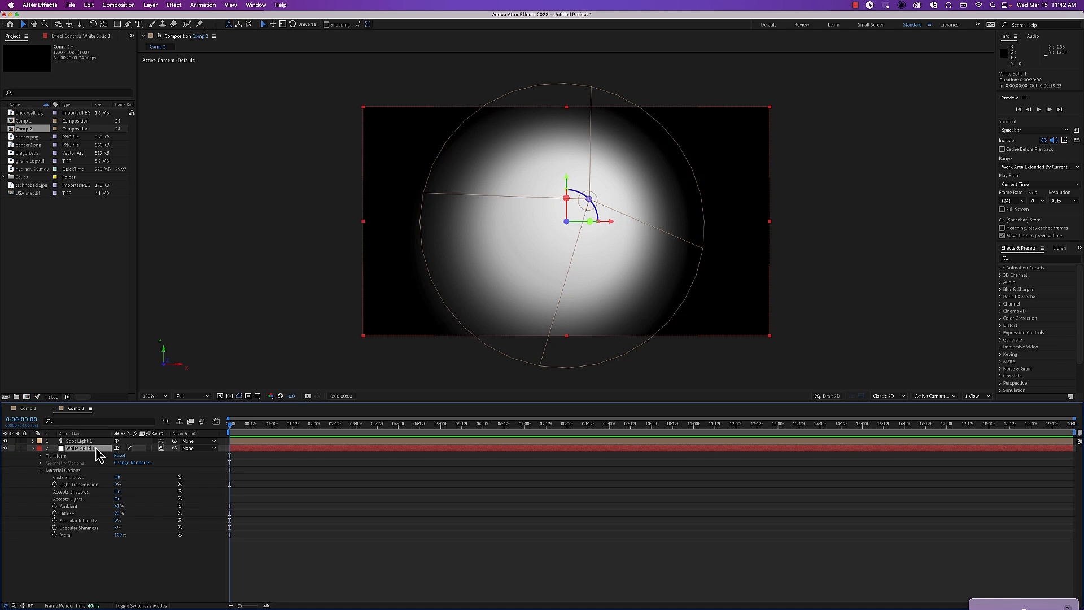
Return to the start of Comp 1 and delete its spot light layer
left_click(27, 409)
left_click_drag(257, 424, 221, 426)
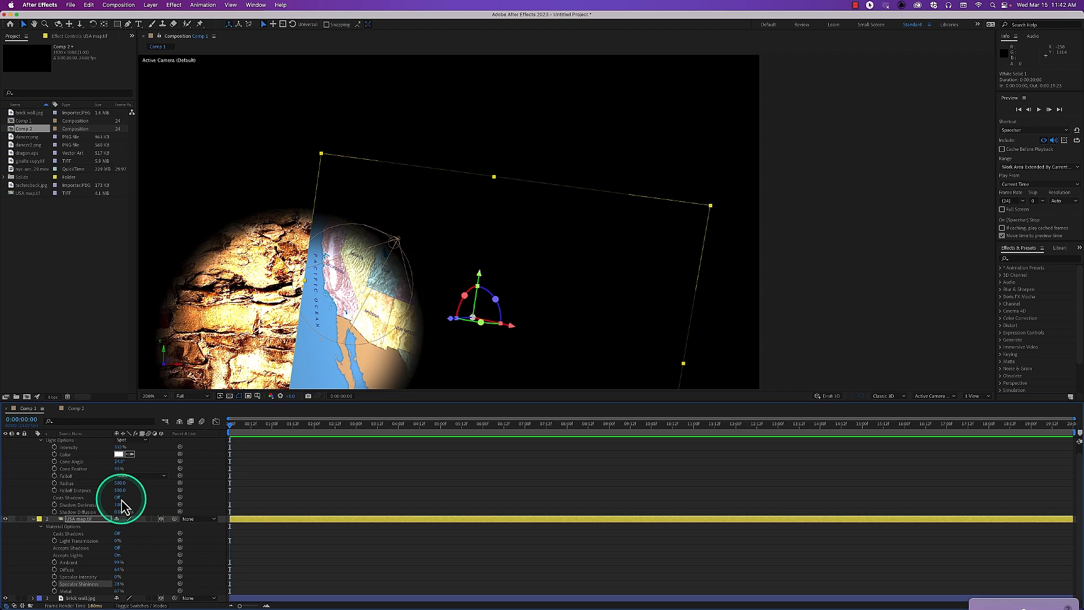
scroll(86, 460, "up", 1)
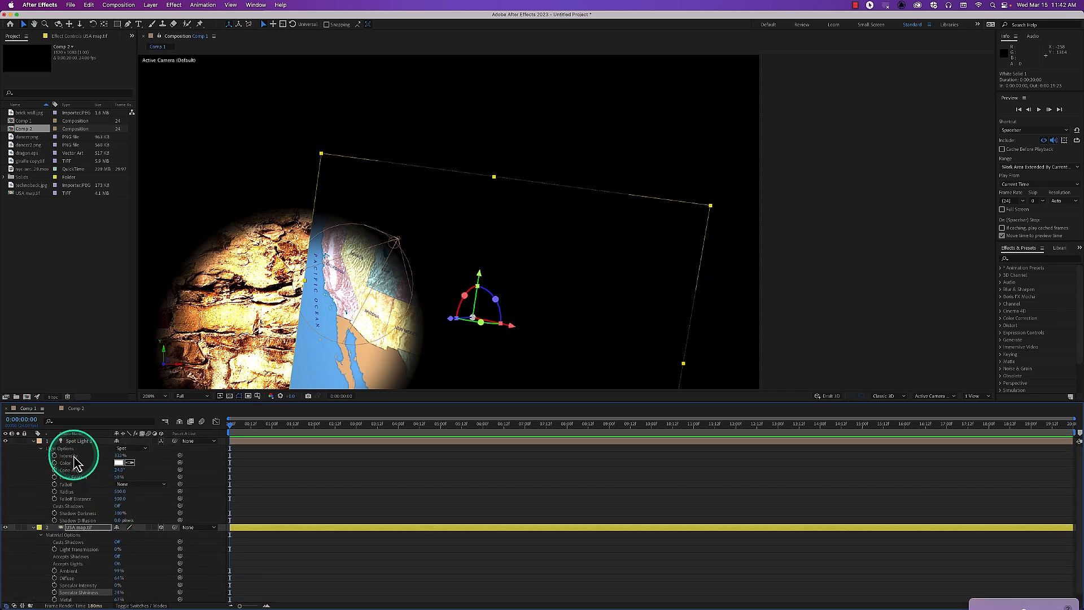
left_click(82, 443)
key("Delete")
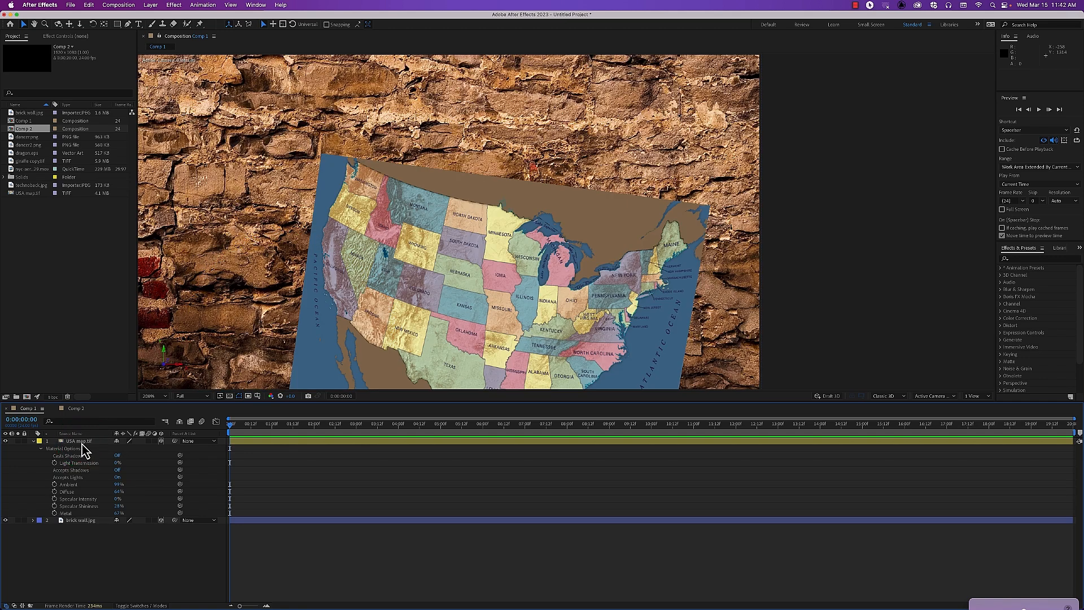
Add a new spot light to Comp 1 with Casts Shadows enabled and 100% intensity
key("super+alt+shift+l")
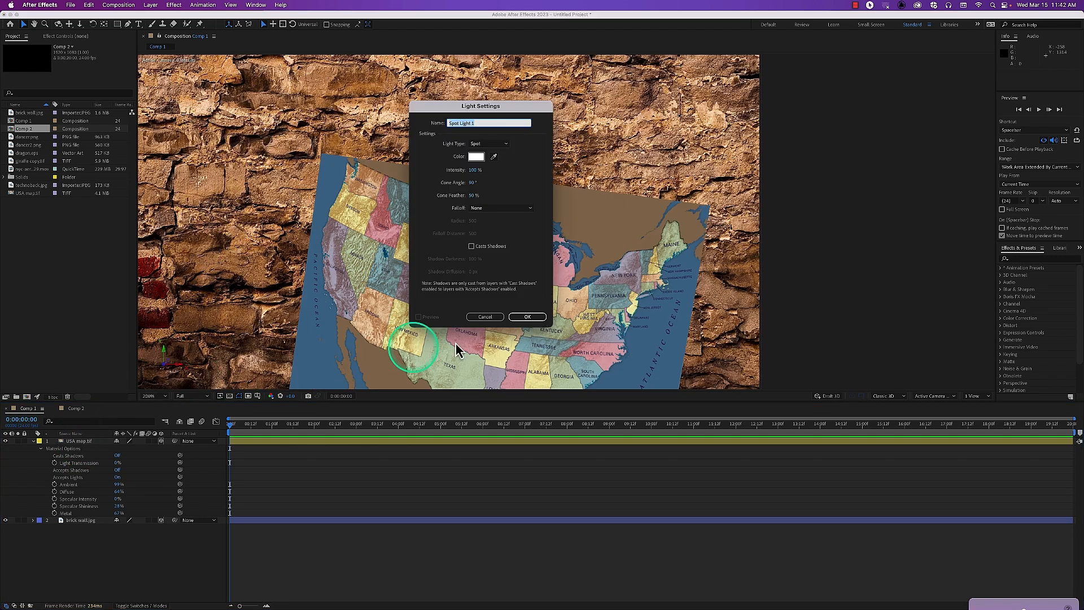
left_click(472, 246)
left_click(528, 317)
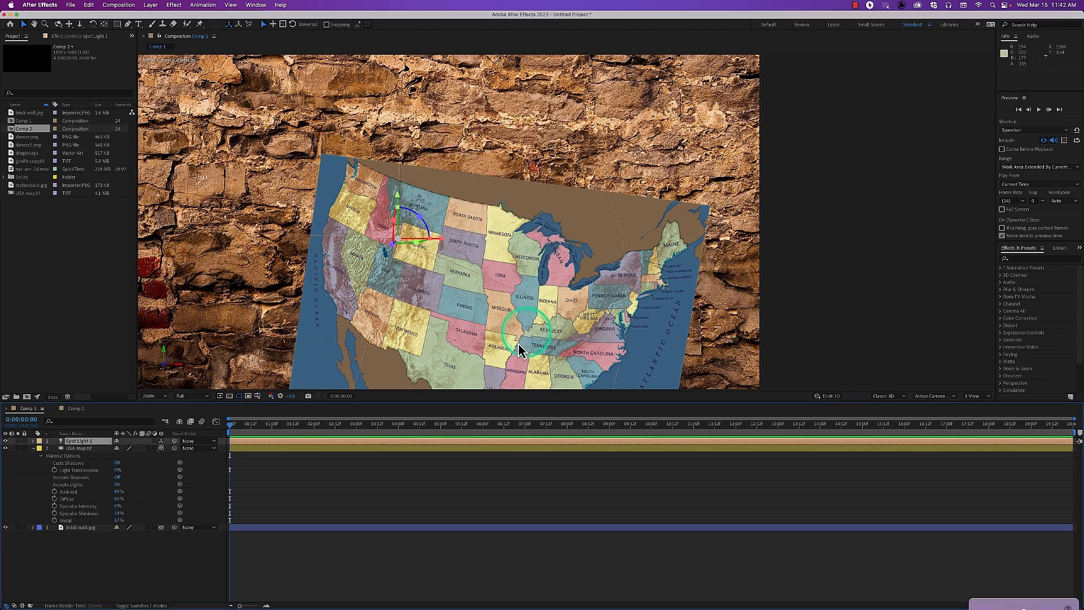
scroll(467, 291, "down", 4)
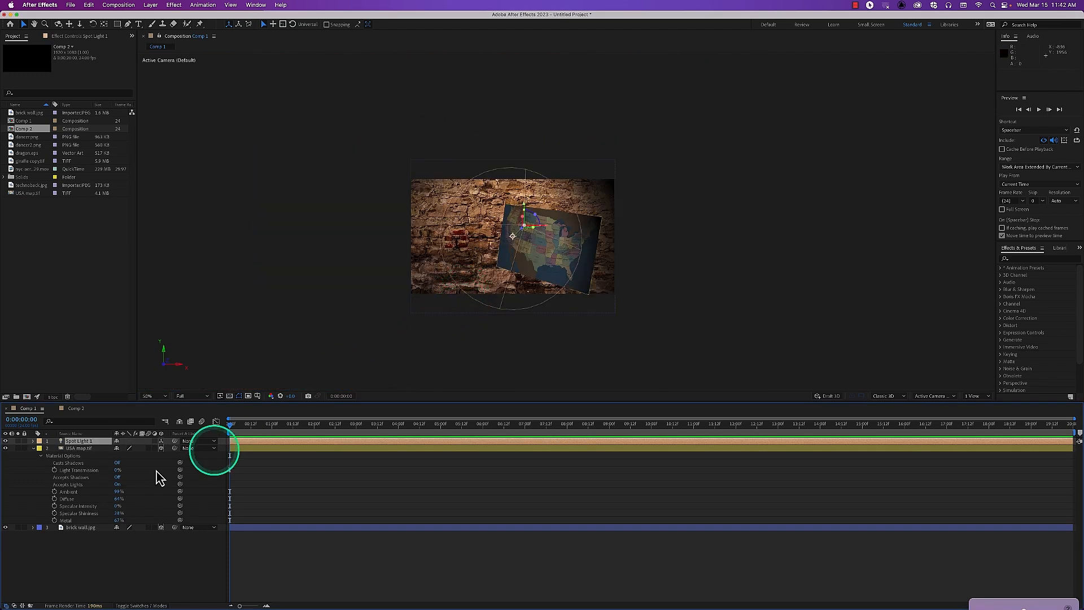
Turn on Casts Shadows for the USA map layer
left_click(82, 448)
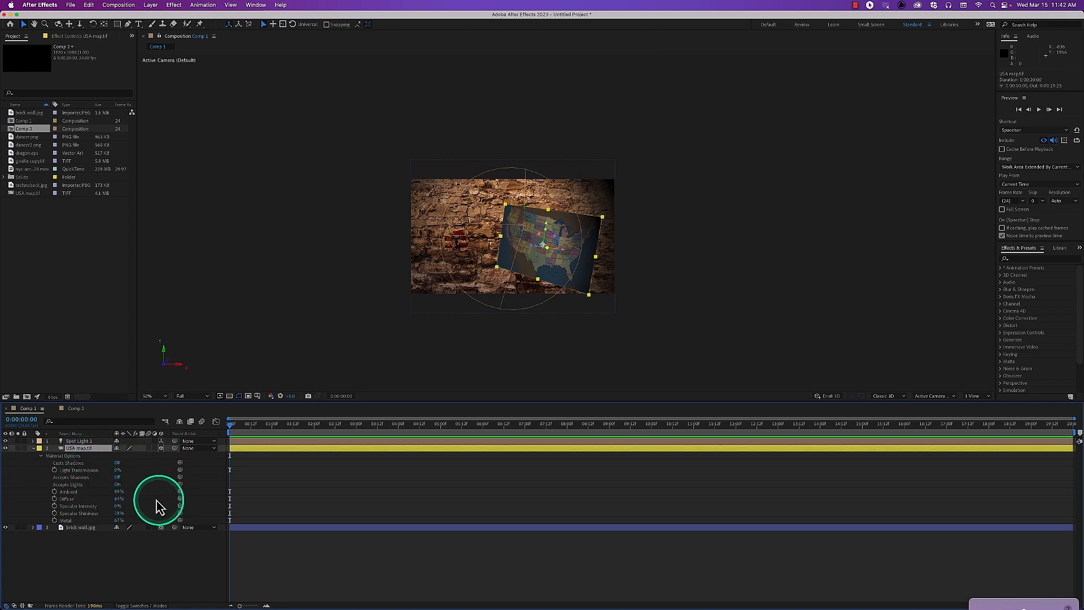
left_click(118, 463)
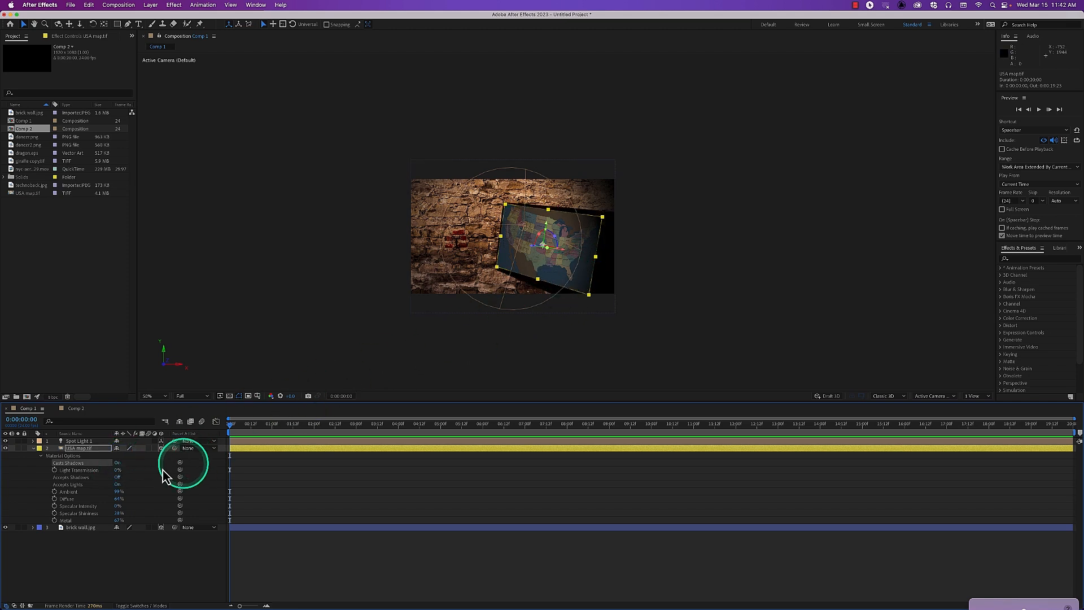
Set the USA map layer's Light Transmission to 100% to see the map's colors projected in its shadow
key("h")
left_click_drag(479, 273, 319, 334)
key("v")
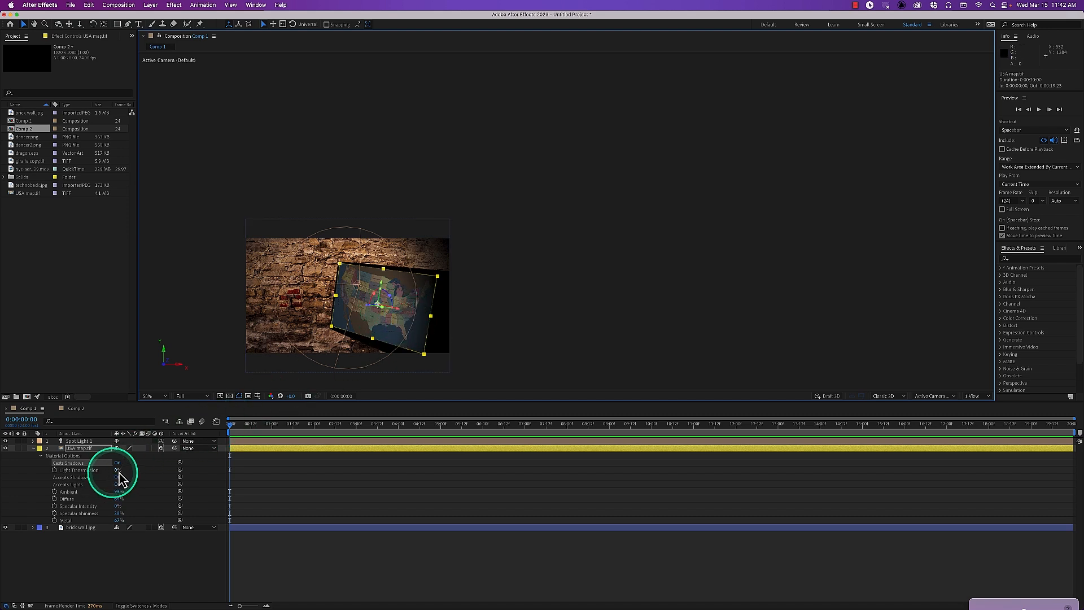
left_click(116, 472)
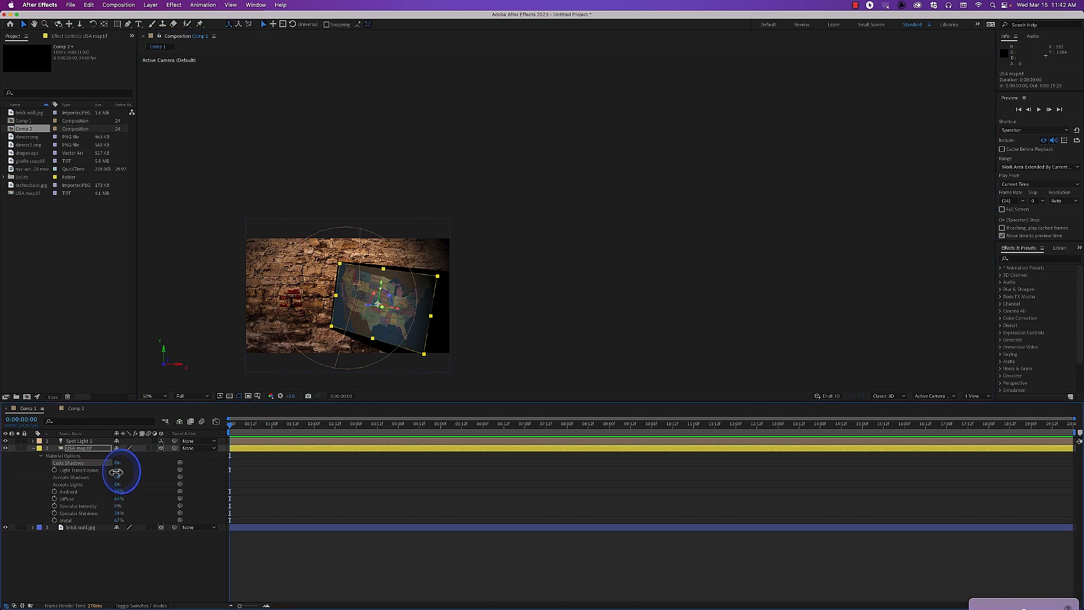
left_click_drag(118, 471, 164, 472)
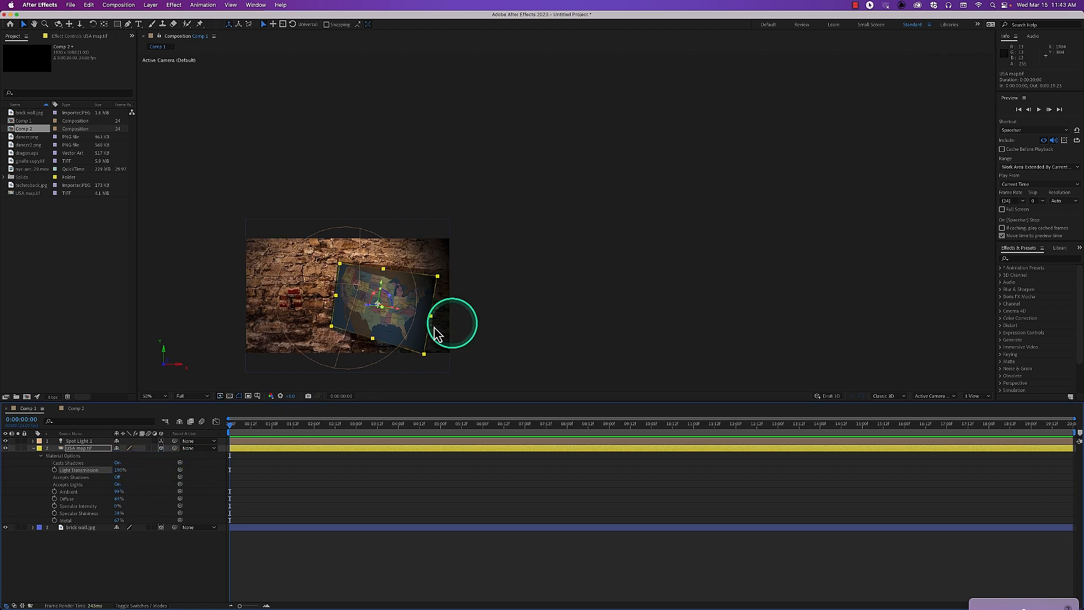
key("period")
key("comma")
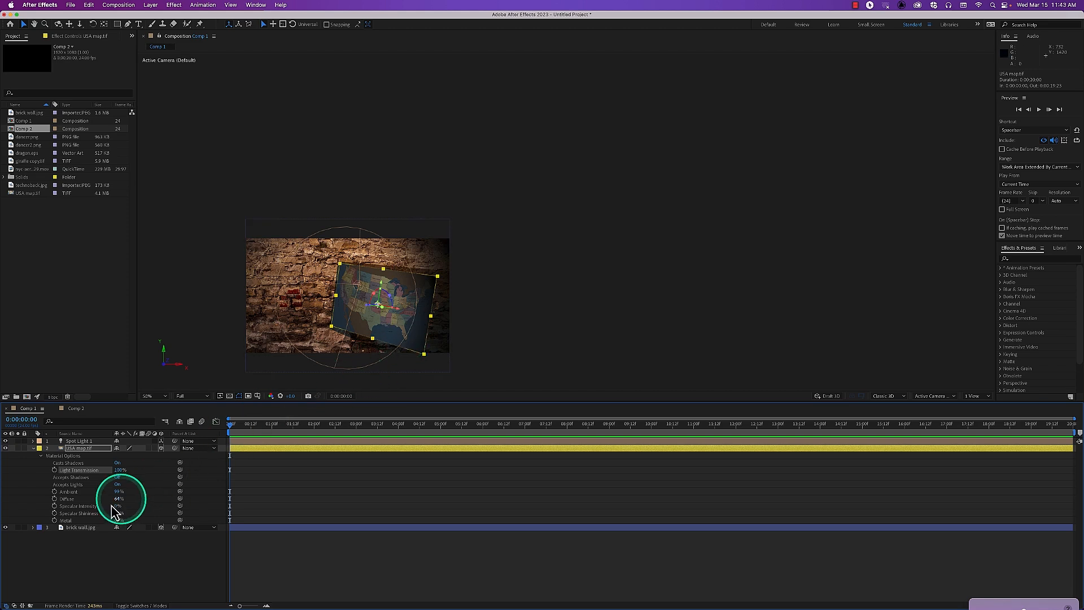
Replace the brick wall layer with White Solid 1 beneath the USA map and make the solid a 3D layer
left_click(87, 528)
key("Delete")
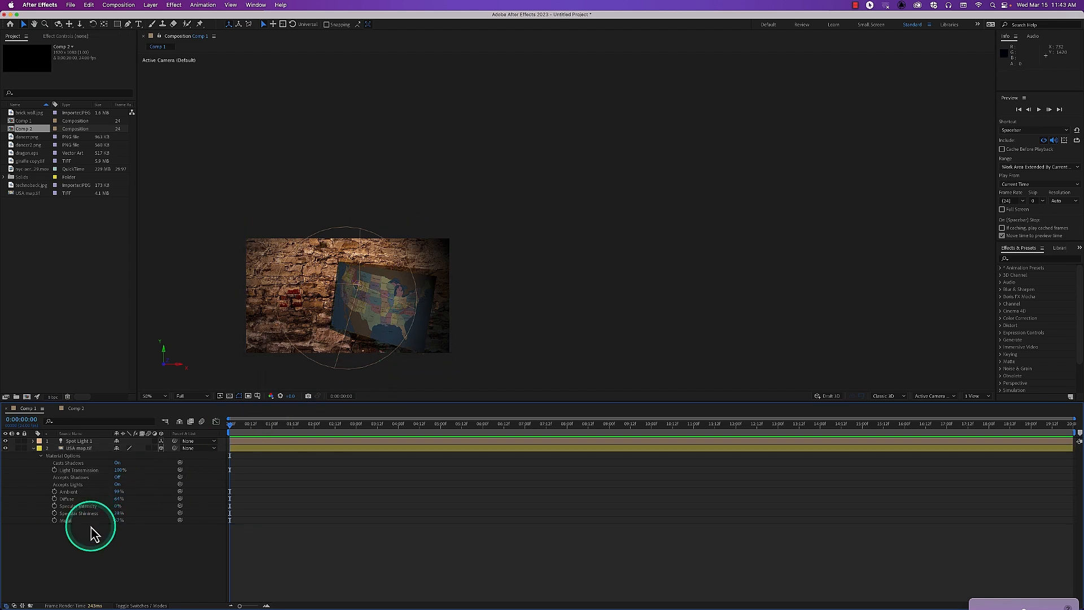
left_click(4, 177)
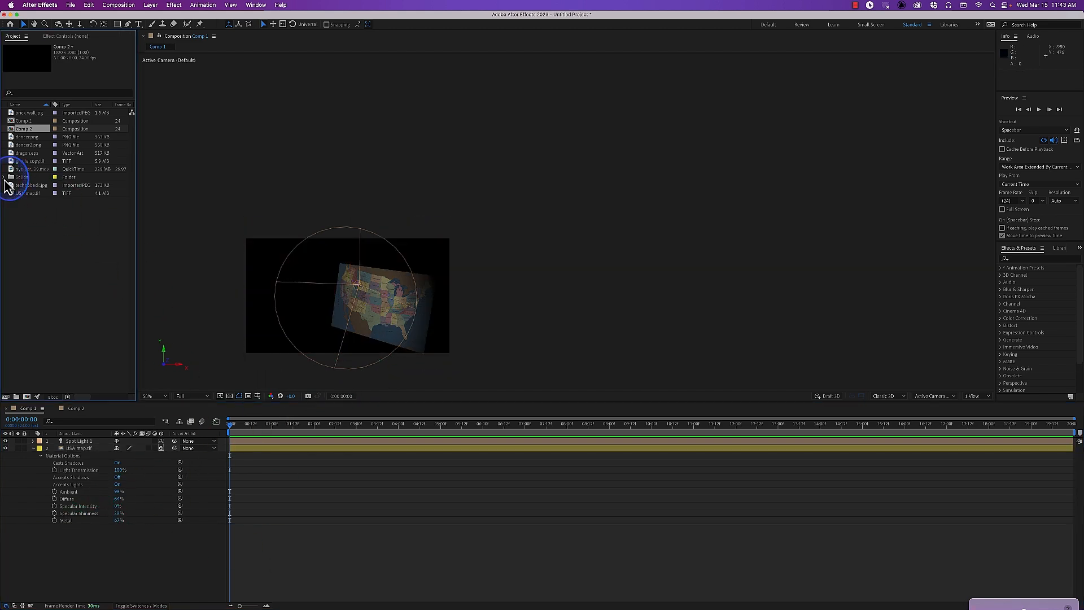
left_click_drag(25, 185, 90, 546)
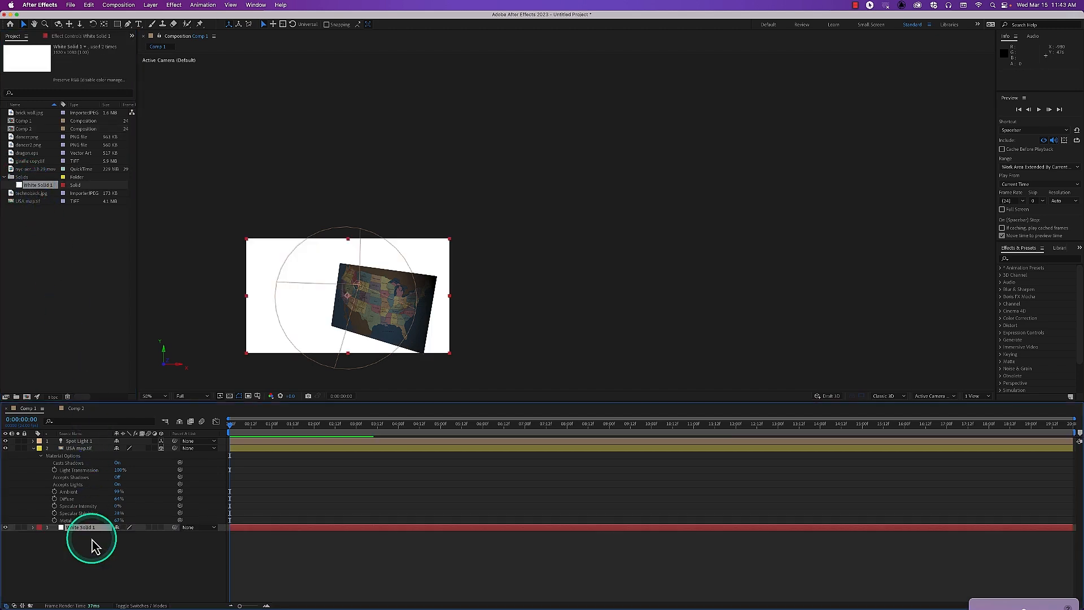
left_click(161, 528)
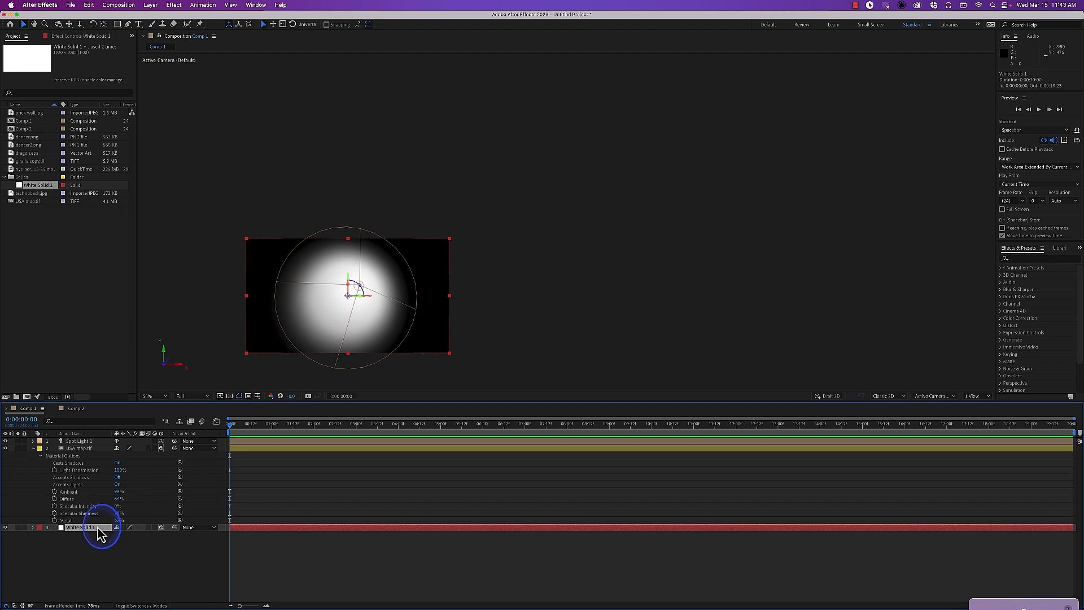
Push the white solid back to position 960, 540, 2089 and move the USA map over its left side
left_click_drag(141, 538, 972, 487)
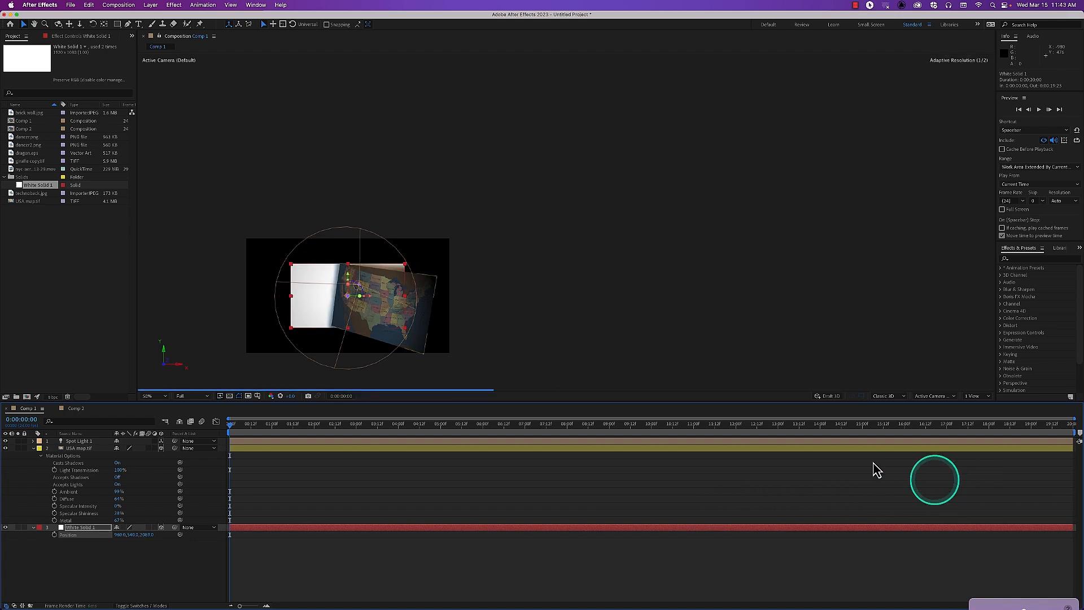
left_click(407, 315)
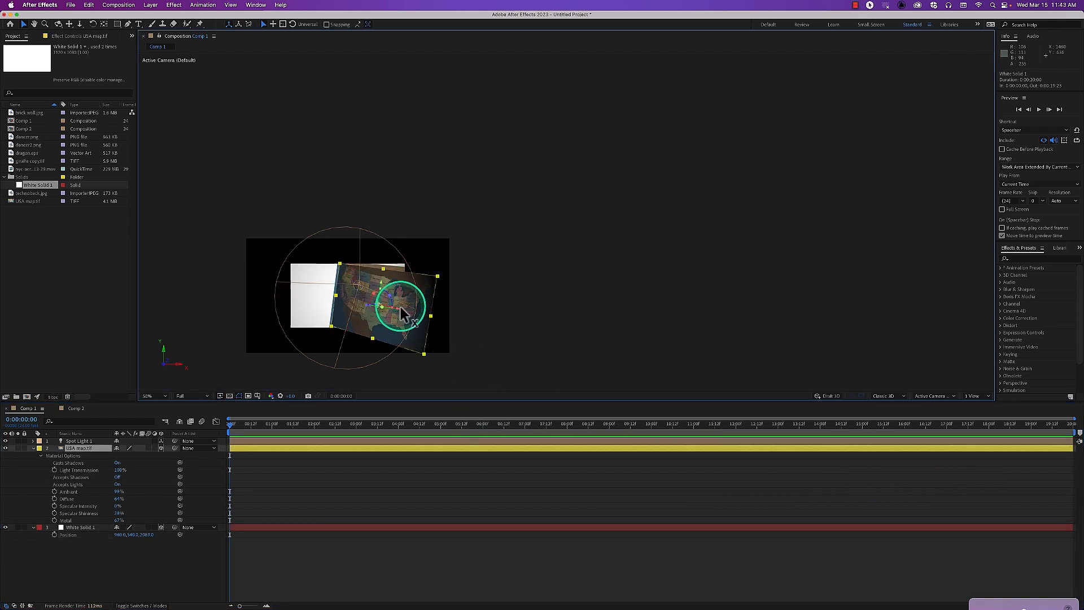
left_click_drag(399, 308, 327, 303)
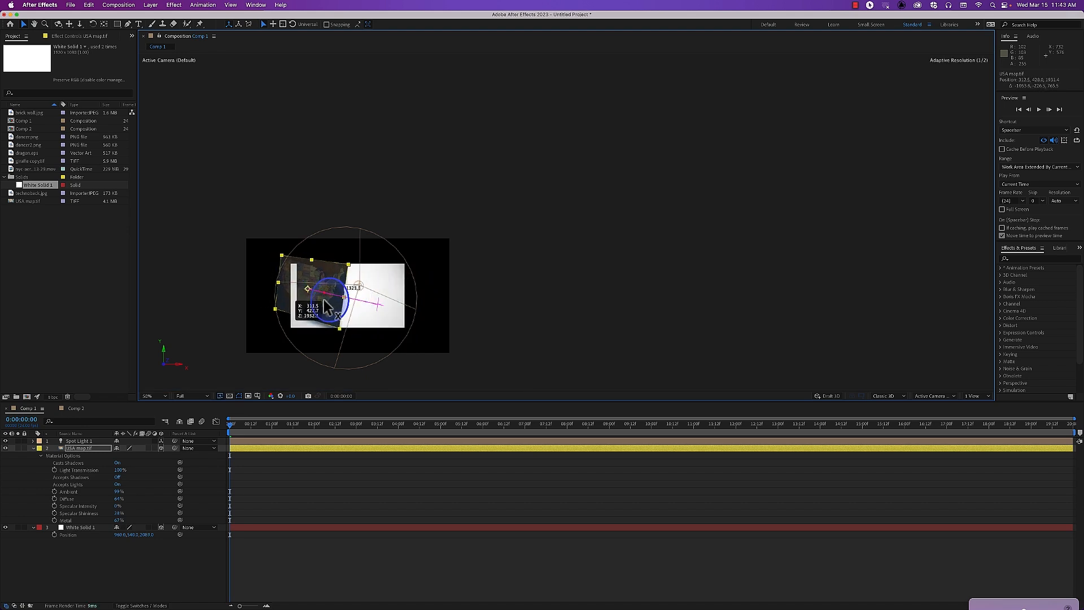
Reveal the spot light's options and reduce its Cone Angle to 48°
left_click(80, 441)
key("a")
key("a")
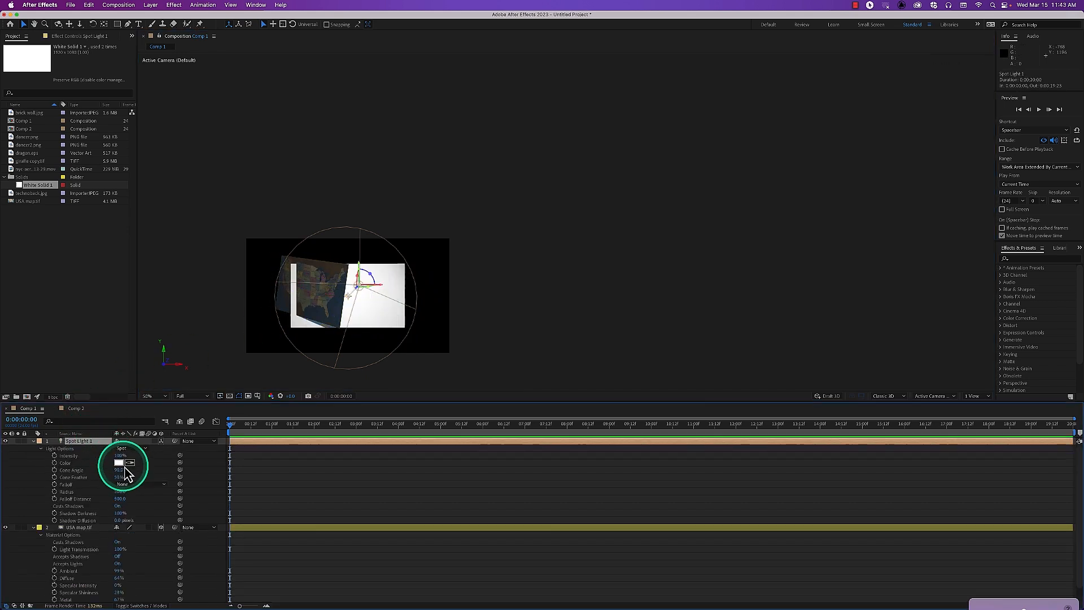
left_click_drag(119, 472, 100, 474)
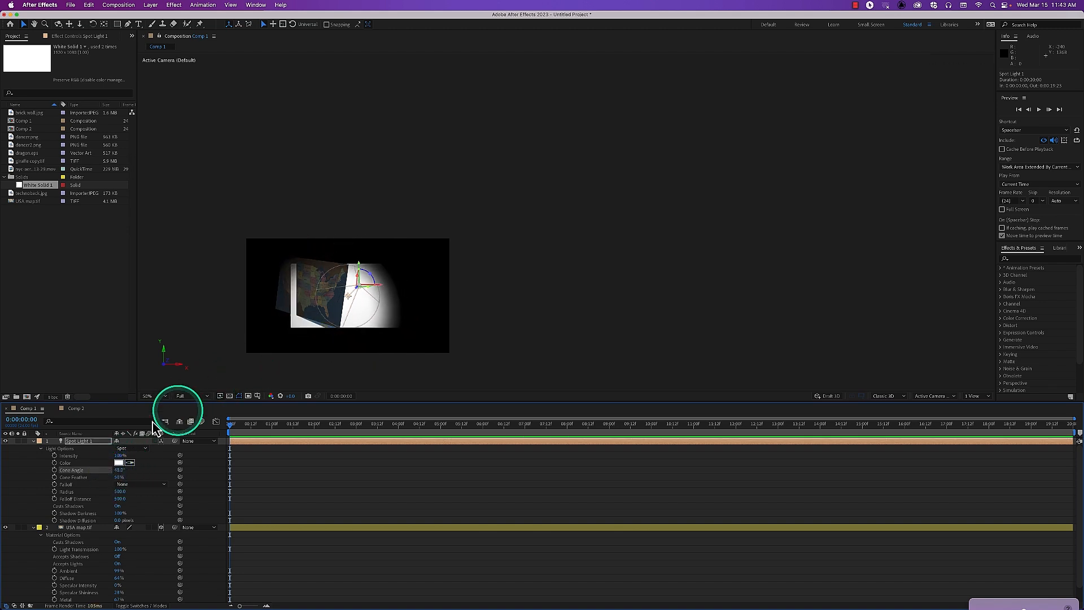
Move the spot light to the left of the USA map, at about position 487, 460, -733
key("p")
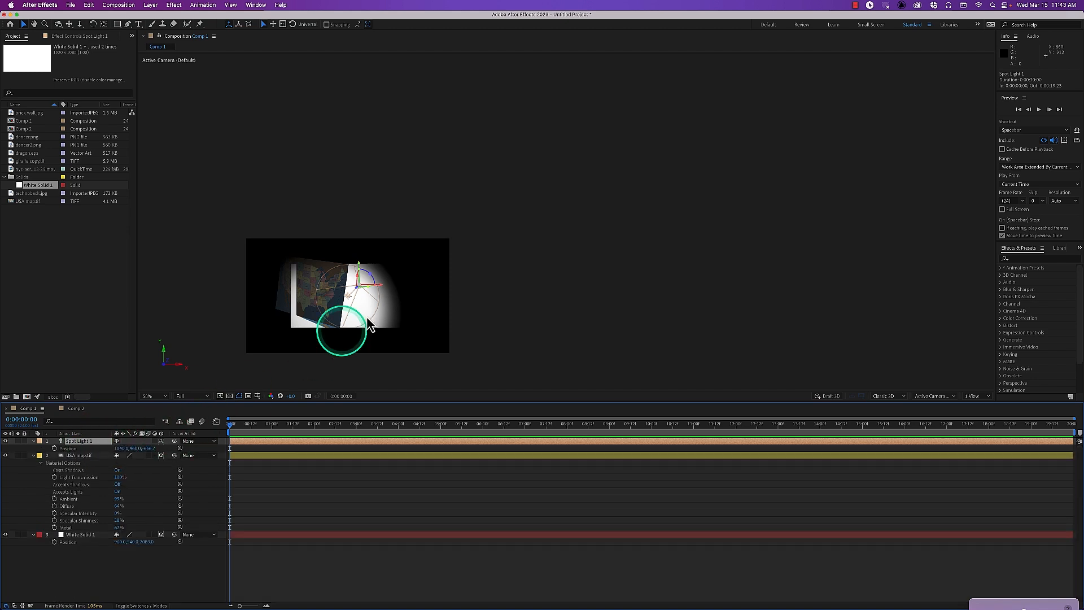
left_click_drag(379, 285, 300, 296)
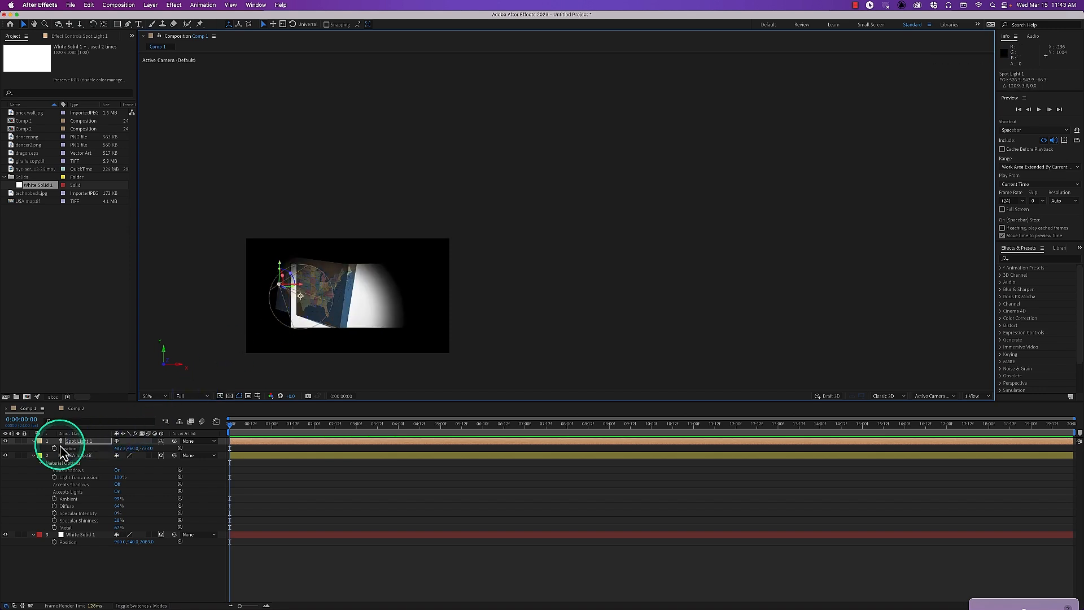
left_click_drag(302, 297, 313, 291)
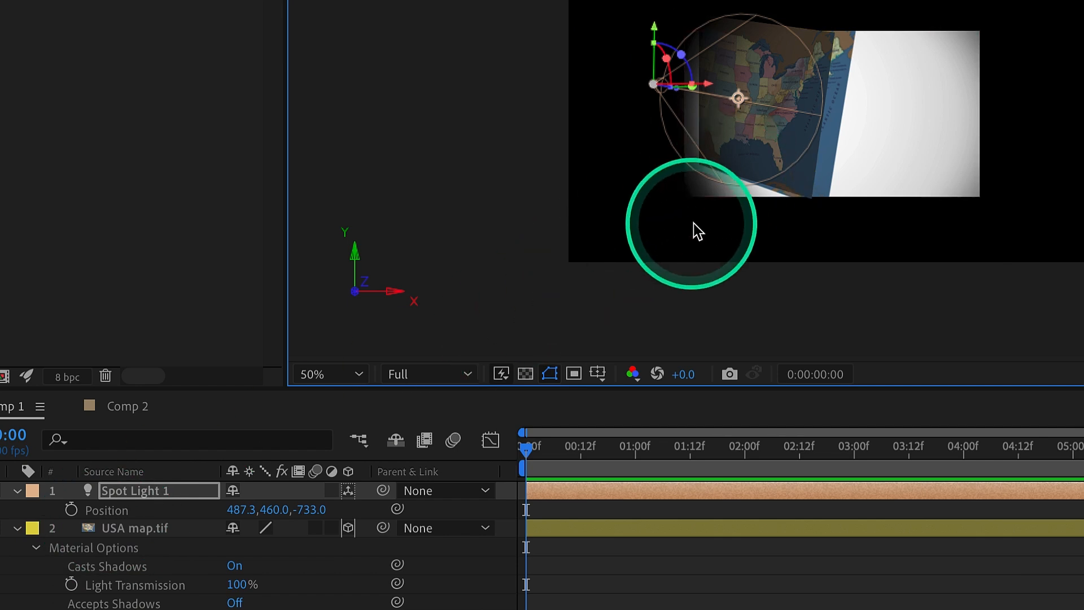
Set the USA map layer's Light Transmission to 70%
left_click_drag(718, 231, 601, 270)
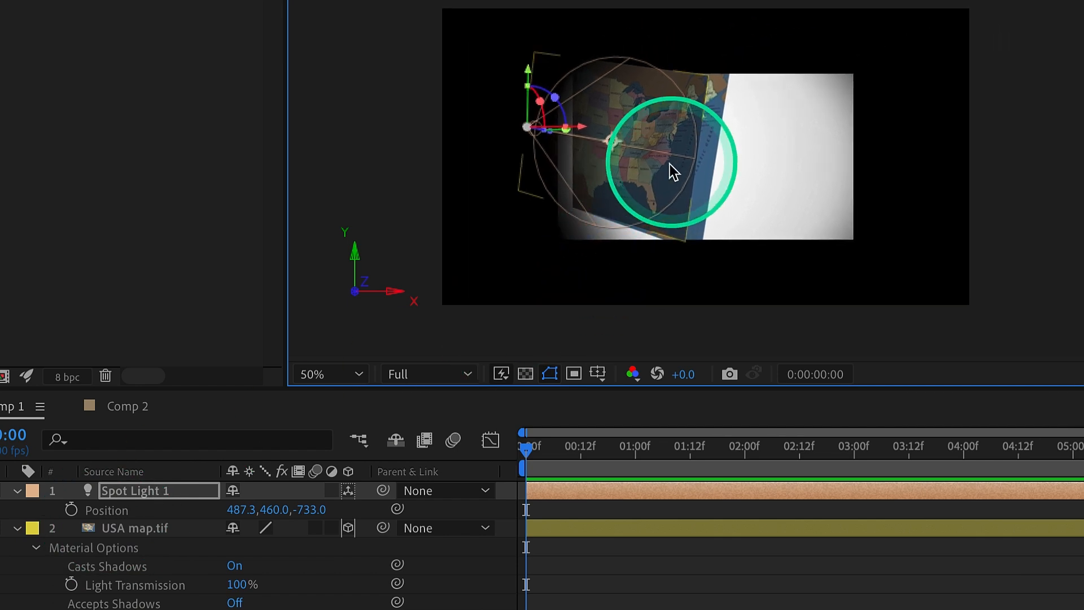
left_click(243, 584)
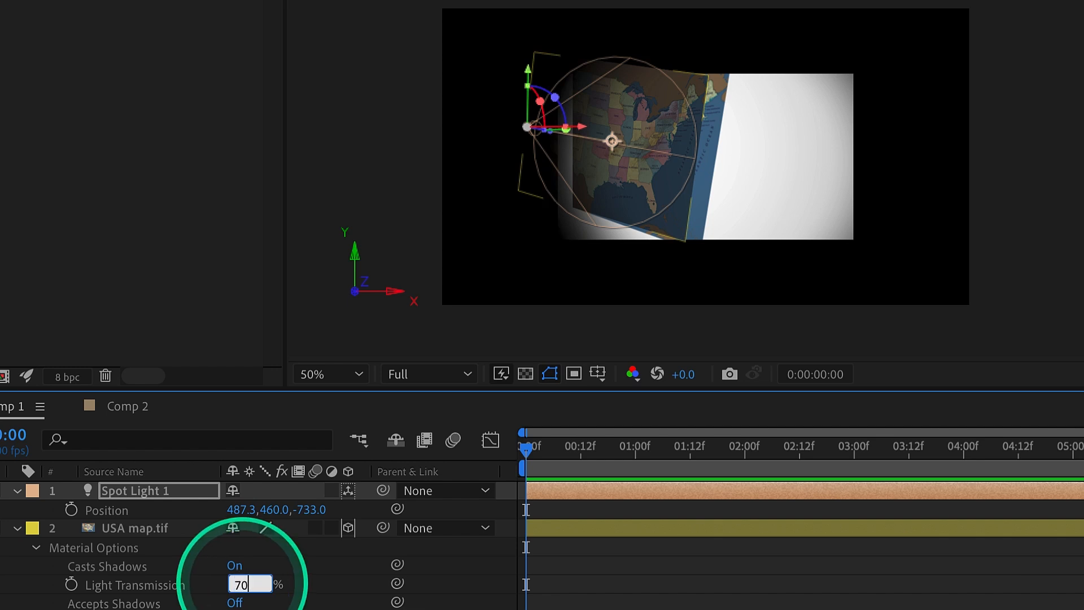
key("Return")
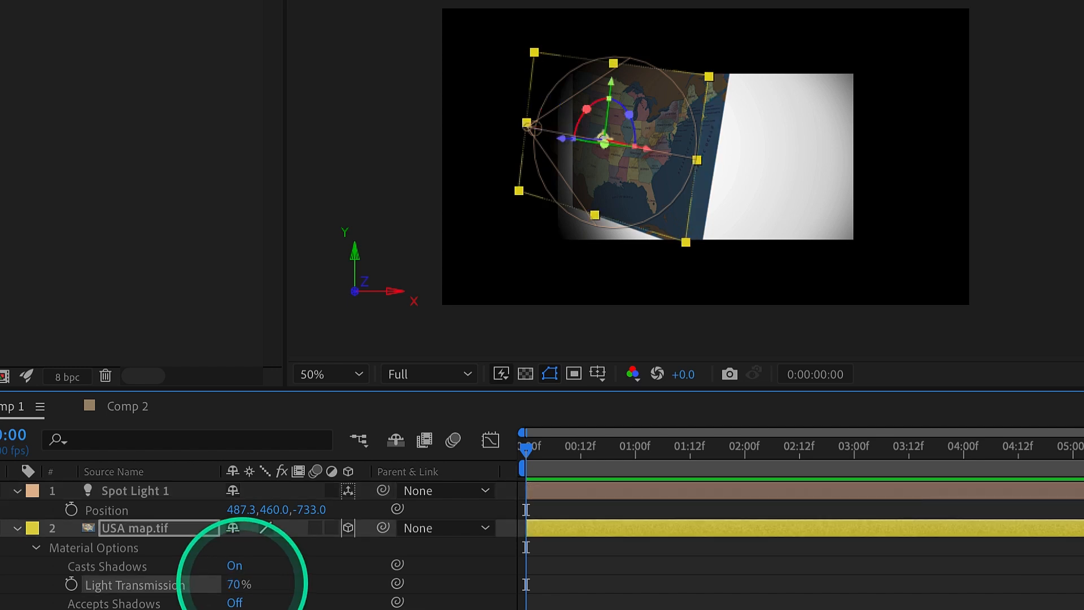
Set the spot light's Shadow Darkness to 60% and examine the map's shadow on the white solid
left_click(127, 491)
key("a")
key("a")
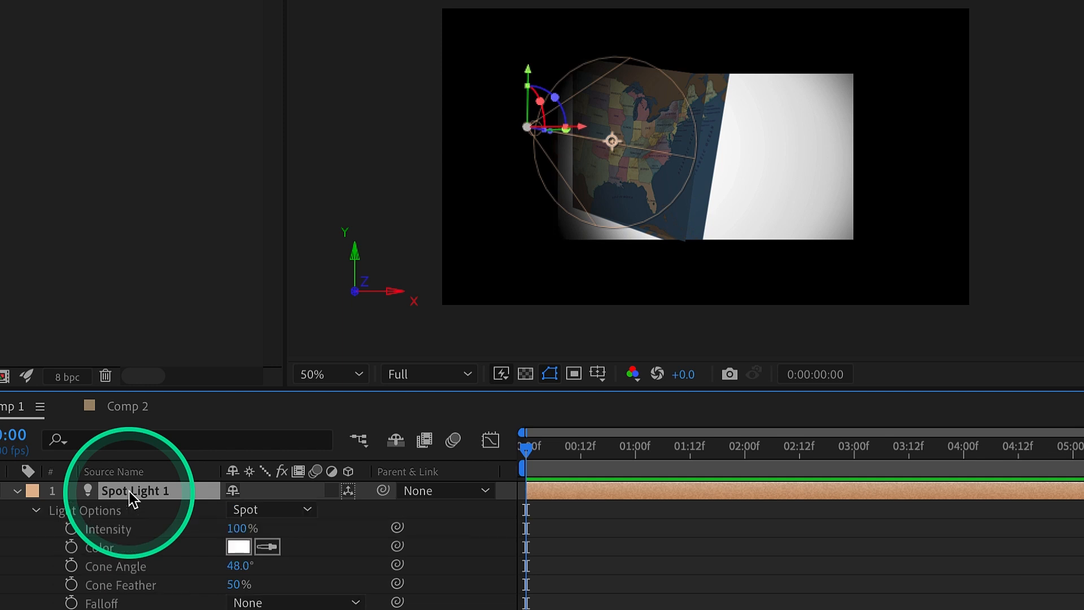
scroll(243, 536, "down", 2)
scroll(321, 597, "up", 2)
scroll(327, 598, "down", 2)
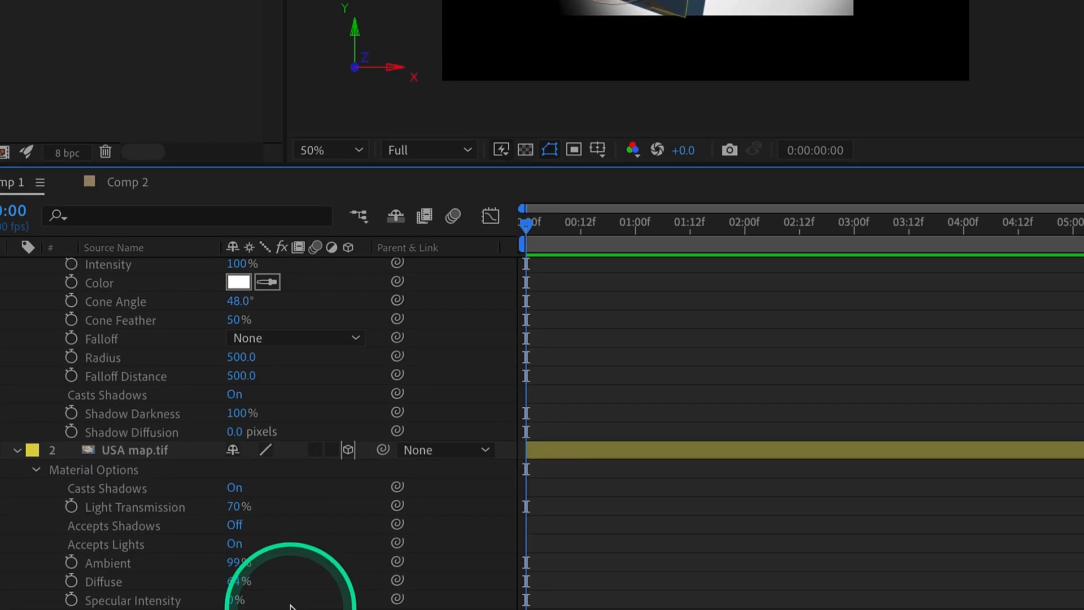
left_click(236, 413)
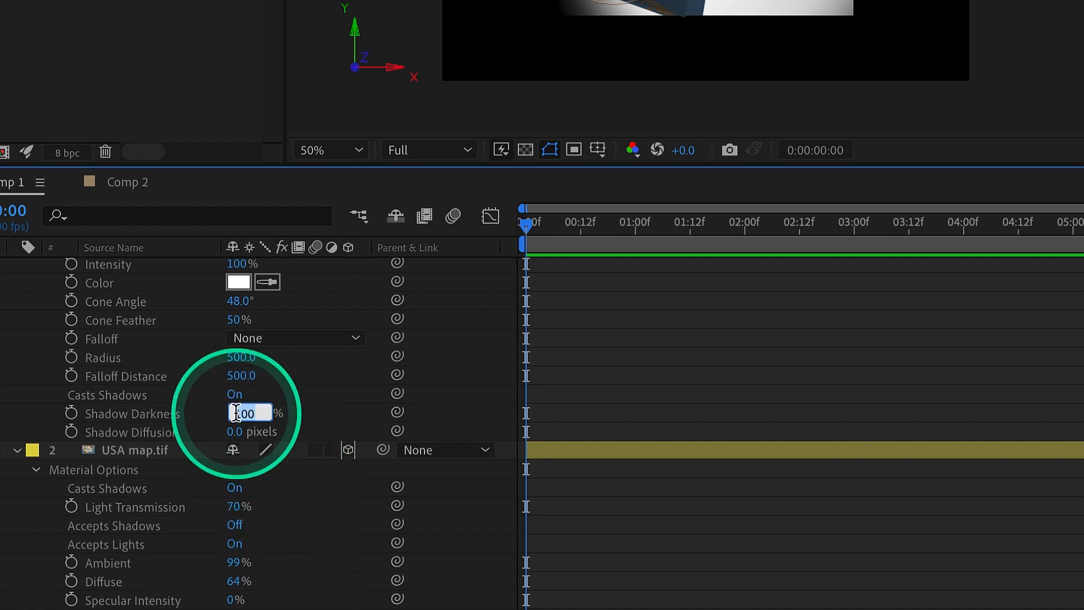
type("60")
key("Return")
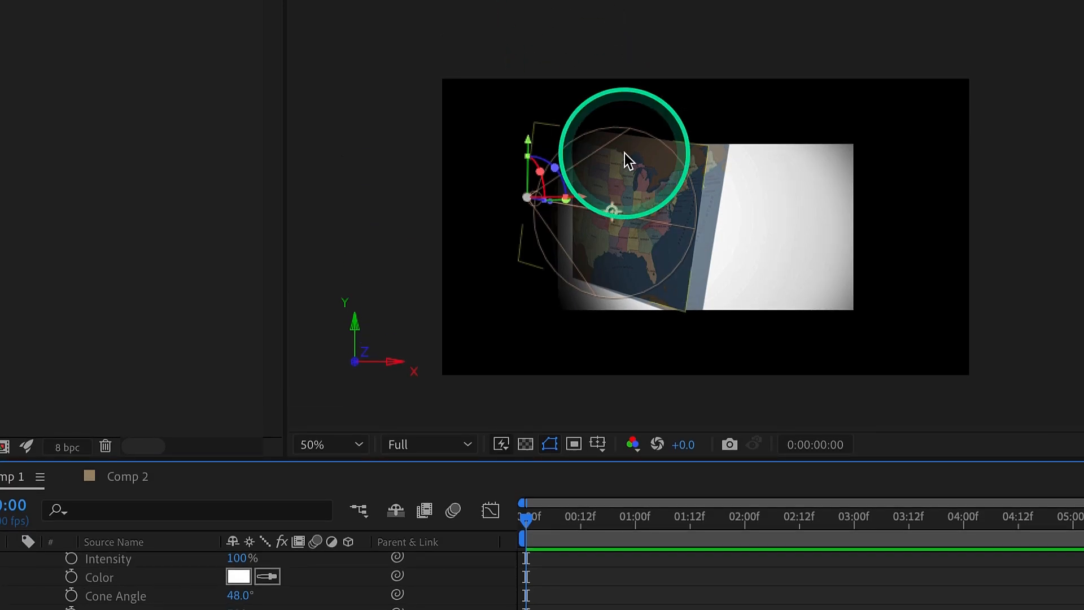
left_click(694, 202)
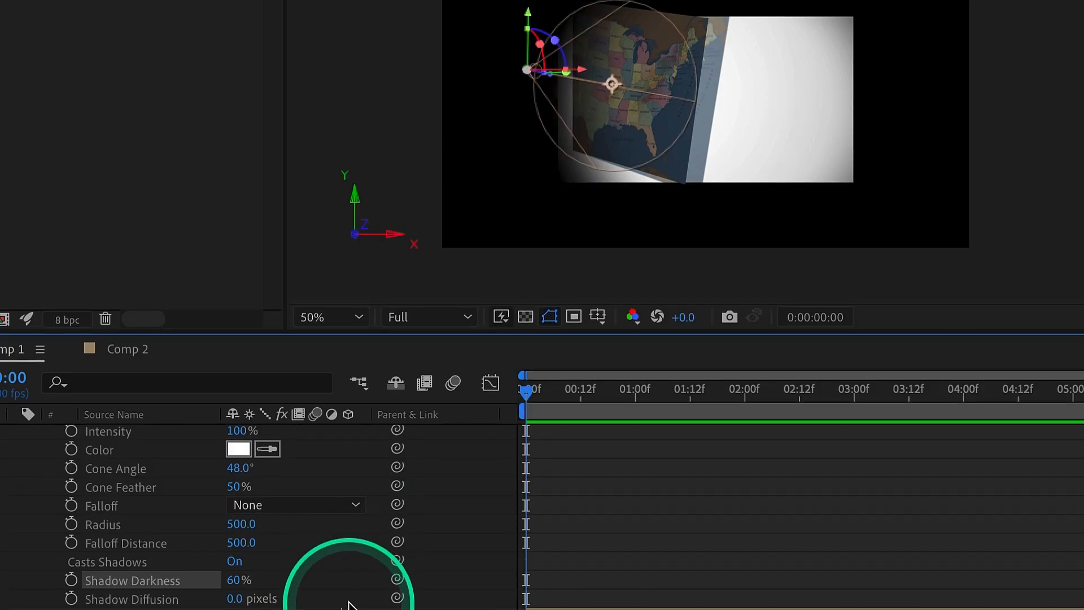
Switch the USA map's Casts Shadows option so that only its shadow is rendered
left_click(236, 539)
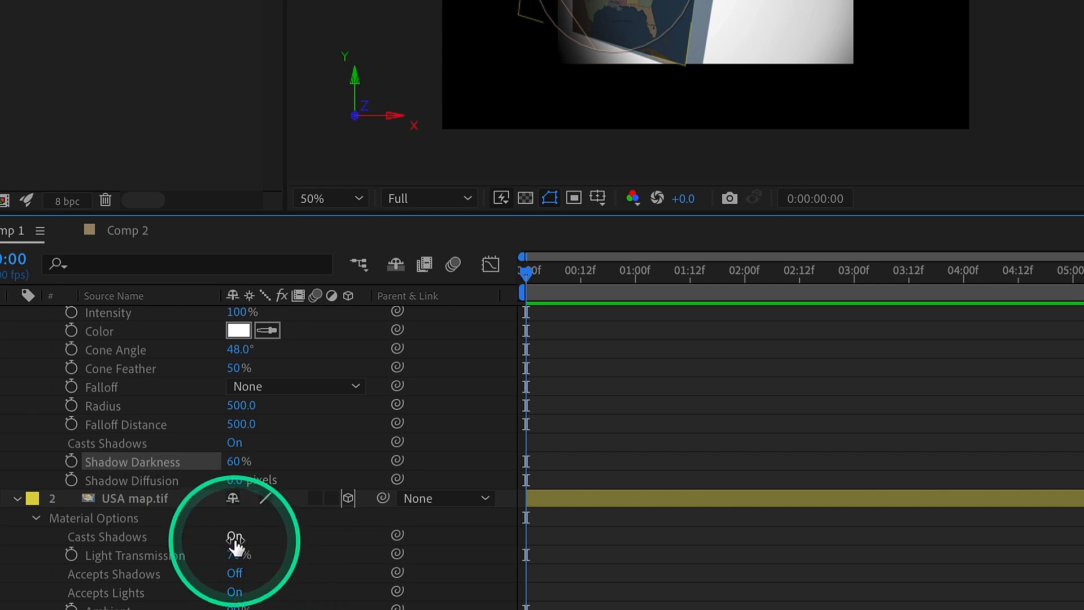
left_click(236, 539)
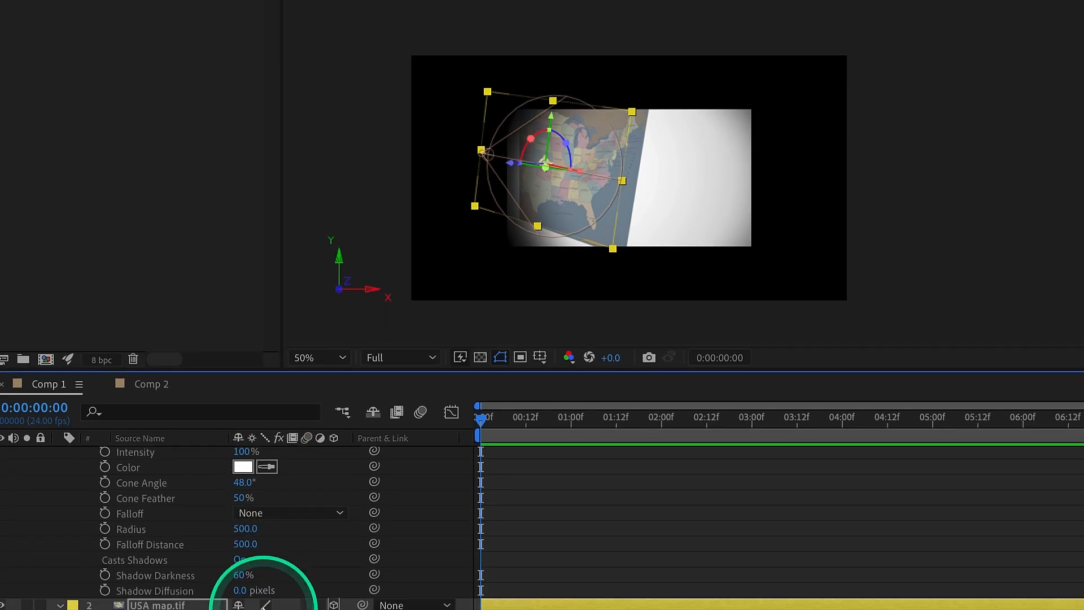
Set the spot light's Shadow Diffusion to 150 pixels and return the USA map's Casts Shadows to On
left_click_drag(240, 583, 351, 585)
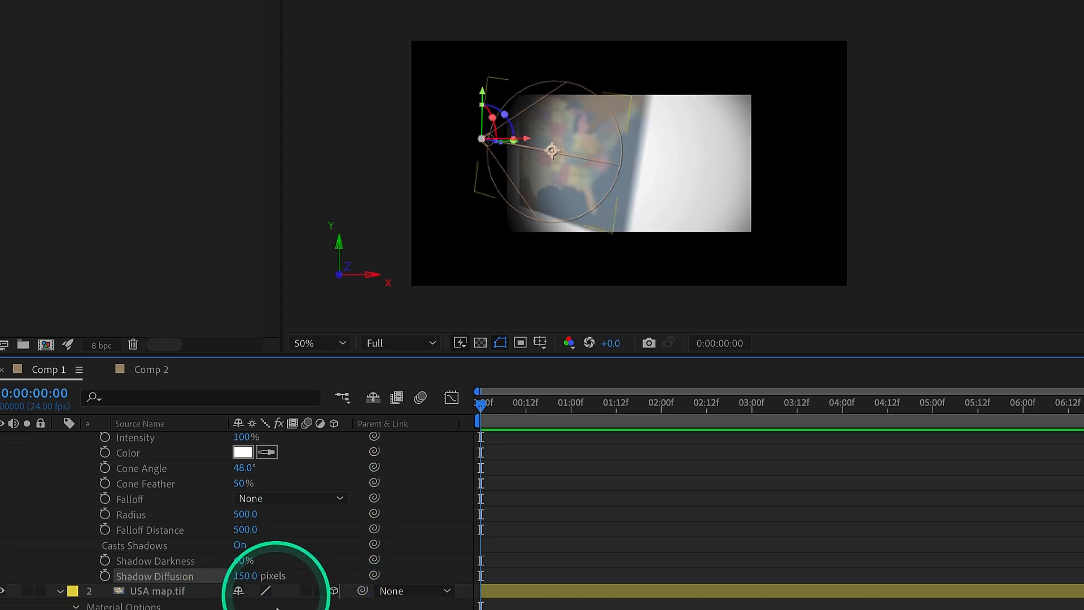
left_click(245, 580)
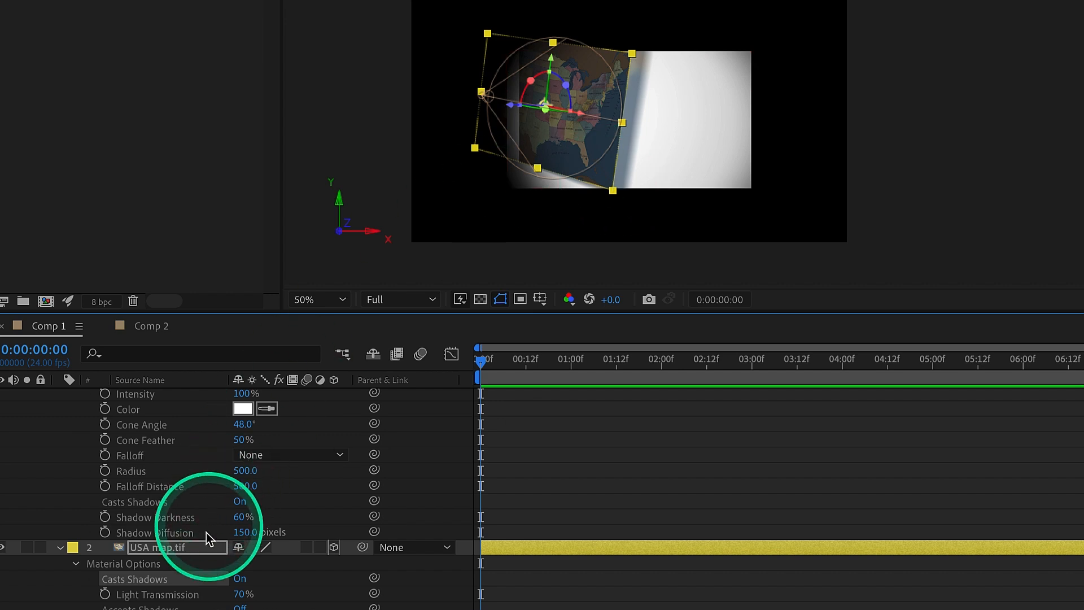
Scale the white solid up to 205% so that it fills the composition frame behind the map
scroll(201, 543, "up", 2)
scroll(201, 544, "down", 2)
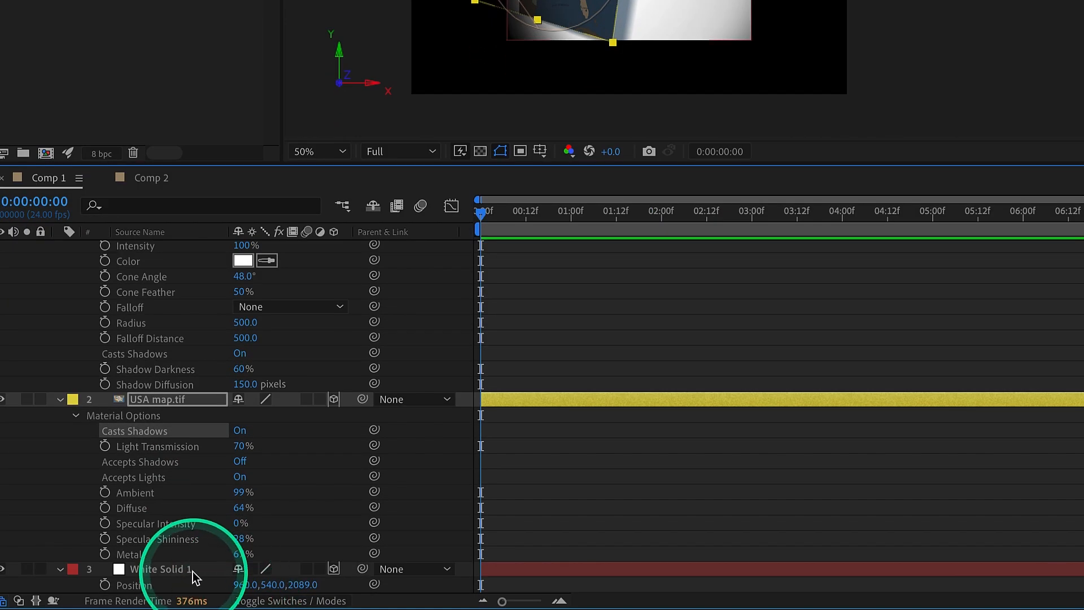
left_click(191, 570)
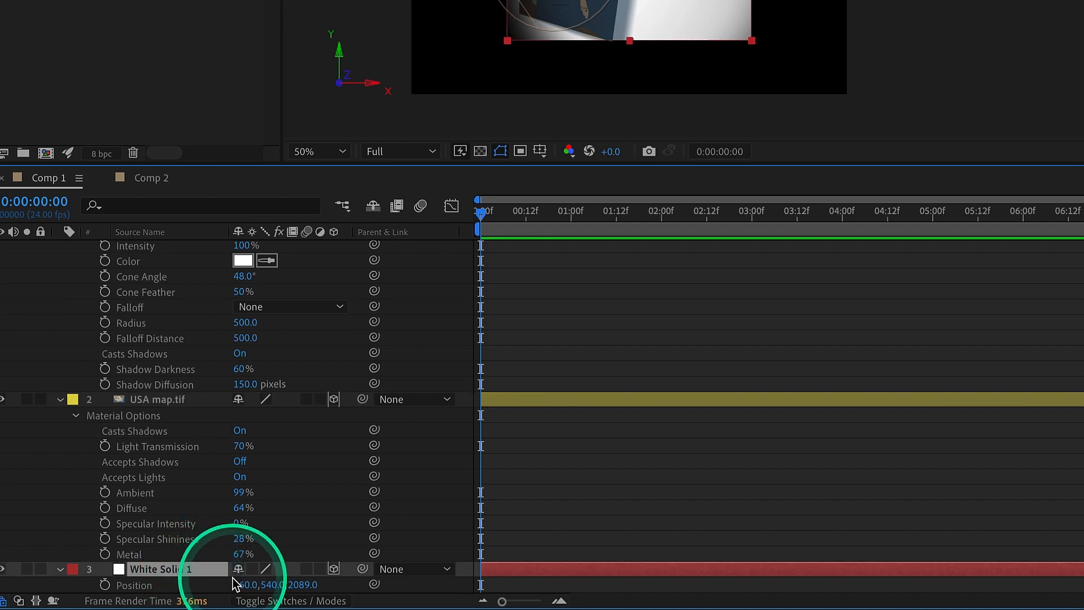
key("s")
left_click_drag(255, 590, 354, 588)
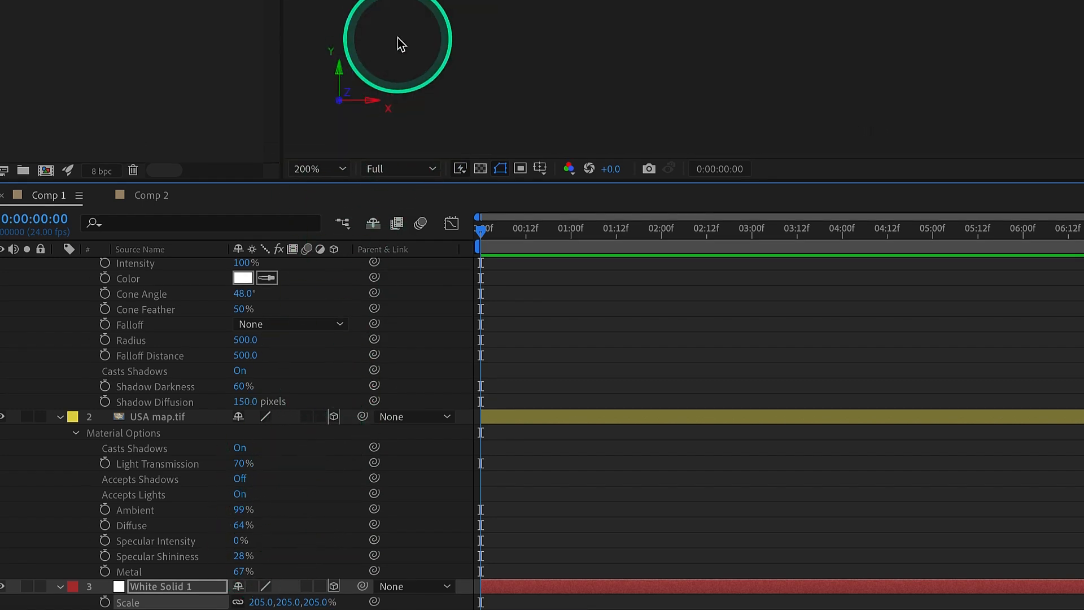
scroll(399, 48, "down", 1)
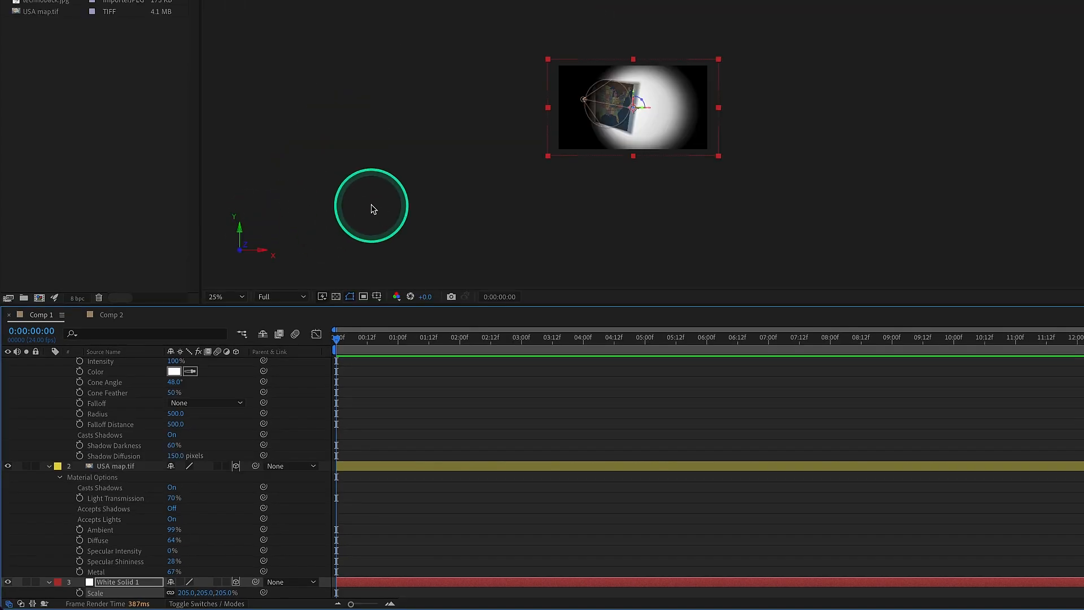
scroll(370, 206, "up", 1)
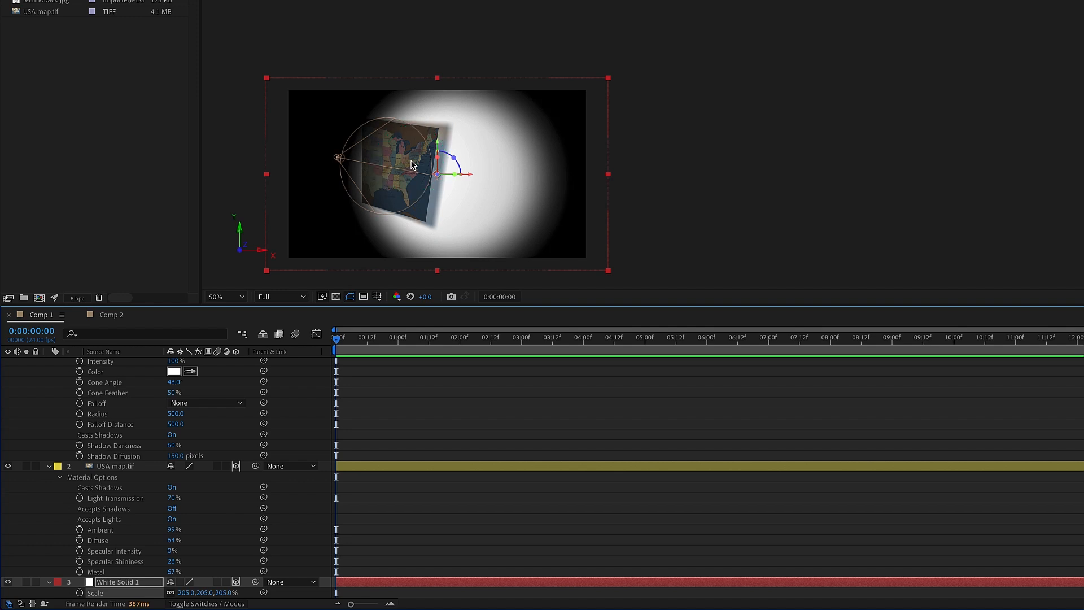
Examine the map's soft shadow and the spot light's falloff on the enlarged white solid
key("c")
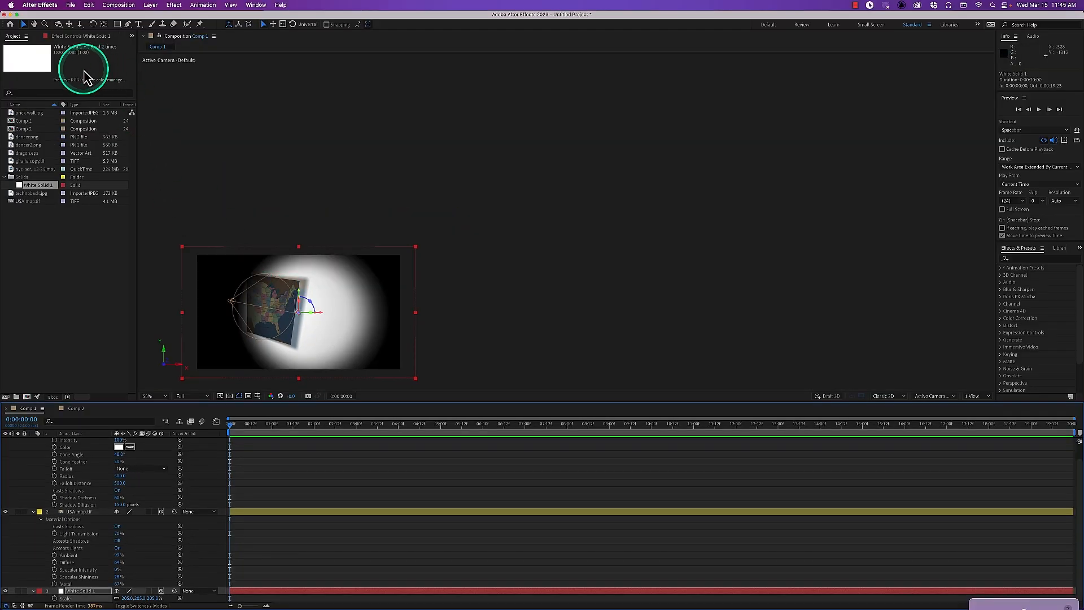
left_click(35, 25)
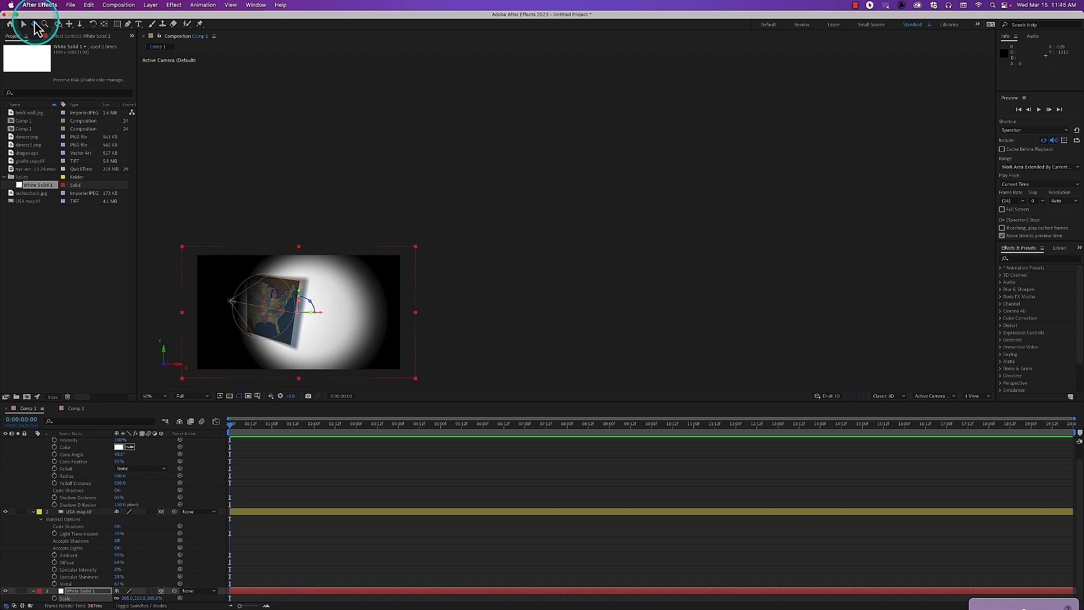
key("h")
left_click_drag(341, 317, 581, 245)
key("v")
key("period")
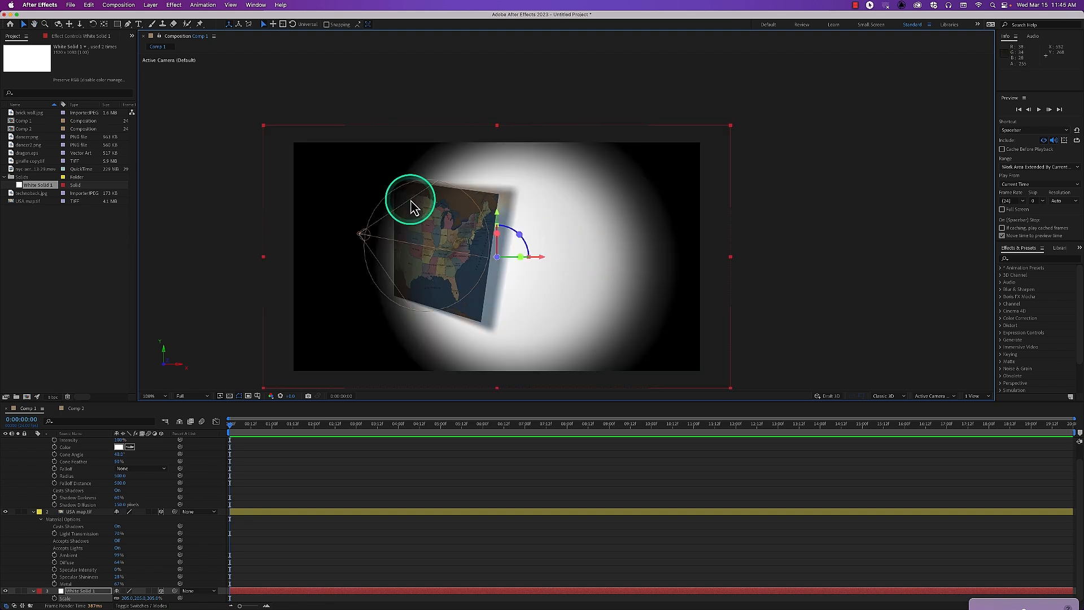
key("h")
left_click_drag(569, 261, 646, 224)
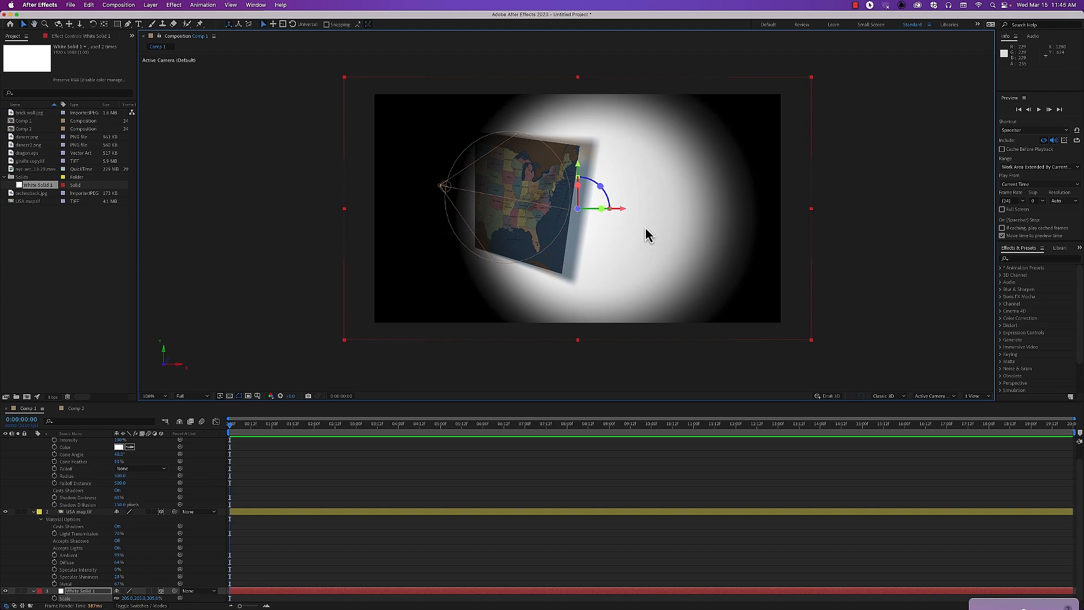
Switch to Comp 2 and delete its spot light and white solid layers
left_click(35, 510)
left_click(76, 408)
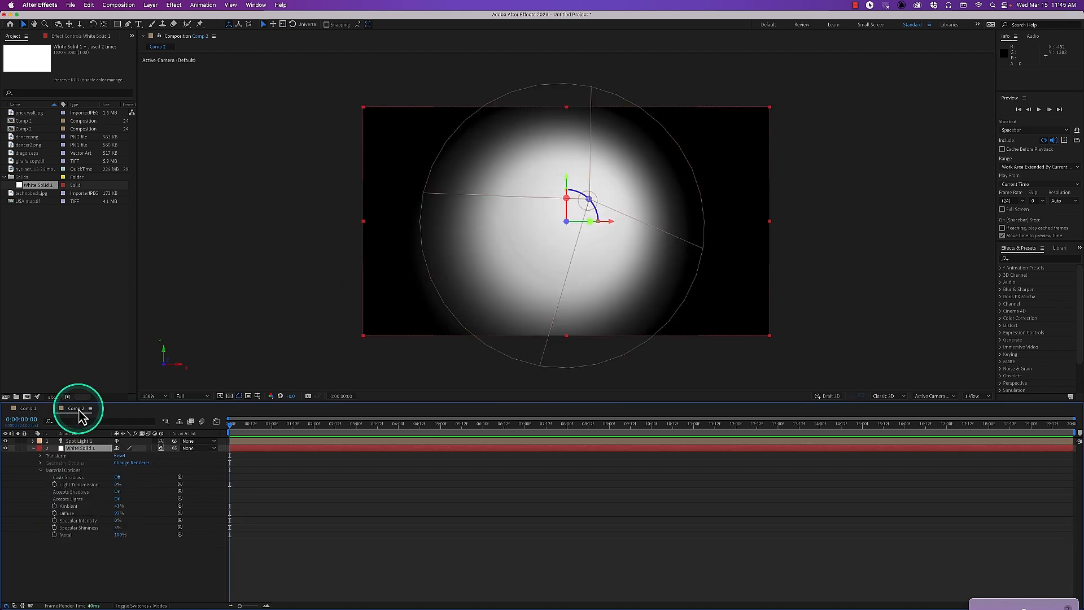
left_click(82, 443)
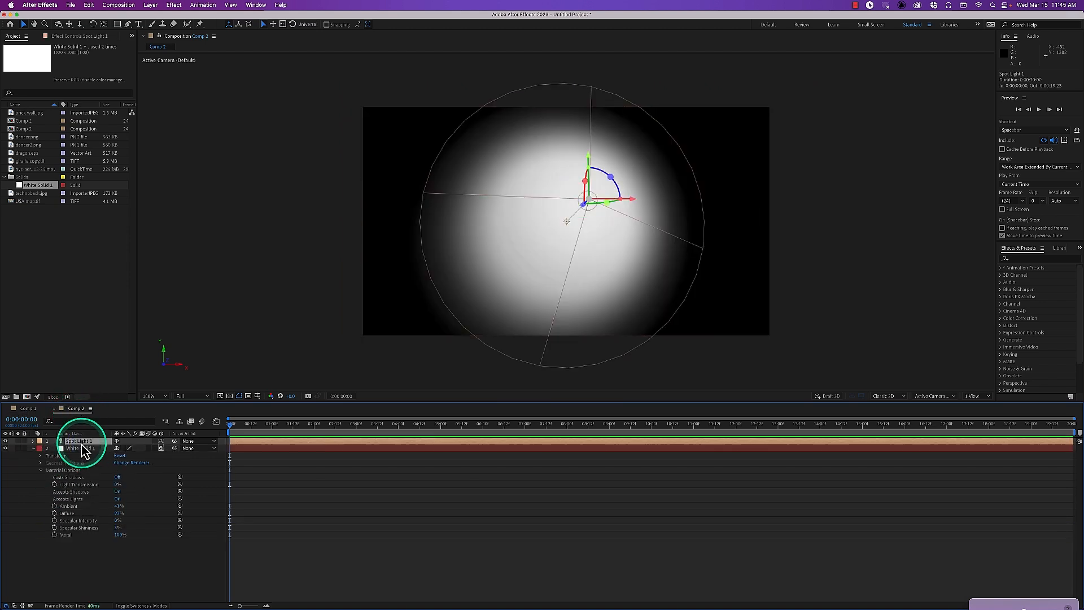
key("Delete")
left_click(82, 442)
key("Delete")
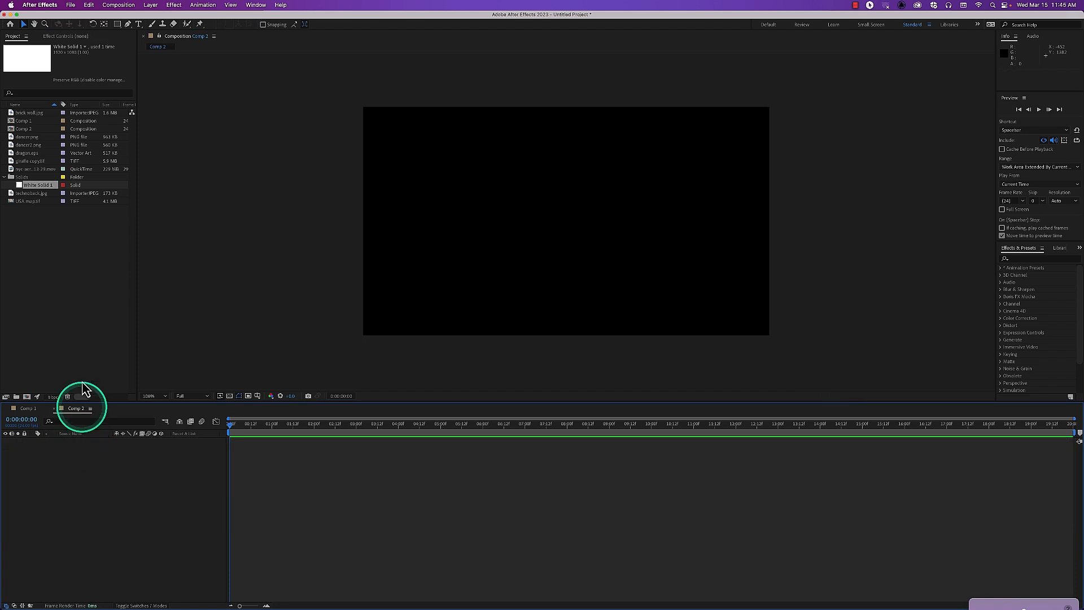
Add technoback.jpg to Comp 2 as a 3D layer and rotate it -90° about X to lie flat
left_click(67, 276)
left_click_drag(40, 195, 136, 485)
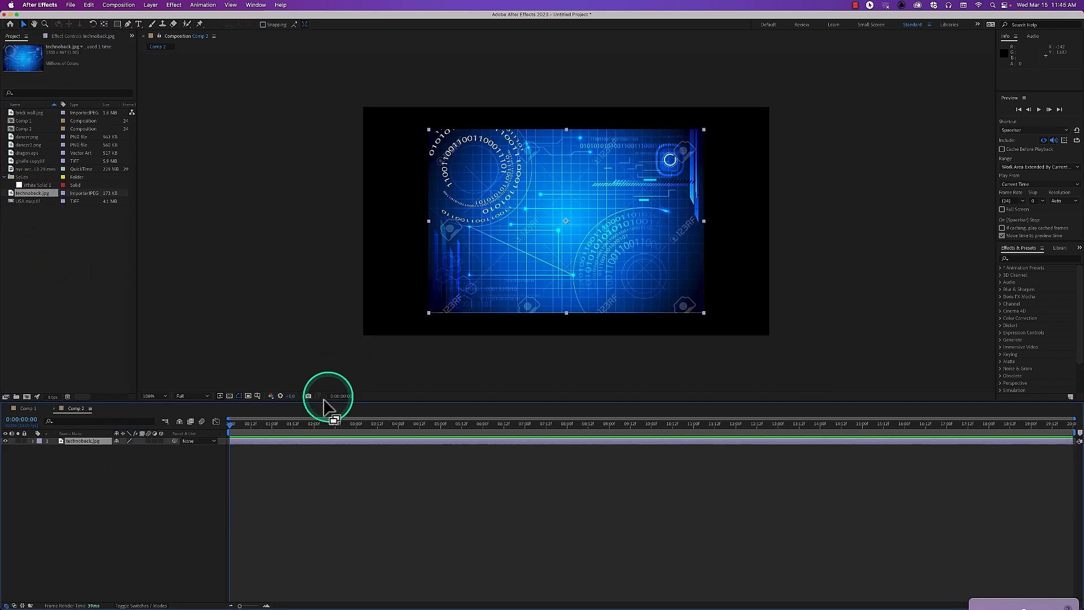
left_click(161, 442)
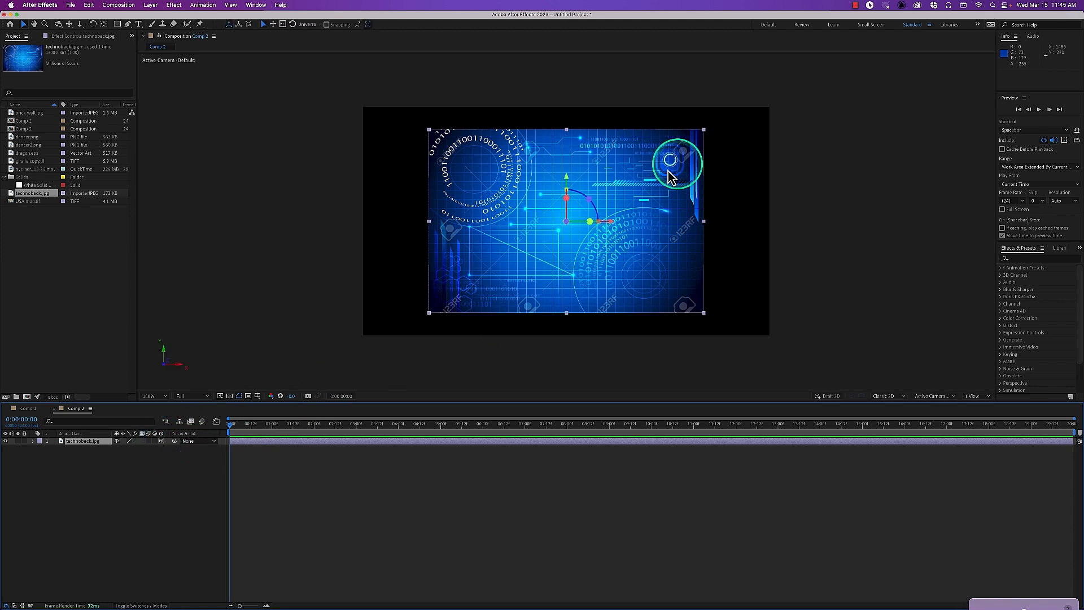
left_click_drag(566, 200, 566, 176)
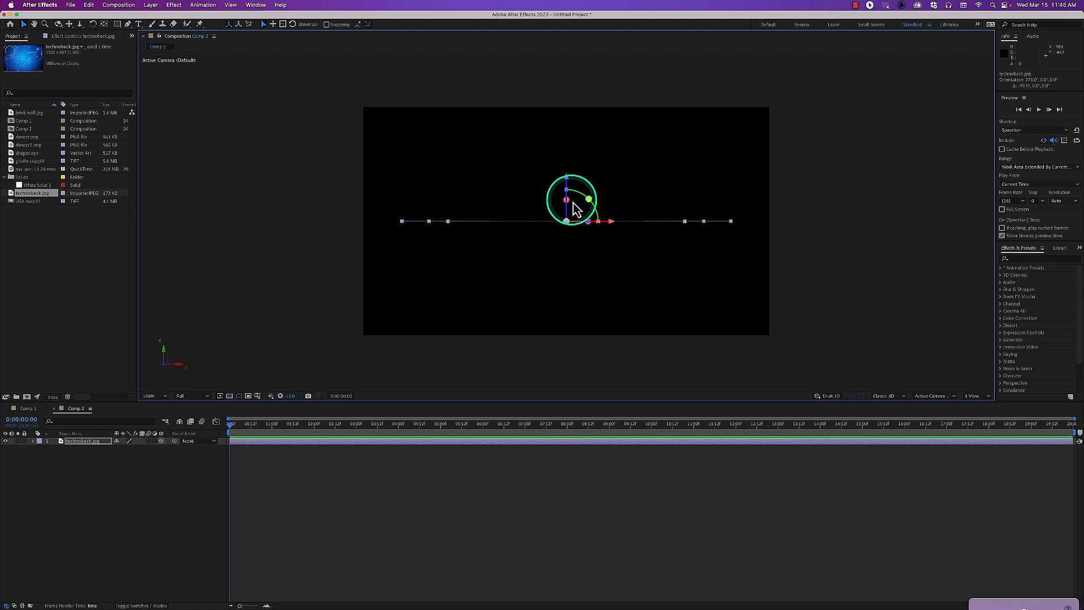
Lower the flat technoback layer to the frame's bottom and stretch it to about 242% by 244% to form a floor
left_click_drag(567, 179, 571, 285)
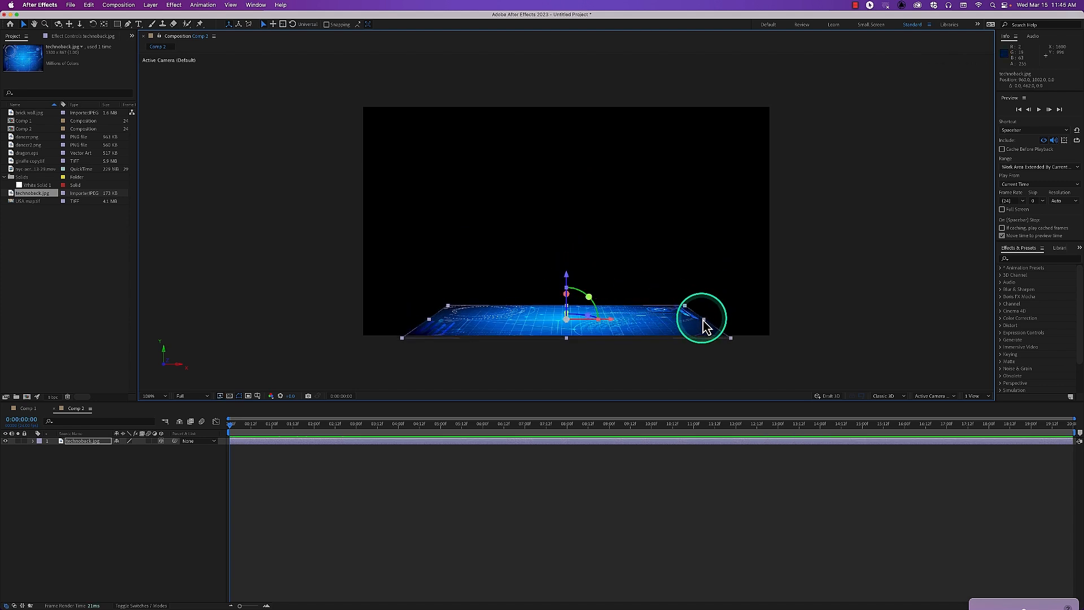
left_click_drag(710, 326, 784, 326)
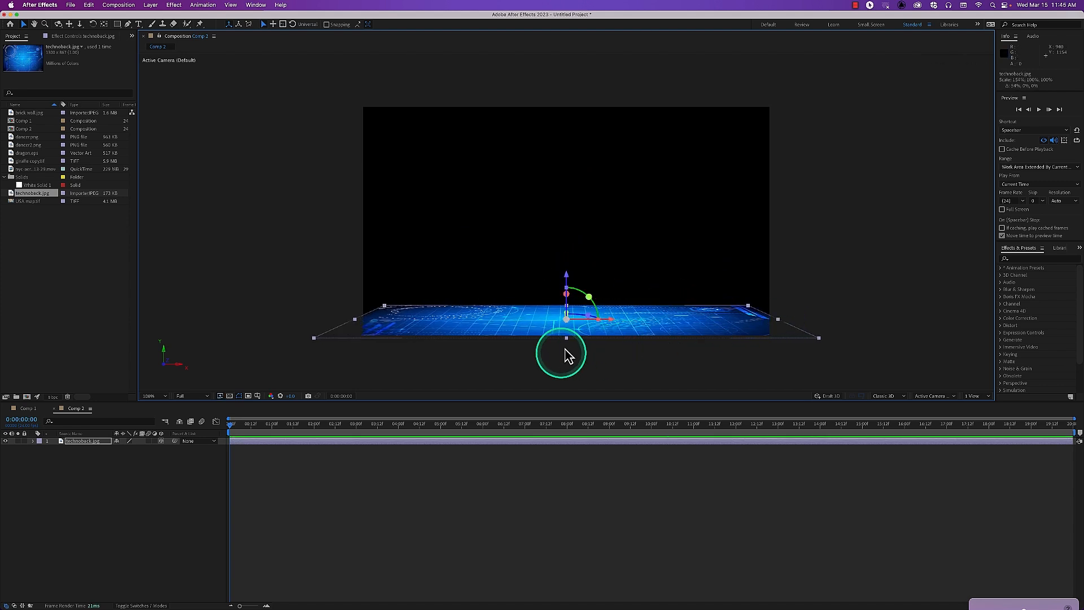
left_click_drag(567, 339, 564, 386)
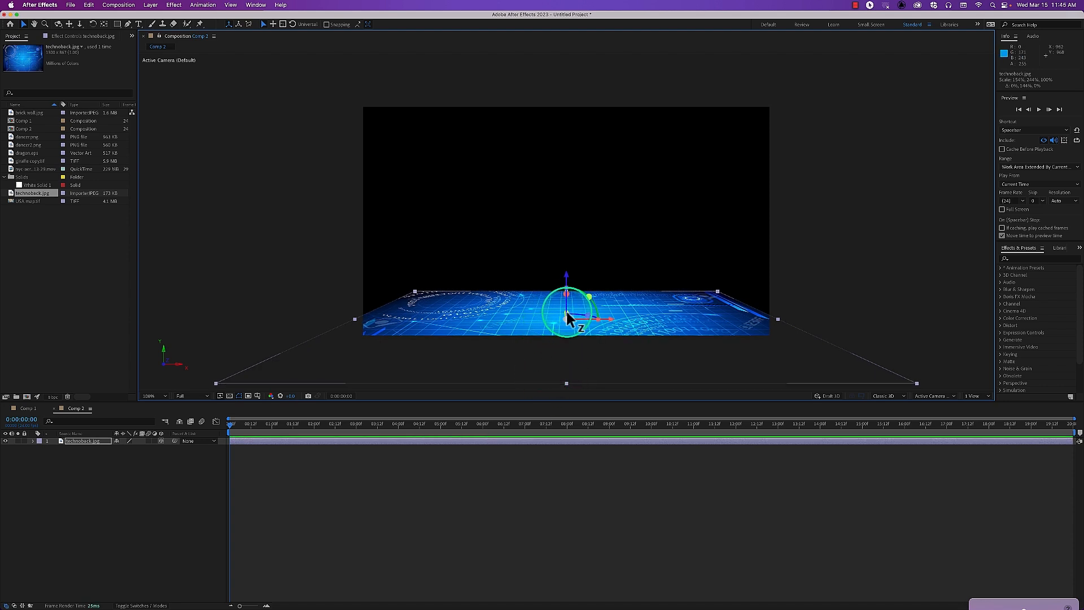
left_click_drag(567, 314, 567, 298)
left_click_drag(734, 299, 778, 299)
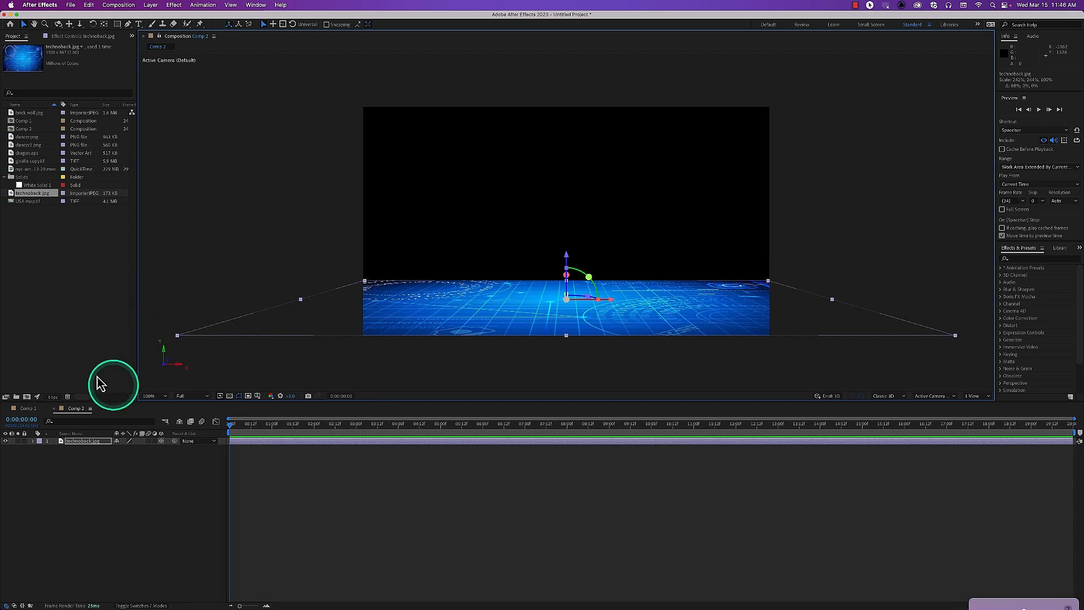
Add a second technoback.jpg as an upright 3D wall layer and push it back to about Z 1409
left_click_drag(79, 392, 88, 443)
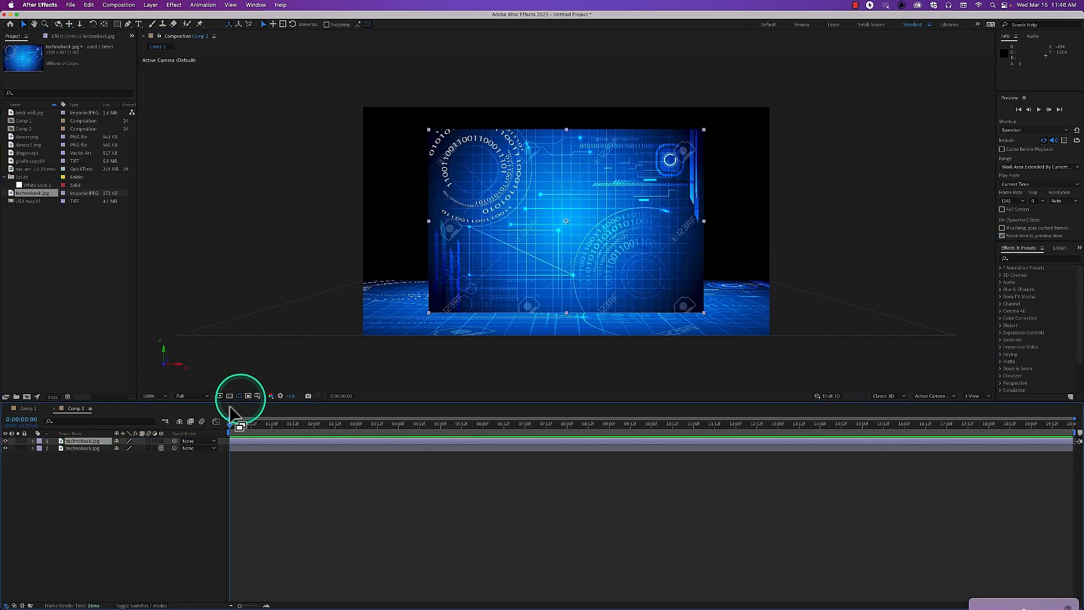
left_click(161, 441)
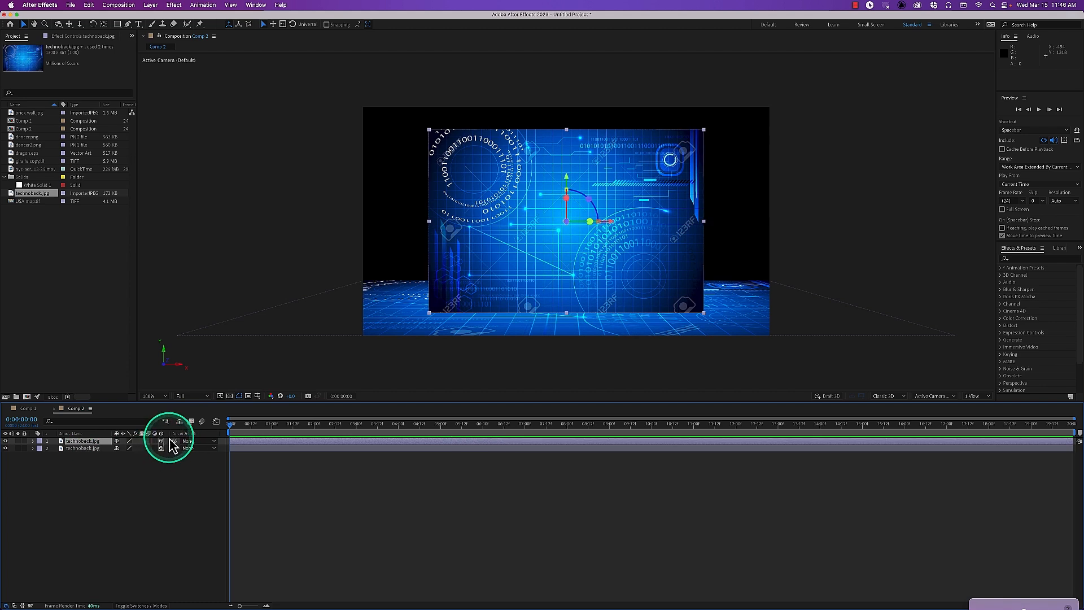
key("p")
left_click_drag(145, 448, 682, 387)
Show two views, move the wall layer back to about Z 1737 and lower it to meet the floor
left_click(977, 396)
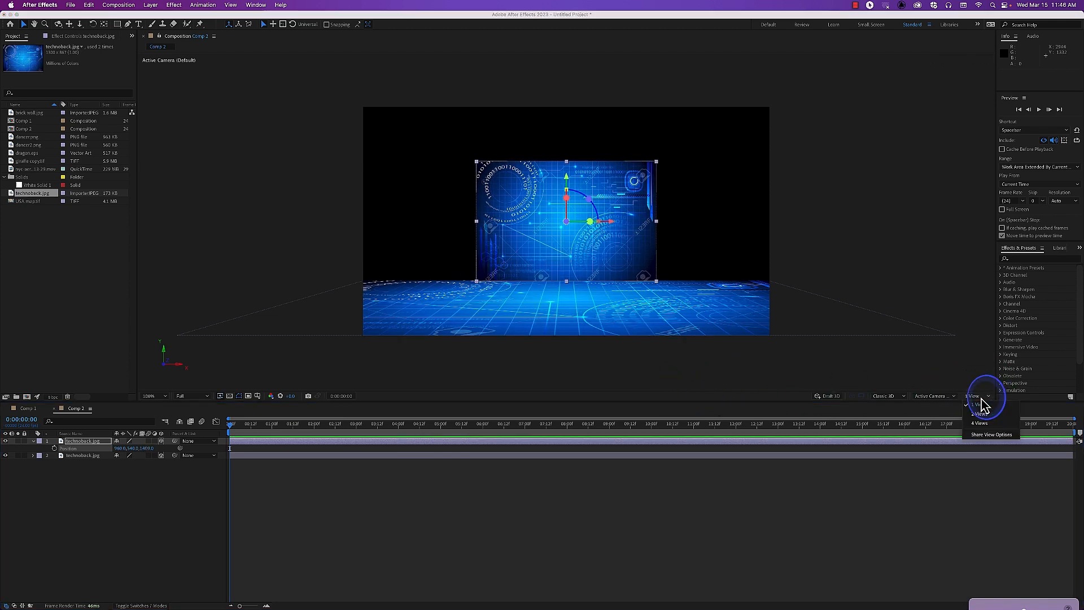
left_click(976, 413)
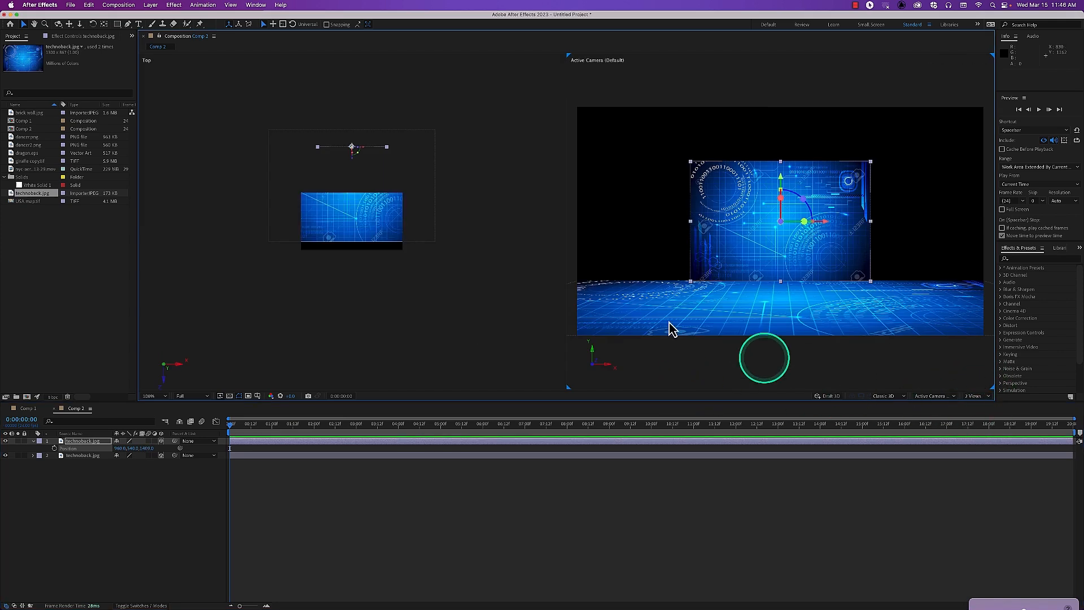
left_click_drag(351, 159, 357, 145)
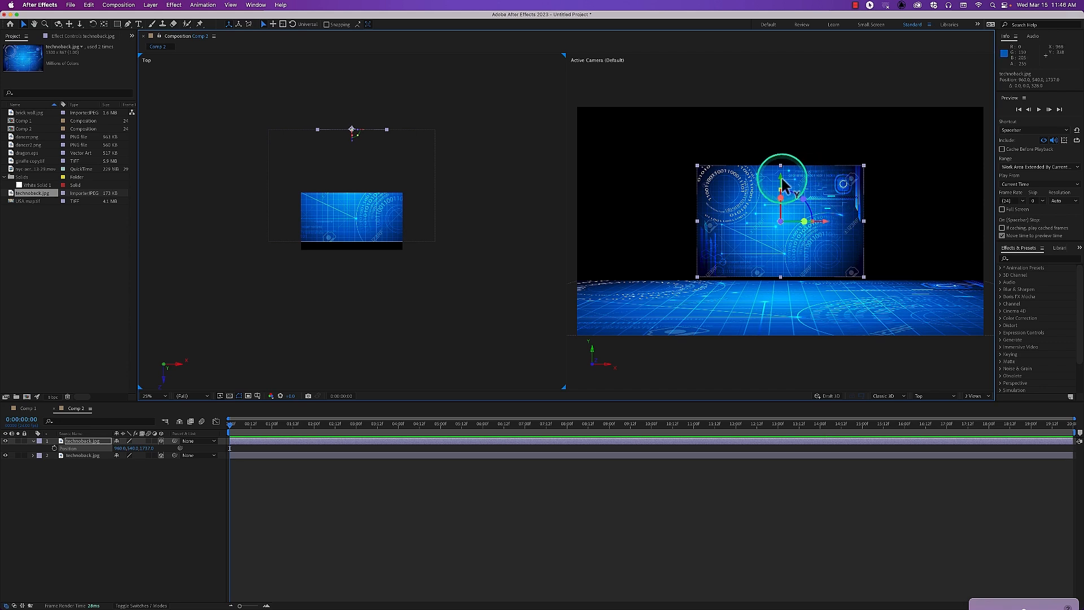
left_click_drag(782, 185, 783, 189)
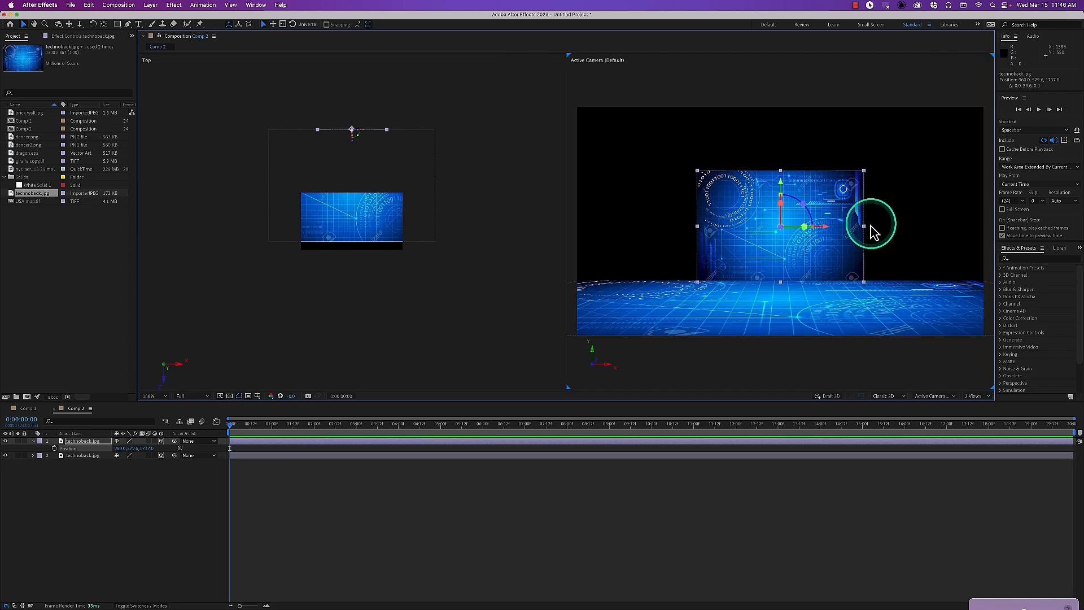
Stretch the wall layer to about 255% wide and 223% high, and raise it to fill the frame behind the floor
mouse_move(866, 227)
left_mouse_down()
mouse_move(944, 232)
mouse_move(838, 229)
mouse_move(1004, 240)
mouse_move(995, 240)
left_mouse_up()
left_click_drag(780, 170, 779, 104)
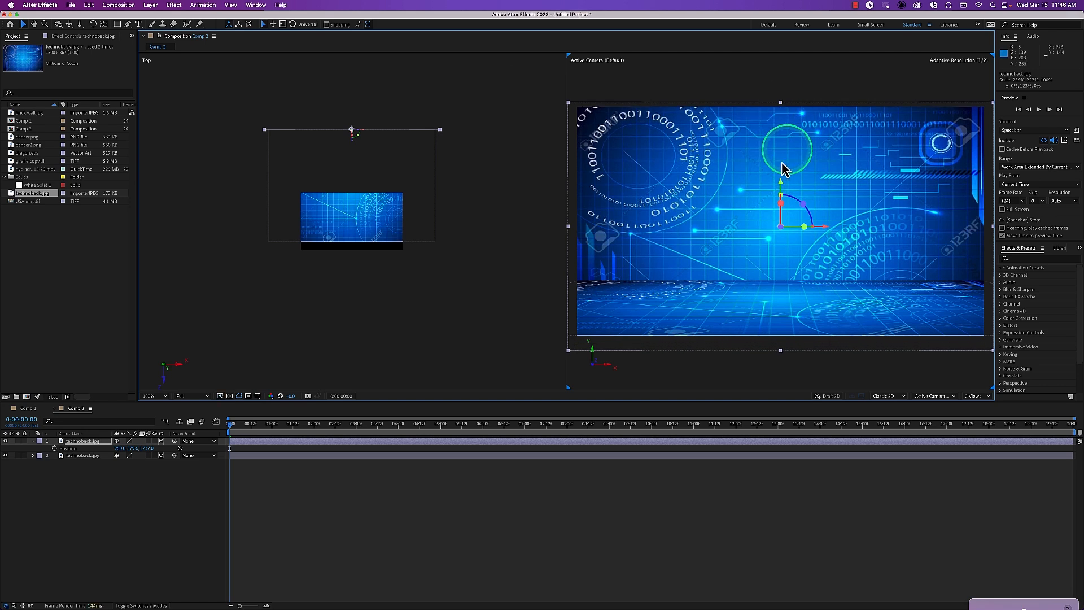
left_click_drag(782, 183, 779, 155)
Change the Top view to Left and raise the wall layer to about Y 51 so its base meets the floor's back edge
left_click(388, 299)
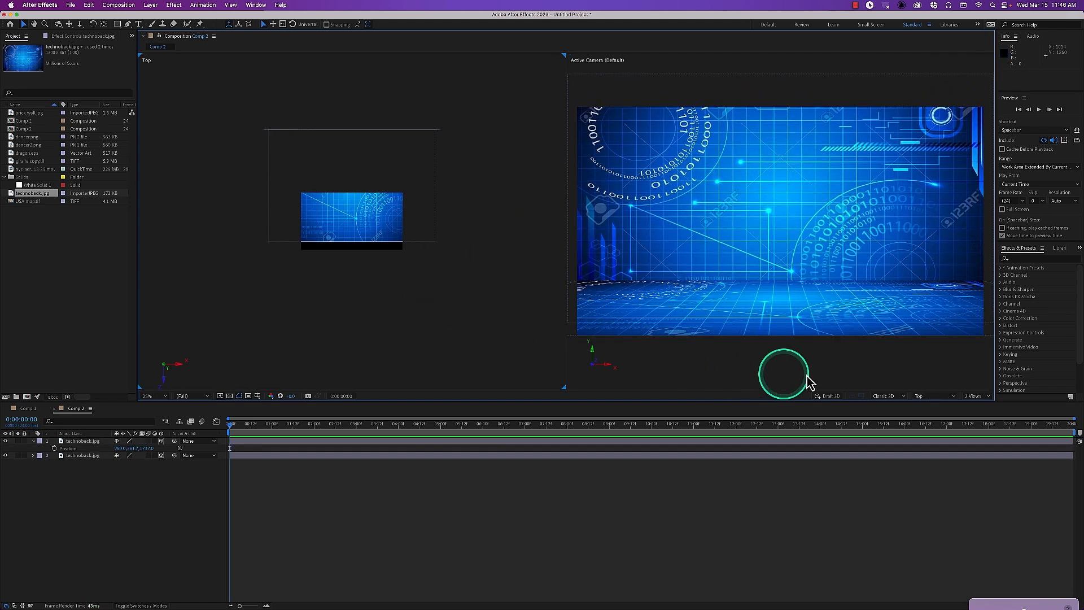
left_click(931, 395)
left_click(931, 436)
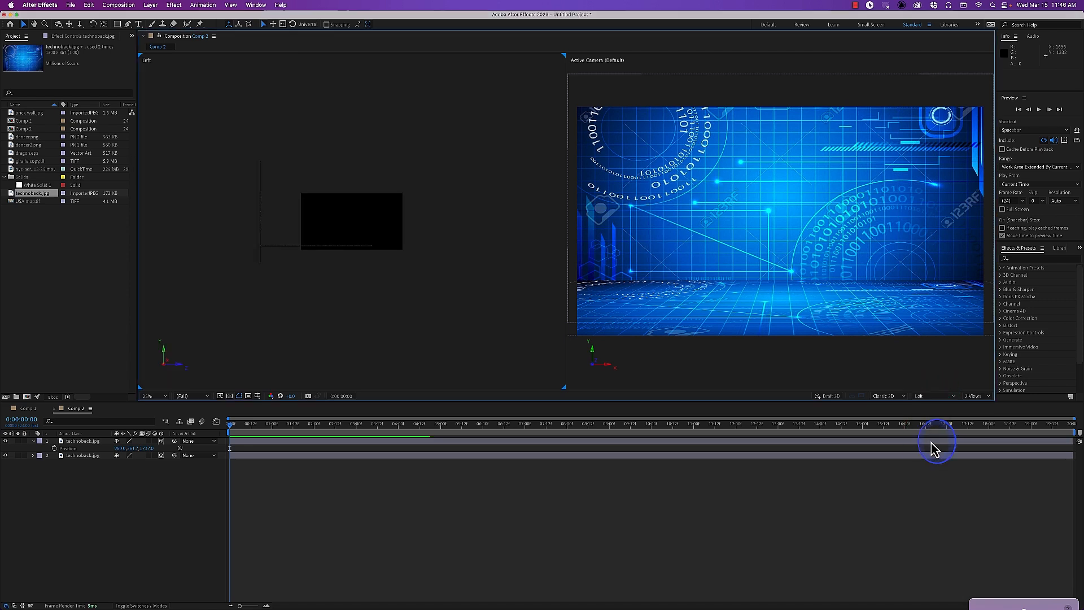
left_click(774, 163)
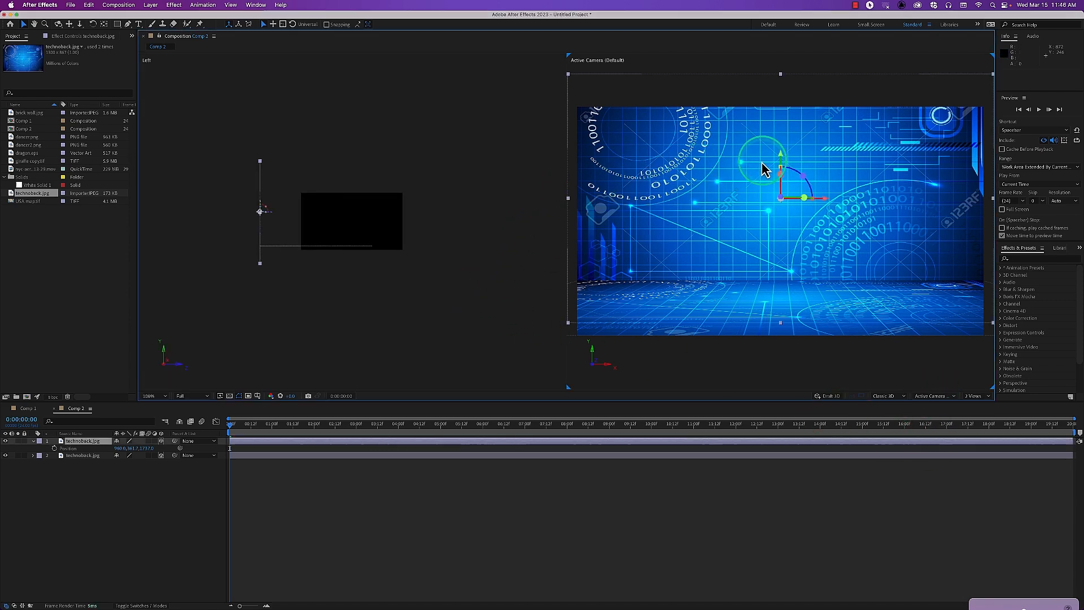
left_click_drag(783, 161, 785, 110)
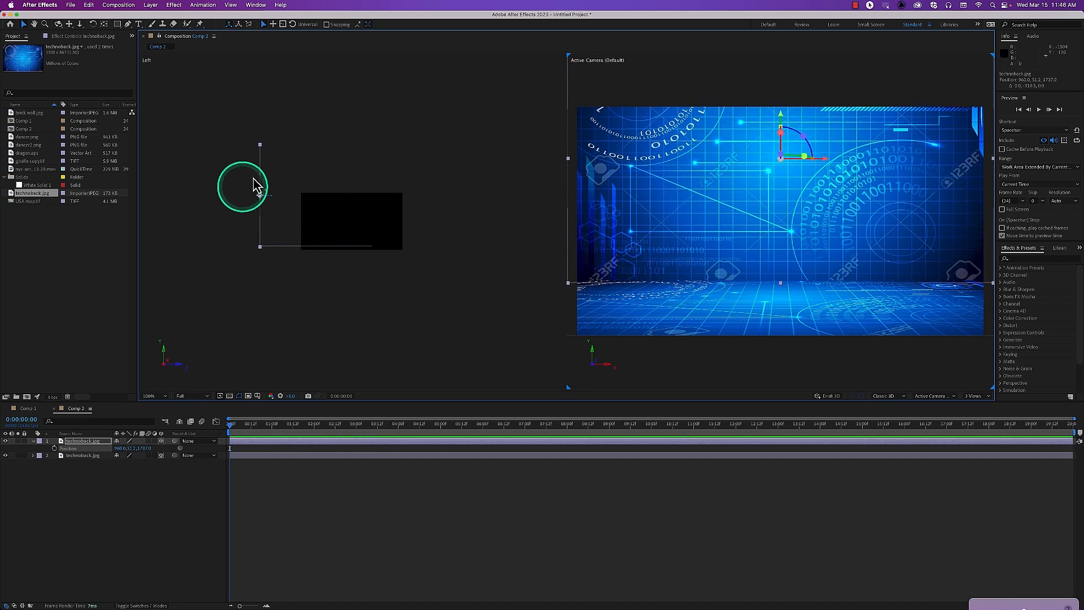
left_click(131, 501)
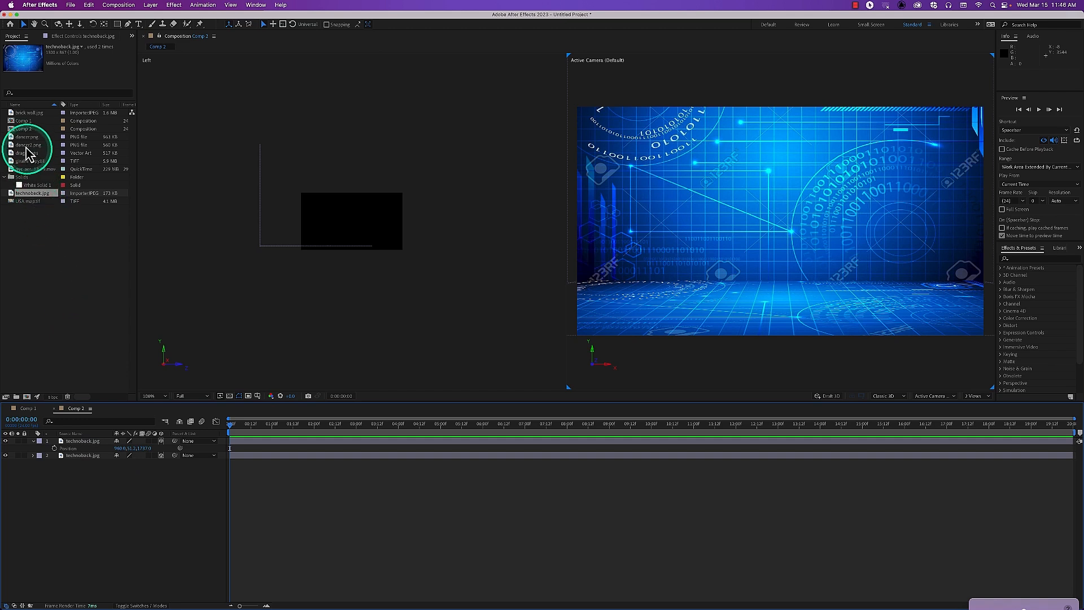
Add dancer.png to Comp 2 as a 3D layer and push it back to about Z 920
left_click_drag(25, 139, 698, 253)
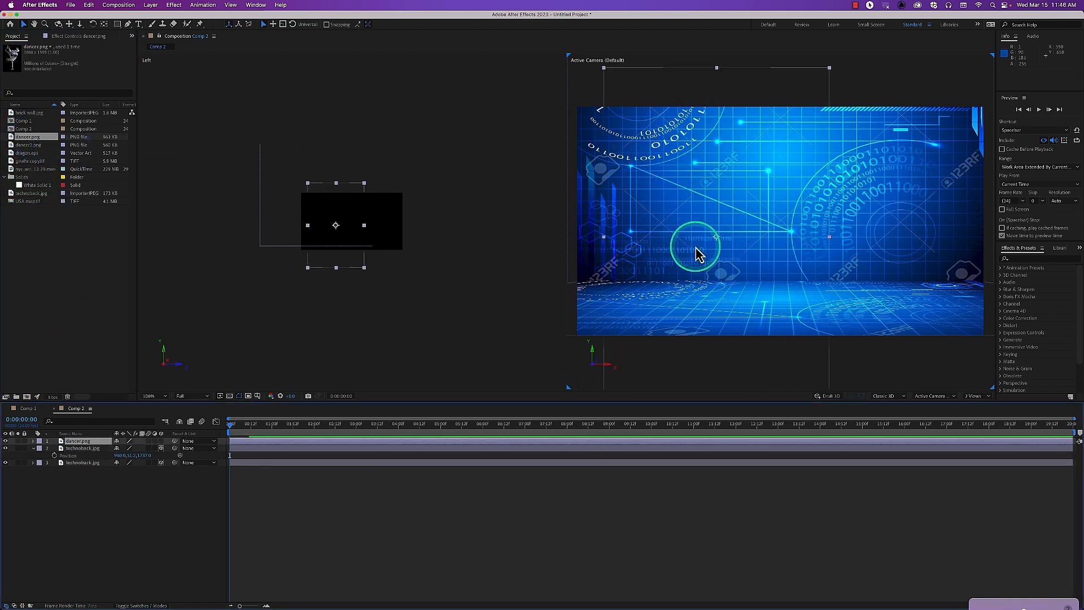
left_click(161, 441)
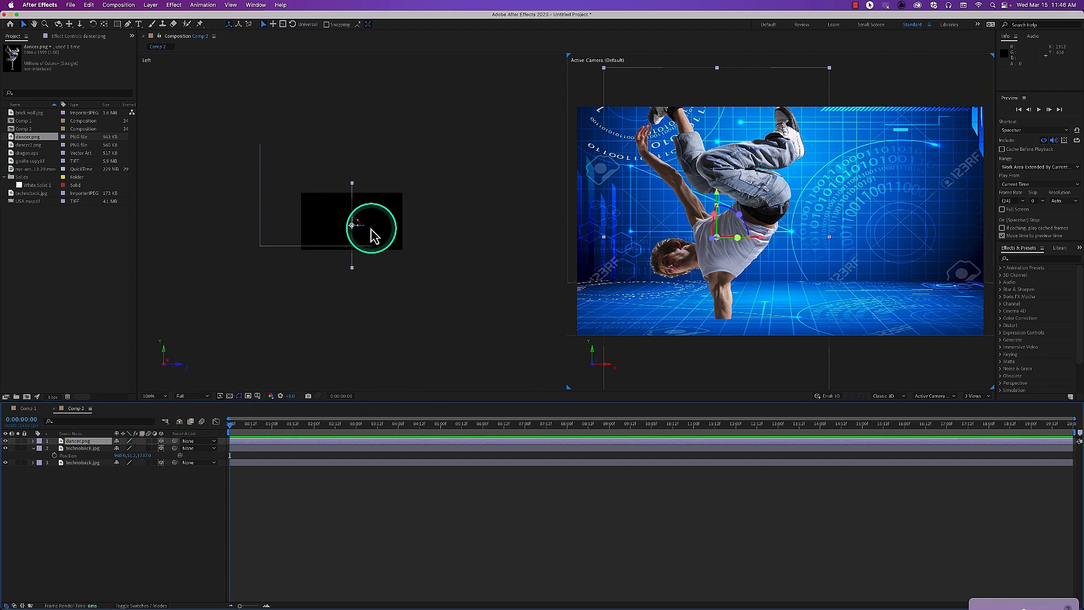
left_click_drag(364, 227, 318, 232)
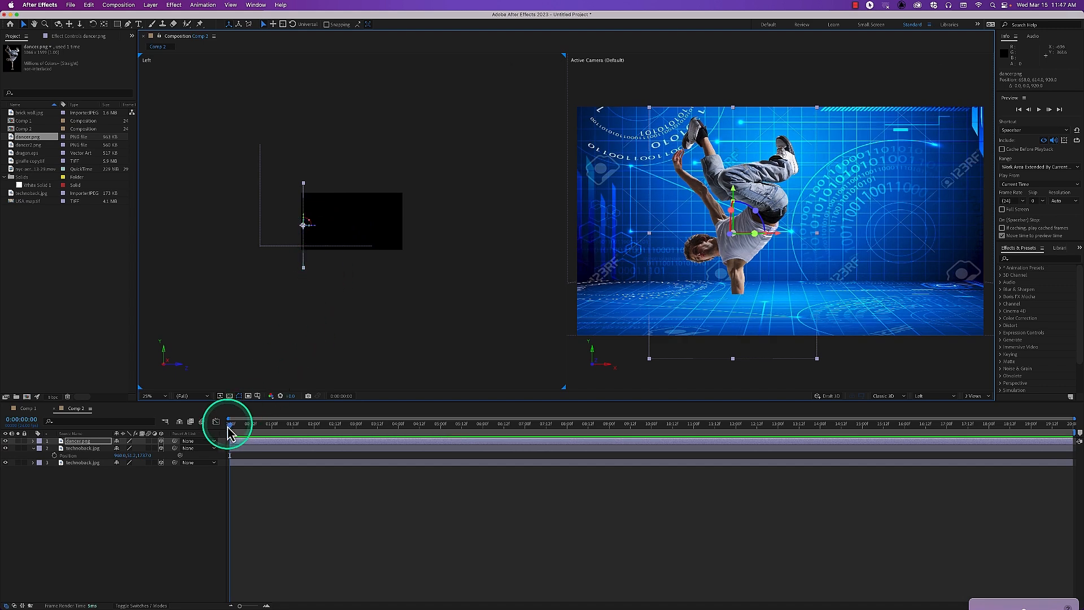
Scale the dancer.png layer to 65%, raise it slightly and shift it along X to about 346
key("s")
left_click(127, 447)
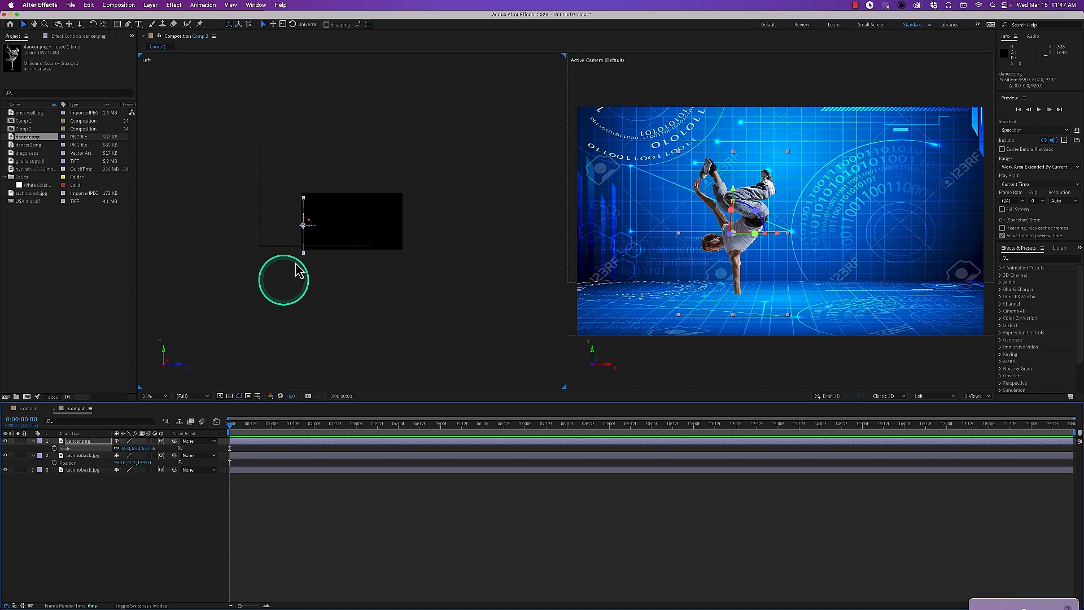
left_click_drag(733, 197, 740, 184)
left_click_drag(780, 226, 731, 232)
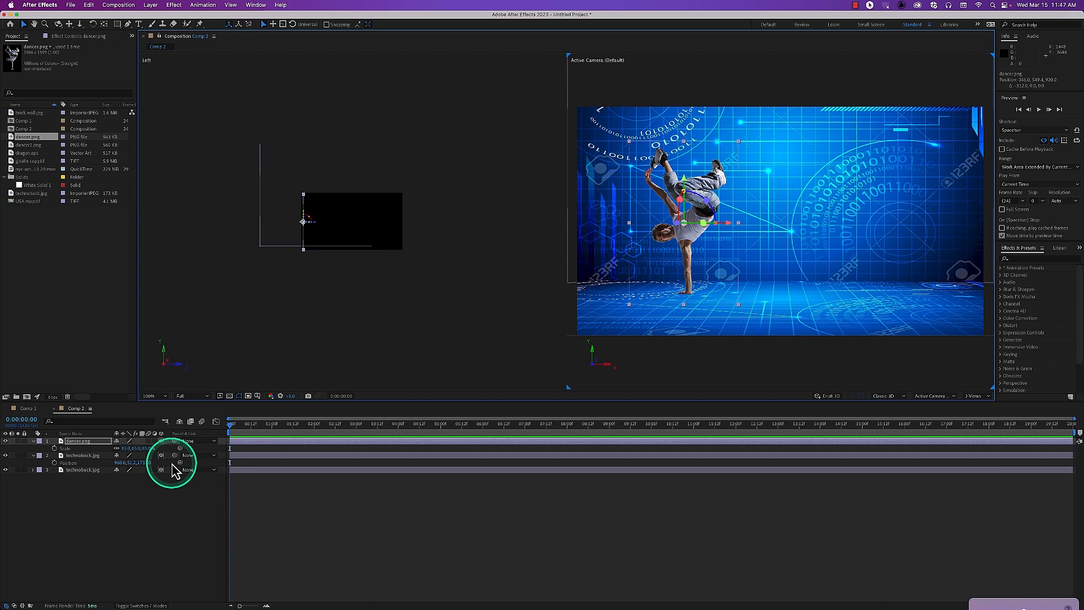
Add dancer2.png as a 3D layer, push it back to about Z 1000 and lower its foot onto the floor
left_click_drag(29, 146, 100, 443)
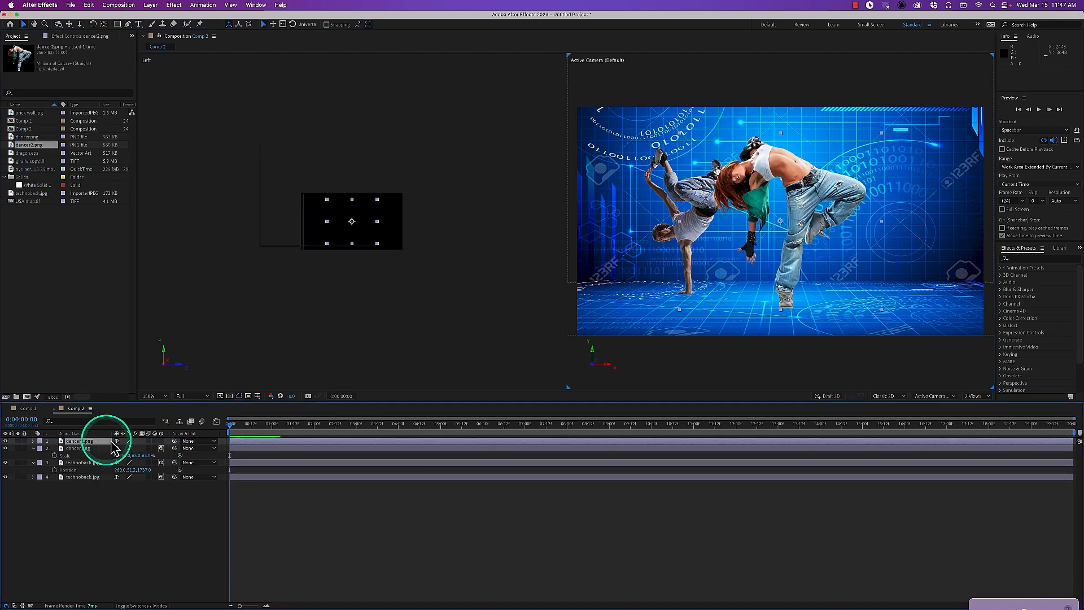
left_click(161, 442)
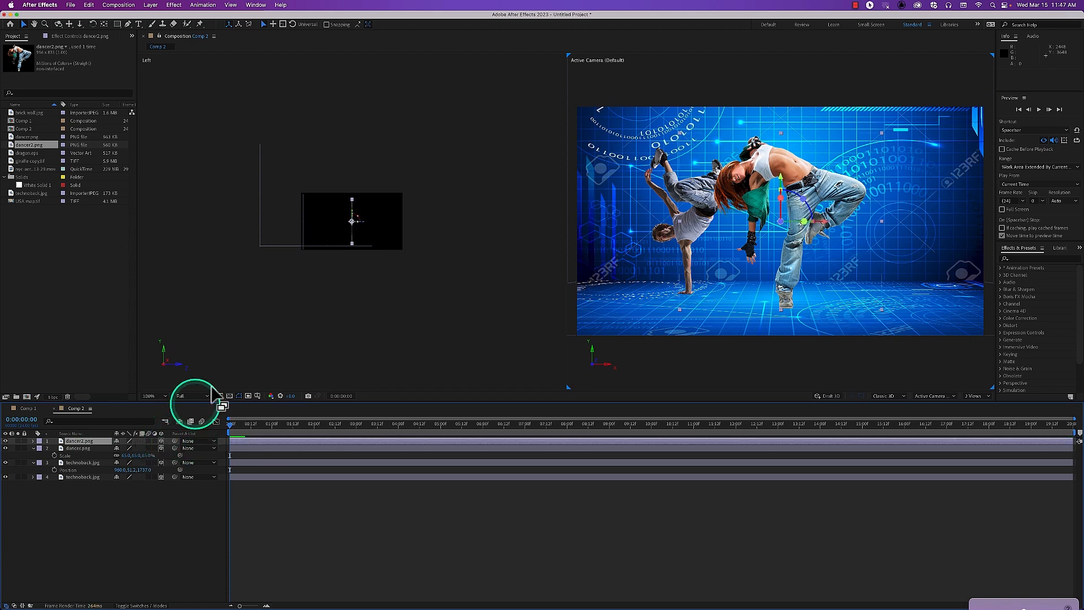
left_click_drag(364, 224, 310, 230)
left_click_drag(779, 184, 779, 194)
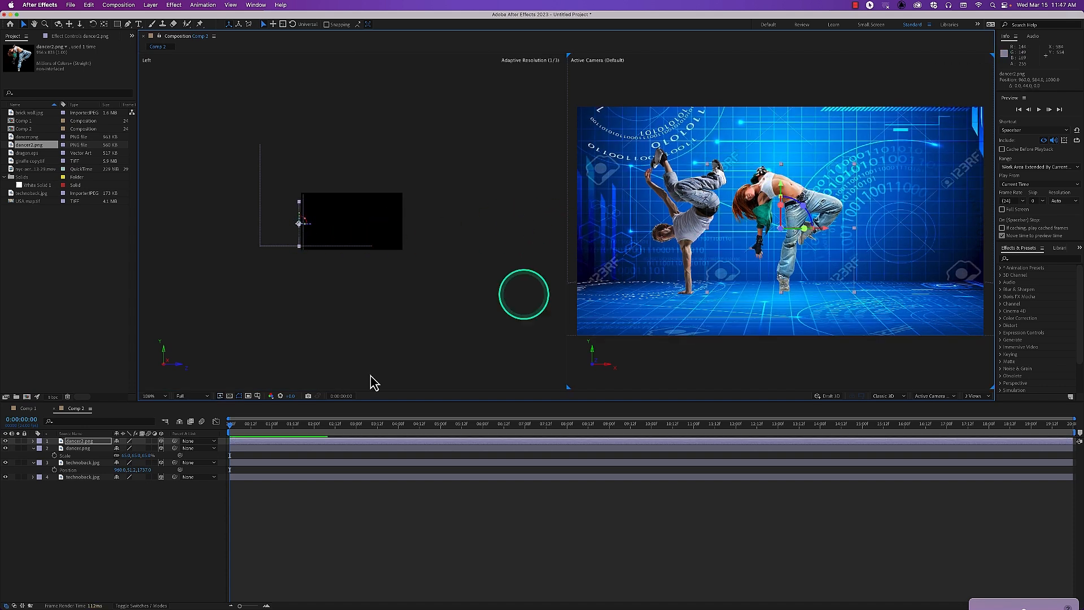
left_click(94, 442)
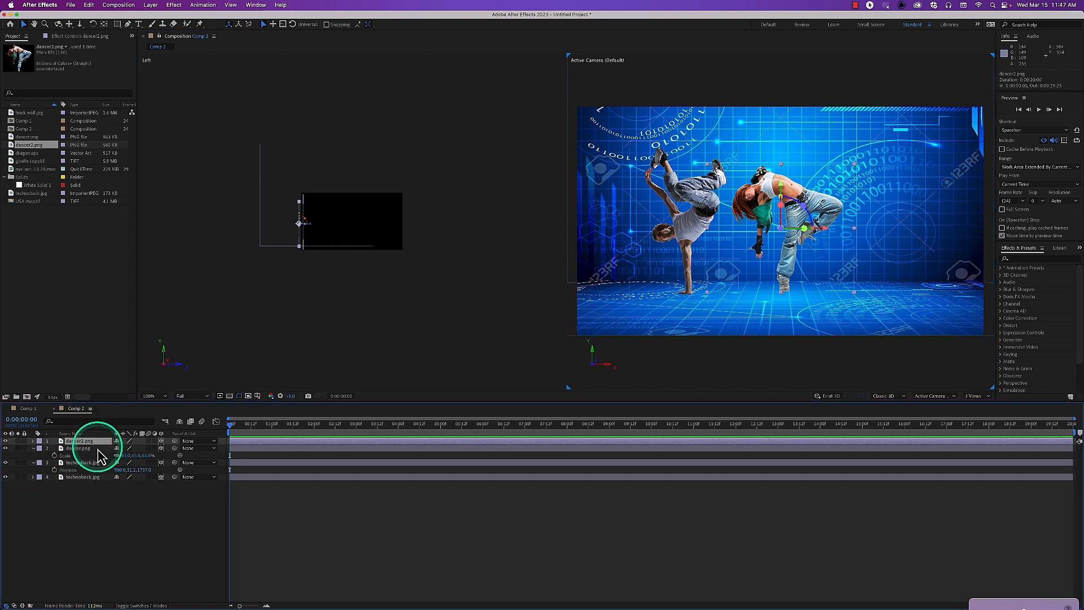
Scale the dancer2.png layer to 75%, shift it to about X 1322, Y 696, and bring it forward of the other dancer
key("s")
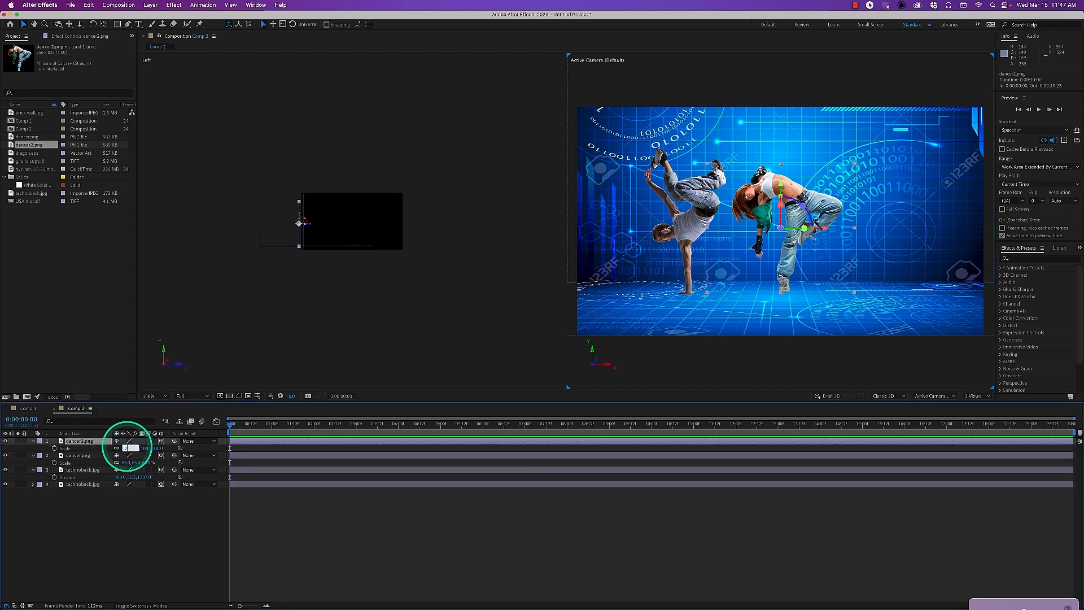
key("Return")
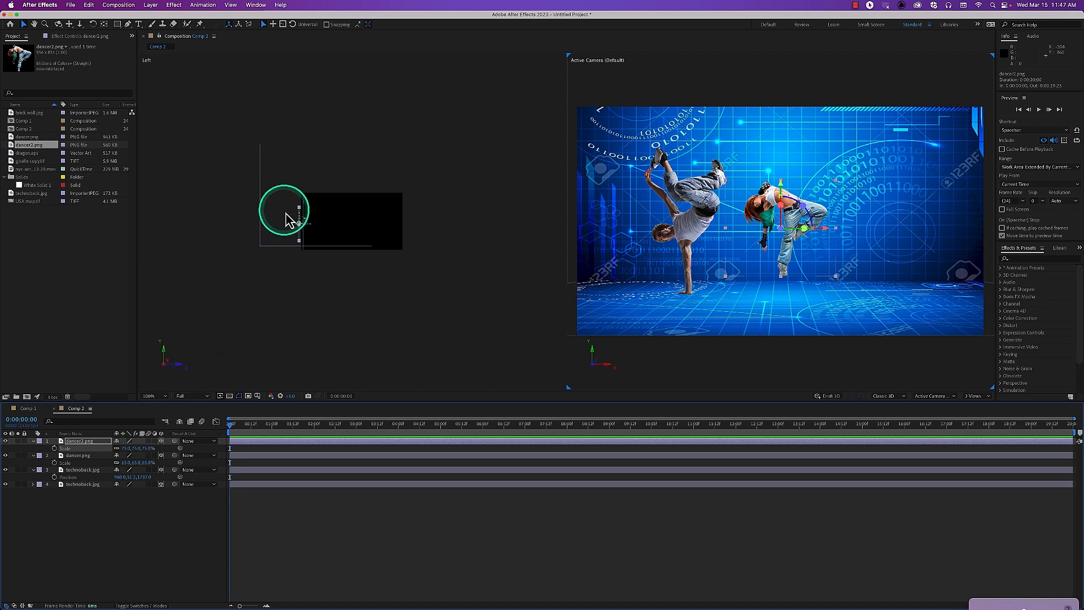
left_click_drag(301, 221, 303, 228)
left_click_drag(825, 253, 881, 252)
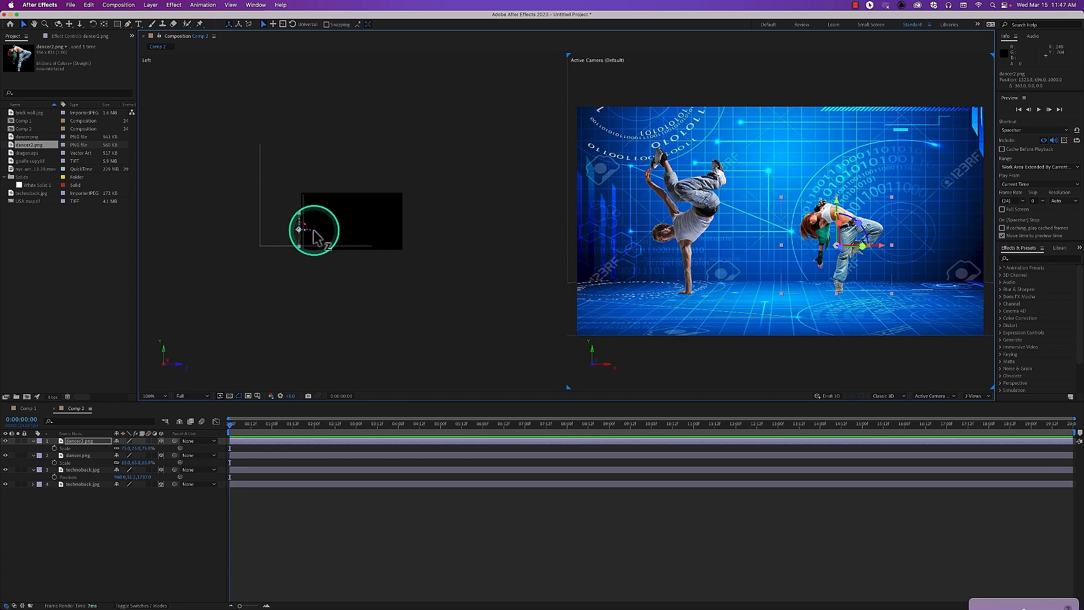
left_click_drag(311, 230, 345, 236)
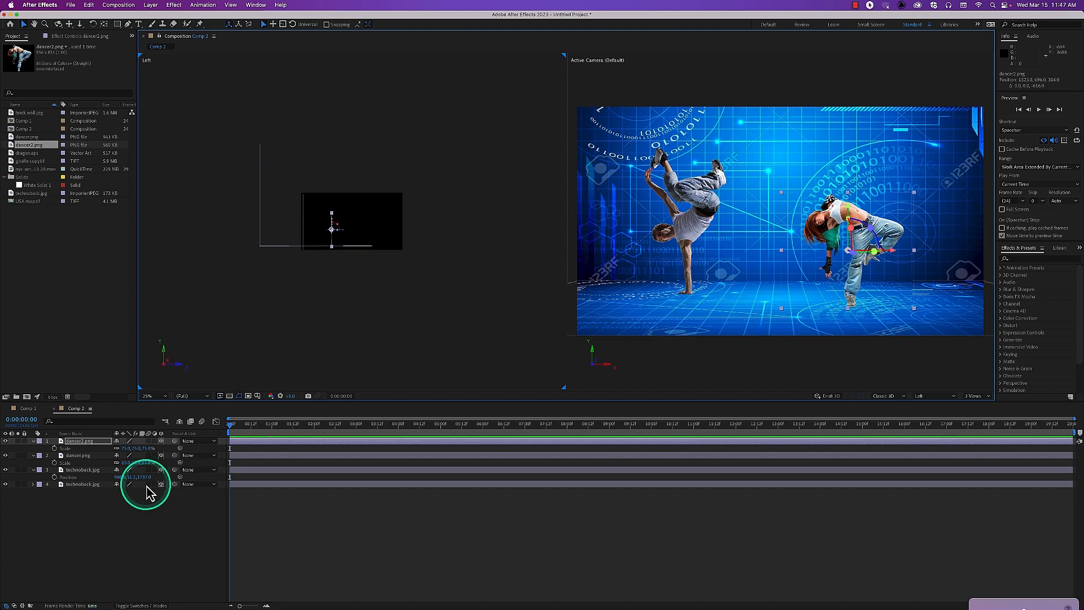
Collapse the open layer properties and add a shadow-casting spot light with a 50° cone angle
left_click(32, 441)
left_click(33, 448)
left_click(32, 455)
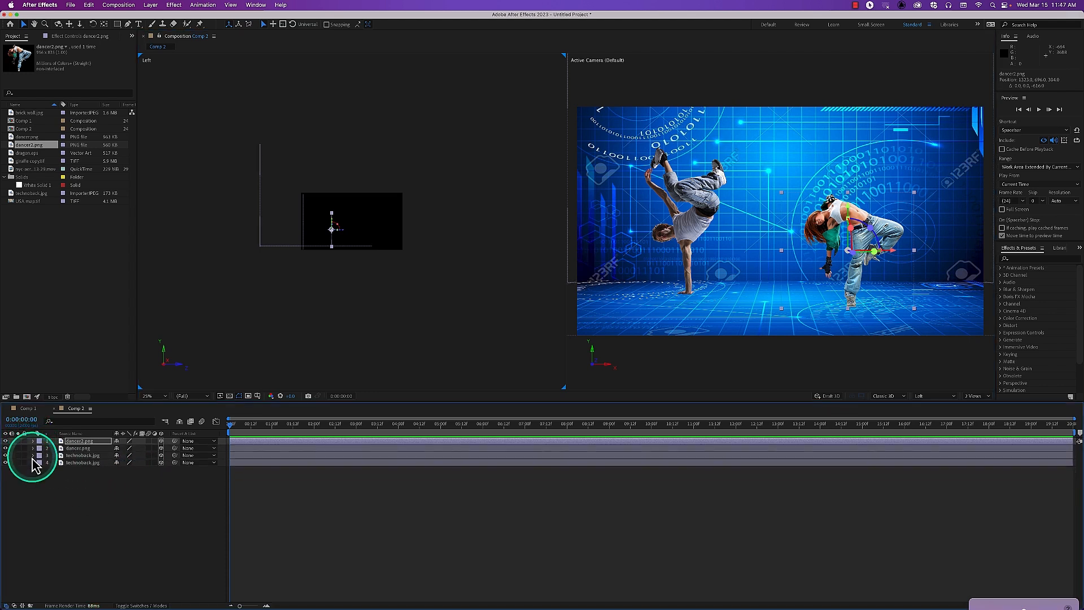
left_click(116, 508)
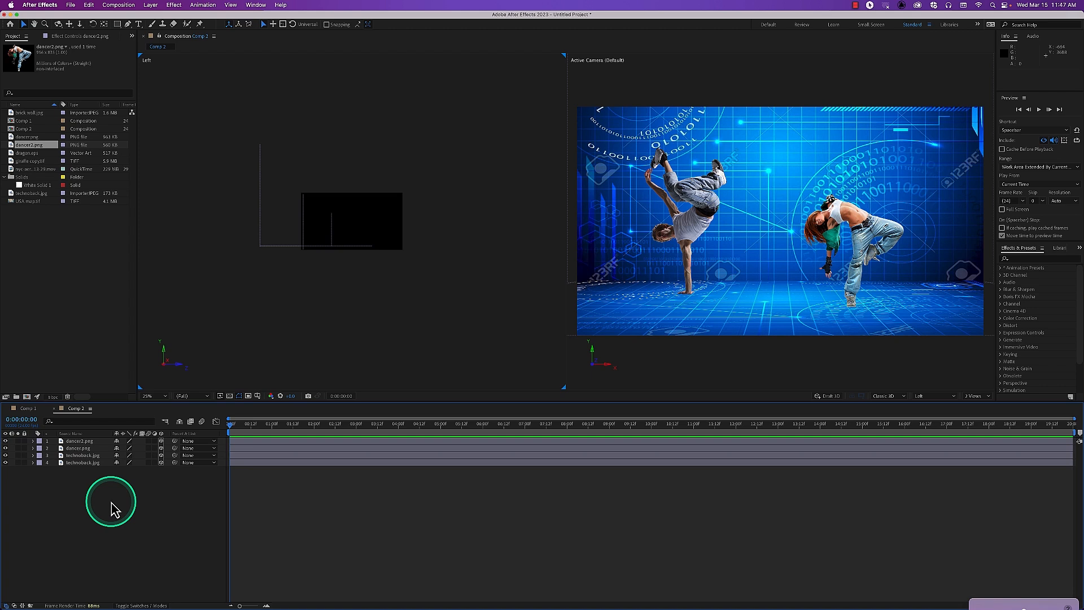
key("super+alt+shift+l")
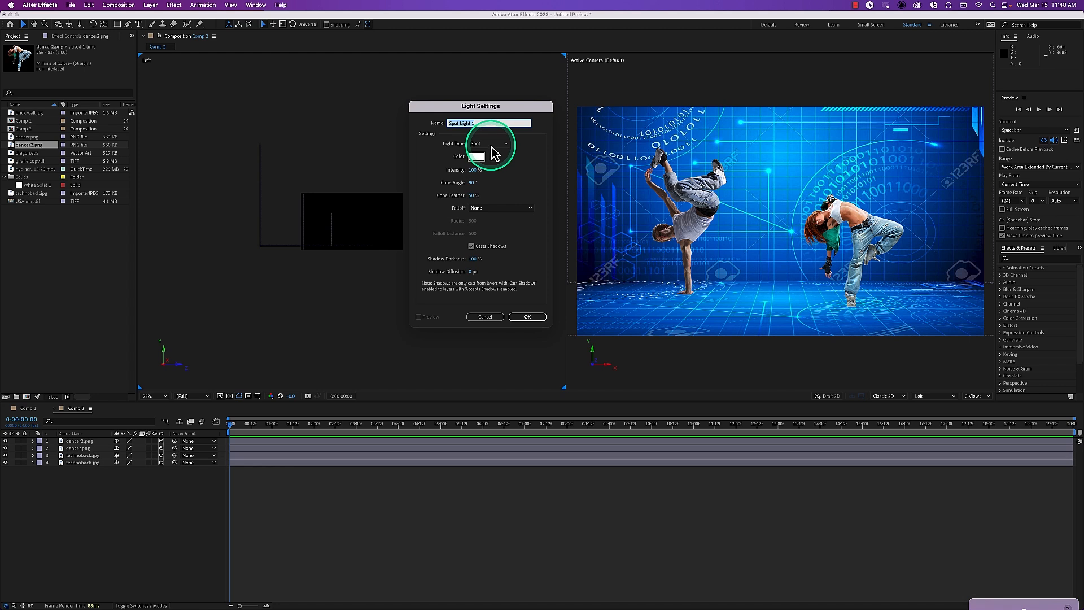
left_click(473, 182)
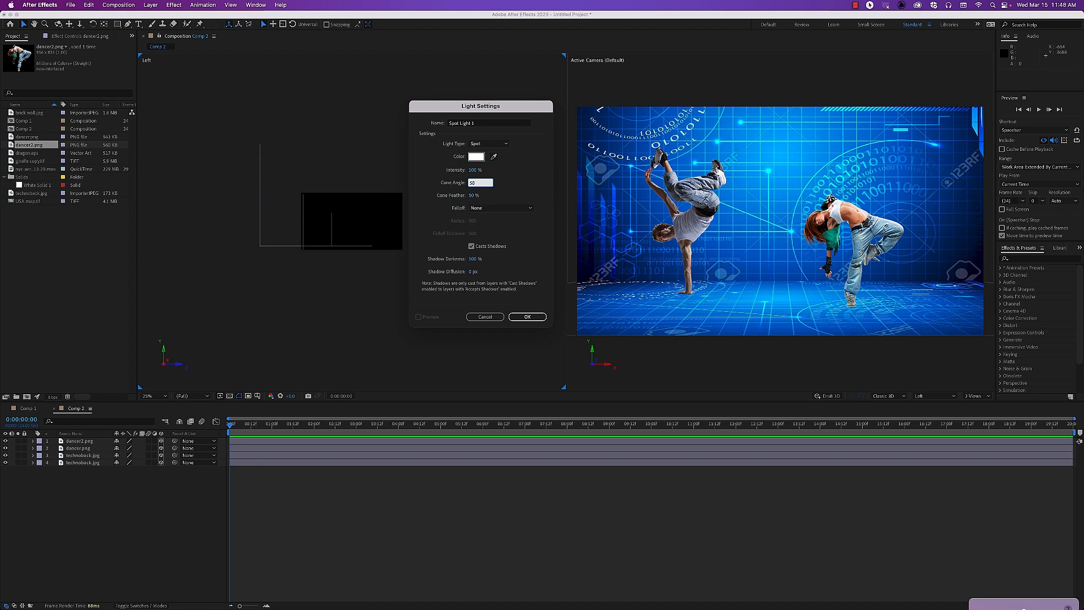
key("Return")
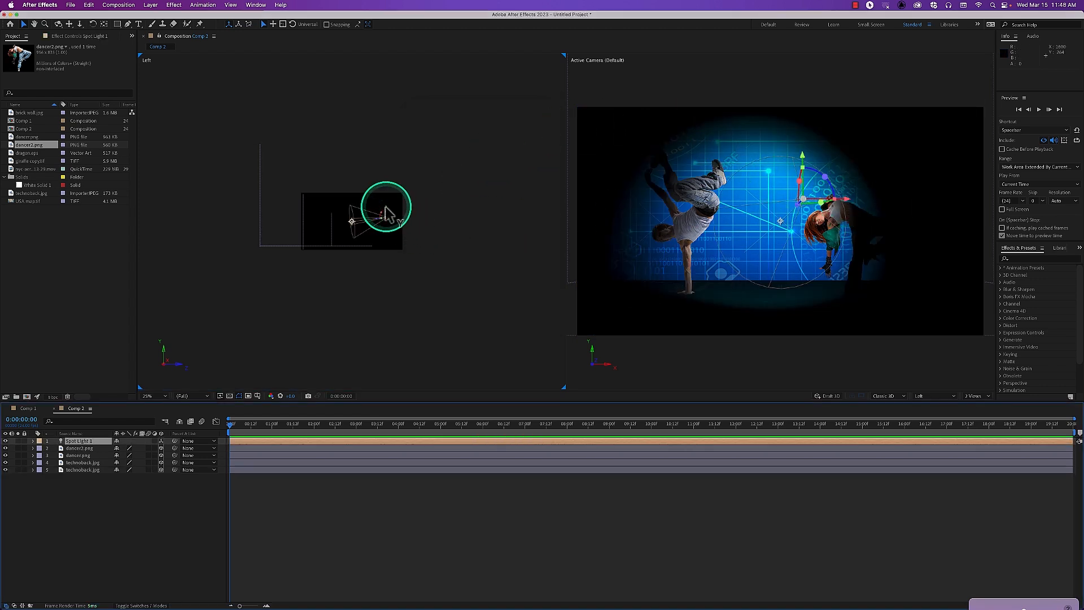
Raise the spot light above the handstand dancer and move its point of interest back onto his head
left_click_drag(386, 211, 389, 193)
left_click_drag(835, 101, 698, 121)
left_click_drag(354, 205, 303, 222)
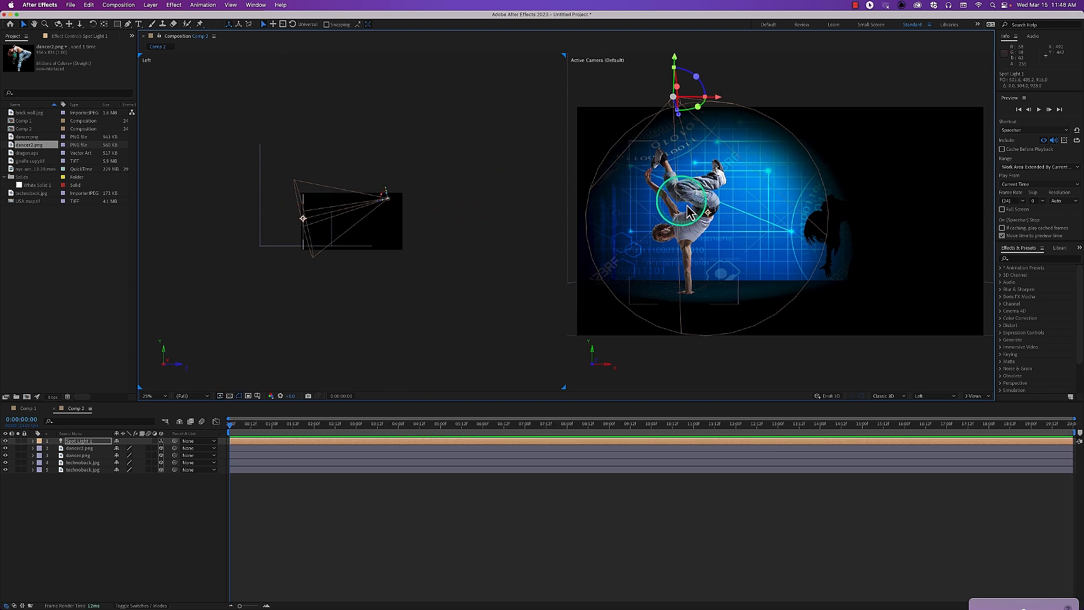
left_click_drag(707, 215, 668, 236)
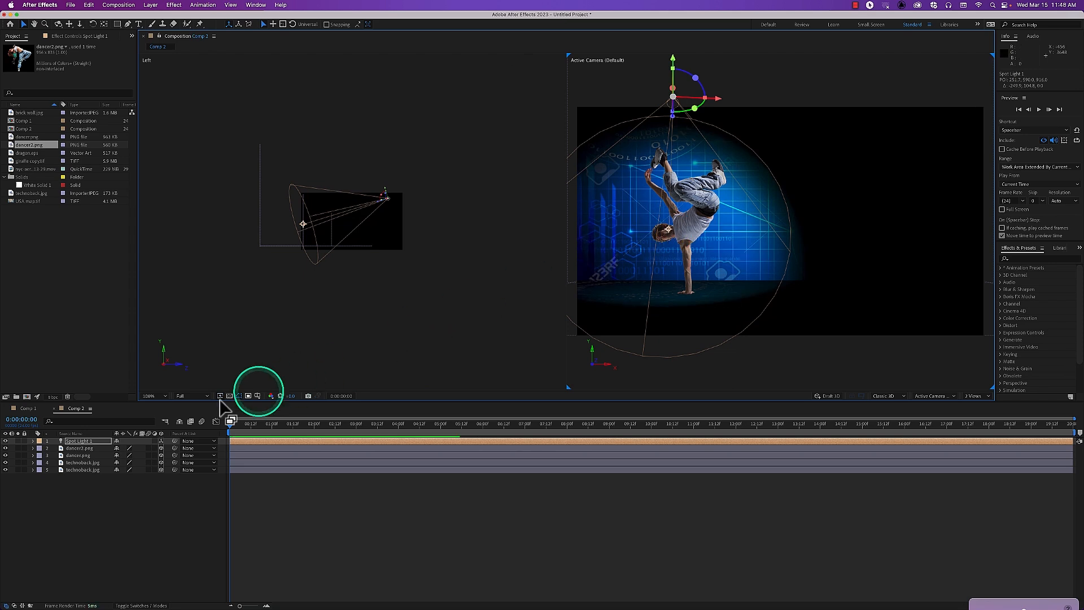
Show the spot light's options and narrow its cone angle to 35°
key("a")
key("a")
key("a")
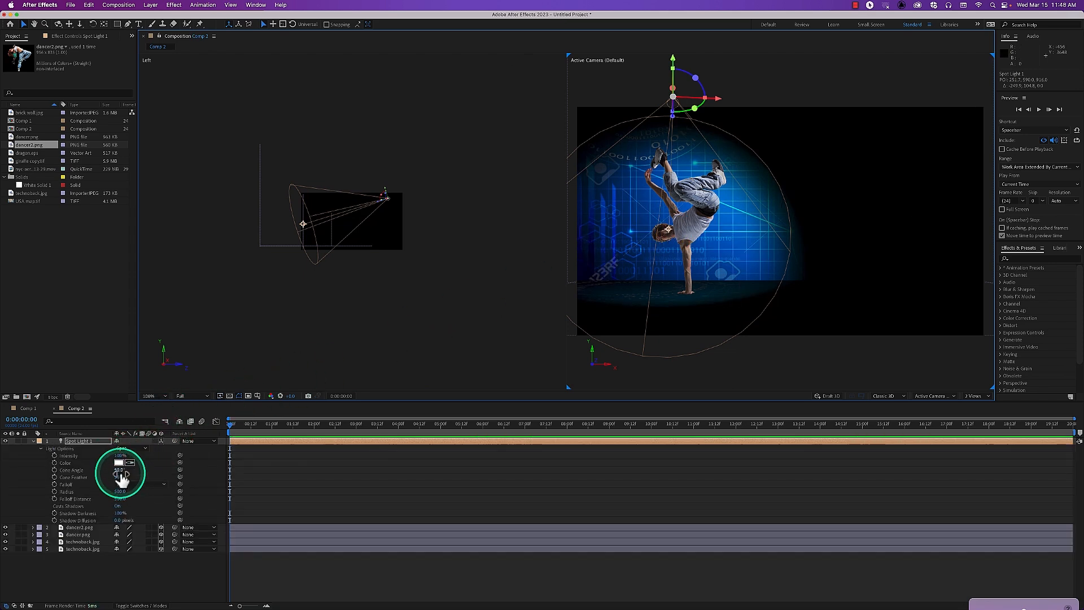
left_click(118, 471)
type("4")
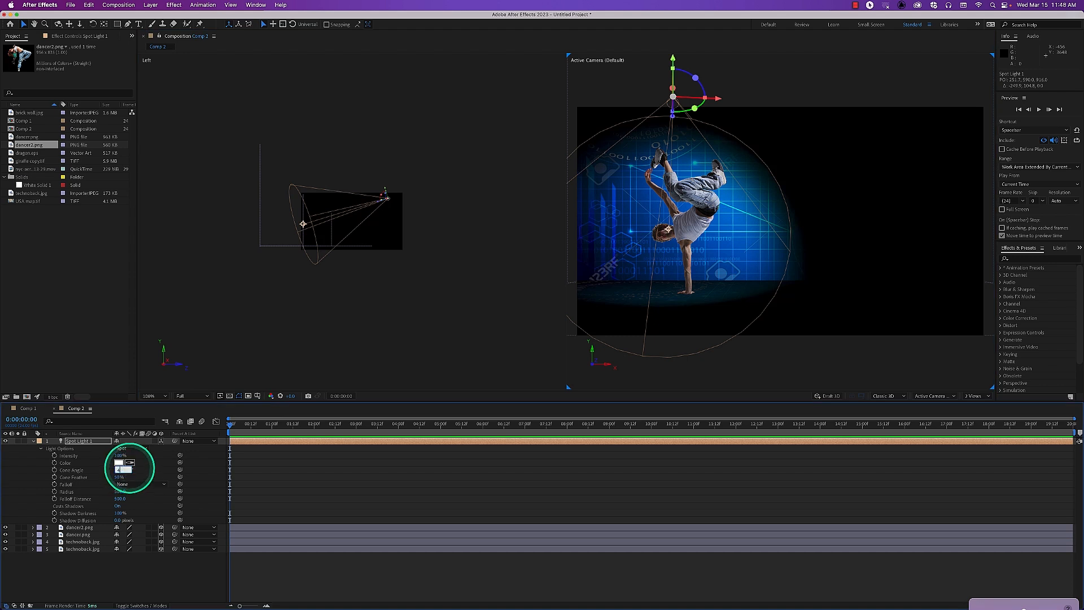
type("0")
key("Return")
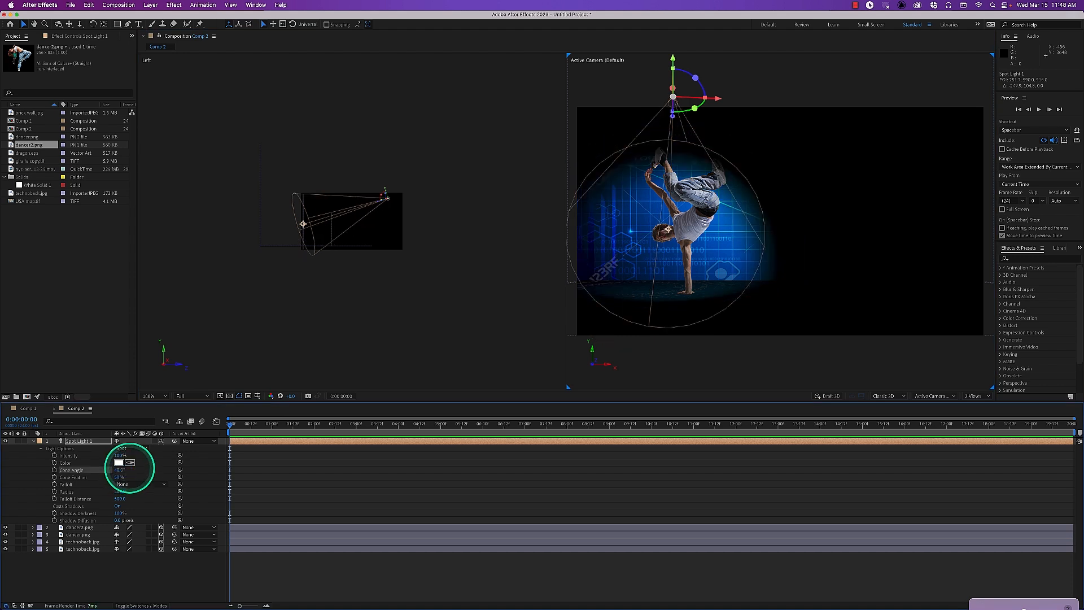
left_click(120, 470)
type("35")
key("Return")
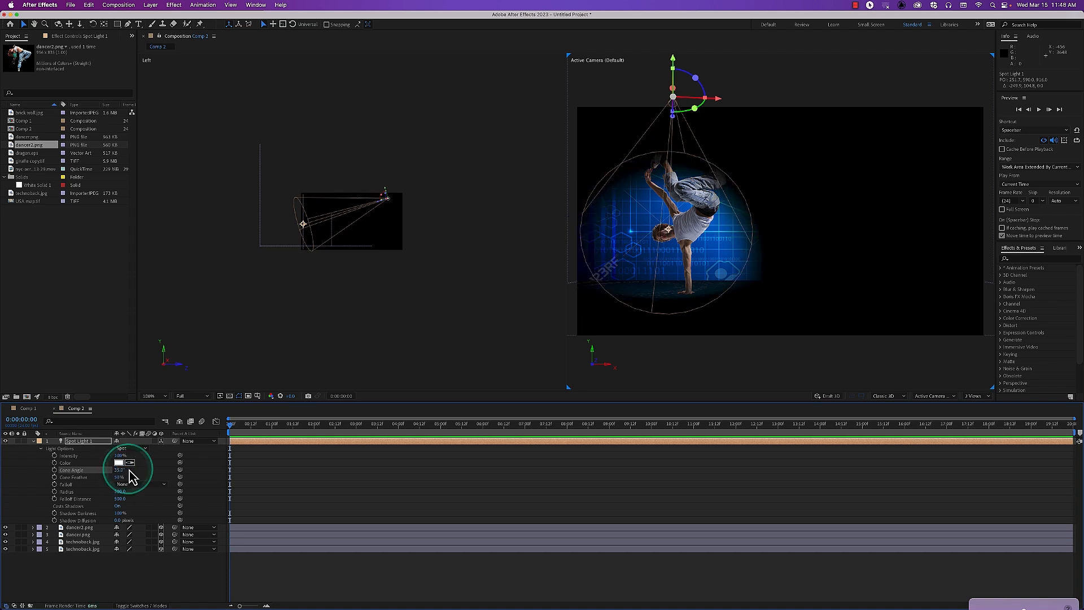
Rename the spot light as Key Dancer 1 and duplicate it
left_click(87, 441)
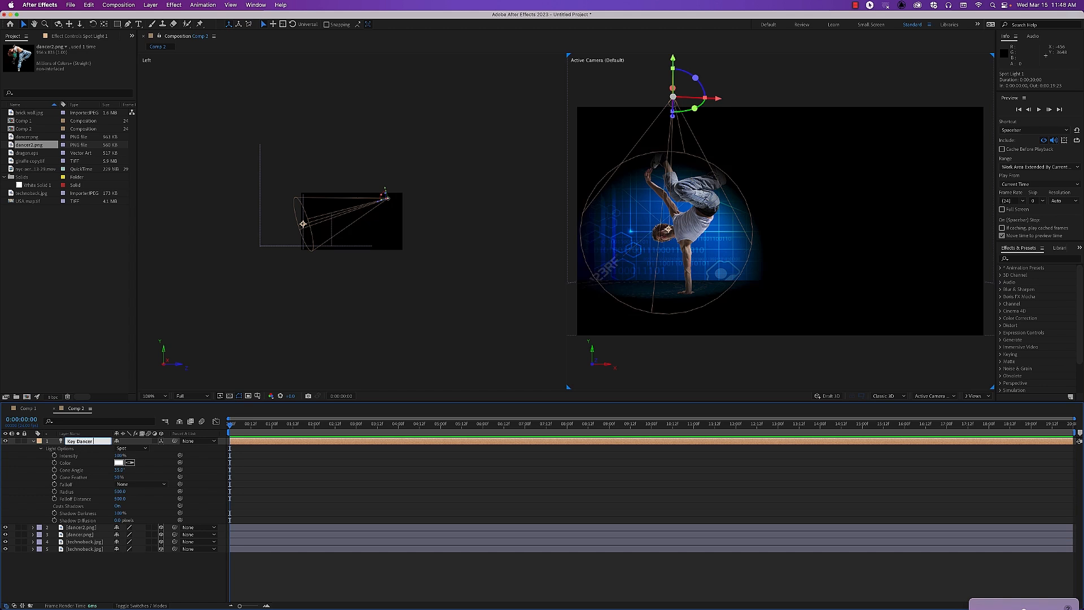
key("Return")
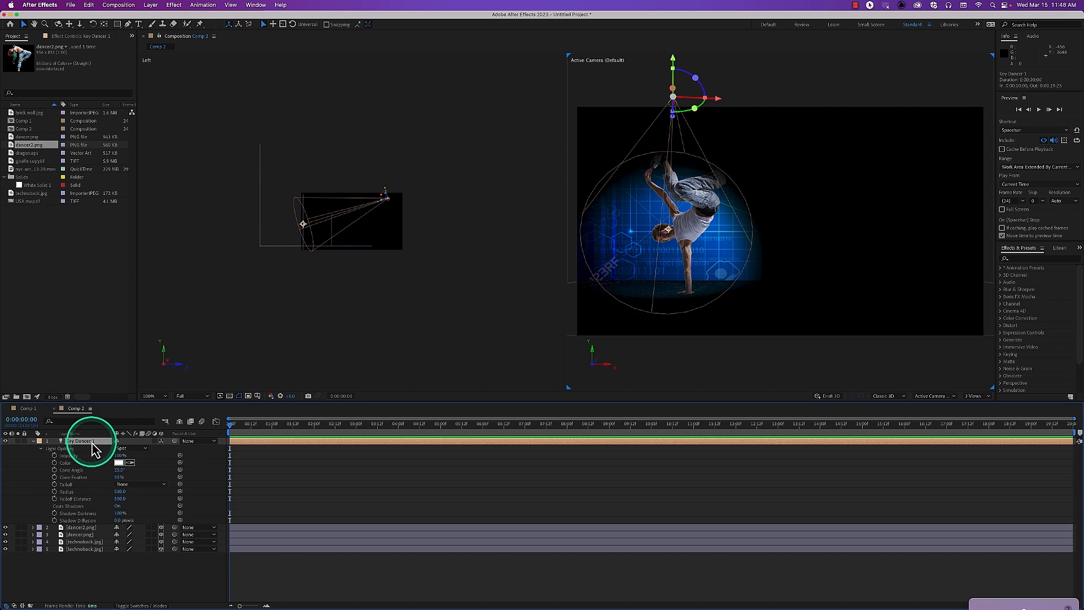
key("super+d")
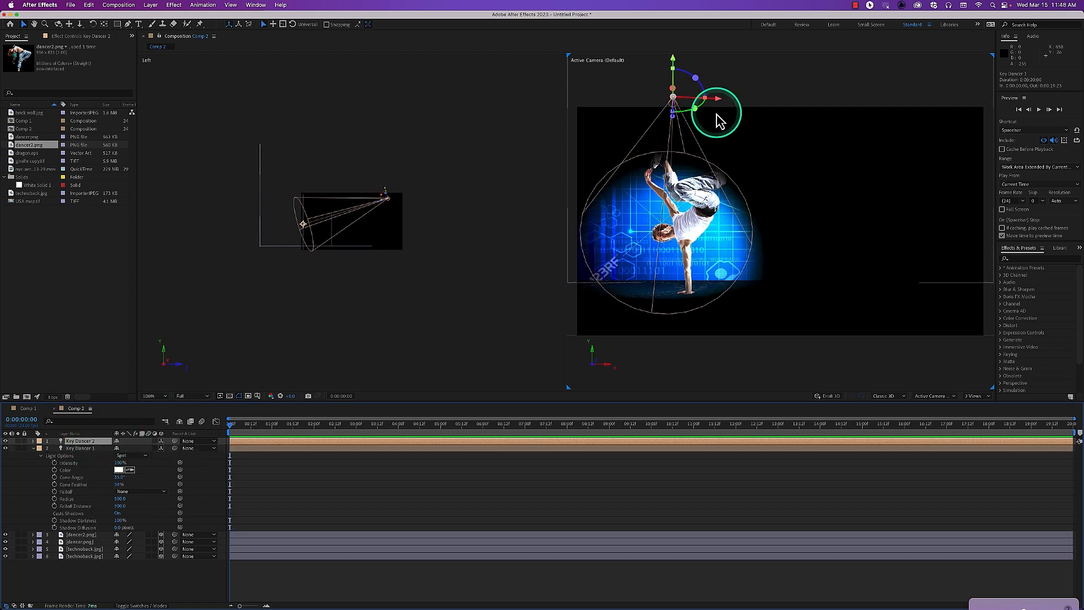
Move the duplicated key light along X to about 1470 and aim its point of interest at the second dancer
left_click_drag(717, 103, 963, 134)
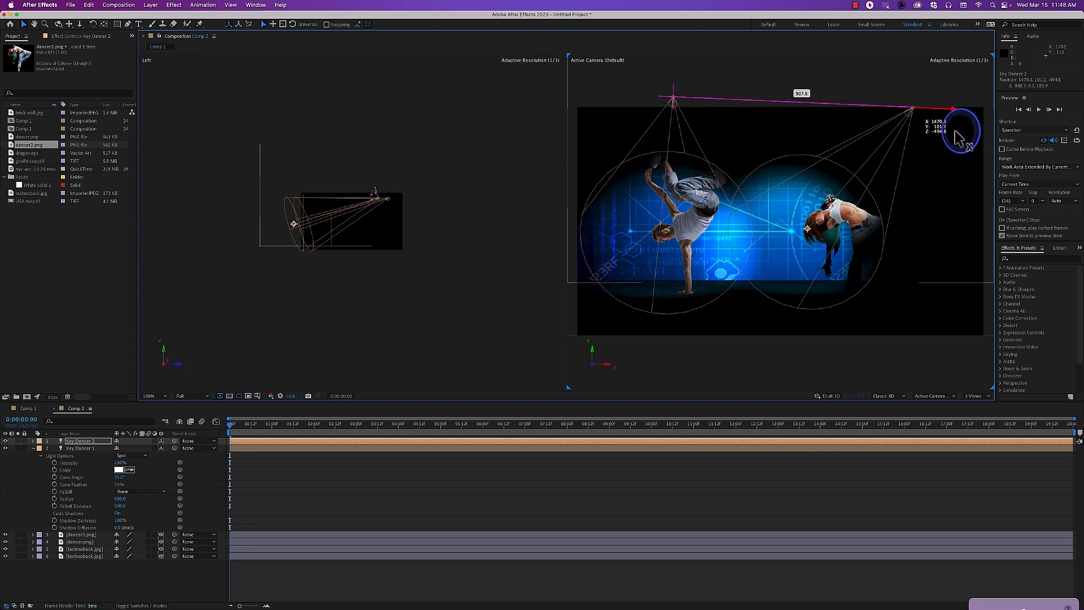
left_click_drag(293, 225, 332, 224)
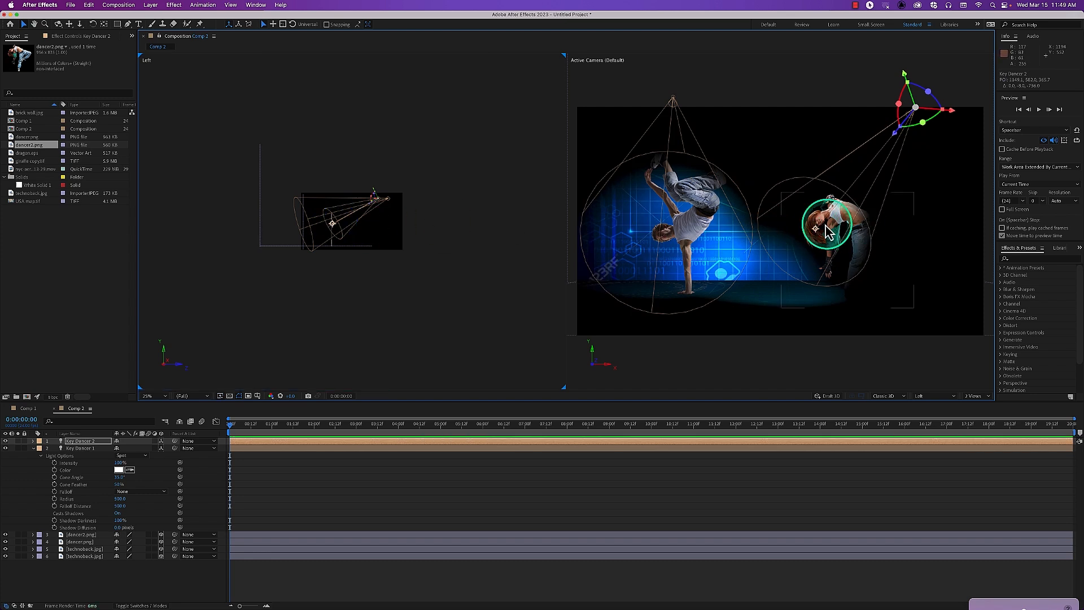
left_click_drag(816, 229, 828, 220)
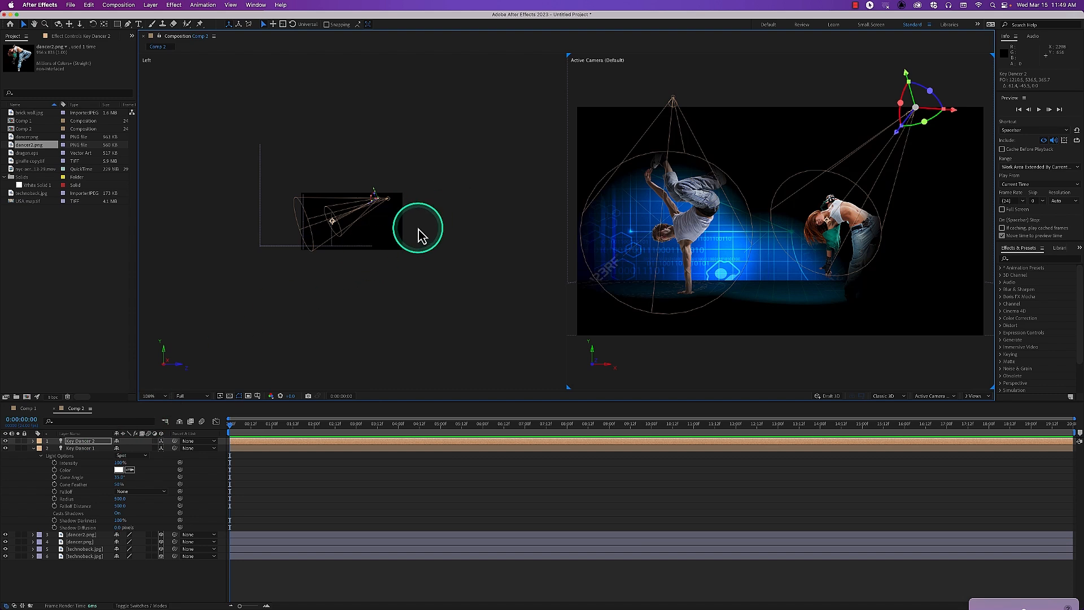
Add a point light with reduced intensity and raise it to about Y 100
key("super+alt+shift+l")
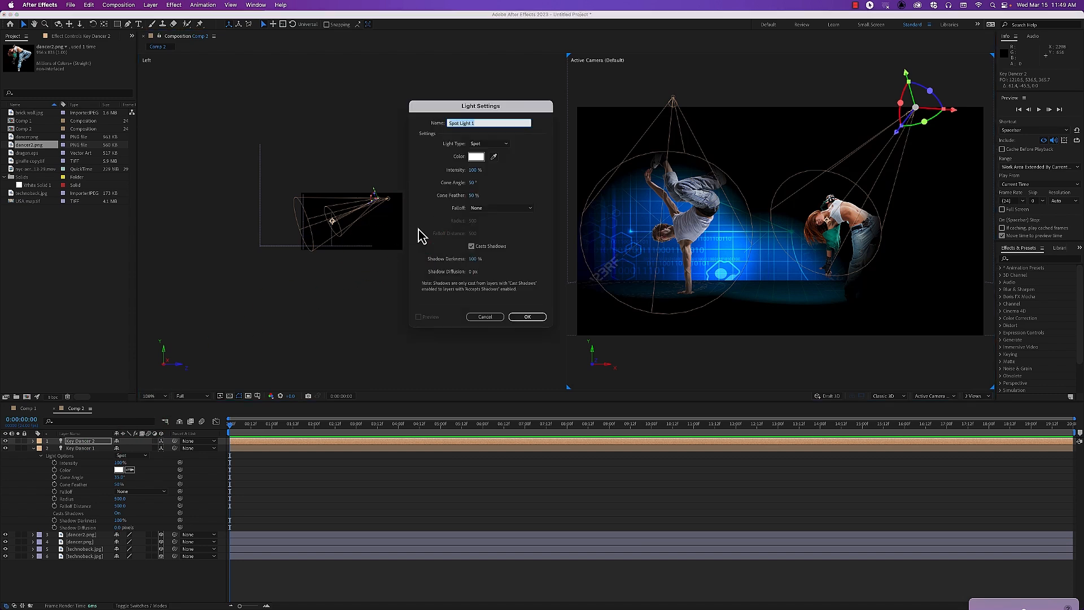
left_click(489, 145)
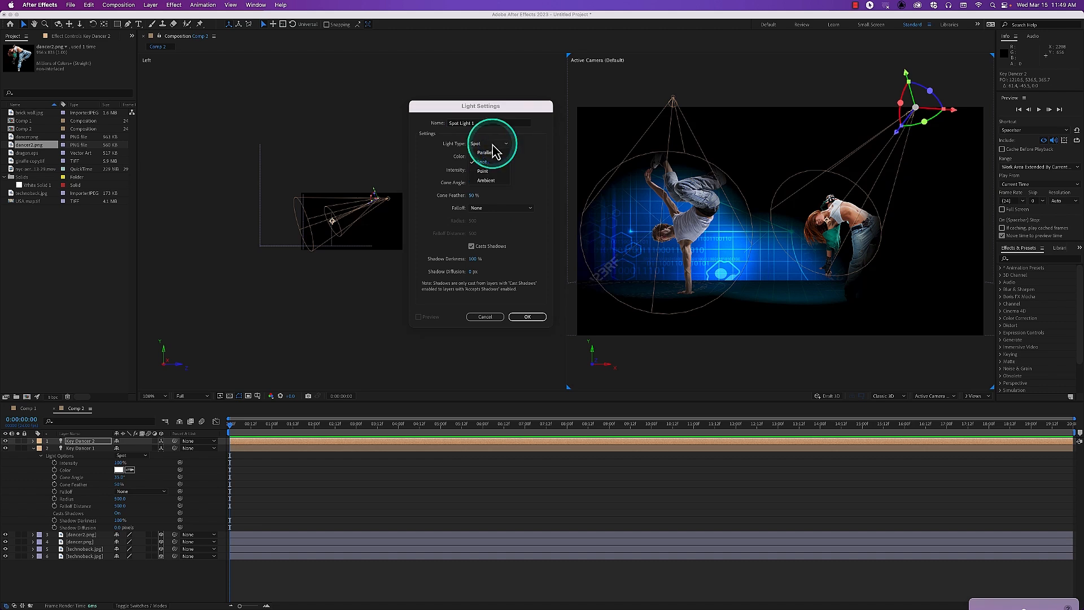
left_click(496, 181)
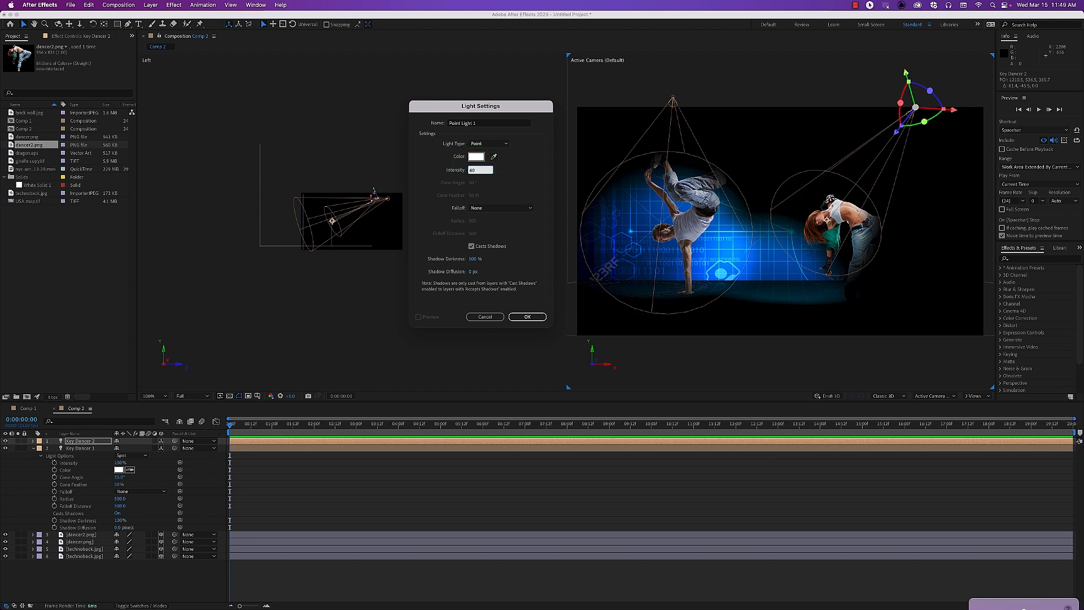
key("Return")
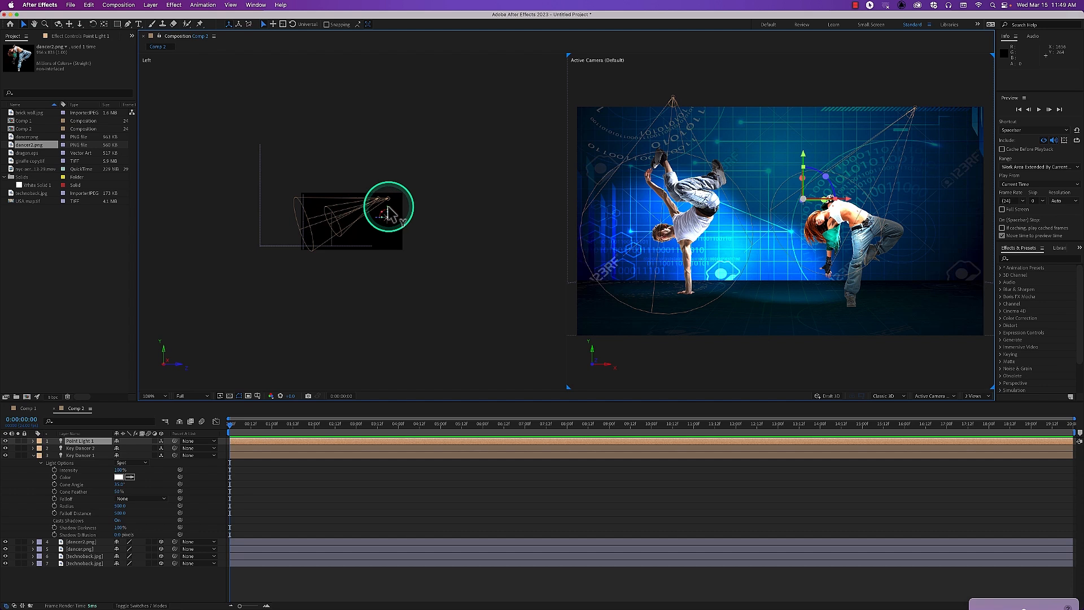
left_click_drag(387, 212, 392, 195)
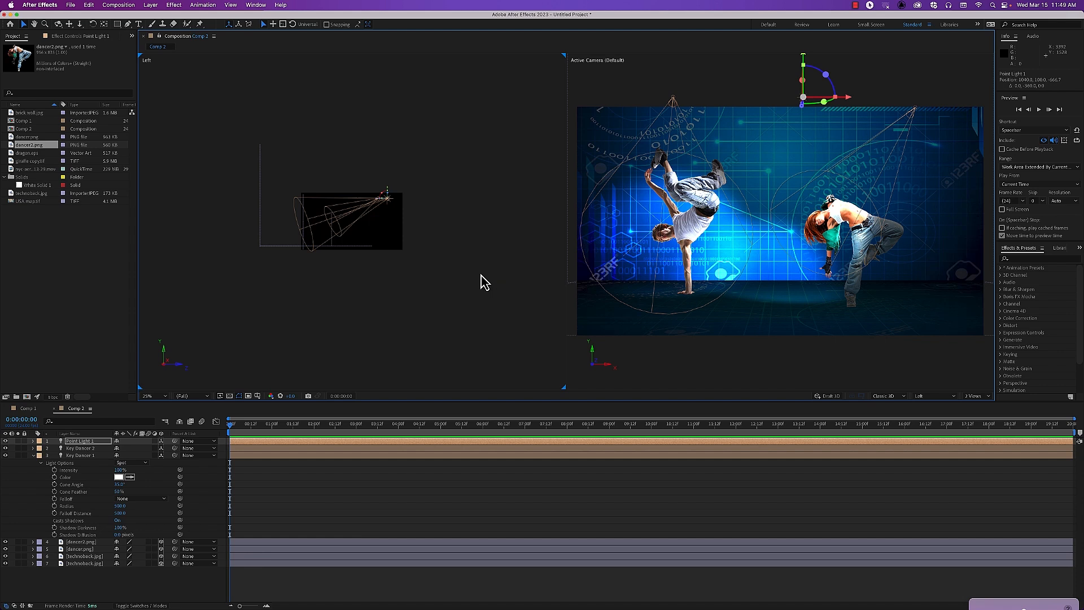
Add another light of type Spot with shadow casting on
key("super+alt+shift+l")
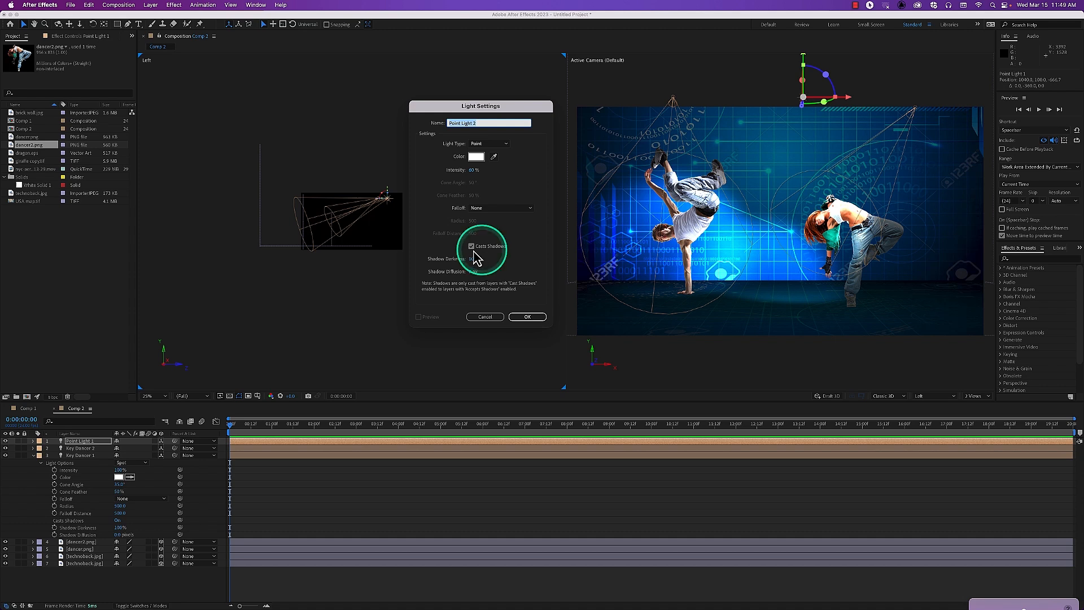
left_click(487, 145)
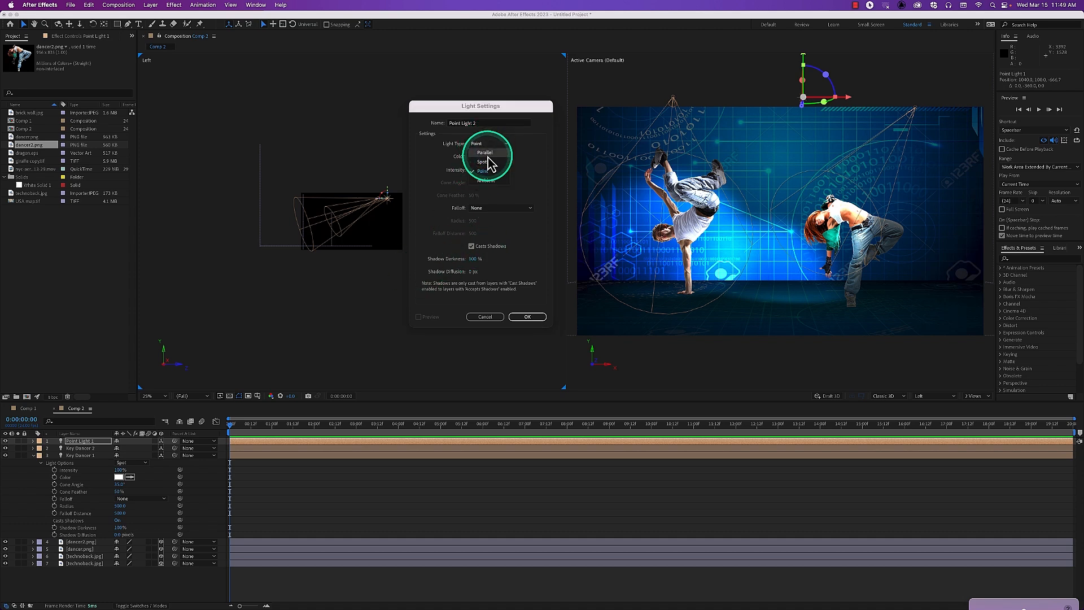
left_click(486, 163)
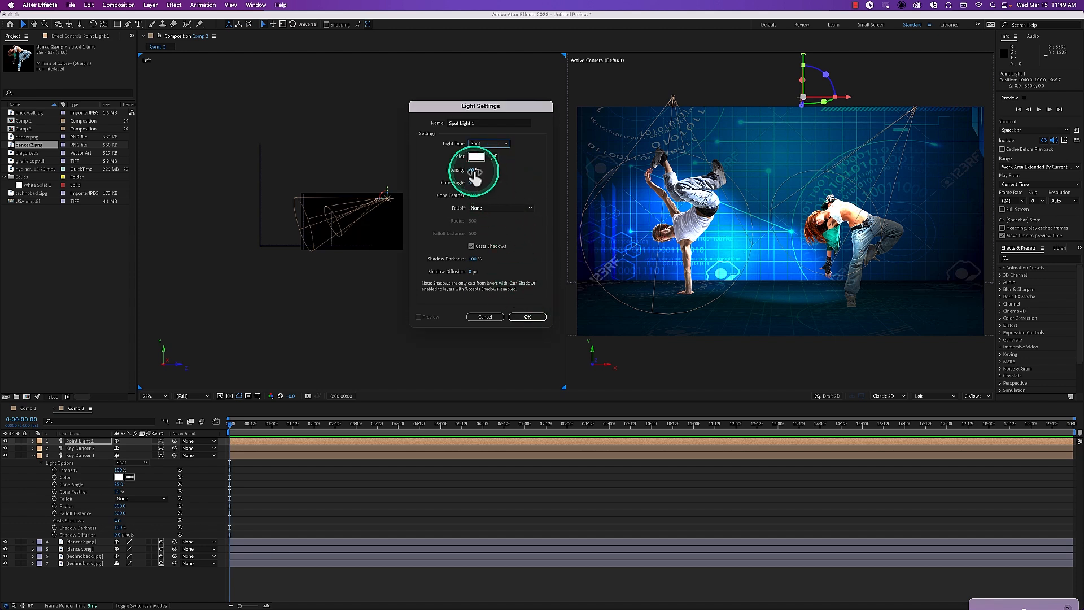
type("0")
key("Return")
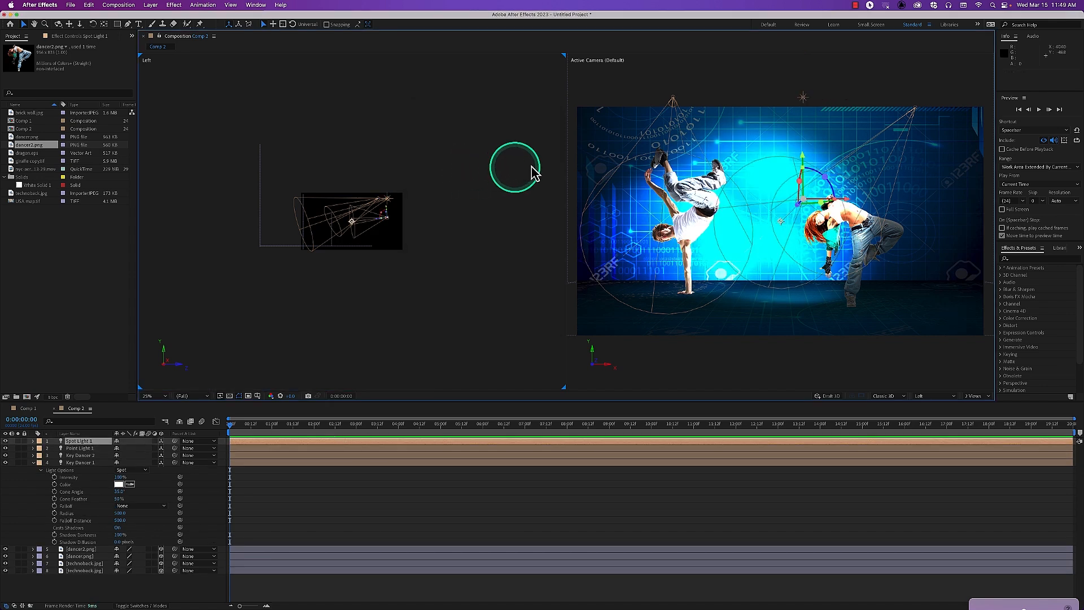
left_click(389, 197)
left_click_drag(377, 199, 266, 201)
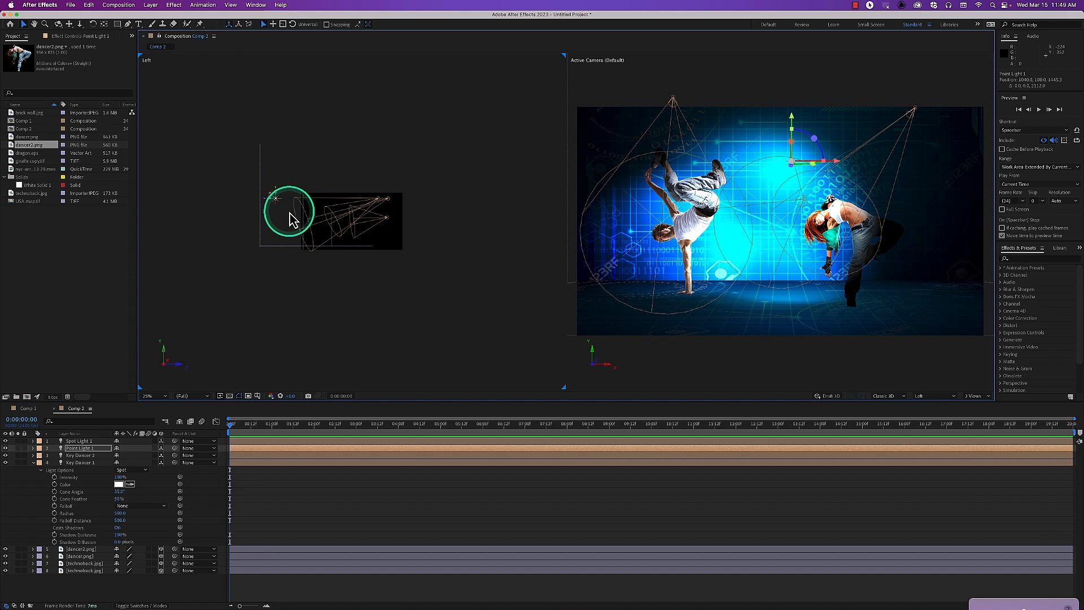
key("super+z")
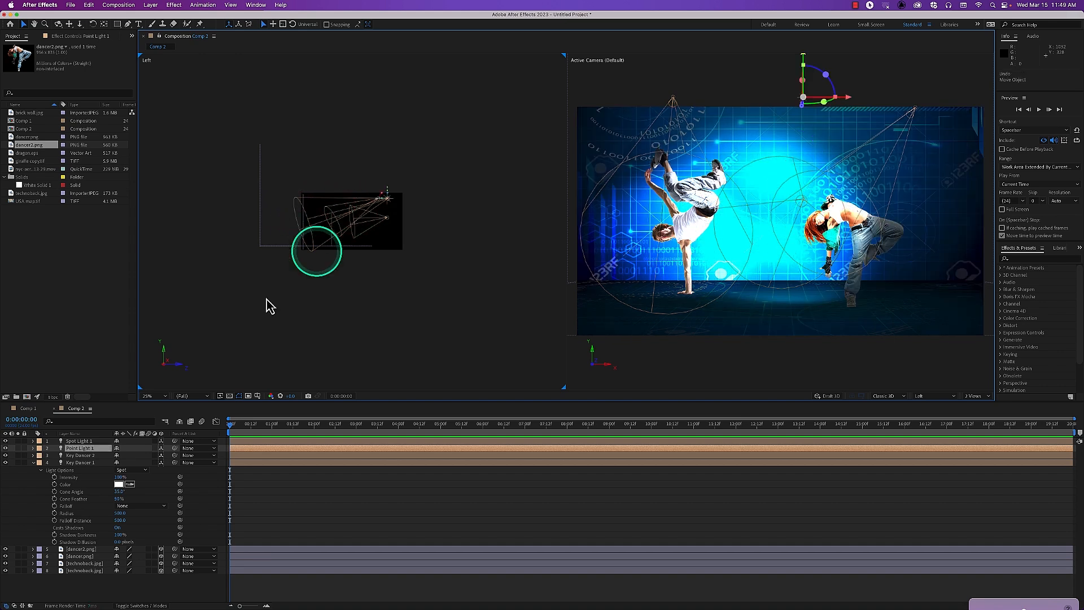
Position the new spot light high behind the dancers, aim it forward and down at them, and rename it Back Dancer 1
left_click(85, 441)
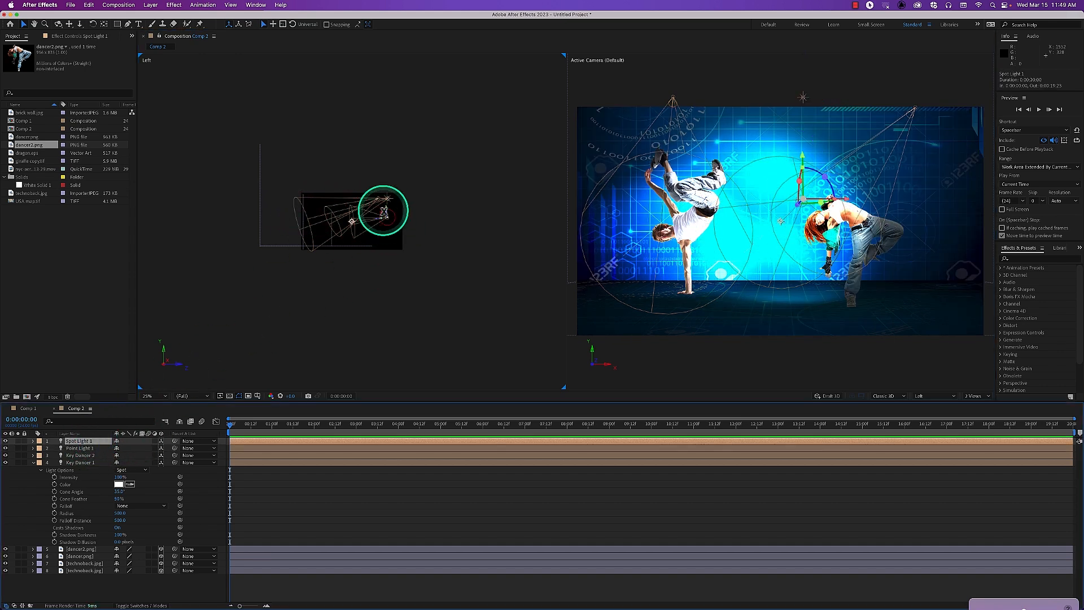
left_click_drag(386, 213, 303, 209)
left_click(100, 442)
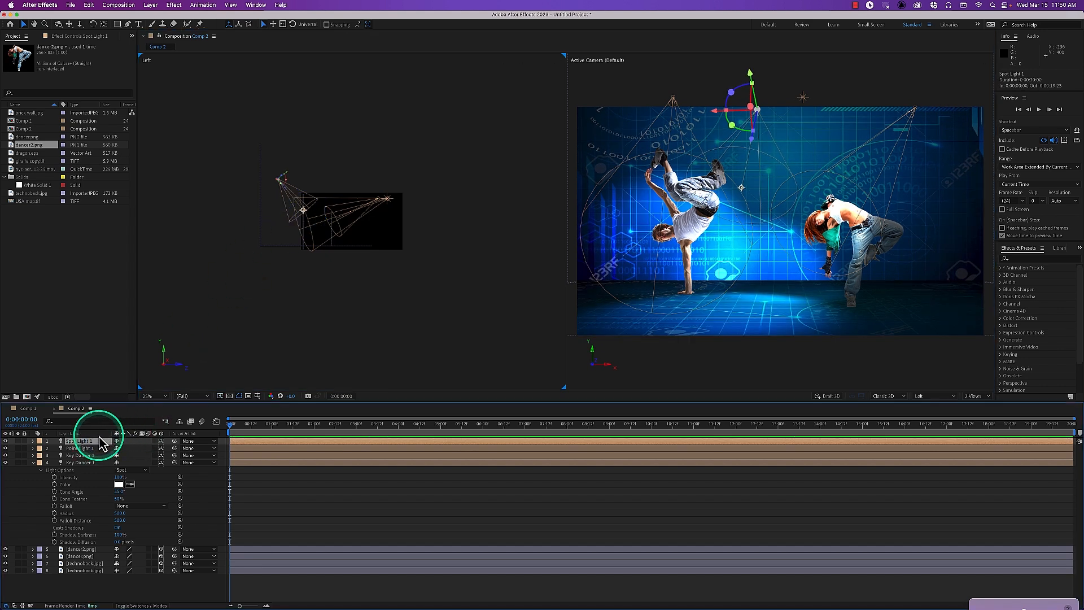
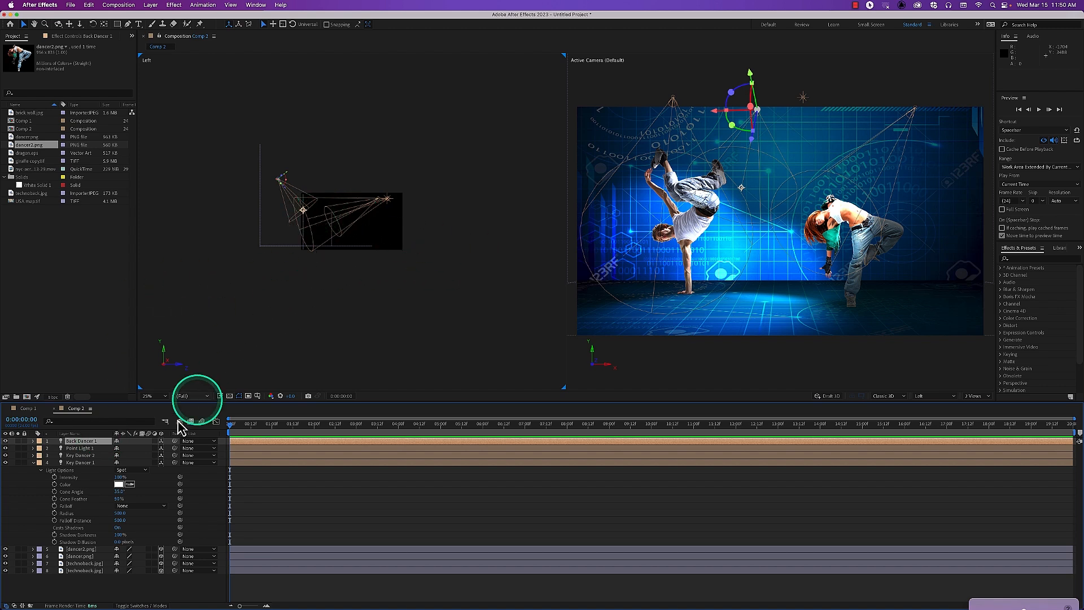
Reveal the light options of Back Dancer 1 and set its cone angle to 30°
key("a")
key("a")
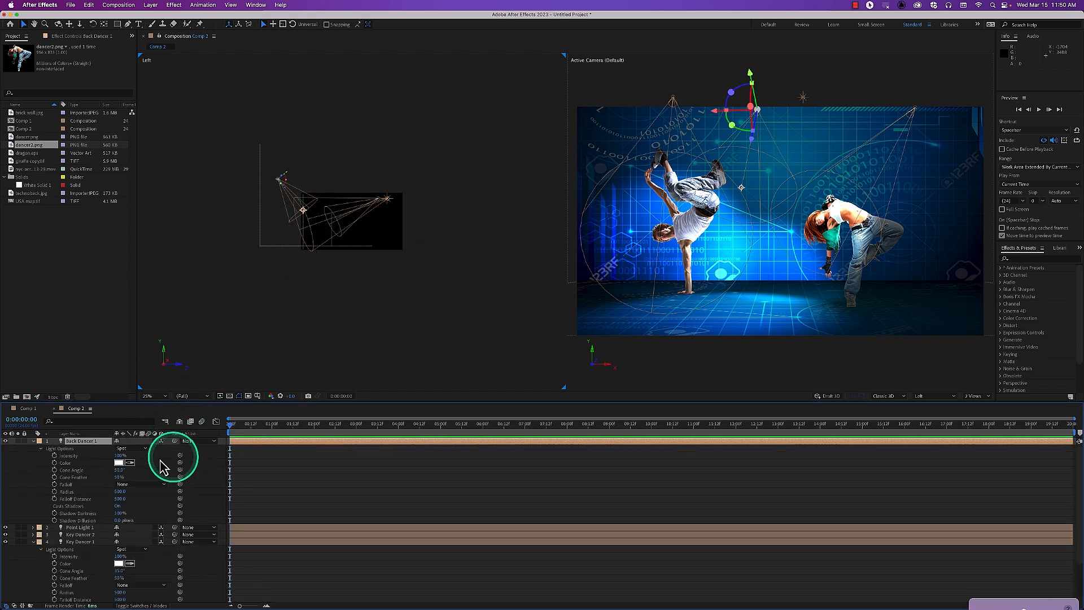
left_click(120, 470)
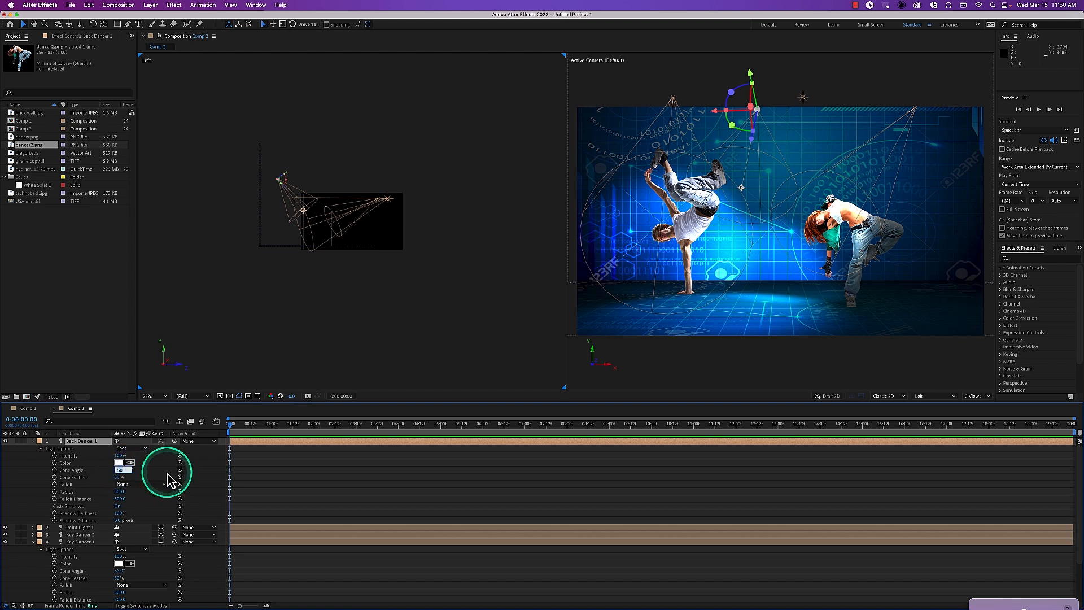
type("30")
key("Return")
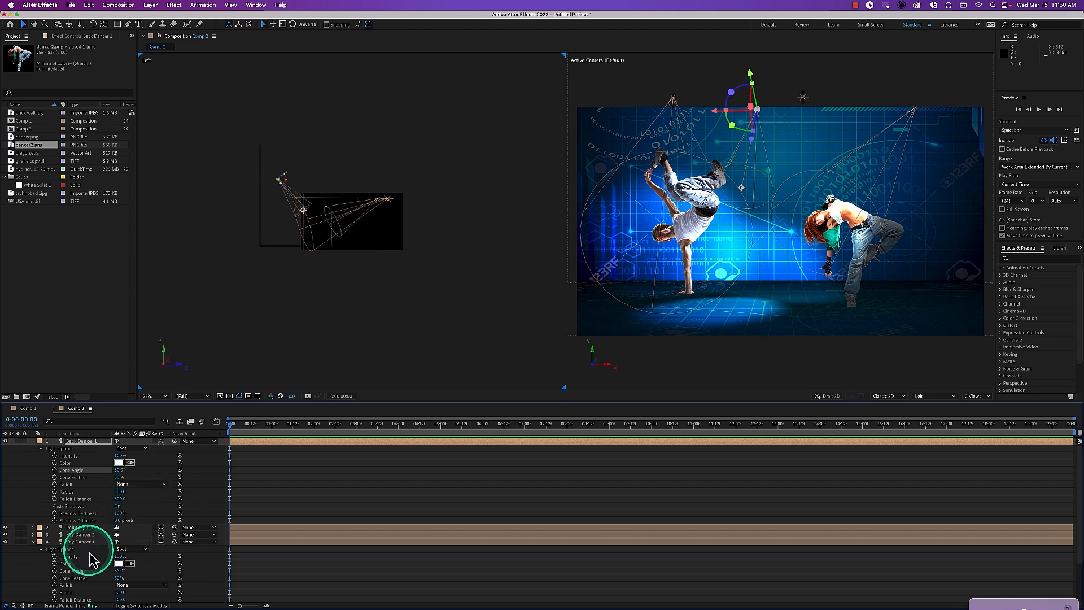
Reveal the material options of the dancer.png layer and turn its Casts Shadows option on
scroll(89, 554, "down", 4)
left_click(88, 584)
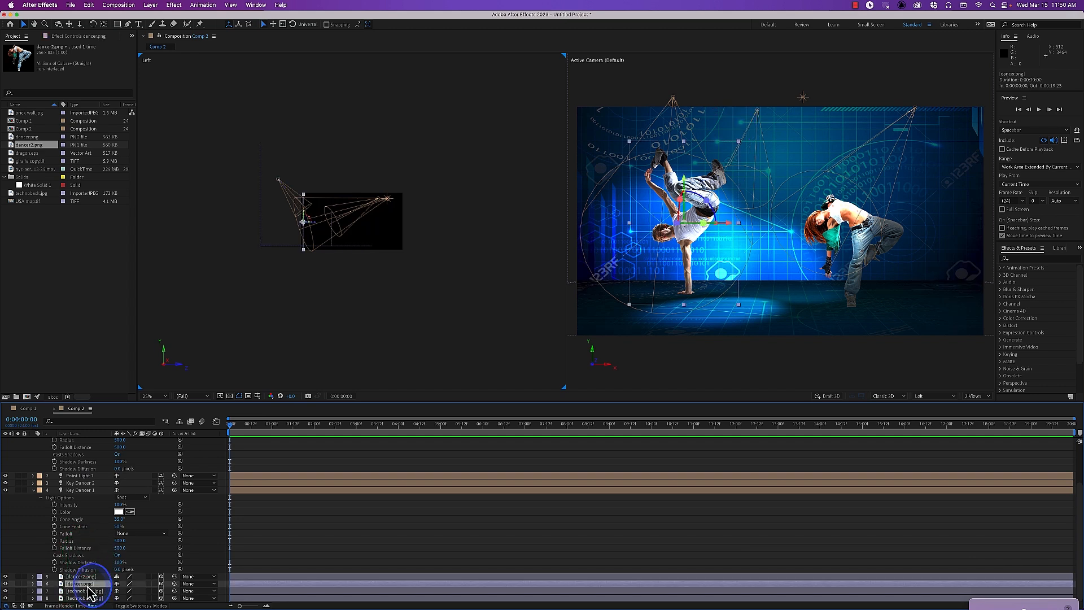
key("a")
key("a")
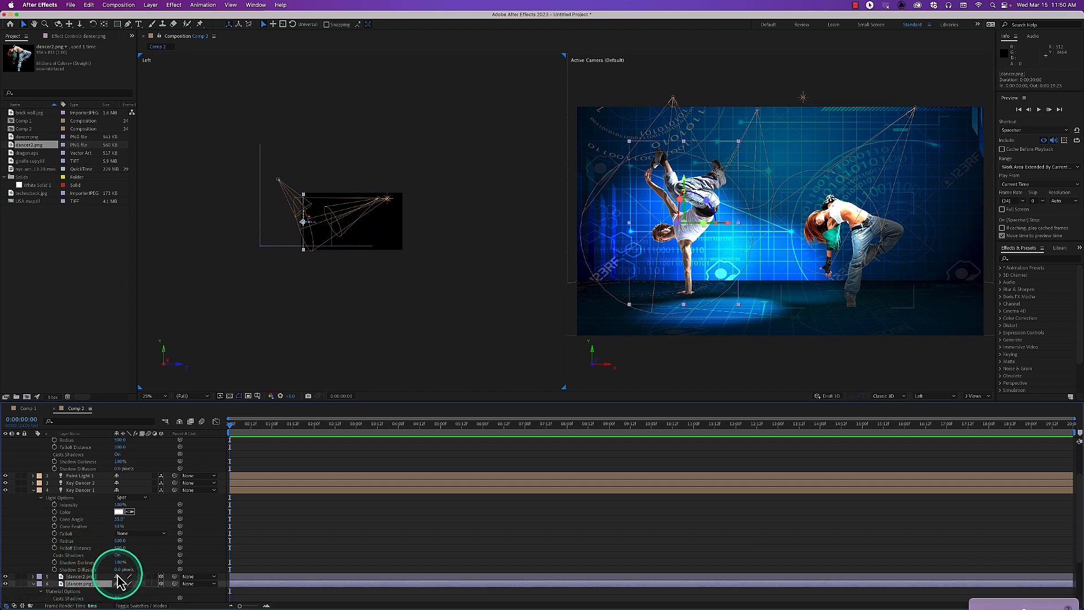
scroll(112, 573, "down", 6)
left_click(119, 530)
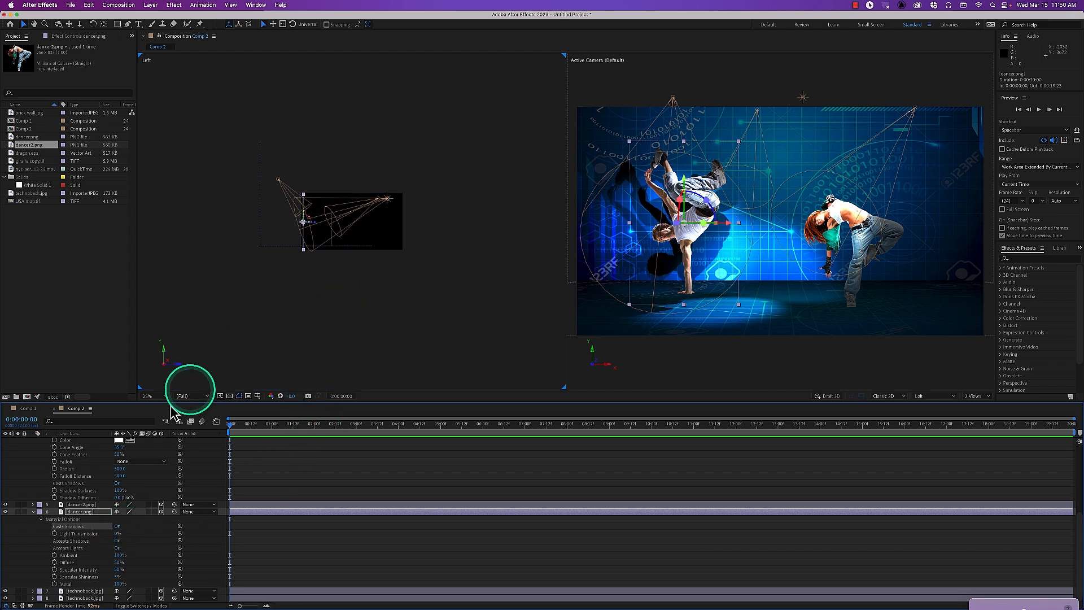
Duplicate the Back Dancer 1 light, place the copy behind the second dancer using the Top view, and aim its point of interest at that dancer
scroll(35, 519, "up", 5)
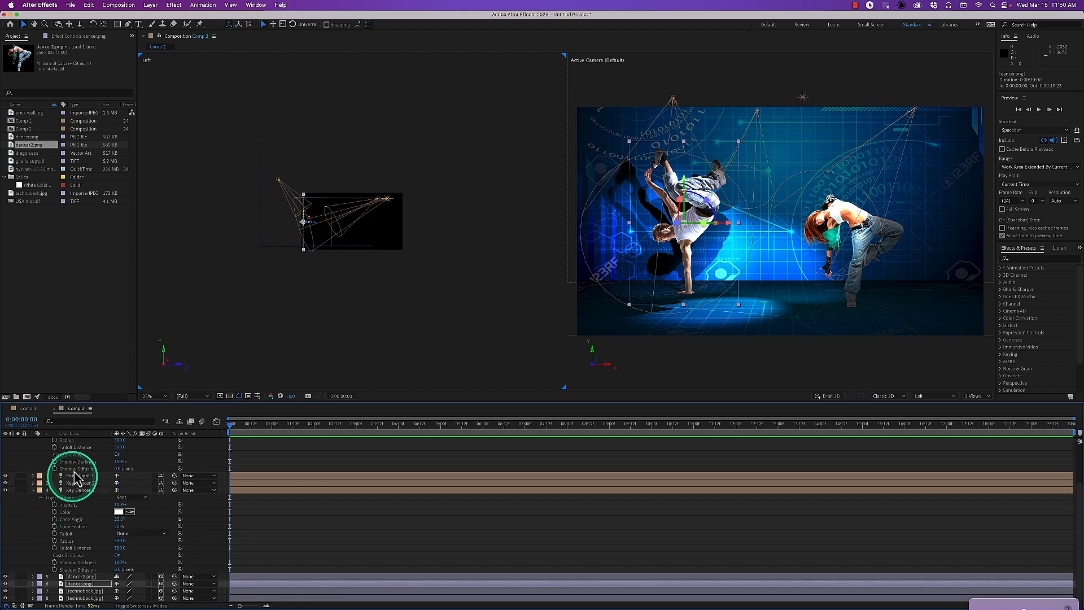
left_click(80, 442)
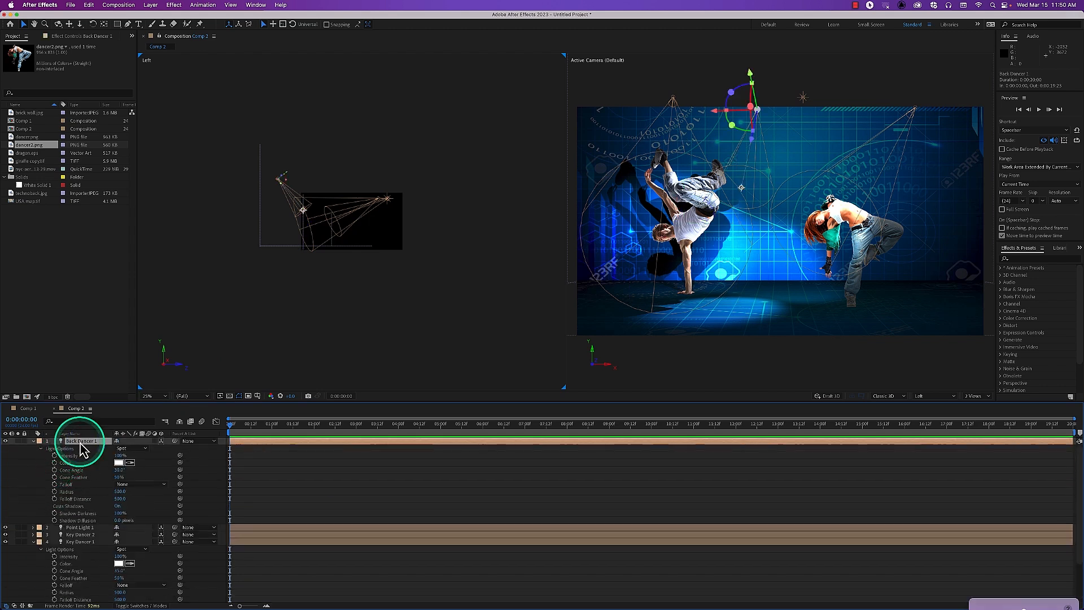
key("super+d")
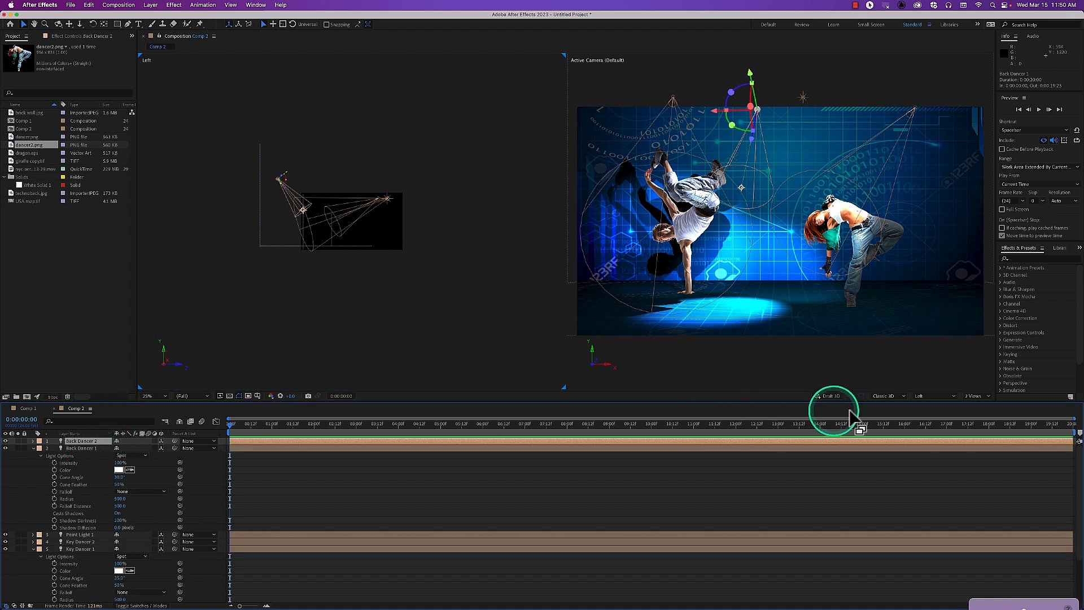
left_click(935, 396)
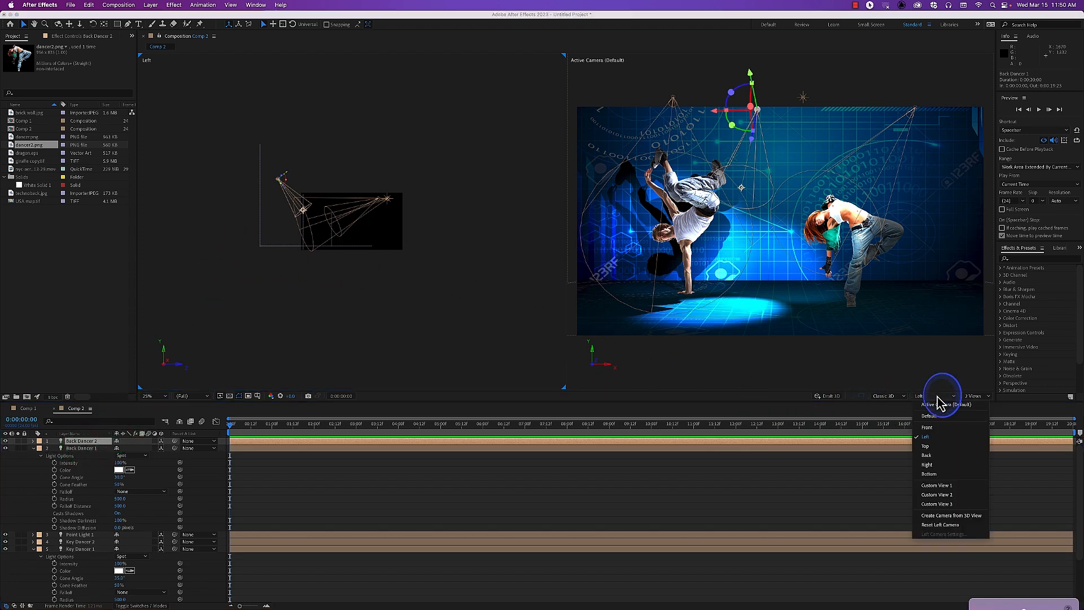
left_click(931, 446)
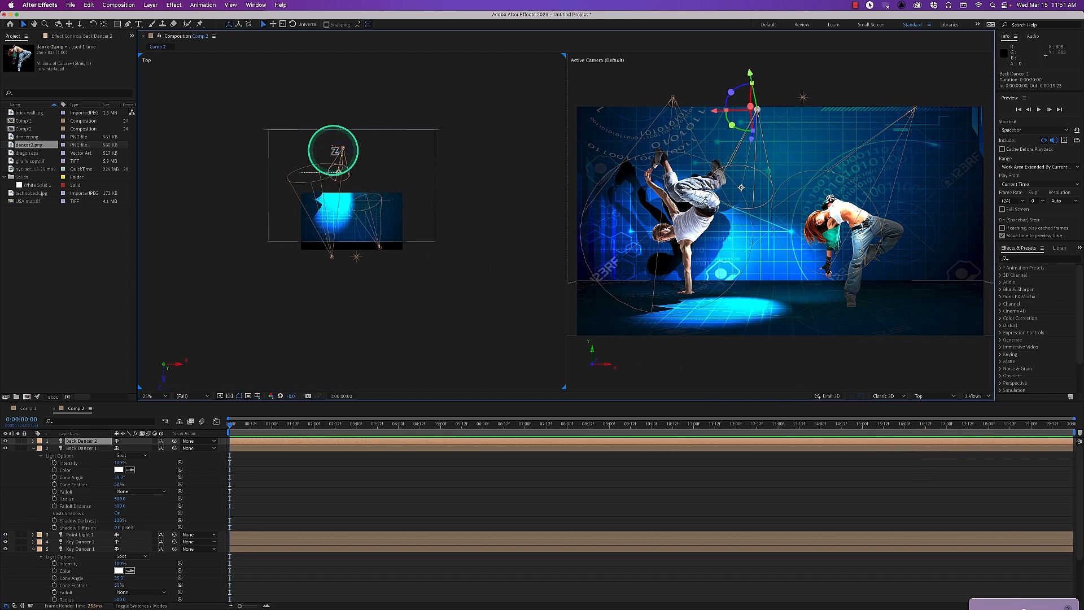
left_click_drag(336, 153, 372, 206)
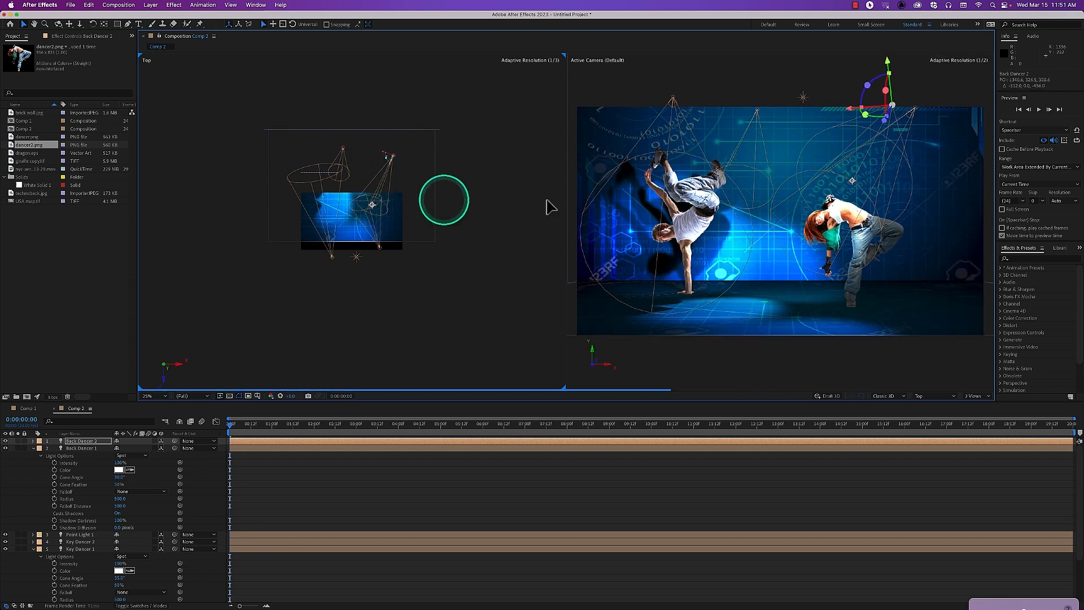
left_click_drag(852, 181, 842, 214)
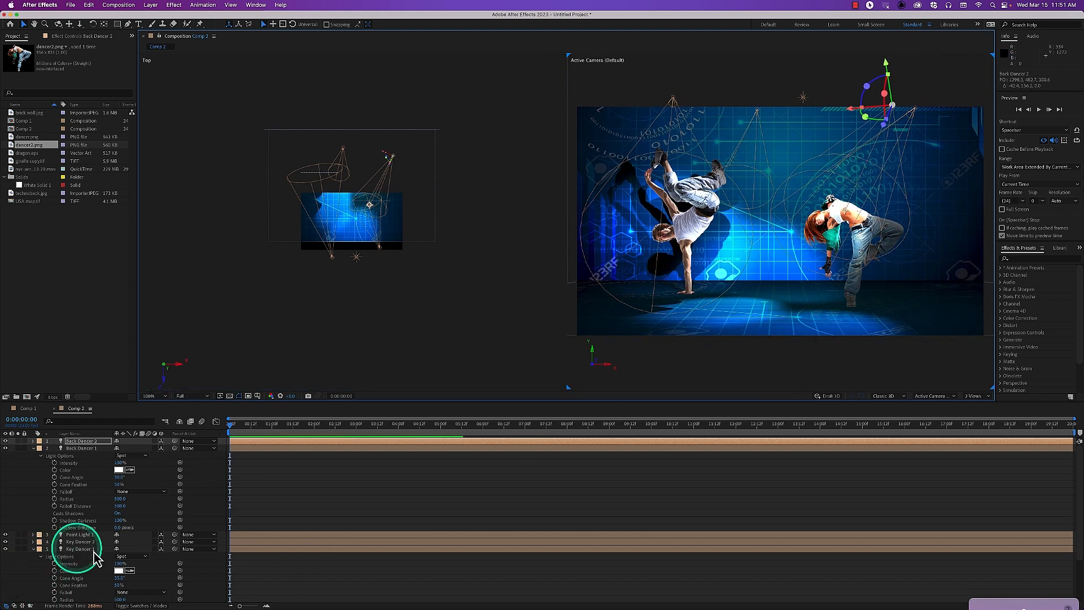
Reveal the material options of the dancer2.png layer and turn its Casts Shadows option on
scroll(94, 547, "down", 3)
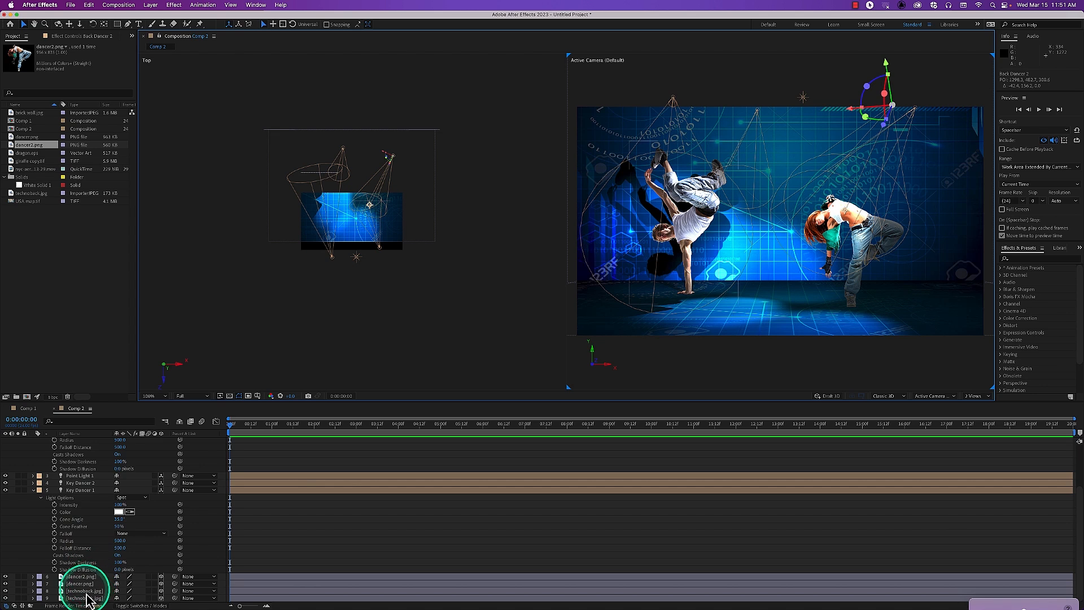
left_click(90, 577)
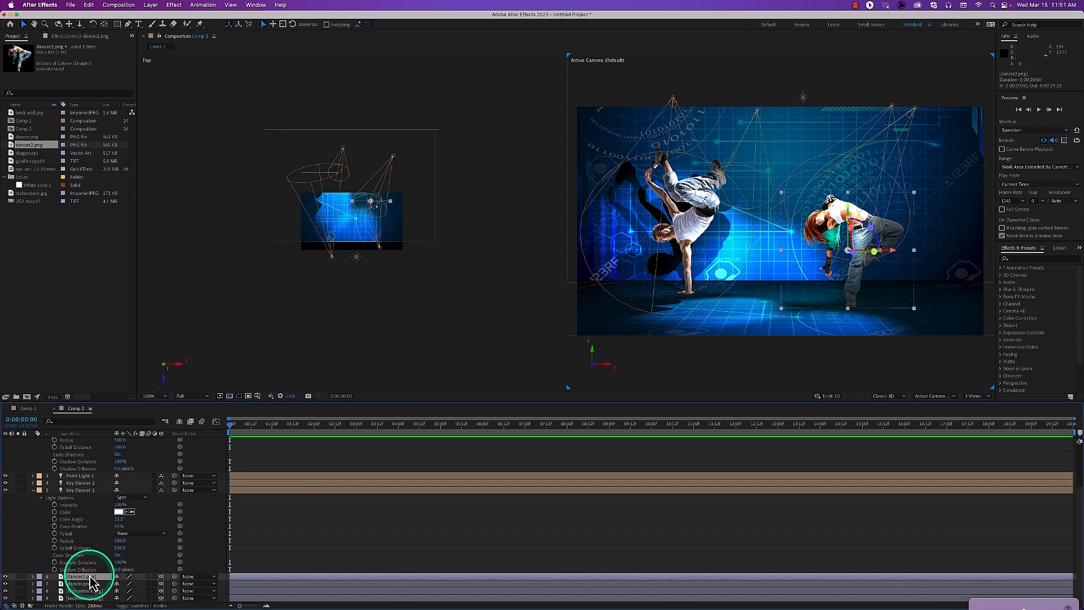
key("a")
key("a")
left_click(116, 592)
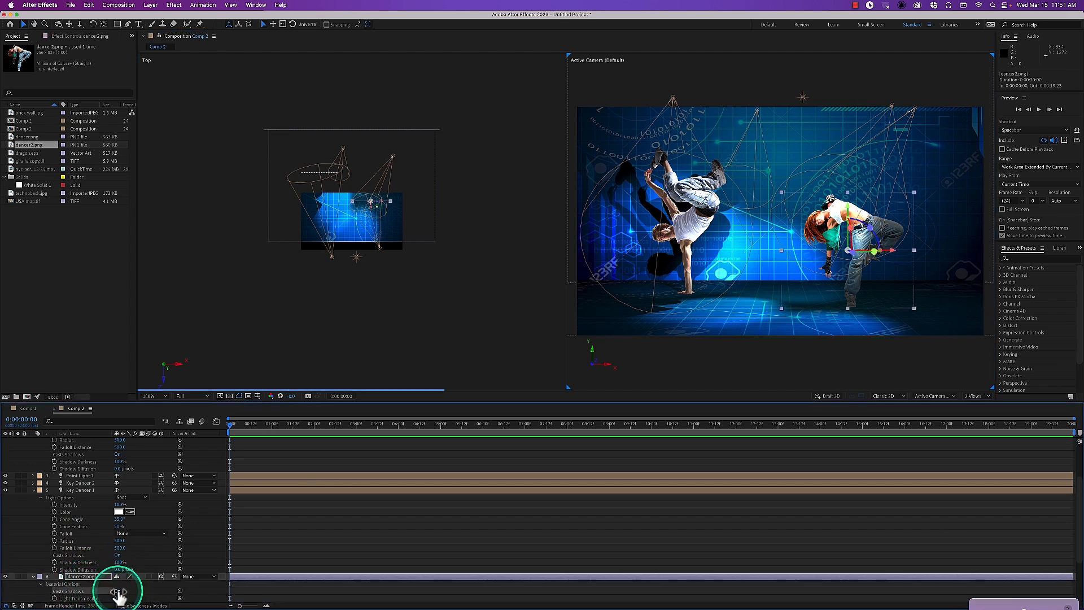
Collapse the expanded properties of the Key Dancer 1, dancer2.png and Back Dancer 1 layers
left_click(34, 490)
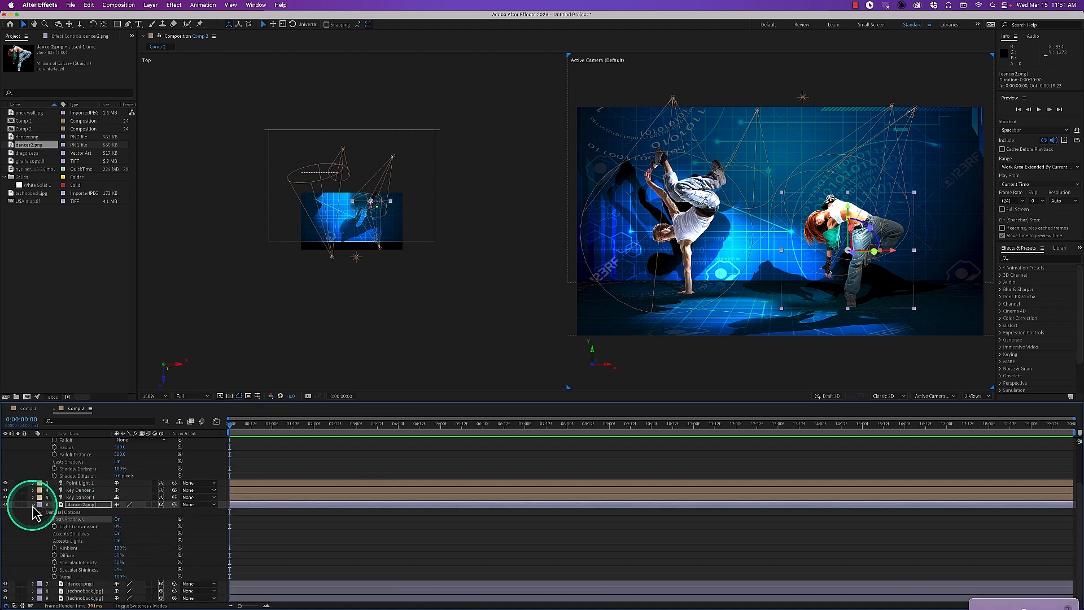
left_click(33, 505)
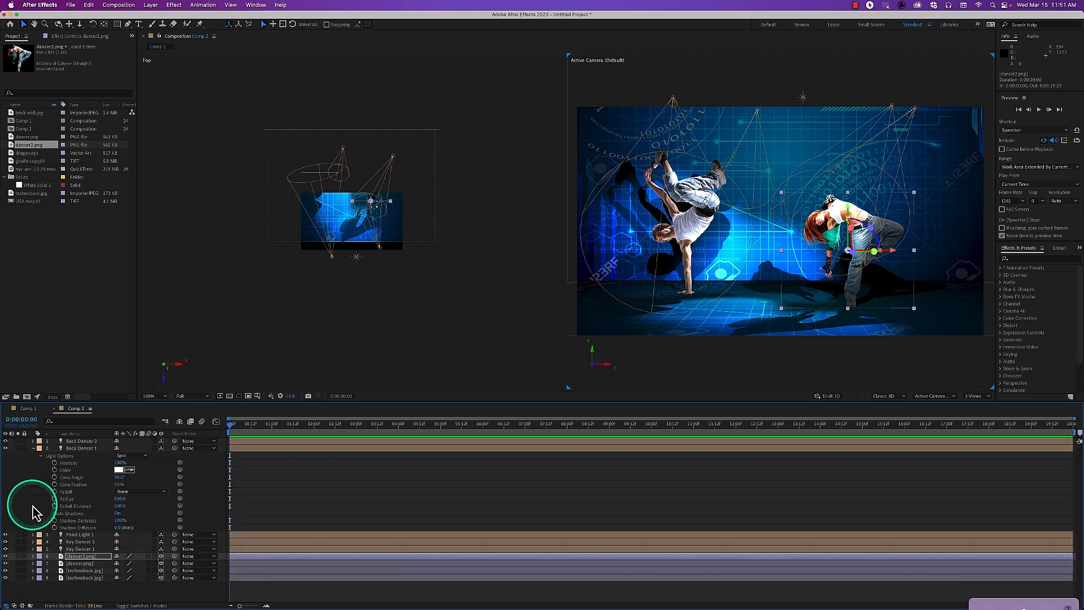
left_click(33, 448)
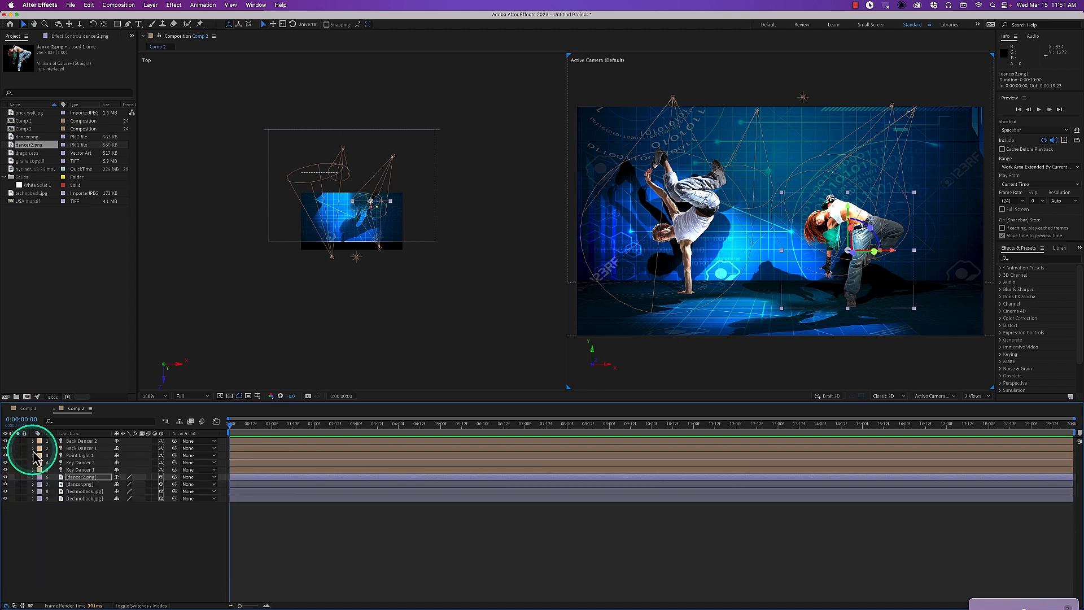
left_click(86, 441)
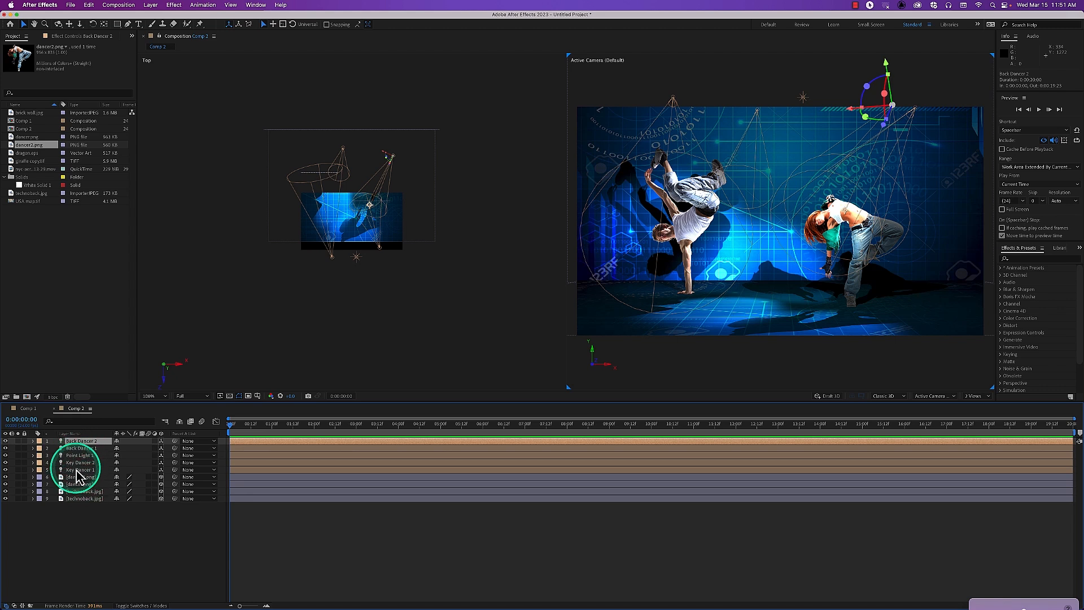
Reveal the light options of both key lights and set the Key Dancer 2 color to magenta E31BE9
left_click(79, 469)
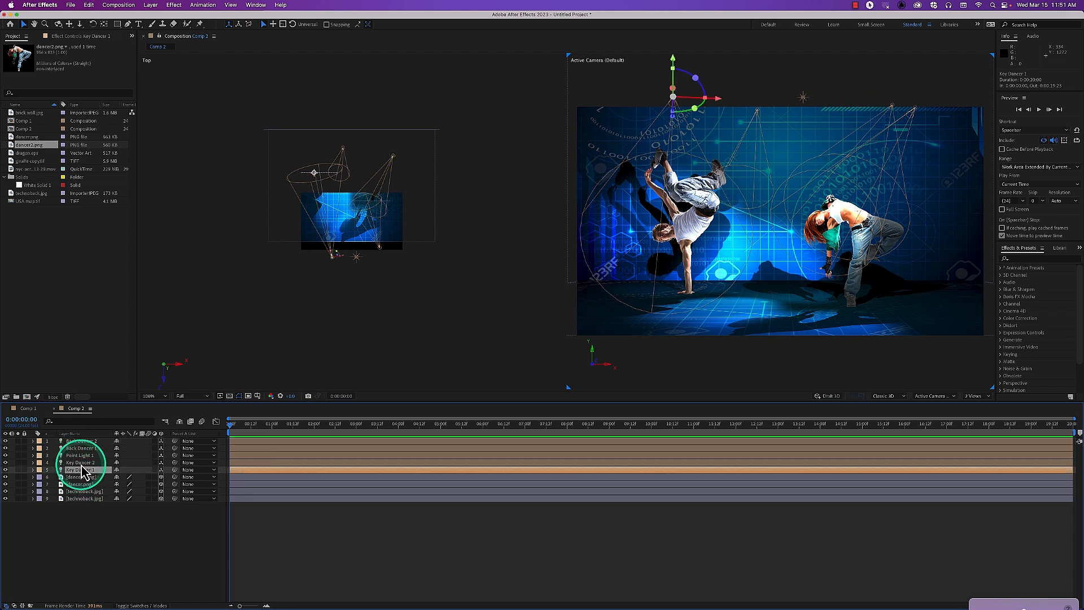
left_click(84, 462, "shift")
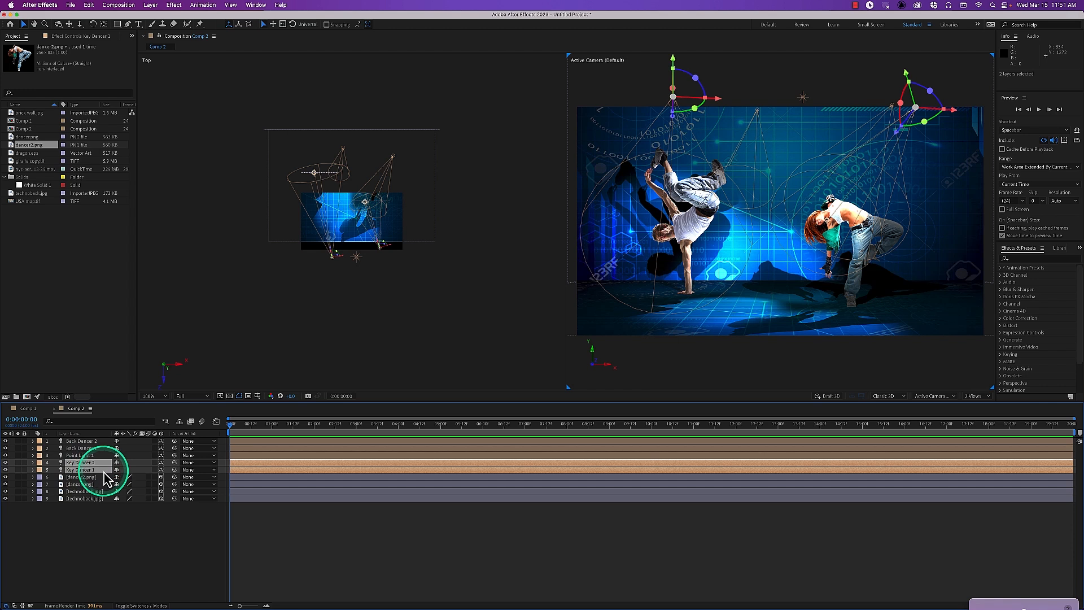
key("a")
key("a")
left_click(152, 497)
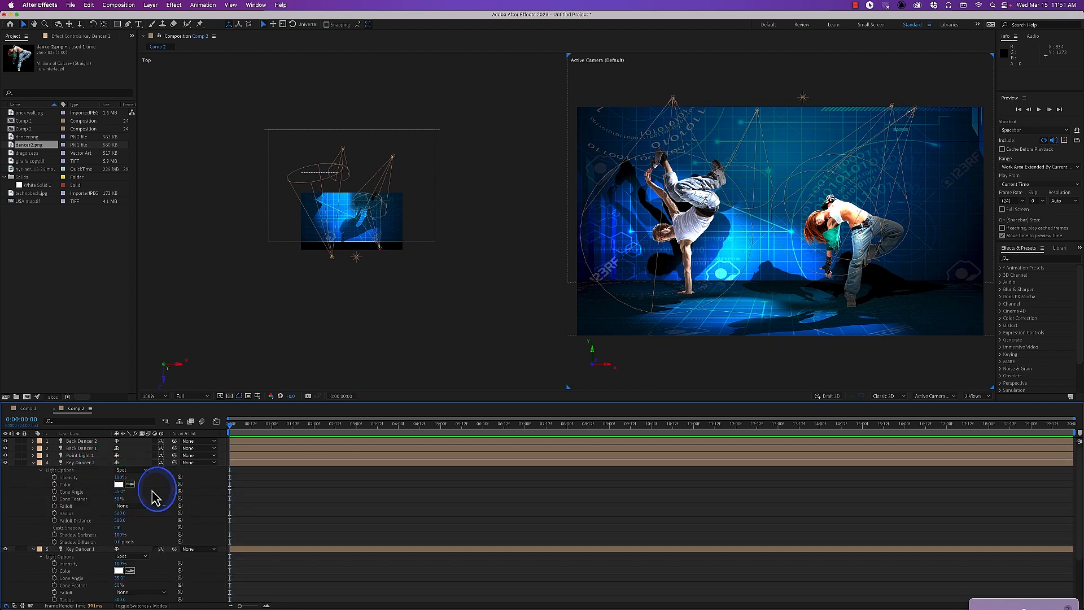
left_click(120, 484)
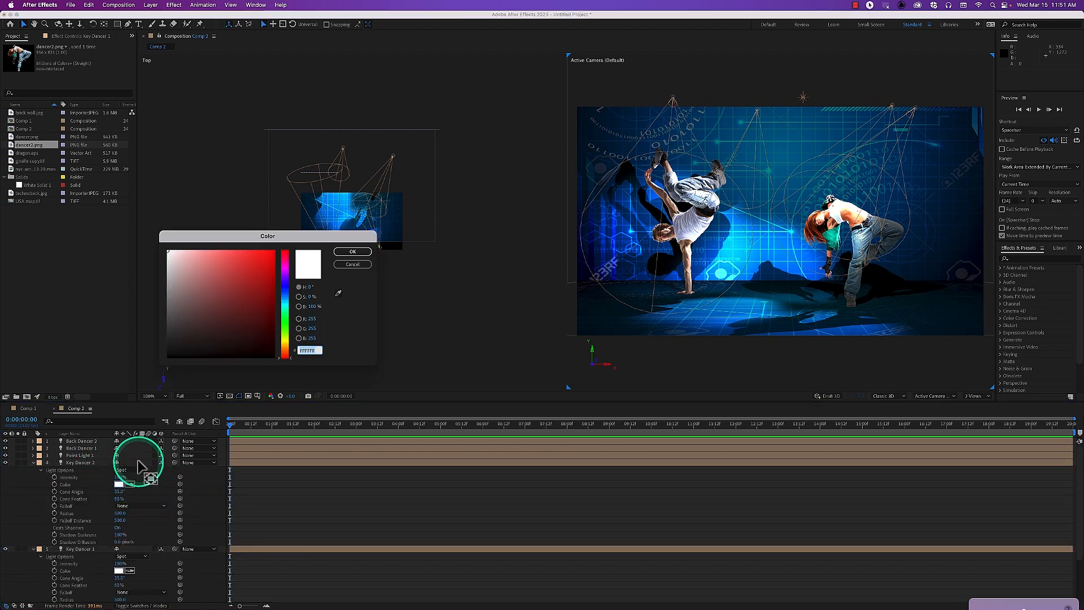
left_click(285, 269)
left_click(261, 260)
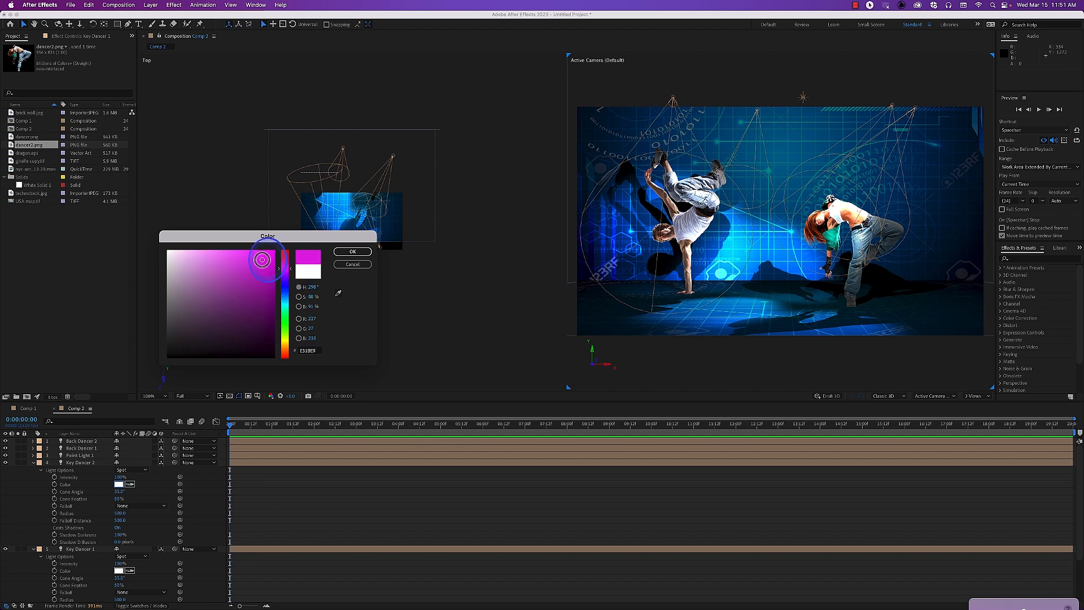
left_click(352, 252)
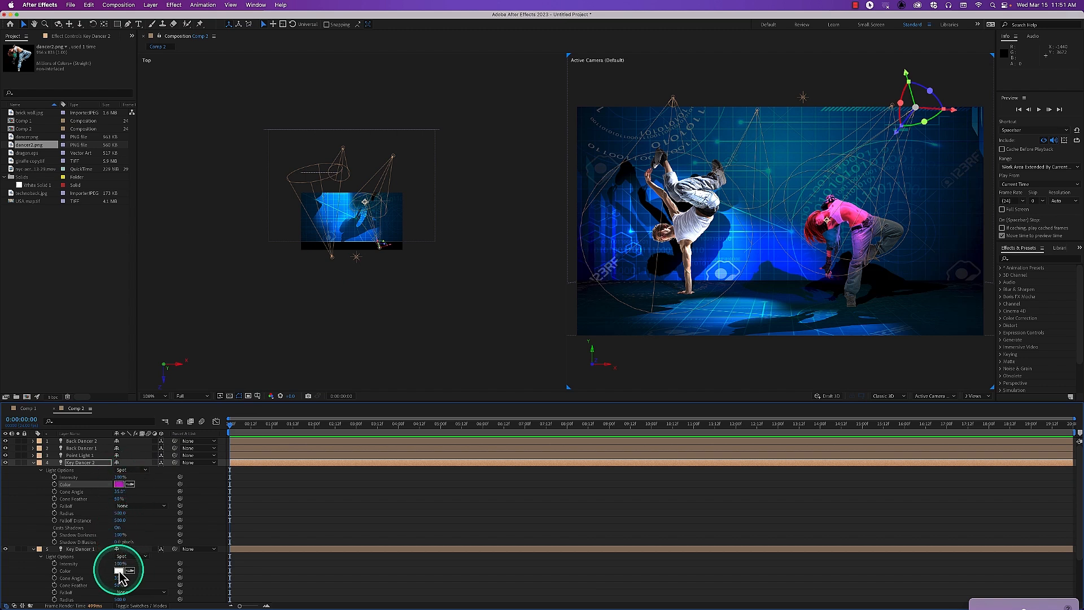
Change the light color of Key Dancer 1 to a saturated blue
left_click(118, 571)
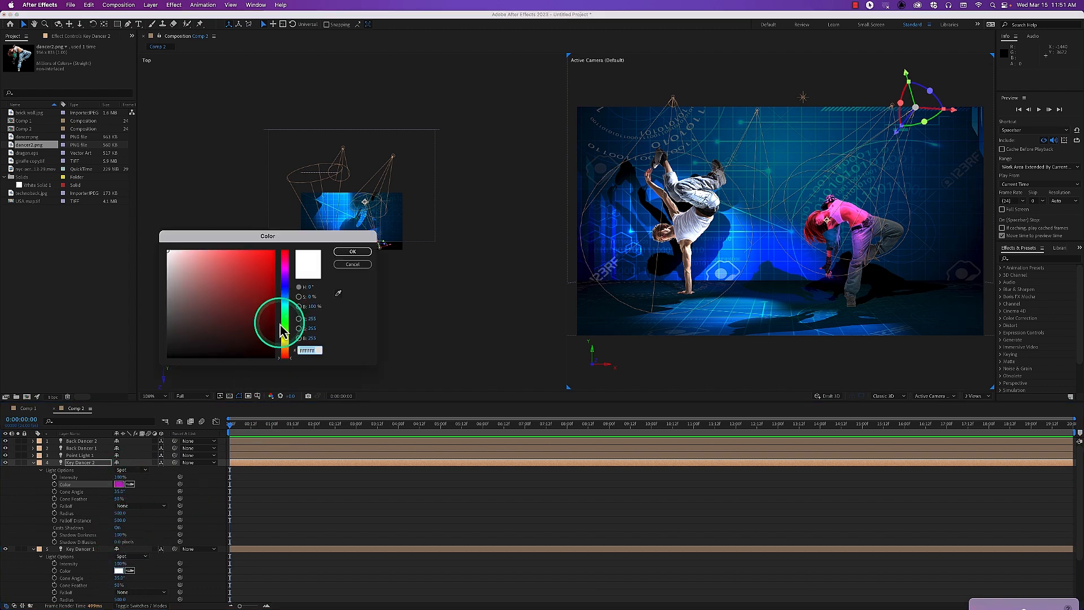
left_click(285, 289)
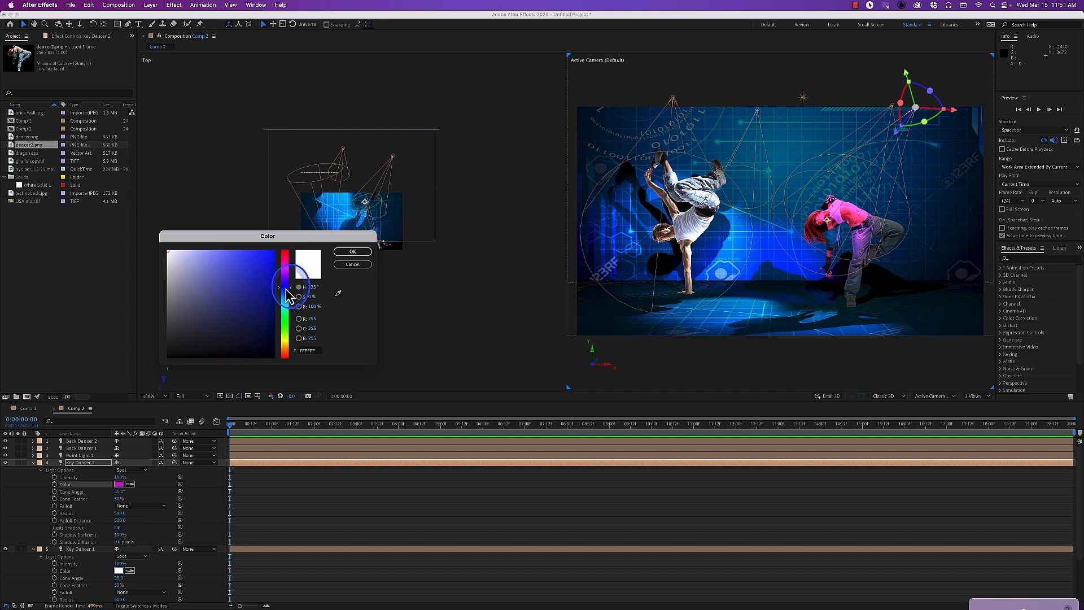
left_click_drag(269, 280, 249, 251)
left_click(353, 252)
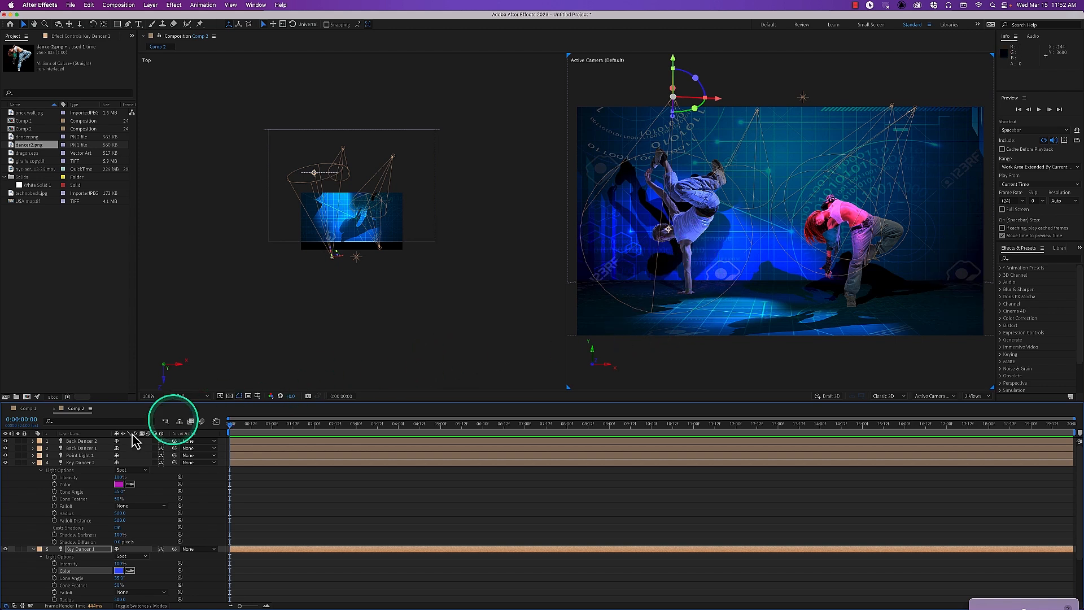
Collapse Key Dancer 2 and reveal the light options of both Back Dancer 1 and Back Dancer 2
left_click(34, 462)
left_click(87, 448)
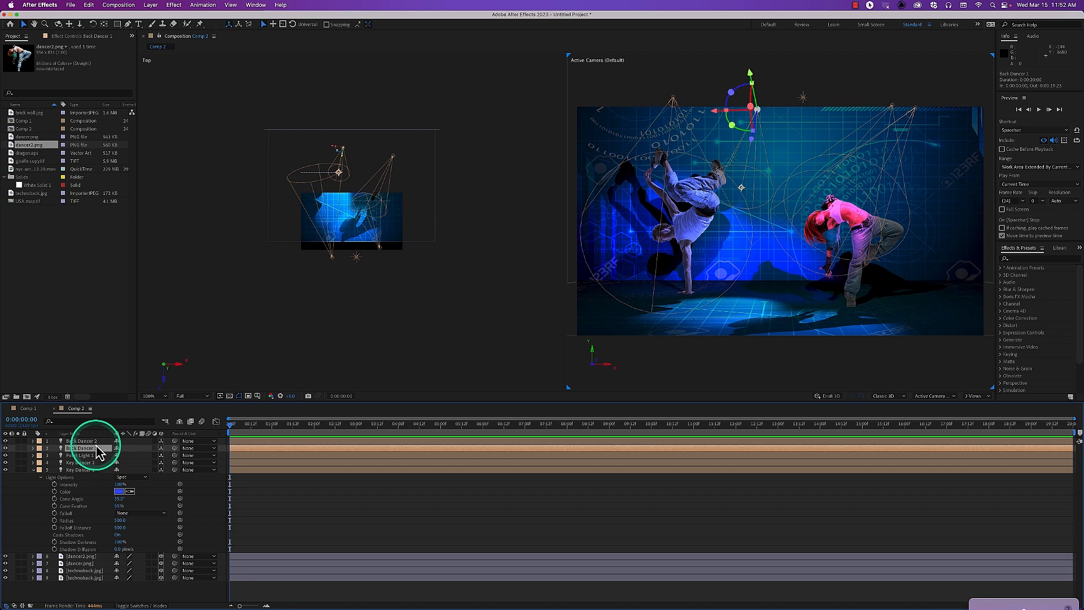
left_click(92, 441, "shift")
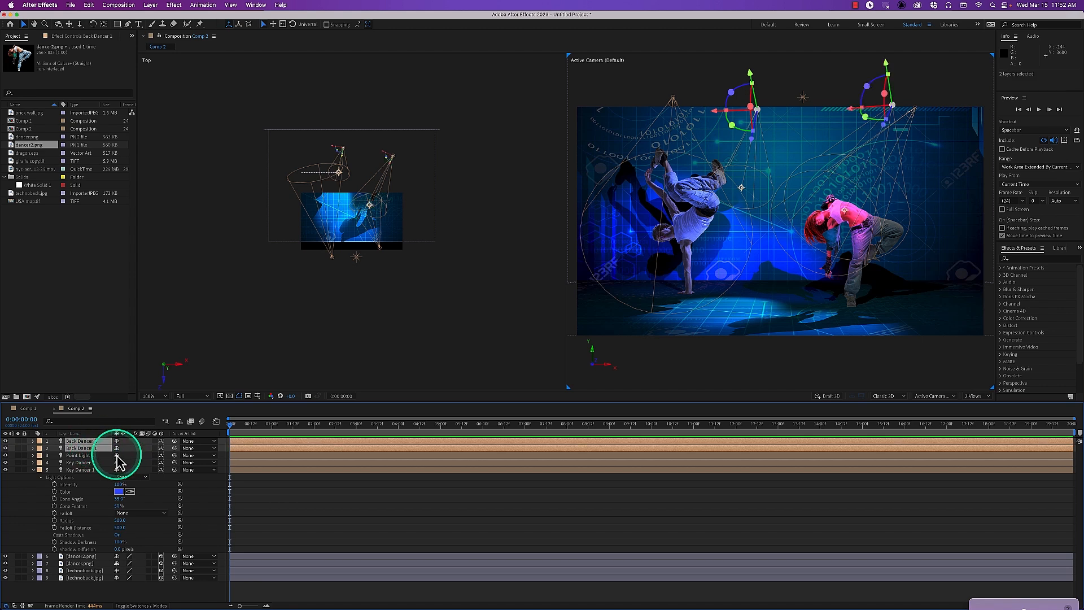
key("a")
key("a")
left_click(119, 462)
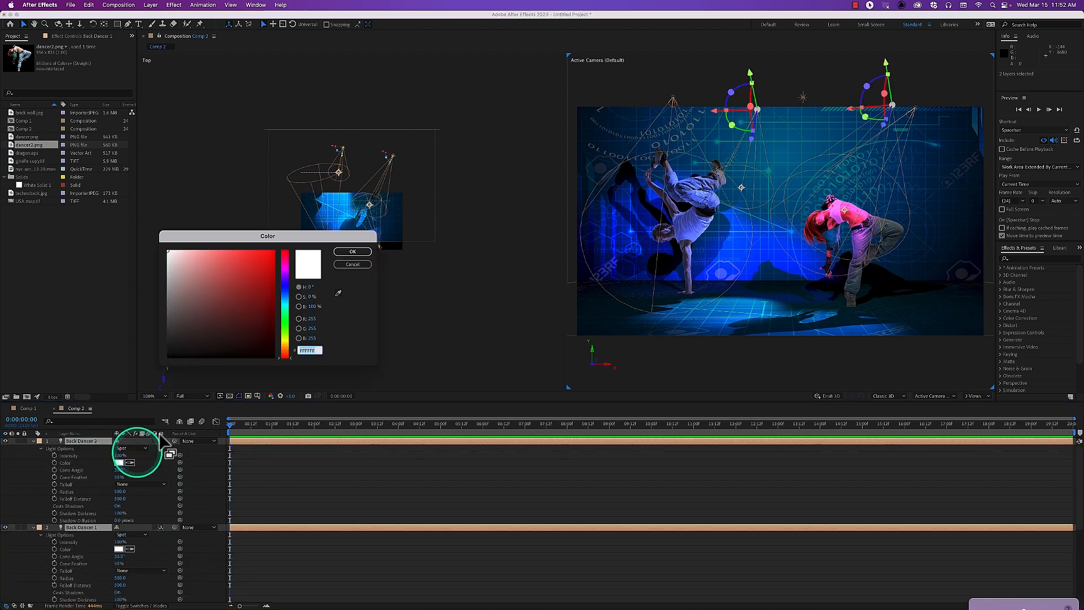
left_click(285, 279)
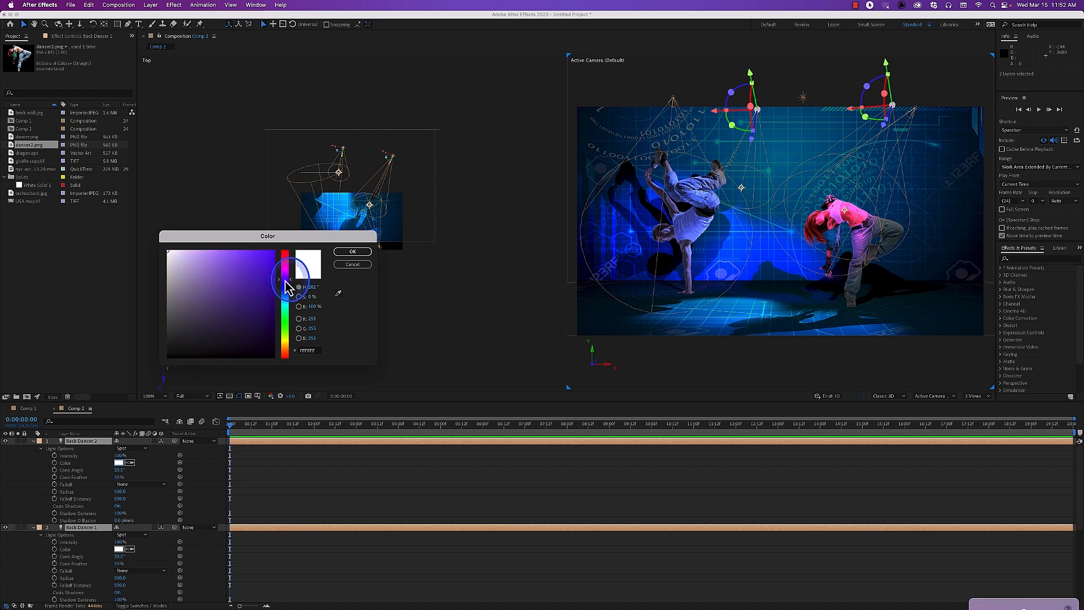
left_click_drag(285, 281, 285, 269)
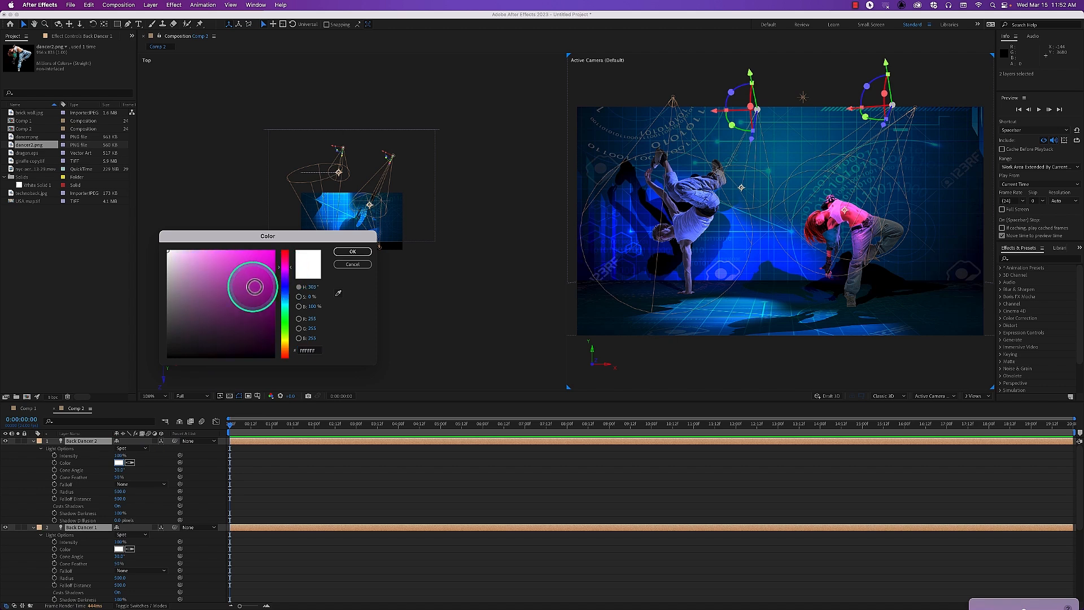
left_click(352, 264)
Change the light color of Back Dancer 2 to blue-violet 6451F8
left_click(118, 463)
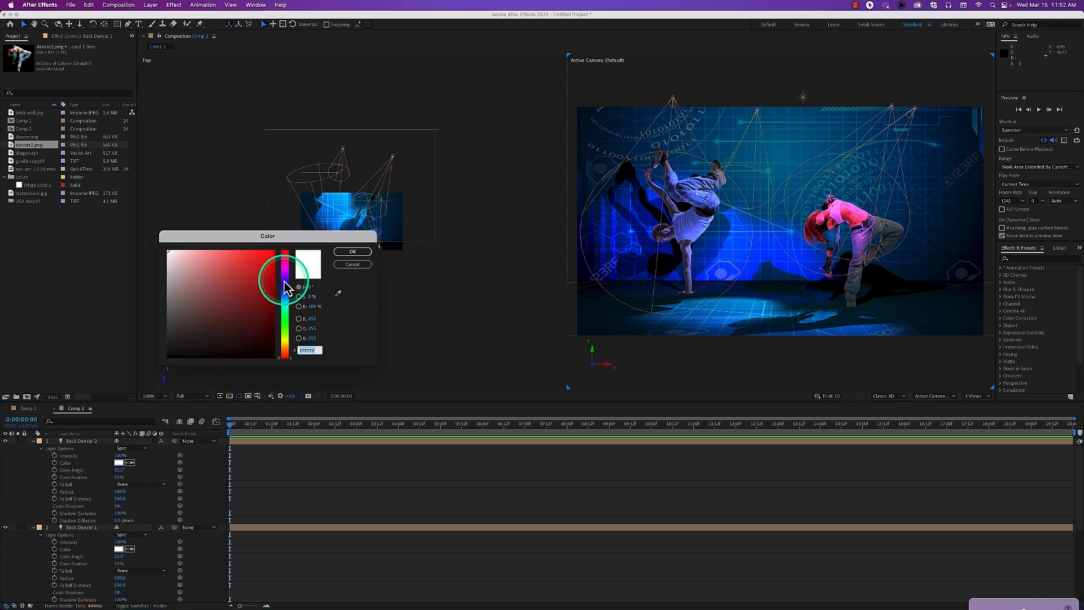
left_click(285, 283)
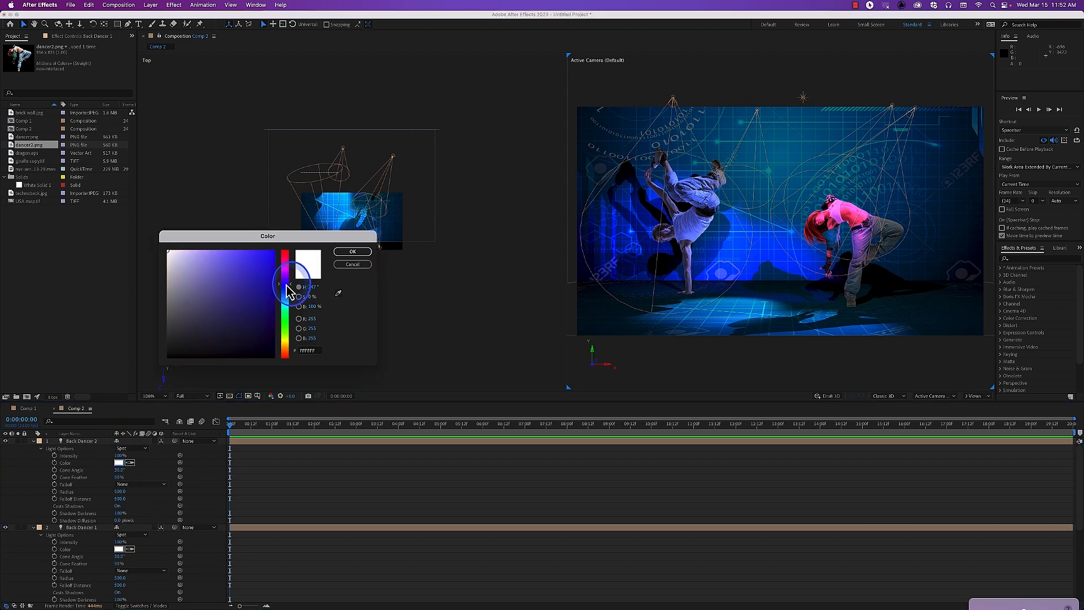
left_click(259, 254)
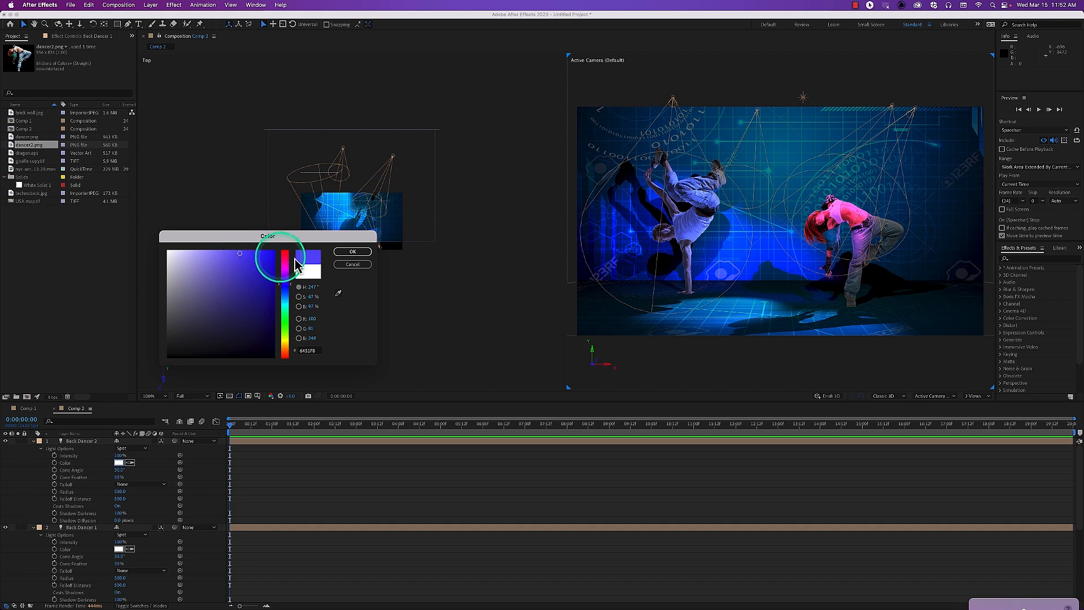
left_click(348, 252)
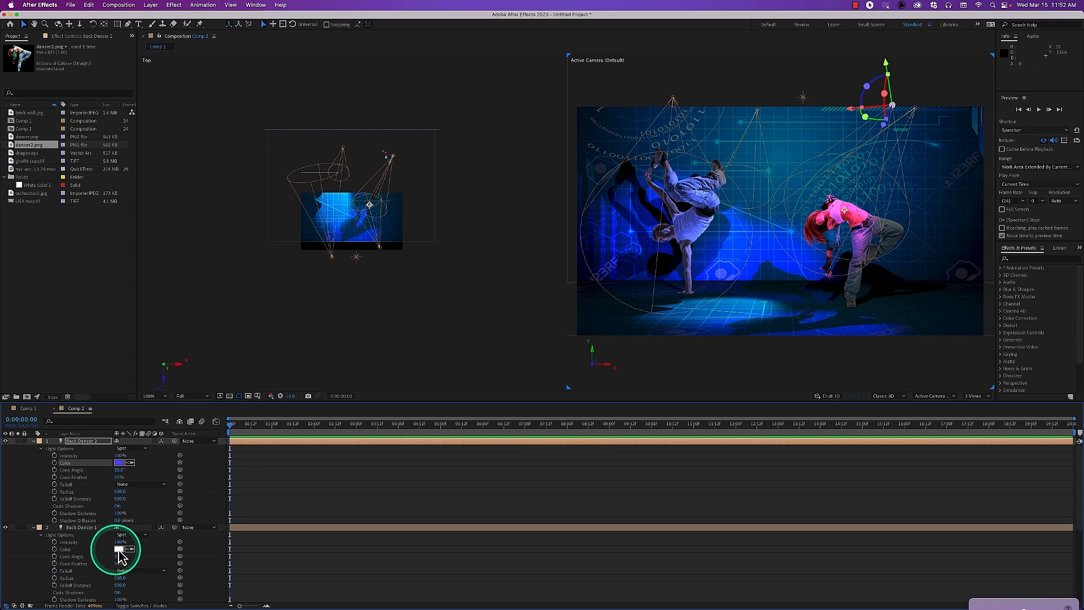
Change the light color of Back Dancer 1 to a saturated red, E40512
left_click(119, 549)
left_click(289, 260)
left_click(270, 261)
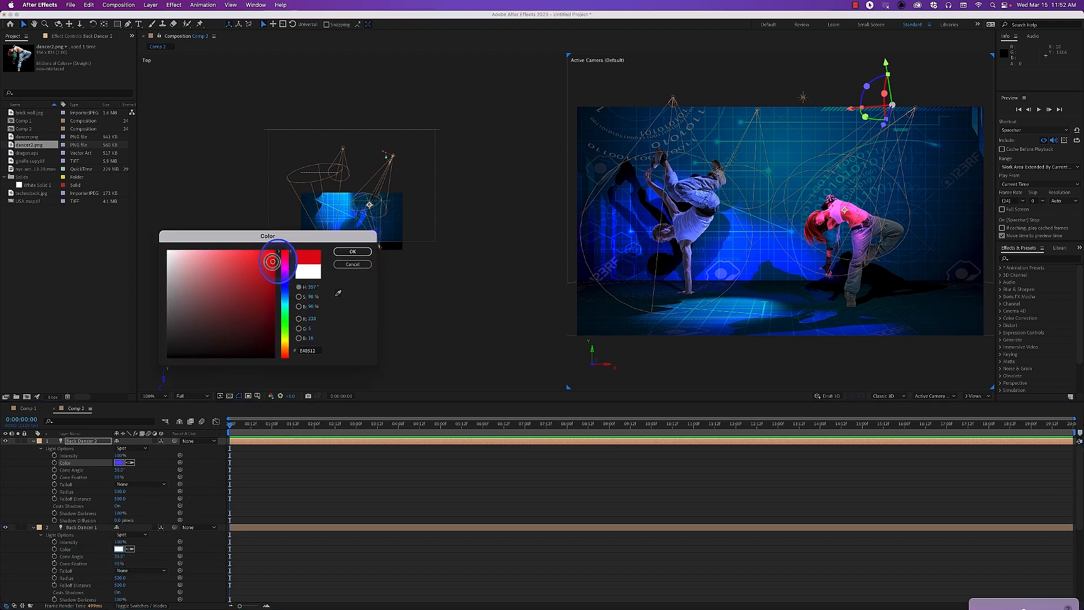
left_click(352, 251)
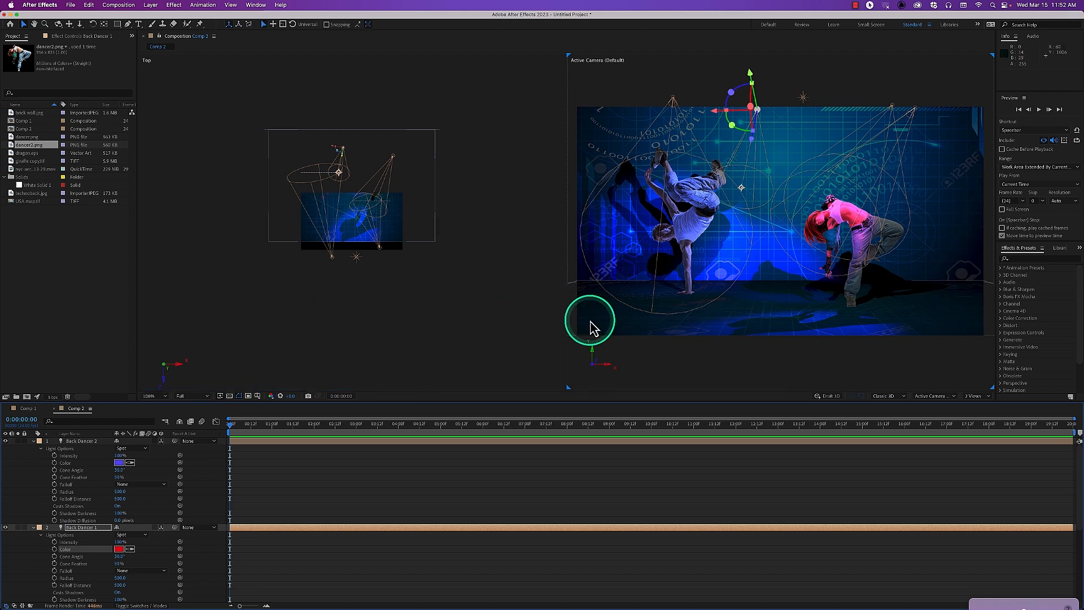
Raise the light intensity of Back Dancer 2 and Back Dancer 1 well above 100% and collapse both layers
left_click_drag(120, 455, 218, 486)
left_click_drag(119, 541, 176, 541)
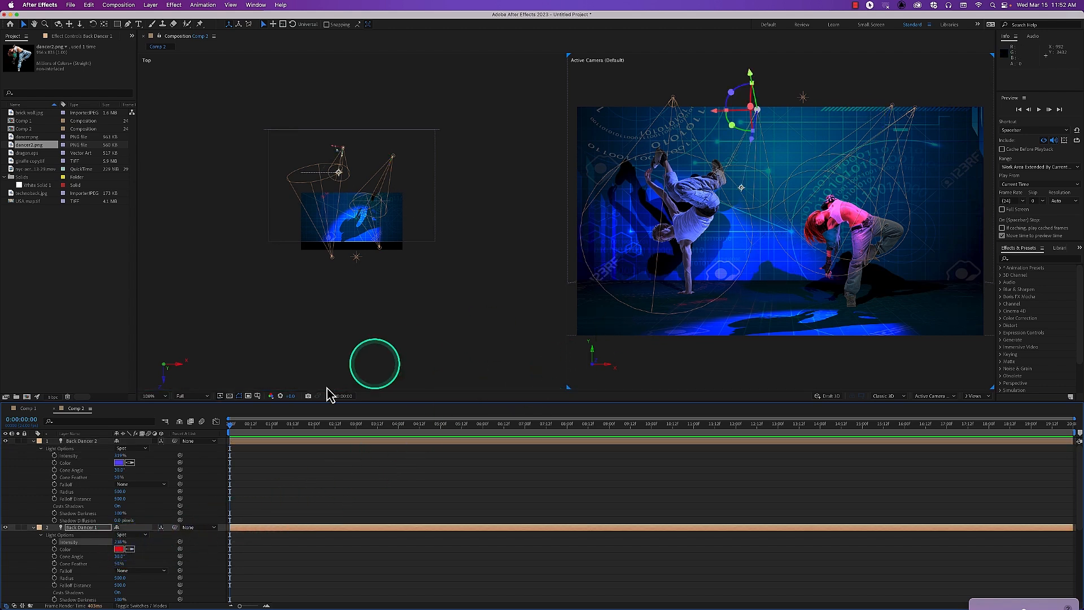
left_click(32, 441)
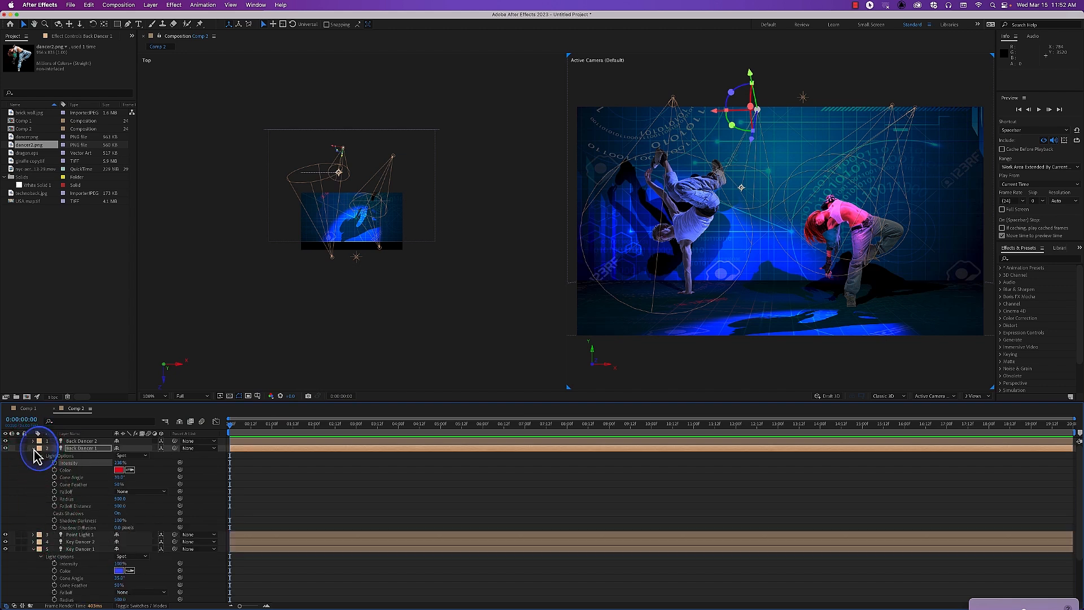
left_click(32, 448)
Reveal the Point of Interest of both Back Dancer lights and add the expression wiggle (3, 30) to that of Back Dancer 2
left_click(79, 442)
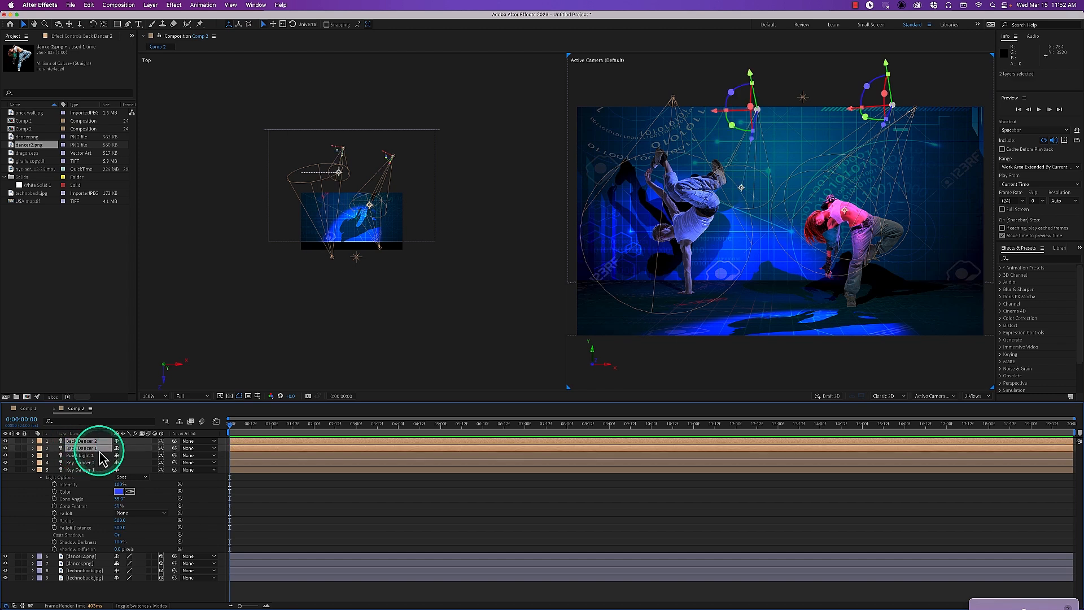
key("a")
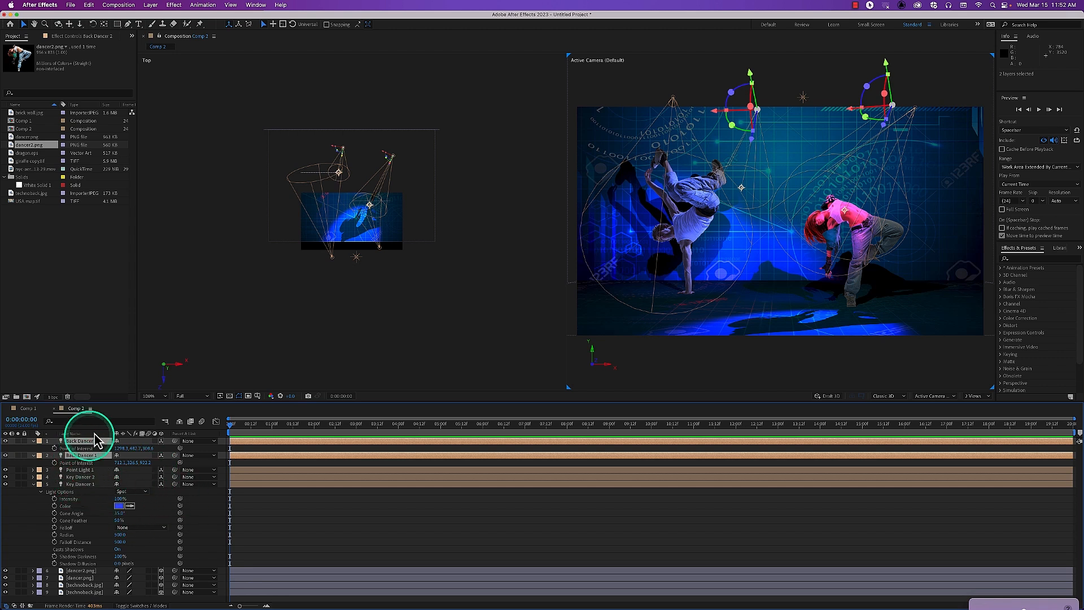
left_click(68, 448)
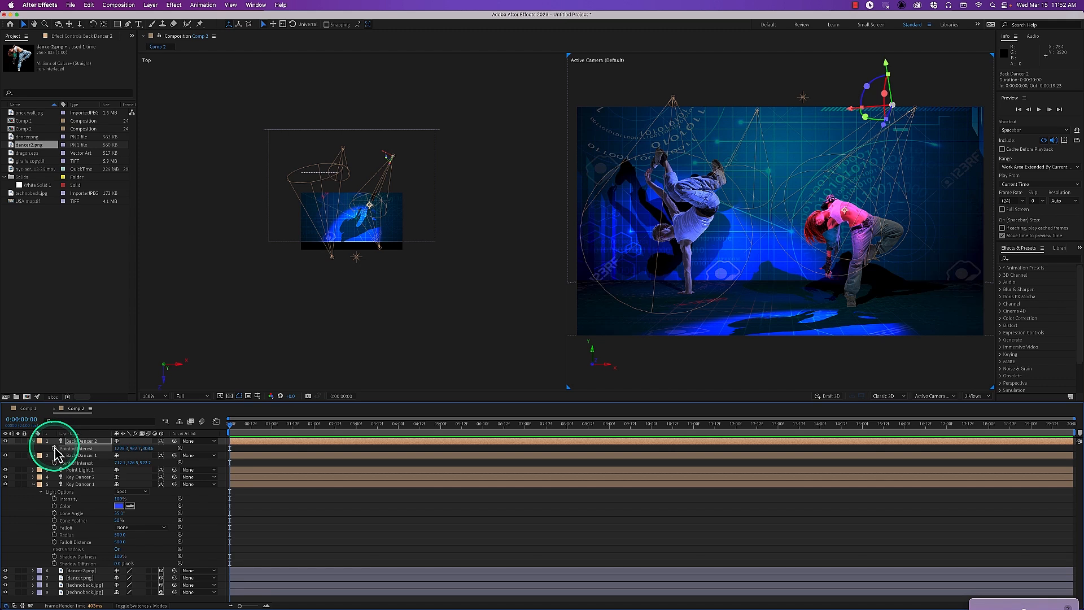
left_click(54, 448, "alt")
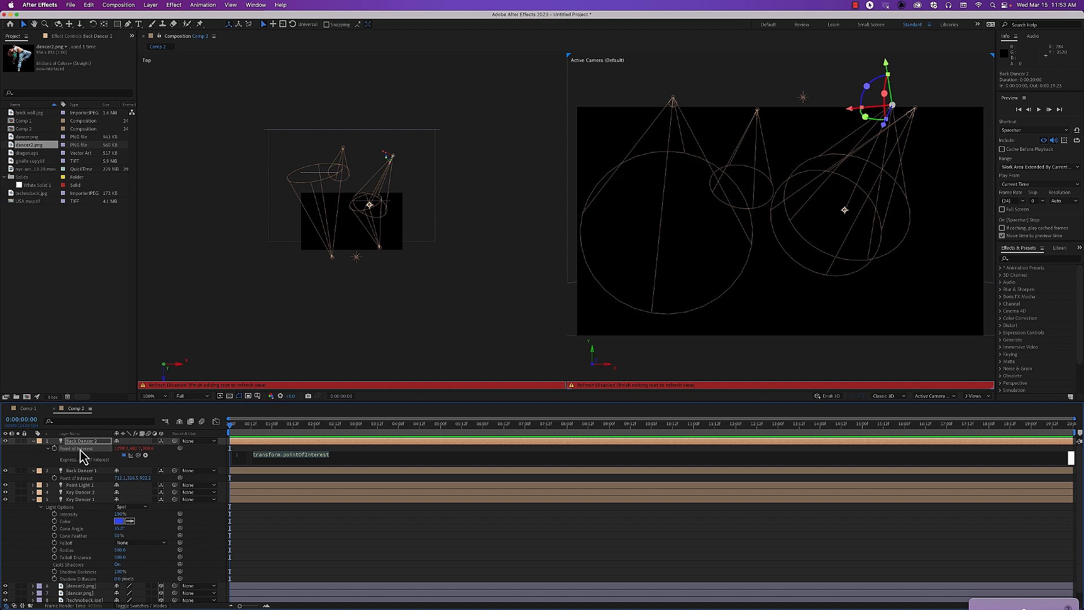
type("wiggle")
key("Return")
left_click(81, 450)
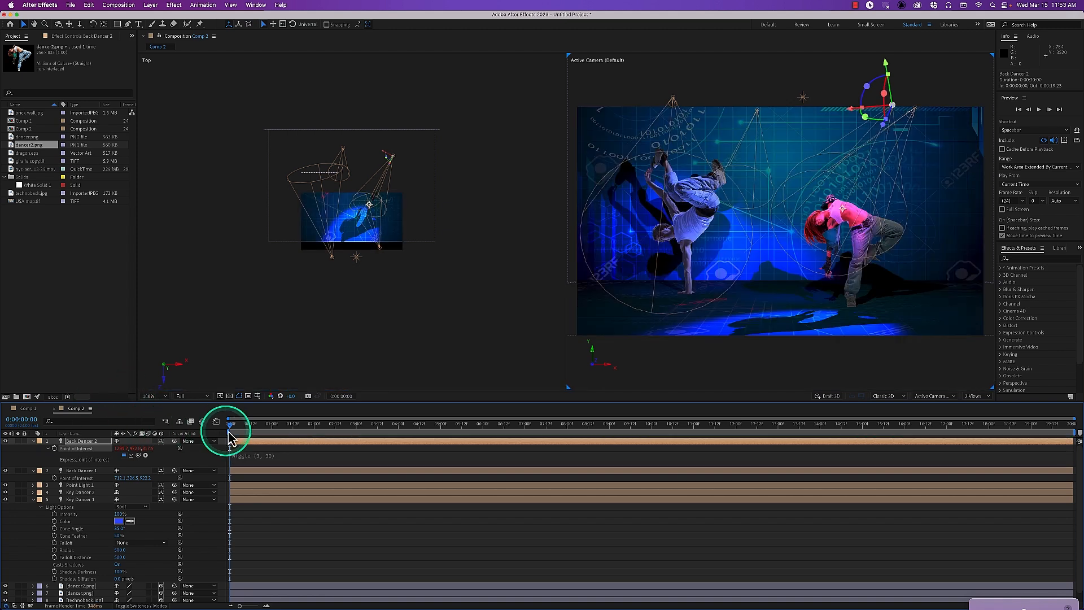
Preview the Back Dancer 2 light movement from the start of the composition and return to the first frame
left_click(230, 431)
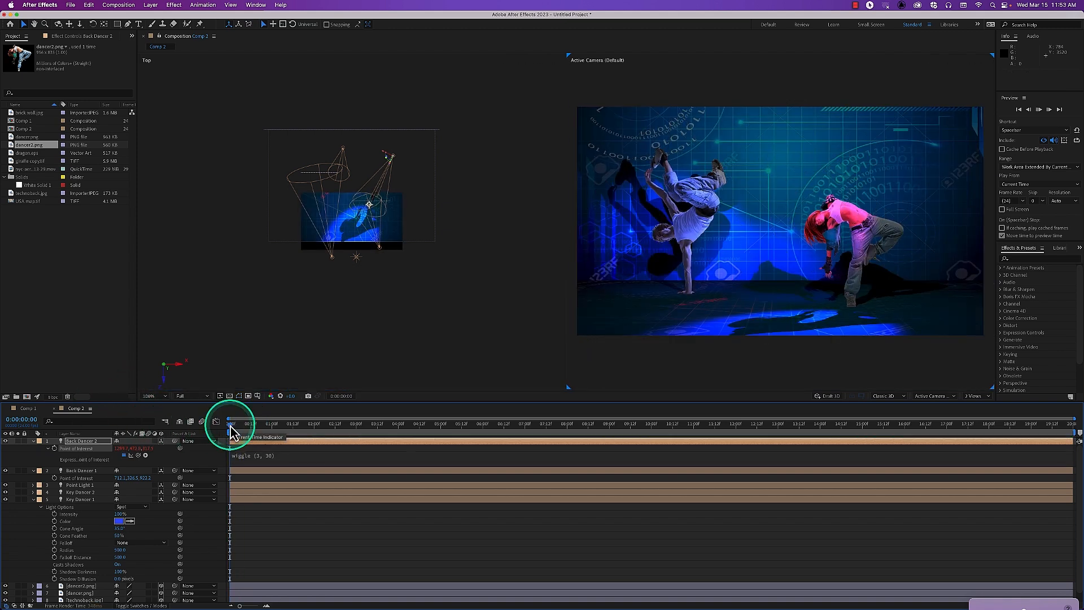
key("space")
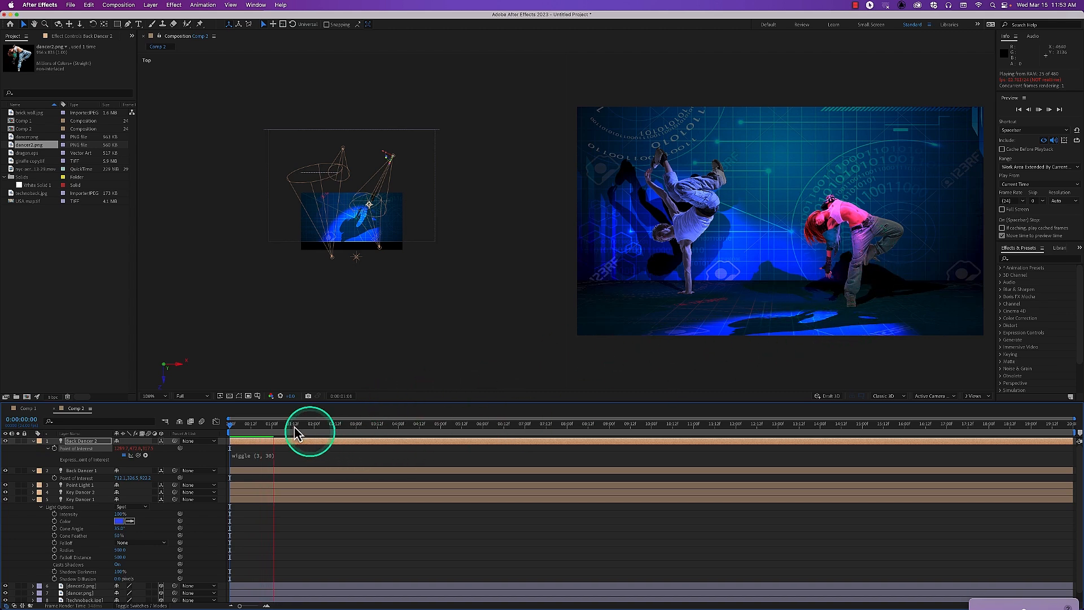
left_click_drag(263, 426, 224, 429)
key("space")
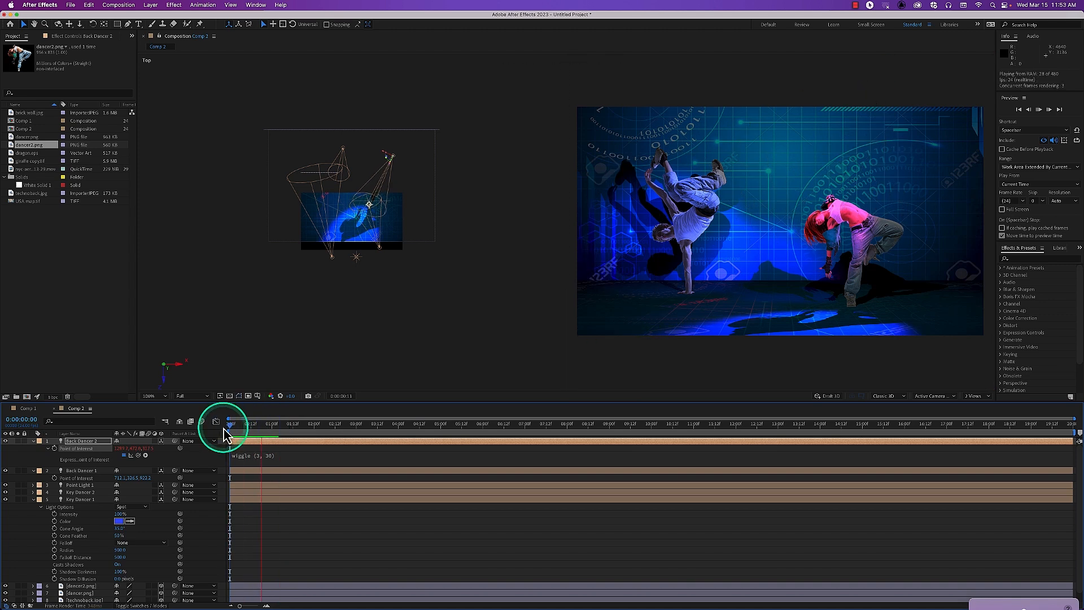
left_click_drag(260, 426, 223, 429)
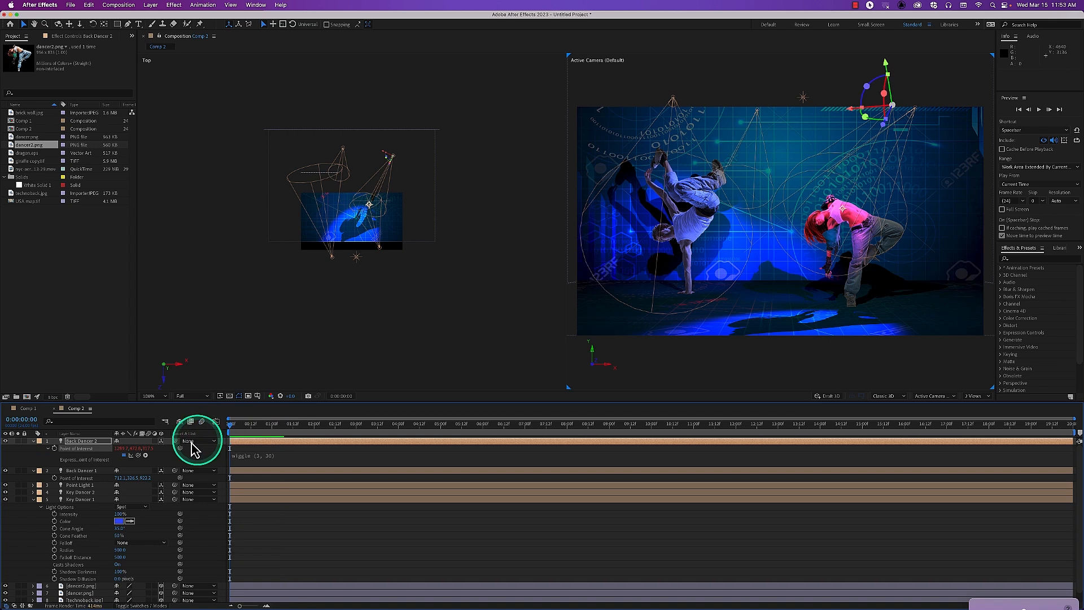
Copy the Back Dancer 2 wiggle expression to the Point of Interest of Back Dancer 1 and change it to wiggle (3, 40)
left_click(255, 460)
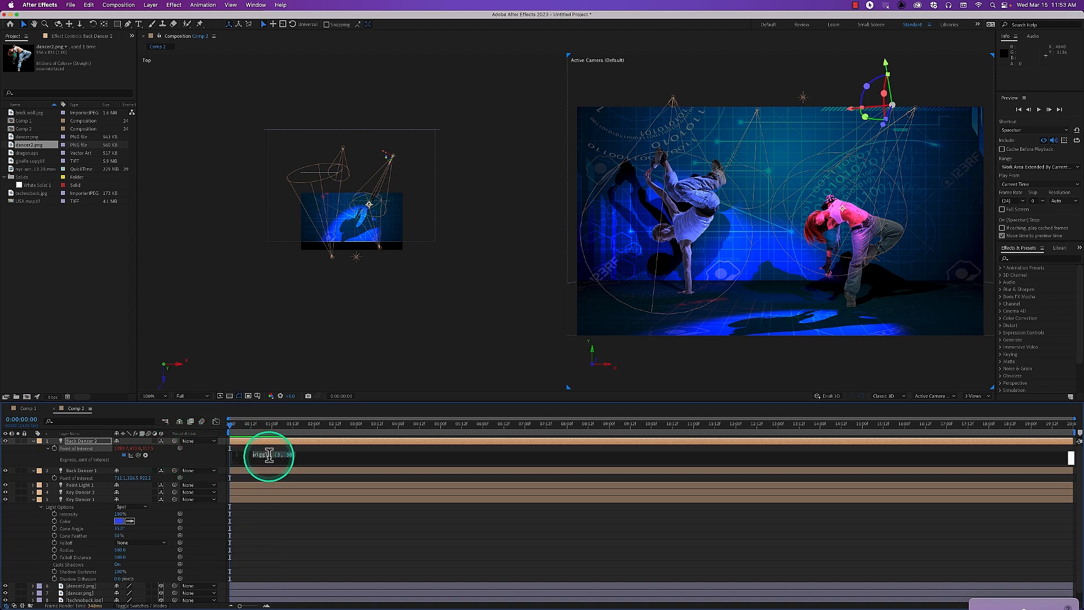
left_click(55, 480, "alt")
type("wiggle (3, 30)")
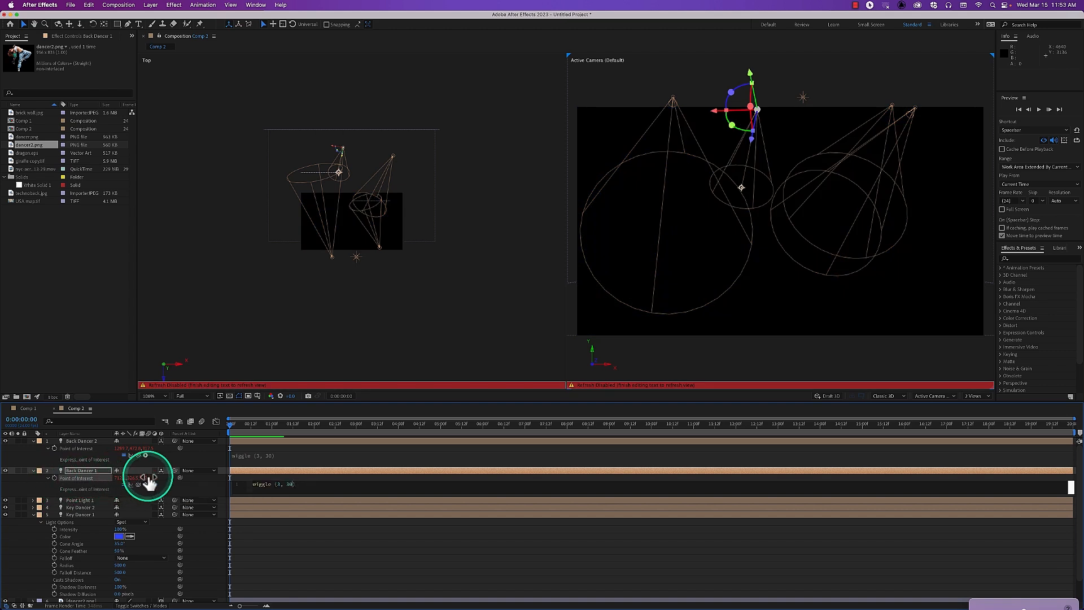
key("KP_Enter")
left_click(20, 480)
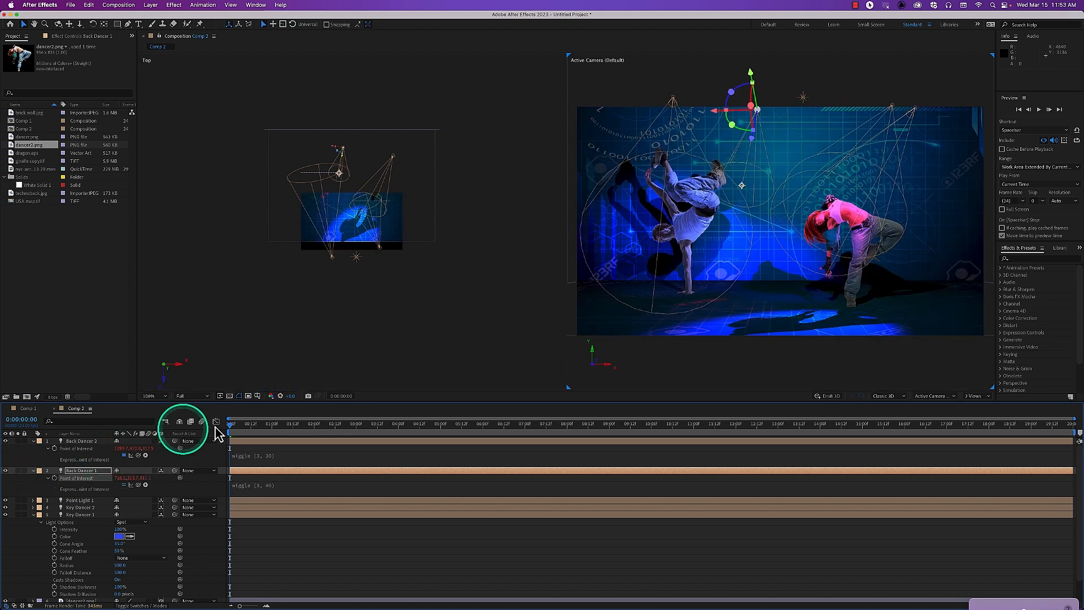
left_click(232, 424)
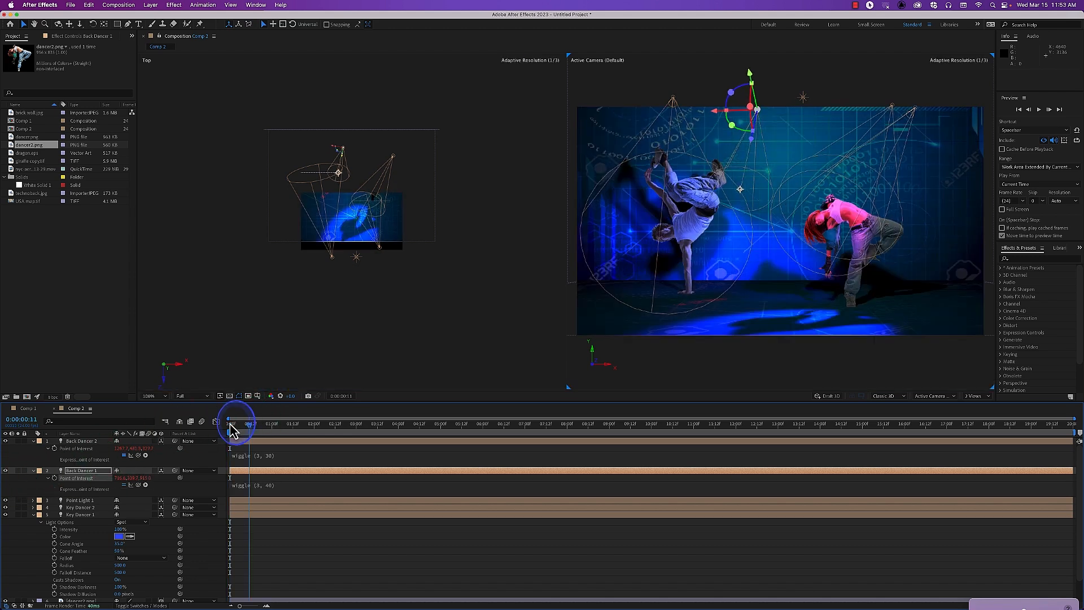
Reveal the Point of Interest of both Key Dancer lights and give Key Dancer 2 the expression wiggle (3, 30)
left_click(79, 508)
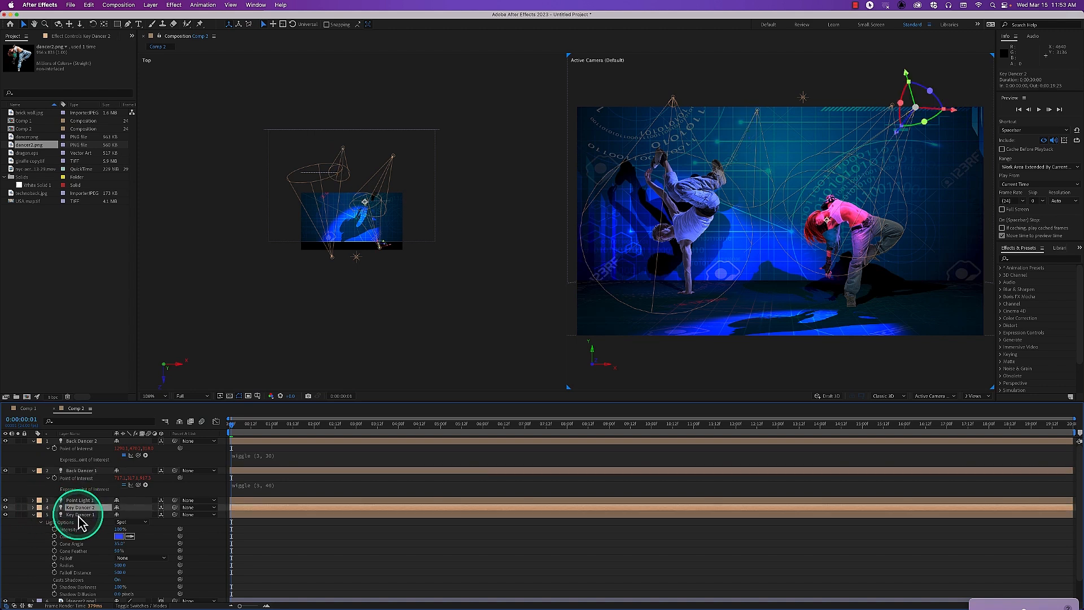
left_click(79, 515, "shift")
key("a")
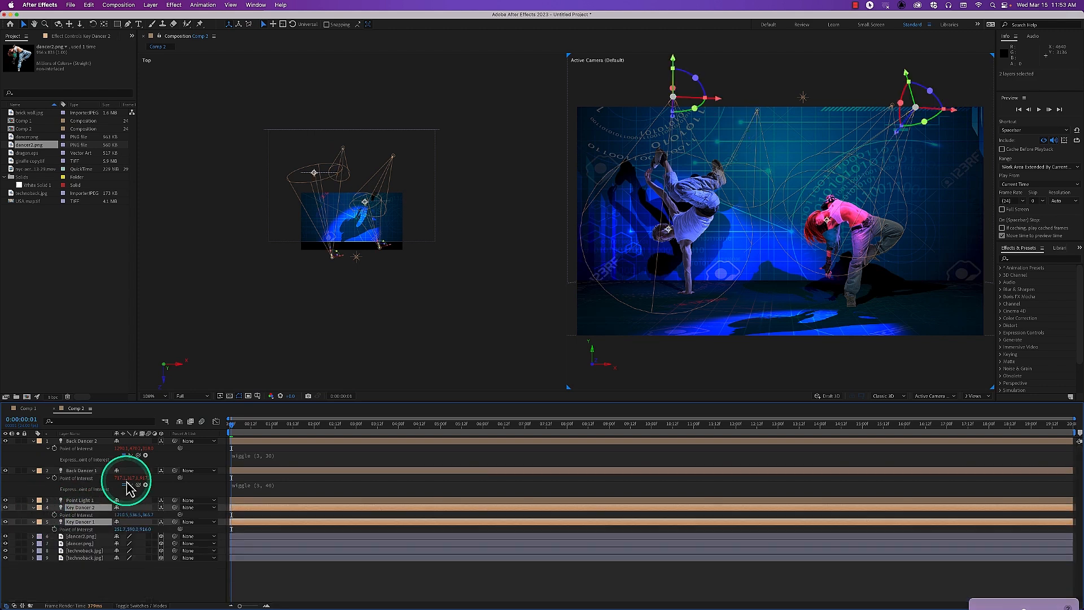
left_click(55, 514, "alt")
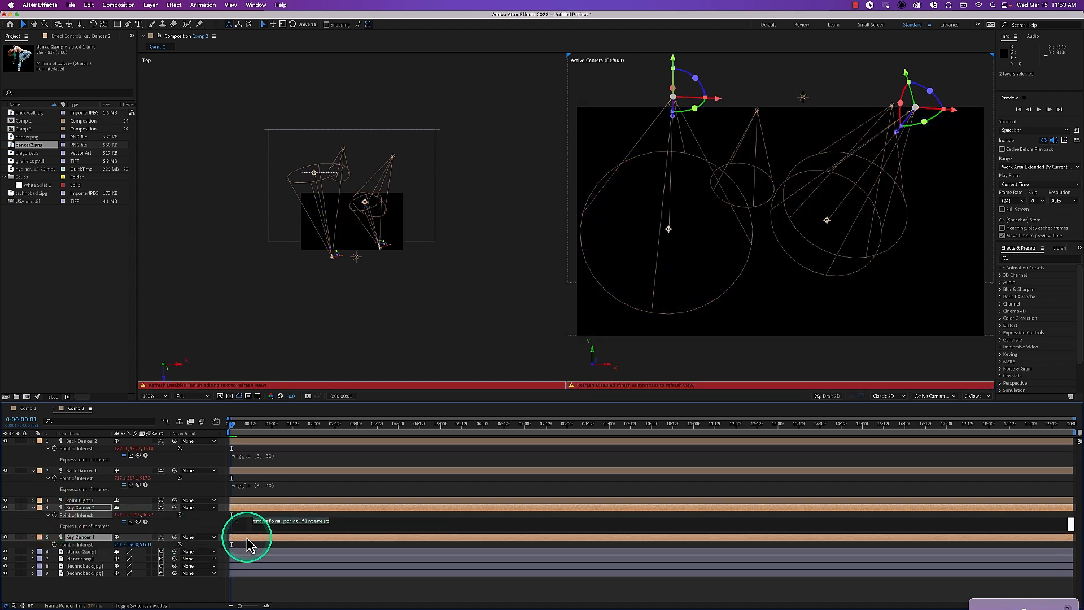
type("wiggle (3, 30)")
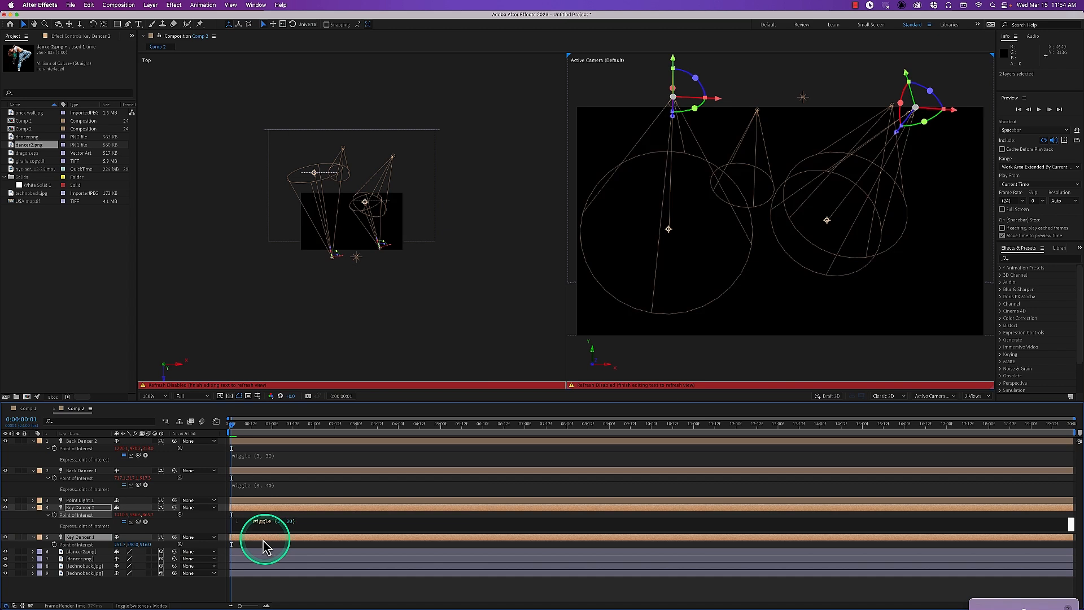
left_click(55, 545)
Add the expression wiggle (3, 50) to the Point of Interest of Key Dancer 1
left_click(54, 545, "alt")
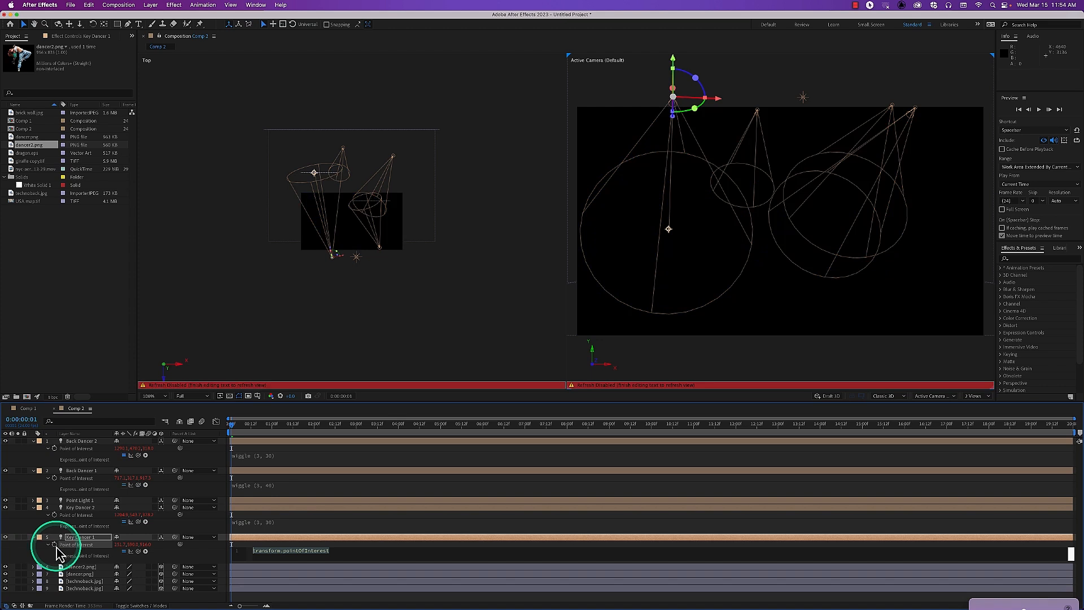
type("wiggle (3, 30)")
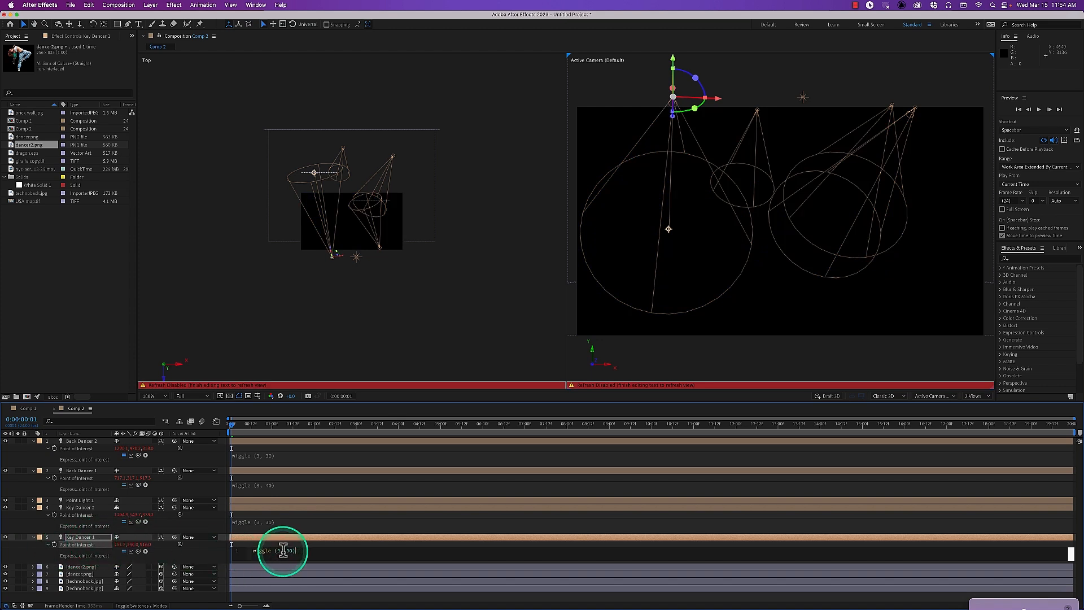
left_click(289, 549)
left_click(292, 550)
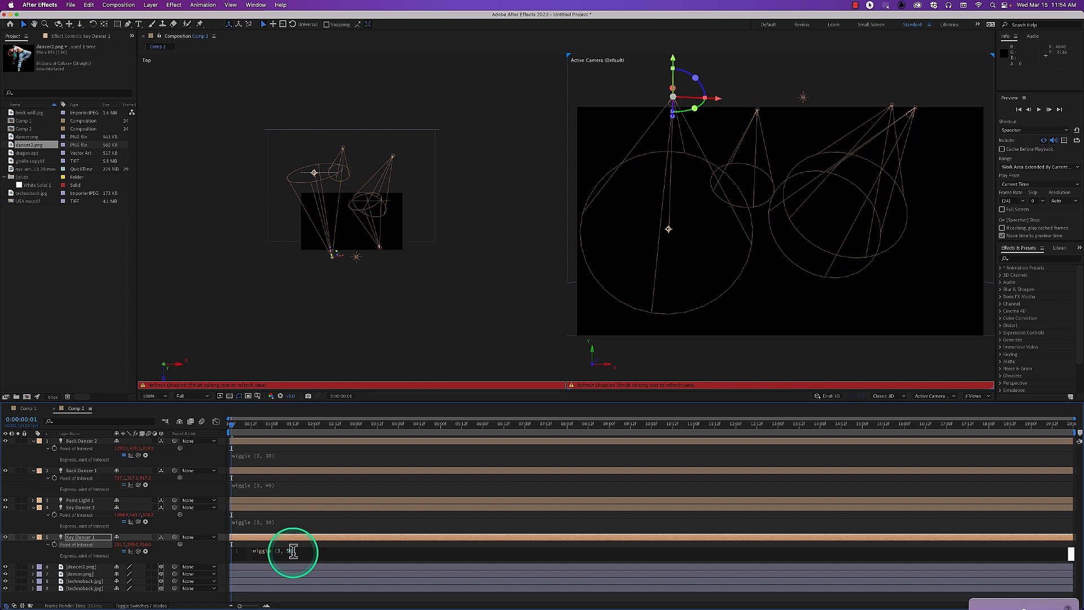
type("5")
key("KP_Enter")
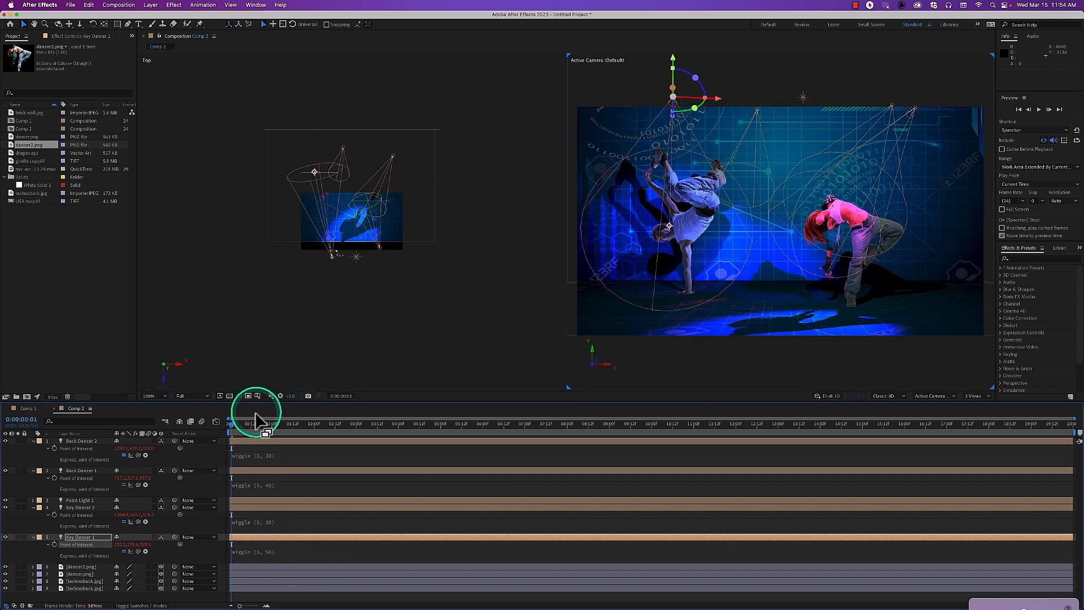
Preview the wiggling movement of all four spot lights from the start of the composition
left_click_drag(244, 426, 217, 428)
key("space")
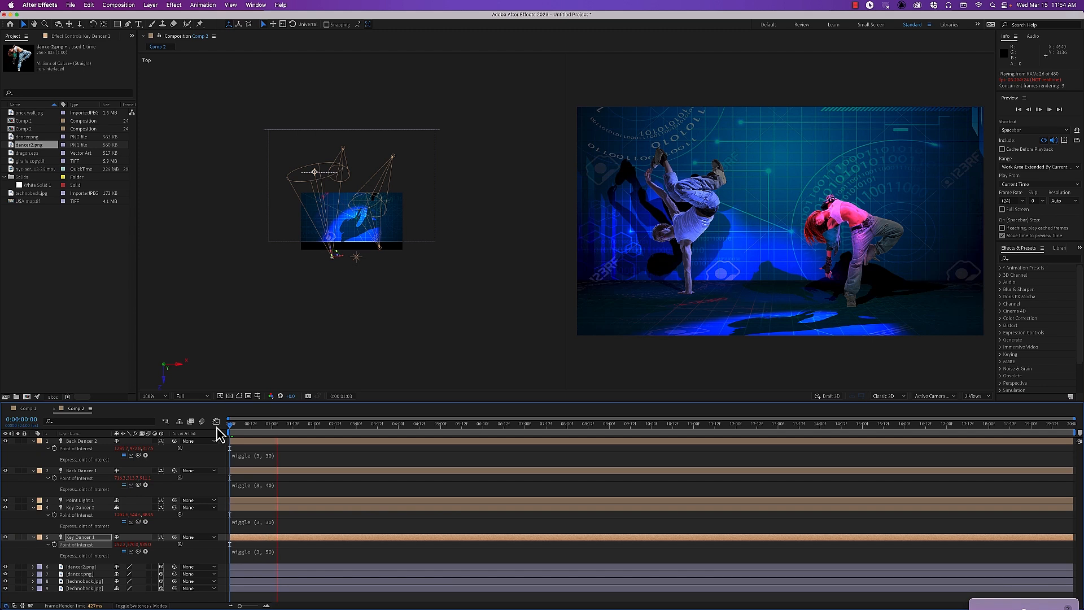
left_click(273, 424)
left_click_drag(273, 432, 220, 433)
key("space")
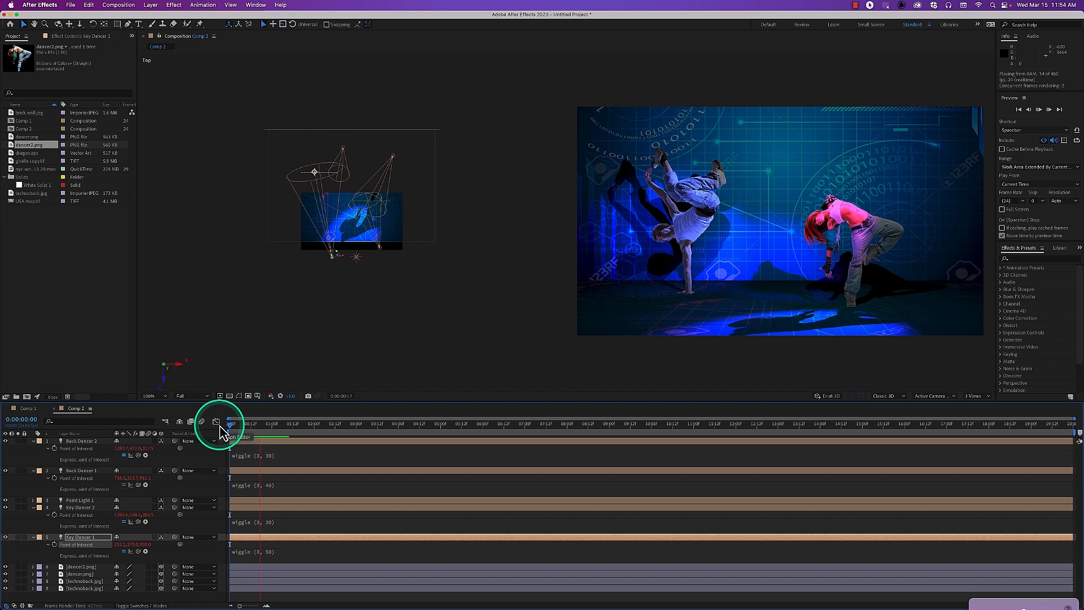
key("space")
Change the Point of Interest expression of Back Dancer 2 to wiggle (3, 100)
left_click(272, 456)
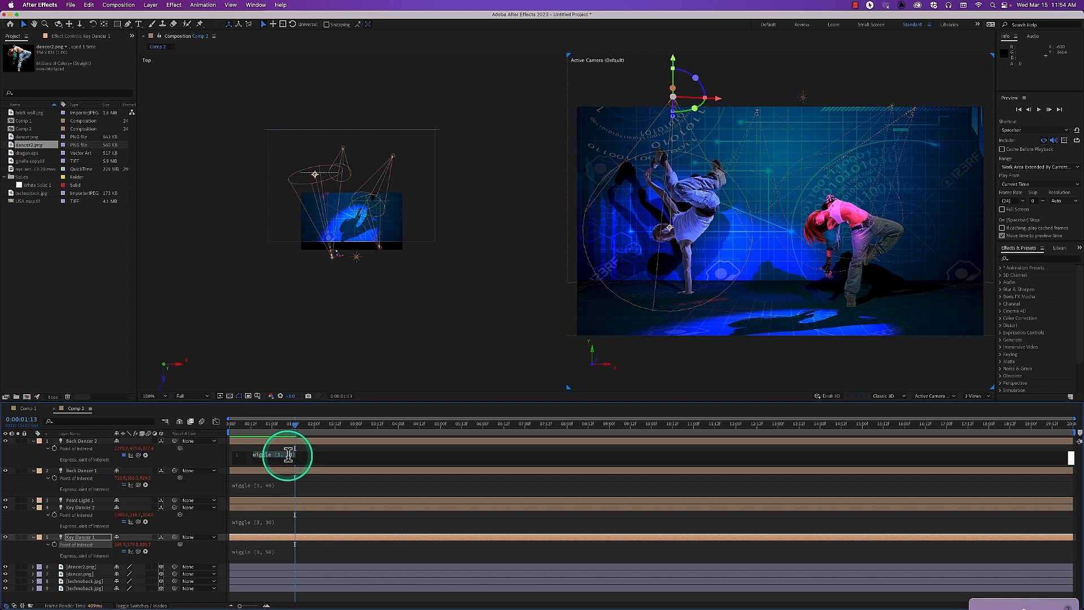
left_click(298, 457)
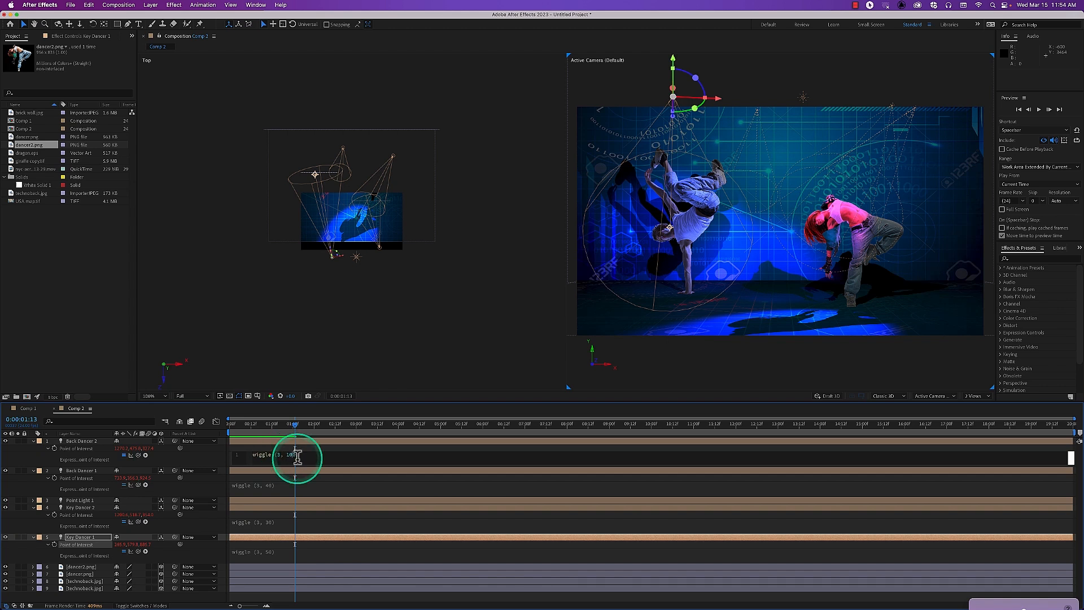
key("KP_Enter")
Change the Point of Interest expression of Key Dancer 2 to wiggle (3, 1300)
left_click(270, 521)
left_click(292, 518)
left_click(291, 519)
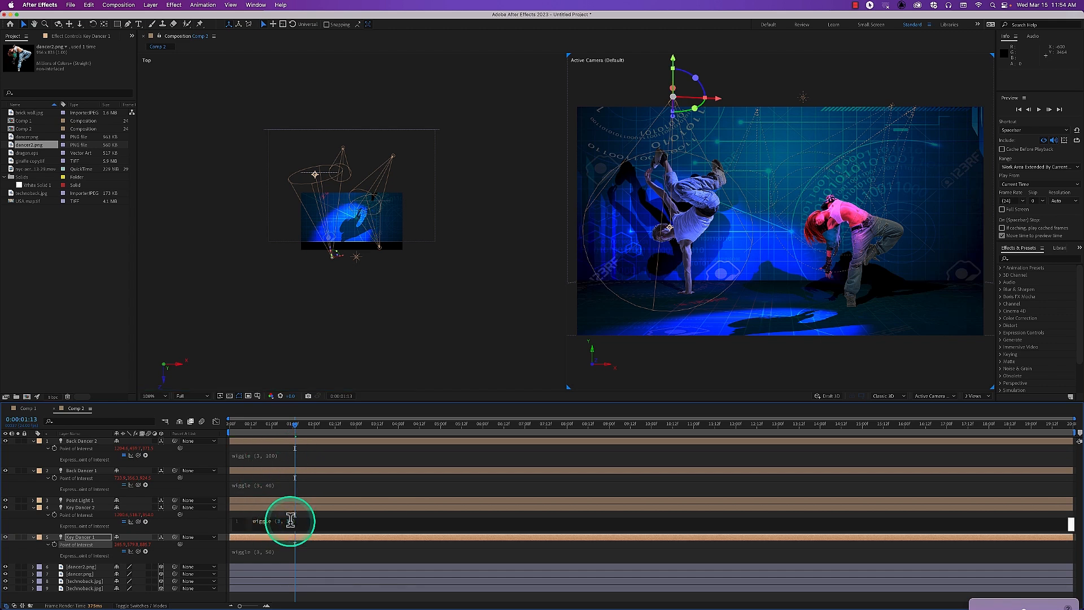
type("30")
key("KP_Enter")
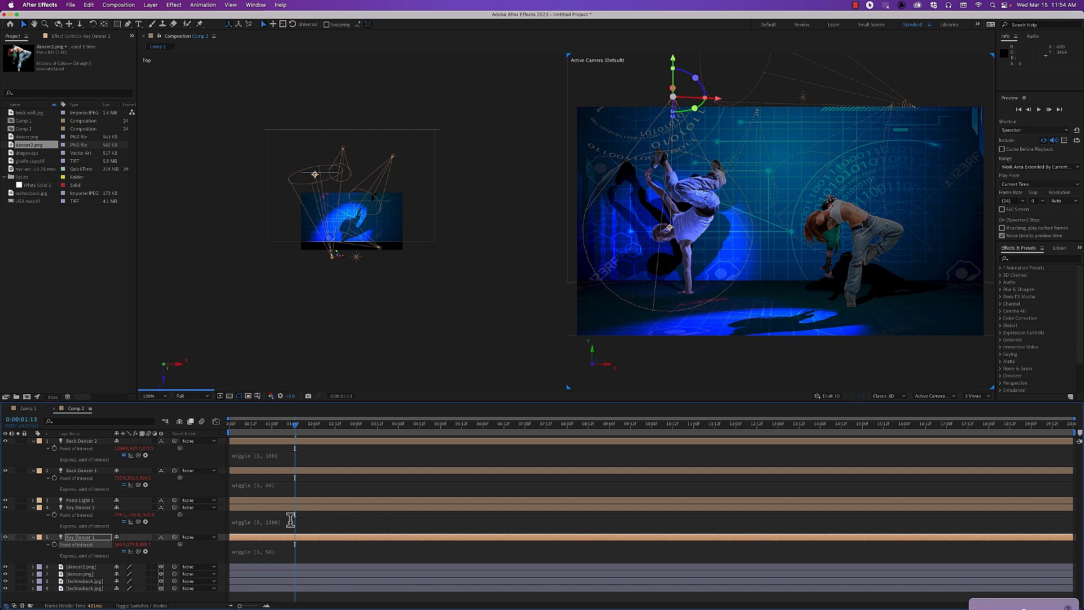
Change the Point of Interest expression of Key Dancer 1 to wiggle (3, 1500)
left_click(269, 550)
left_click_drag(270, 550, 291, 550)
left_click(292, 549)
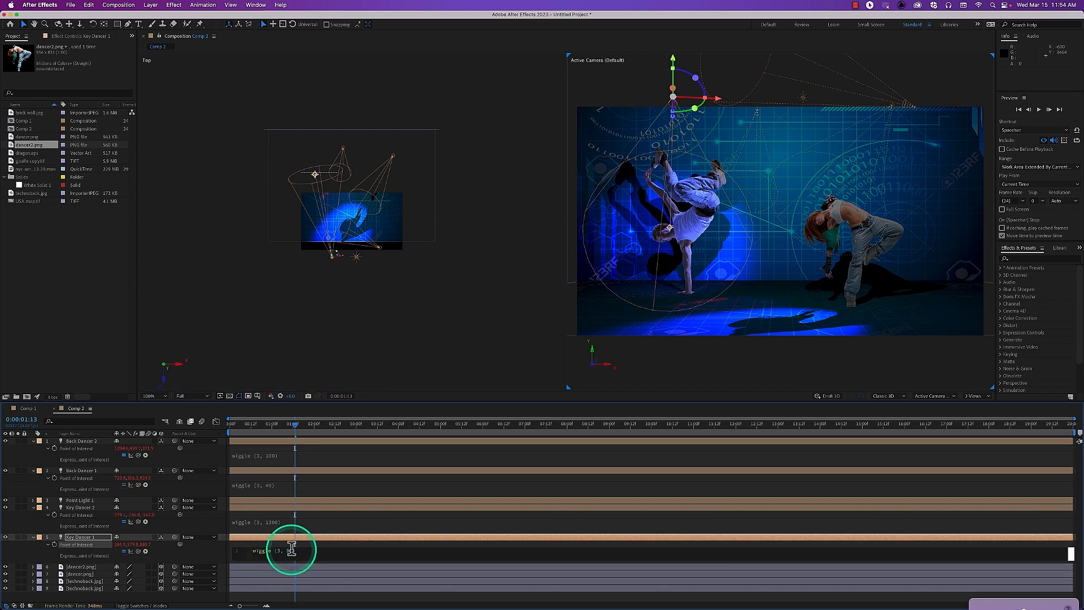
type("0")
key("KP_Enter")
Preview the wider spot light movement from the start of the composition
left_click_drag(254, 426, 224, 428)
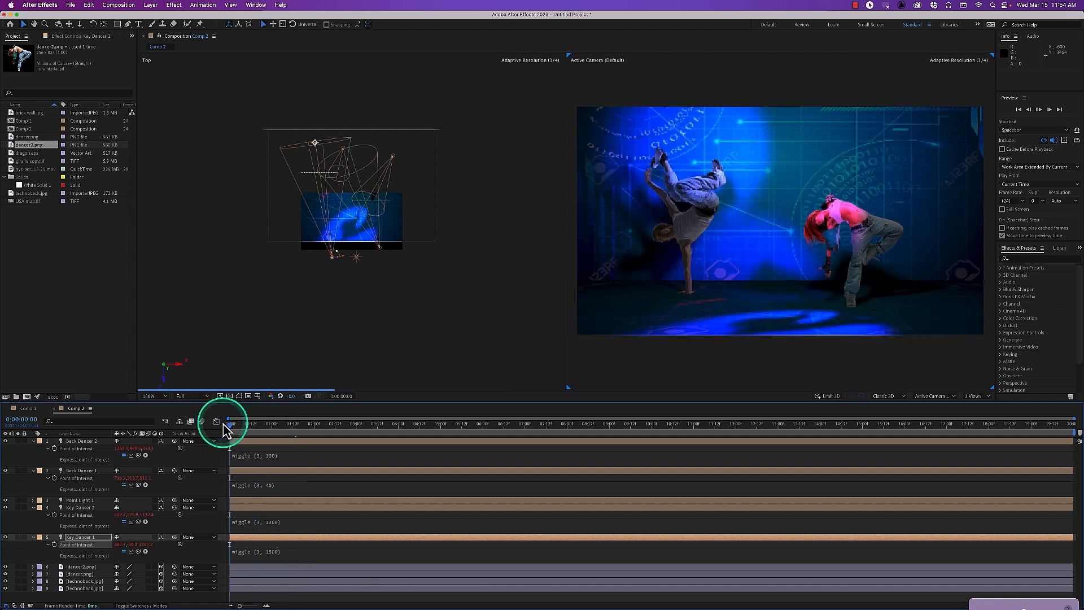
key("space")
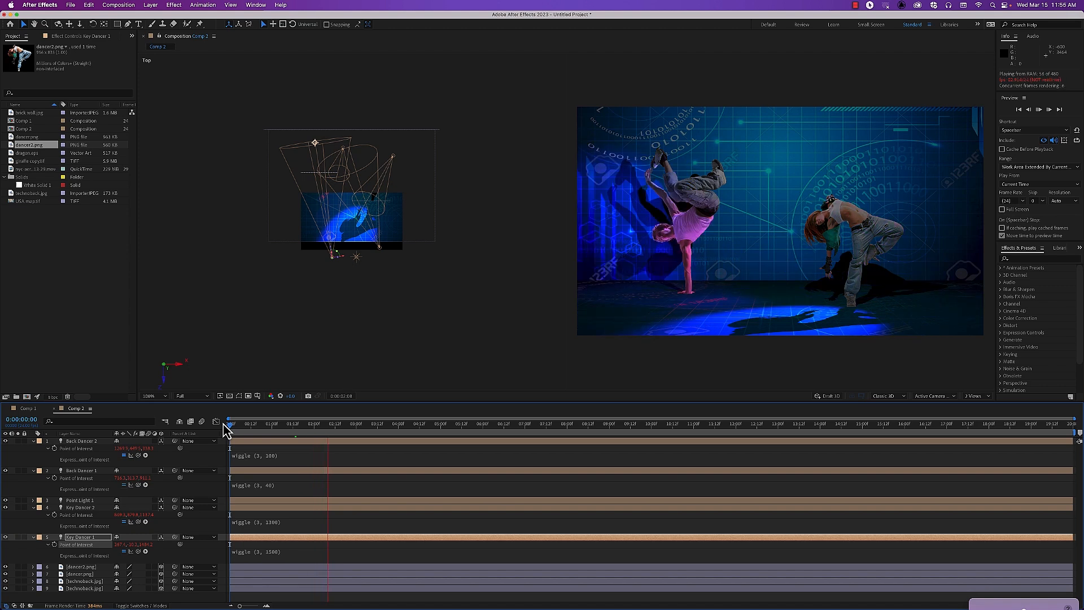
left_click(157, 438)
Set the Shadow Darkness of both Key Dancer 2 and Key Dancer 1 to 60%
left_click(83, 511)
left_click(83, 510)
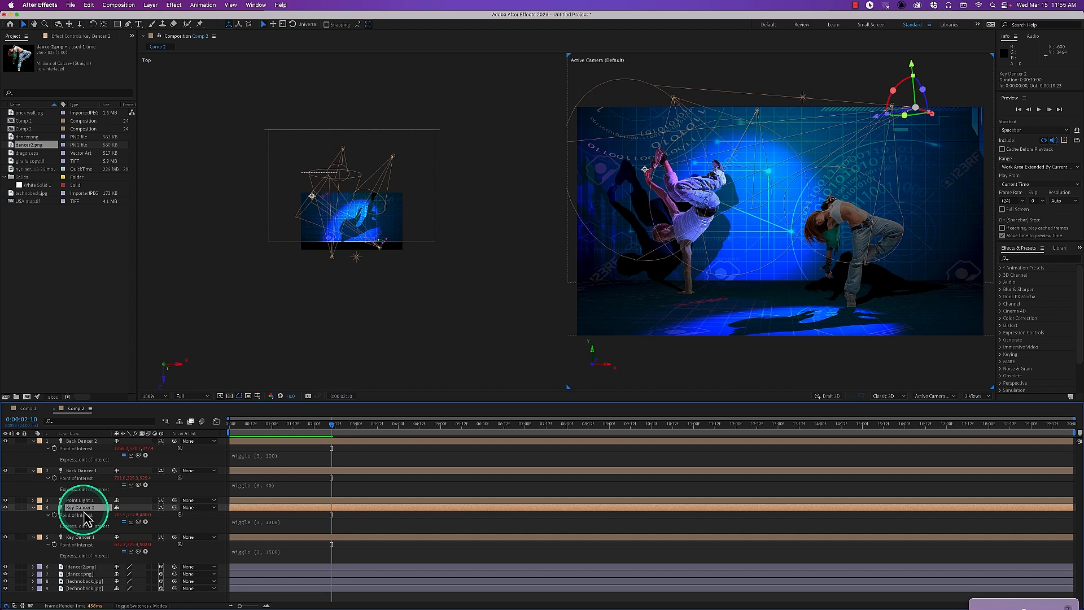
left_click(91, 537, "shift")
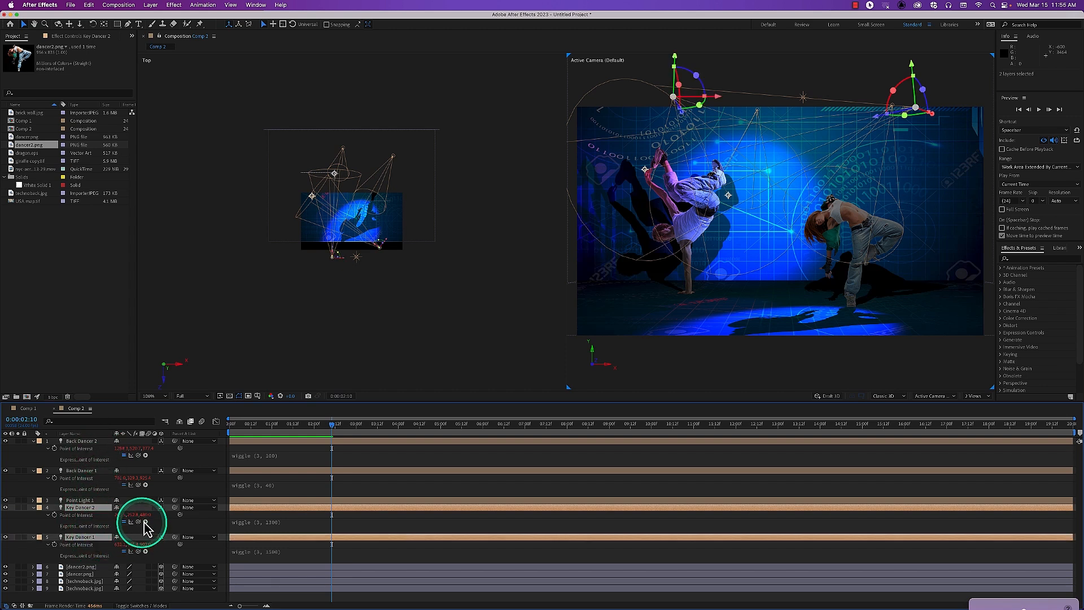
key("a")
key("a")
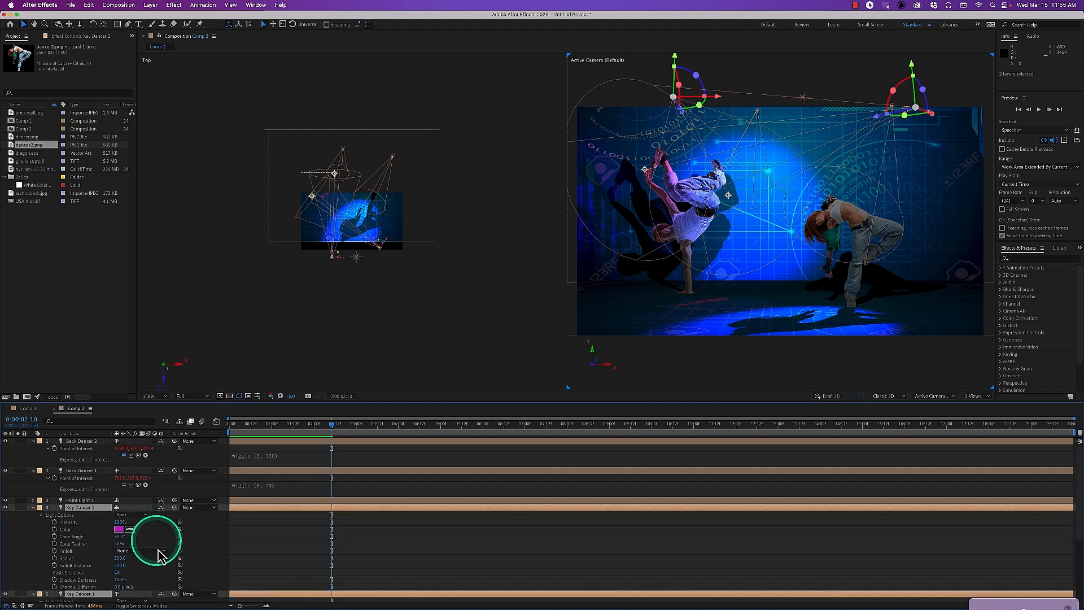
left_click(118, 580)
type("60")
key("Return")
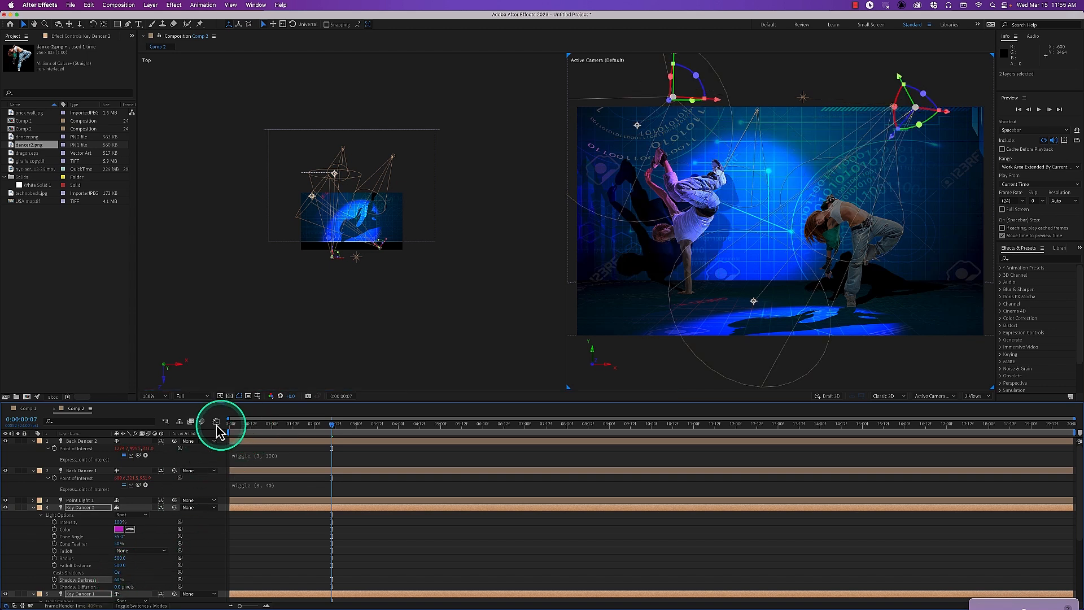
Preview the lighter key light shadows from the start of the composition
key("Home")
key("space")
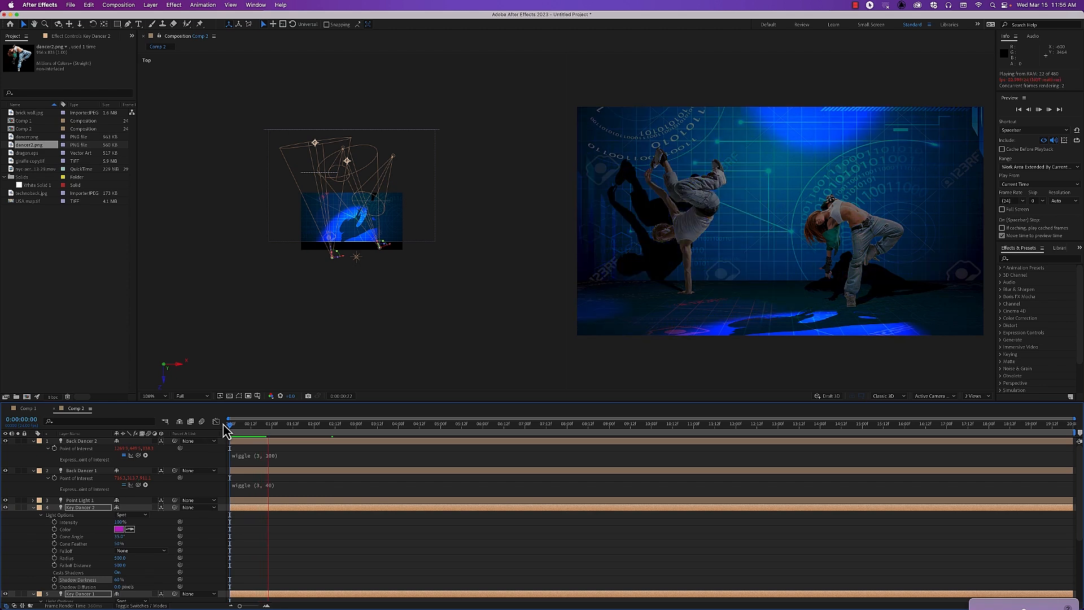
left_click(234, 426)
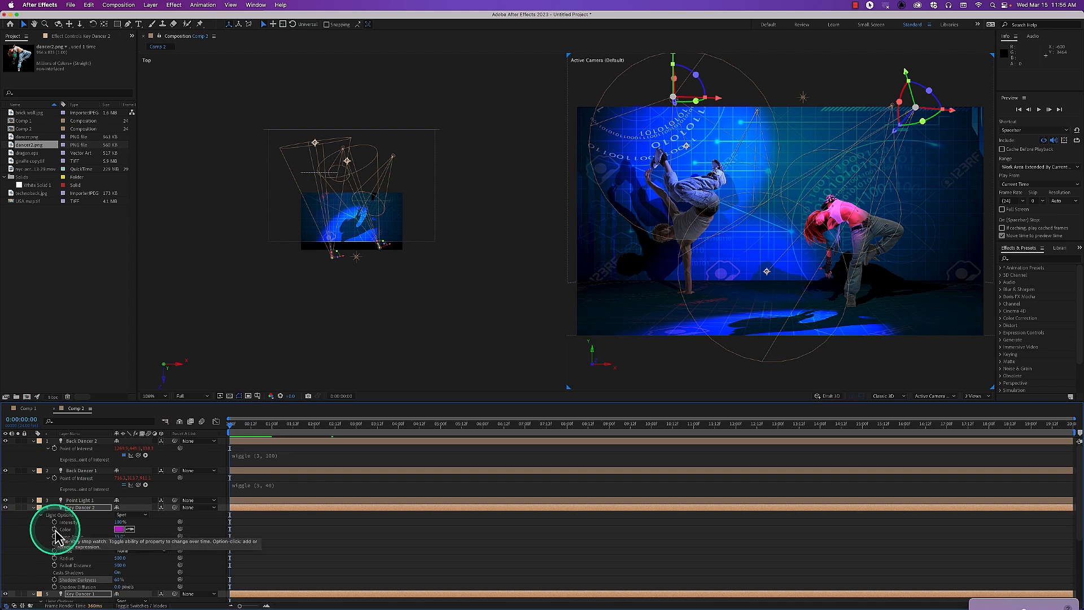
Add the expression wiggle (1, 10) to the light Color of Key Dancer 1
scroll(57, 537, "down", 5)
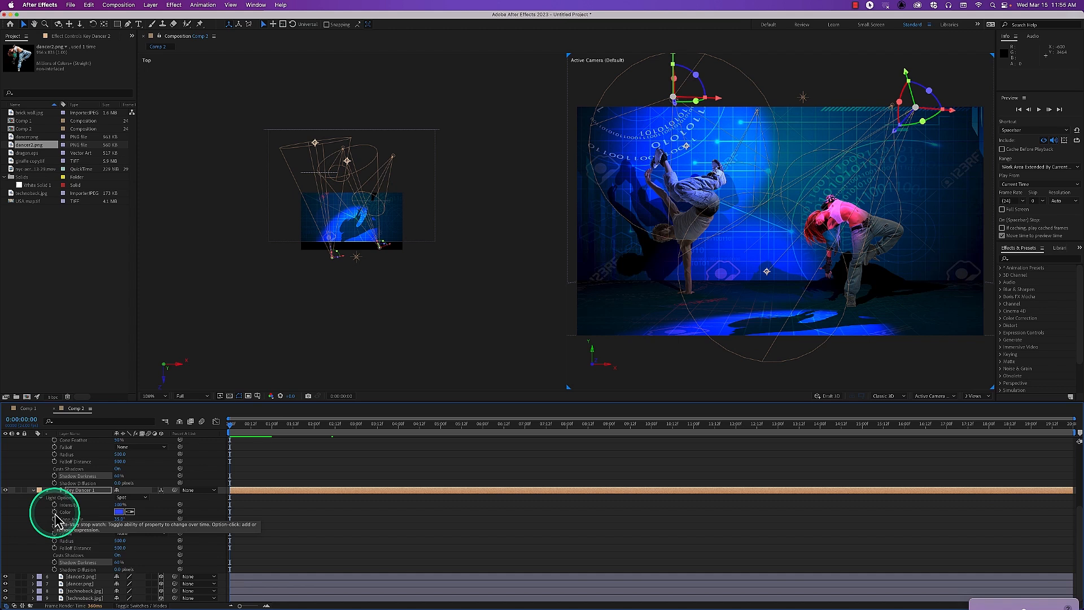
left_click(54, 511, "alt")
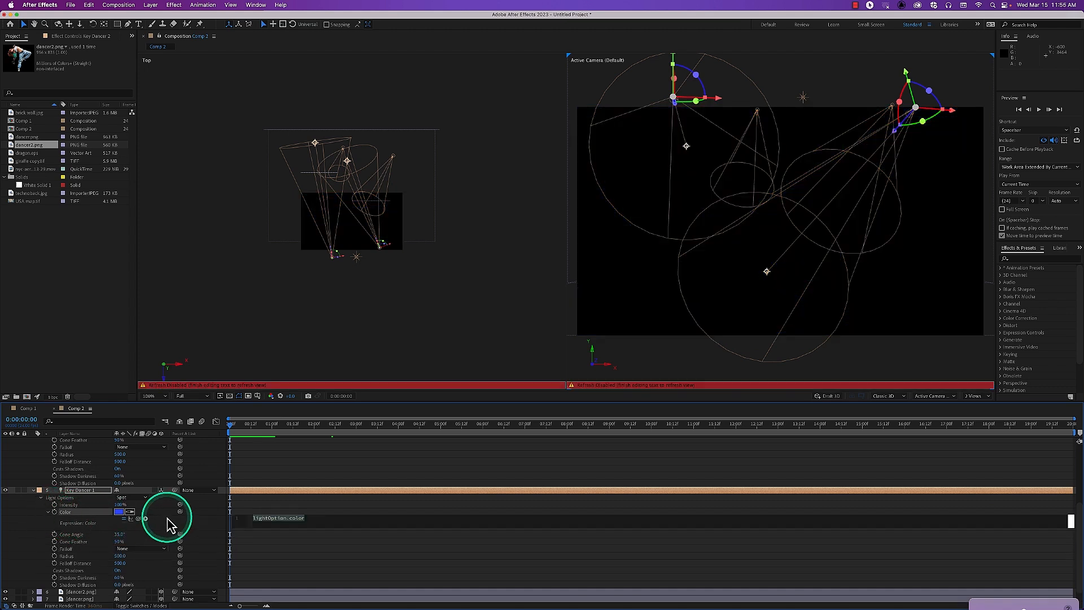
type("wiggle(")
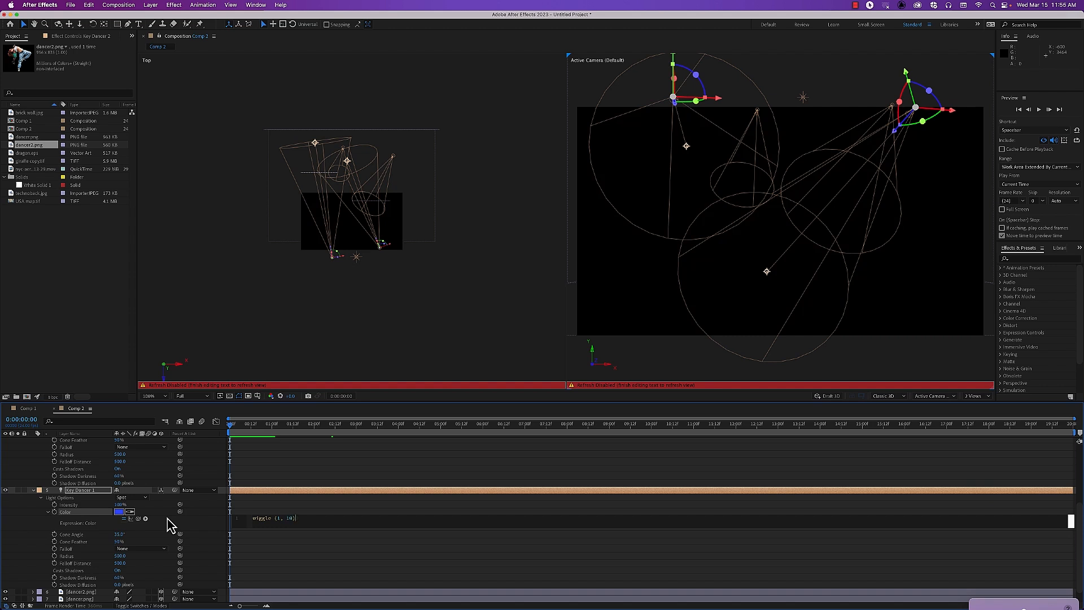
left_click(168, 519)
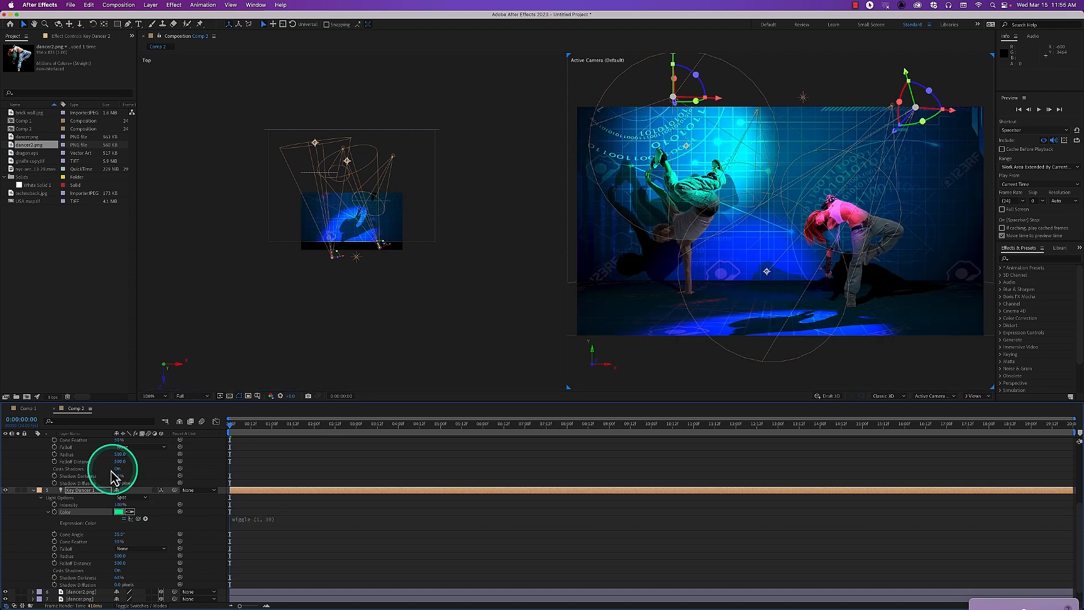
Preview the changing color of the Key Dancer 1 light from the first frame
left_click_drag(248, 427, 214, 426)
key("space")
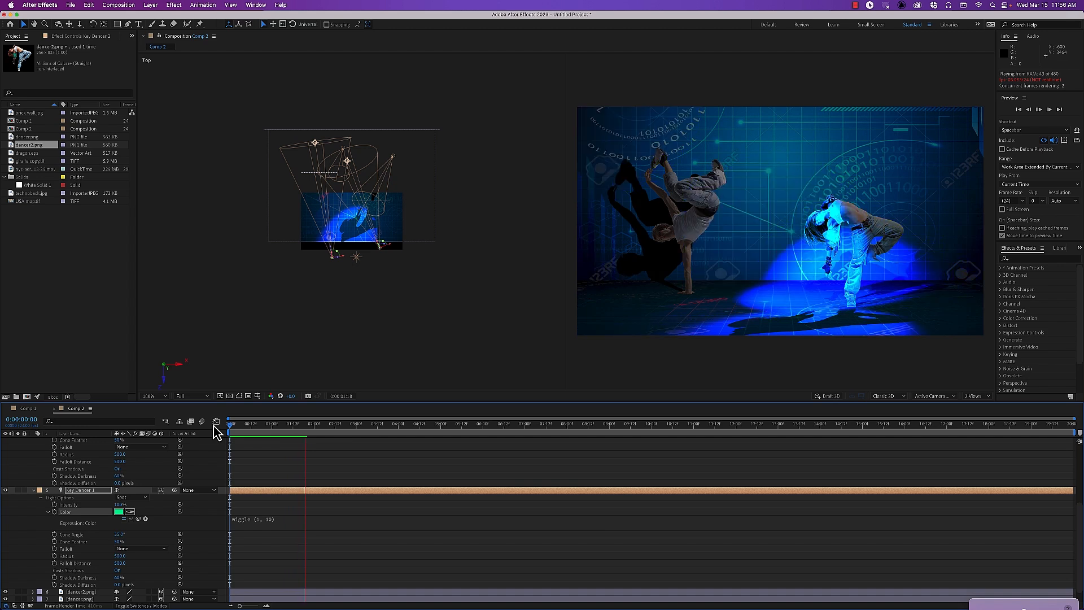
left_click_drag(187, 408, 185, 403)
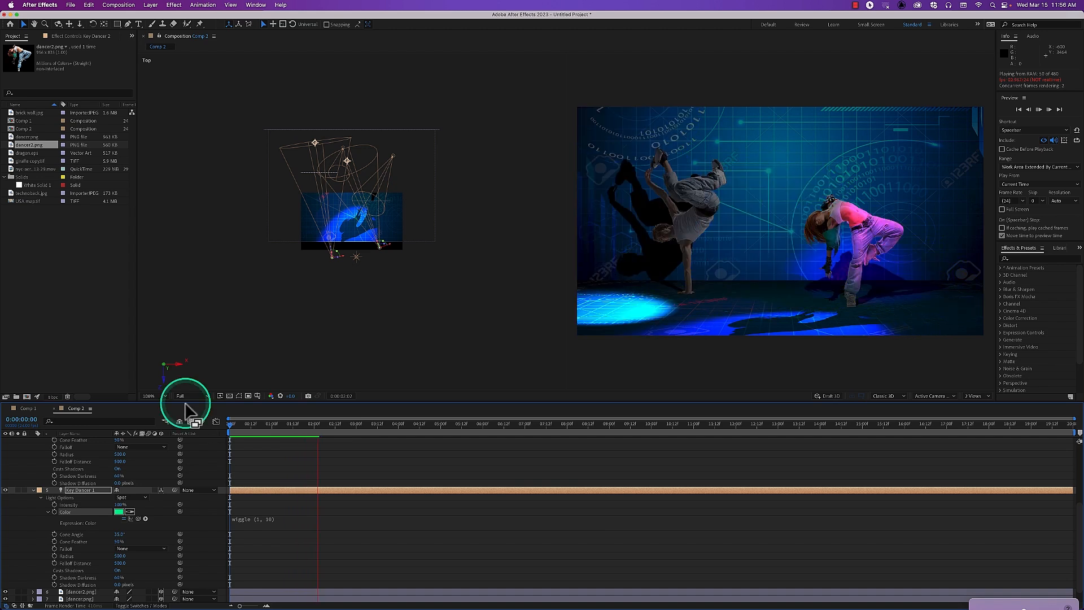
left_click(290, 423)
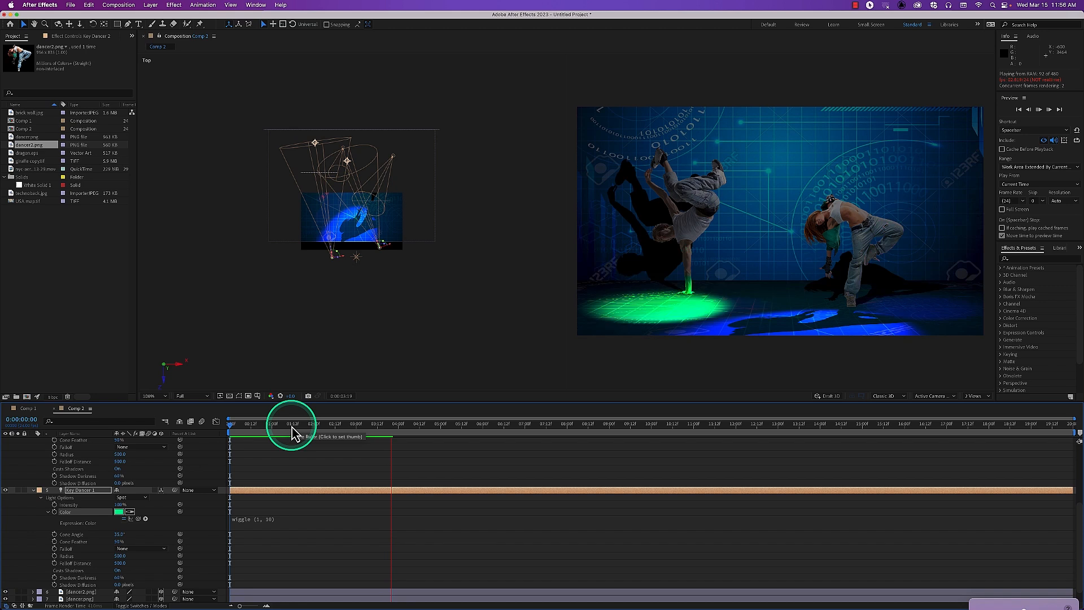
left_click_drag(291, 426, 89, 495)
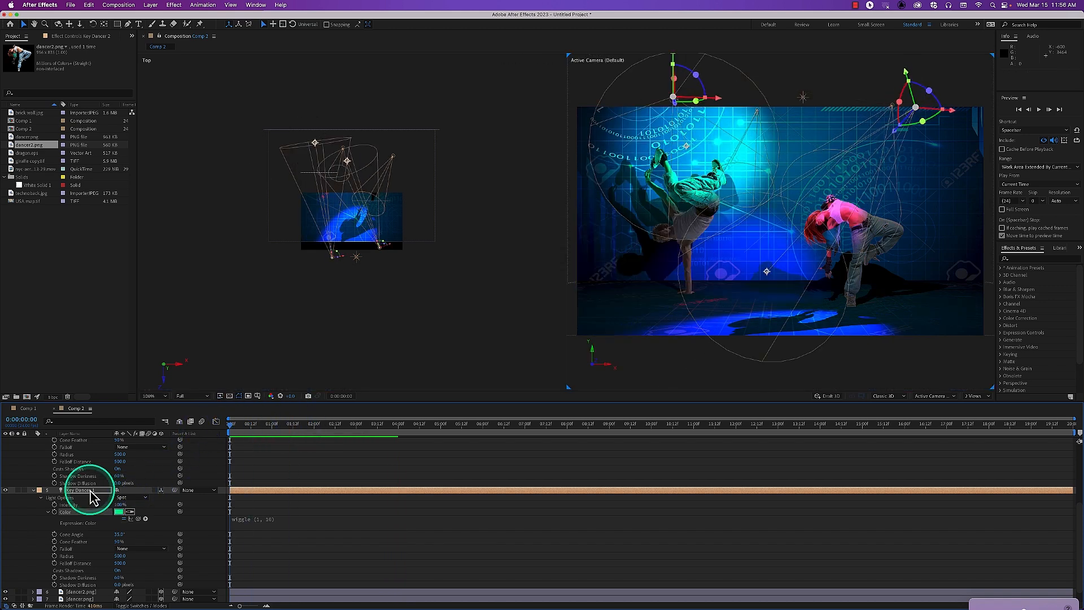
Add the expression wiggle (1, 65) to the Y Rotation of the dancer.png layer, without any keyframe
scroll(112, 539, "down", 1)
left_click(97, 584)
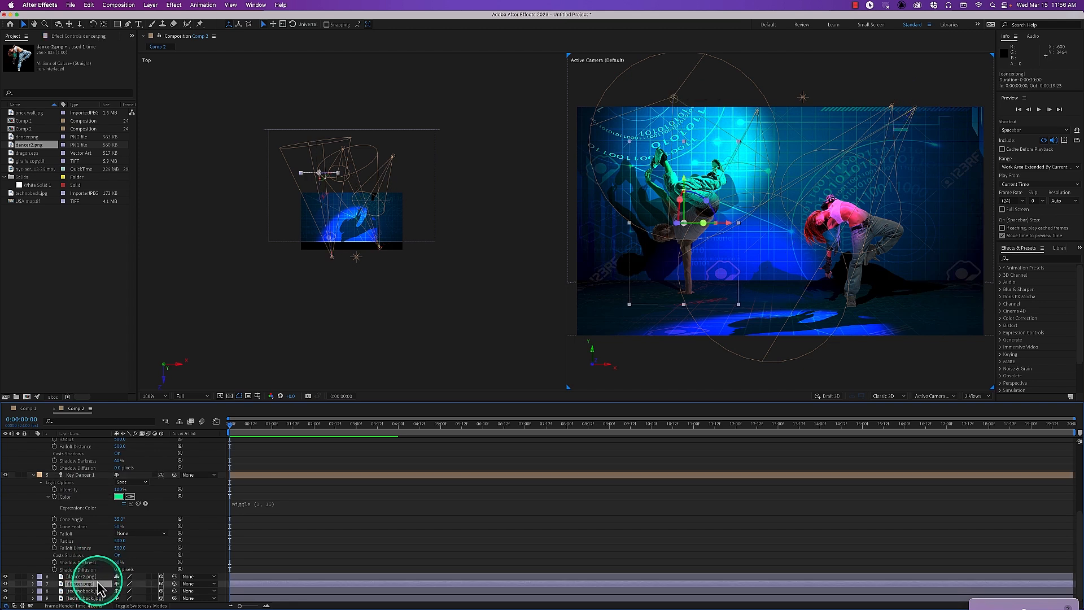
key("r")
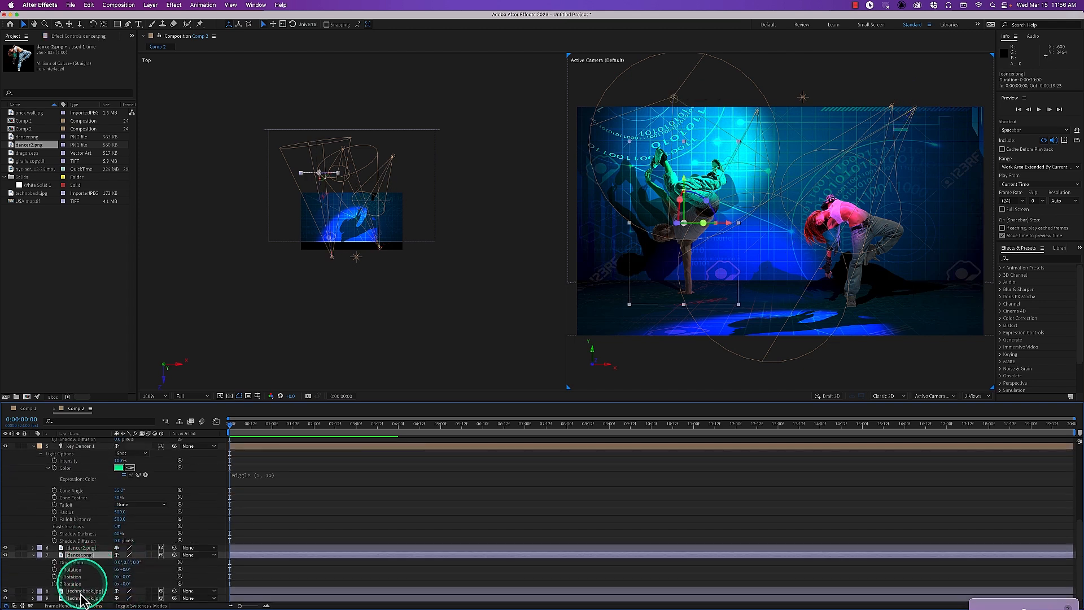
left_click(54, 577)
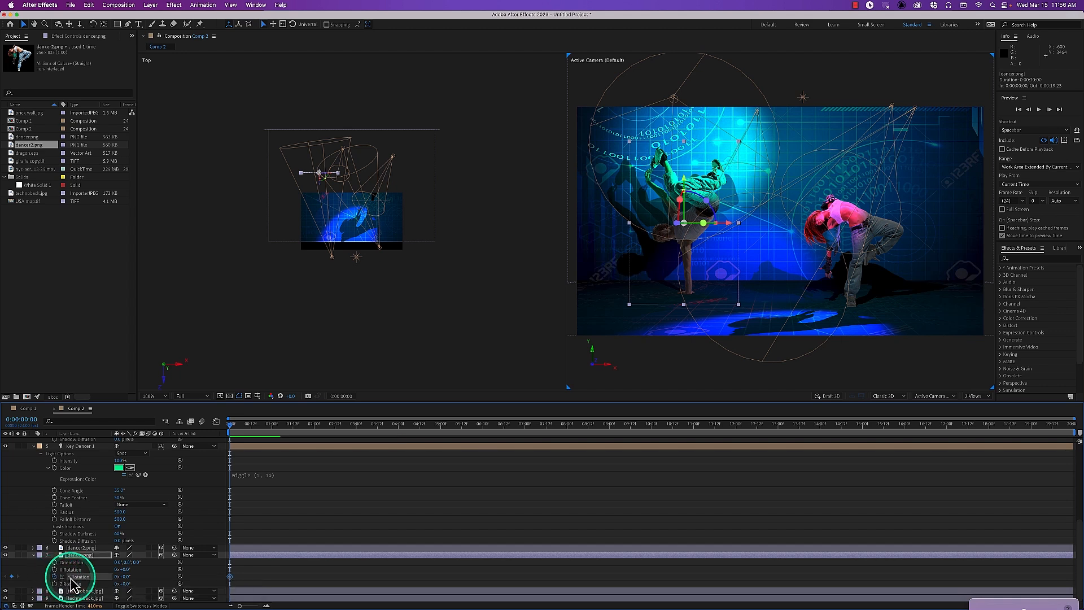
left_click(59, 576)
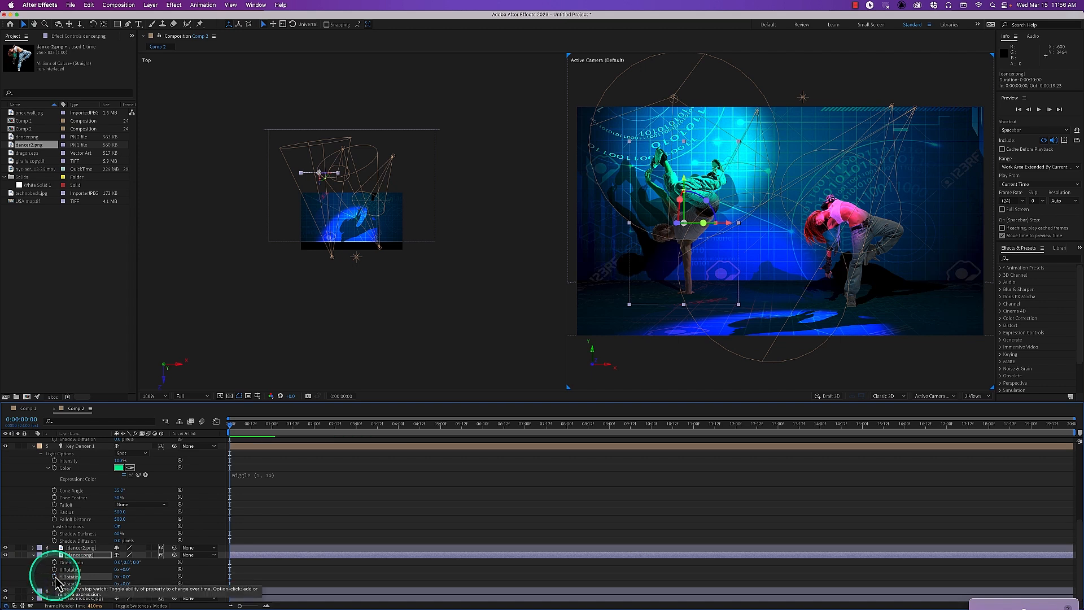
left_click(55, 576, "alt")
type("wiggle (1, 65")
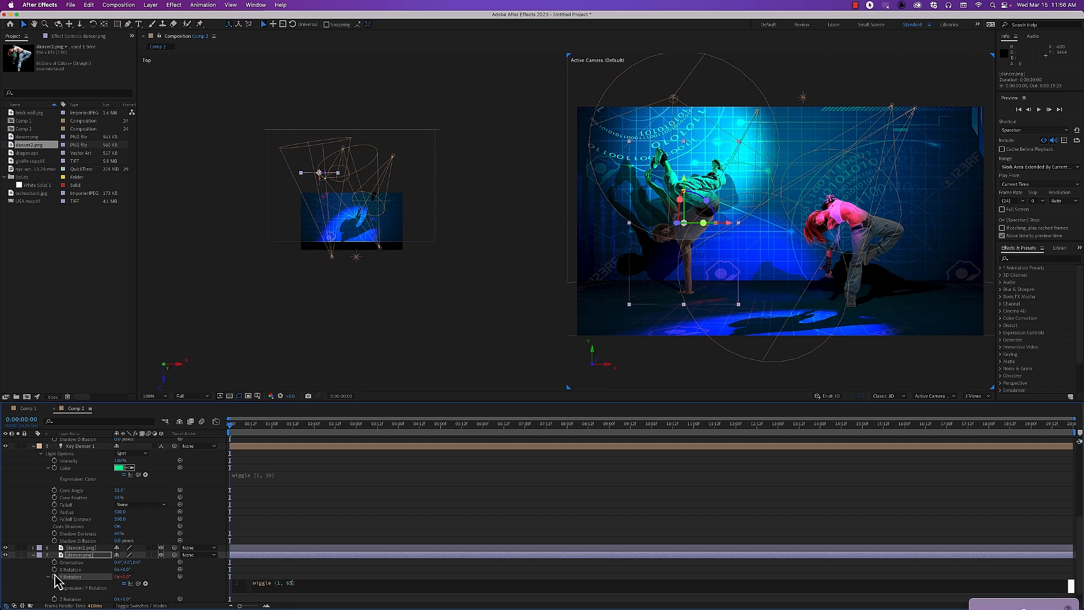
key("KP_Enter")
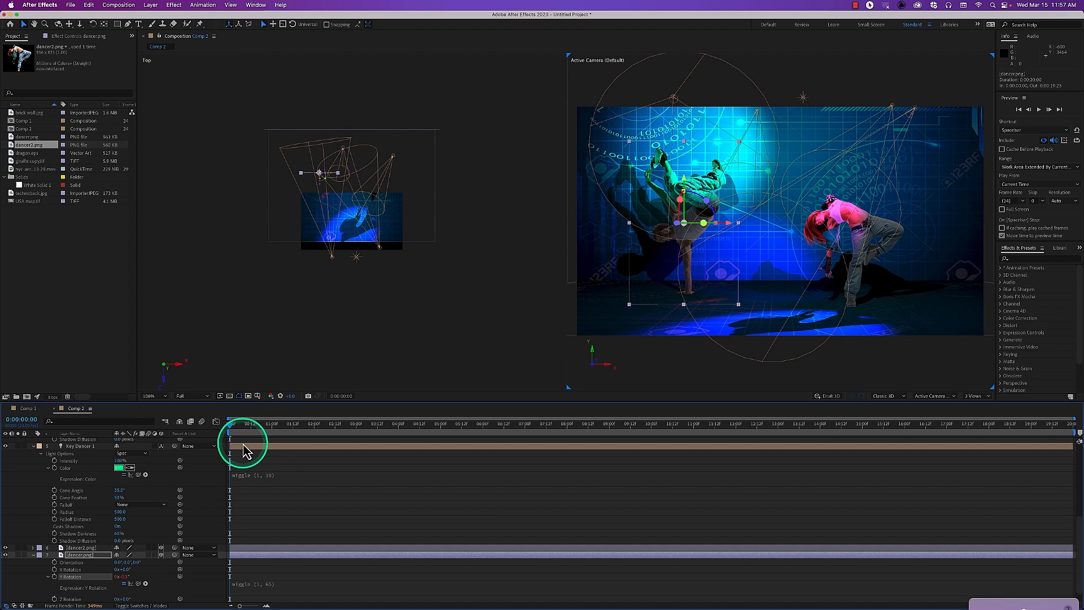
Copy the Y Rotation expression of dancer.png to the Y Rotation of dancer2.png and change it to wiggle (2, 65)
left_click(256, 581)
key("super+c")
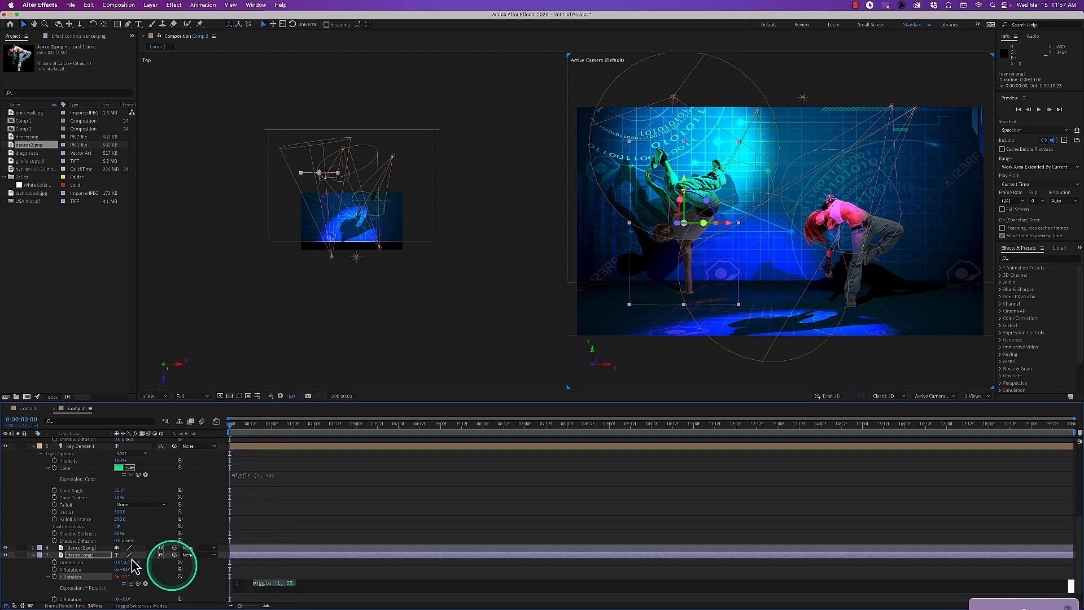
left_click(91, 547)
key("r")
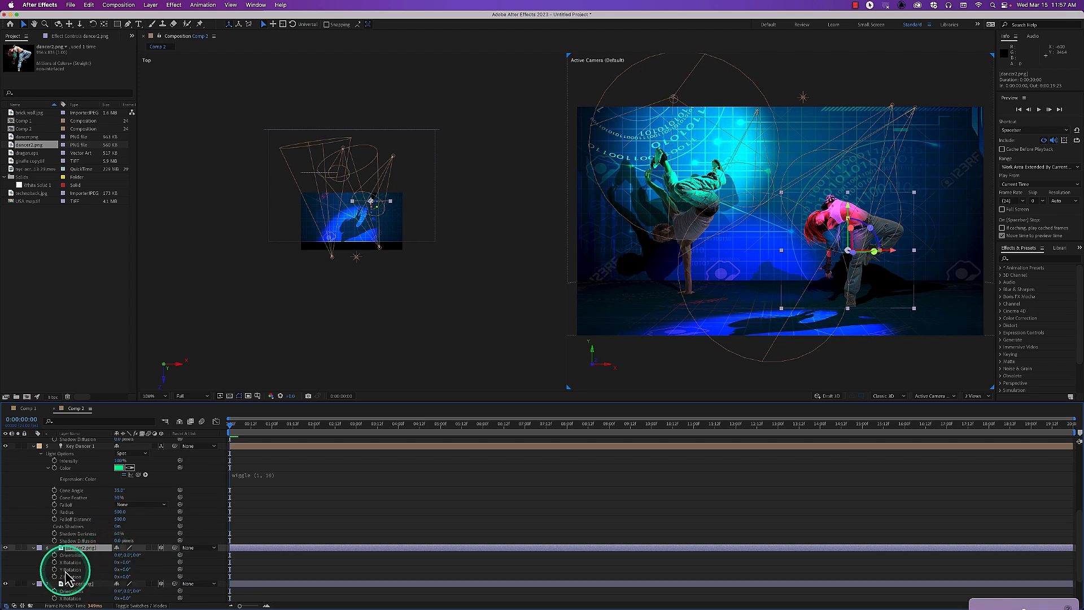
left_click(55, 569, "alt")
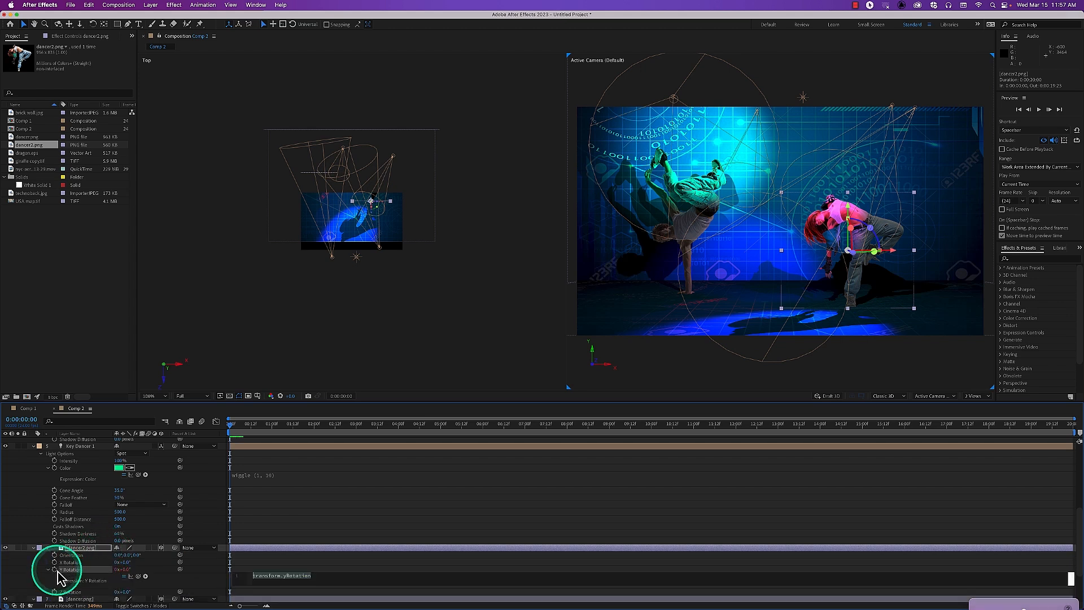
key("super+v")
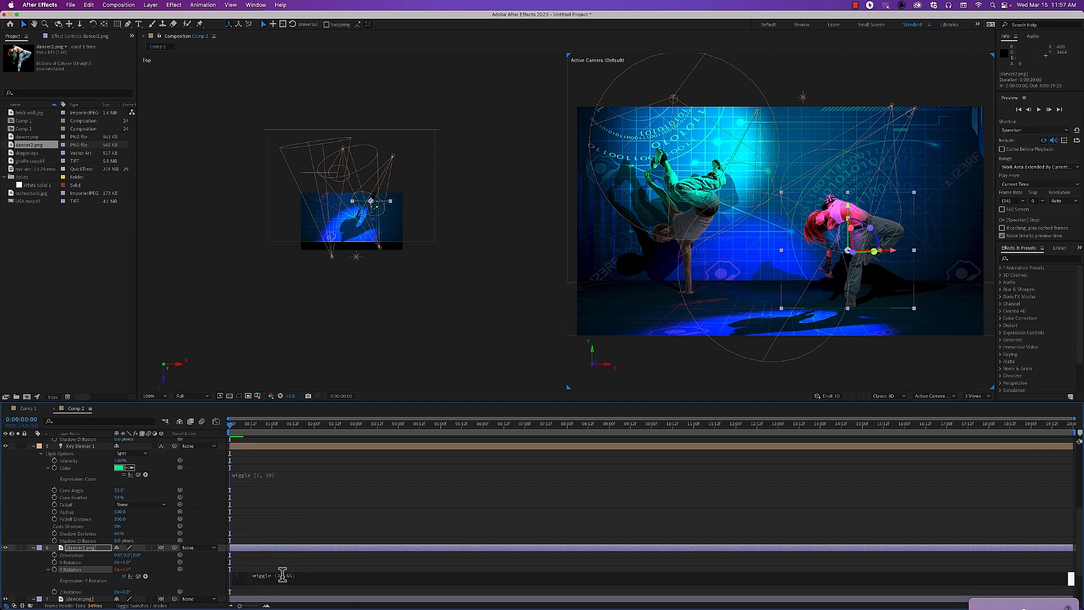
key("KP_Enter")
Play the animation and switch the composition viewer to the 1 View layout with the active camera
left_click(244, 446)
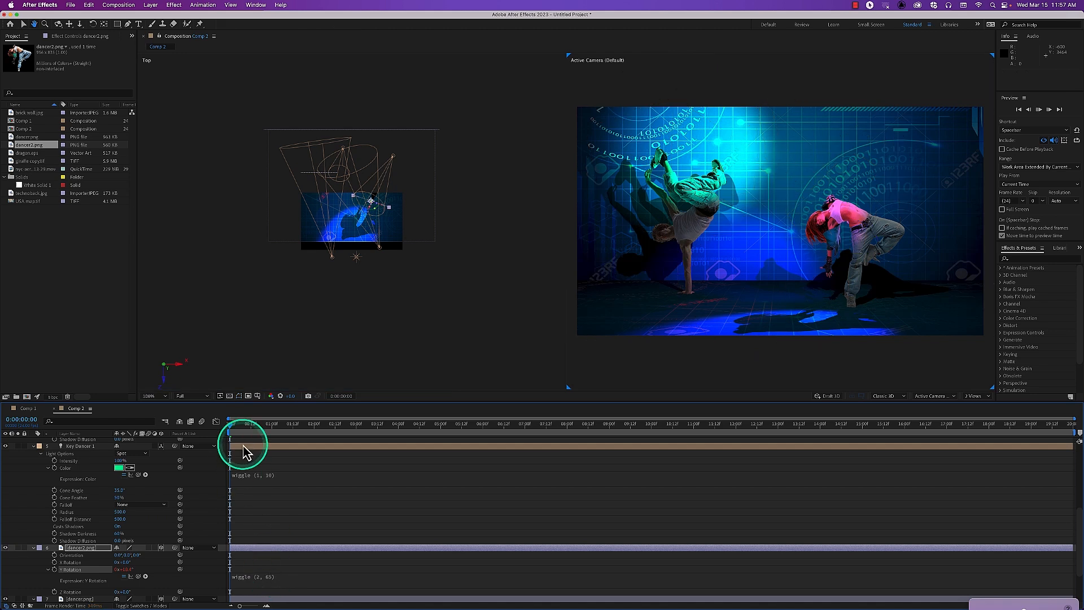
key("space")
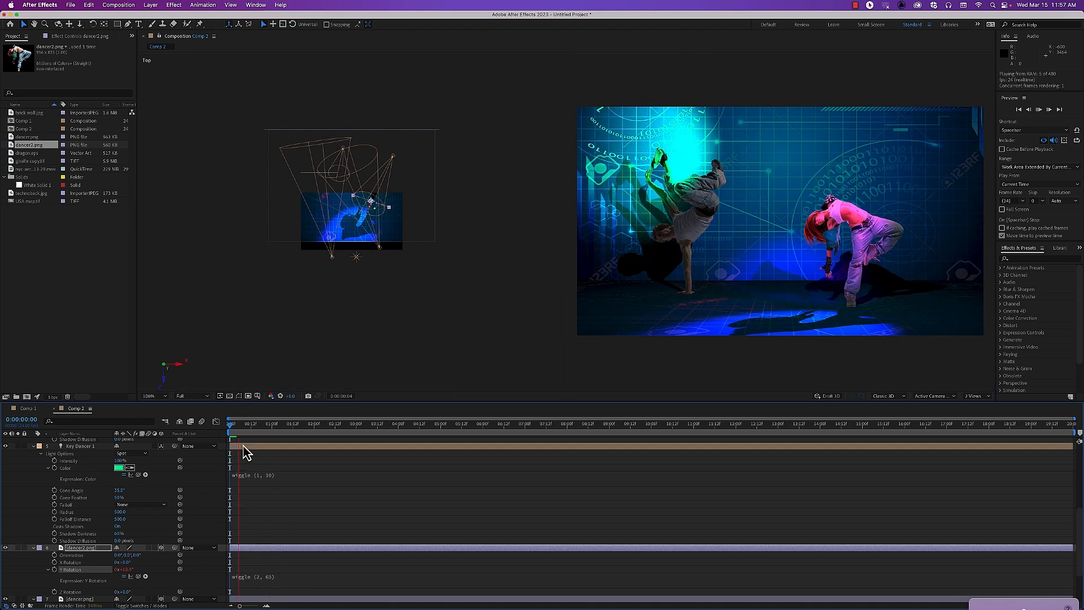
left_click(636, 377)
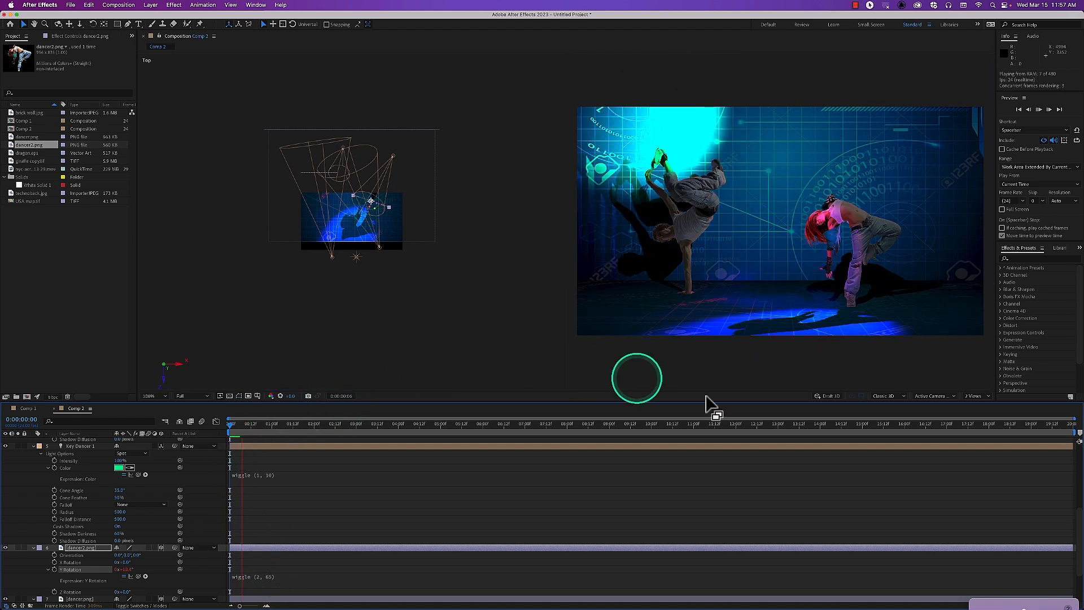
left_click(974, 396)
left_click(977, 404)
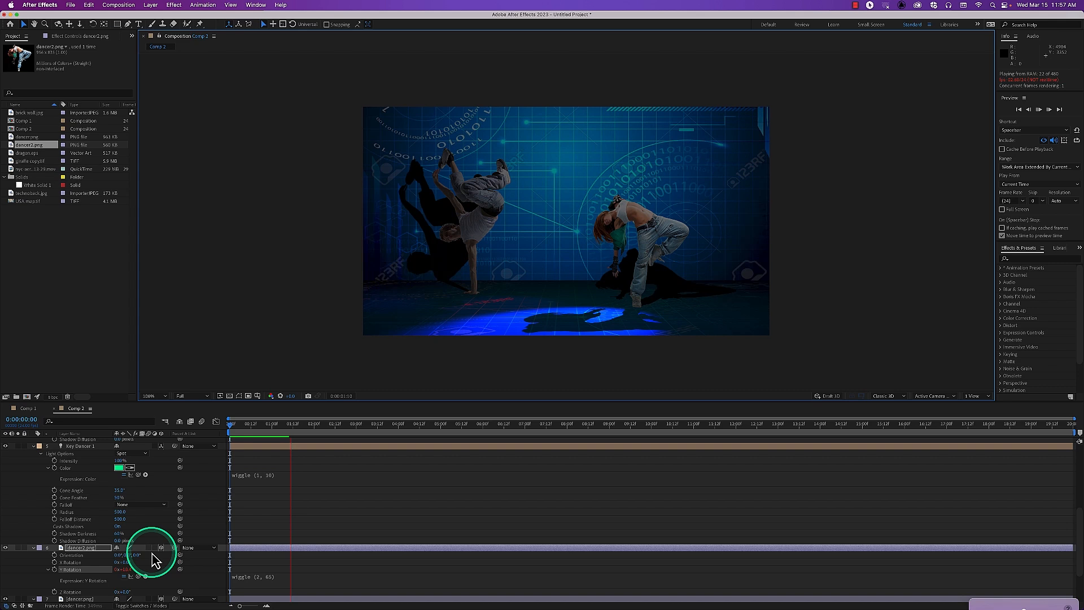
Examine the swiveling dancers, their shadows and the moving colored lights by replaying the composition from the start
scroll(154, 560, "up", 1)
scroll(153, 559, "down", 4)
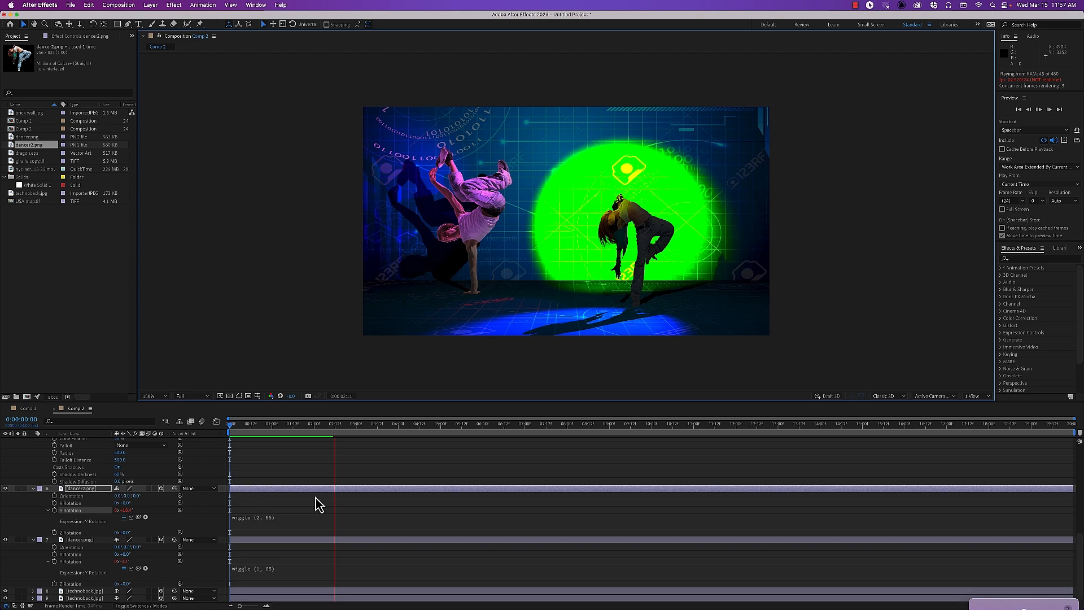
left_click(333, 432)
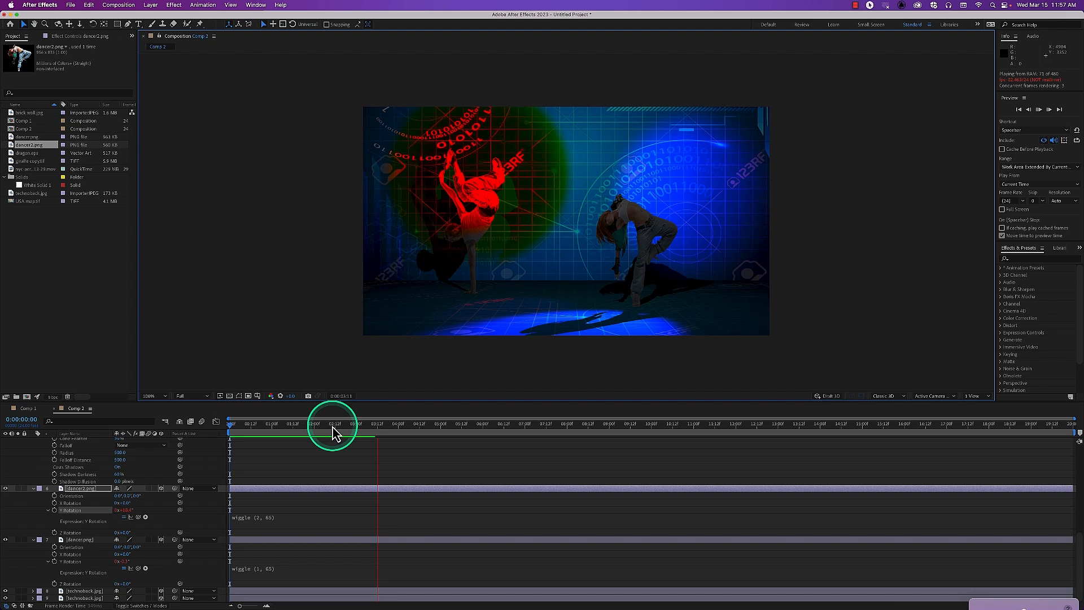
left_click_drag(329, 426, 206, 418)
key("space")
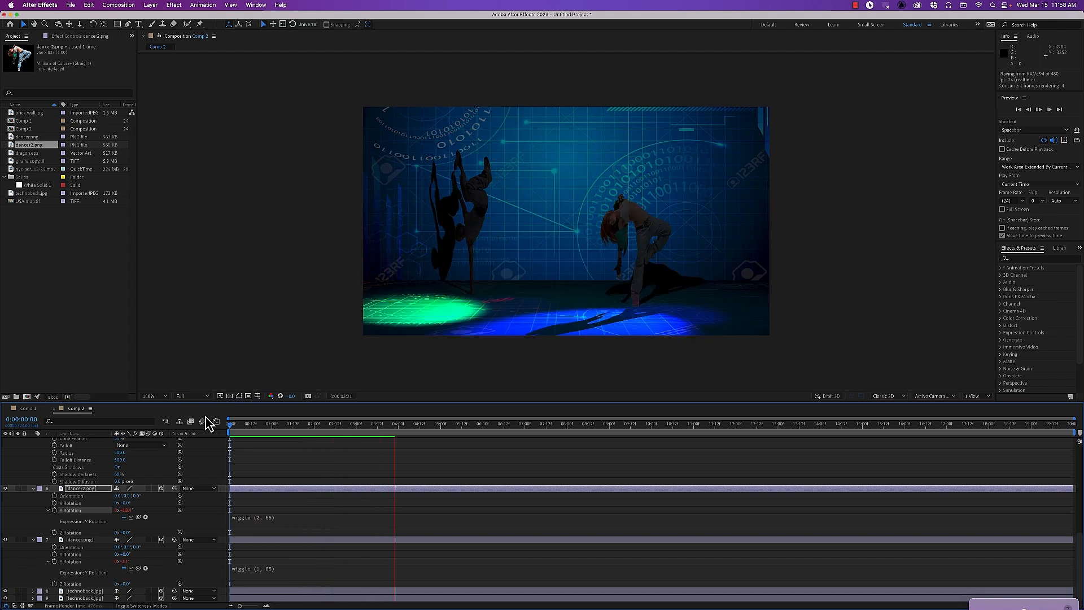
left_click(232, 424)
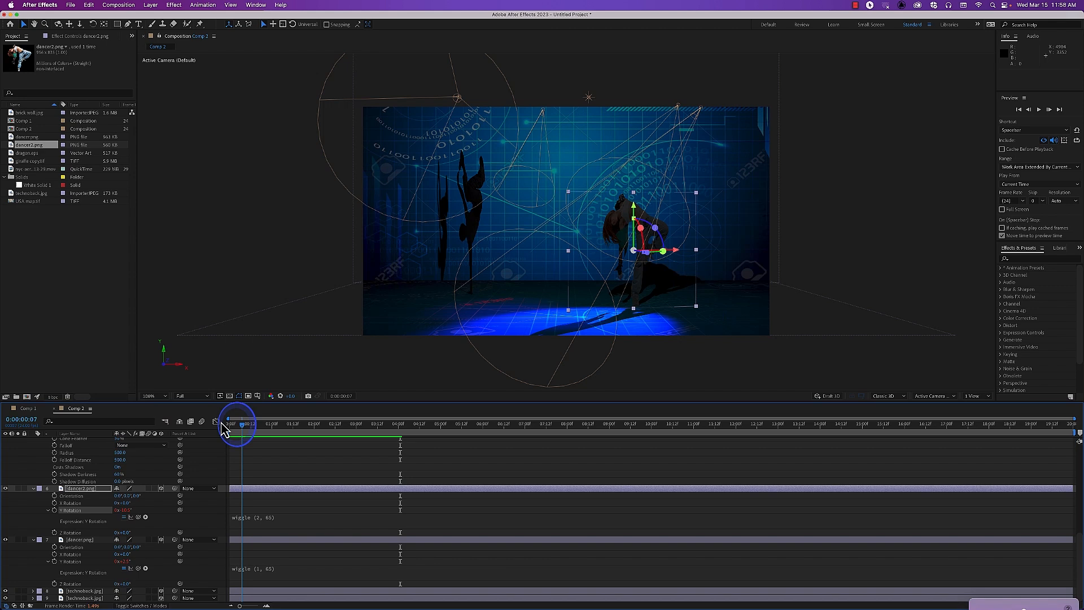
key("space")
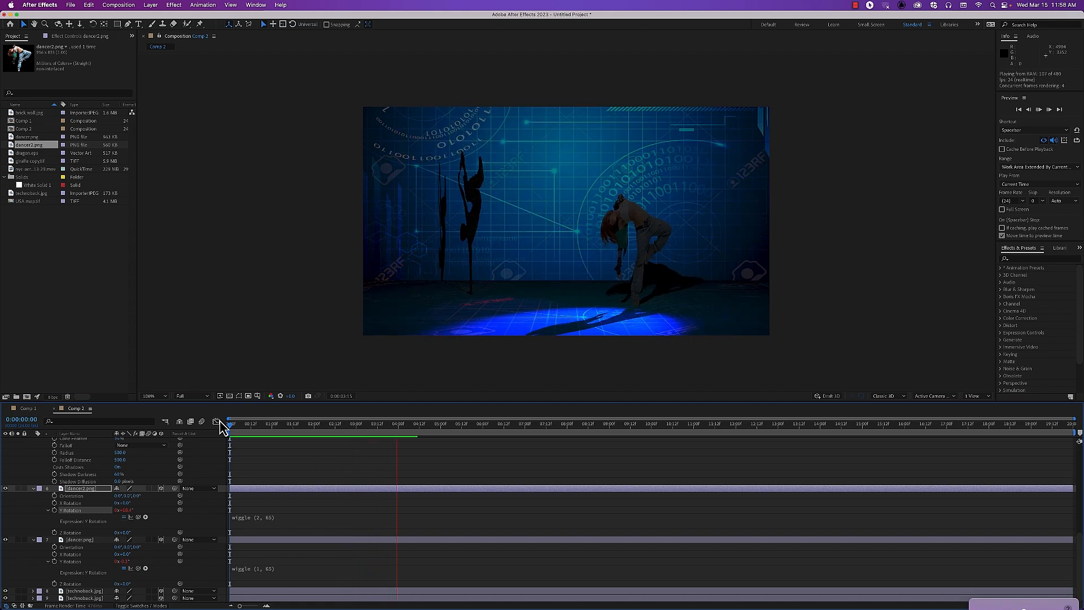
key("space")
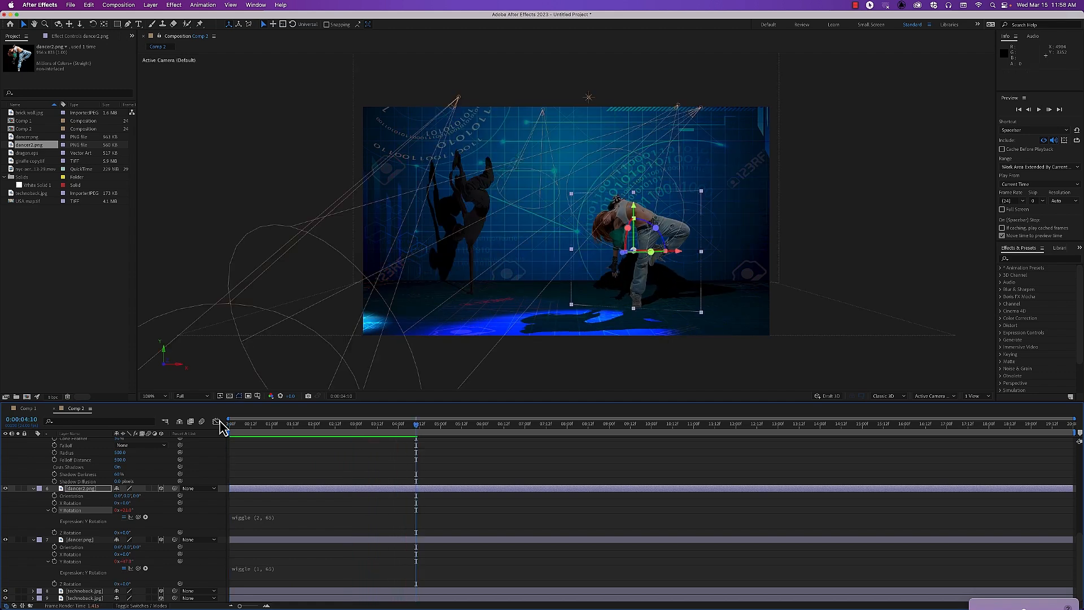